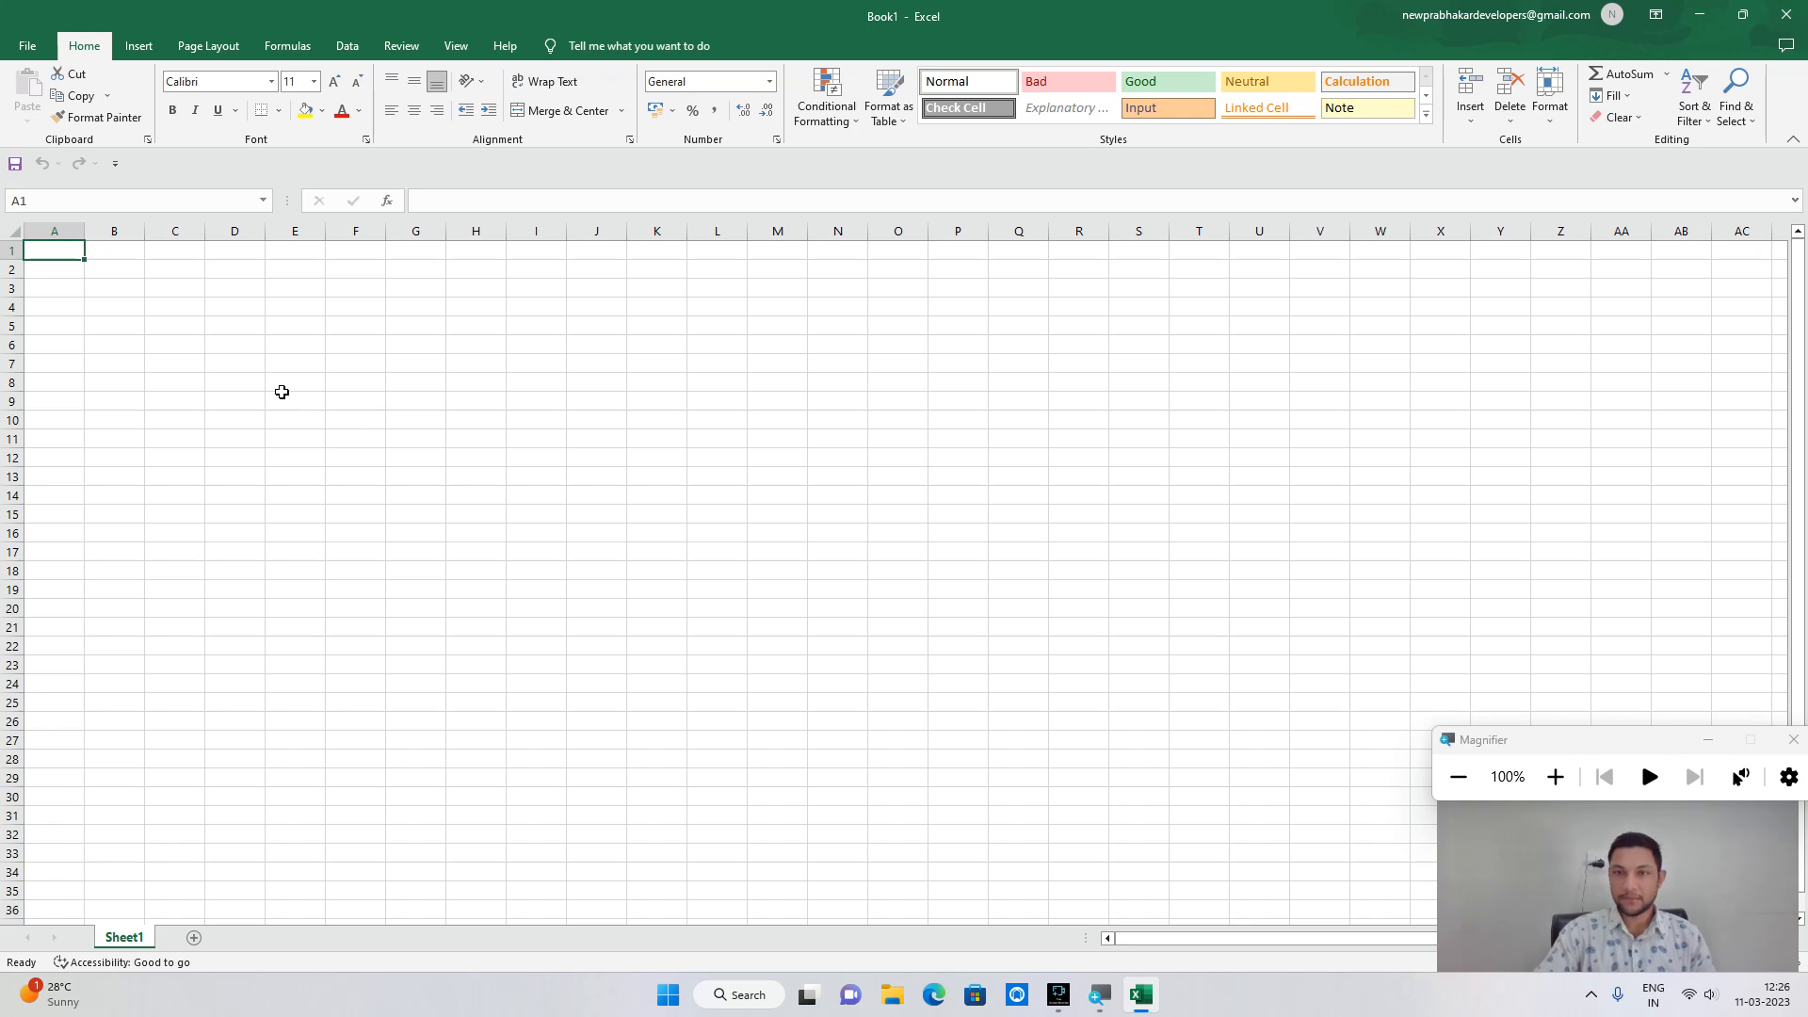
# Zoom the empty Sheet1 to 220% and select cell B1.
pyautogui.scroll(3, 5, 537)
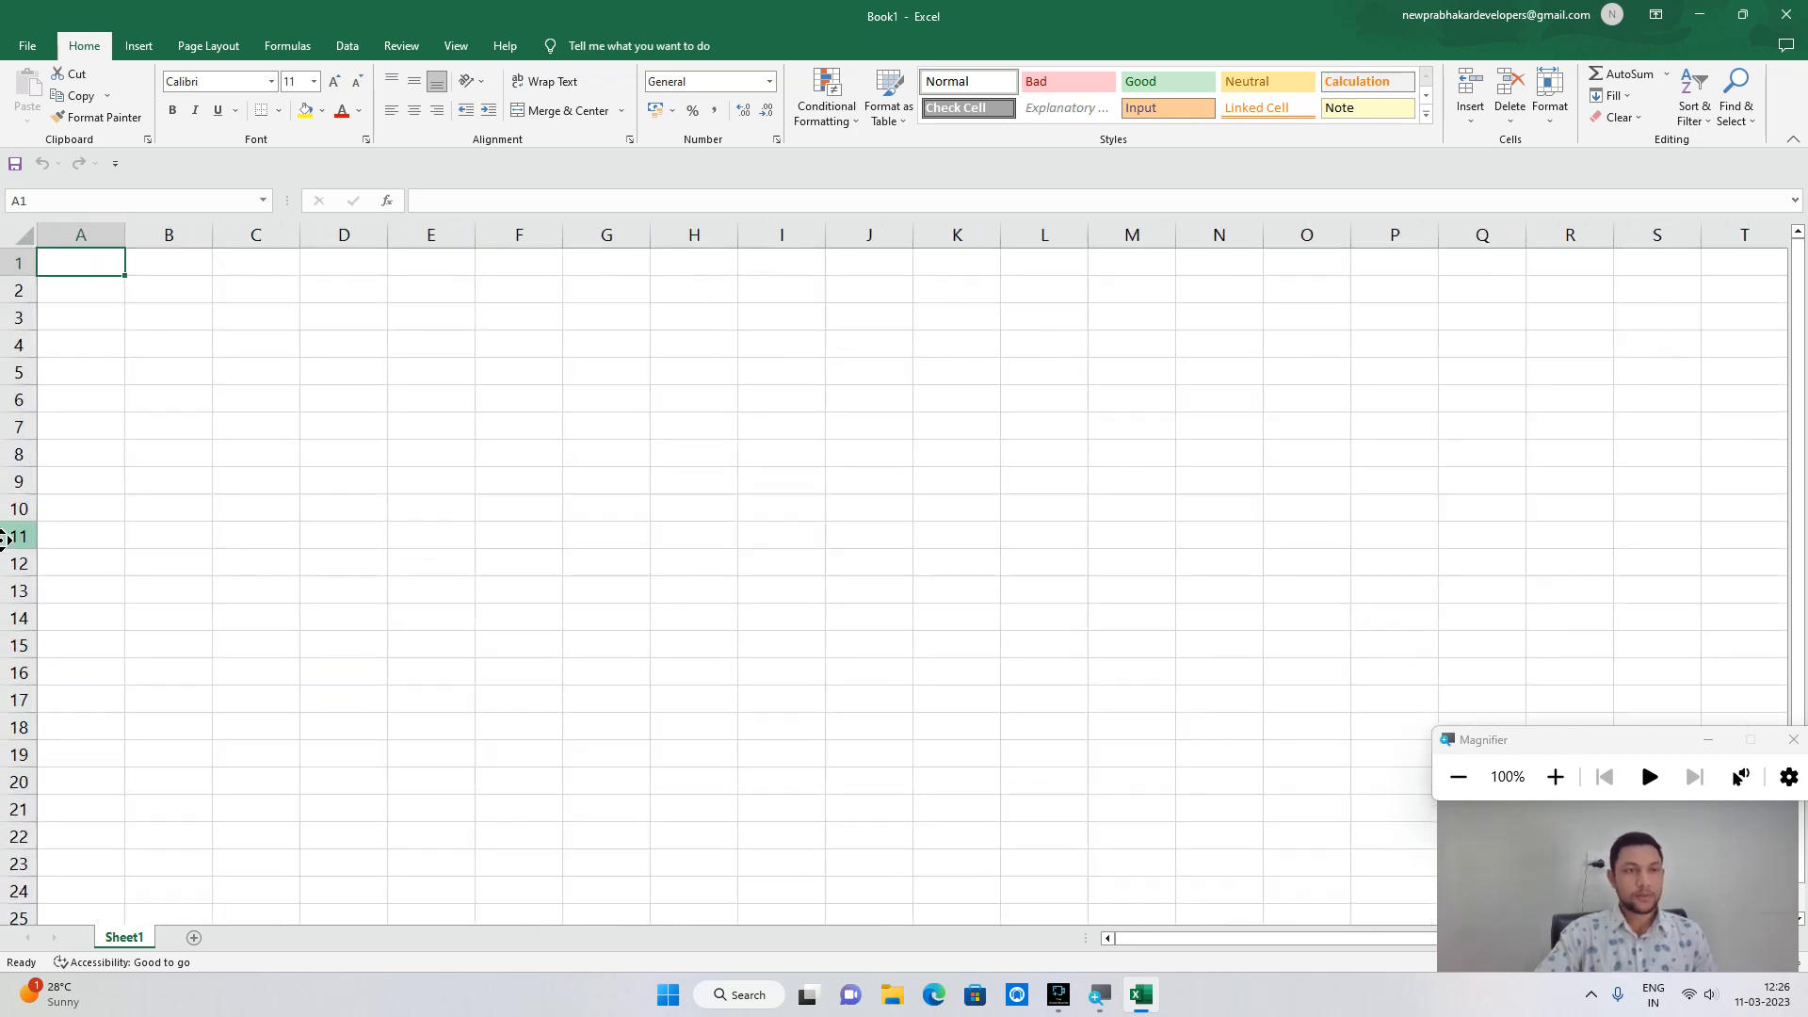
pyautogui.hscroll(1, 28, 523)
pyautogui.click(66, 504)
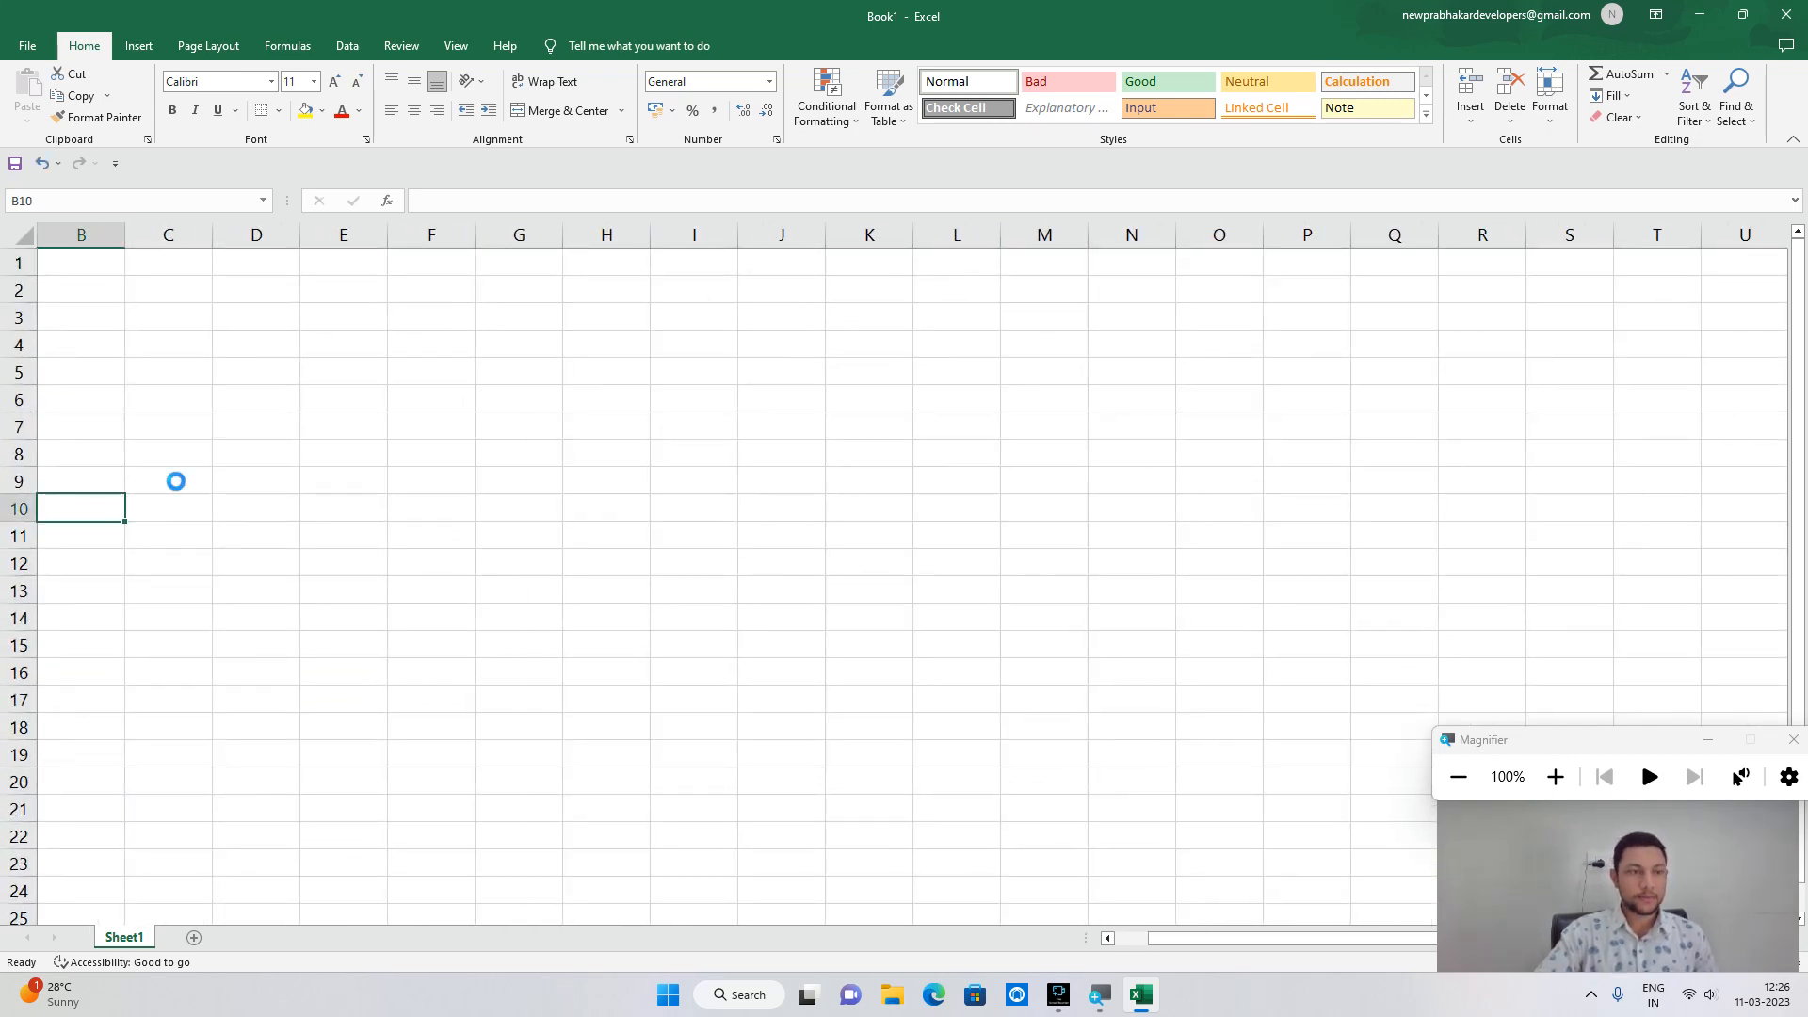
pyautogui.scroll(2, 176, 479)
pyautogui.click(138, 284)
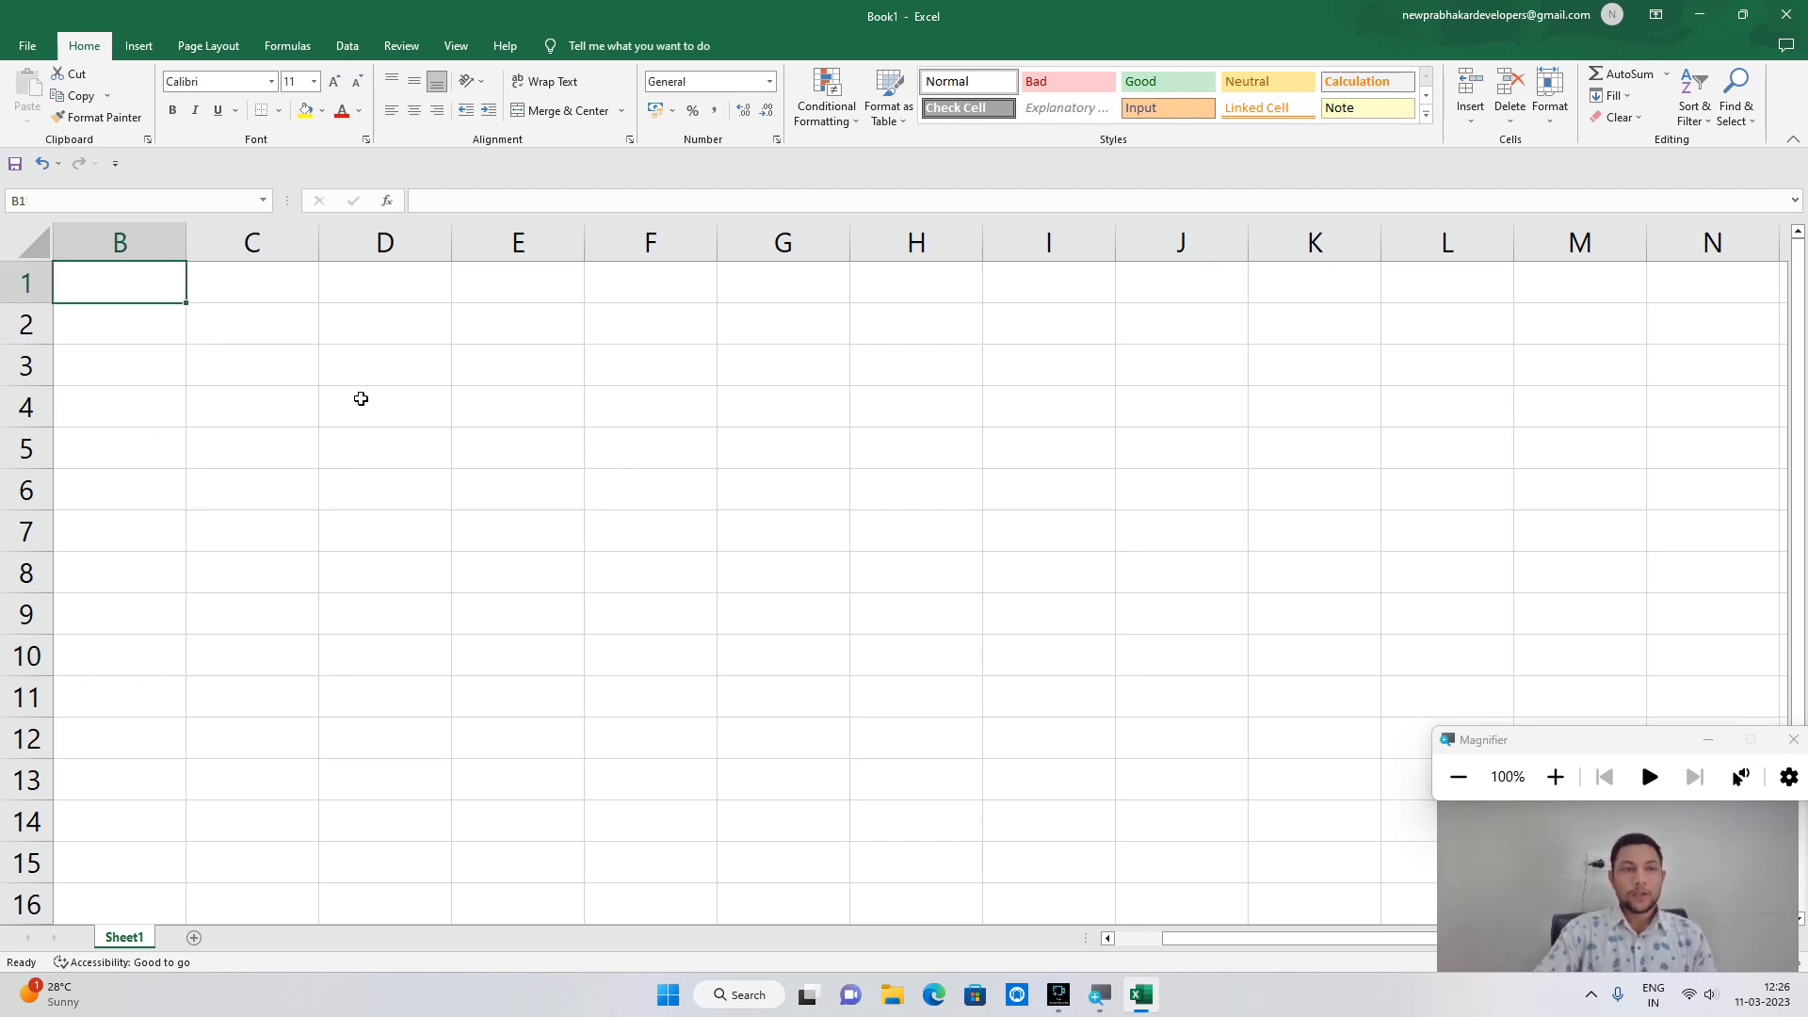
pyautogui.click(1555, 776)
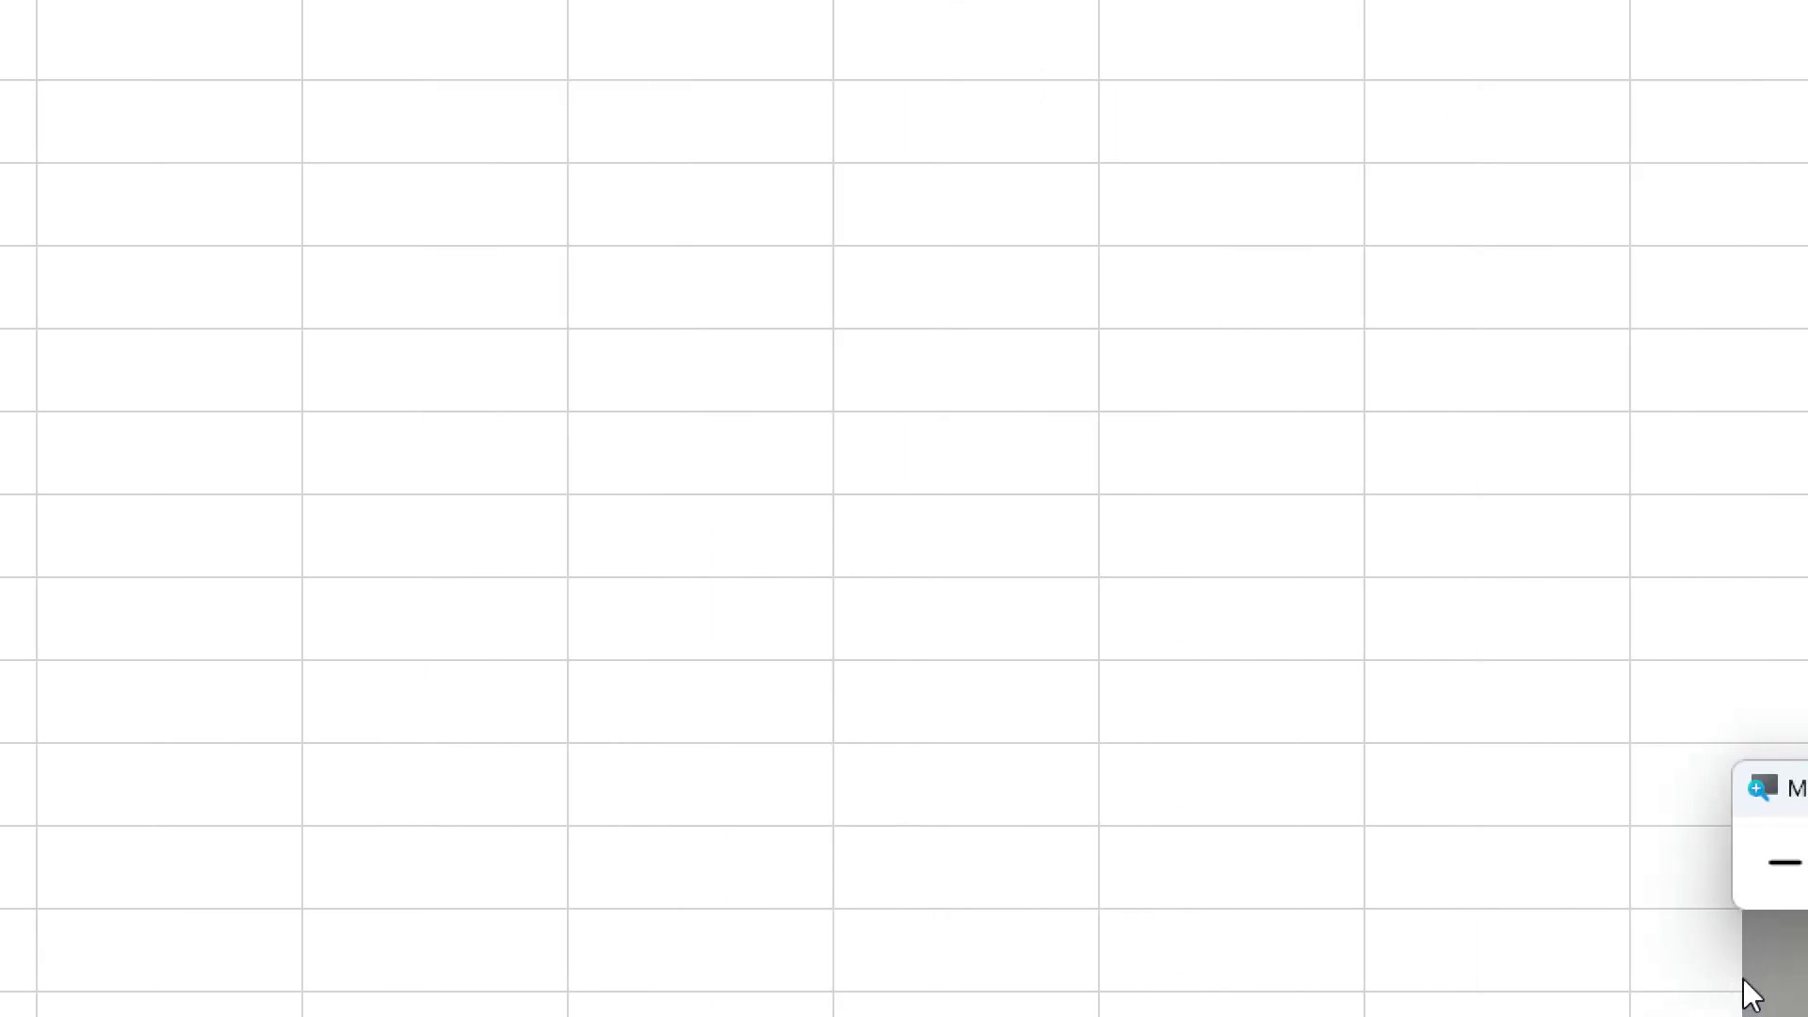
pyautogui.click(1701, 894)
pyautogui.click(1701, 894)
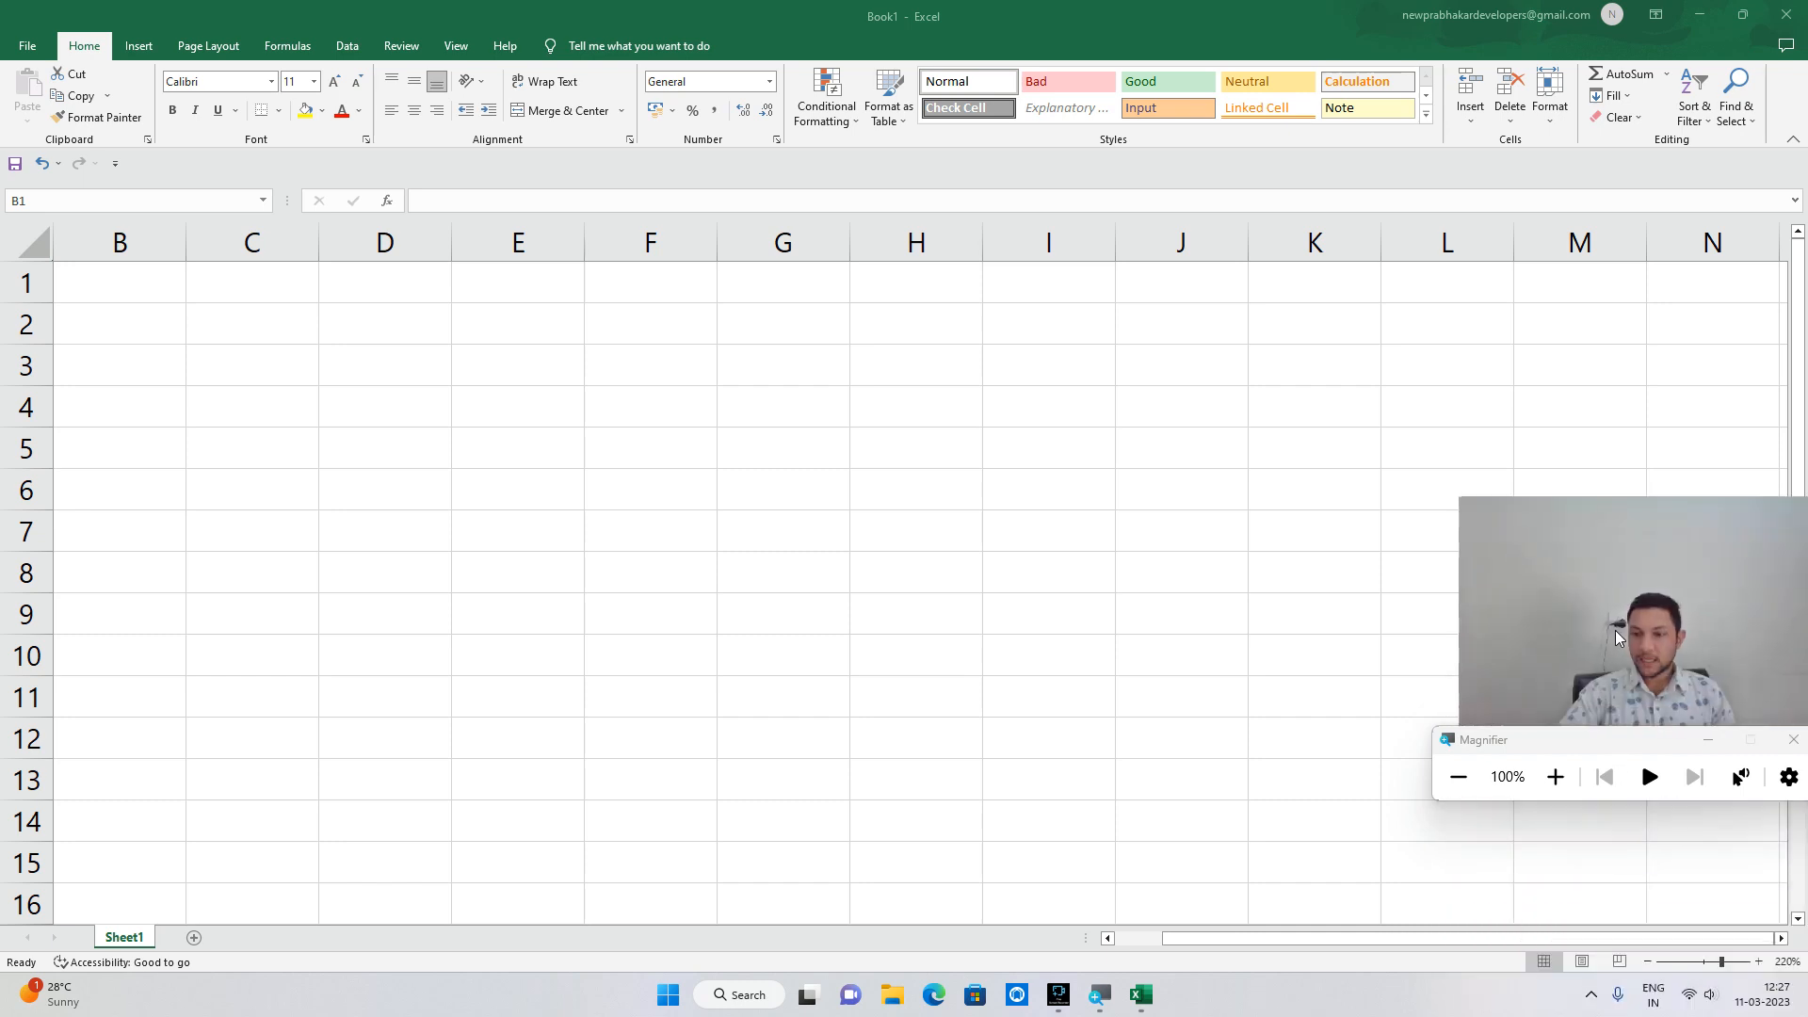
# Switch Sheet1 to Page Break Preview, then Page Layout, then back to Normal view.
pyautogui.click(1582, 969)
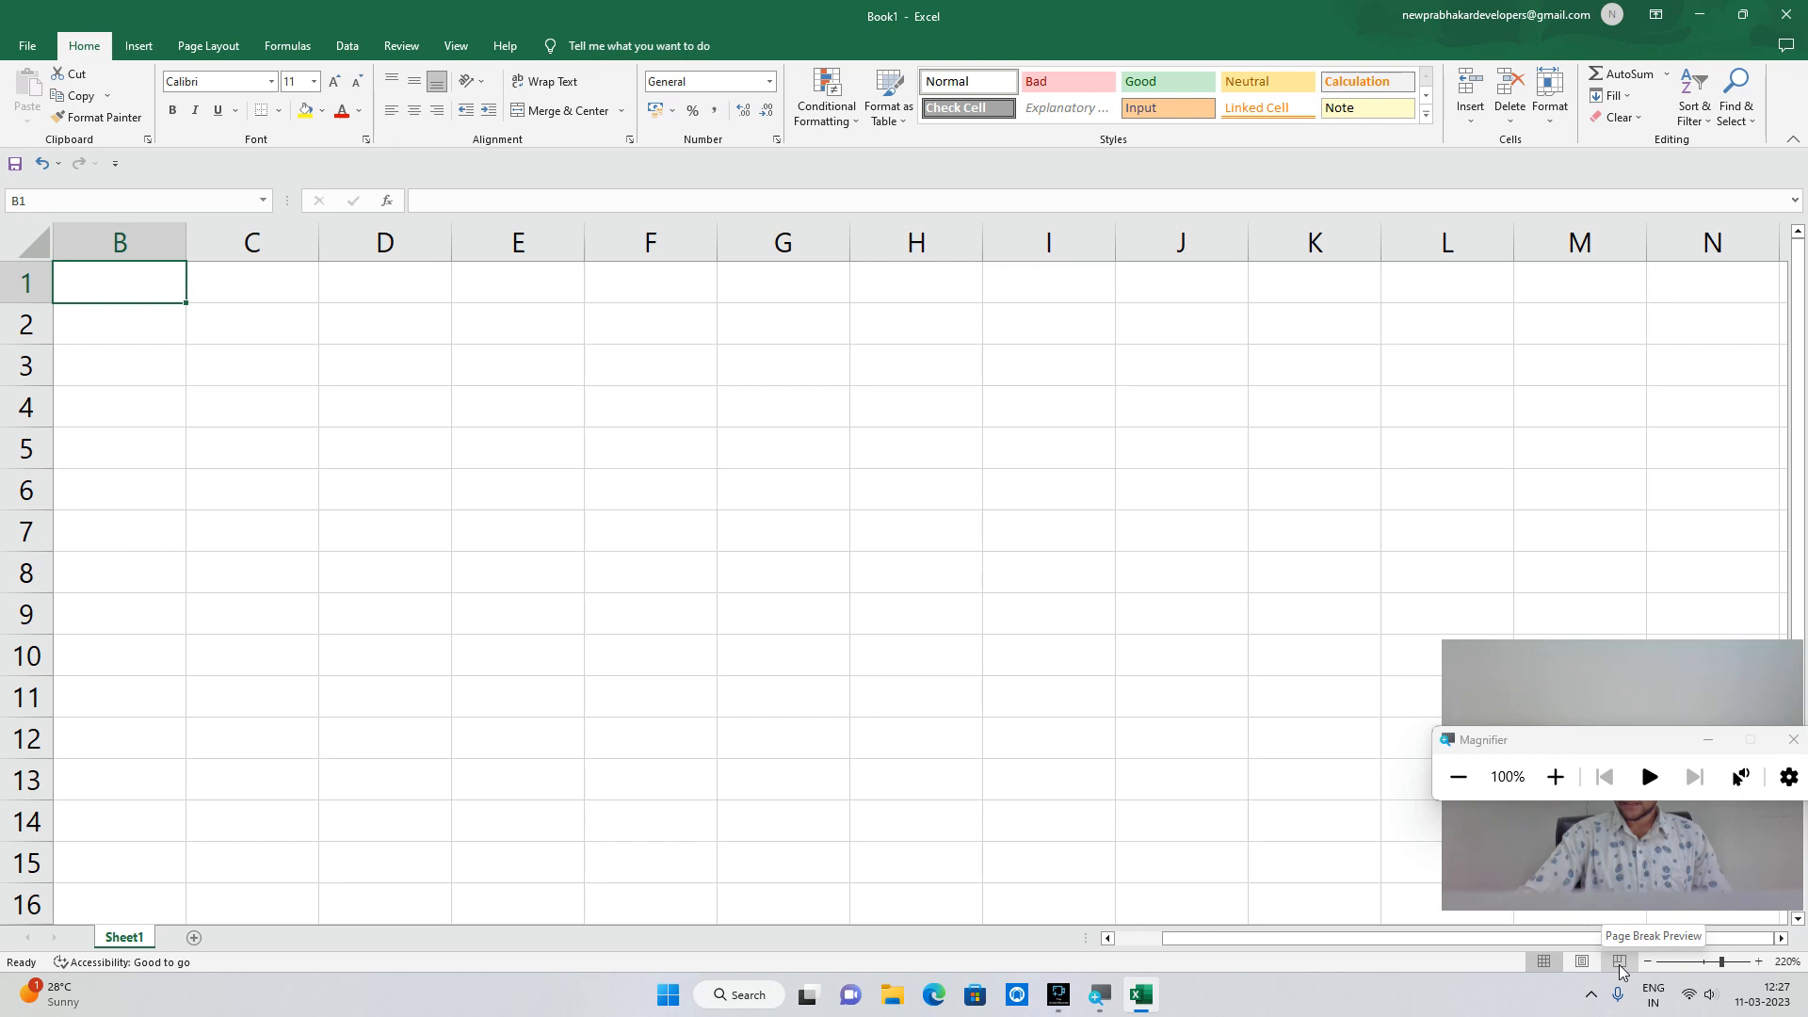
pyautogui.click(1620, 966)
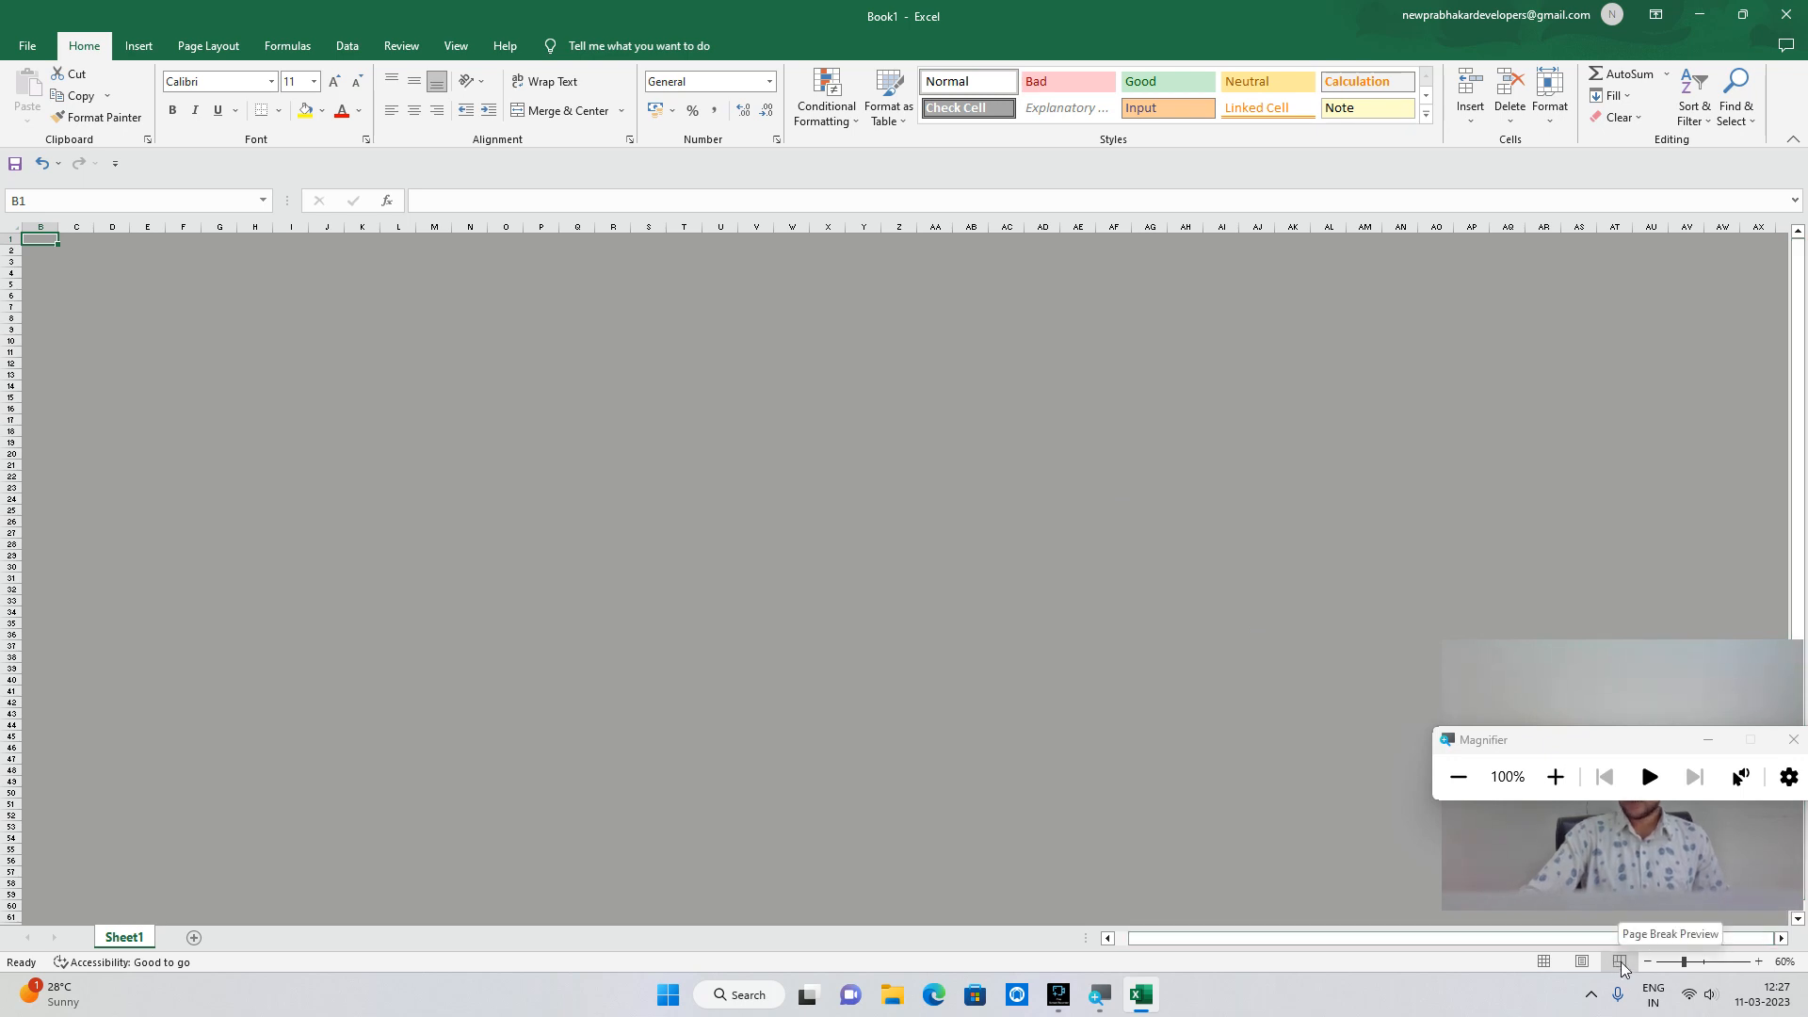
pyautogui.click(1595, 963)
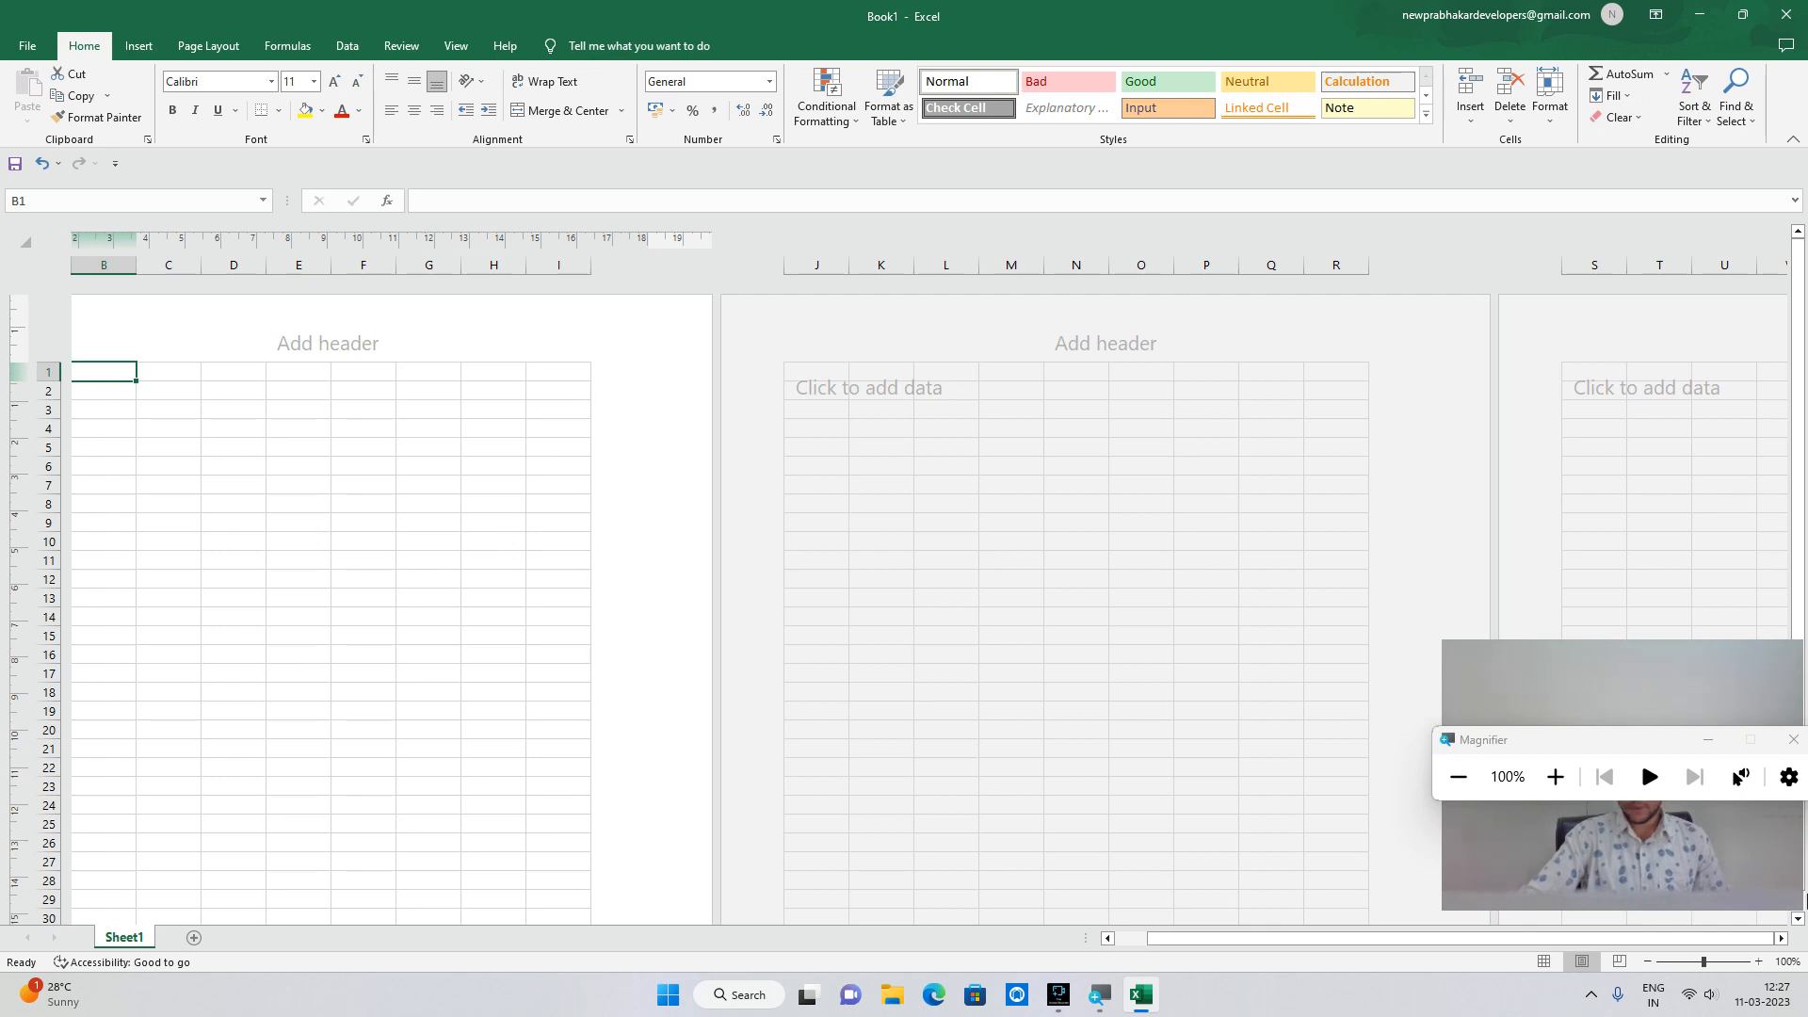
pyautogui.click(1544, 961)
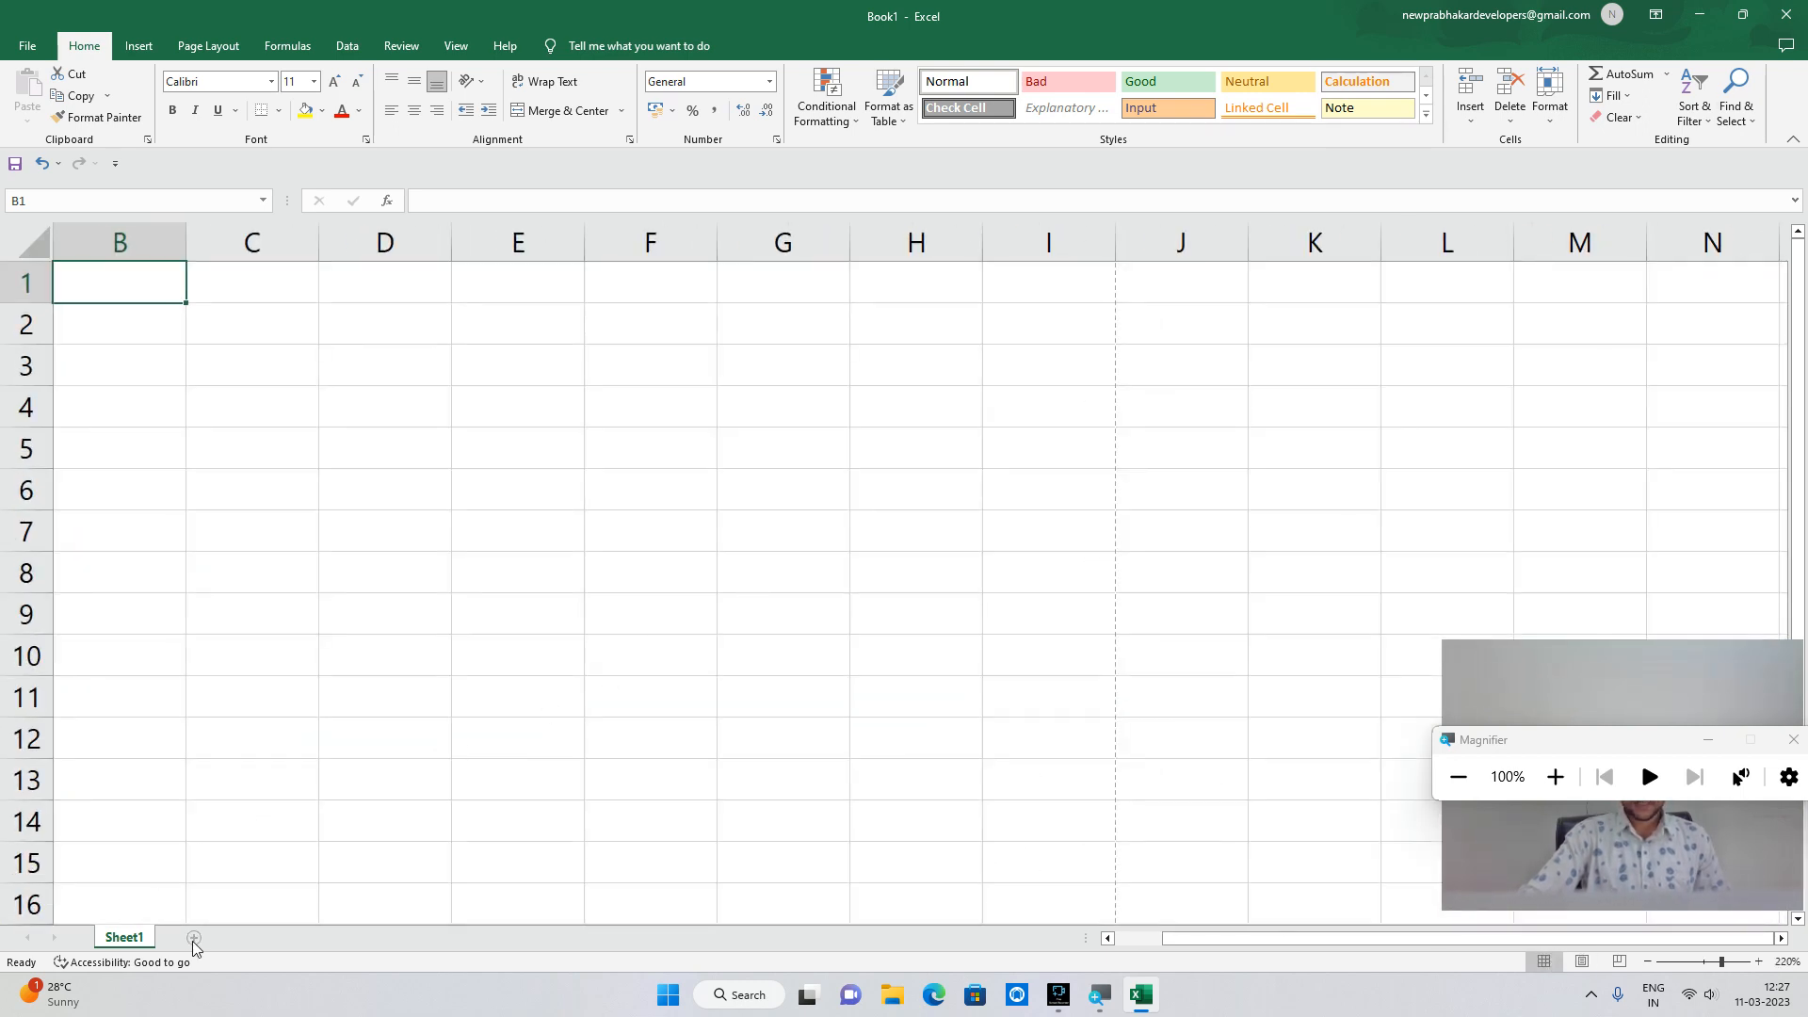
# Add three new sheets, giving Sheet1 to Sheet4, and show Sheet2 without hiding it.
pyautogui.click(226, 938)
pyautogui.click(255, 938)
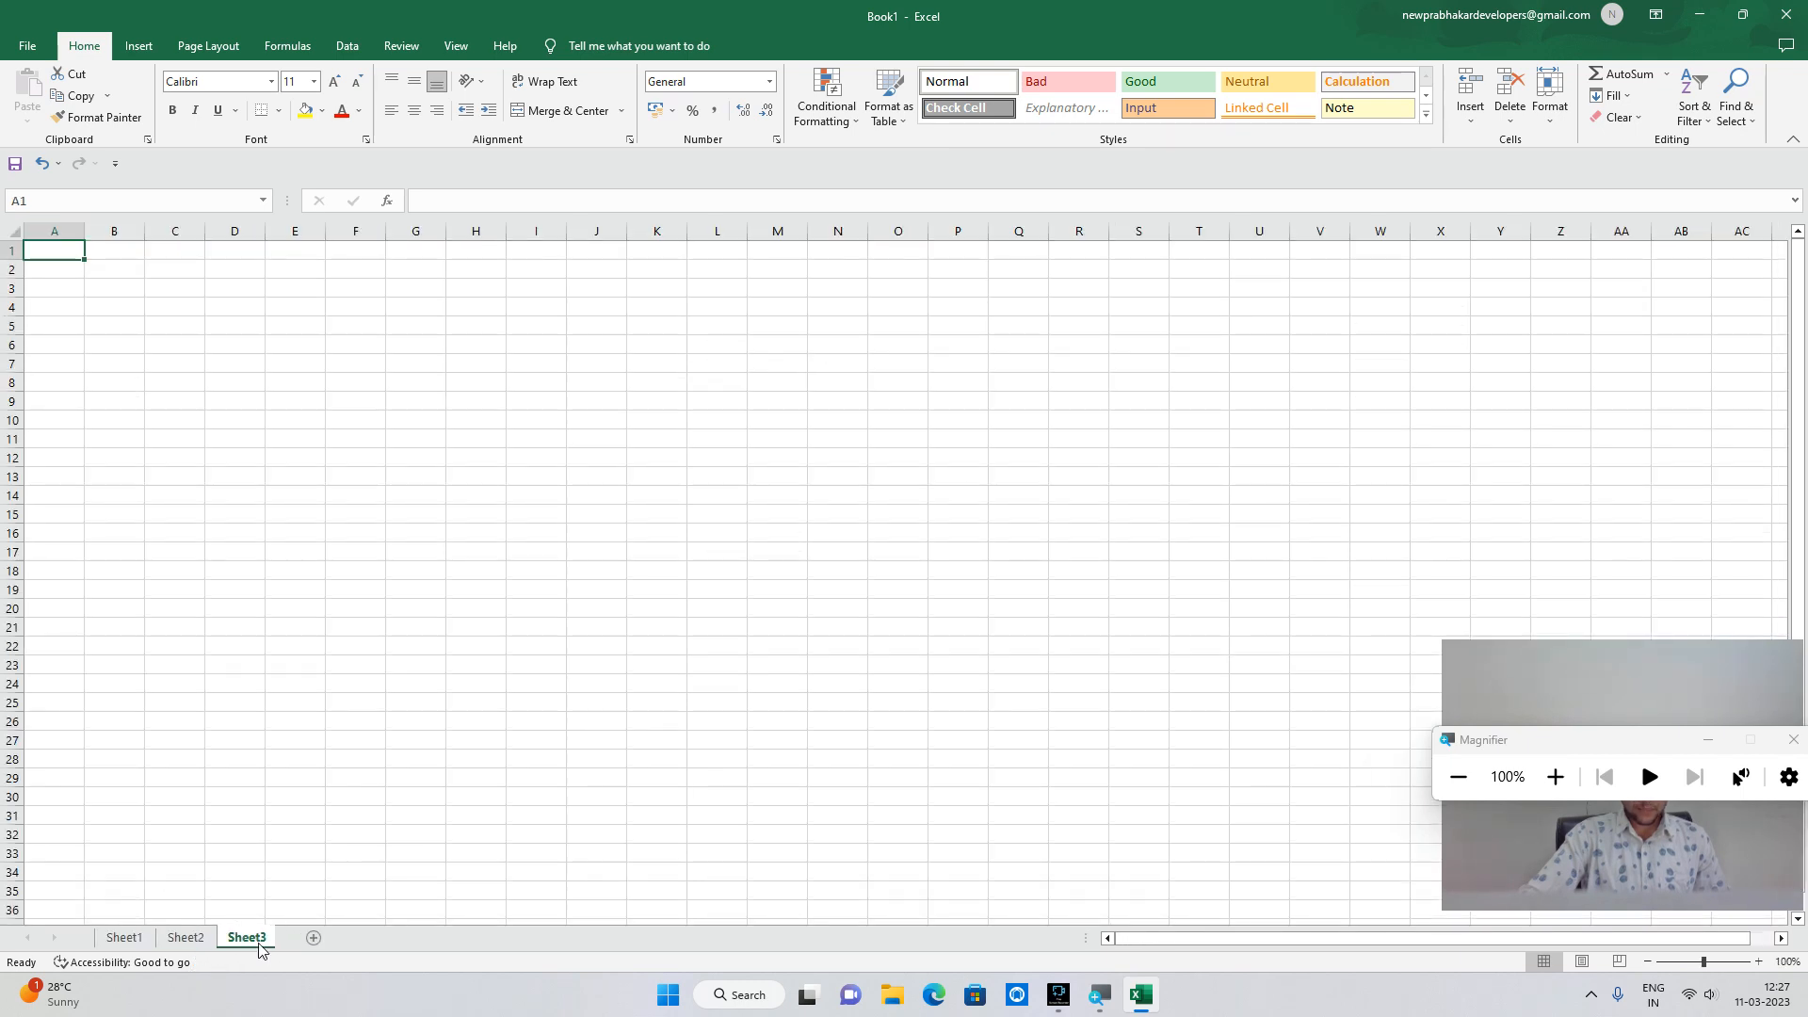
pyautogui.click(316, 939)
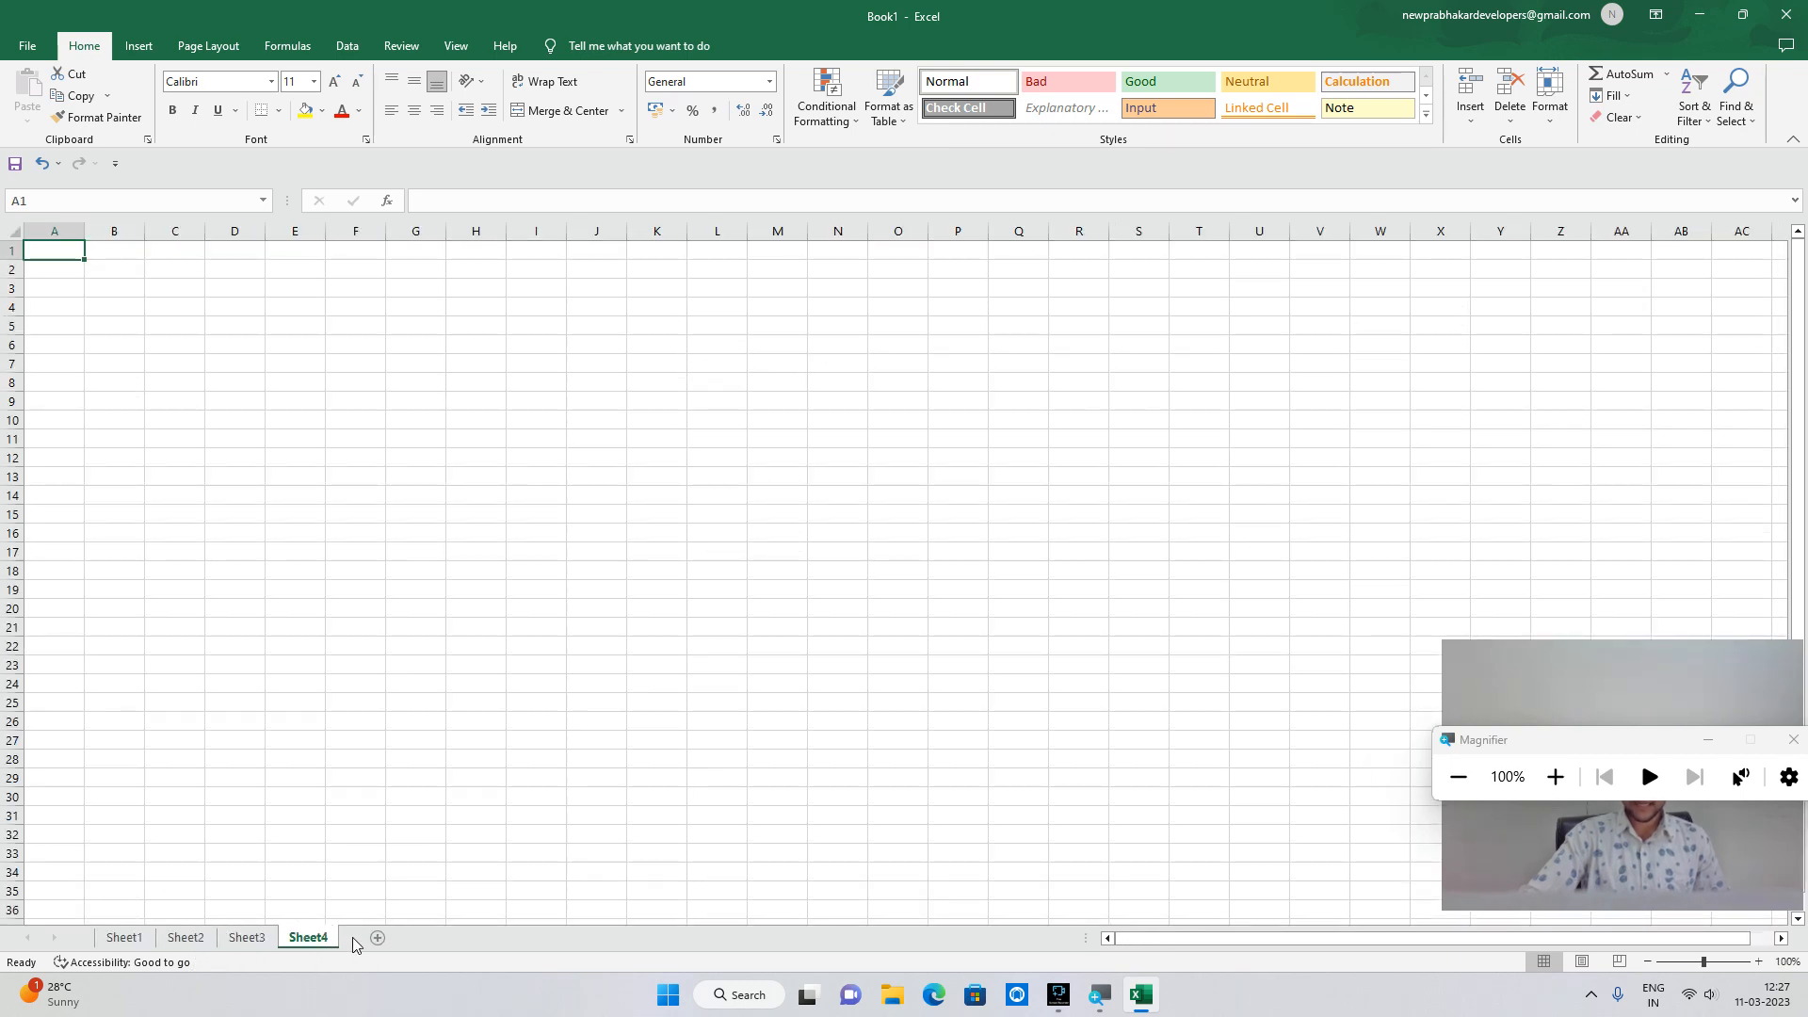
pyautogui.rightClick(181, 942)
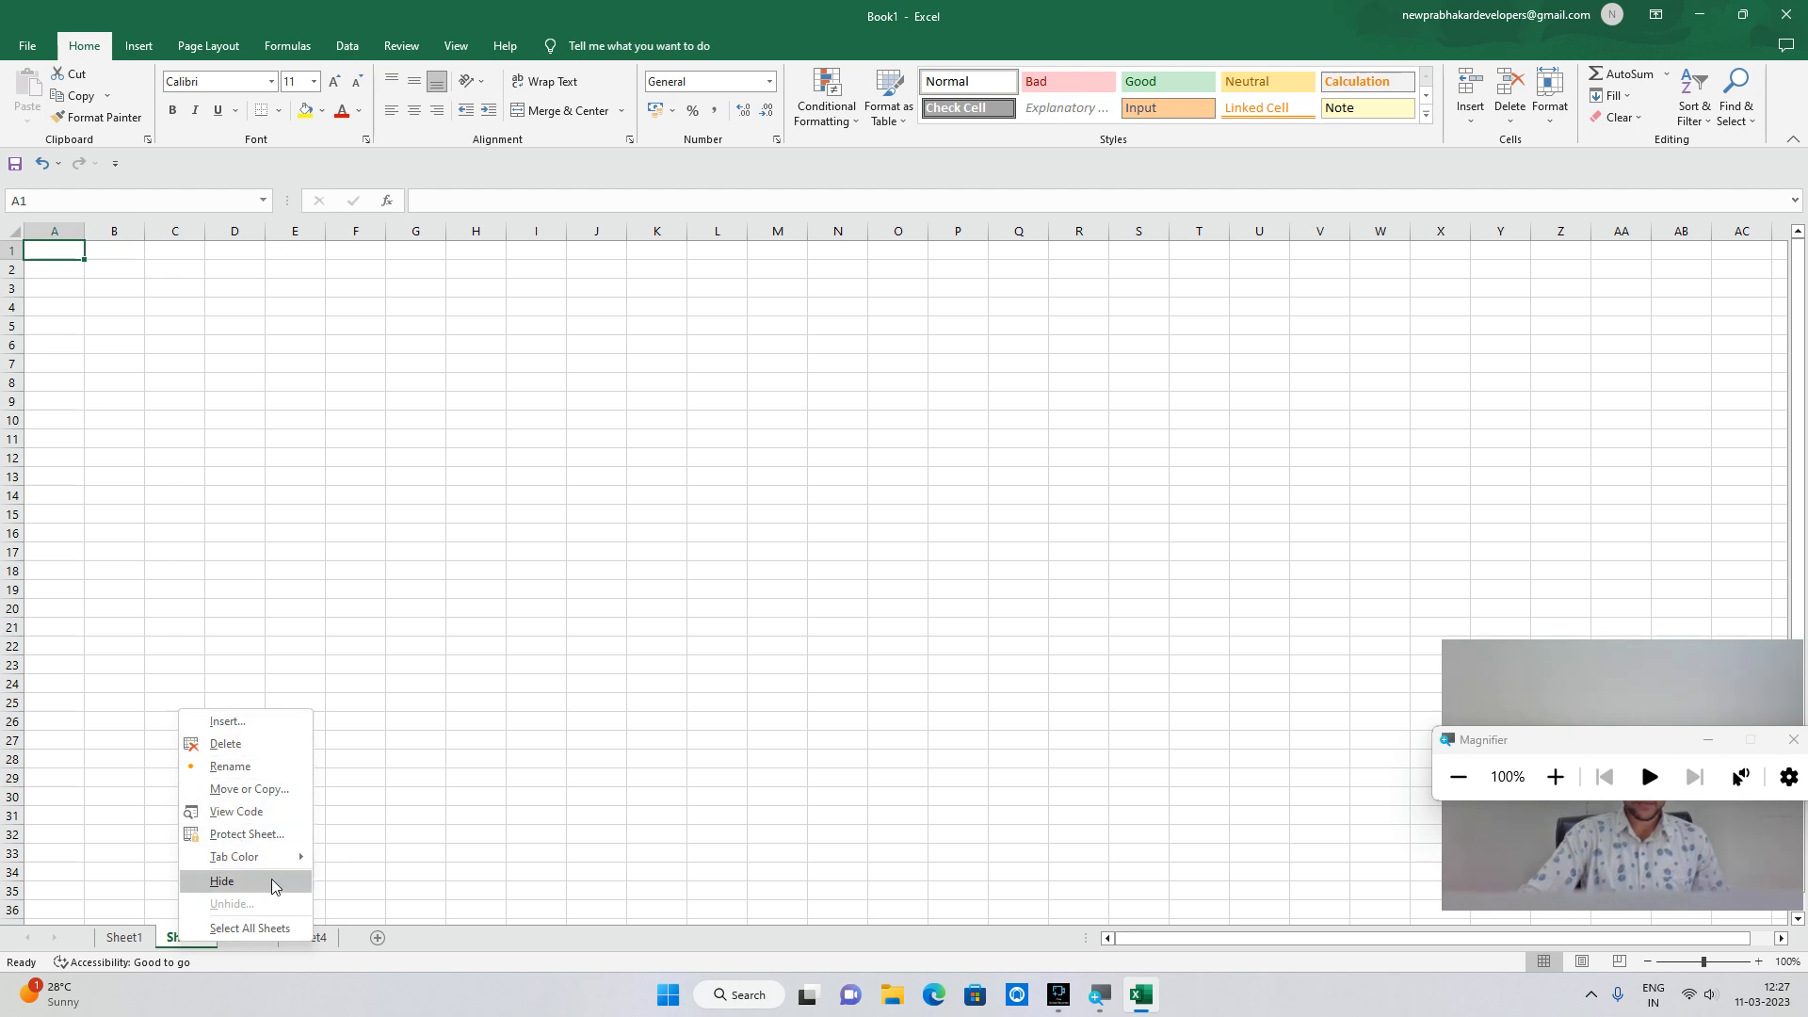
pyautogui.click(399, 802)
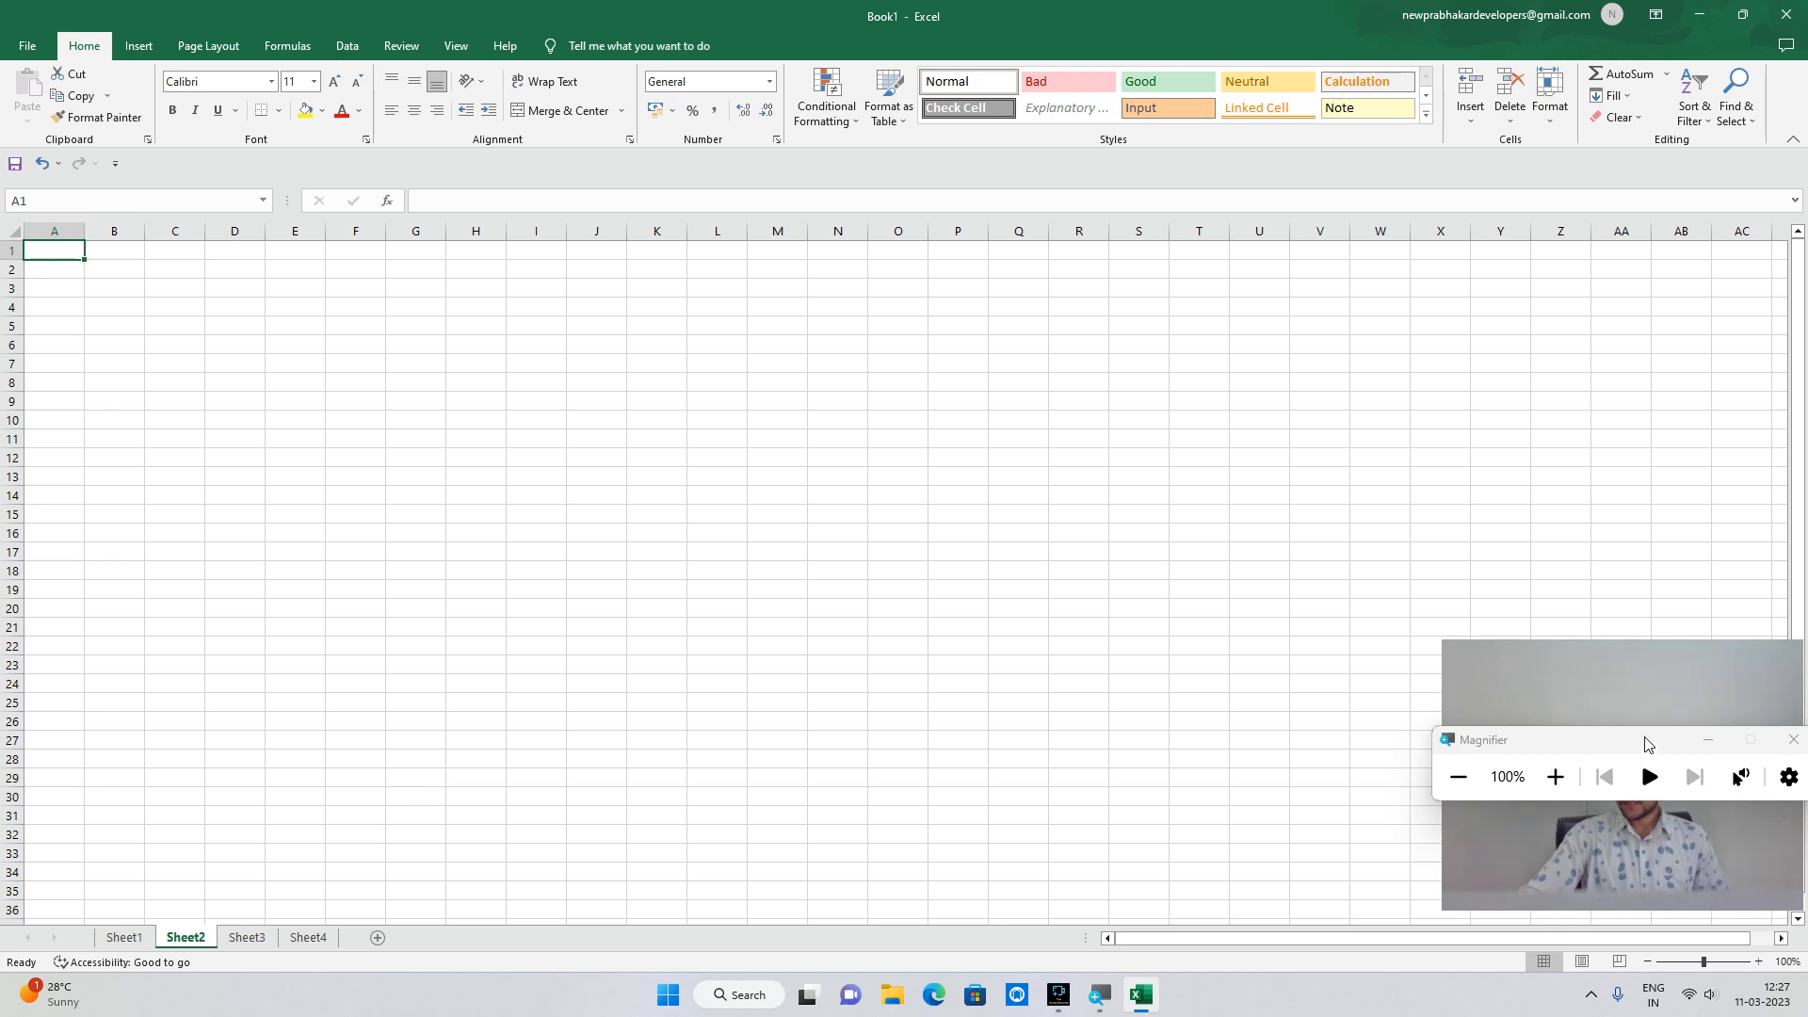
pyautogui.moveTo(1657, 836); pyautogui.dragTo(1657, 627)
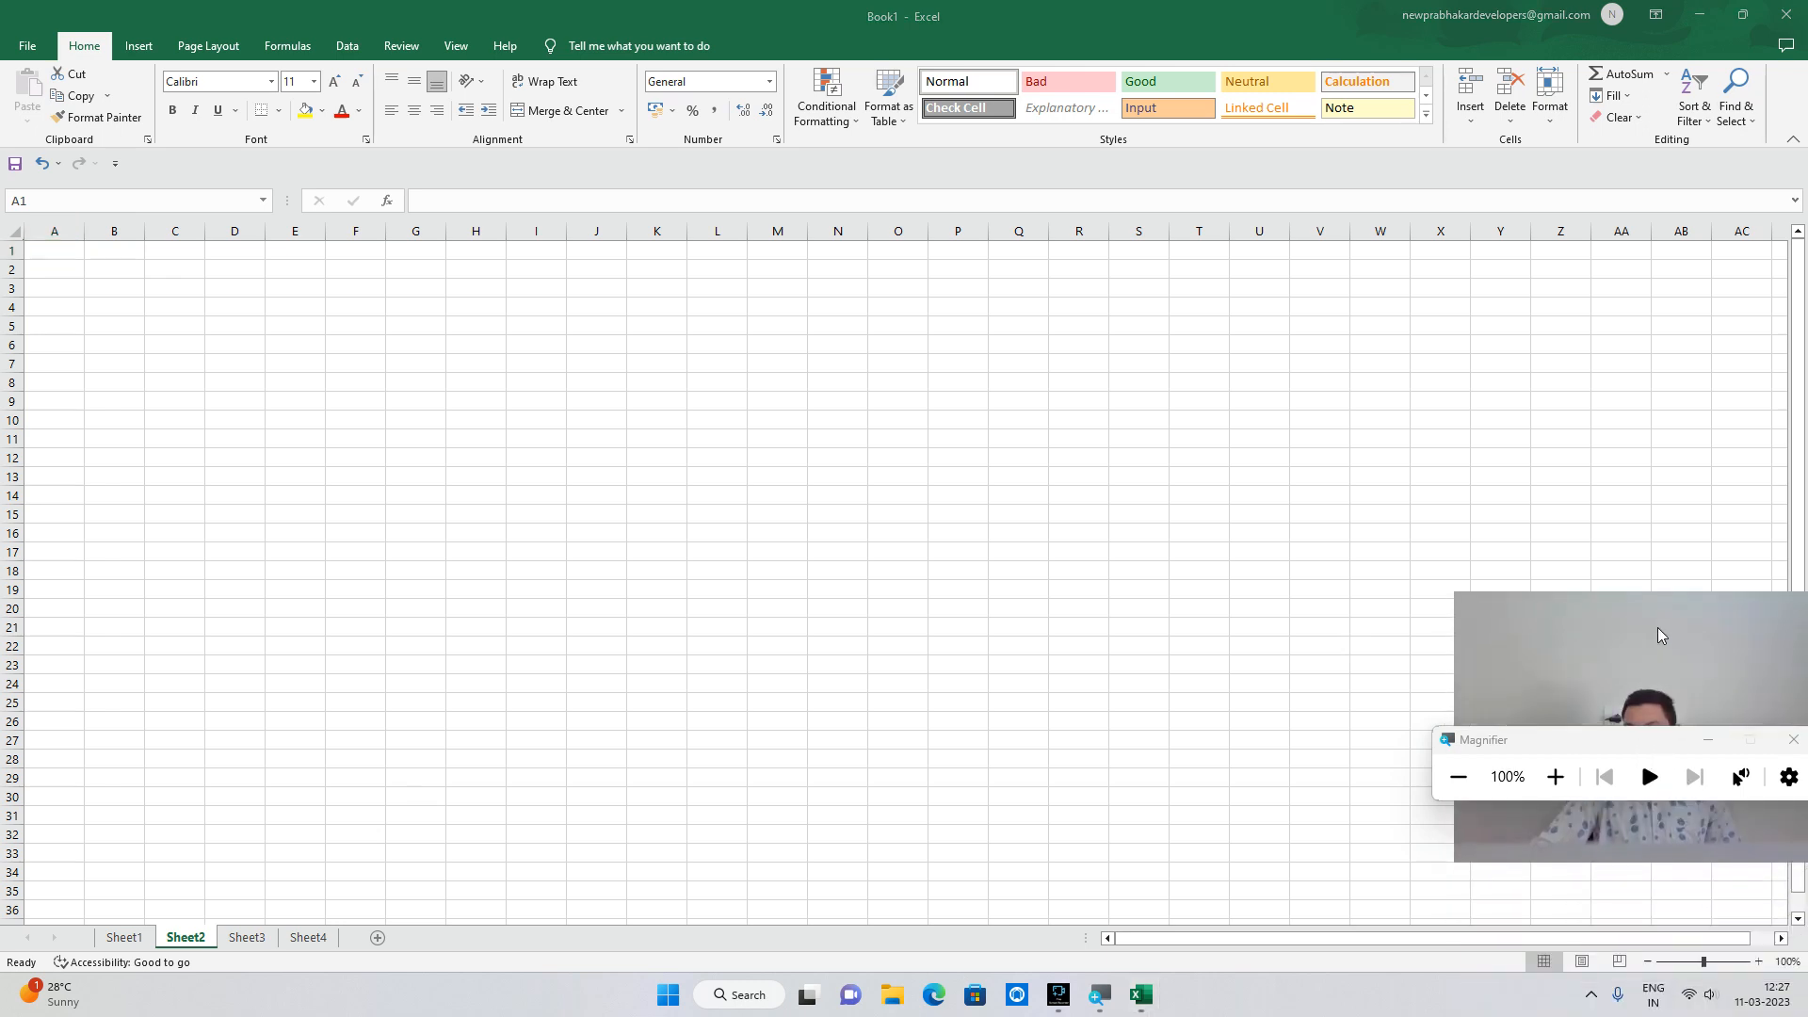
pyautogui.click(1720, 970)
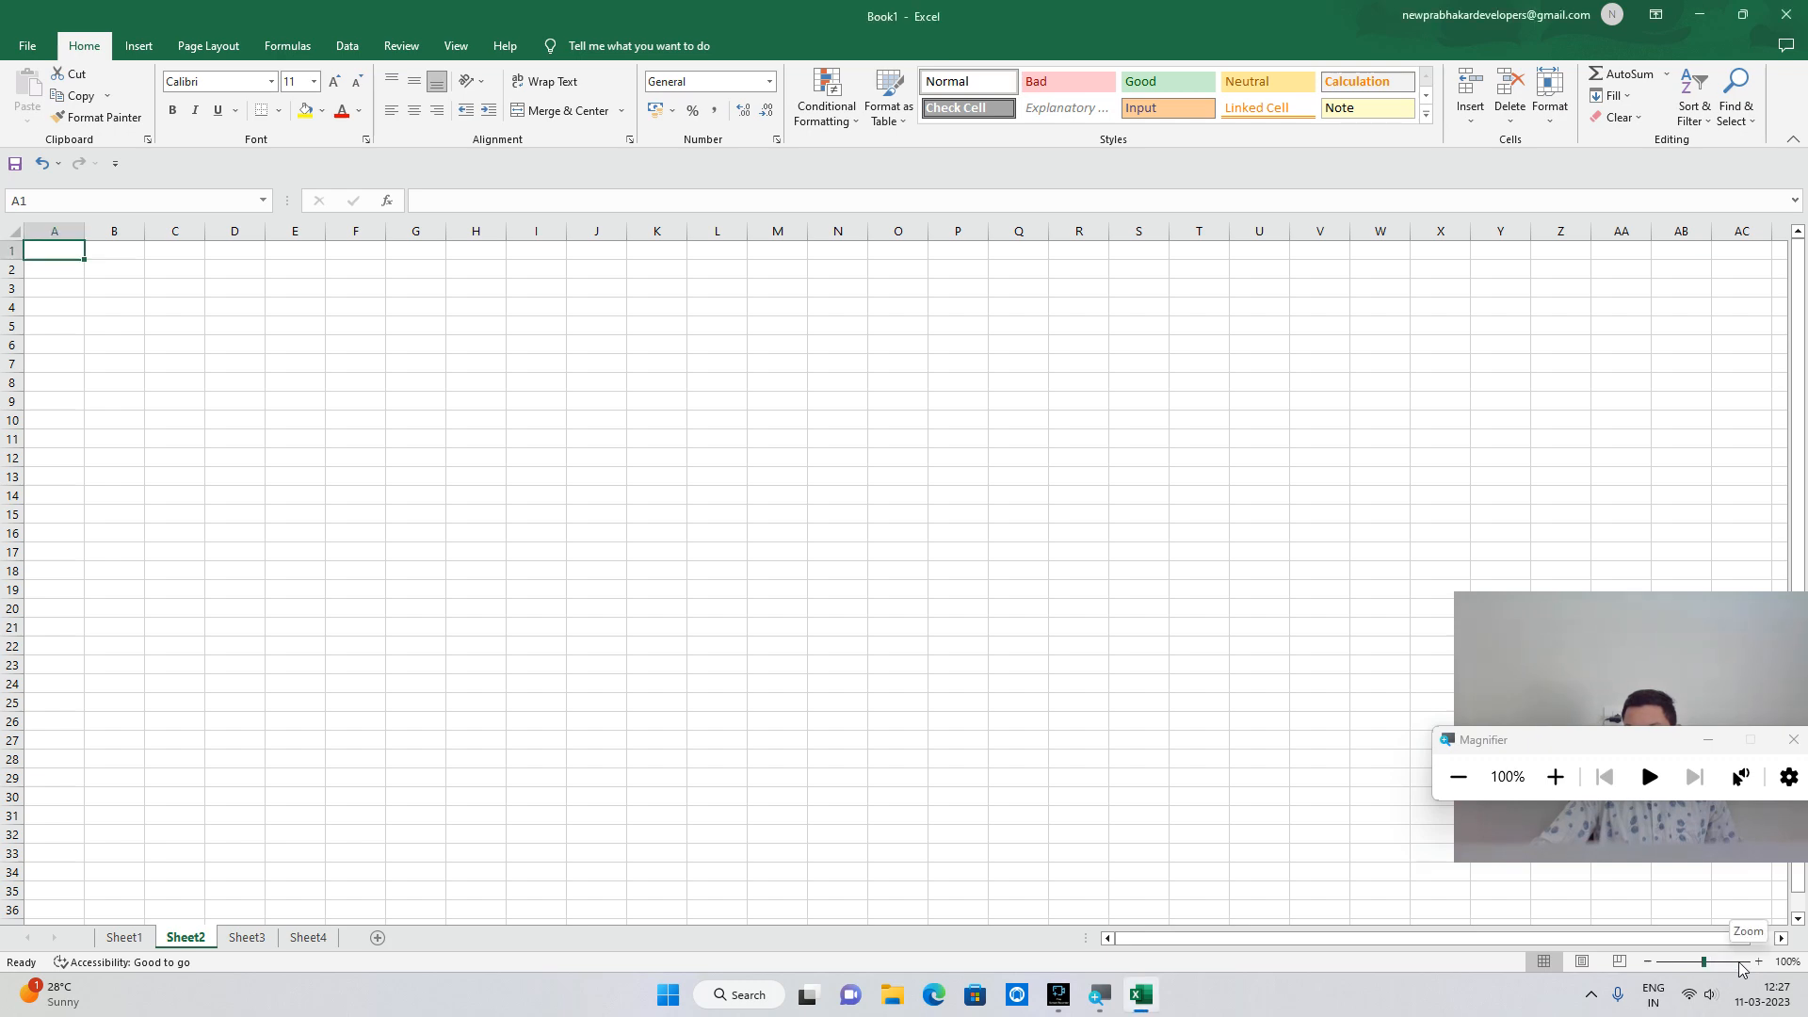
pyautogui.click(1758, 962)
pyautogui.click(1759, 961)
pyautogui.click(1758, 962)
pyautogui.click(1758, 962)
pyautogui.click(1758, 964)
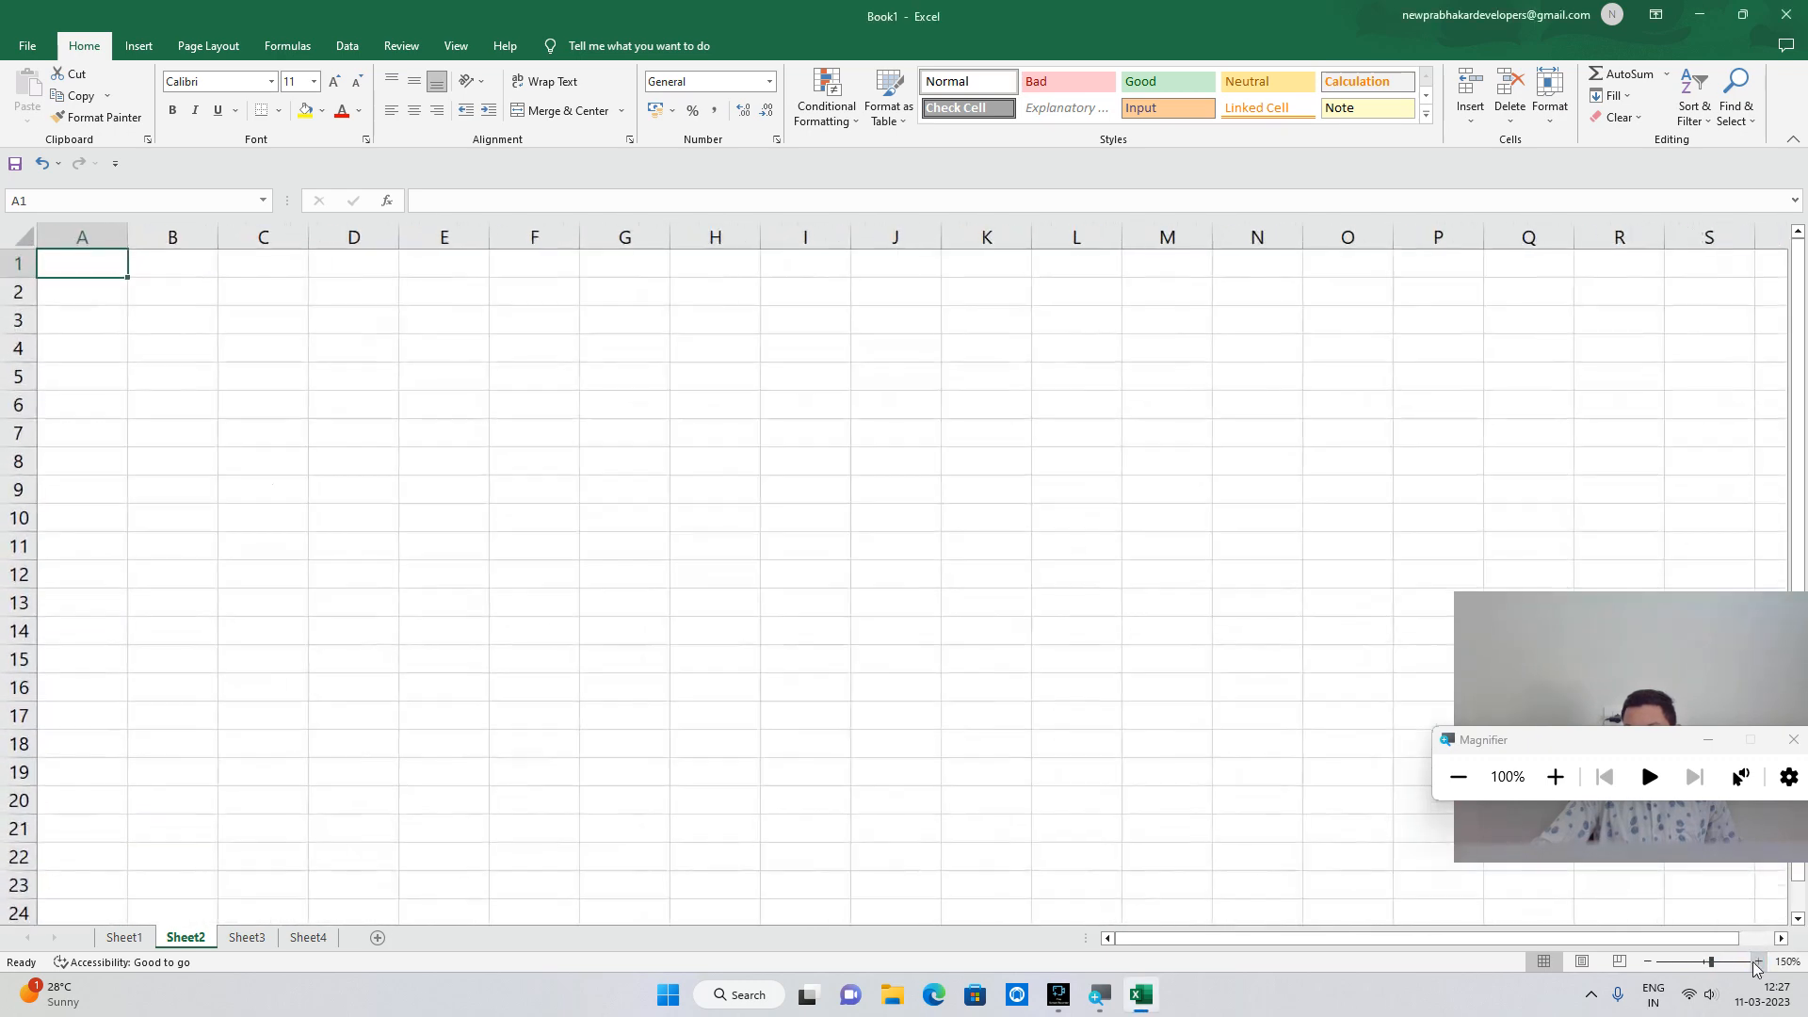
pyautogui.click(1648, 961)
pyautogui.click(1648, 962)
pyautogui.click(1647, 962)
pyautogui.click(1647, 961)
pyautogui.click(1648, 961)
pyautogui.click(1648, 961)
pyautogui.click(1758, 962)
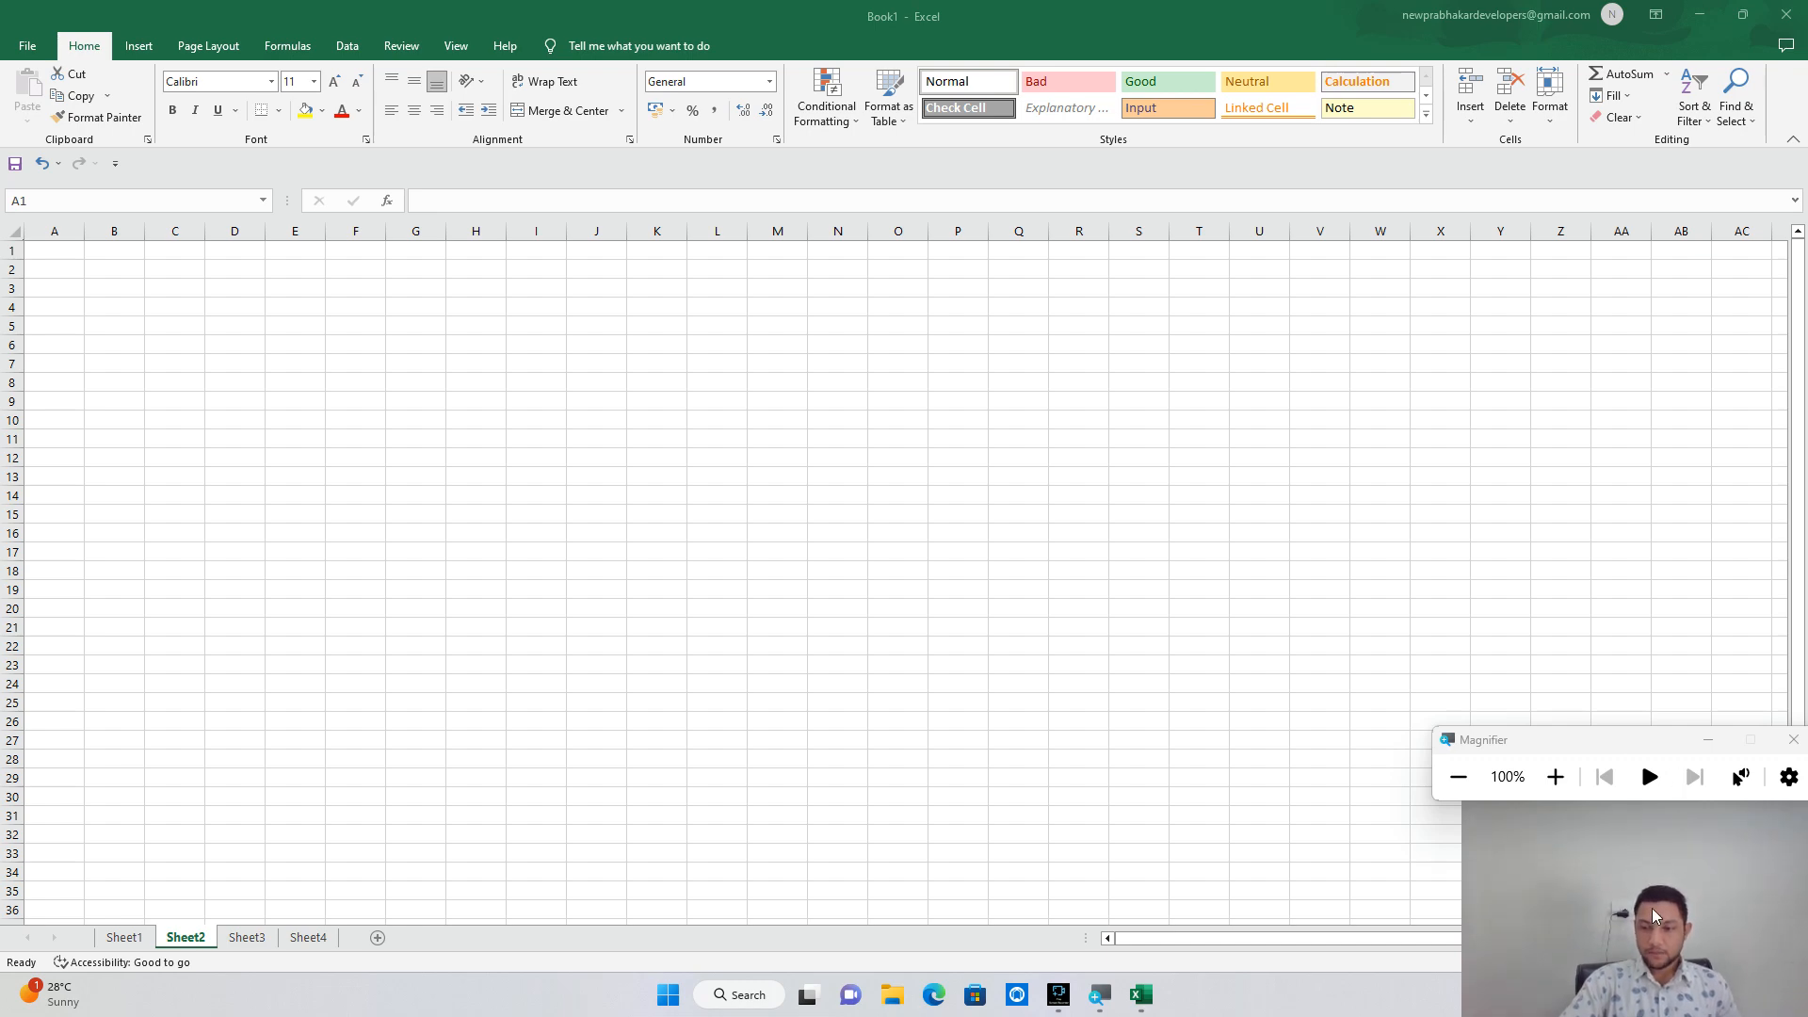
pyautogui.click(1555, 777)
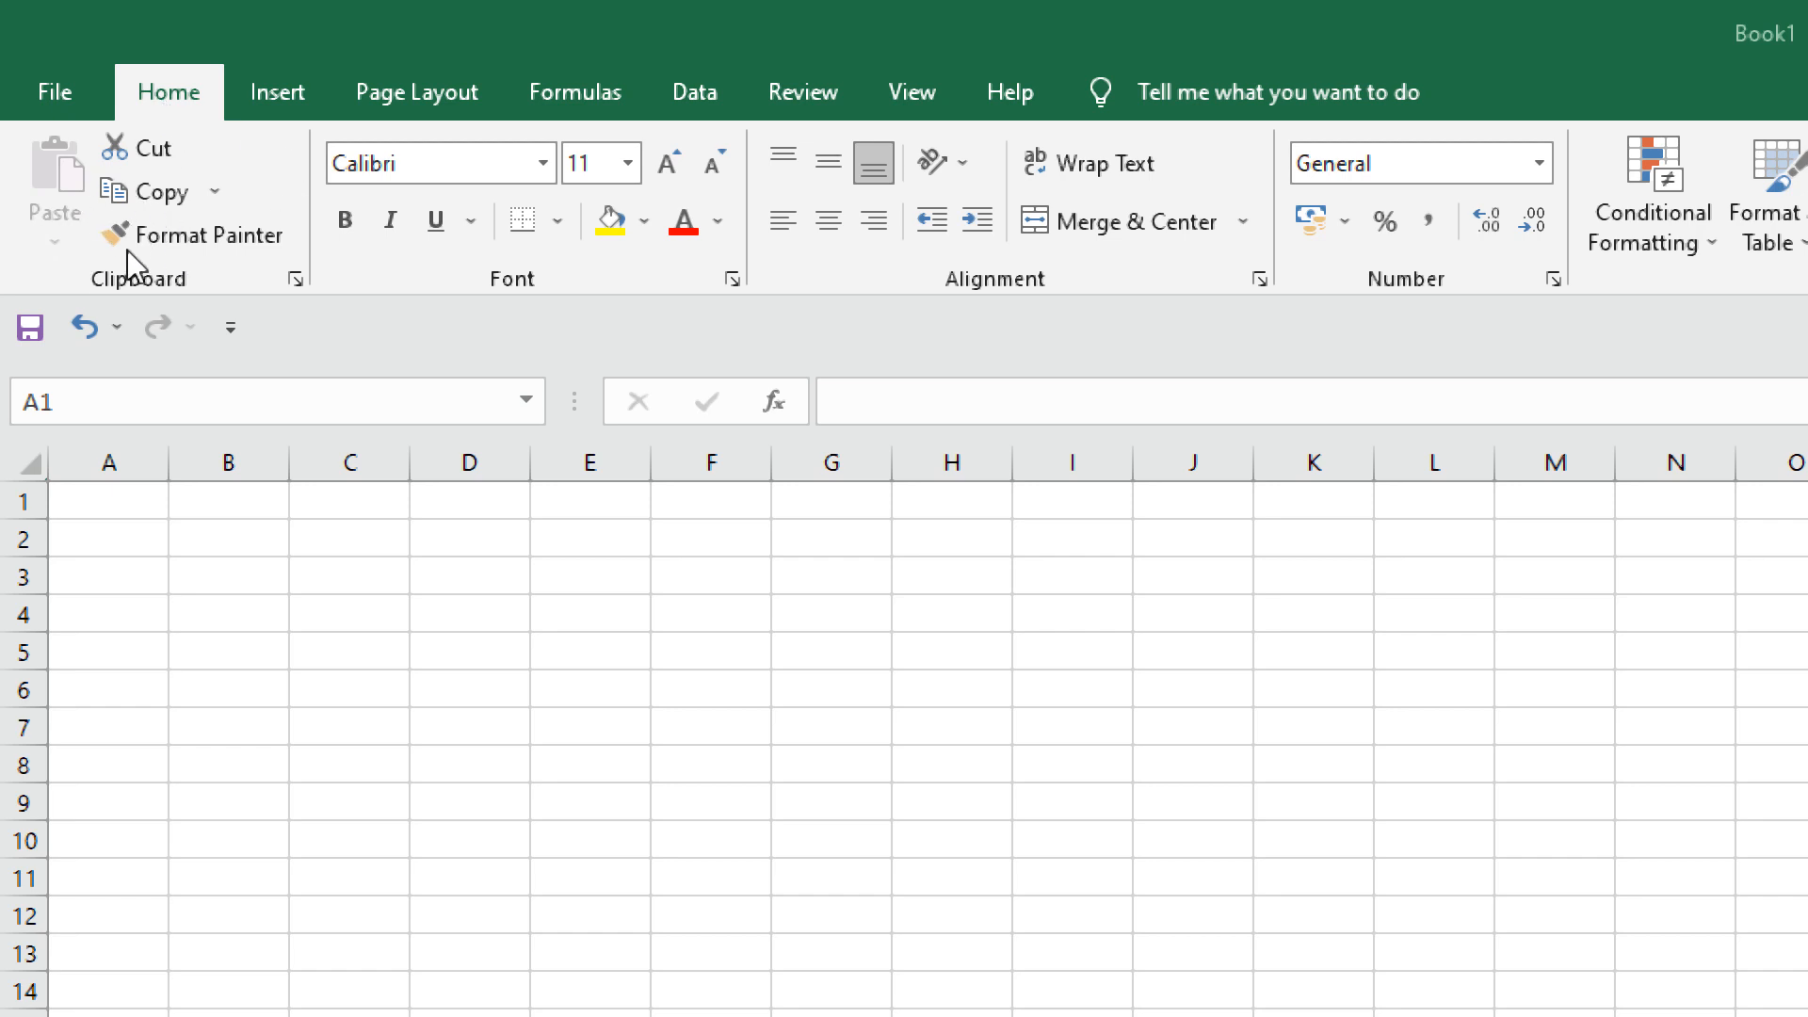
pyautogui.click(234, 400)
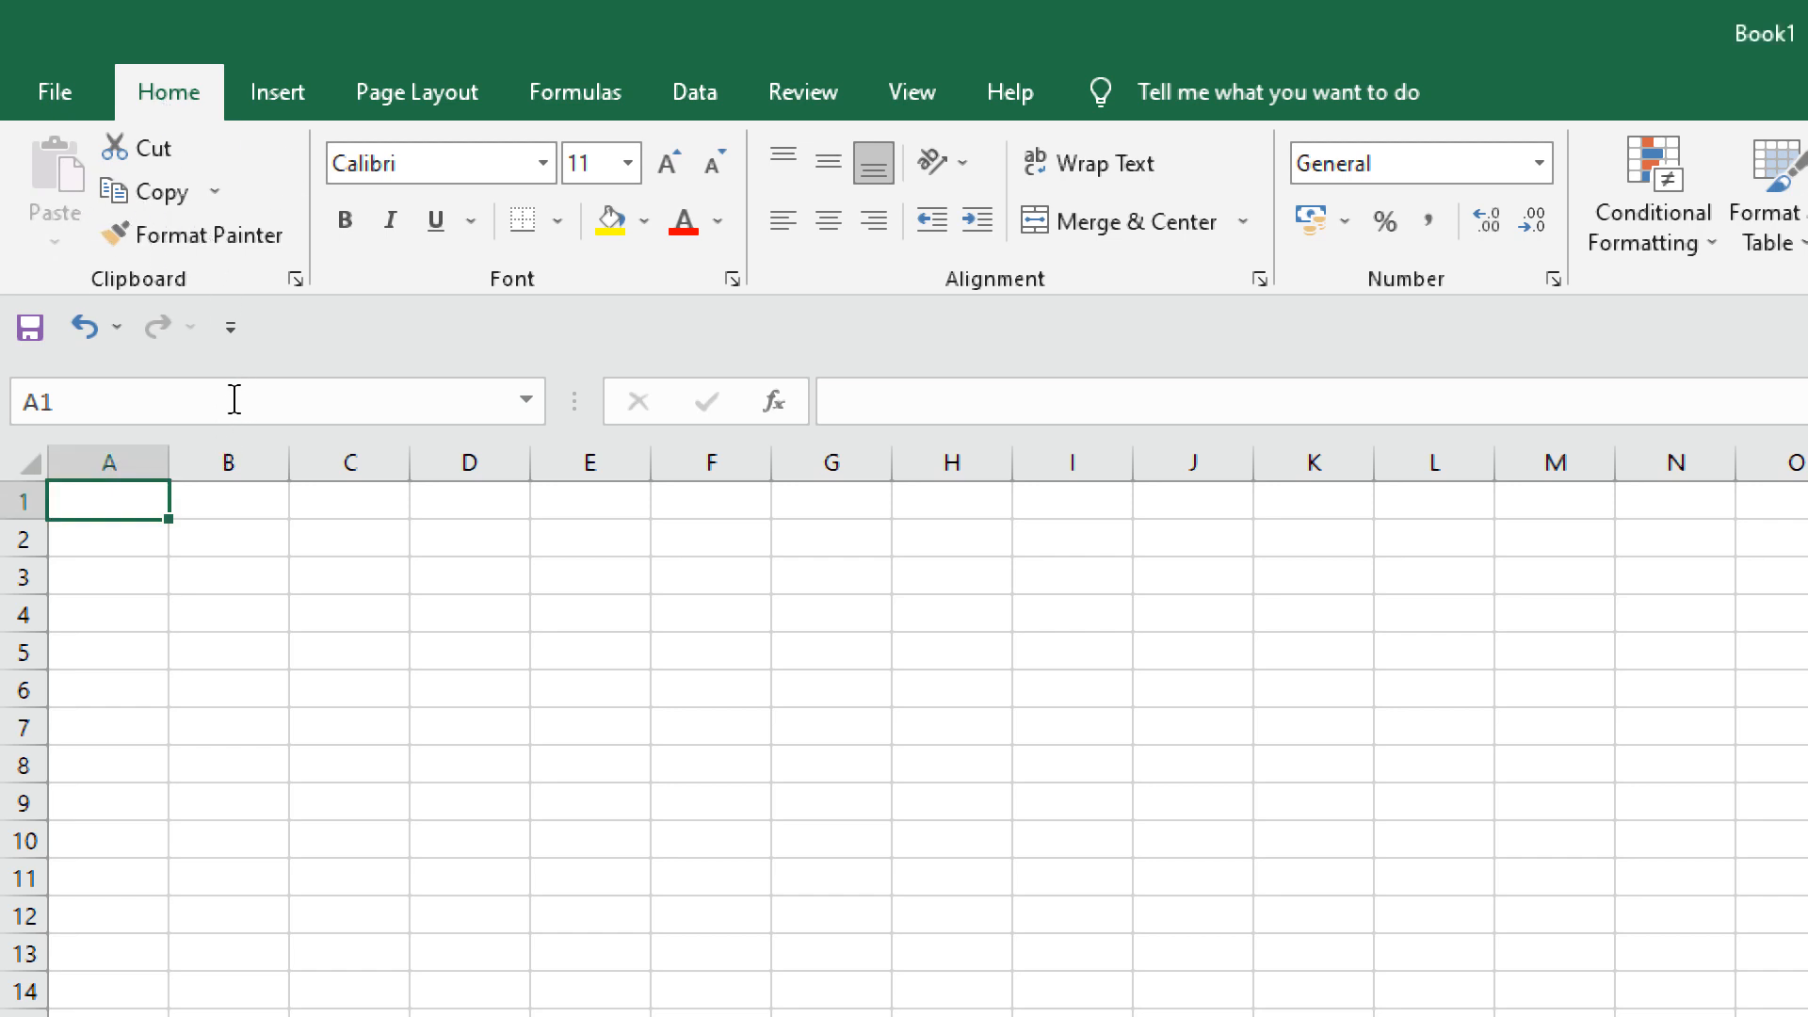
pyautogui.click(64, 400)
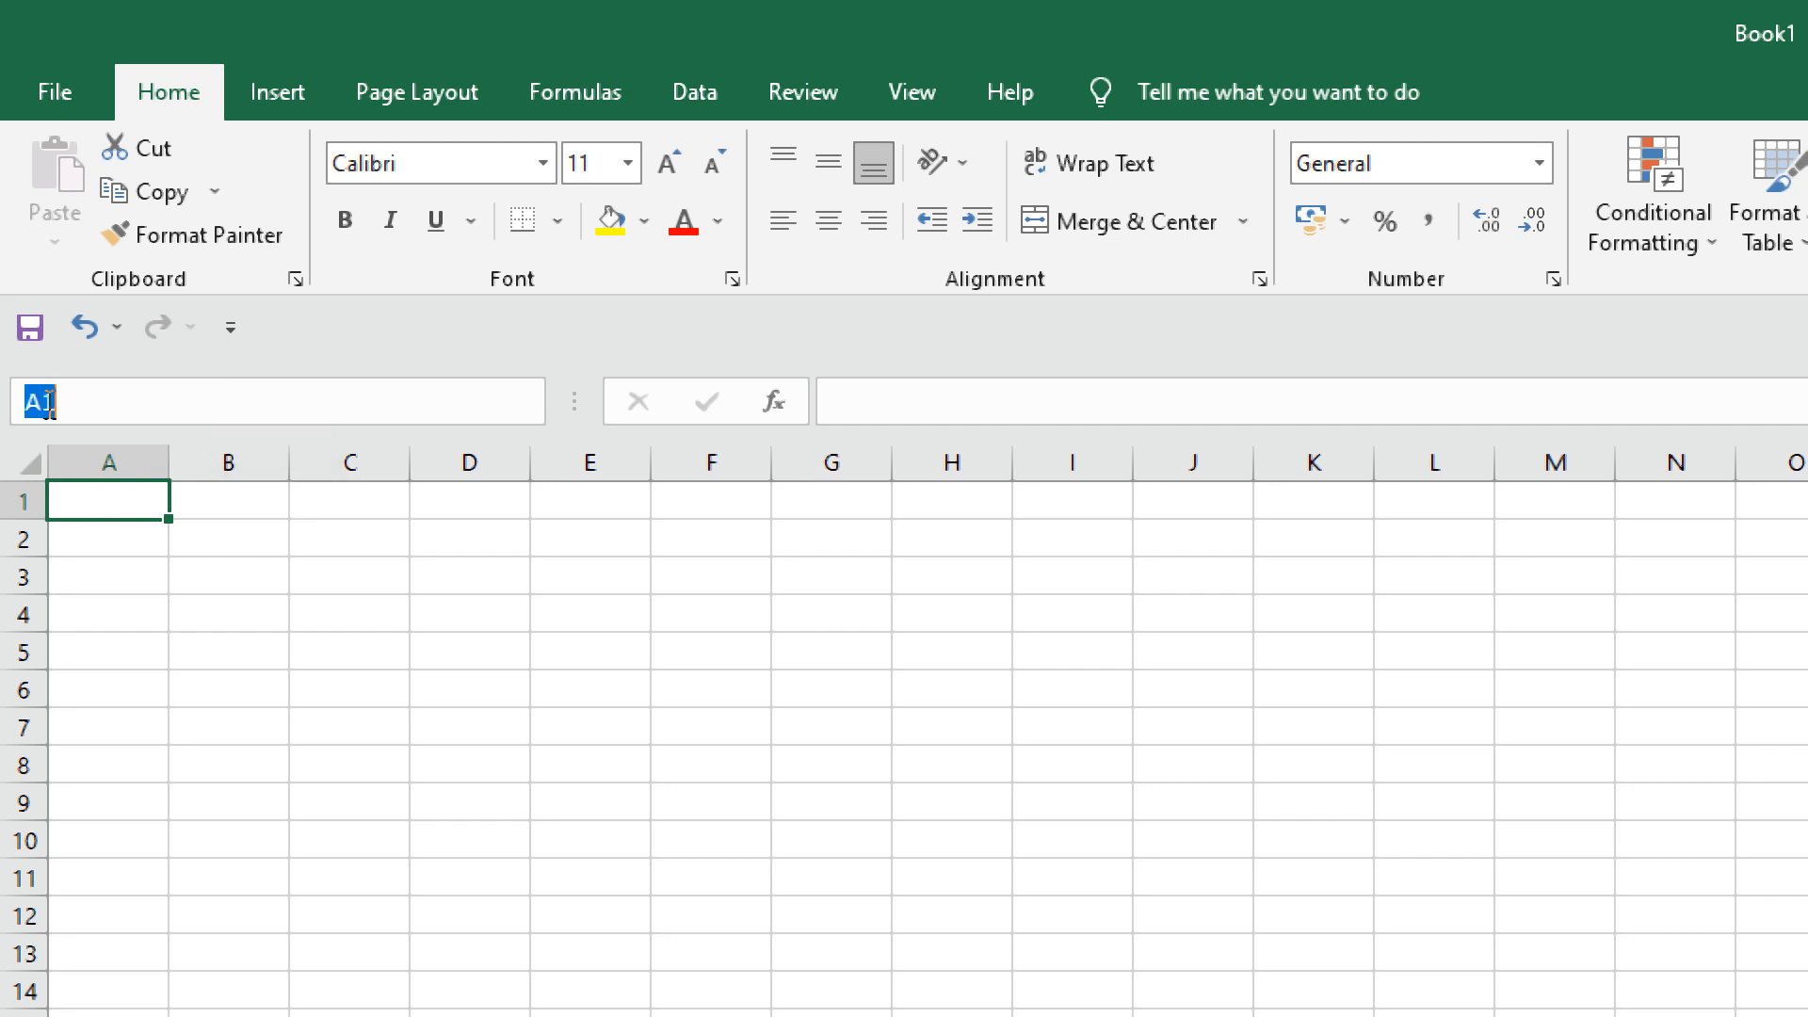
pyautogui.click(1241, 405)
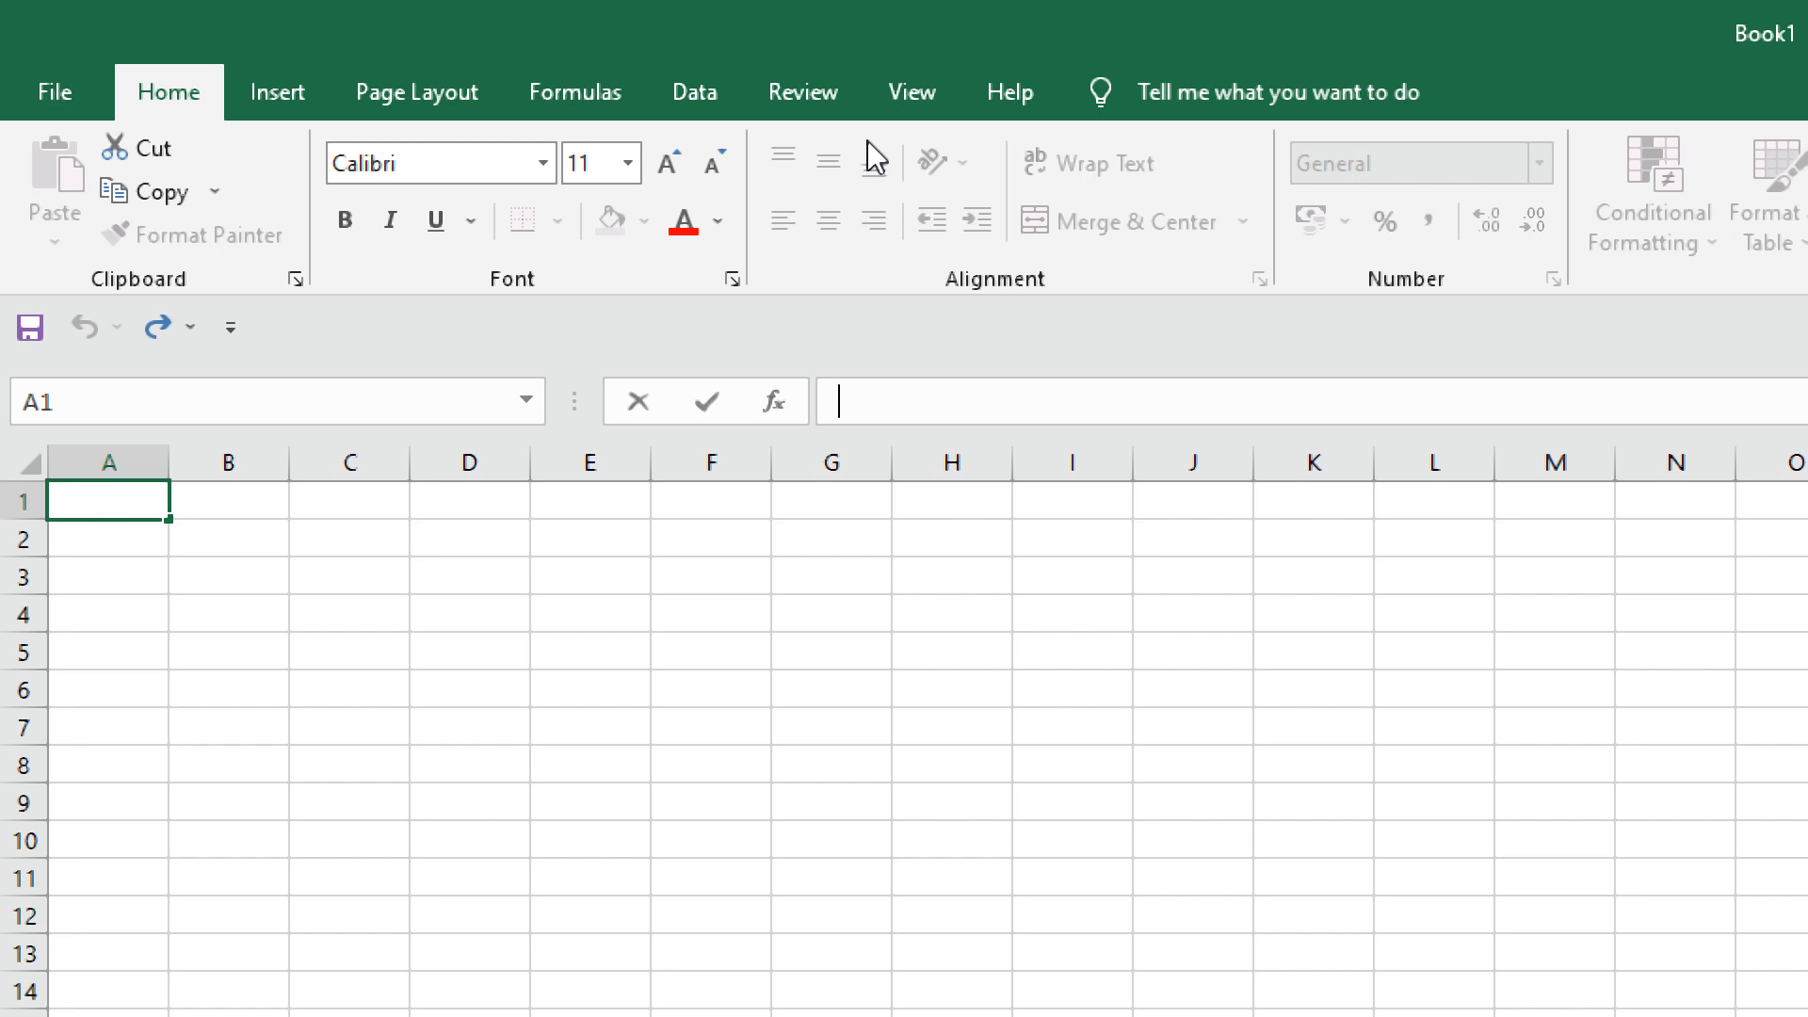
# Make row 1 taller and column A wider, then enter 'sad' in A1.
pyautogui.click(32, 508)
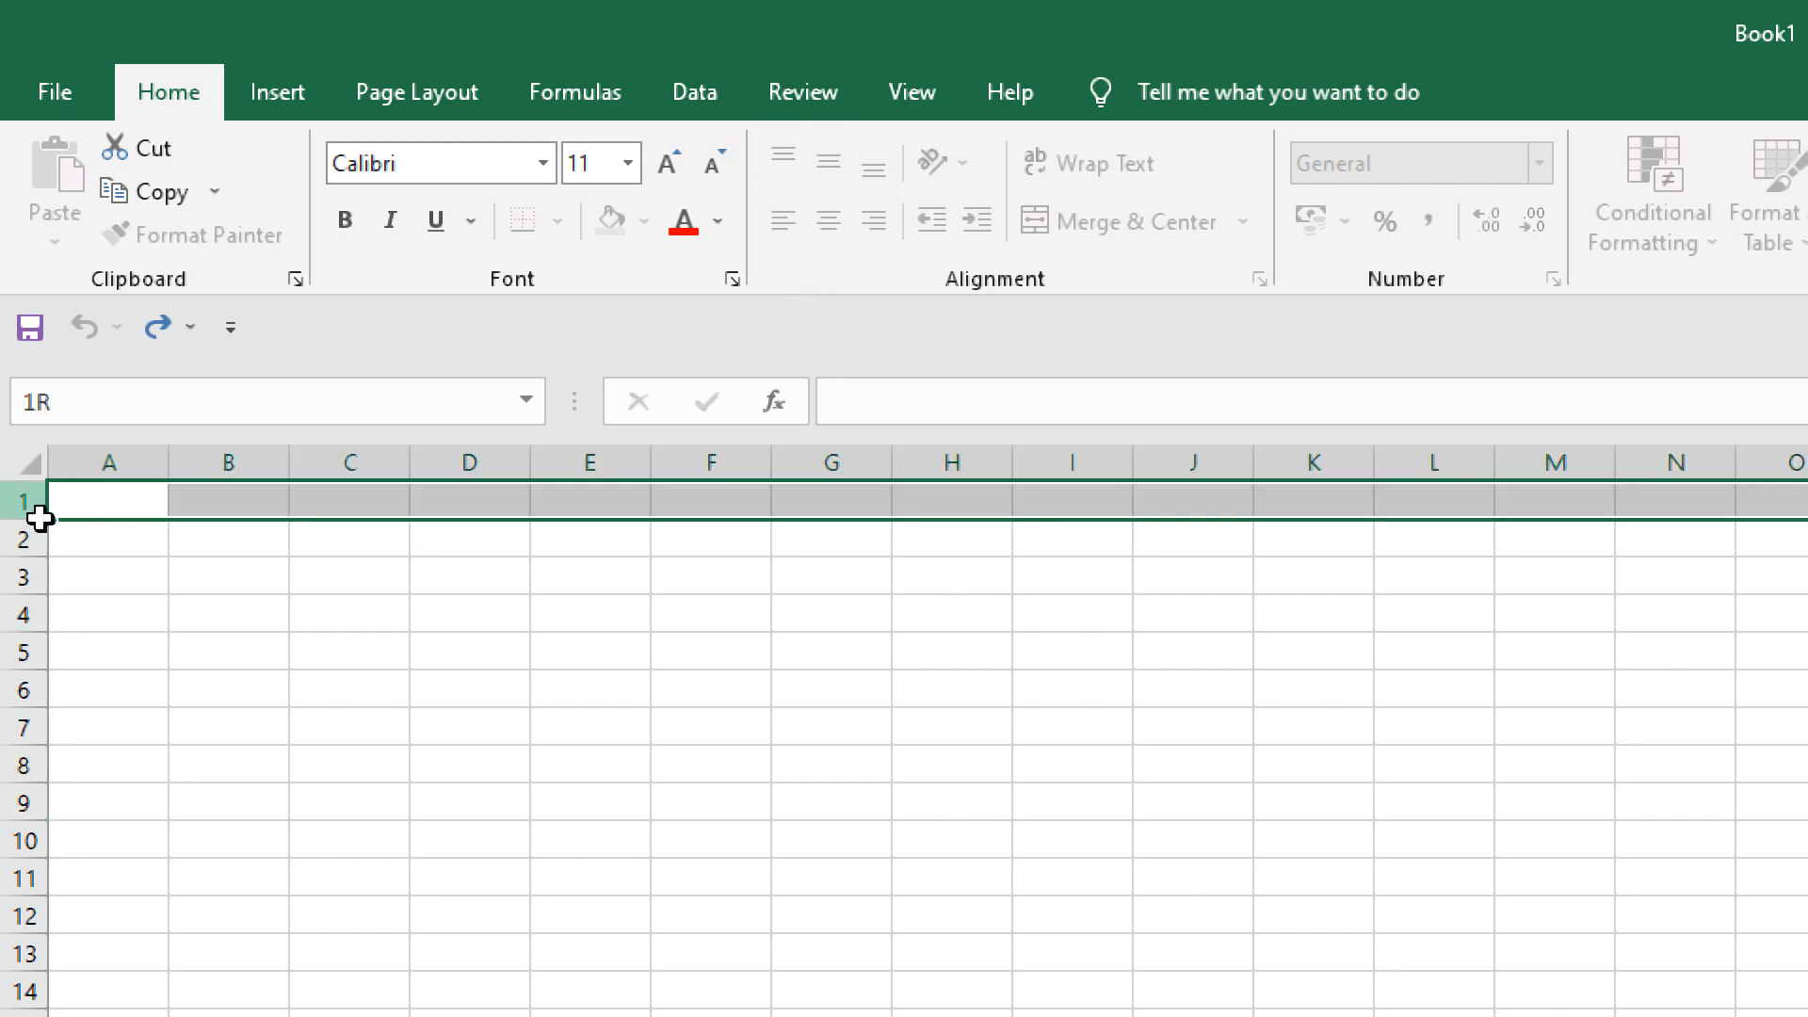
pyautogui.moveTo(37, 518); pyautogui.dragTo(45, 662)
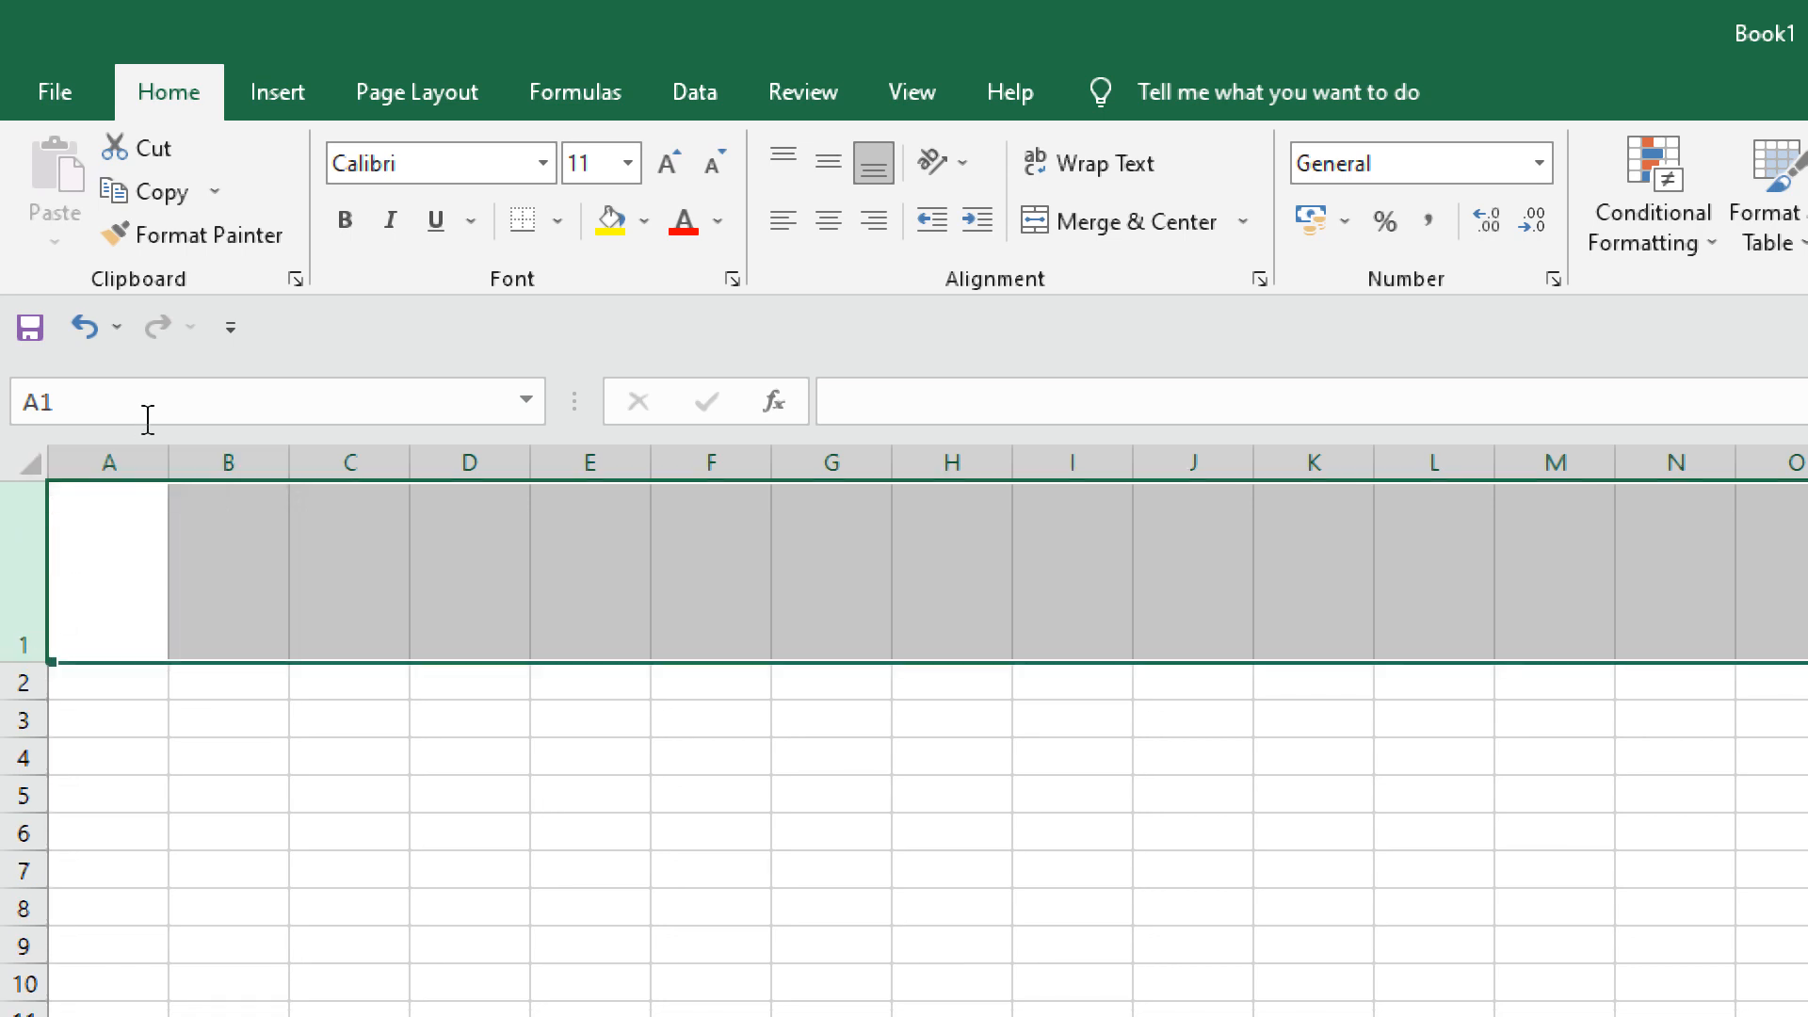
pyautogui.moveTo(166, 466); pyautogui.dragTo(363, 476)
pyautogui.click(170, 599)
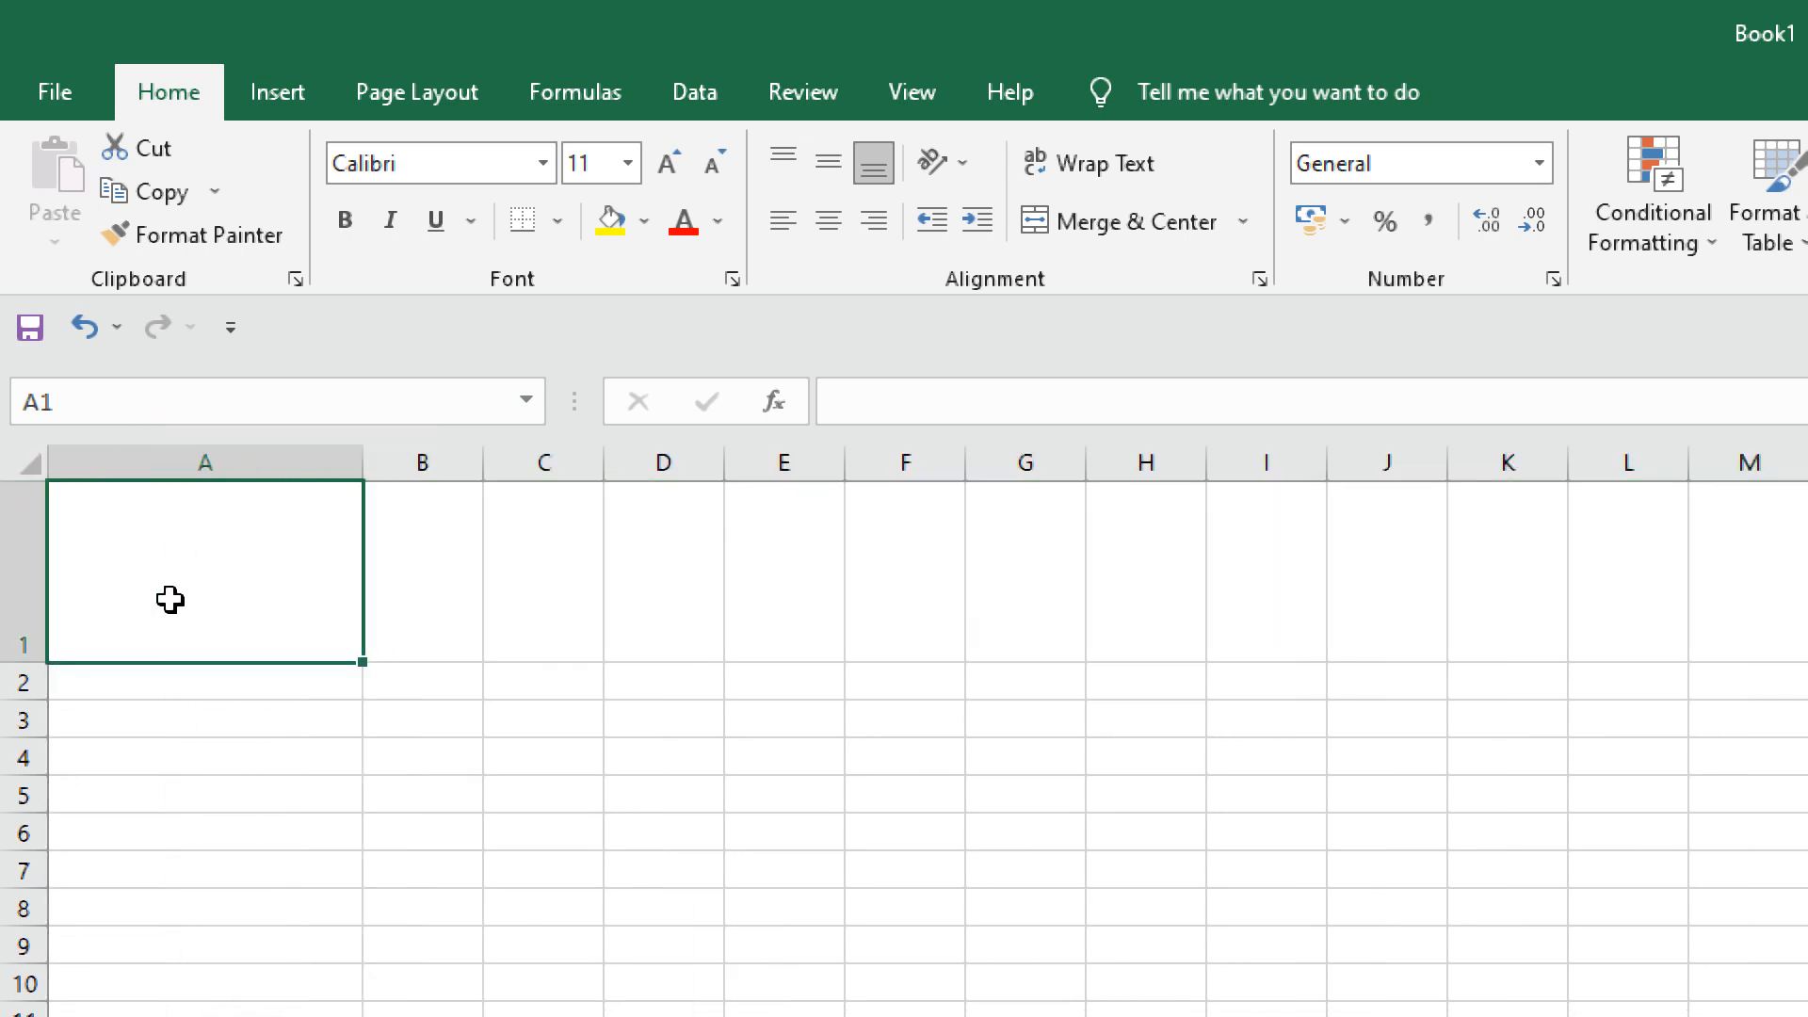
pyautogui.write('sad')
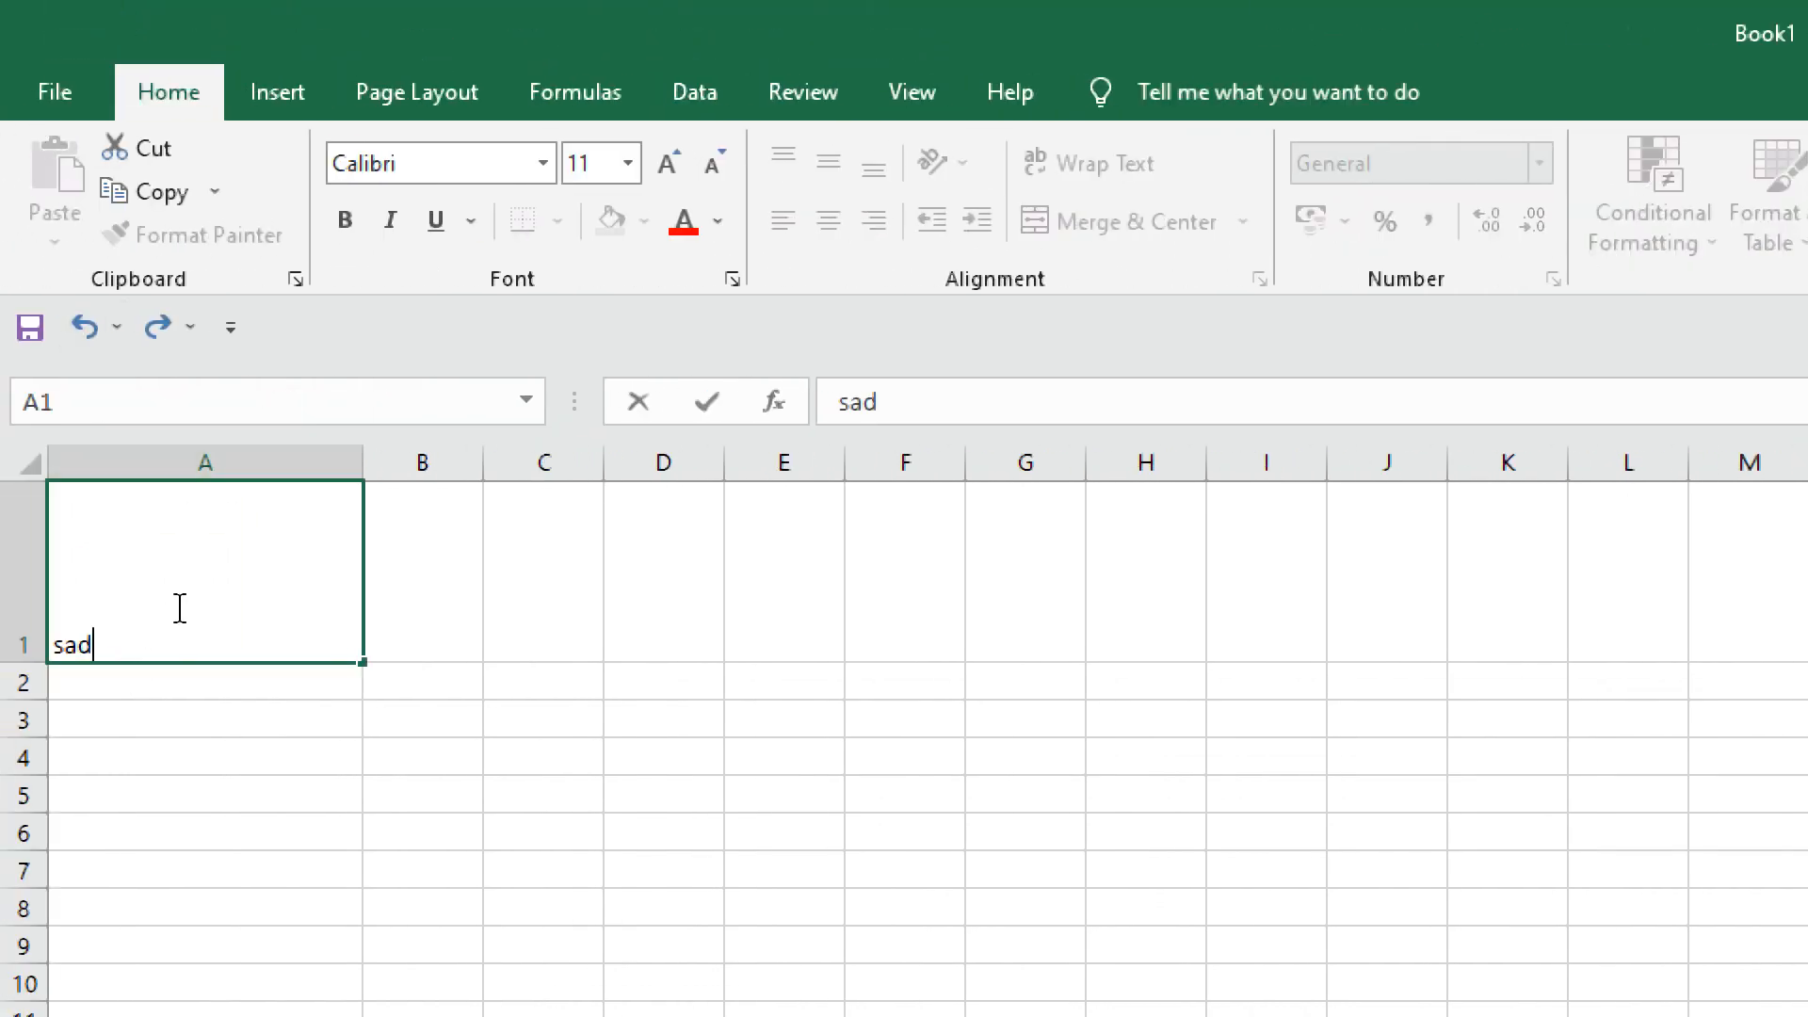
pyautogui.click(150, 694)
# Try Top, Middle and Bottom Align on A1, leaving 'sad' bottom-aligned.
pyautogui.click(235, 549)
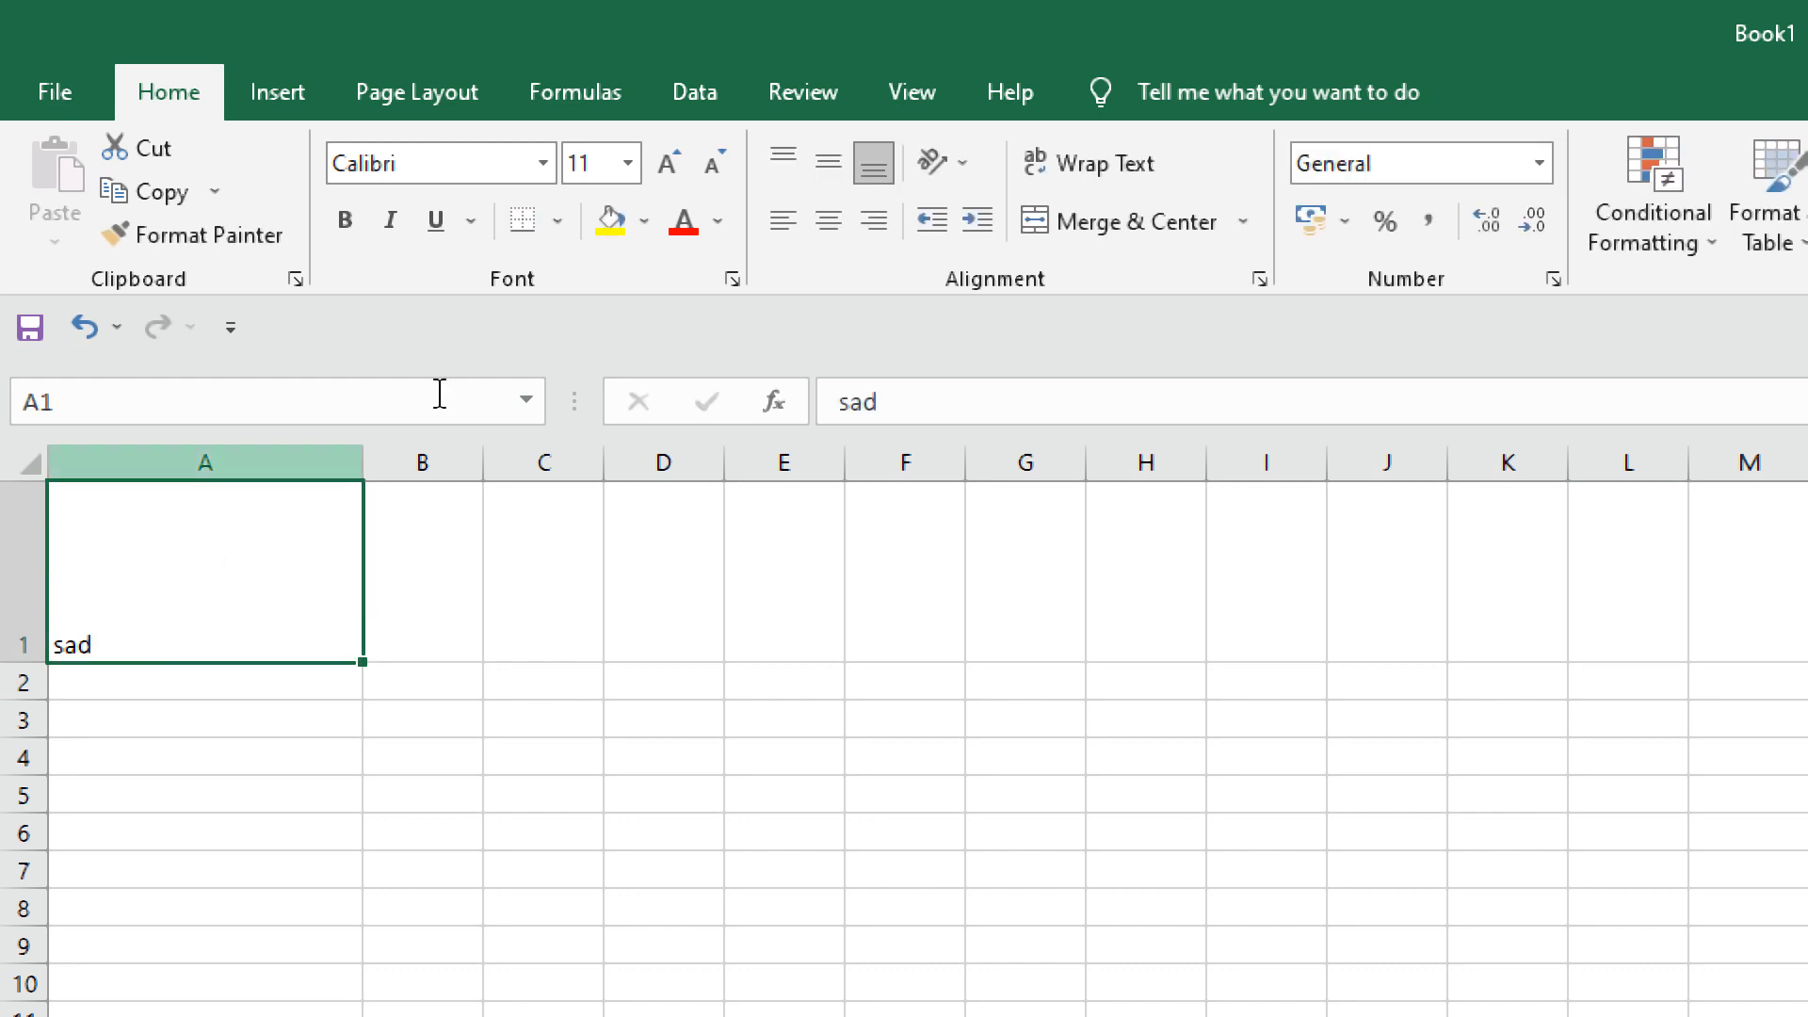
pyautogui.click(794, 161)
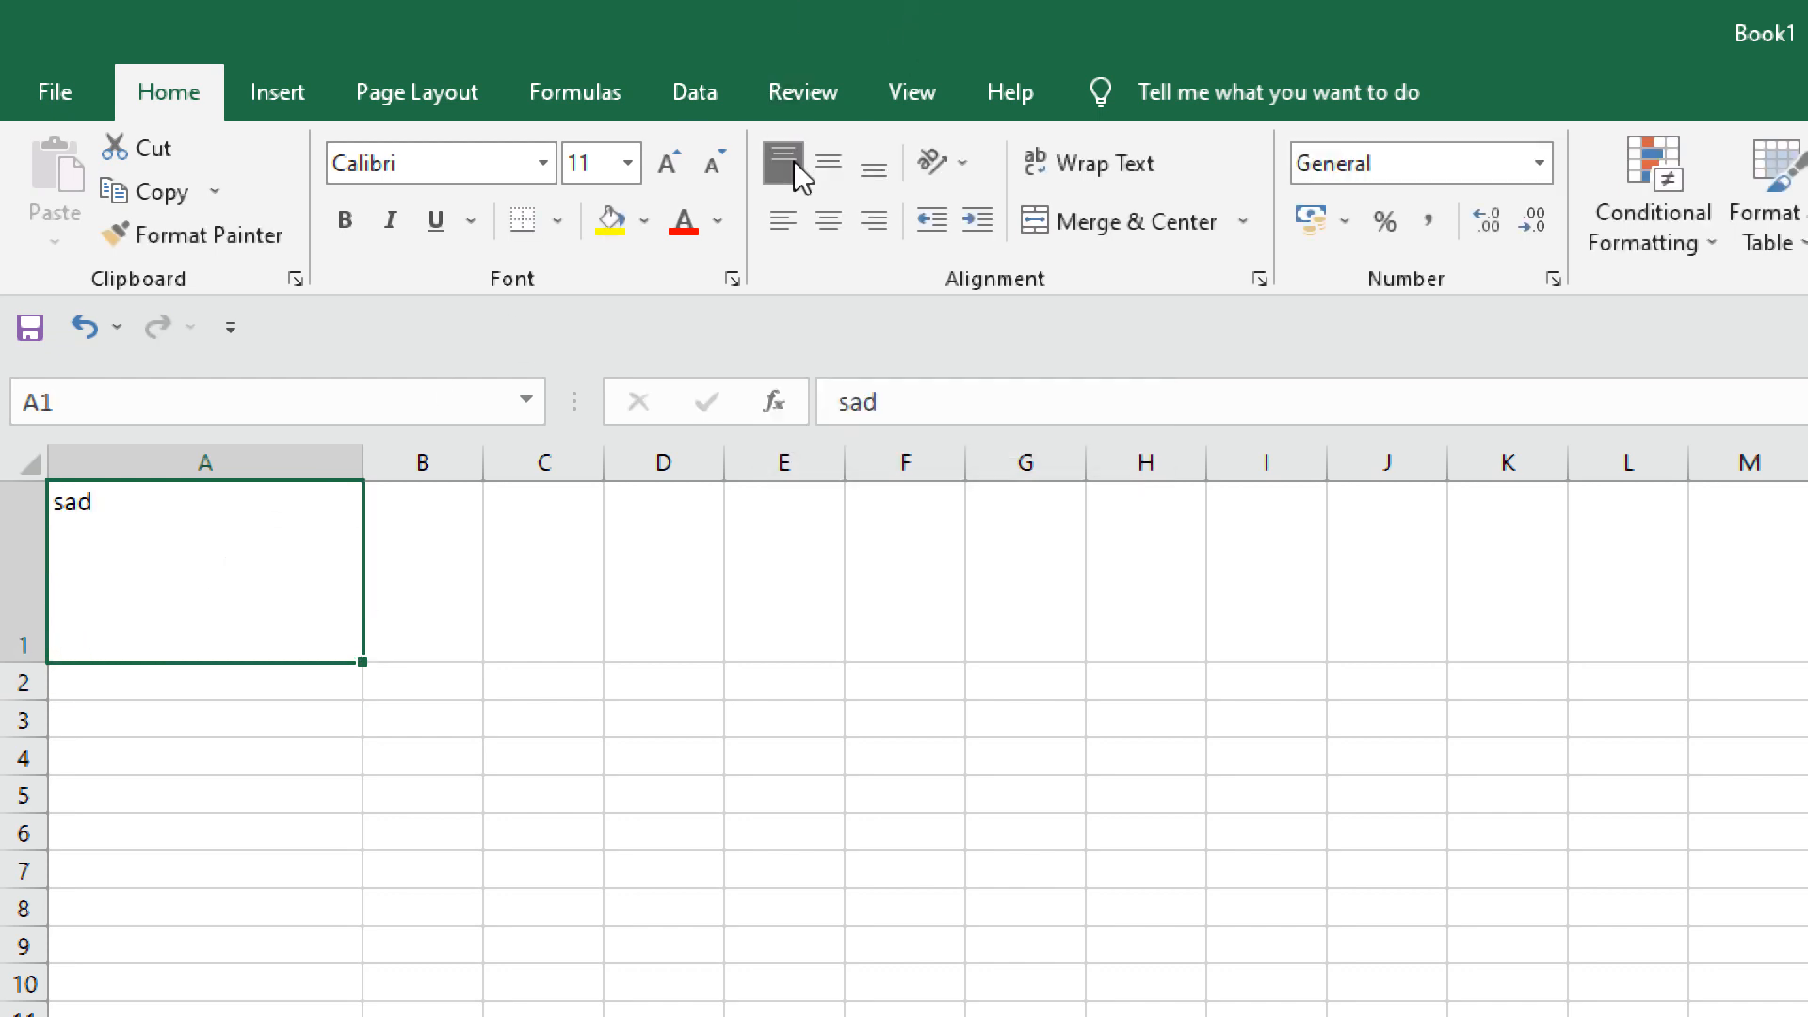
pyautogui.click(840, 161)
pyautogui.click(866, 173)
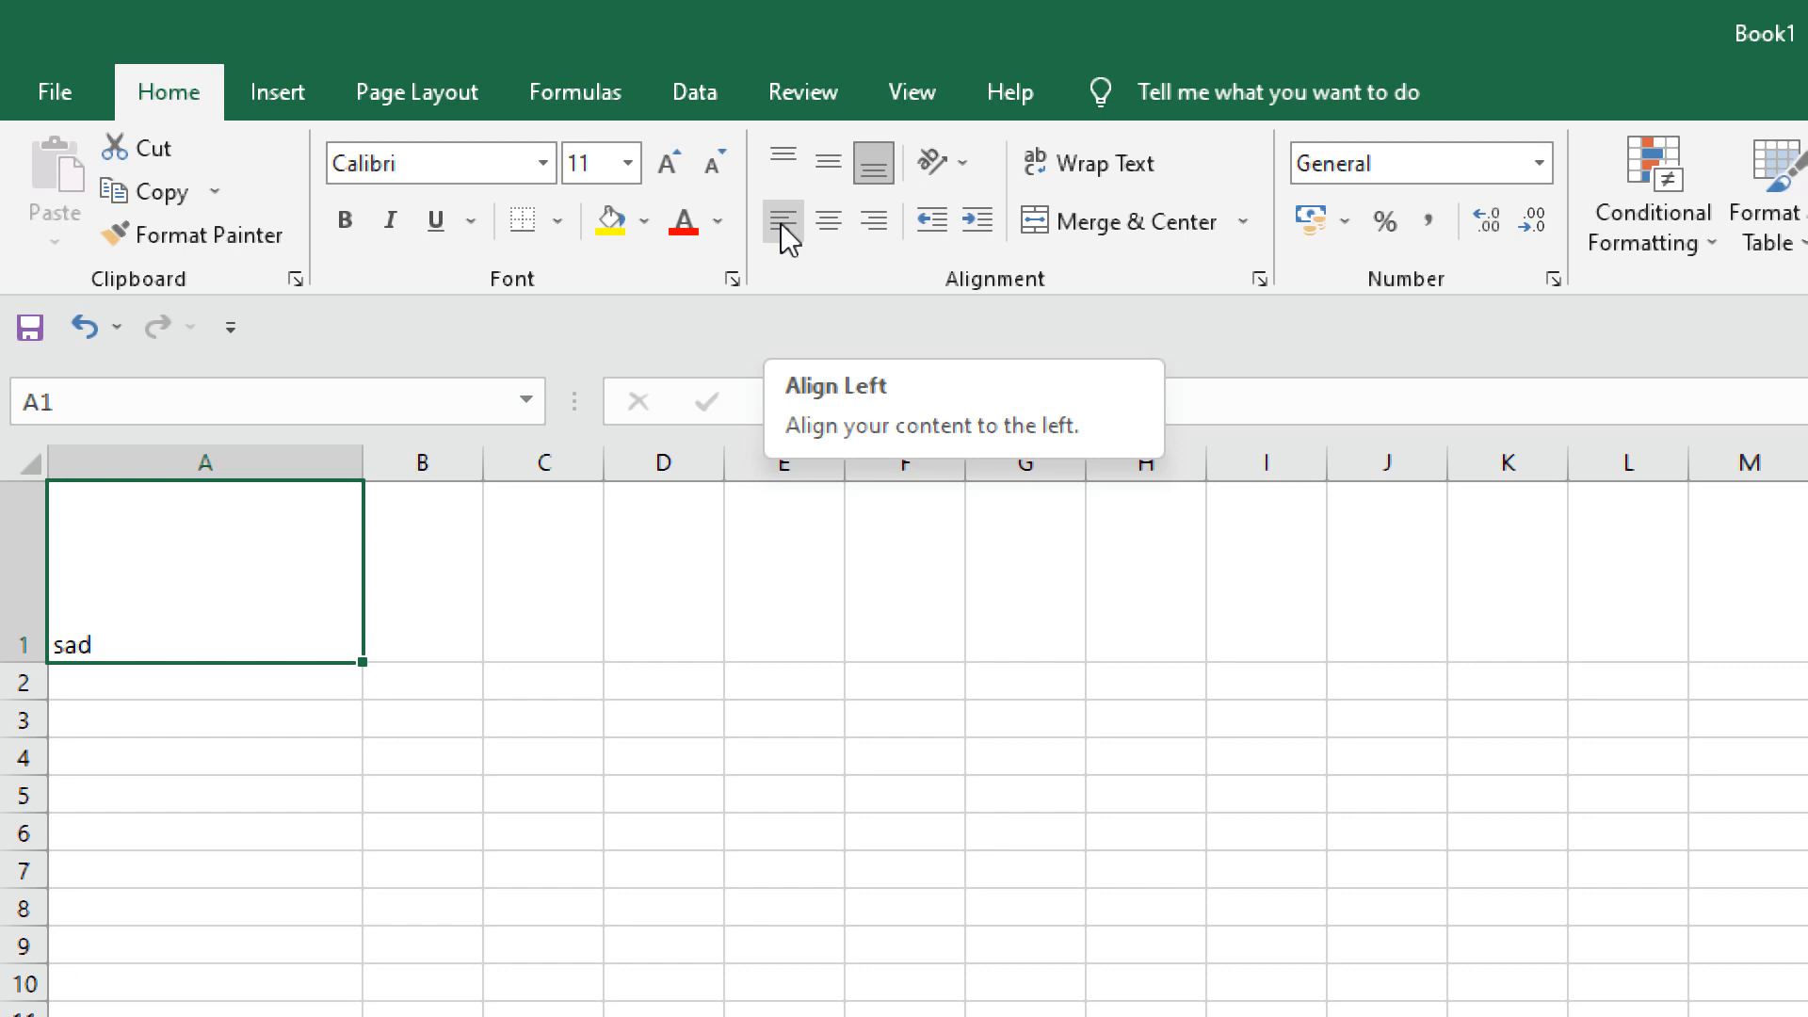
# Centre A1 horizontally, then type a longer string into it and undo back to 'sad'.
pyautogui.click(828, 222)
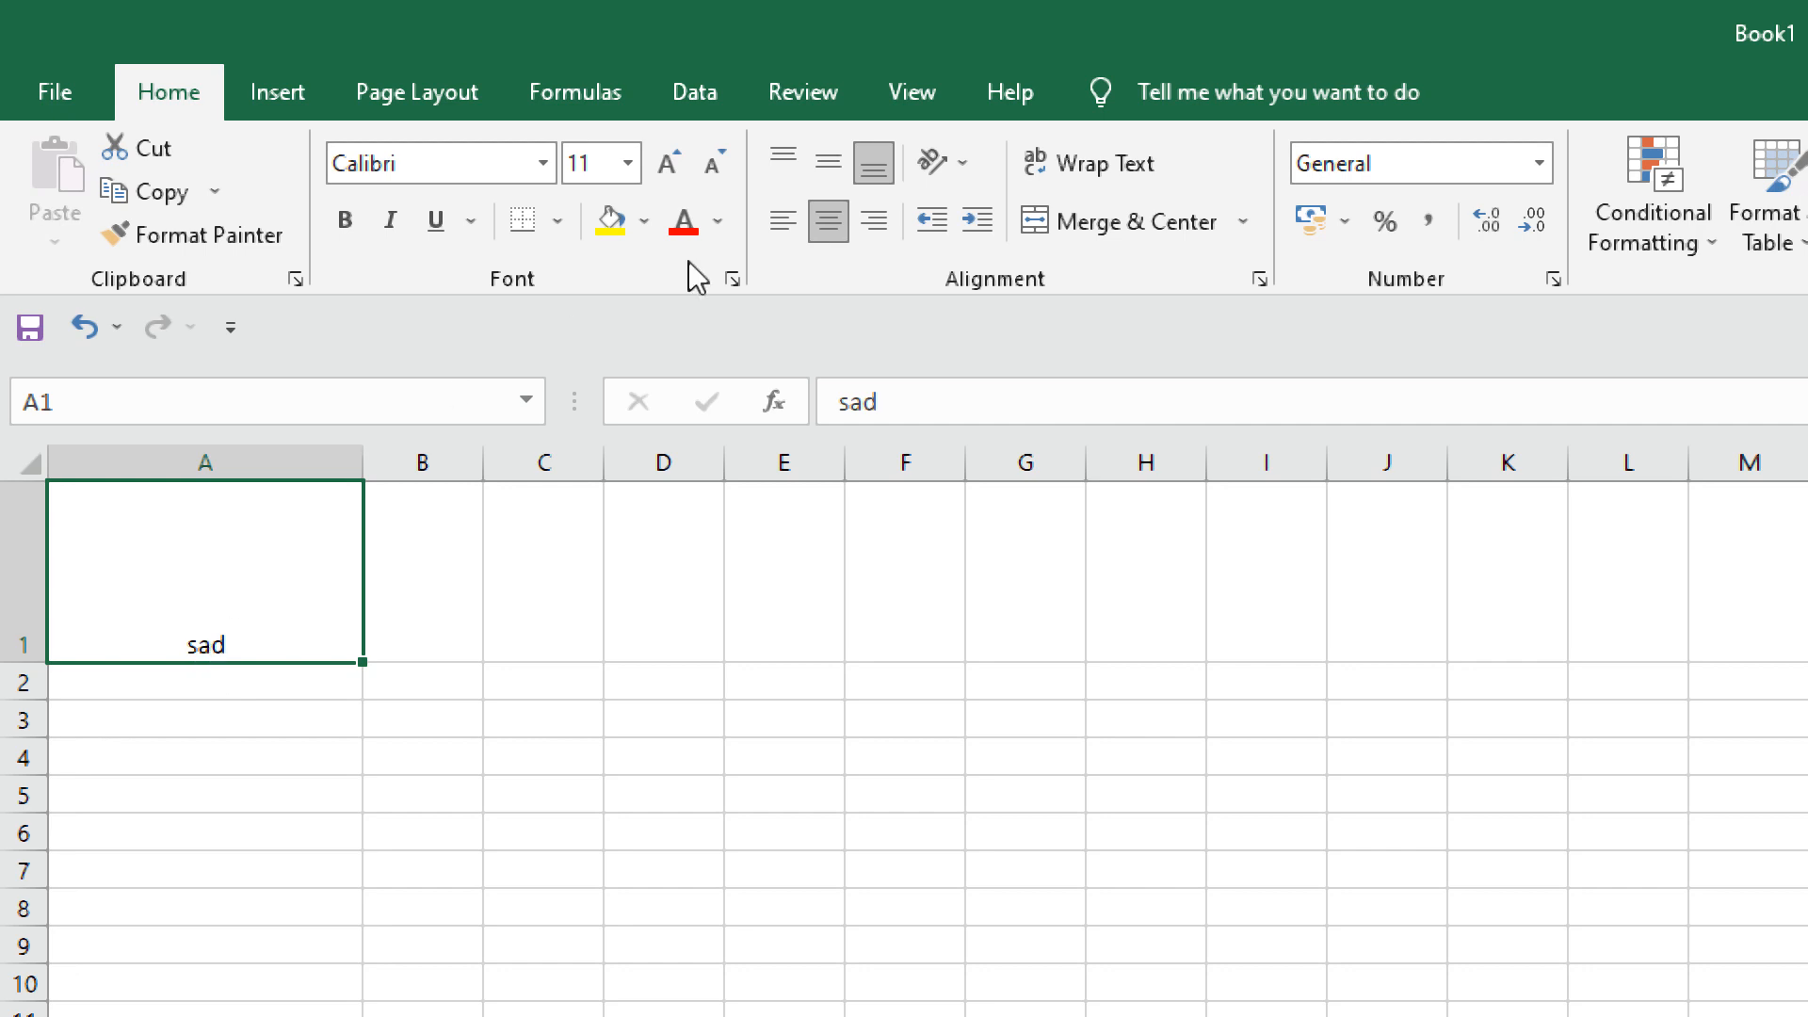
pyautogui.doubleClick(223, 637)
pyautogui.write('sdfkghkjsadhahg')
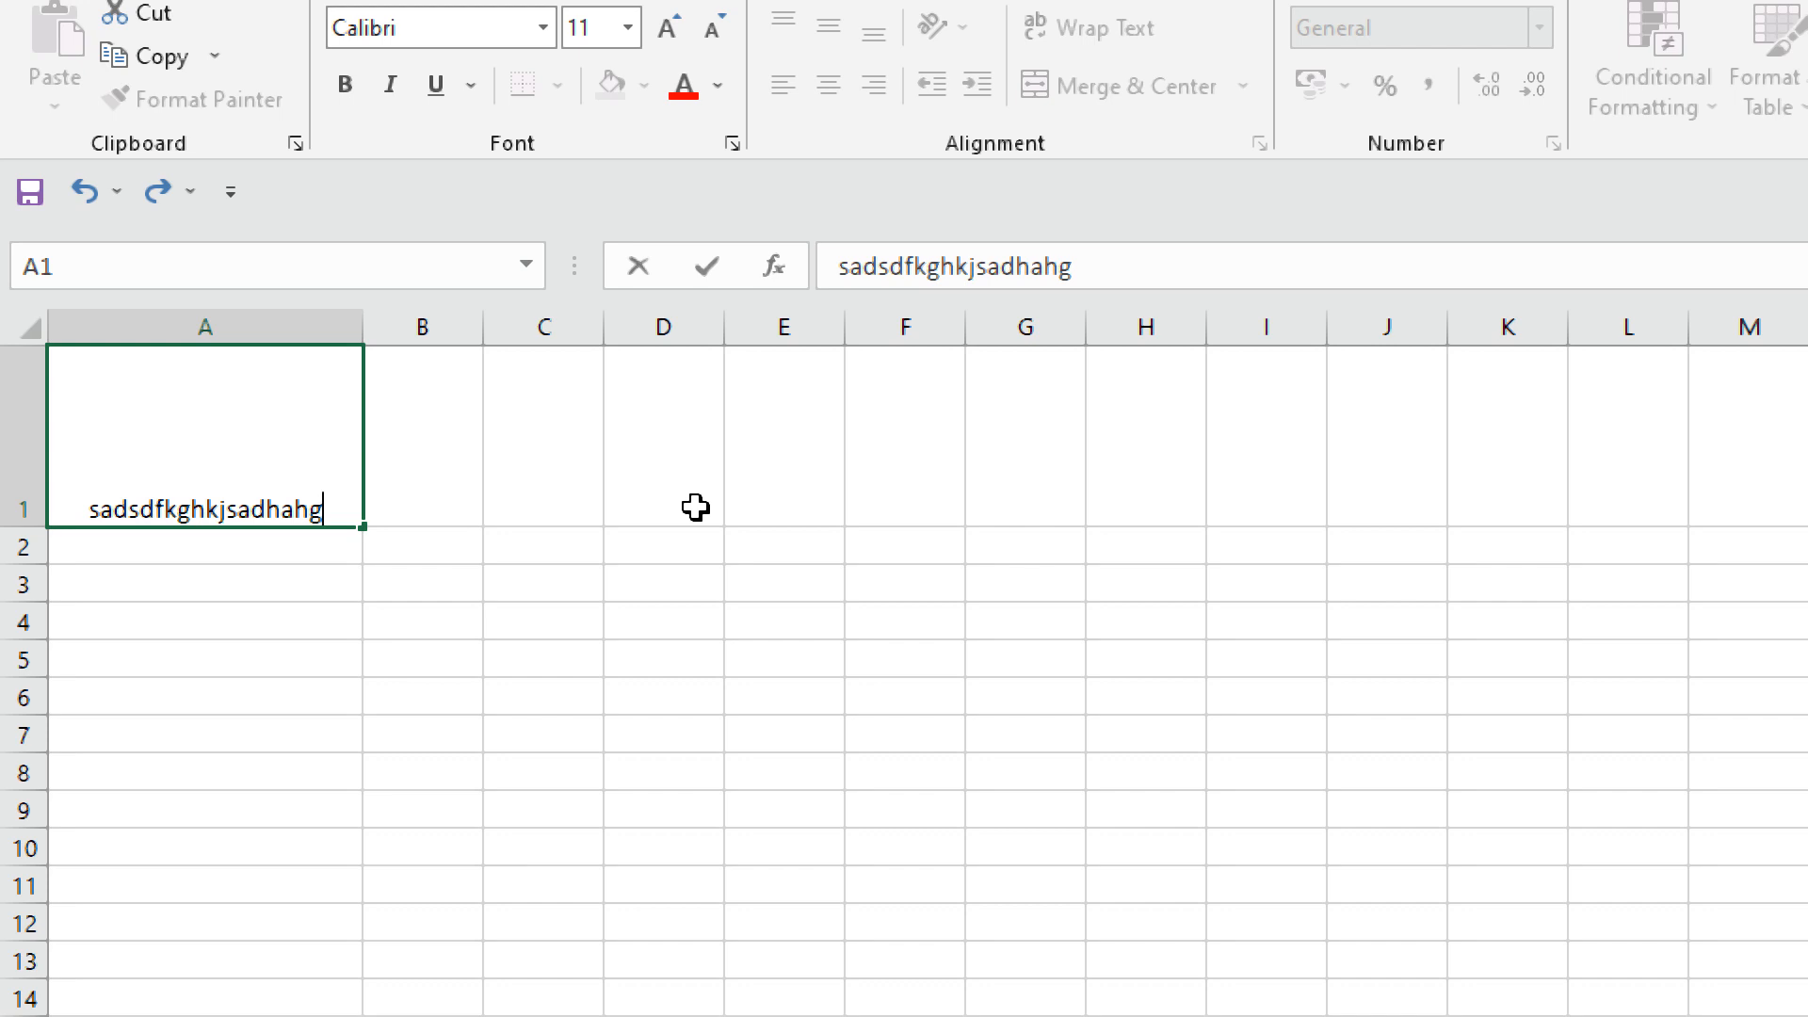
pyautogui.hotkey('ctrl', 'z')
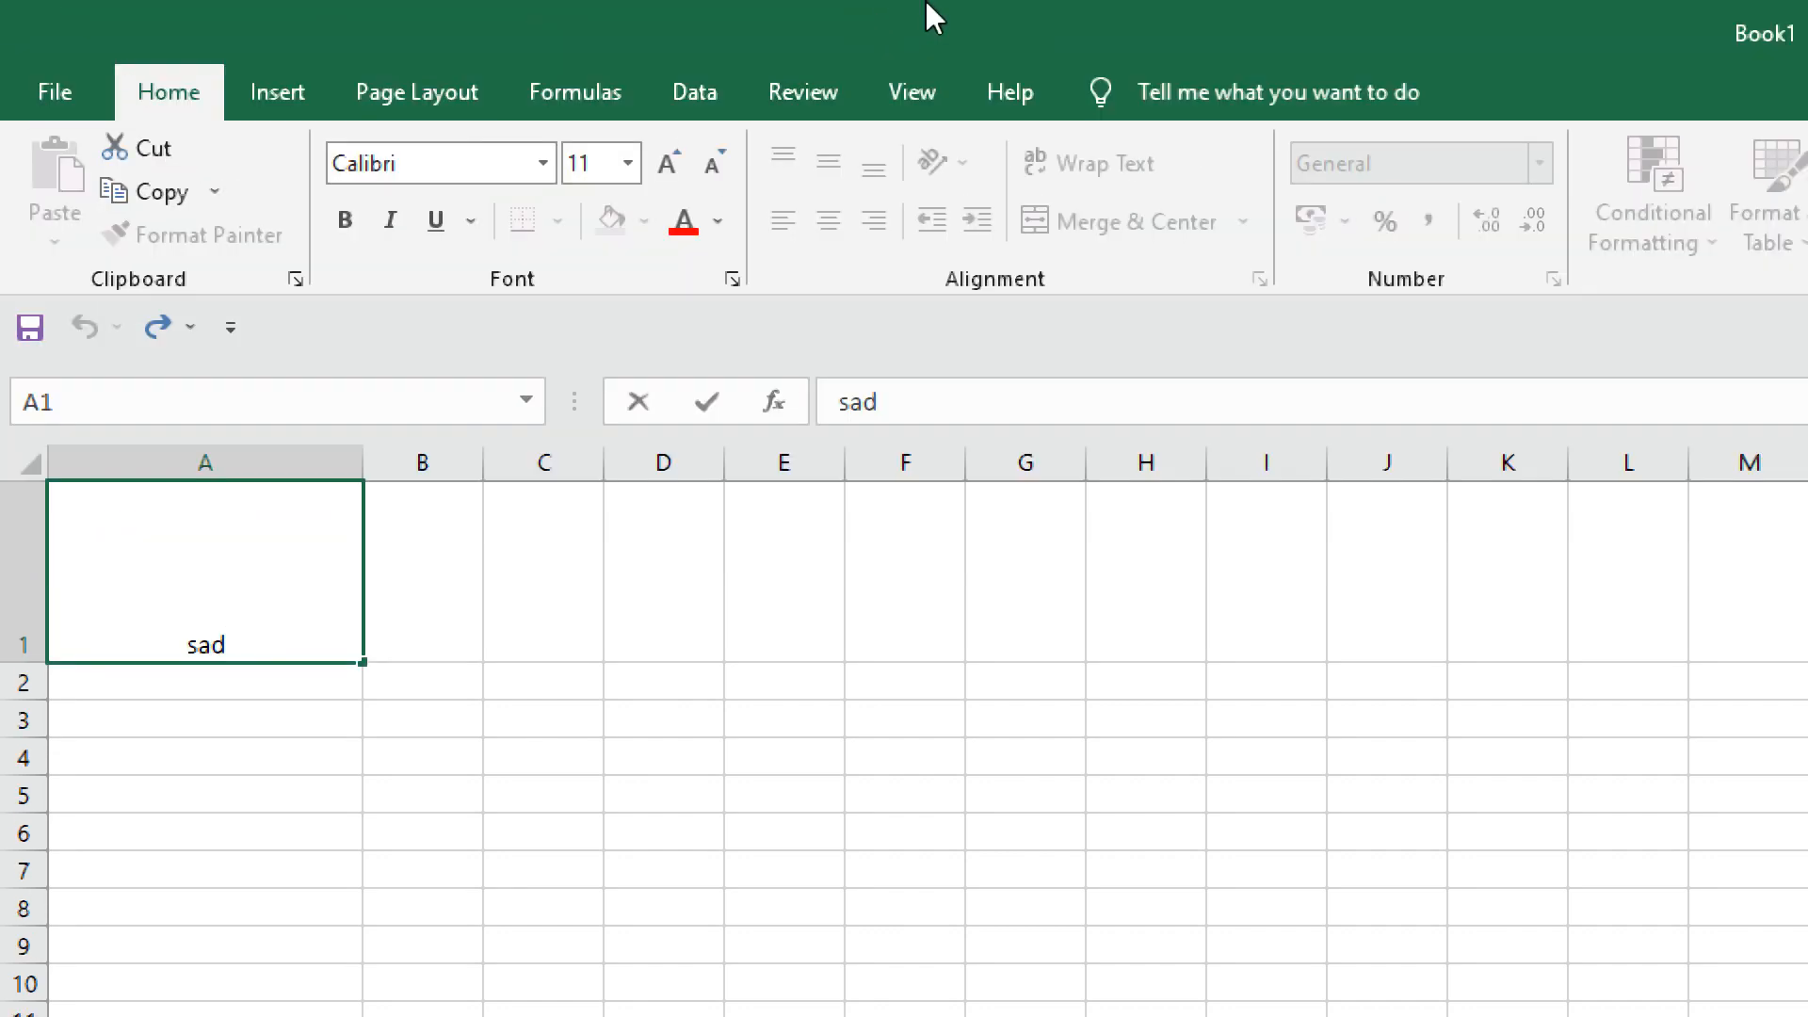
# Right-align A1's text and type the new letters 'vxcbdfbcb'.
pyautogui.click(405, 591)
pyautogui.click(307, 590)
pyautogui.click(879, 238)
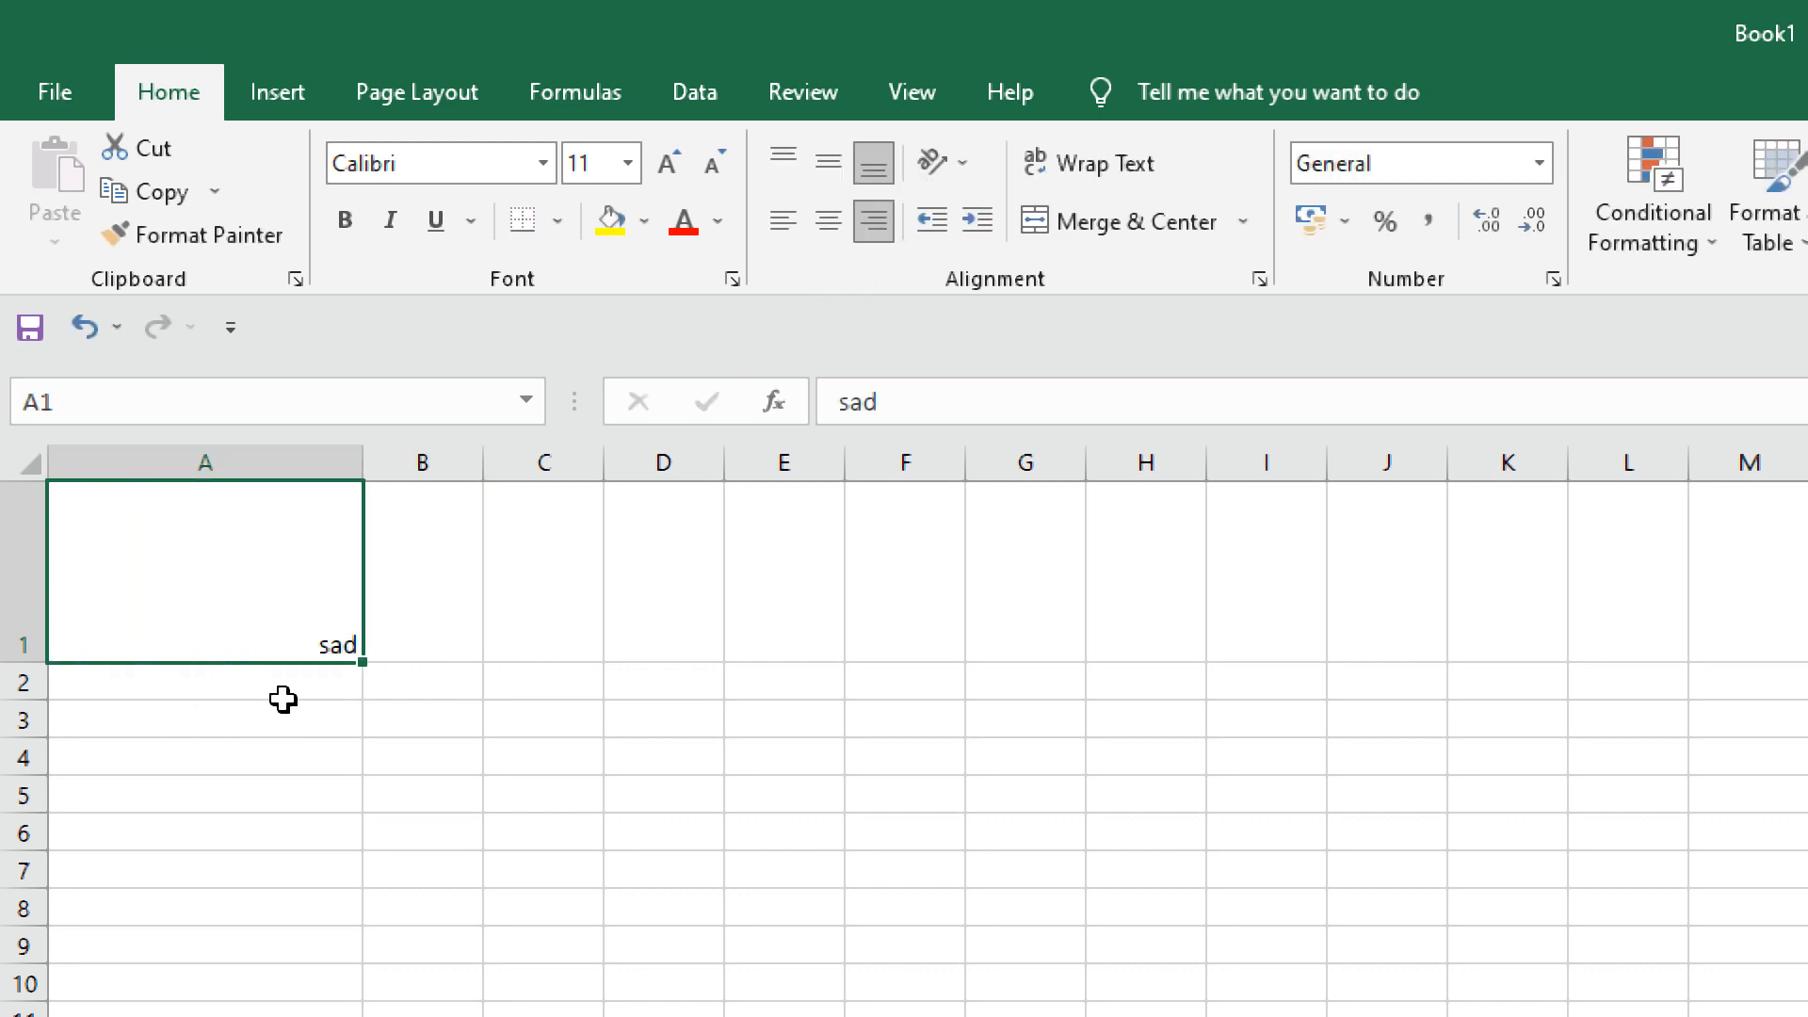
pyautogui.write('vxcbdfbcb')
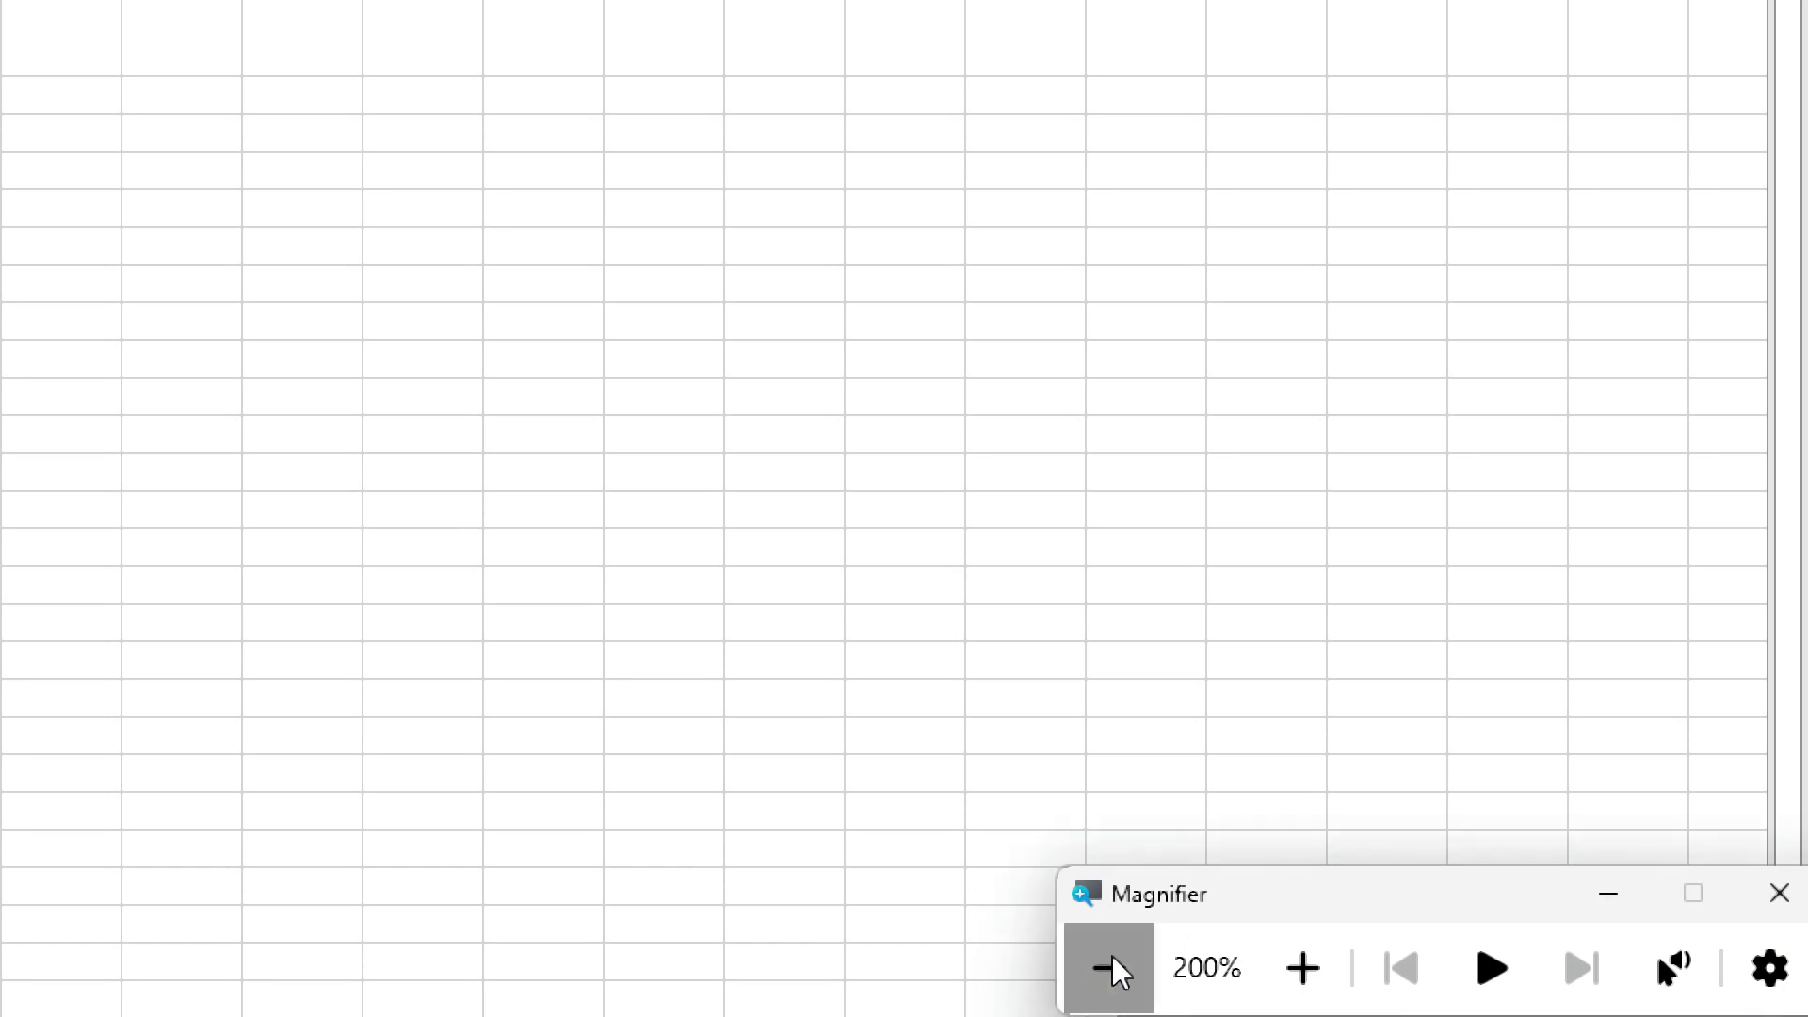
# Reset the Magnifier to 100%, close it, and return to the spreadsheet.
pyautogui.click(1110, 968)
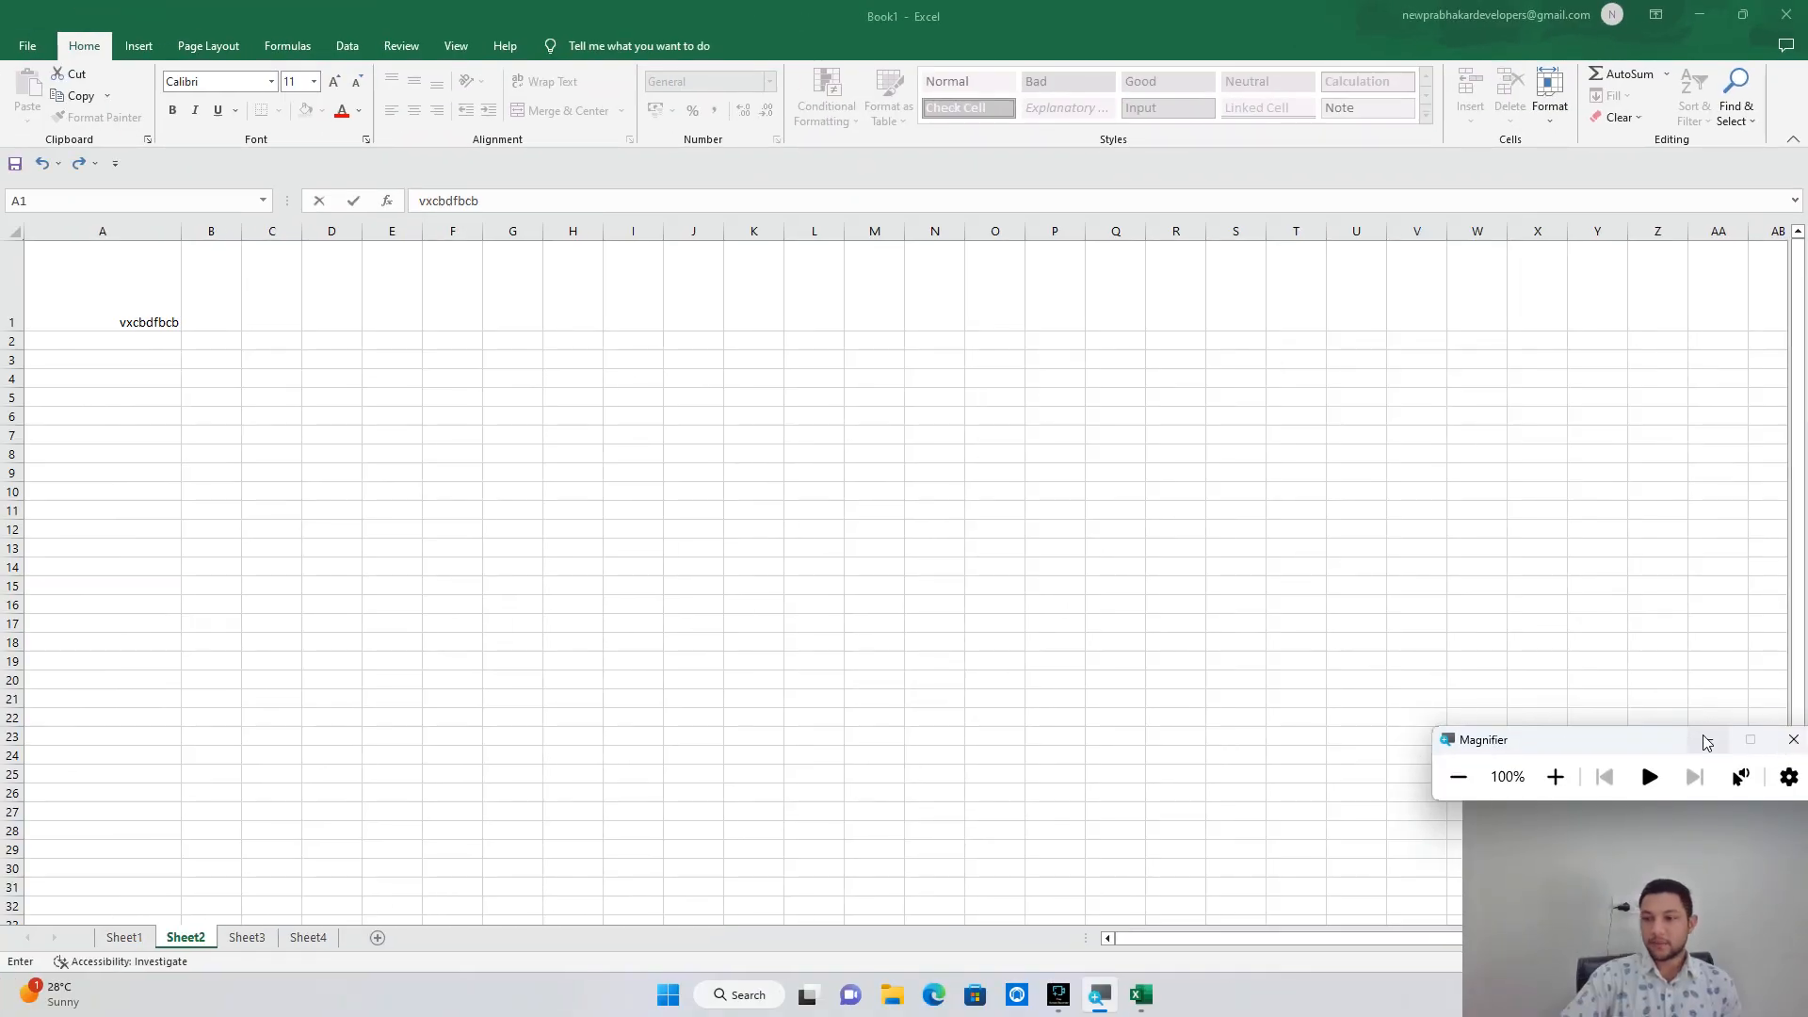
pyautogui.click(1781, 746)
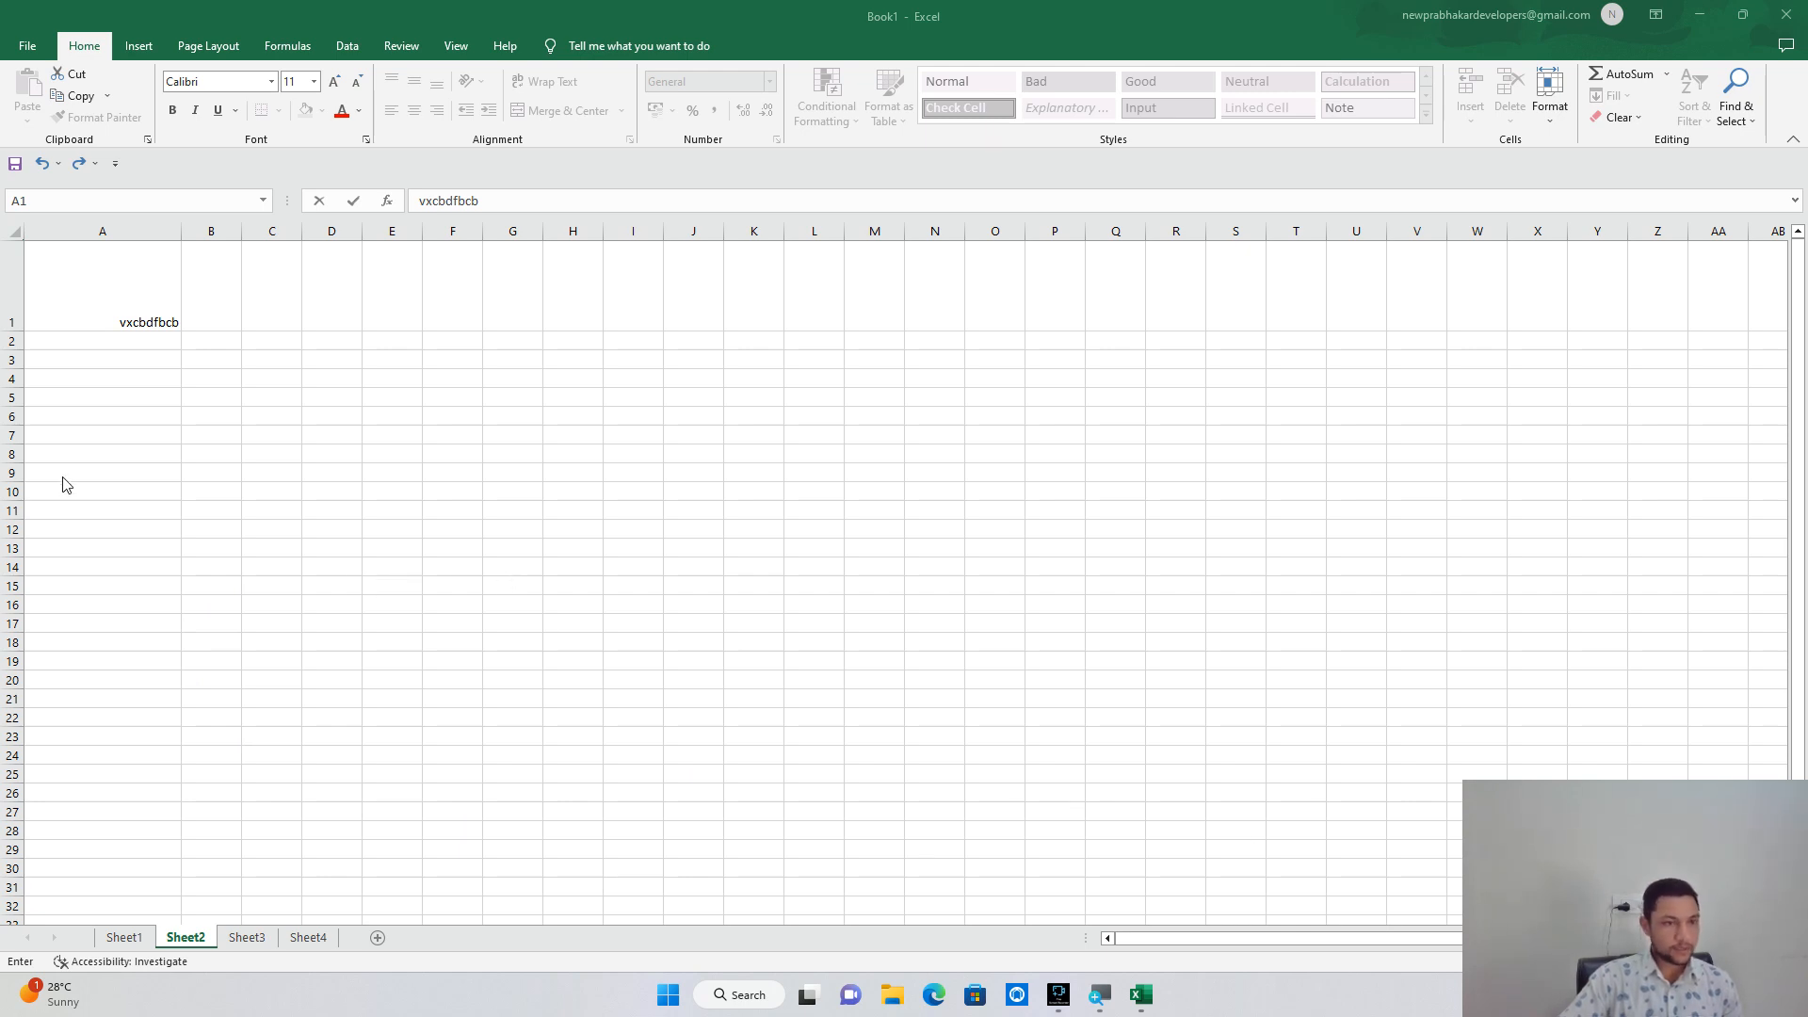
pyautogui.click(98, 478)
# Undo A1's edits until it is empty and row 1 and column A are default size.
pyautogui.hotkey('ctrl', 'z')
pyautogui.hotkey('ctrl', 'z')
pyautogui.hotkey('ctrl', 'z')
pyautogui.hotkey('ctrl', 'z')
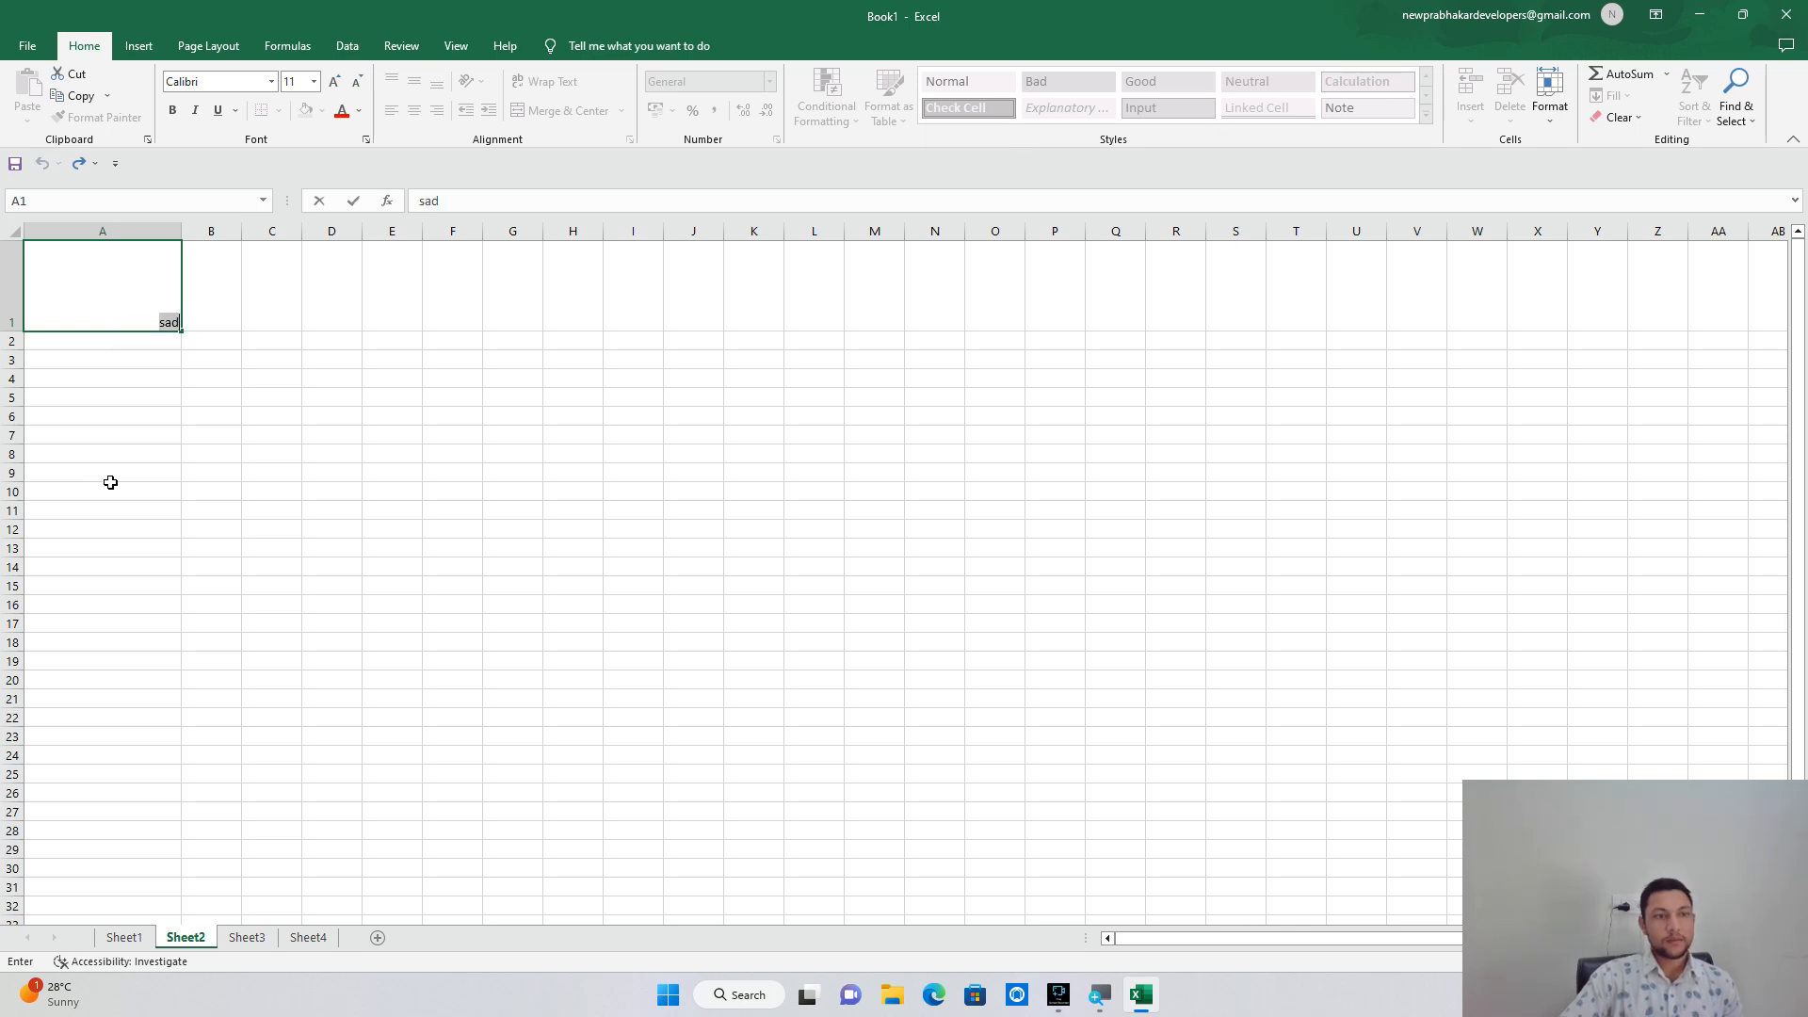
pyautogui.click(106, 485)
pyautogui.hotkey('ctrl', 'z')
pyautogui.hotkey('ctrl', 'z')
pyautogui.hotkey('ctrl', 'z')
pyautogui.hotkey('ctrl', 'z')
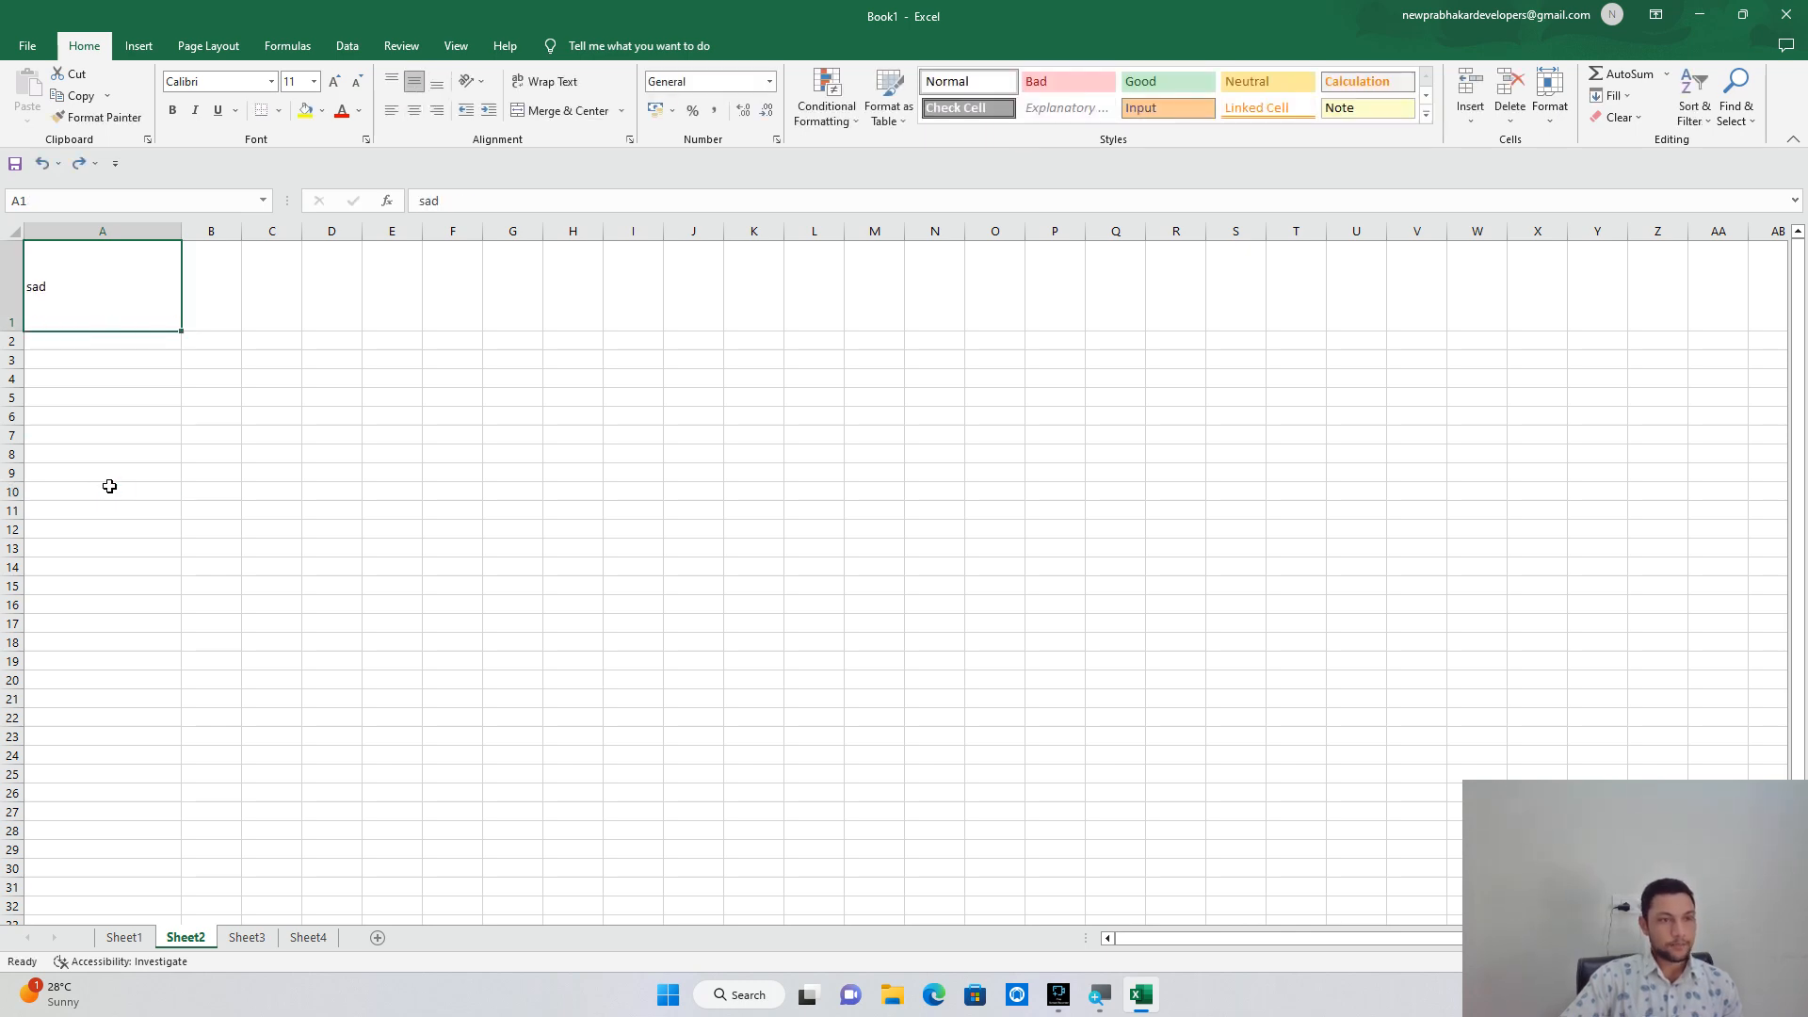
pyautogui.write('zzzzz')
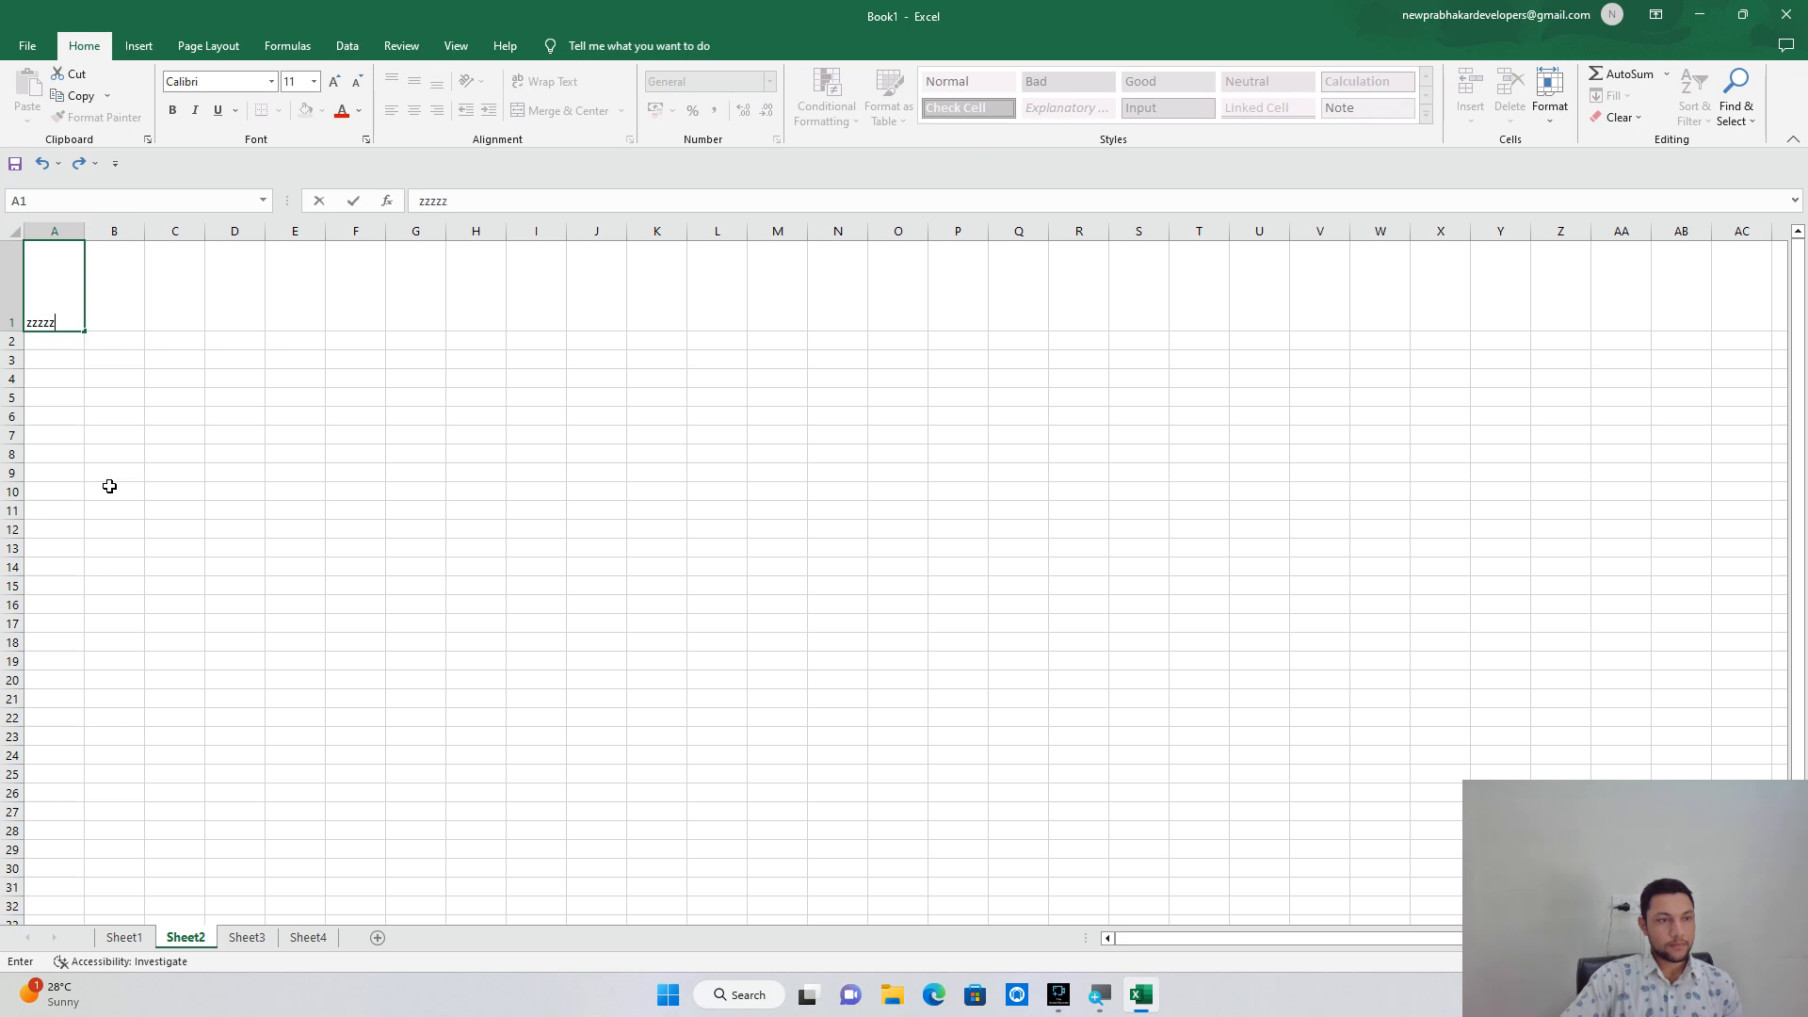
pyautogui.hotkey('ctrl', 'z')
pyautogui.hotkey('ctrl', 'z')
pyautogui.hotkey('ctrl', 'z')
pyautogui.click(109, 486)
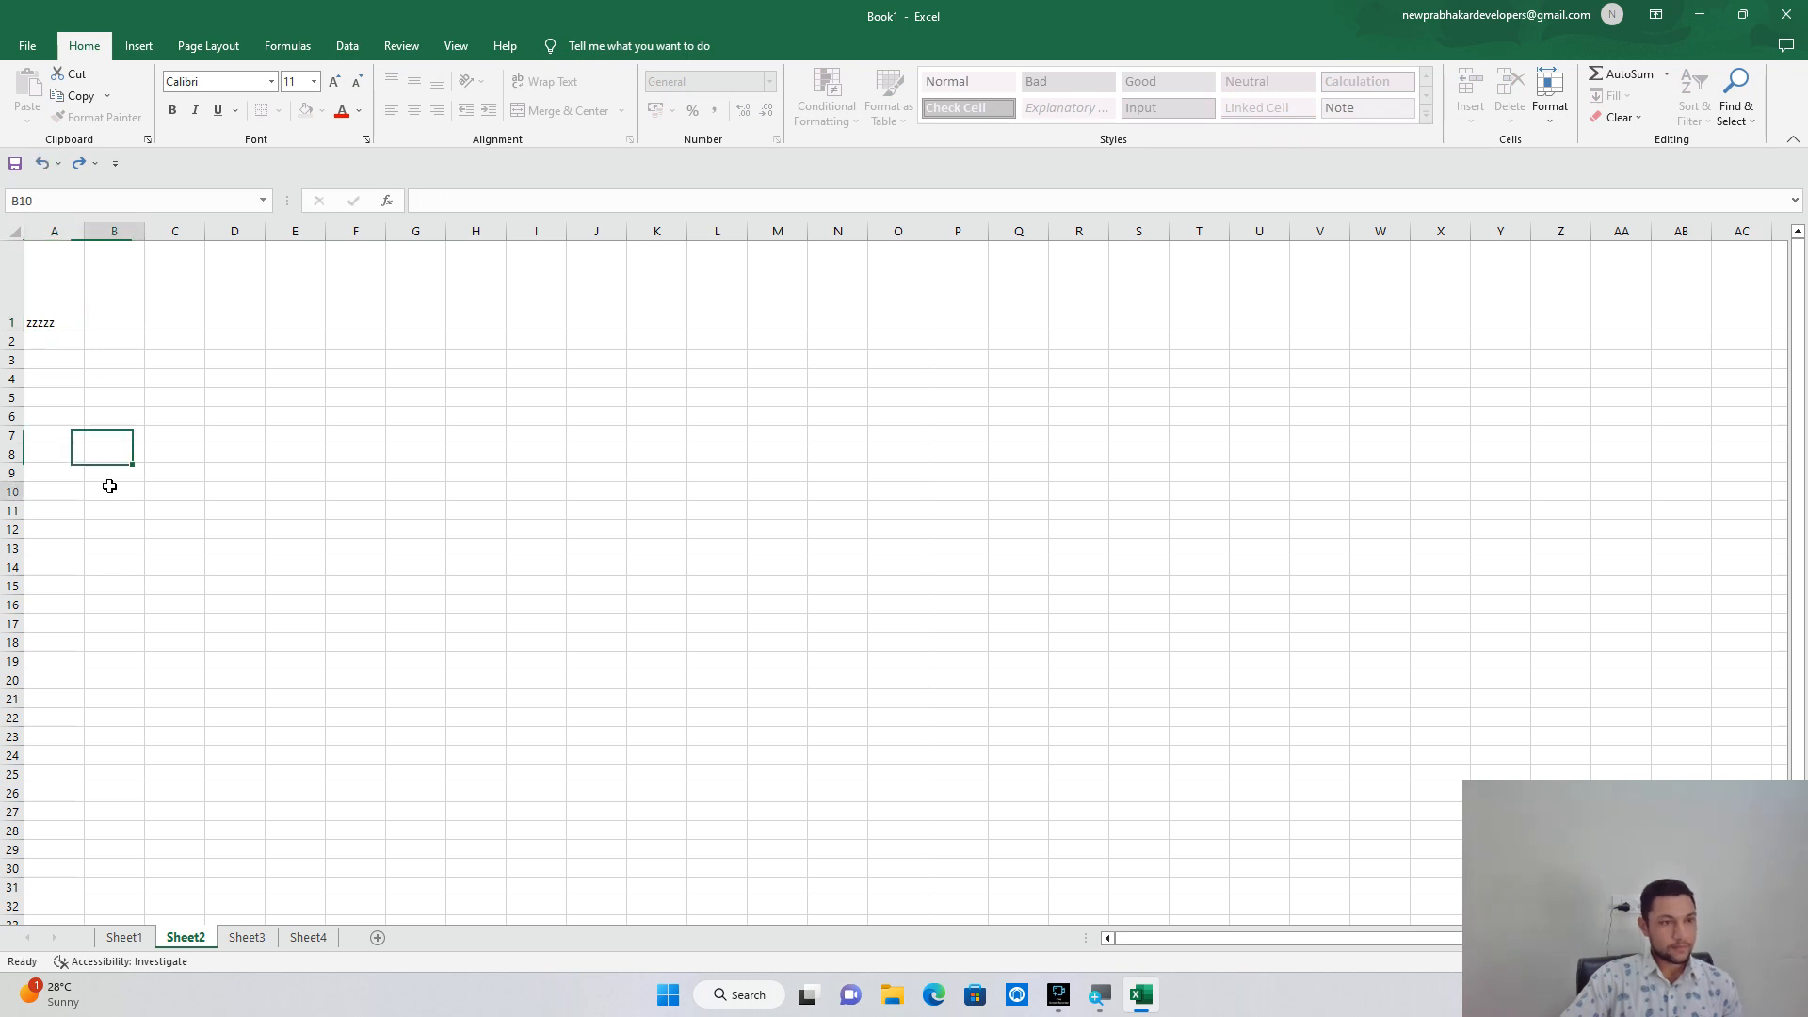
pyautogui.hotkey('ctrl', 'z')
pyautogui.hotkey('ctrl', 'z')
pyautogui.click(109, 486)
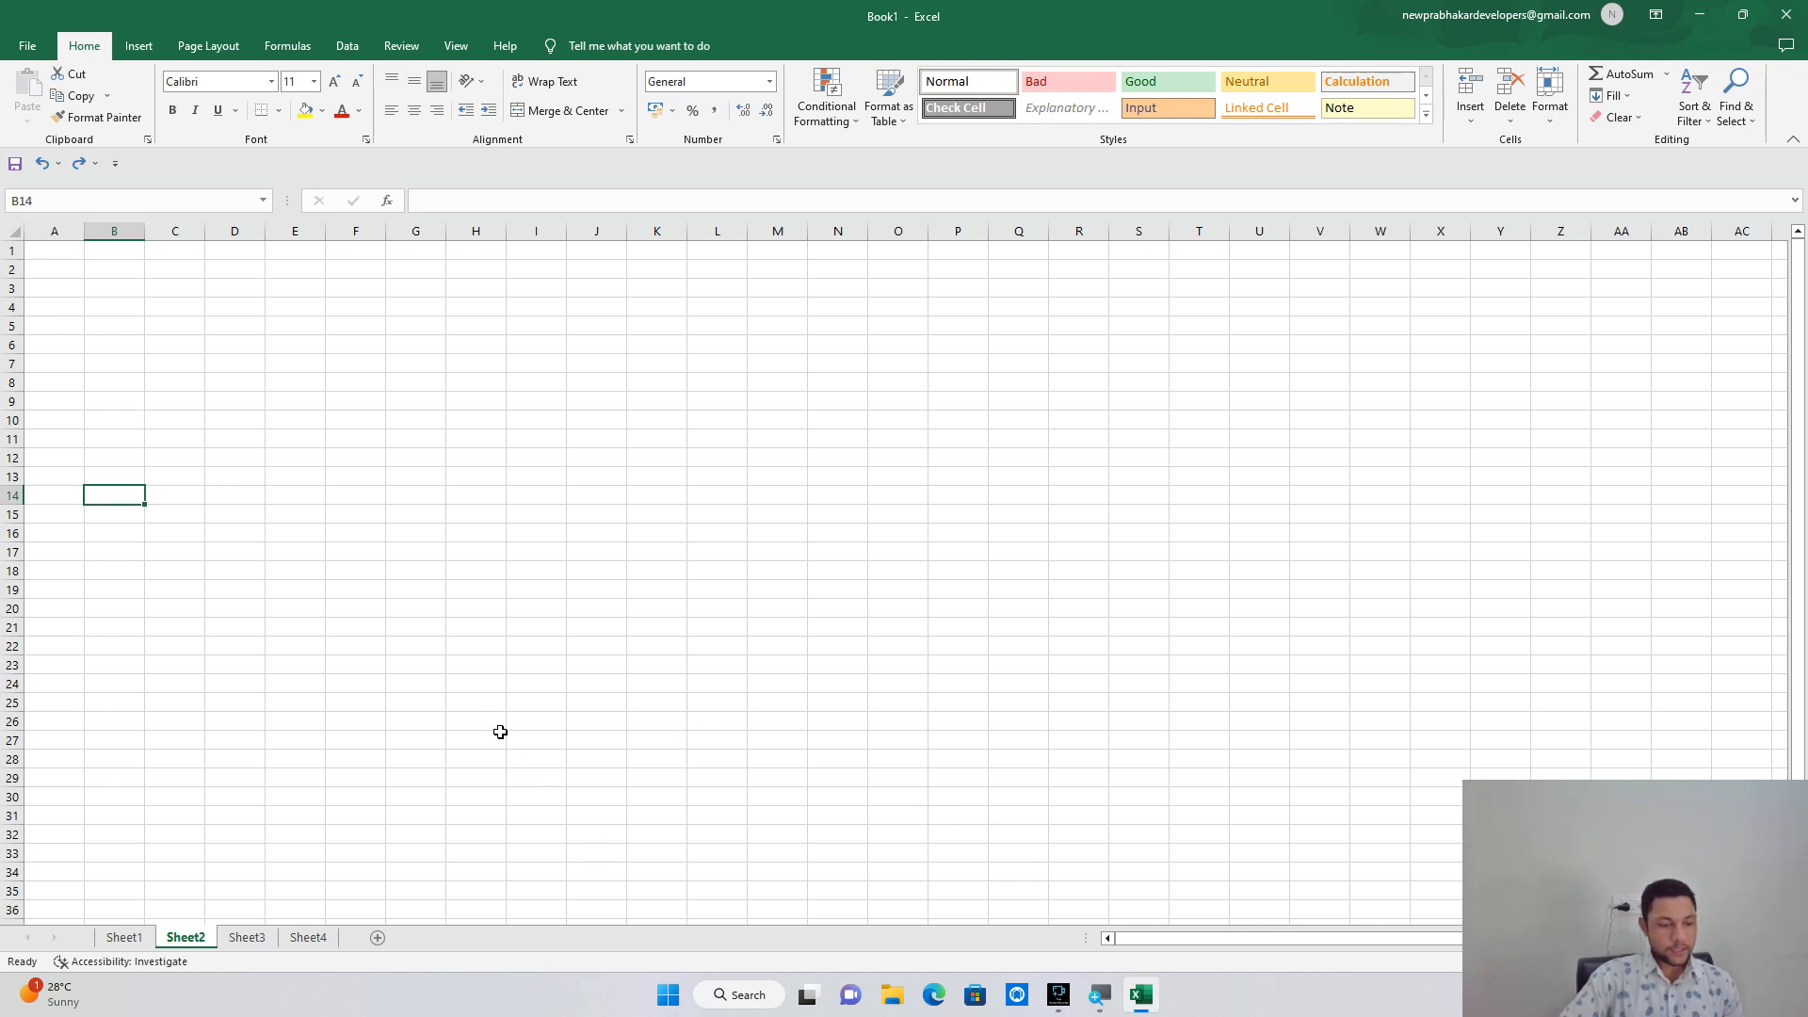
# Zoom the worksheet in and enter a person's name in cell A2.
pyautogui.scroll(5, 492, 726)
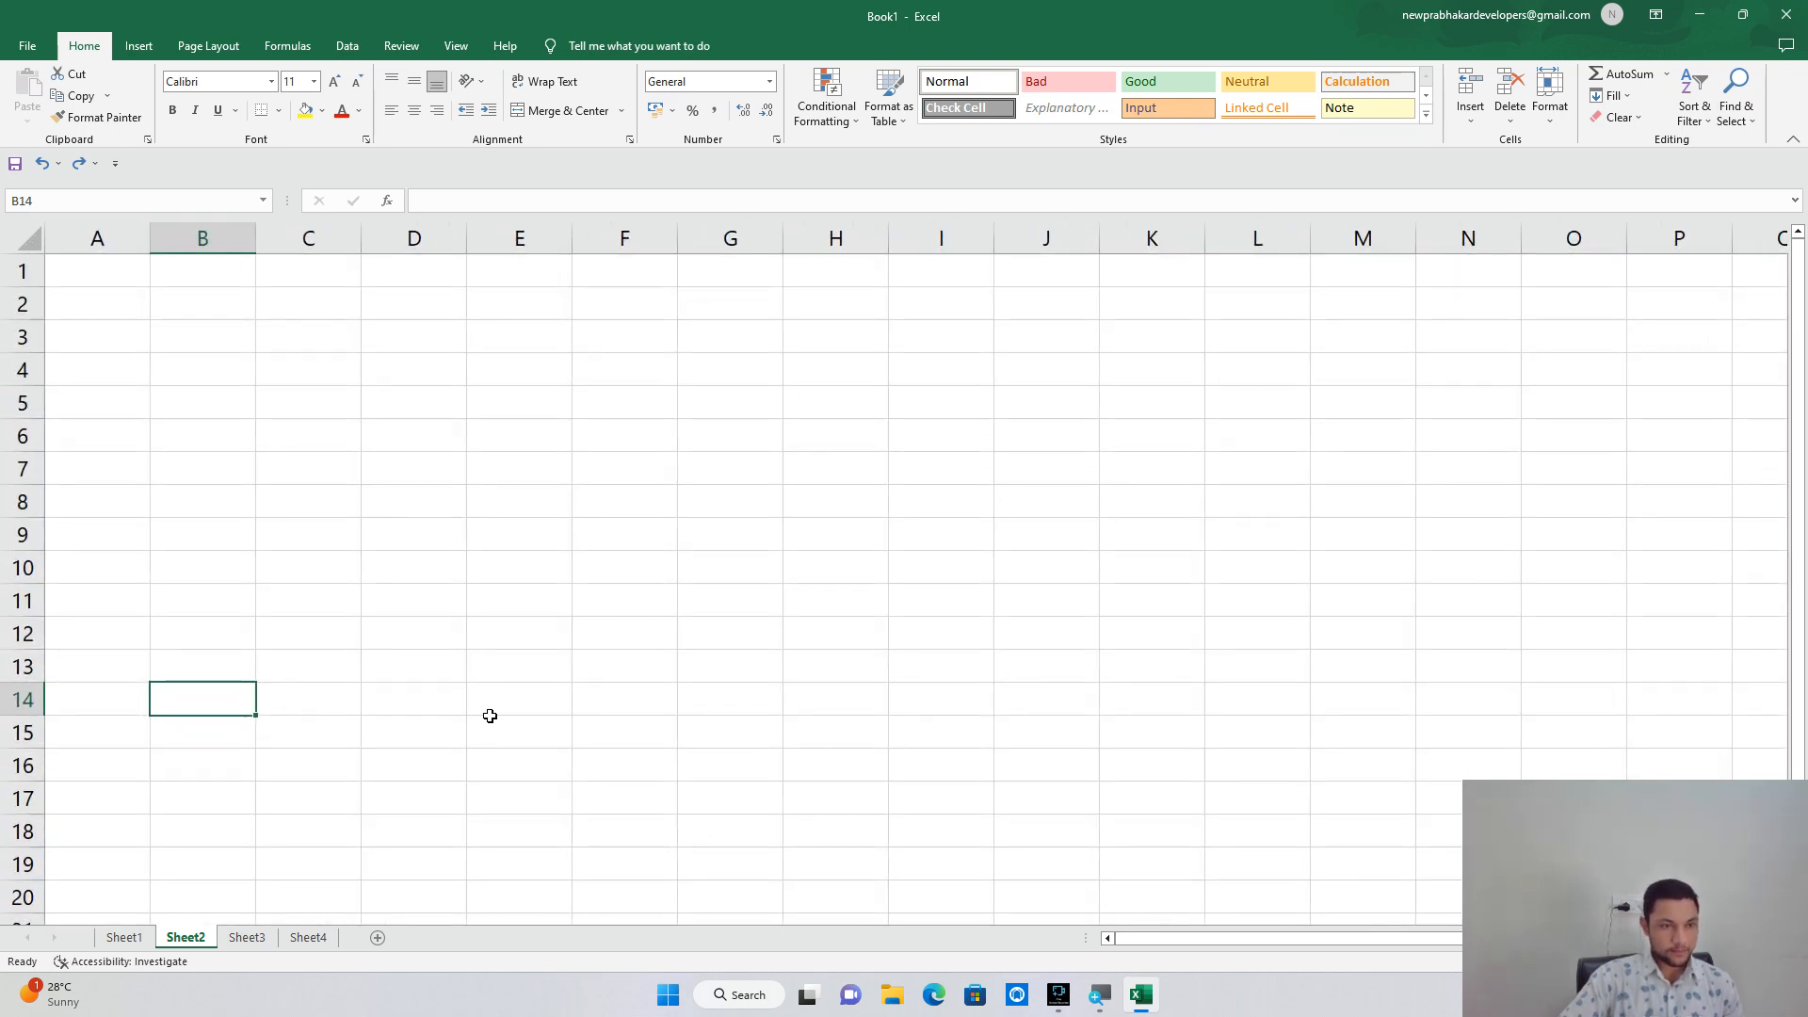
pyautogui.scroll(2, 490, 716)
pyautogui.scroll(-1, 489, 716)
pyautogui.scroll(-1, 490, 716)
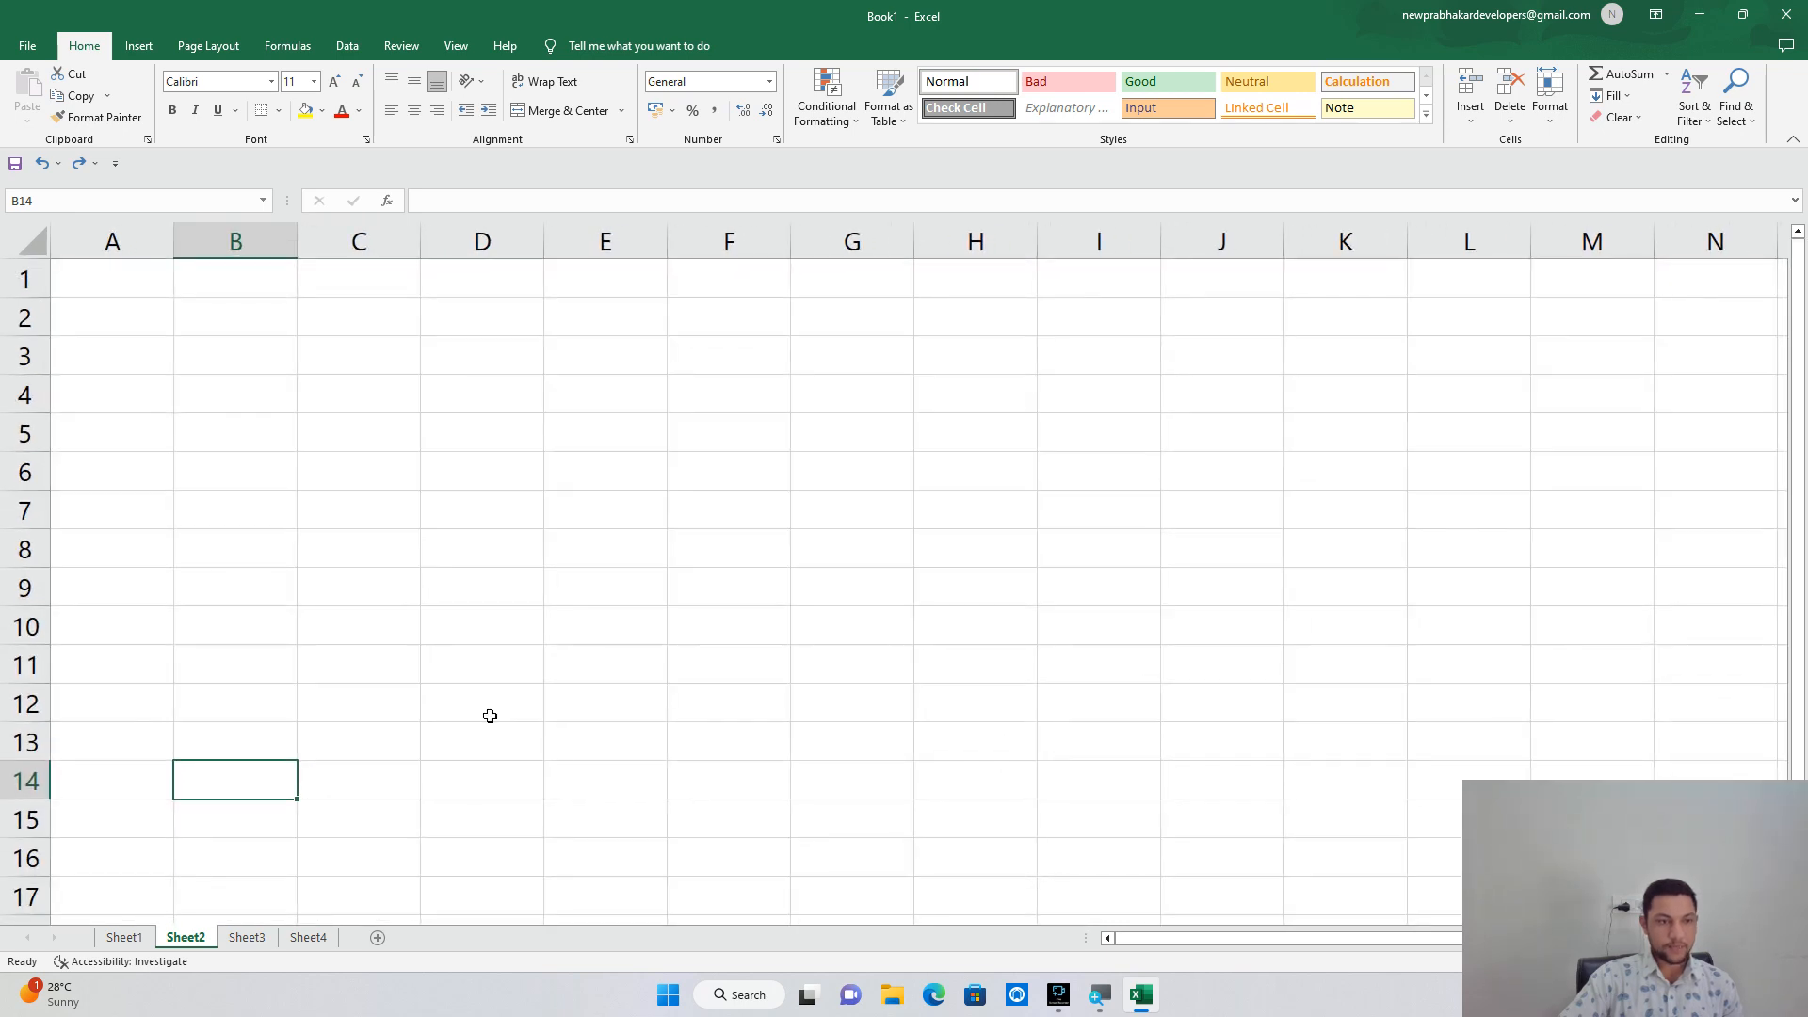
pyautogui.click(152, 329)
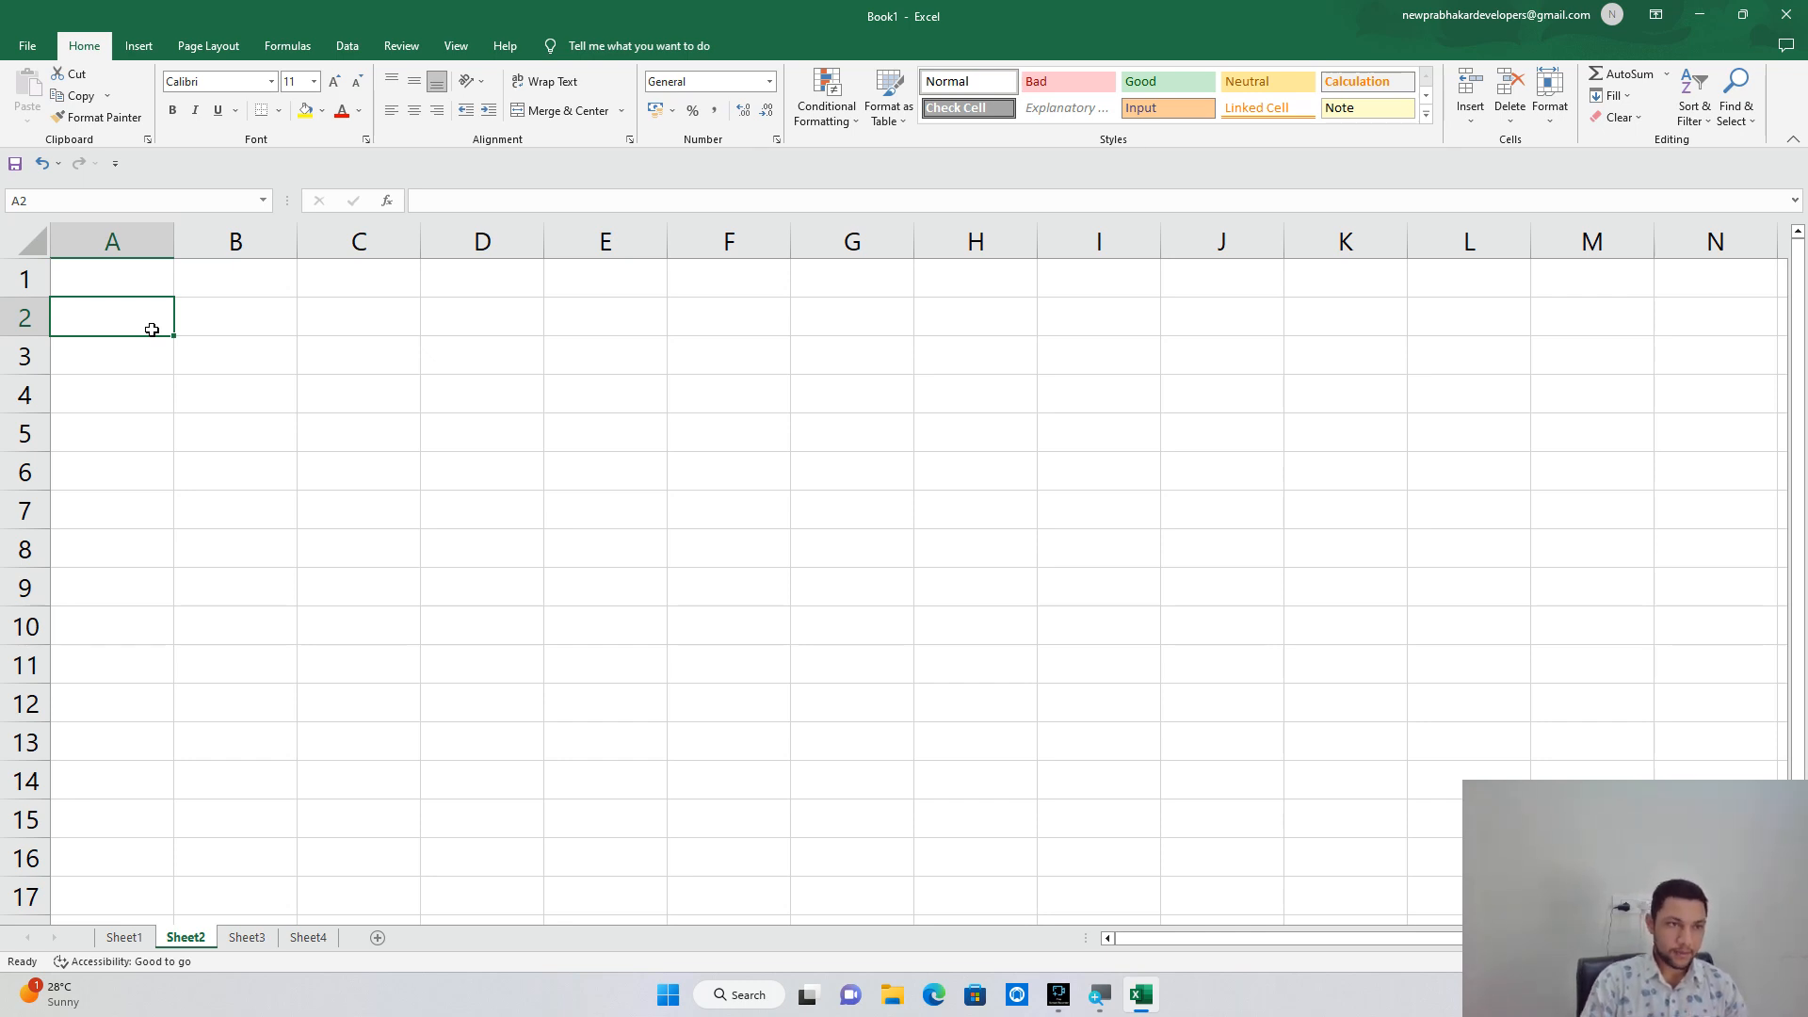
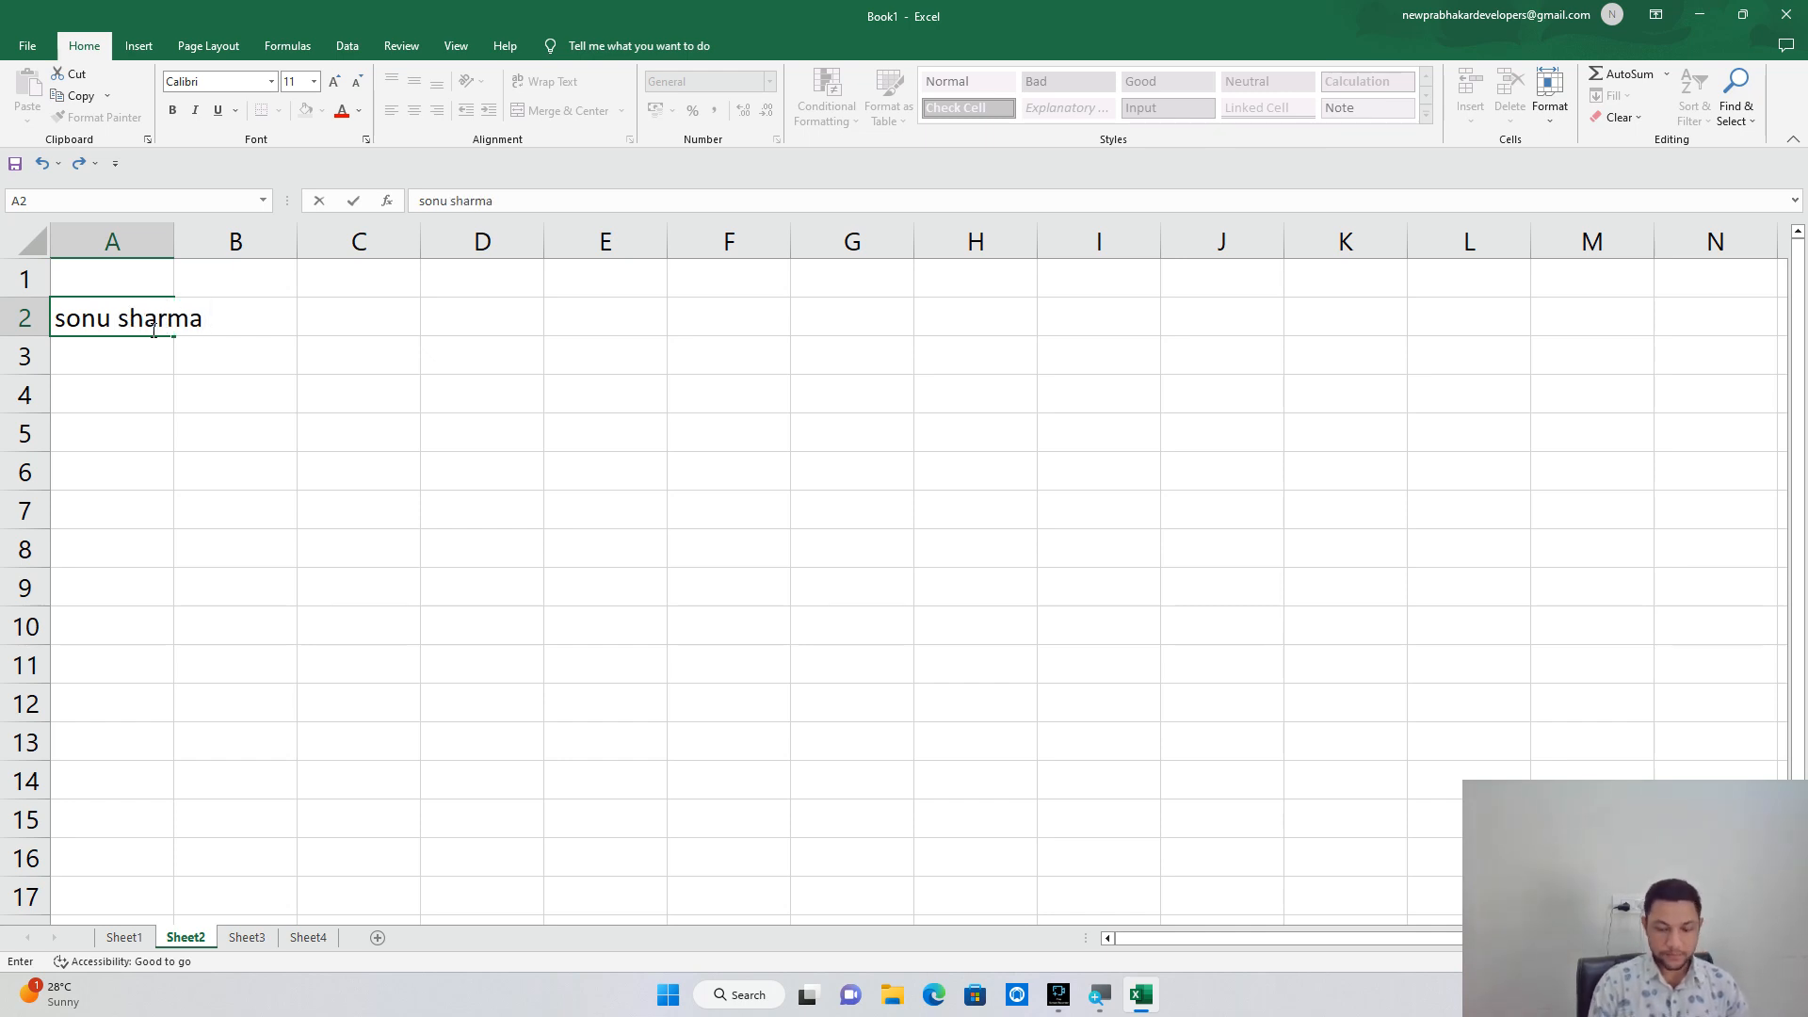
pyautogui.press('Return')
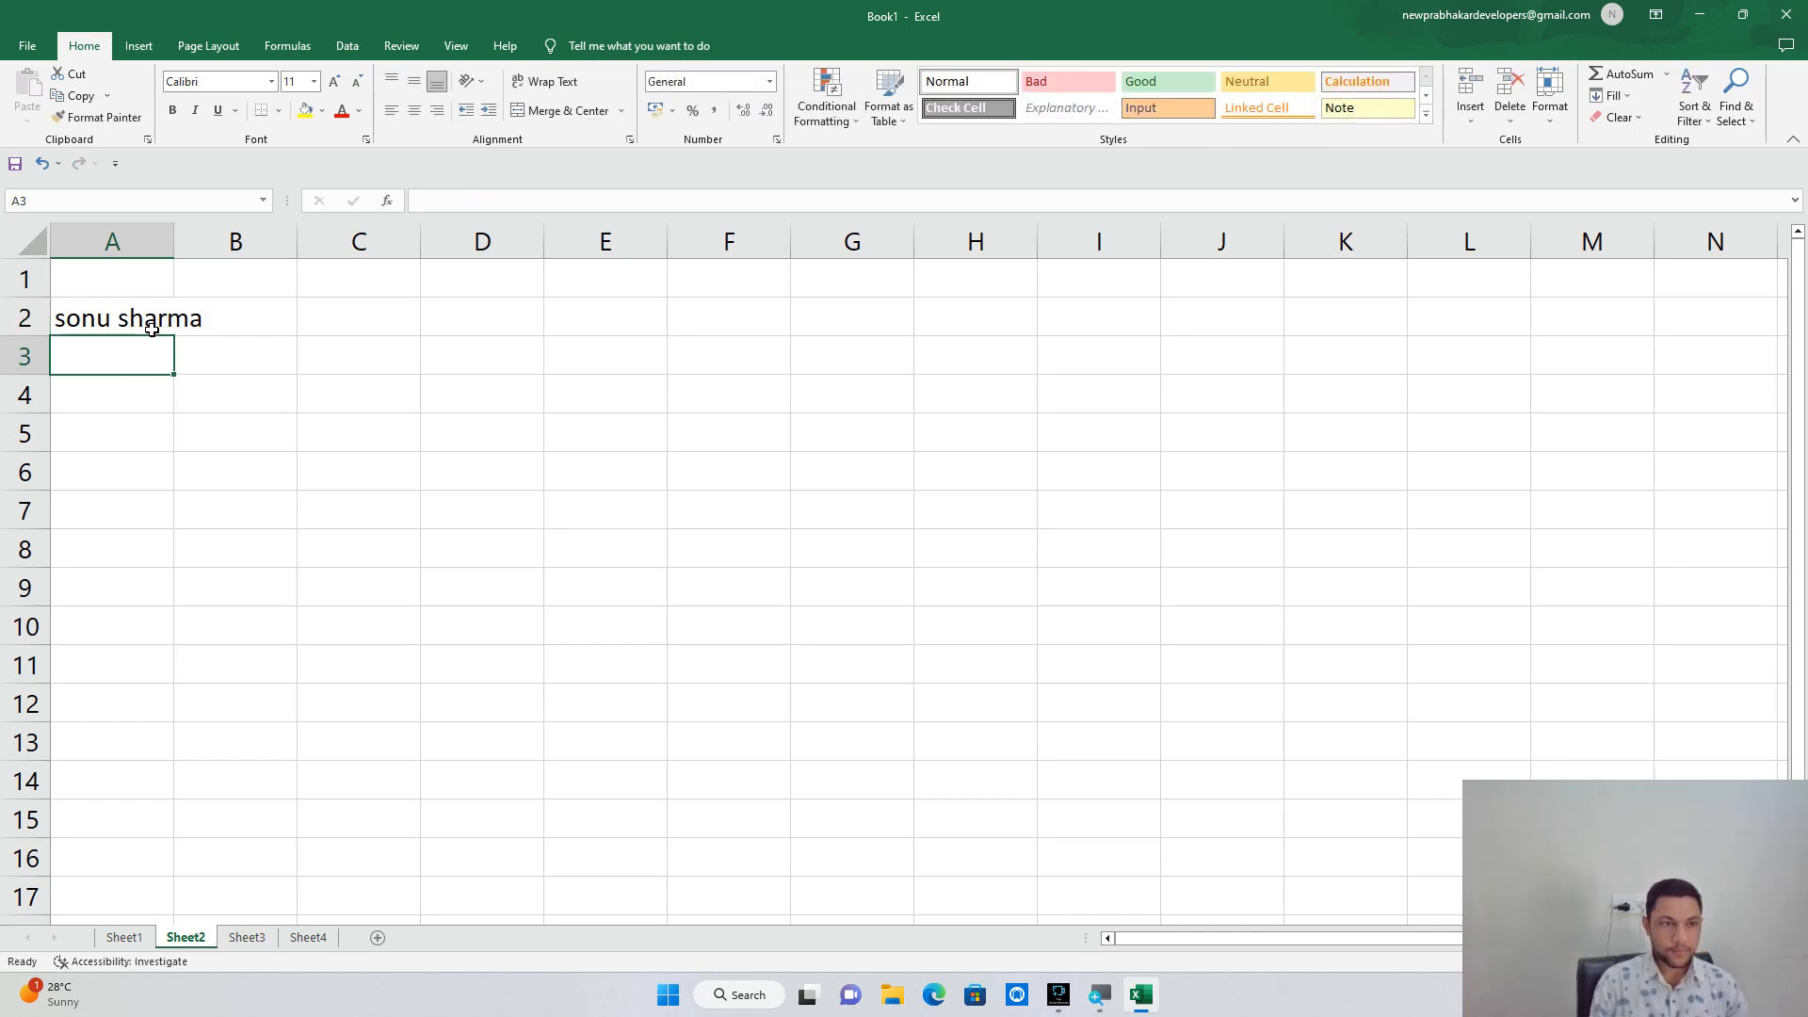
# Delete the name from A2 and select cell F4.
pyautogui.click(139, 315)
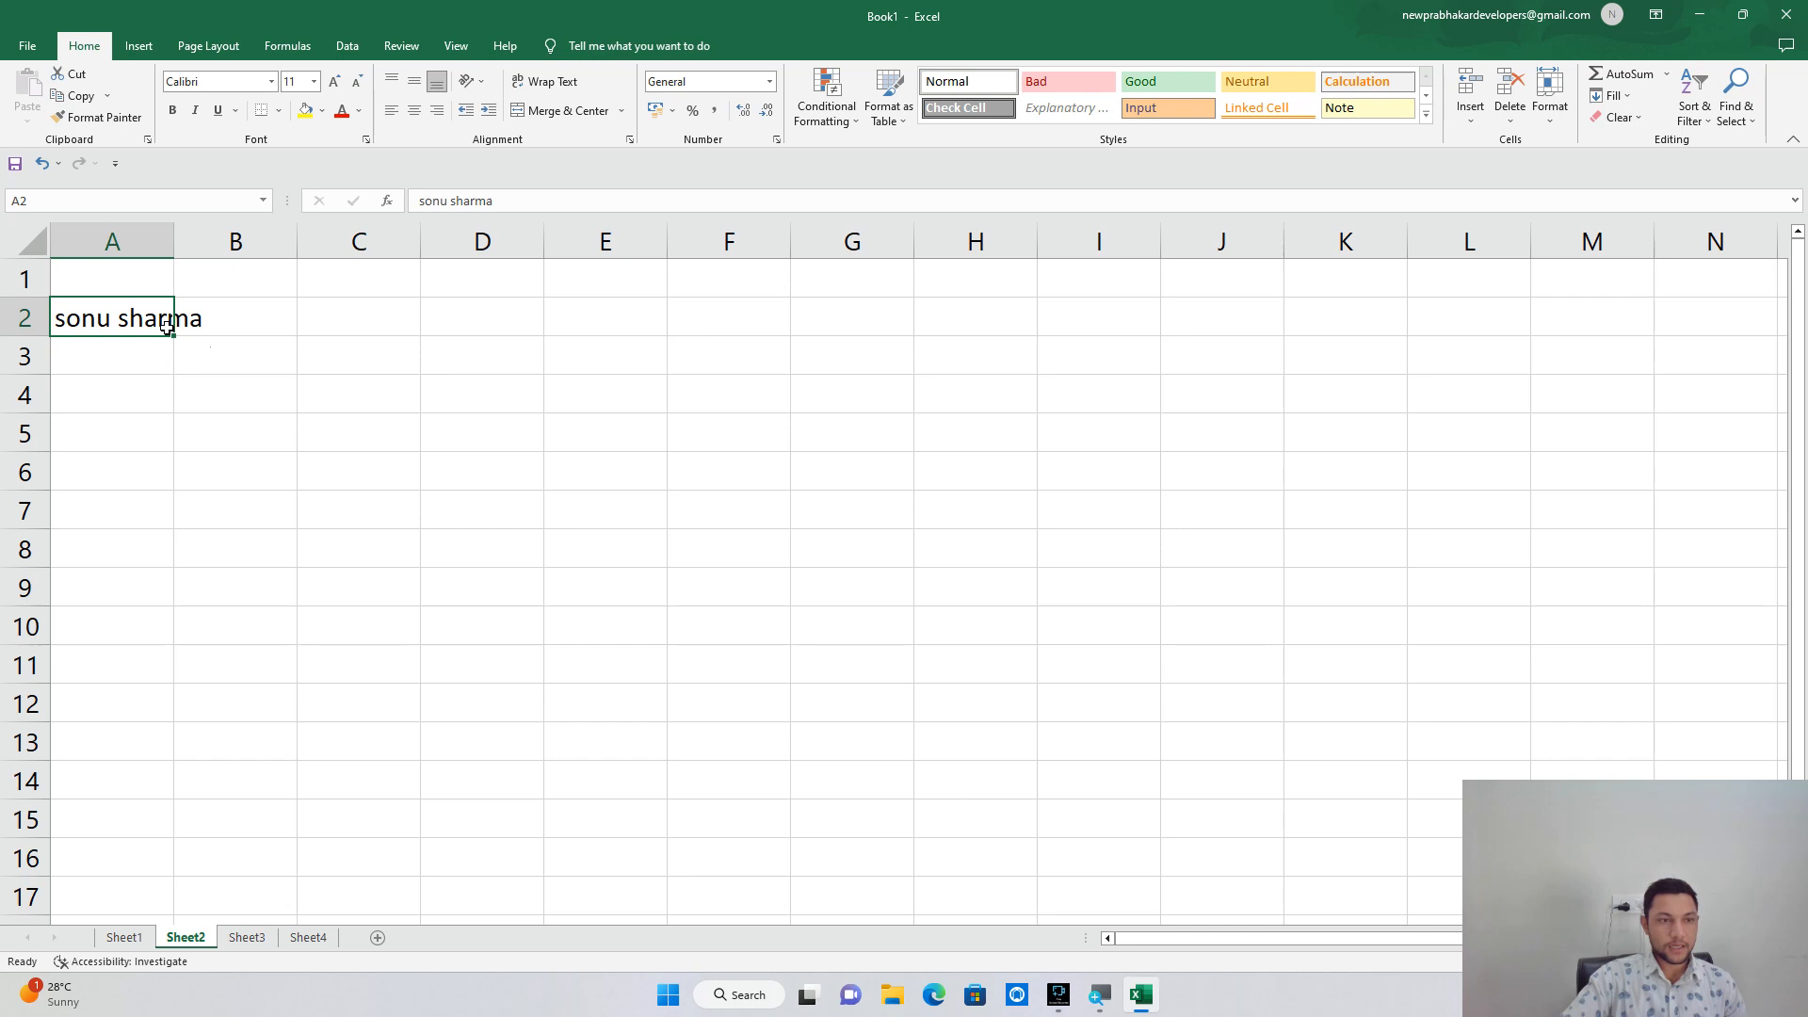
pyautogui.press('Delete')
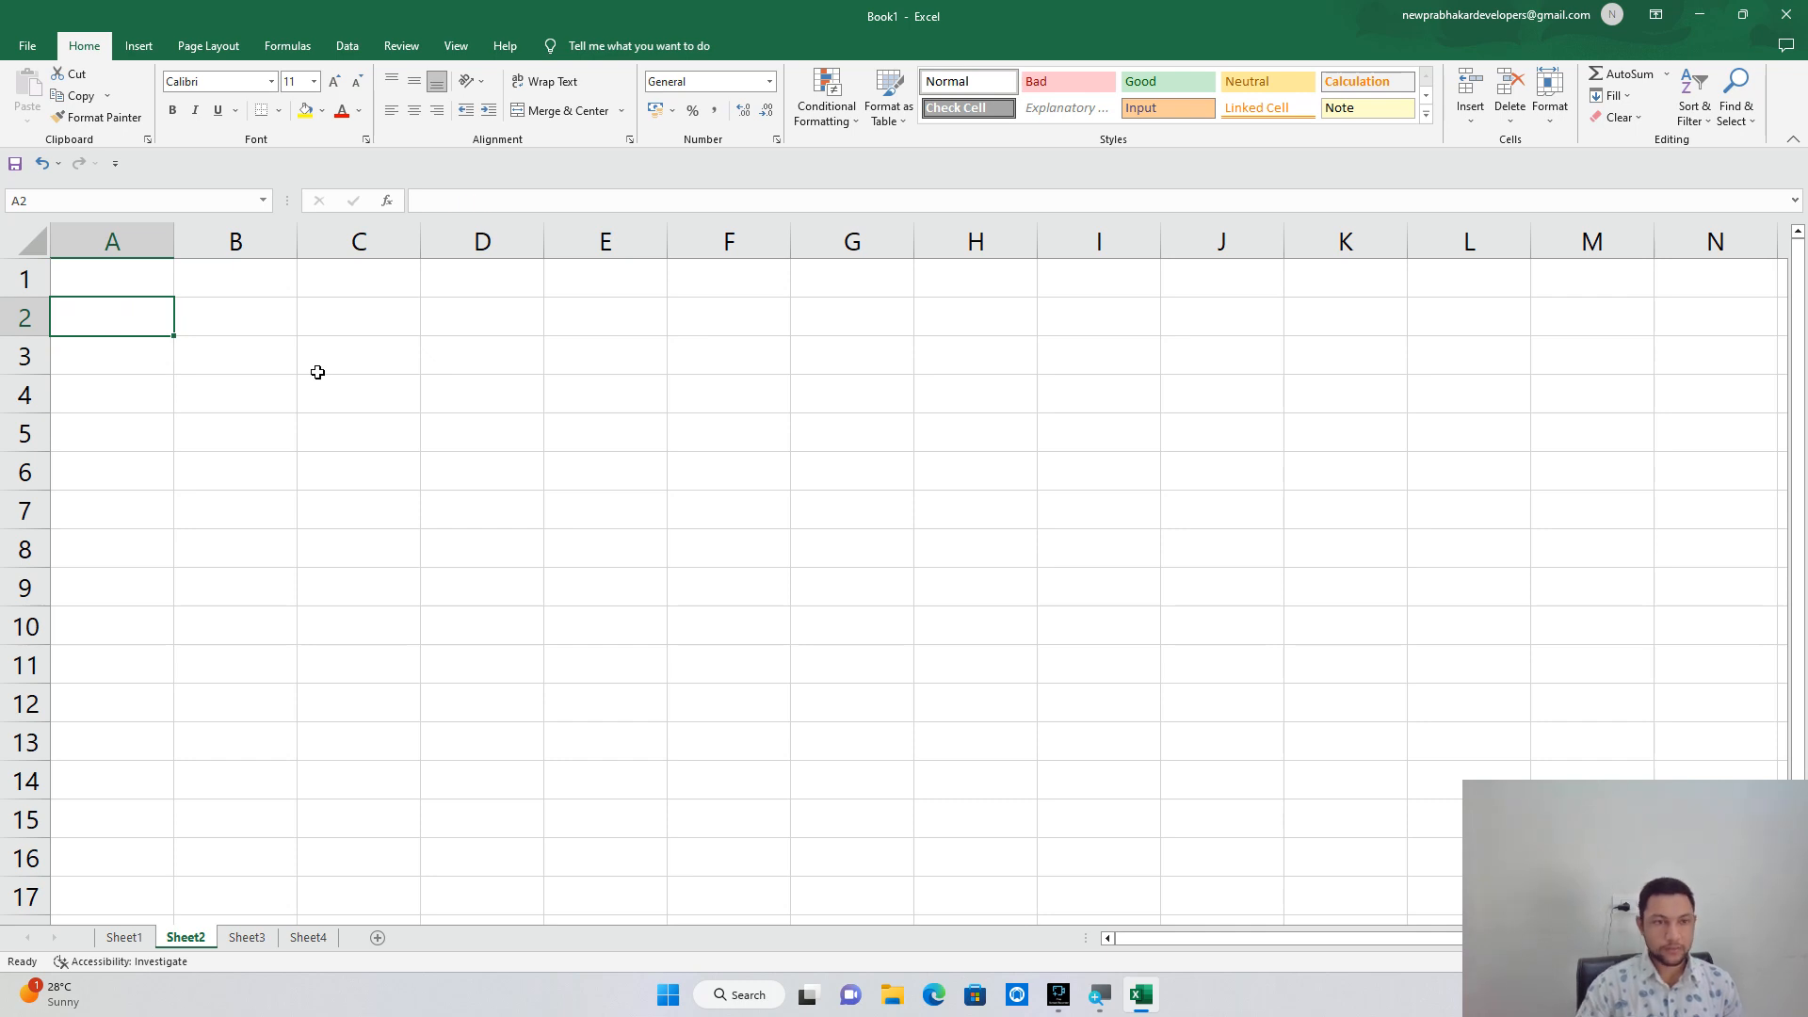
pyautogui.click(674, 394)
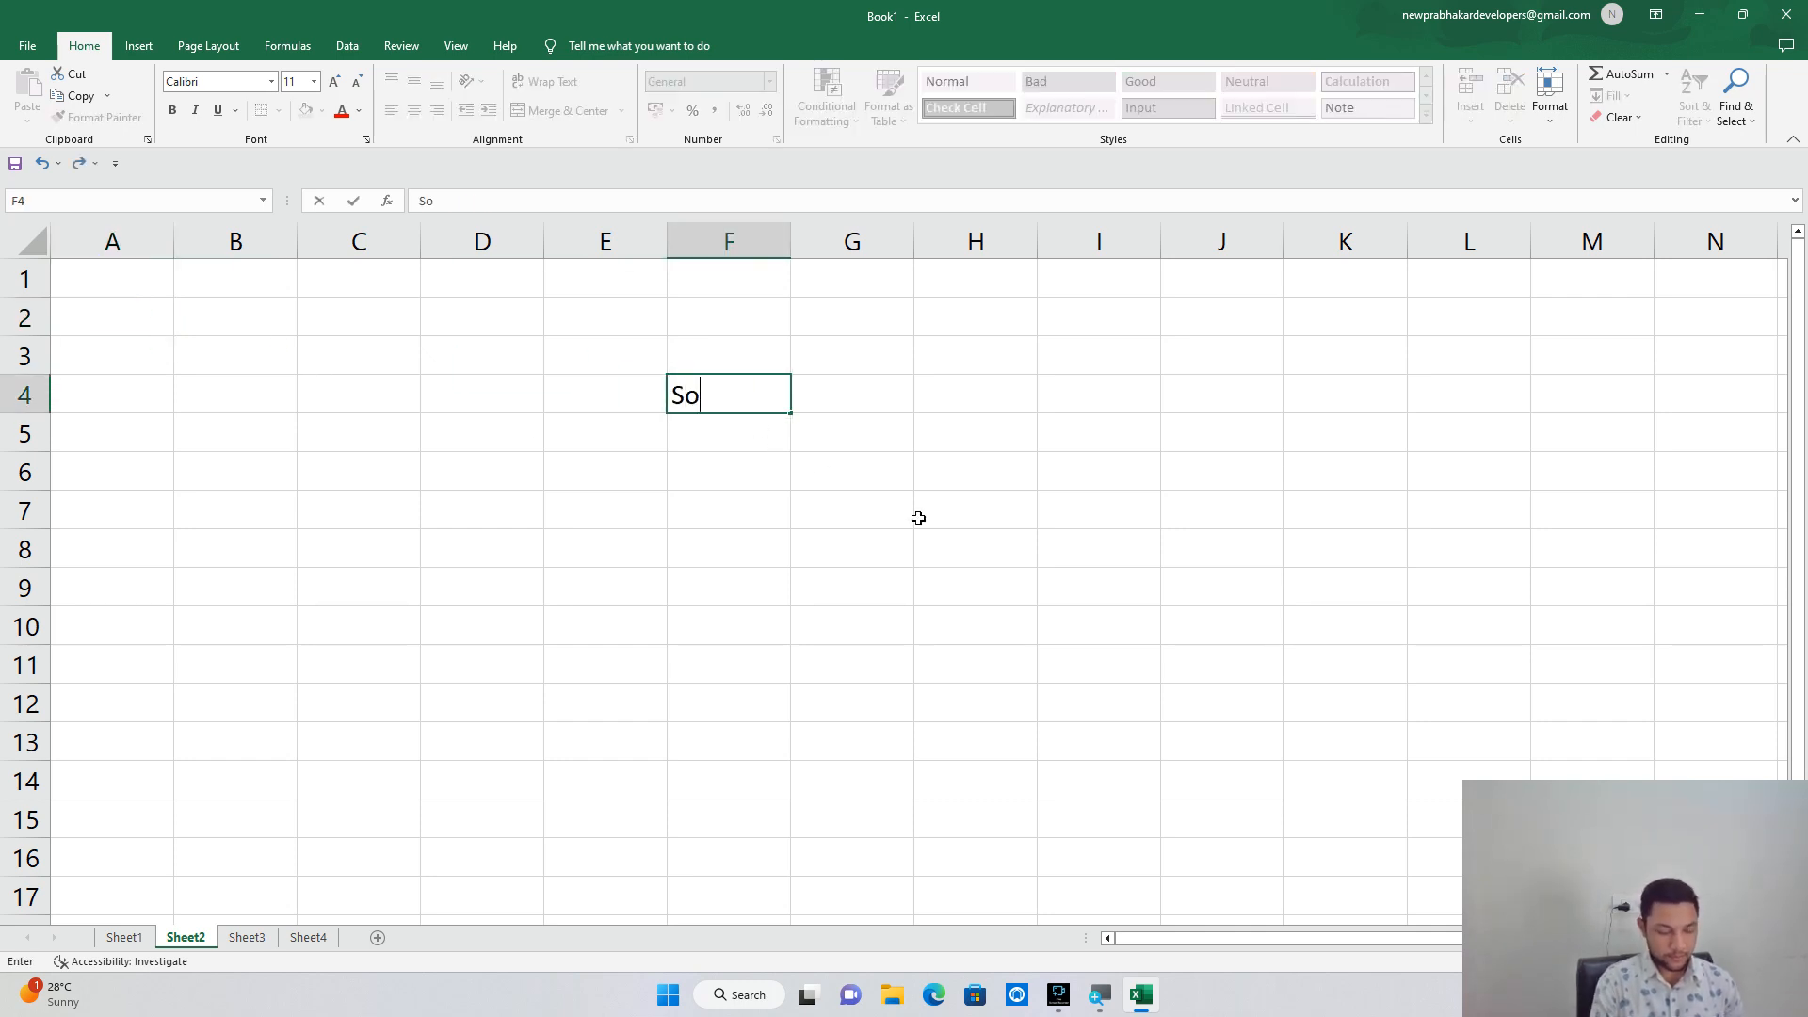
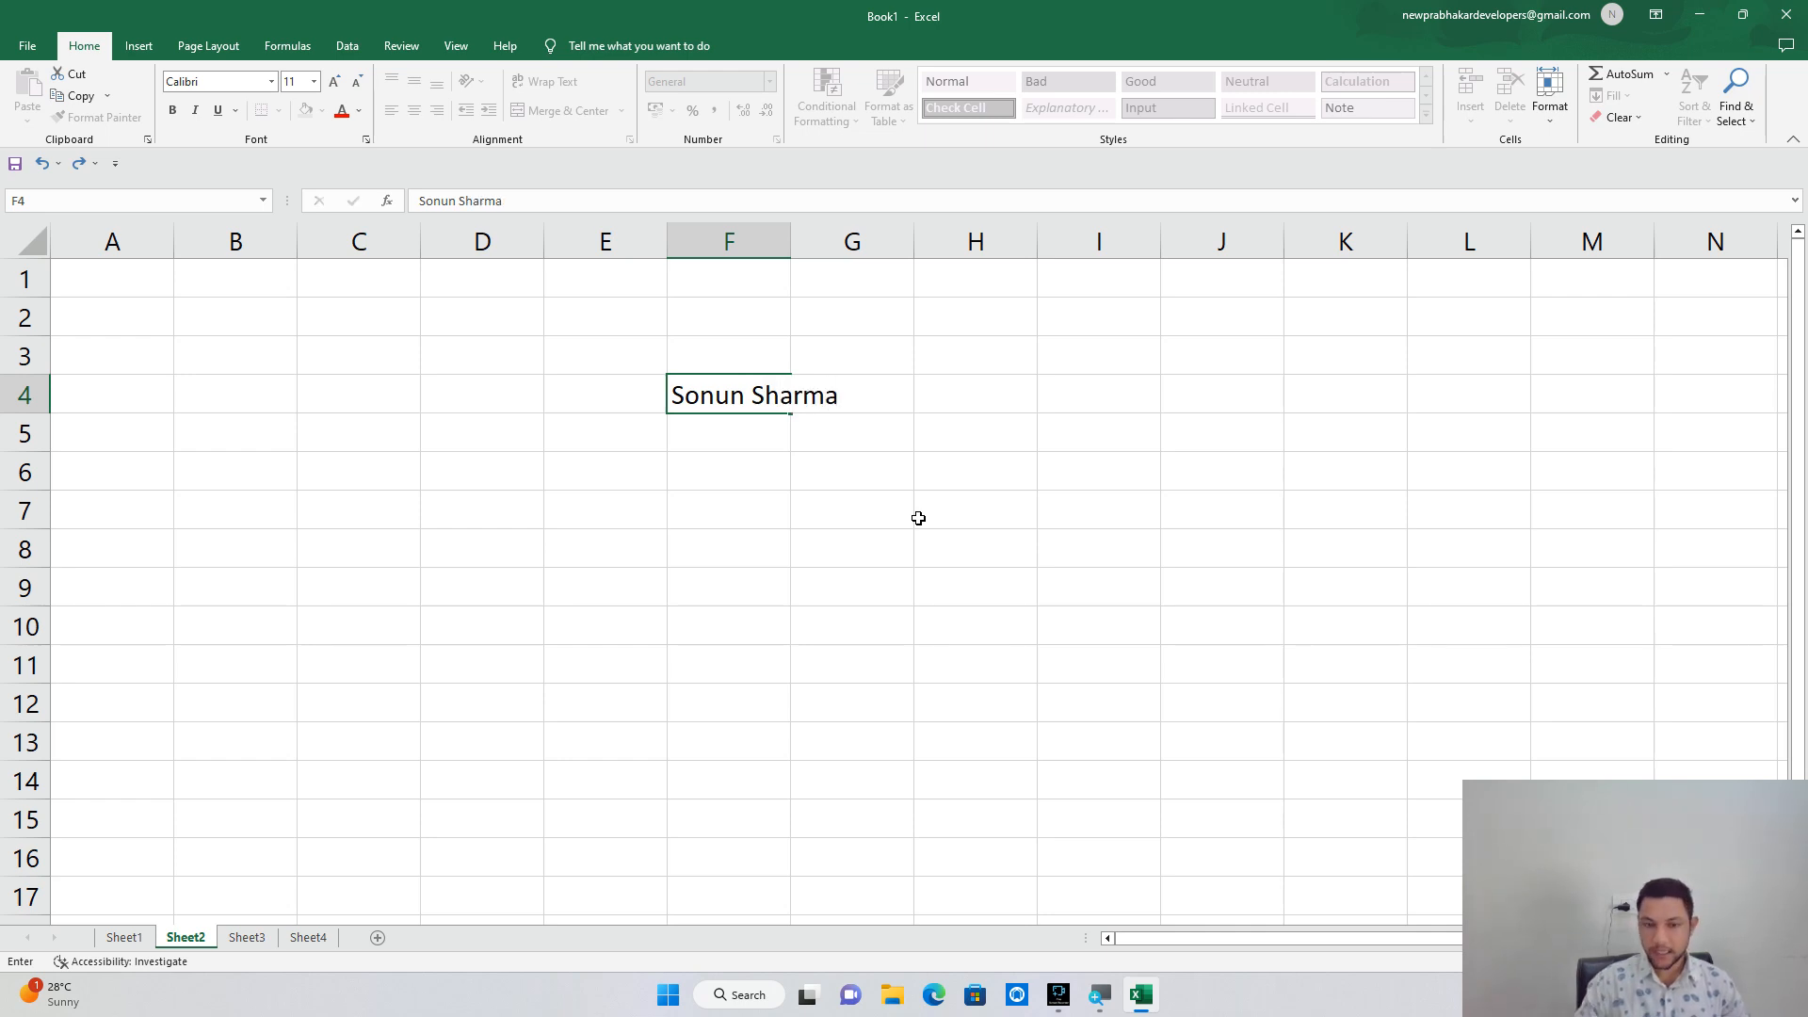
# Enter the person's full name in F4 and AutoFit column F to it.
pyautogui.press('Return')
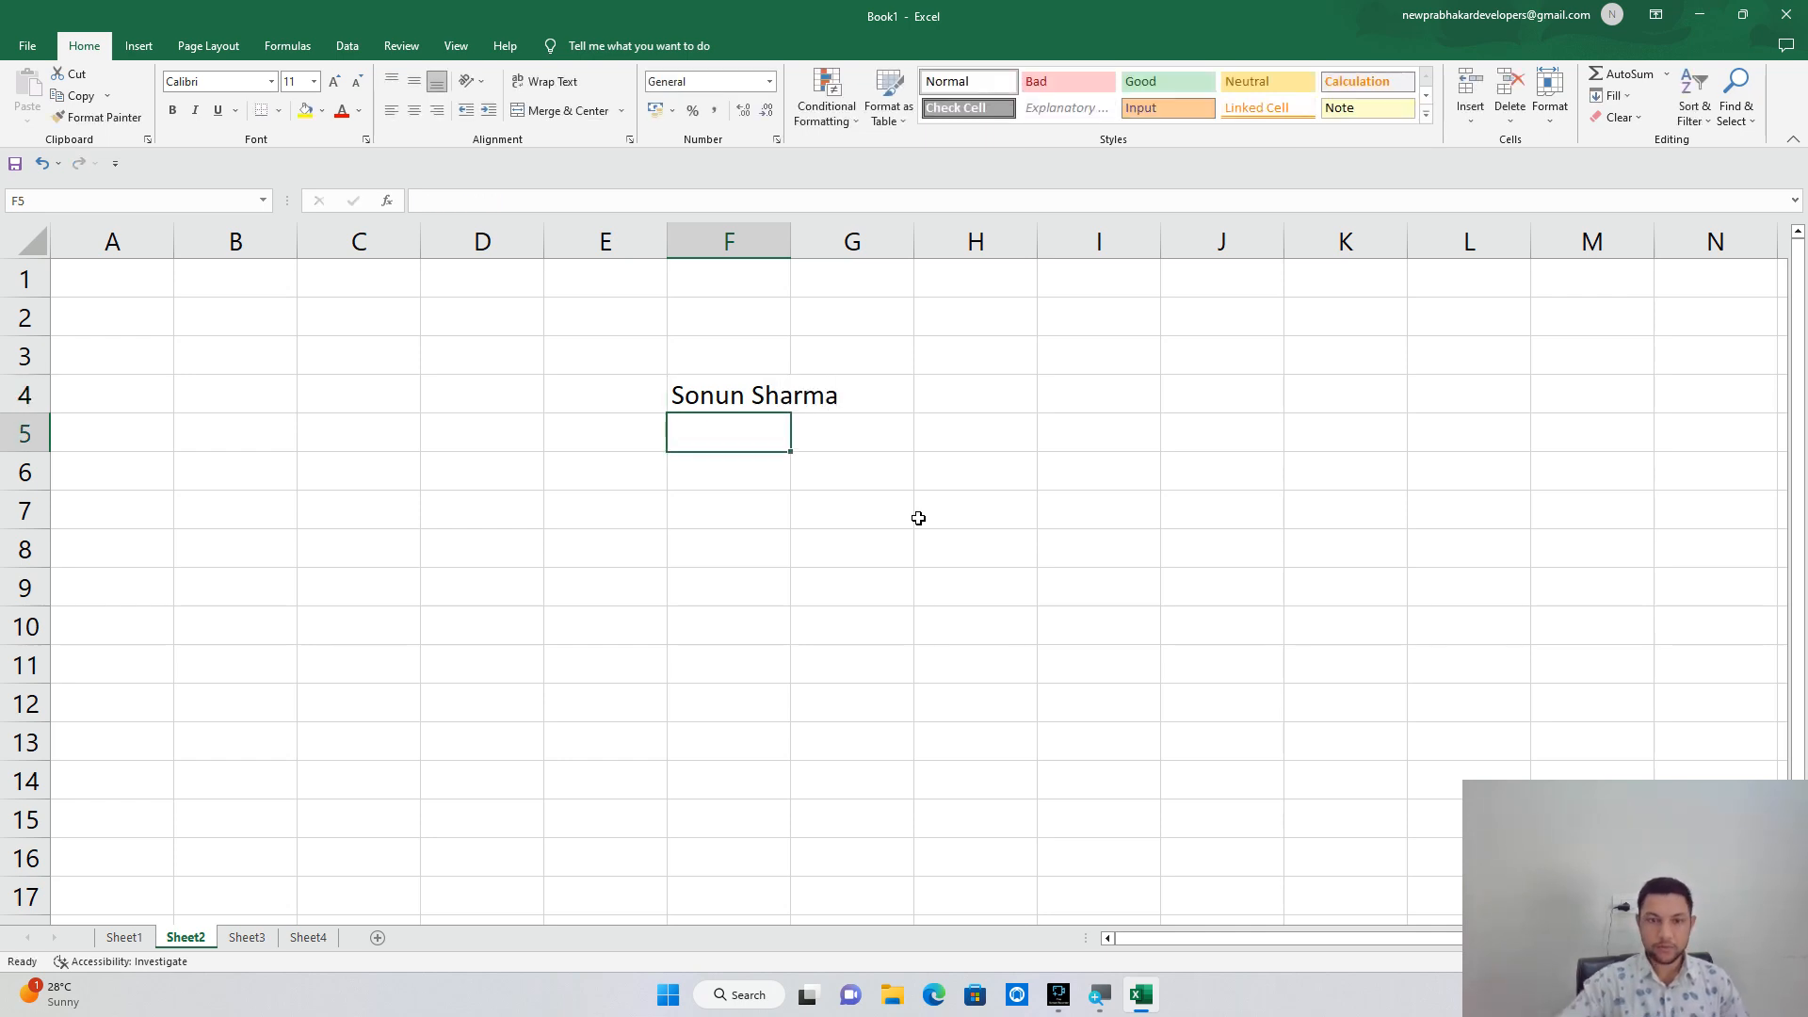
pyautogui.doubleClick(793, 248)
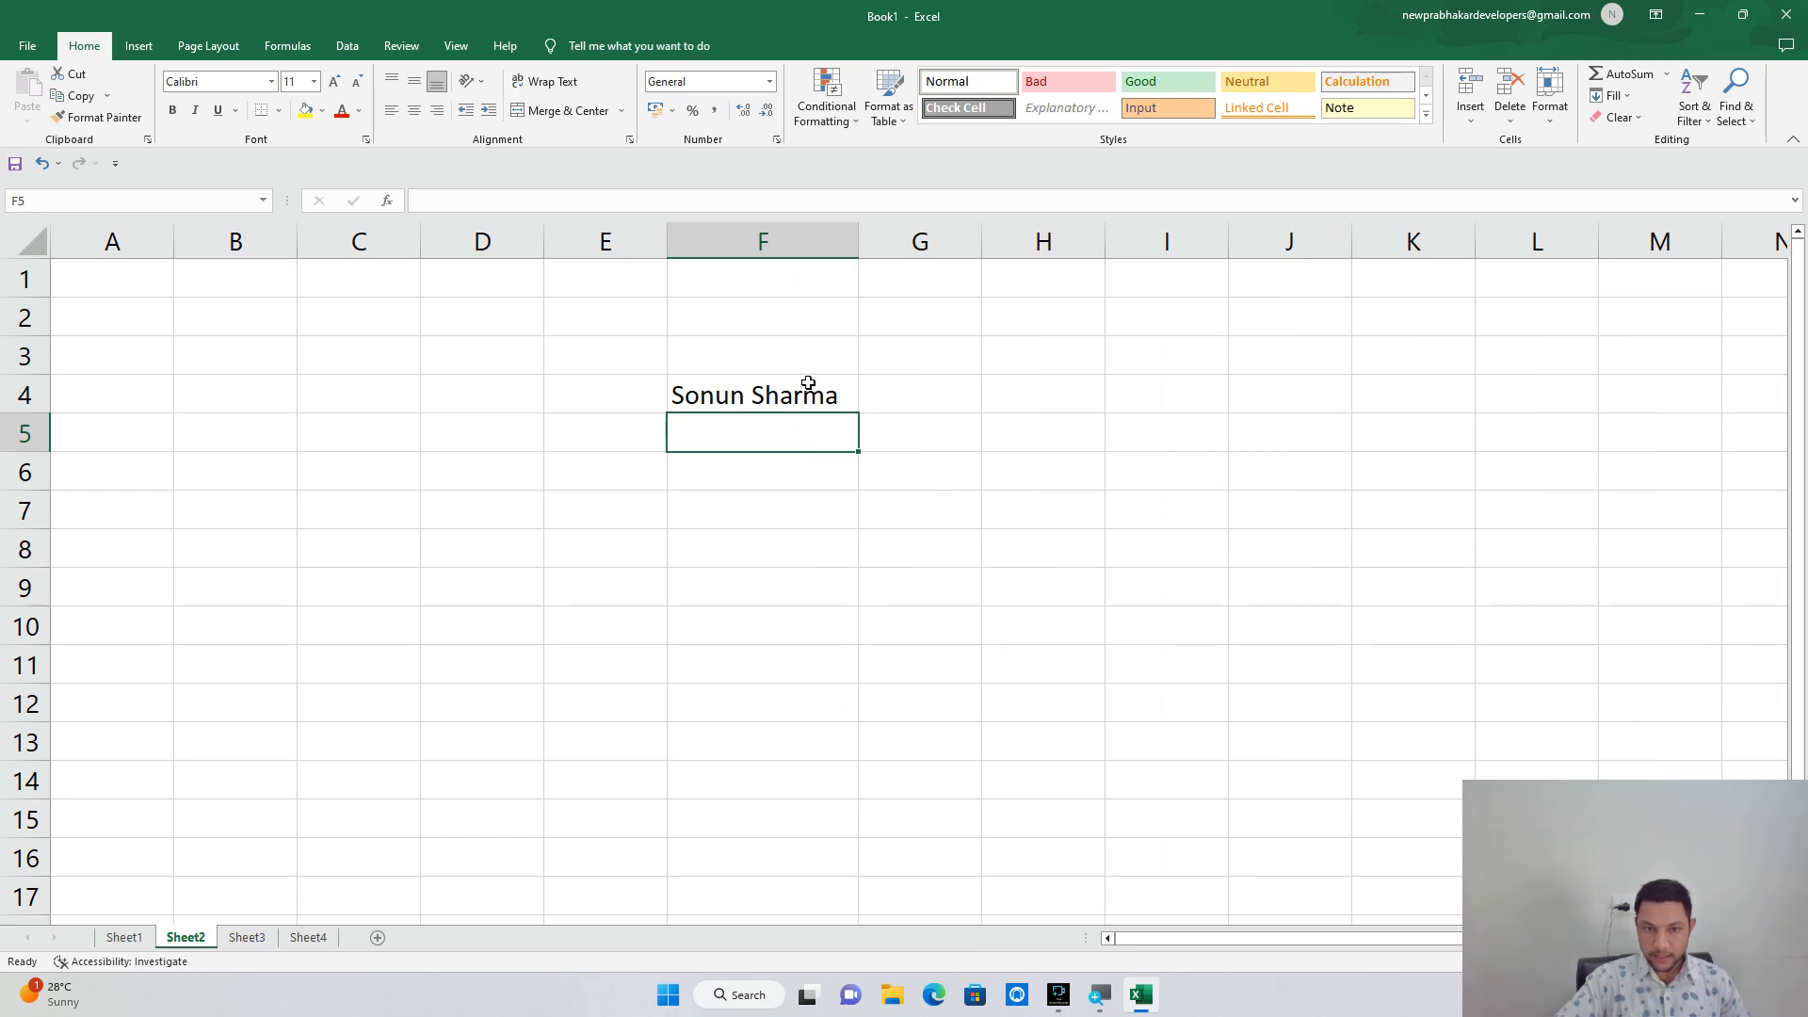
# Fix the name in F4 by deleting the extra 'n' from the first name.
pyautogui.click(748, 399)
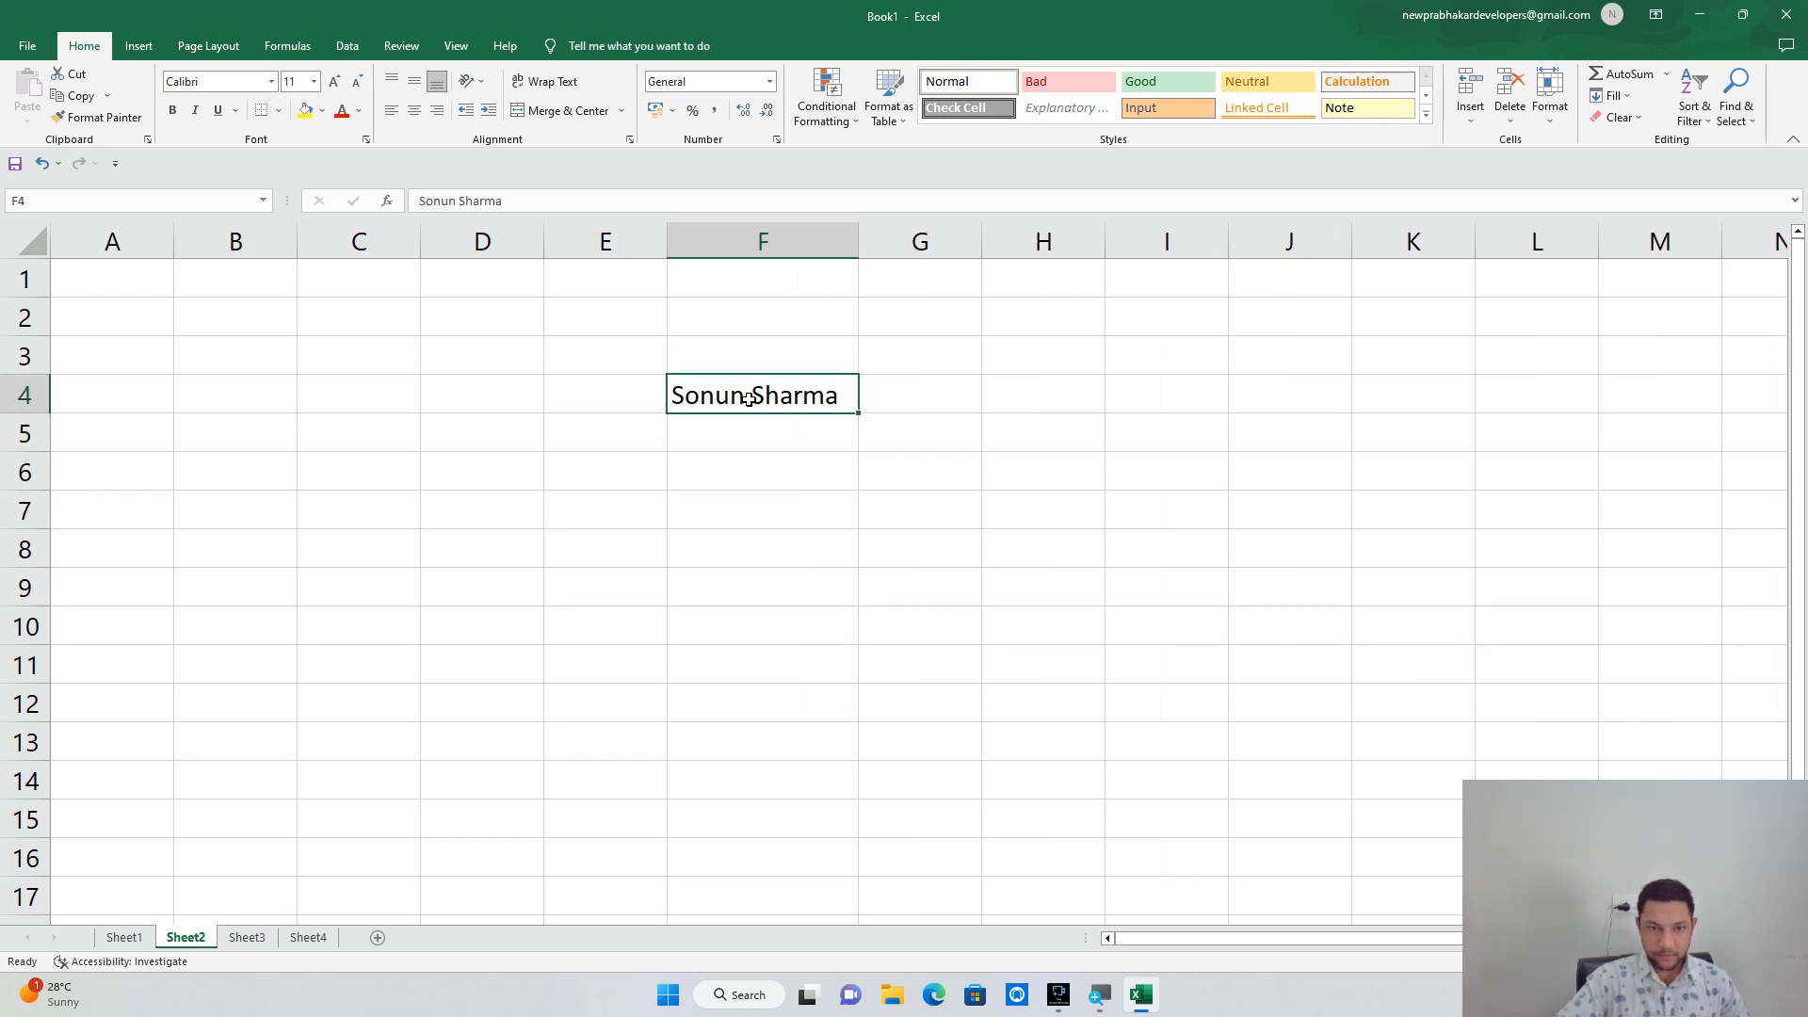
pyautogui.doubleClick(748, 399)
pyautogui.press('BackSpace')
pyautogui.click(761, 433)
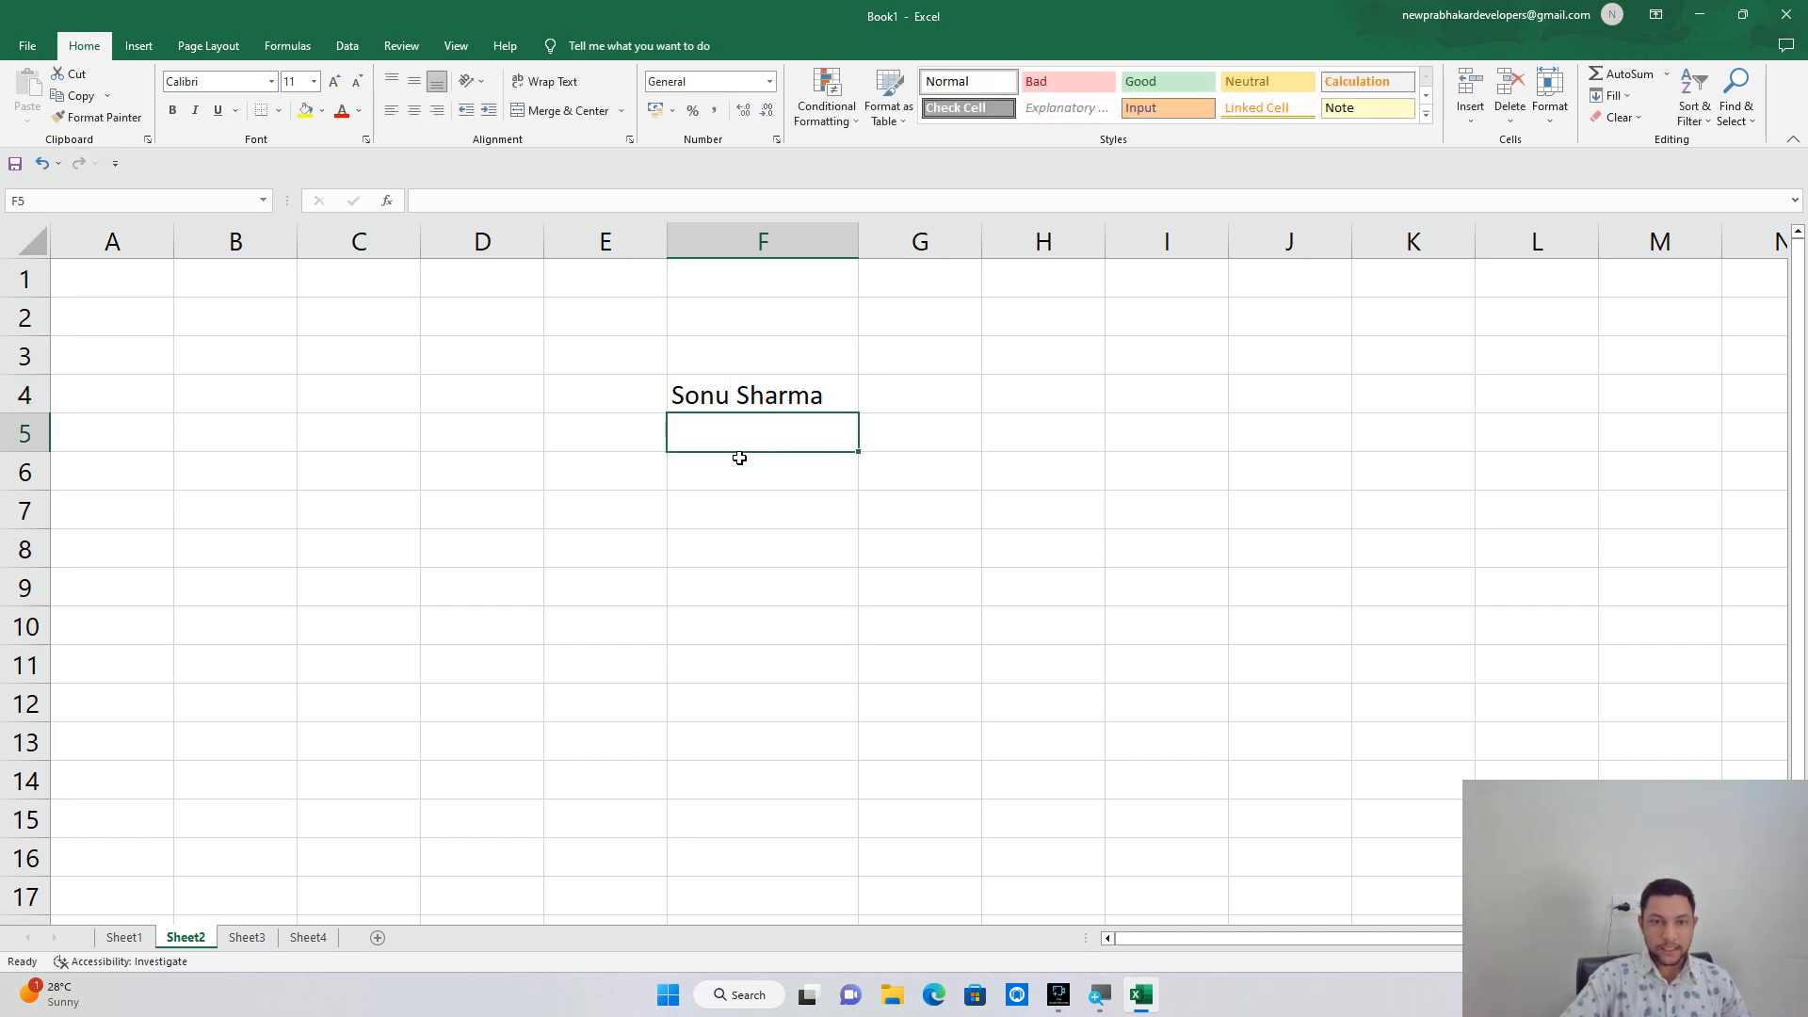
pyautogui.click(753, 401)
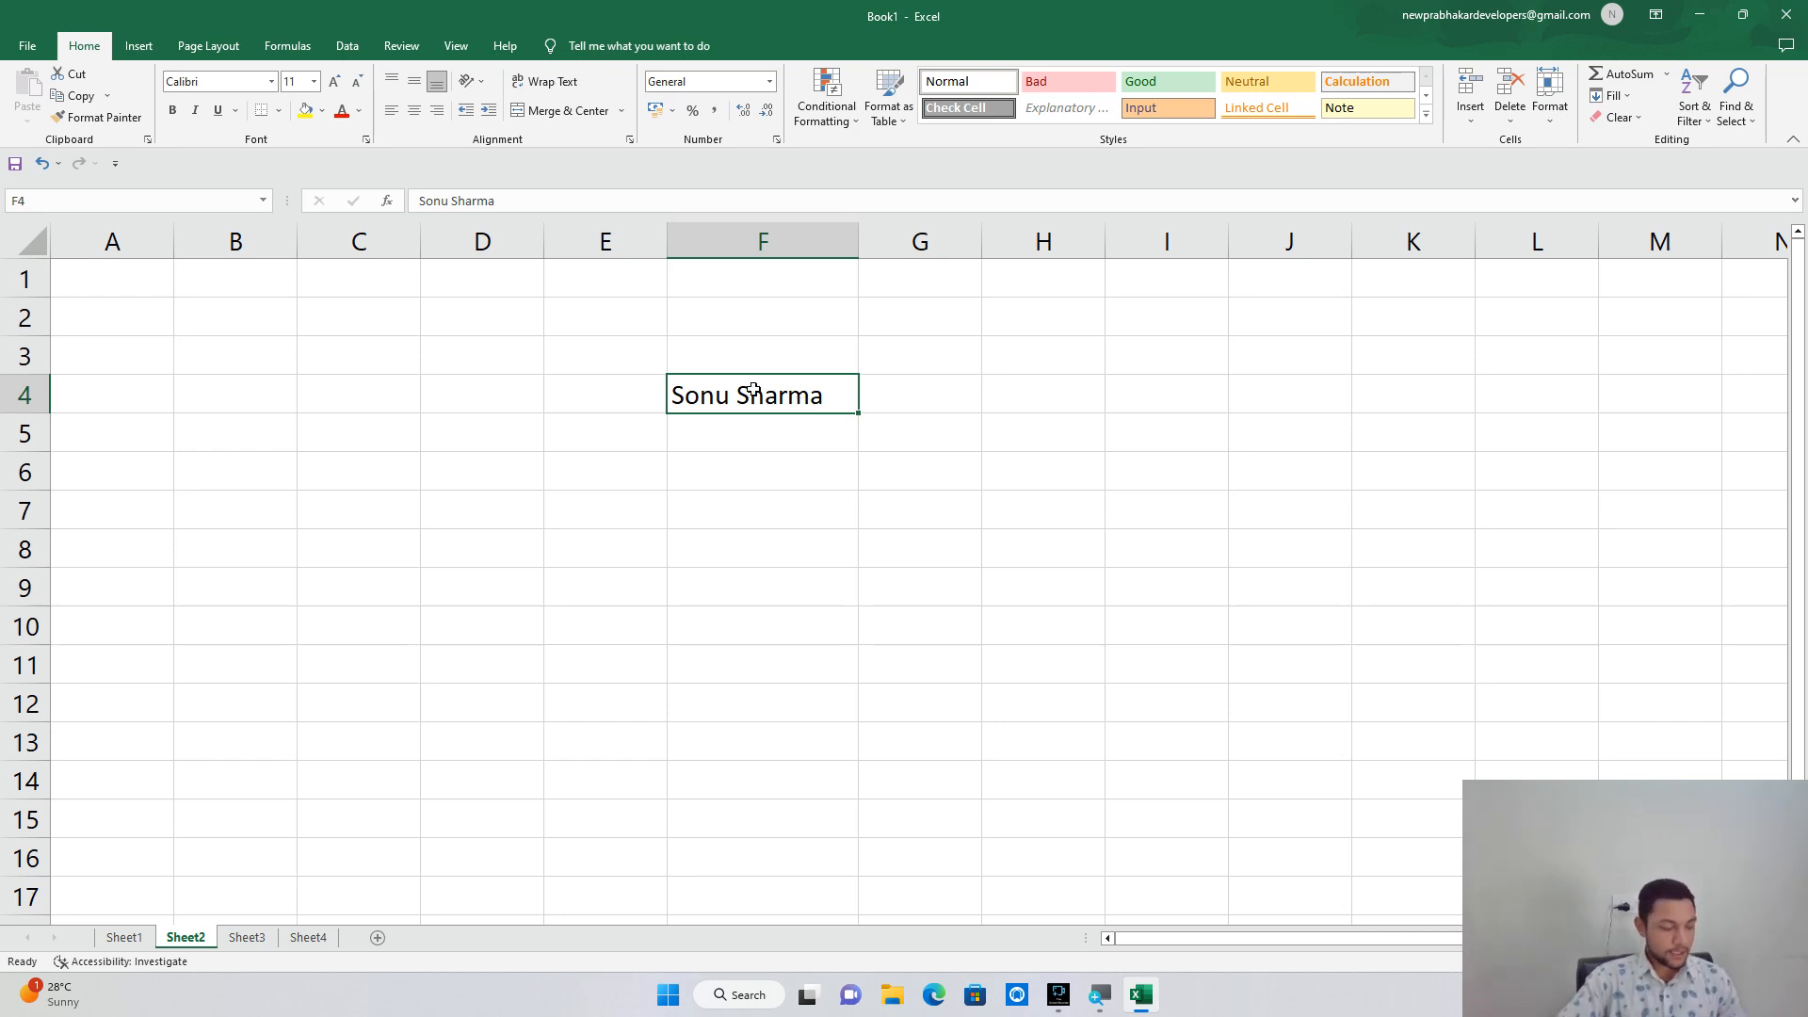
# Move the name from F4 to D7, then copy D7 and select F4 as destination.
pyautogui.hotkey('ctrl', 'c')
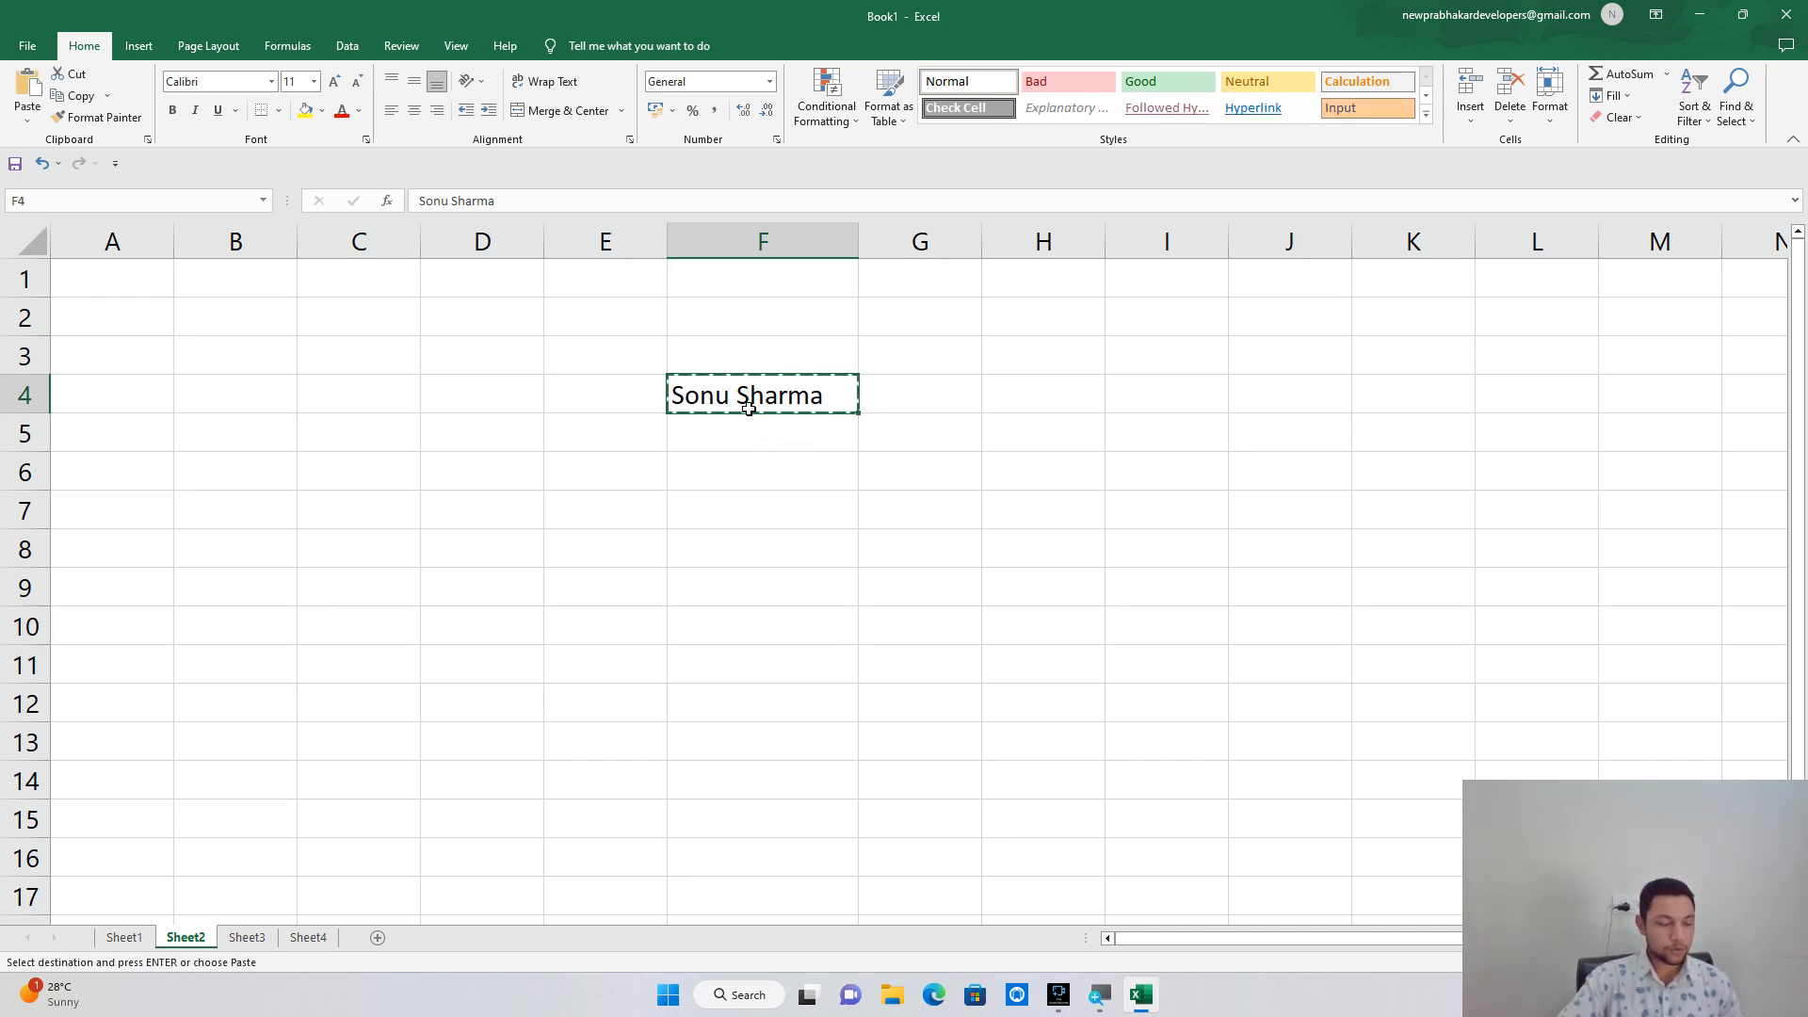
pyautogui.press('Escape')
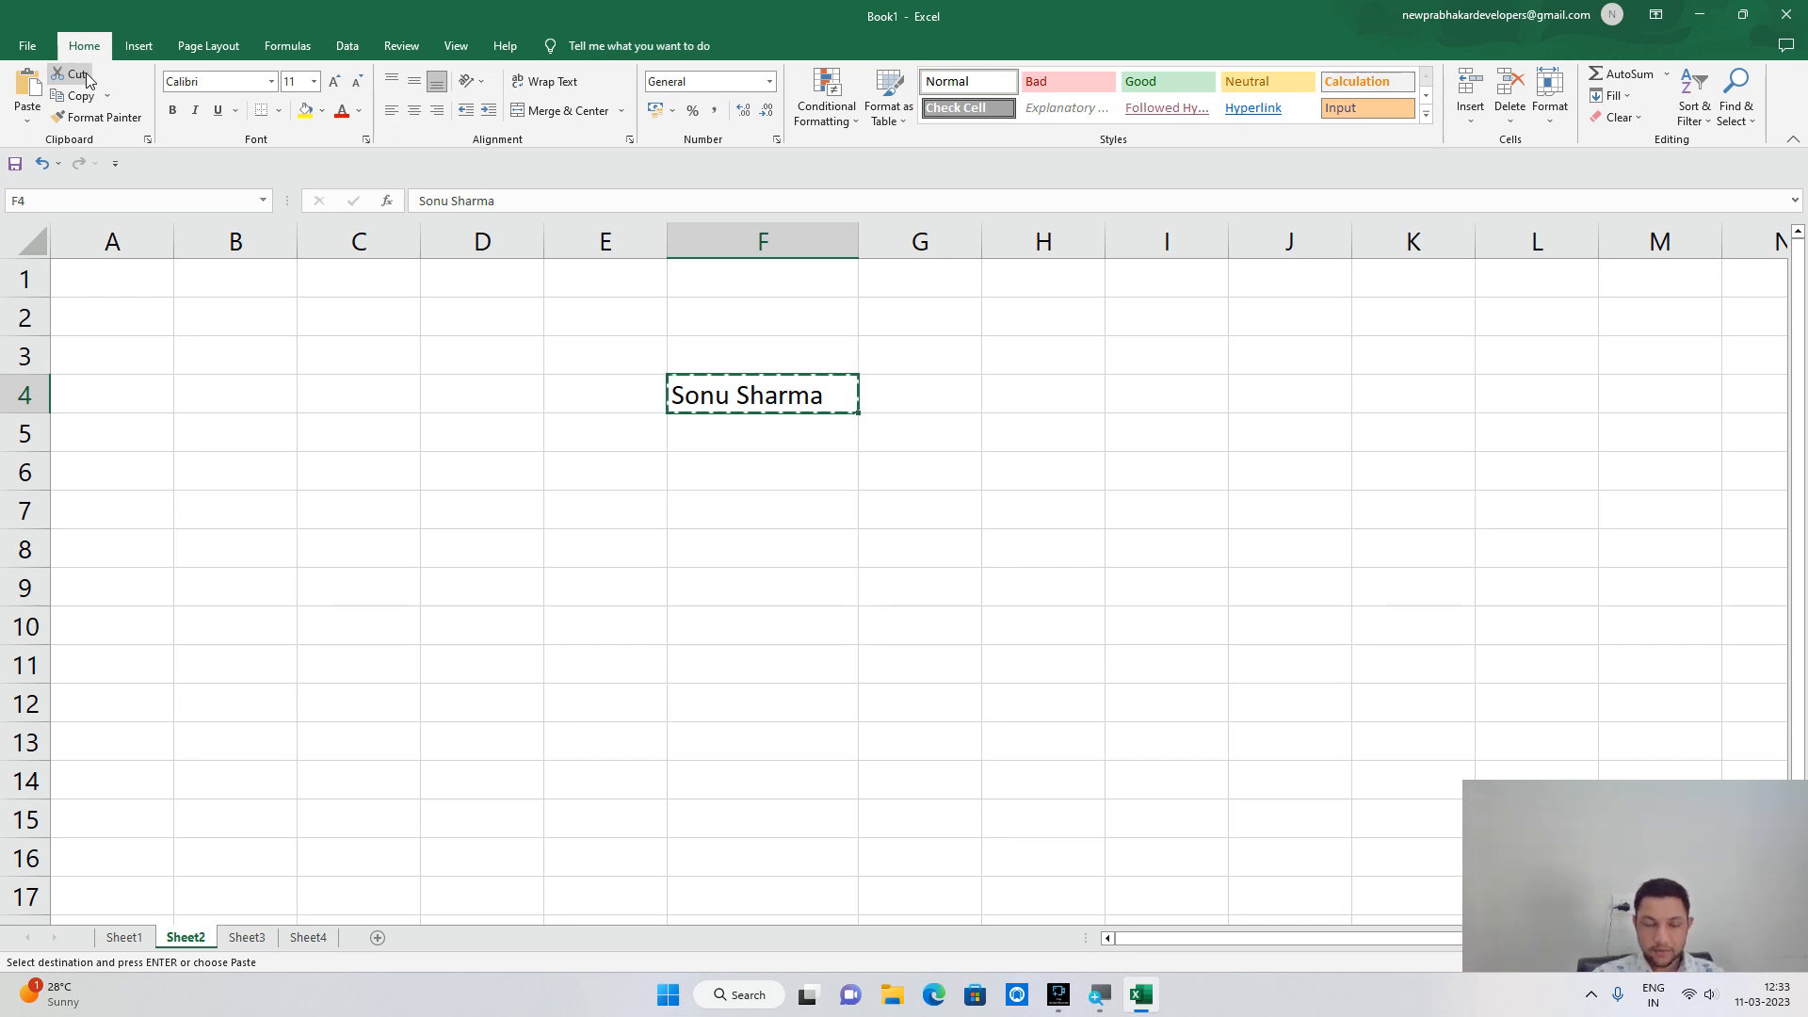
pyautogui.click(475, 519)
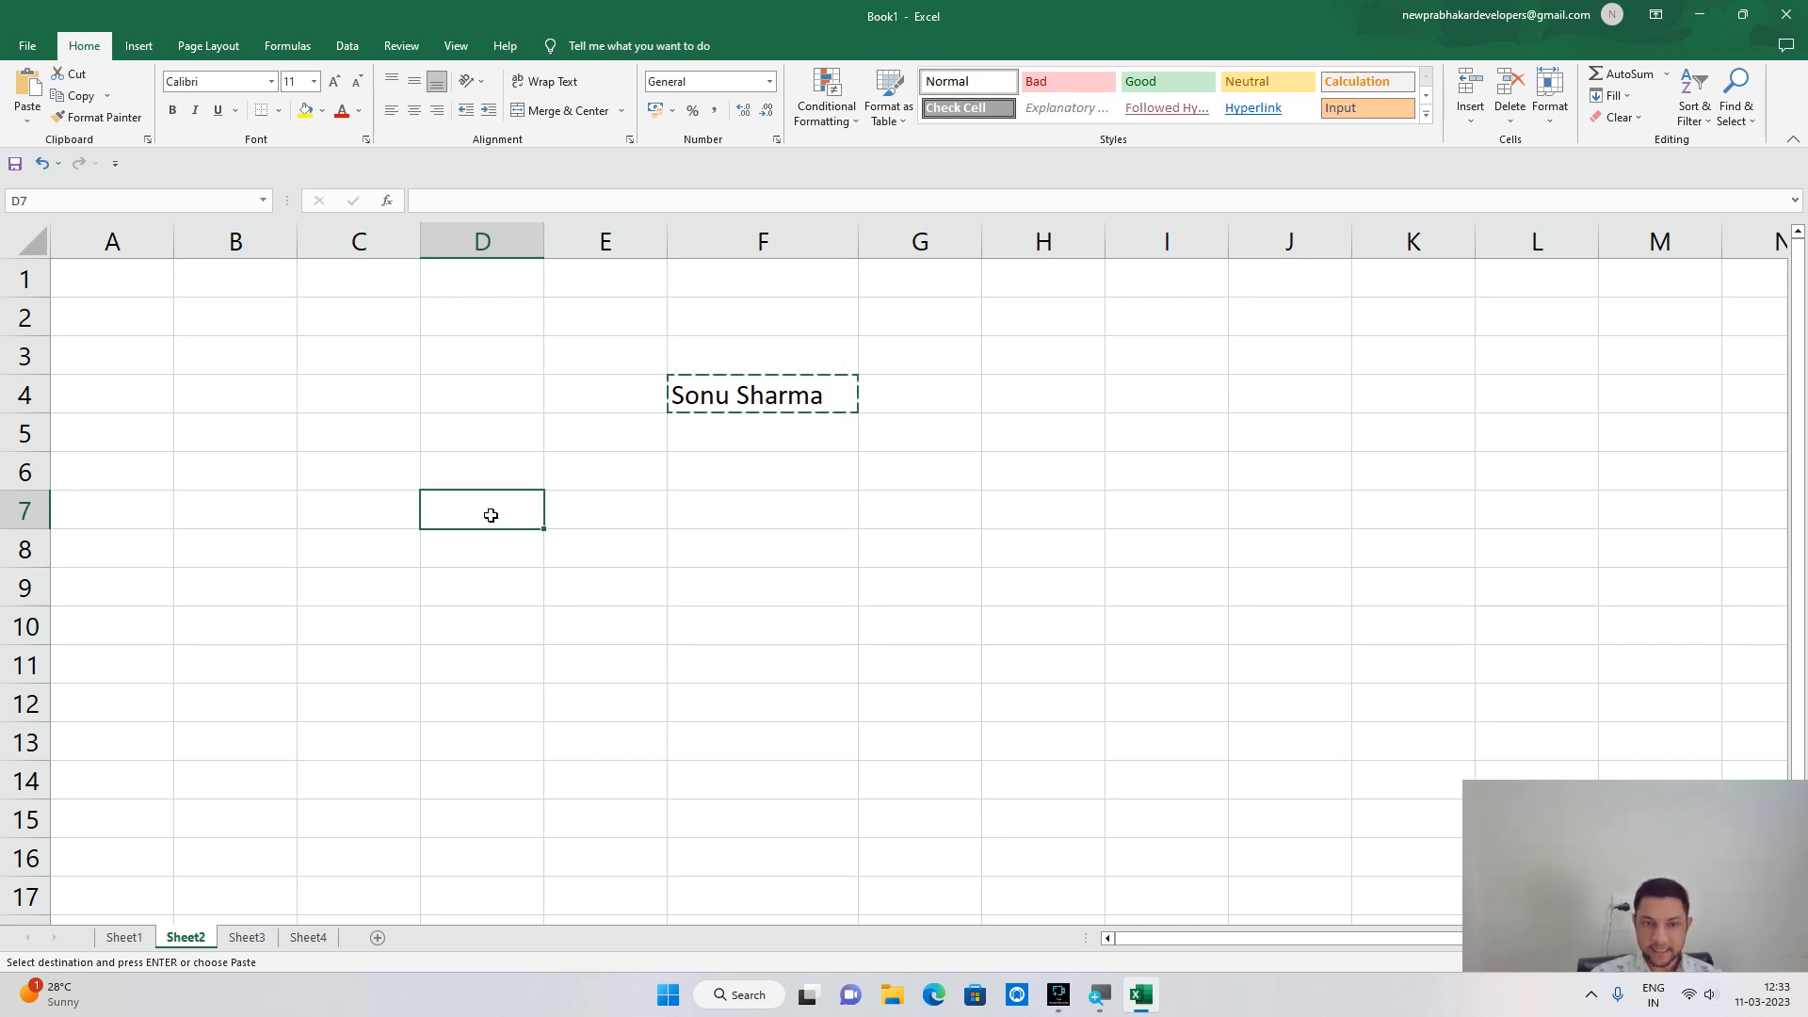
pyautogui.click(15, 85)
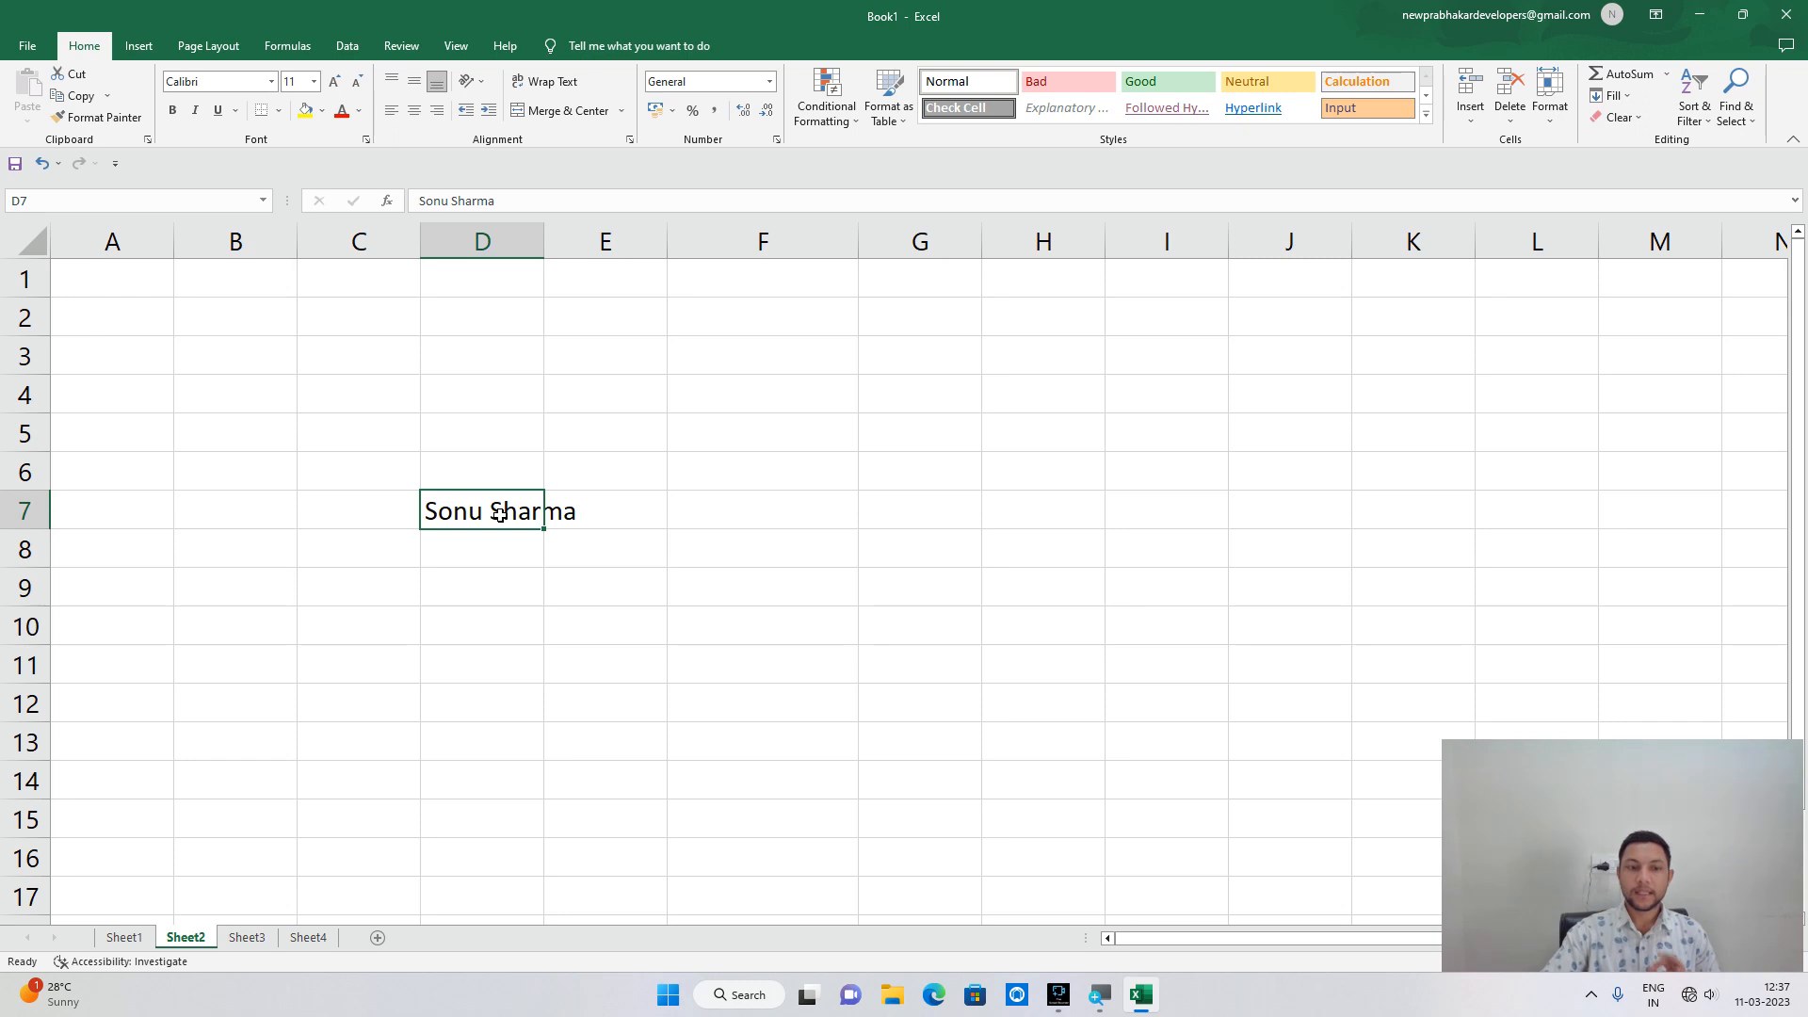
pyautogui.click(81, 95)
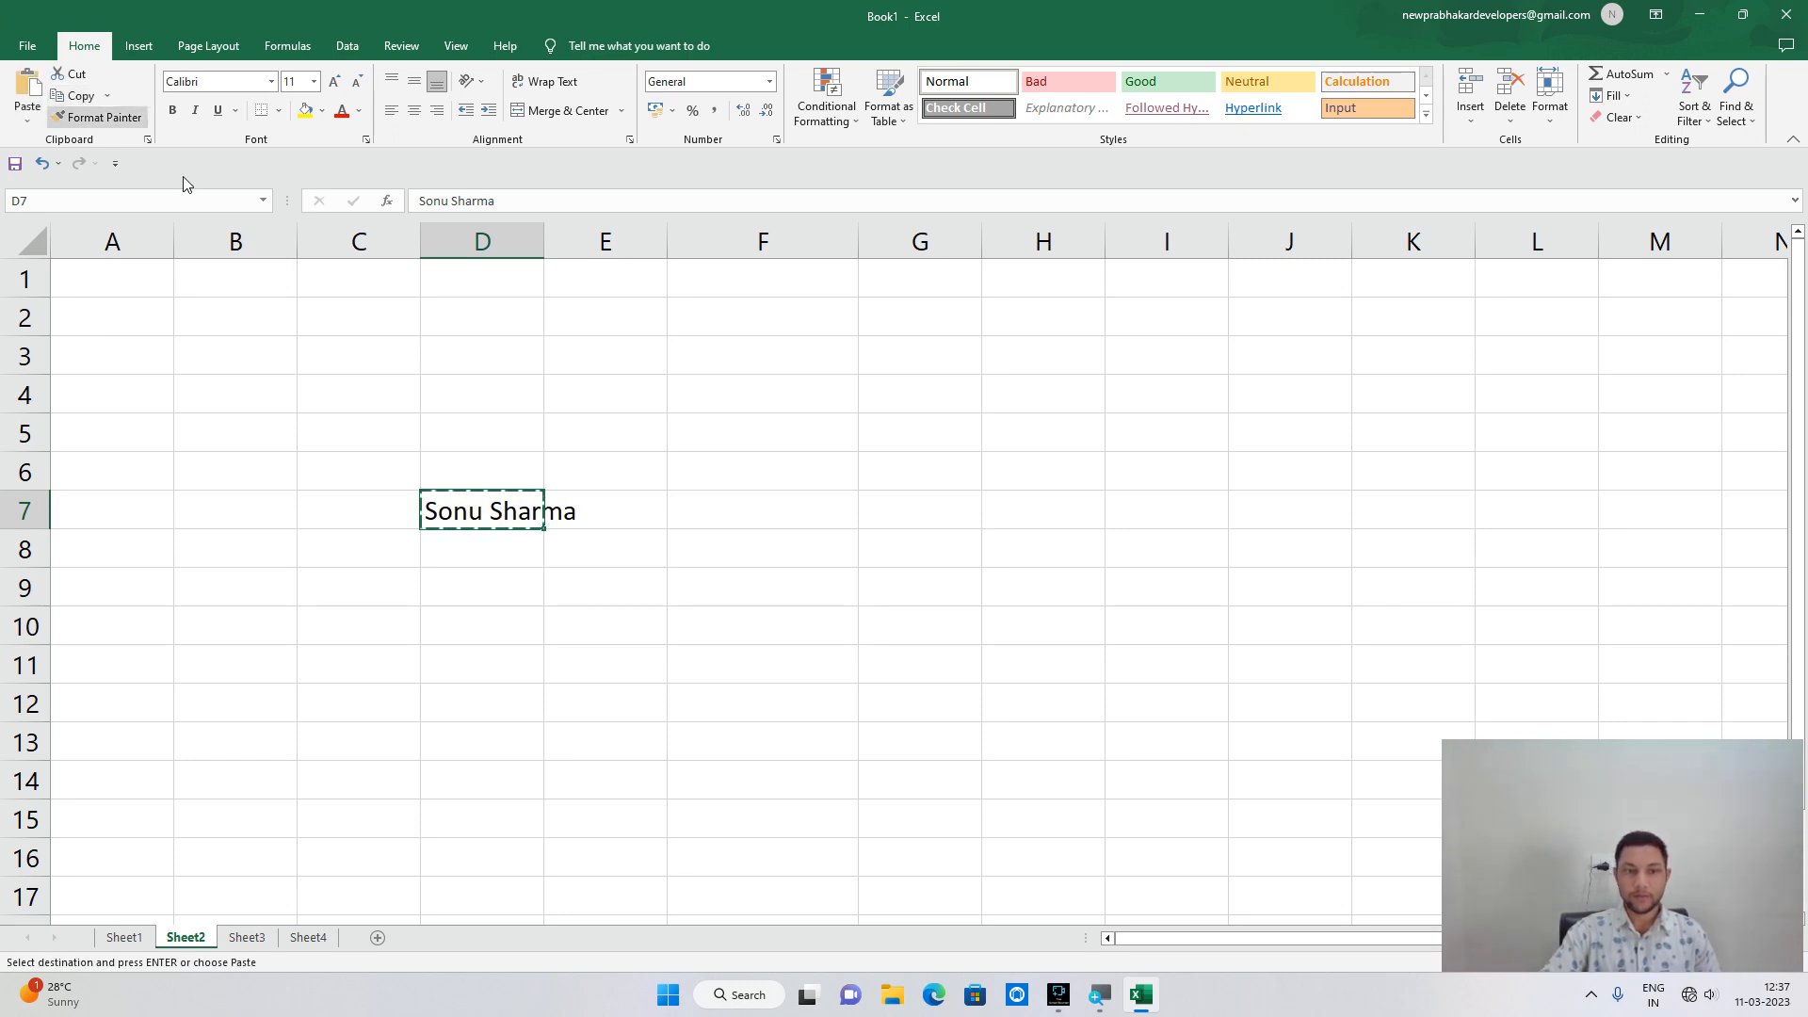
pyautogui.click(722, 387)
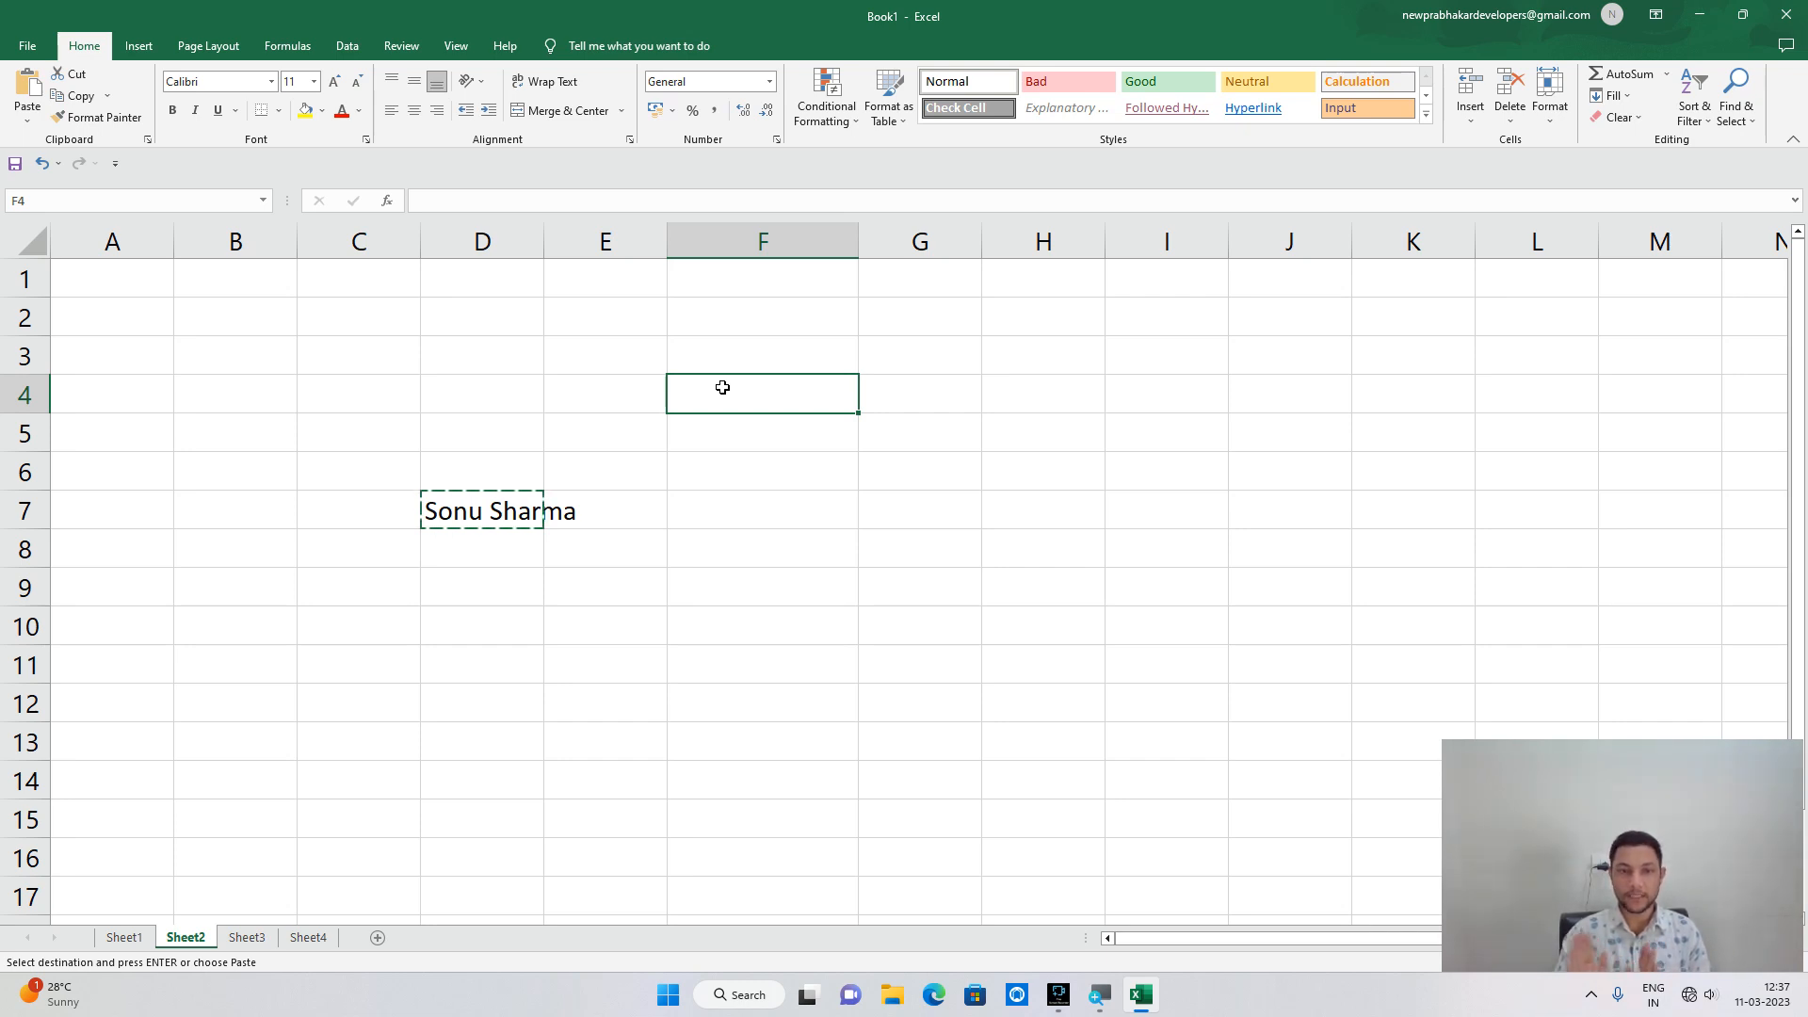
# Paste the copied name into F4 and clear the copy marquee around D7.
pyautogui.click(28, 94)
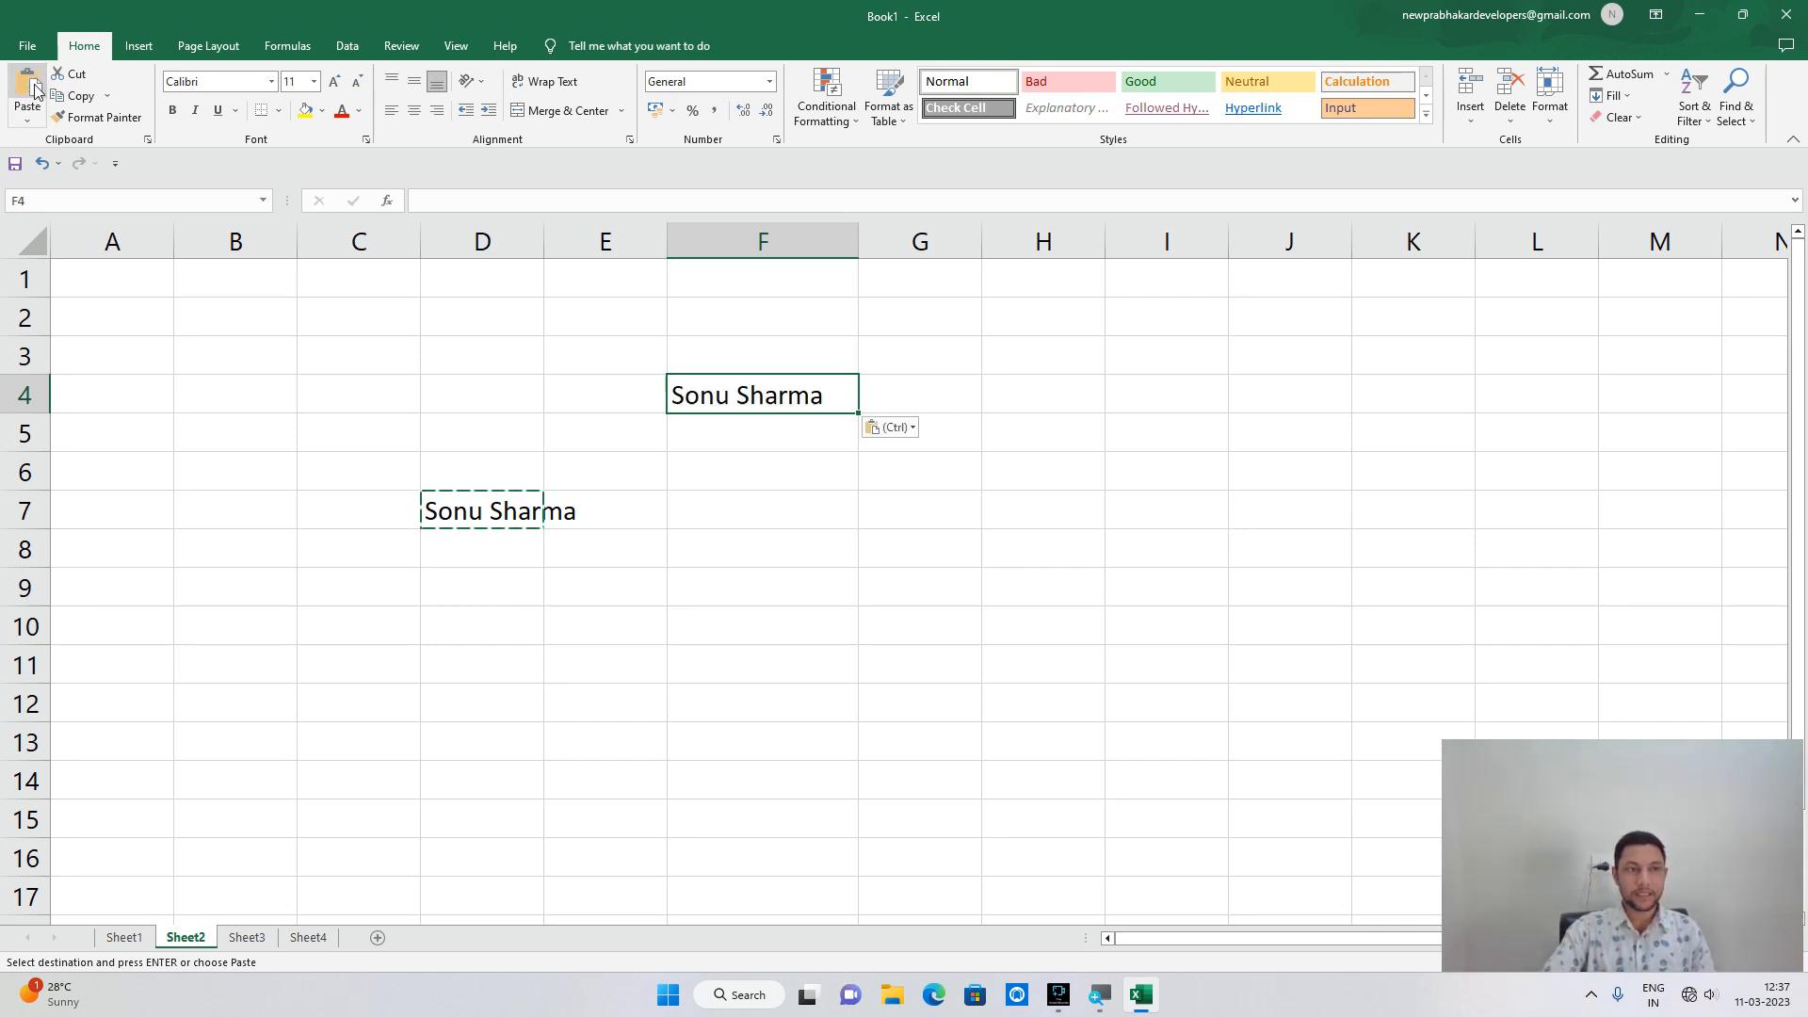
pyautogui.click(670, 541)
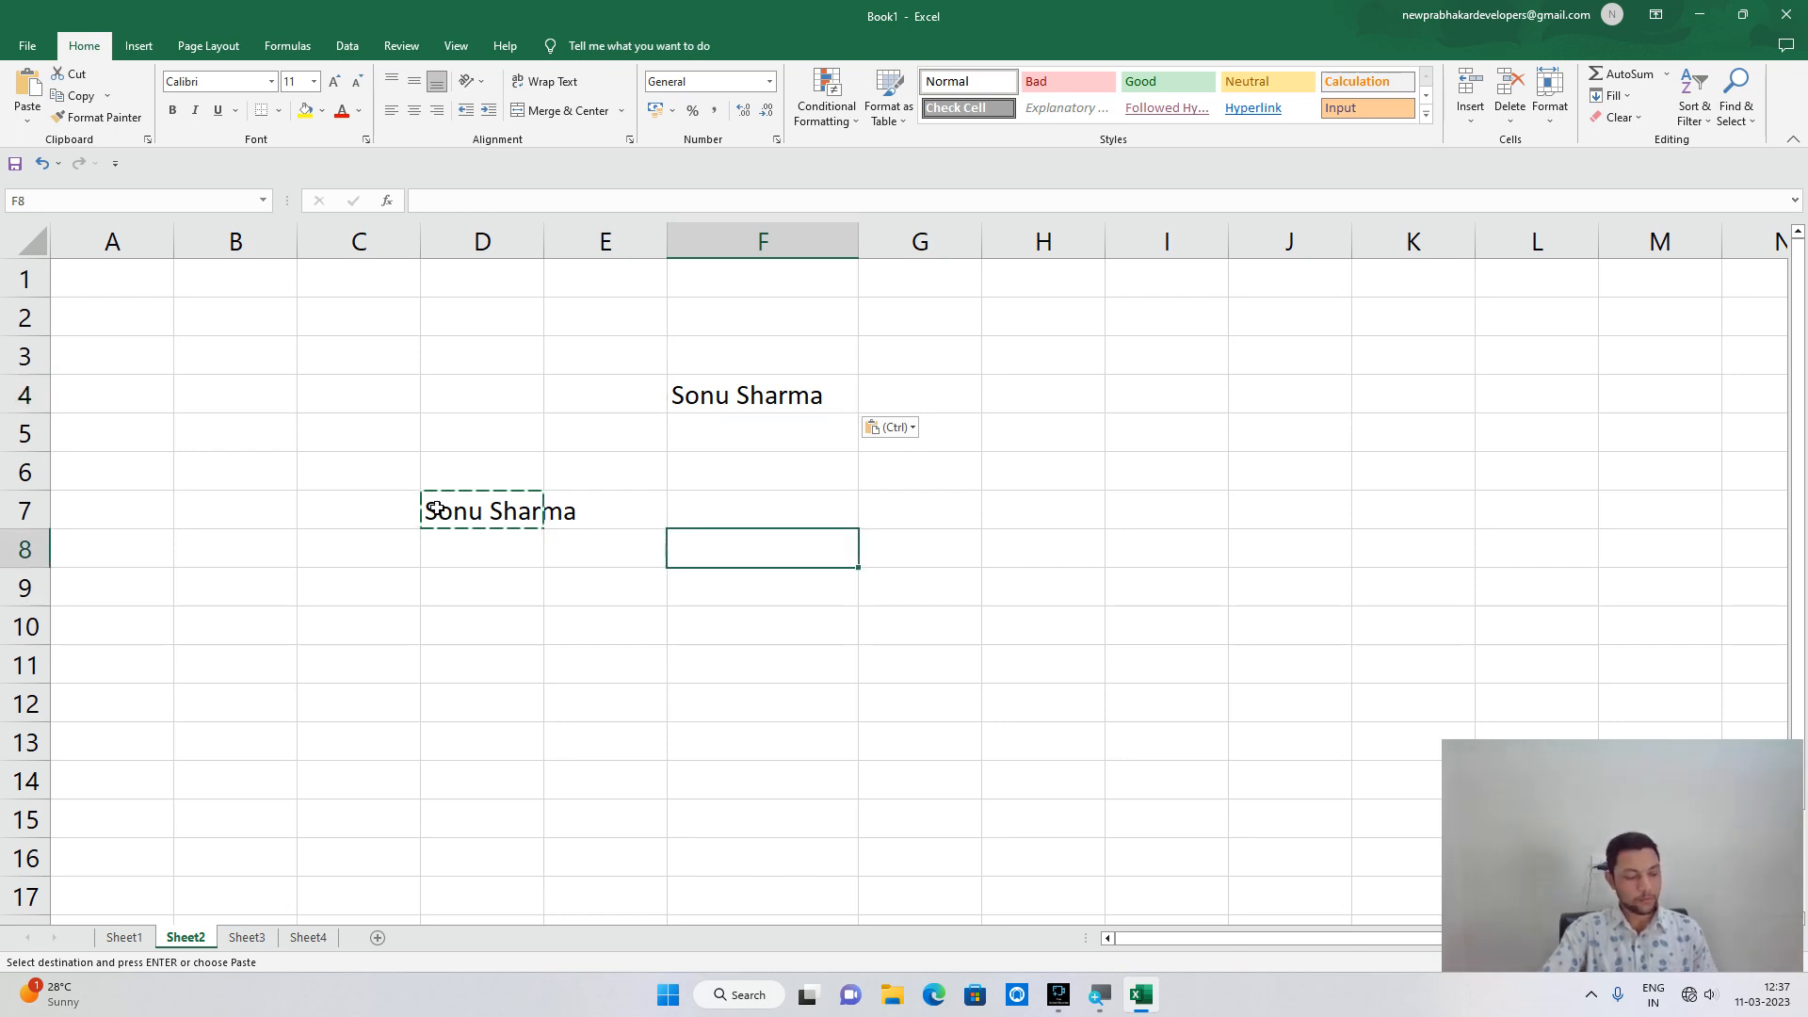
pyautogui.press('Escape')
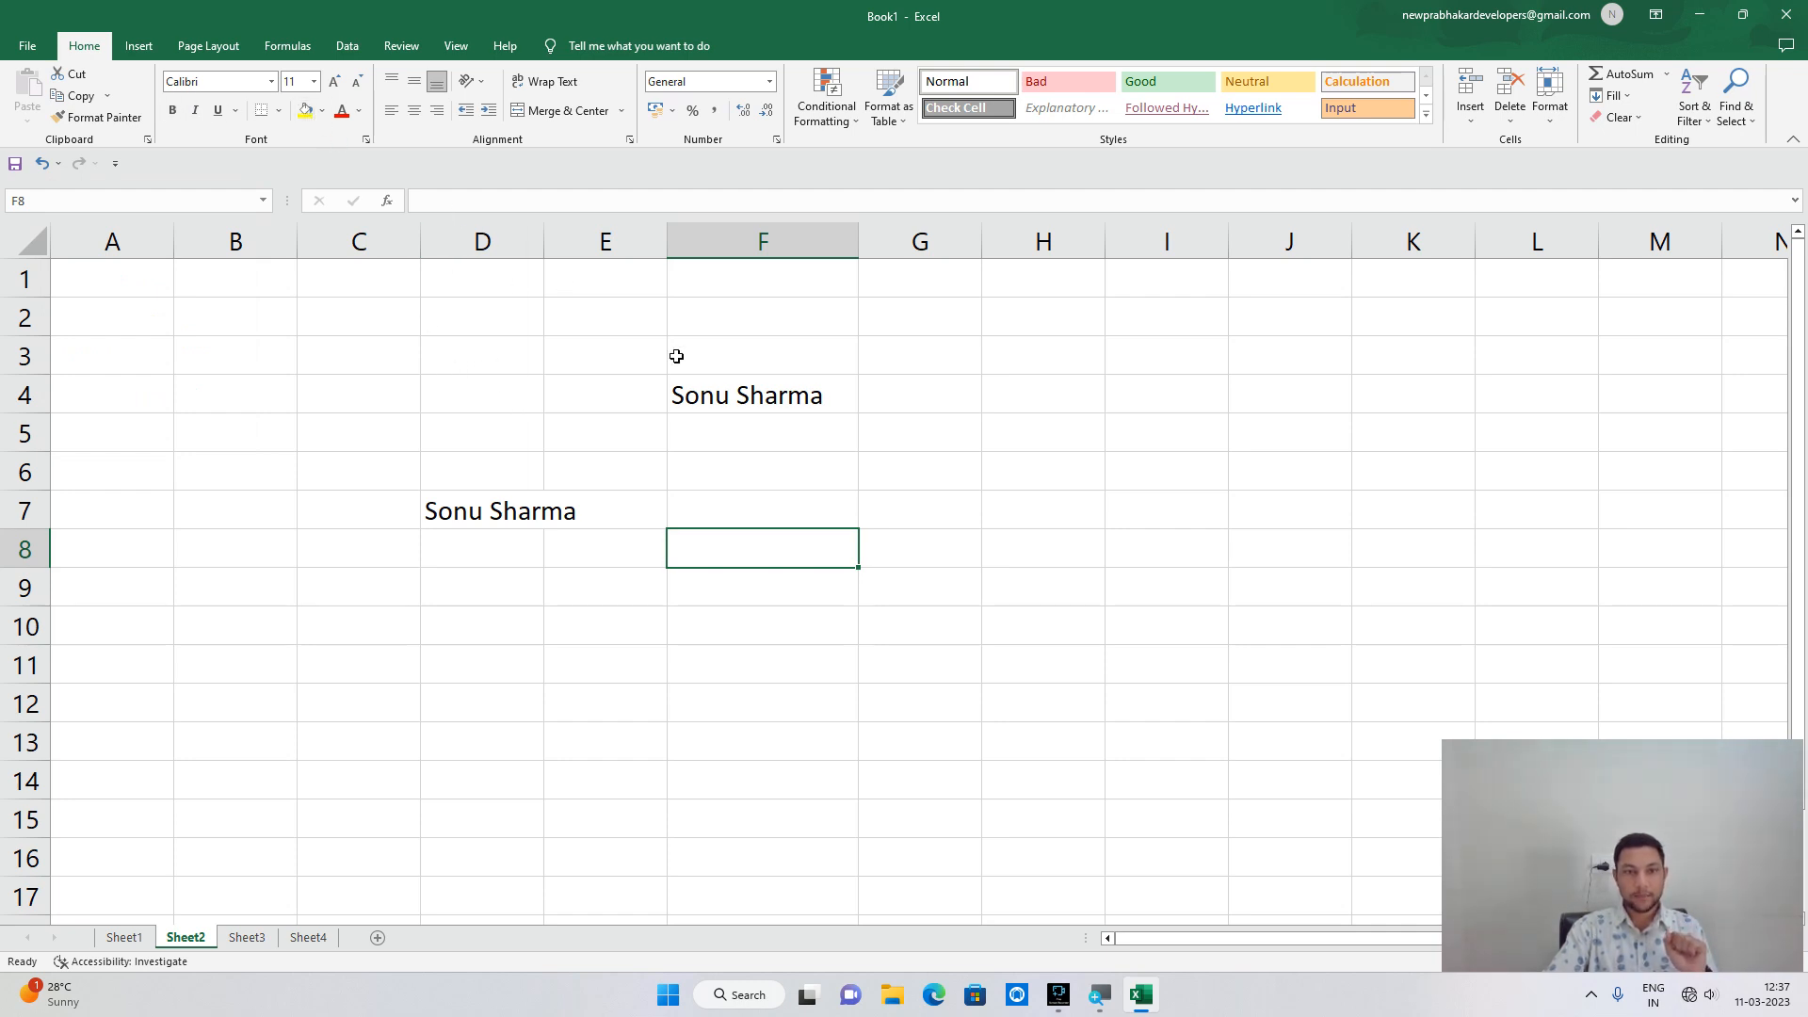
# Make the name in F4 red text on a yellow fill.
pyautogui.click(735, 387)
pyautogui.click(342, 110)
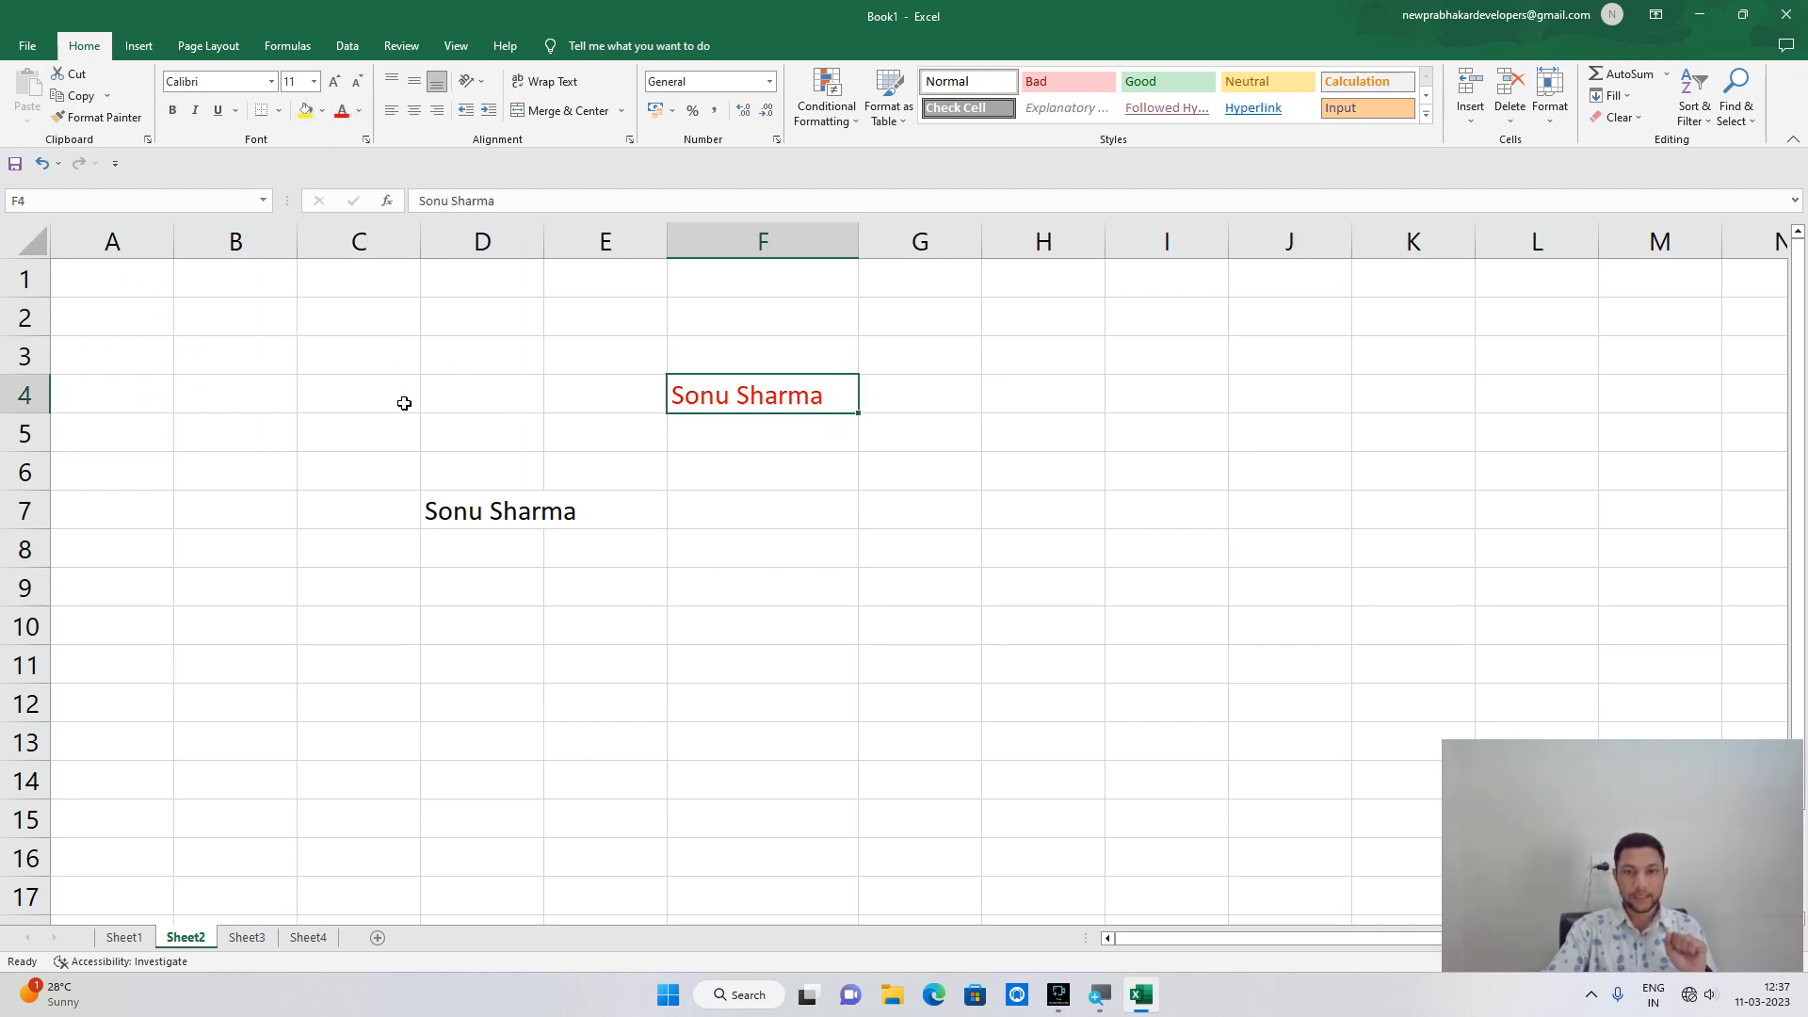
pyautogui.click(305, 110)
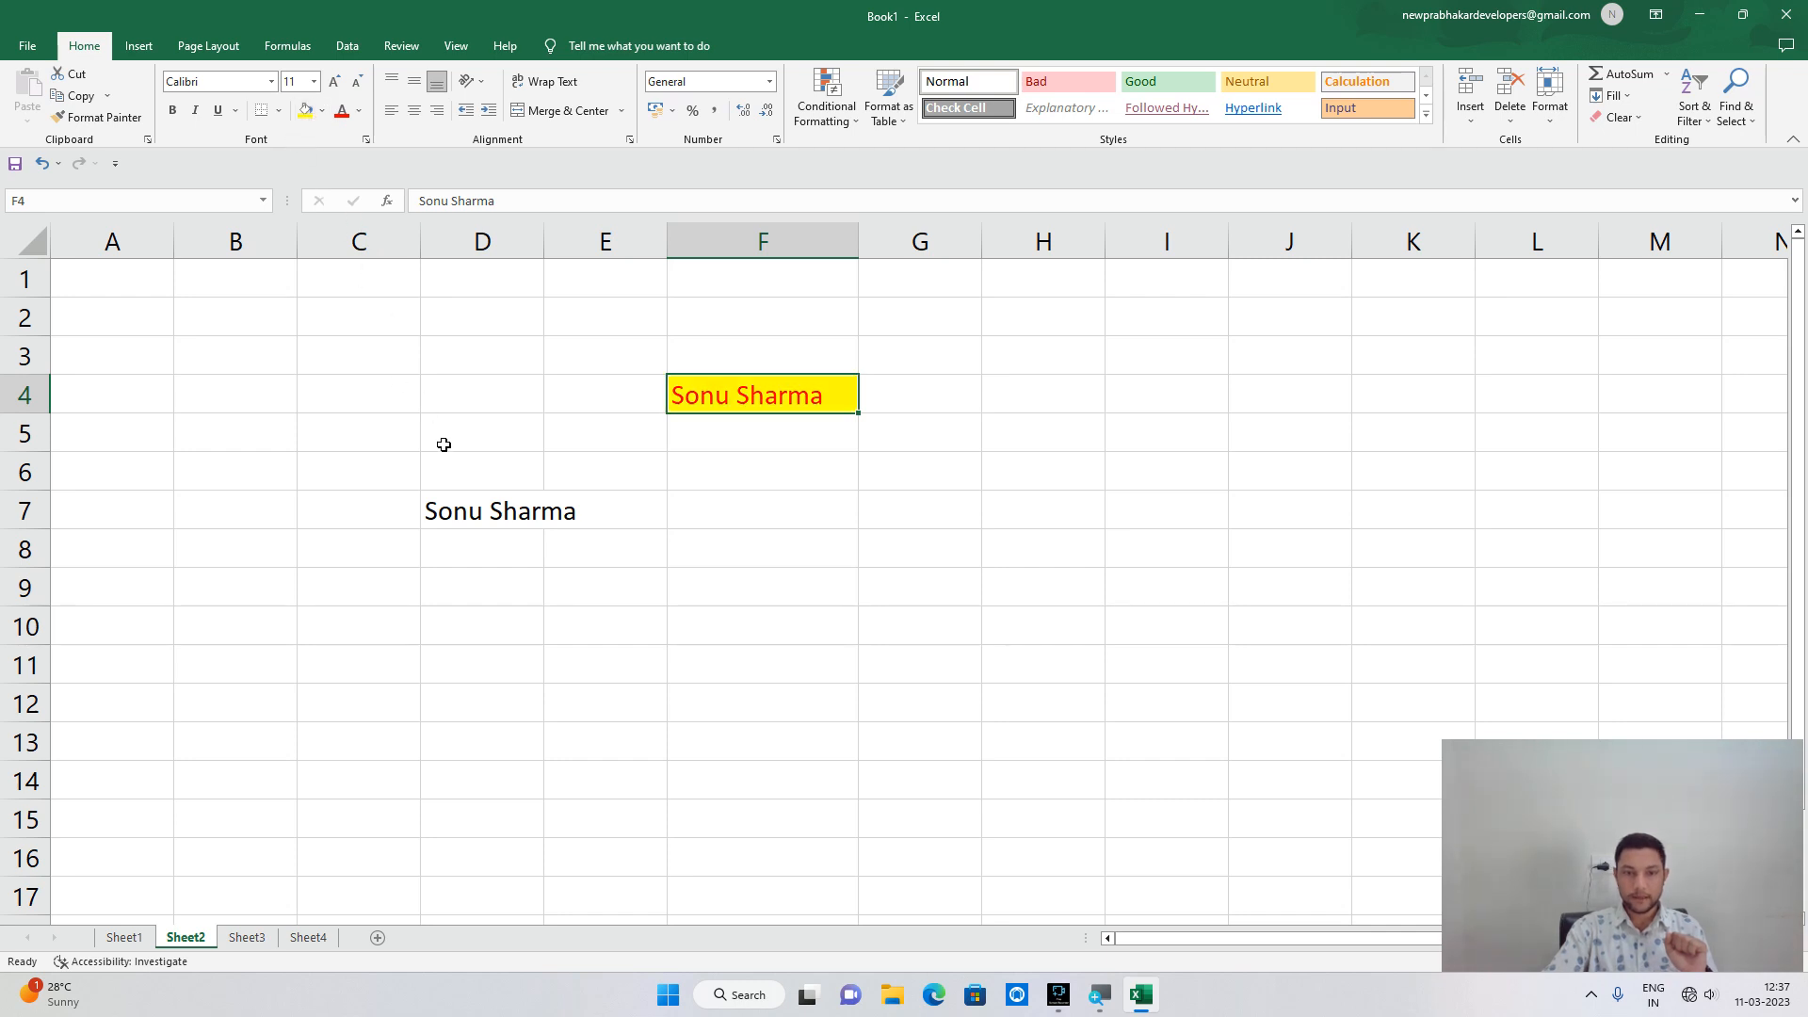
# Copy F4's red-on-yellow formatting onto the name in D7 with Format Painter.
pyautogui.click(476, 513)
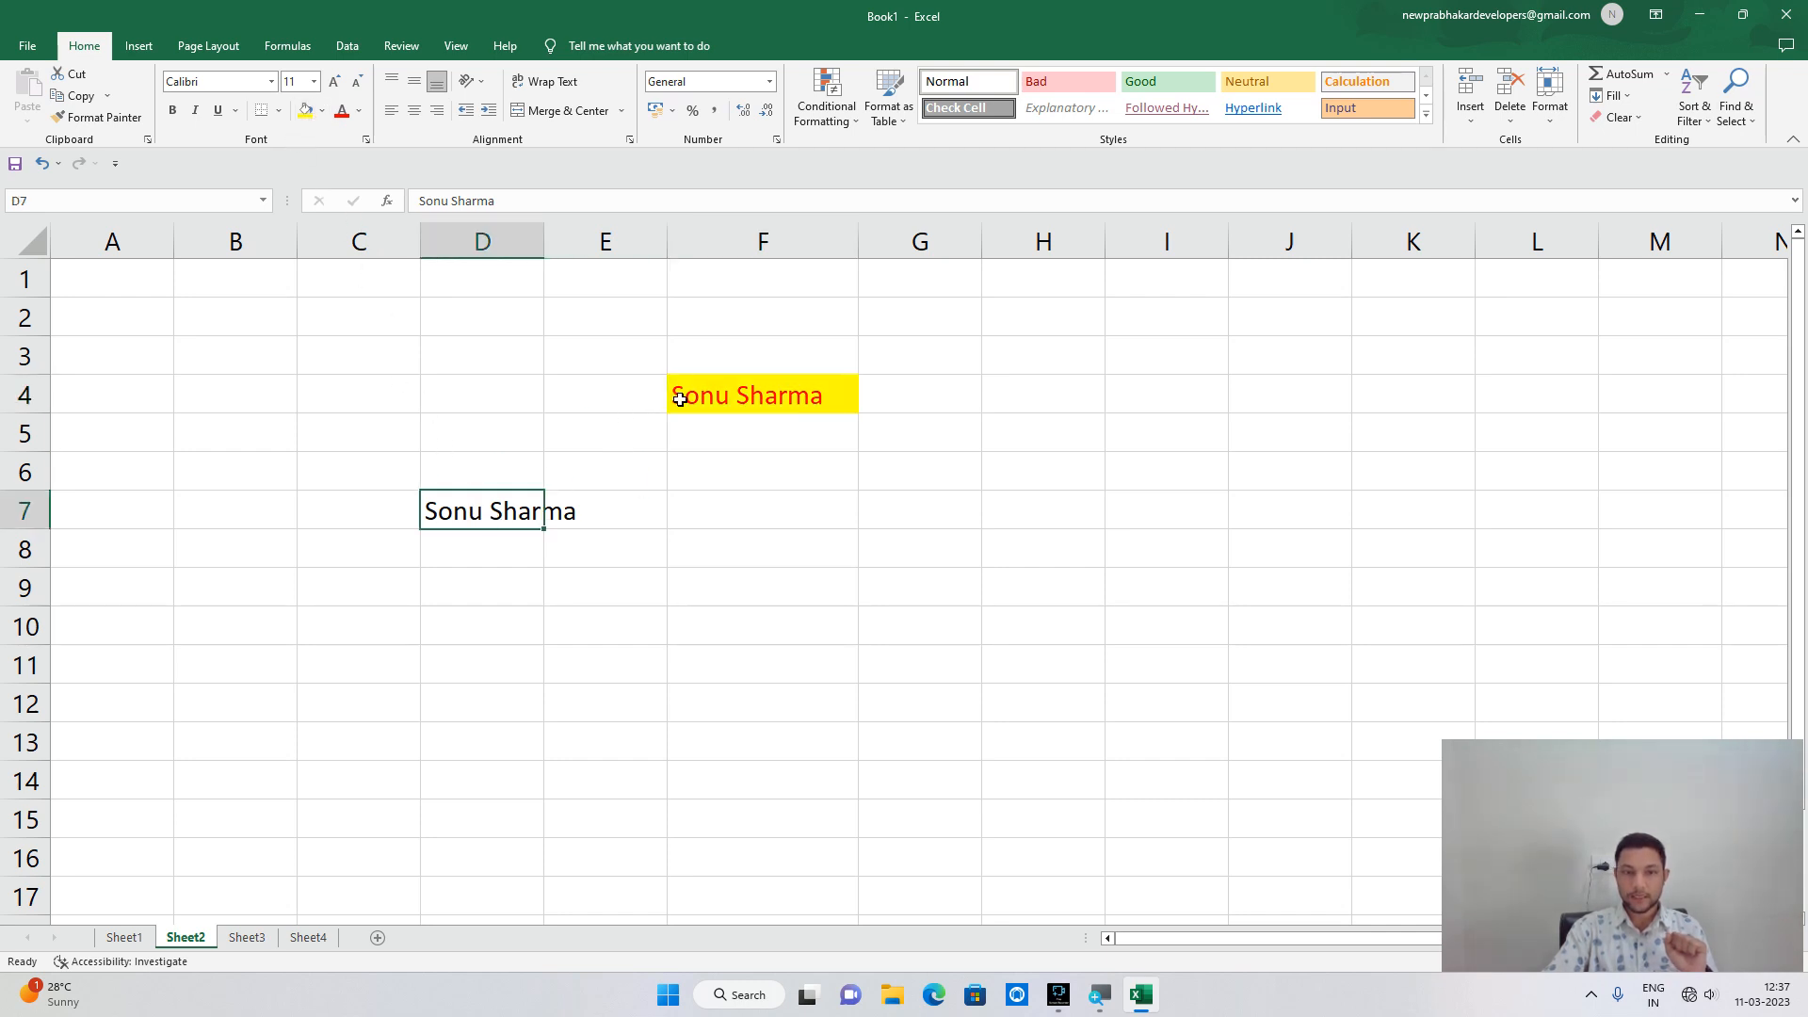
pyautogui.click(680, 400)
pyautogui.click(95, 117)
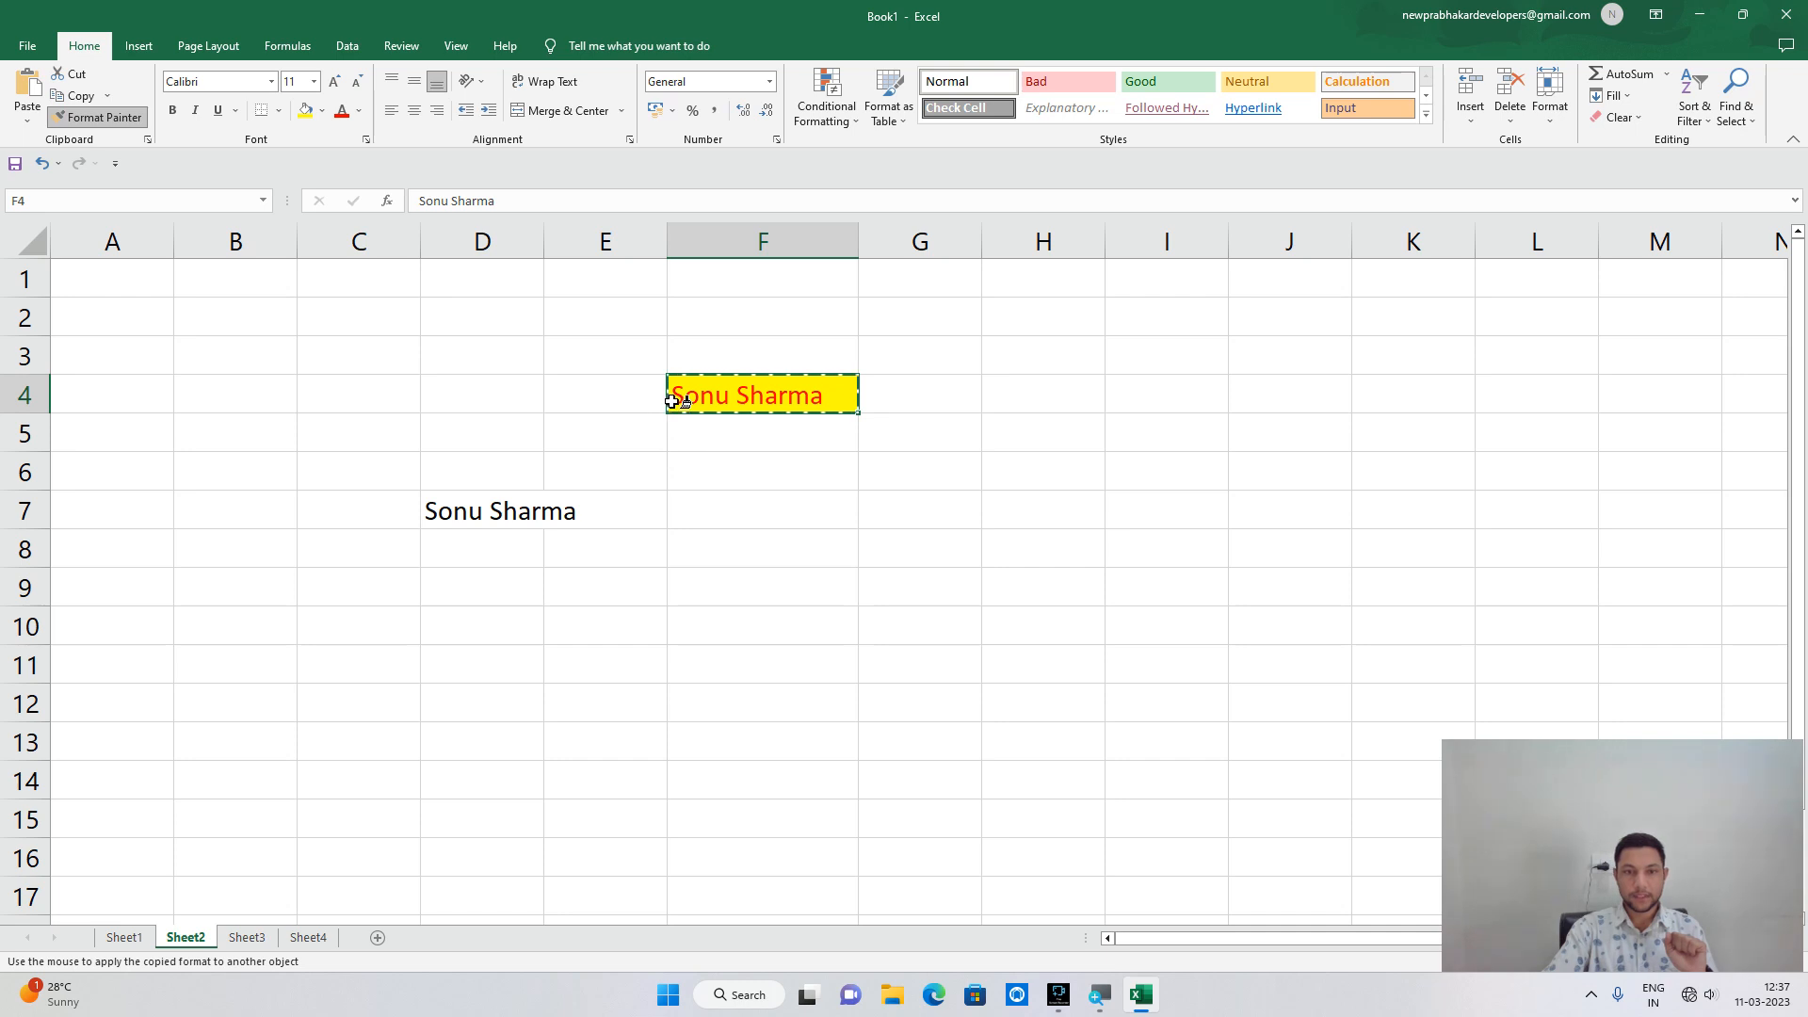
pyautogui.click(438, 513)
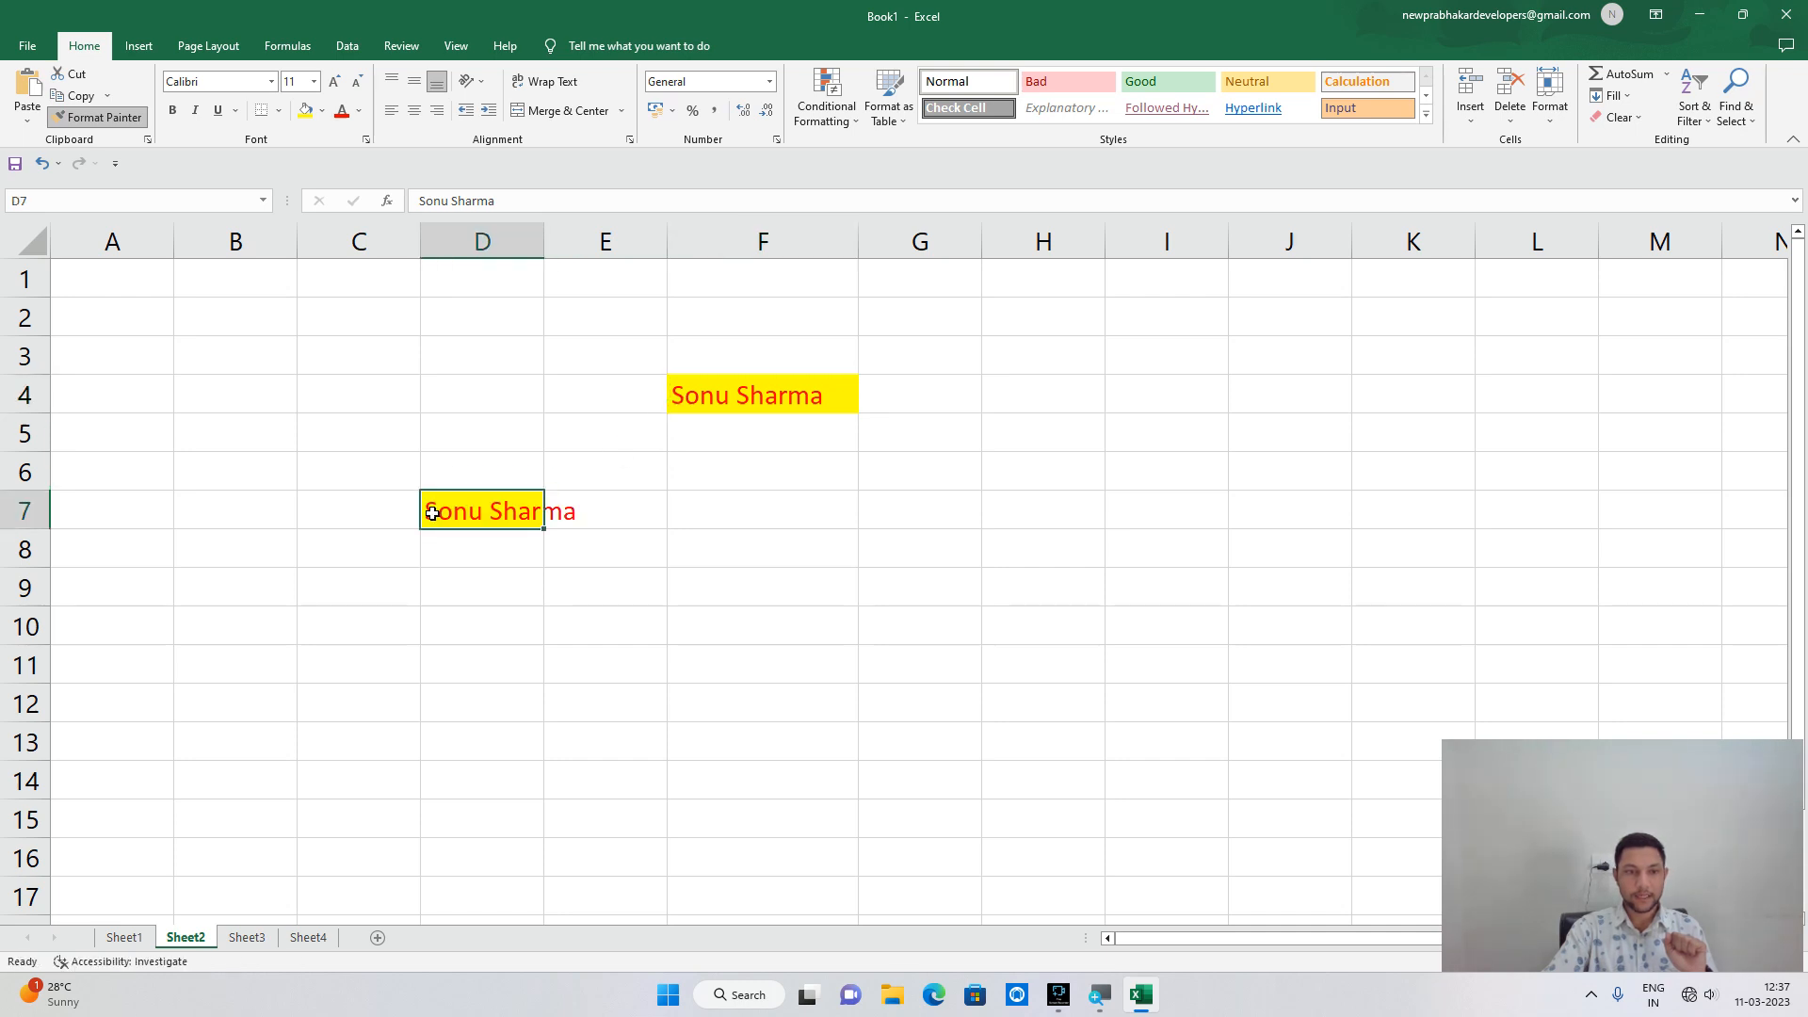
pyautogui.click(664, 571)
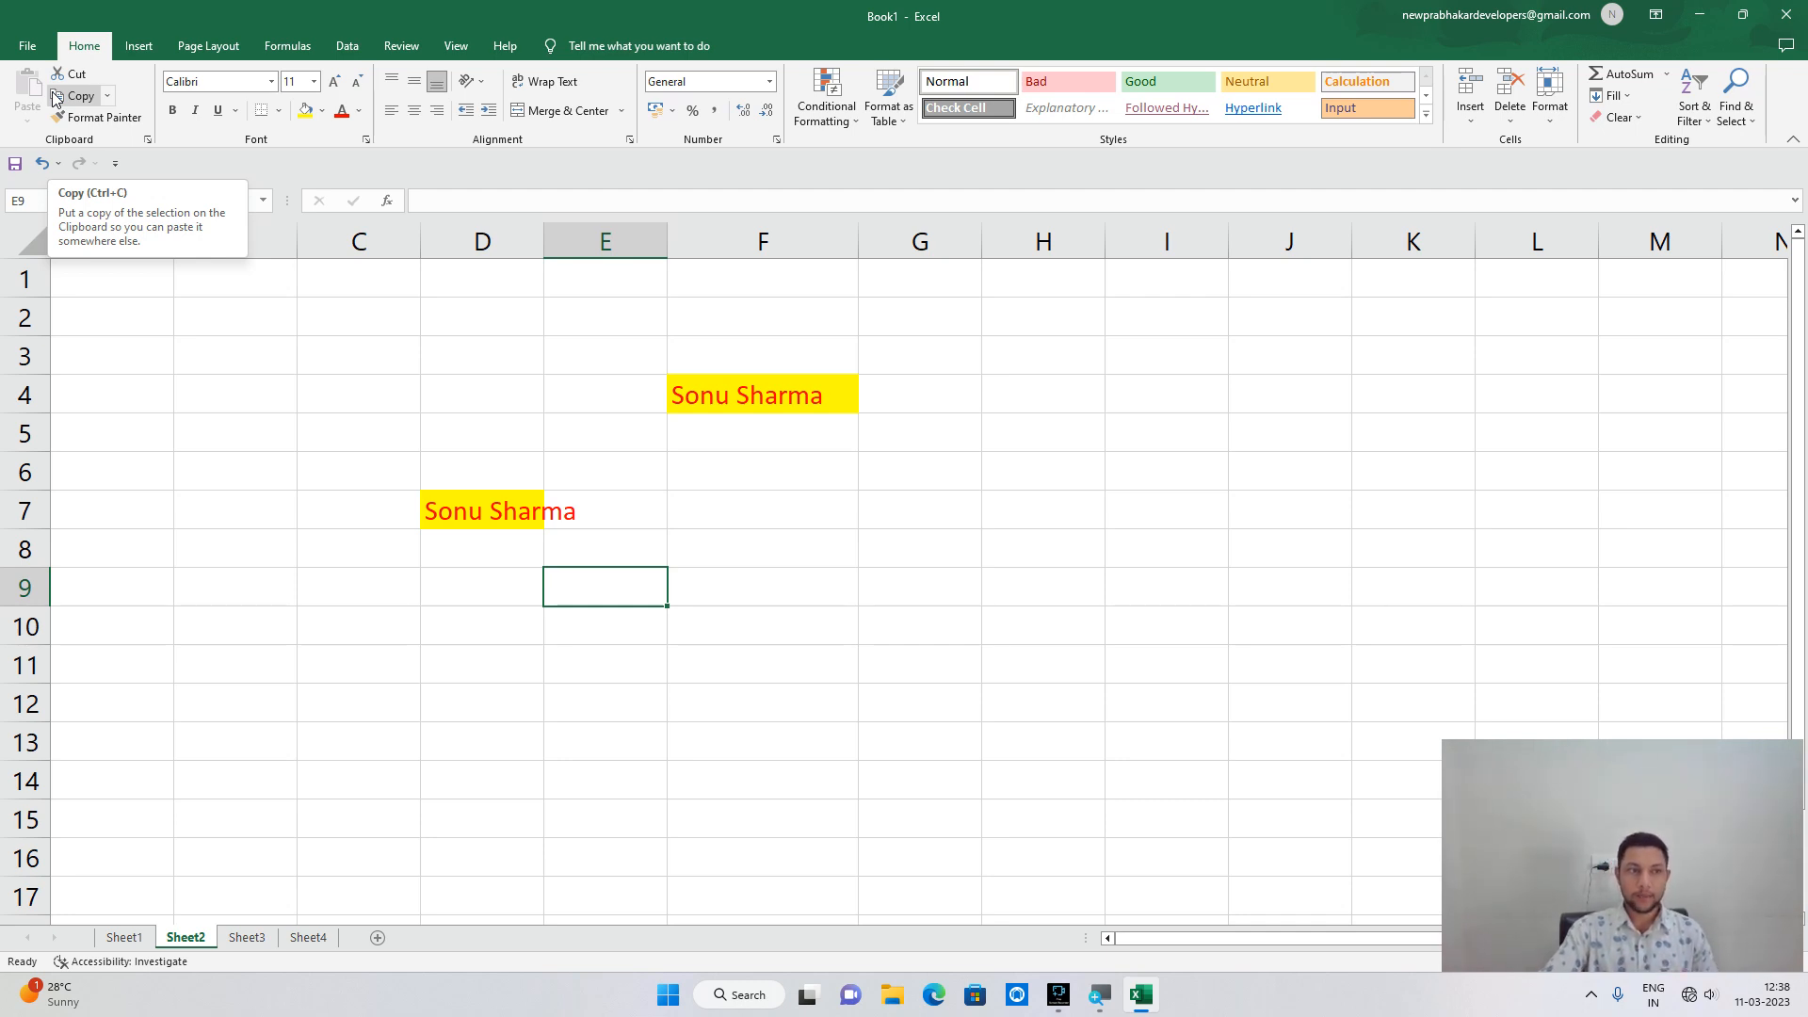
# Enlarge the screen with Windows Magnifier and copy the formatted name in F4.
pyautogui.click(1099, 996)
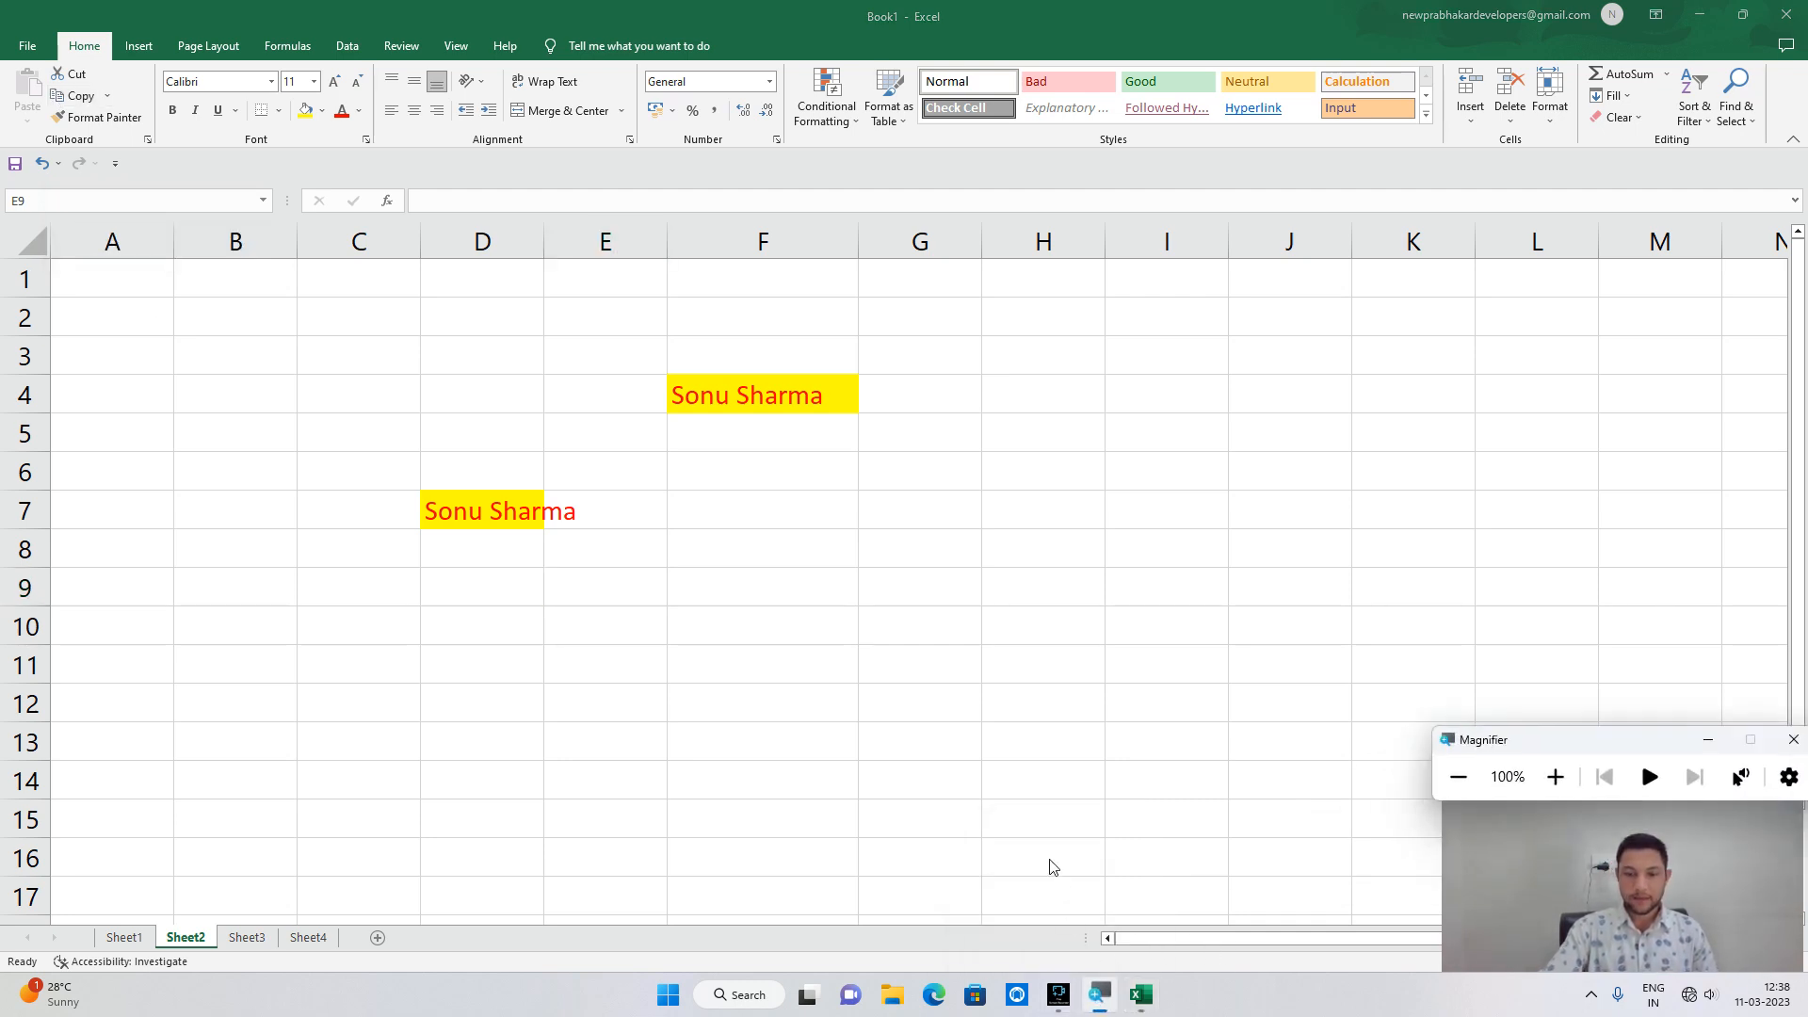
pyautogui.click(1554, 777)
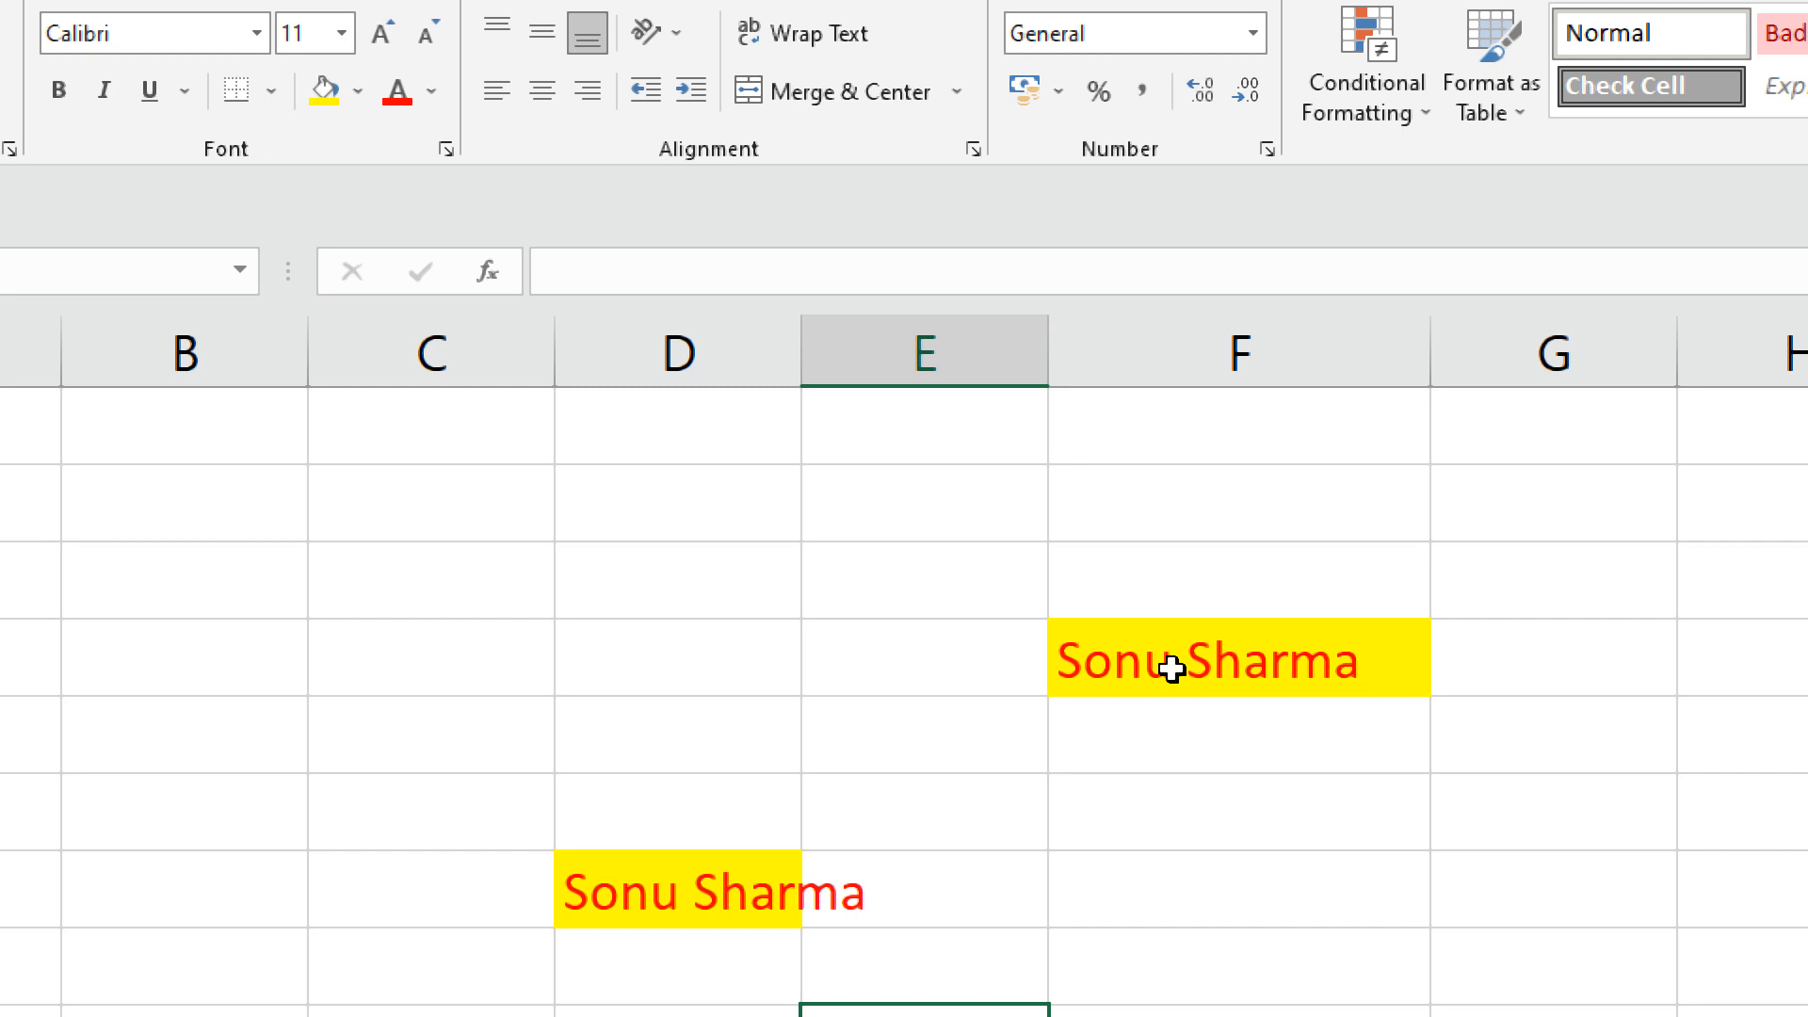
pyautogui.click(1171, 668)
pyautogui.hotkey('ctrl', 'c')
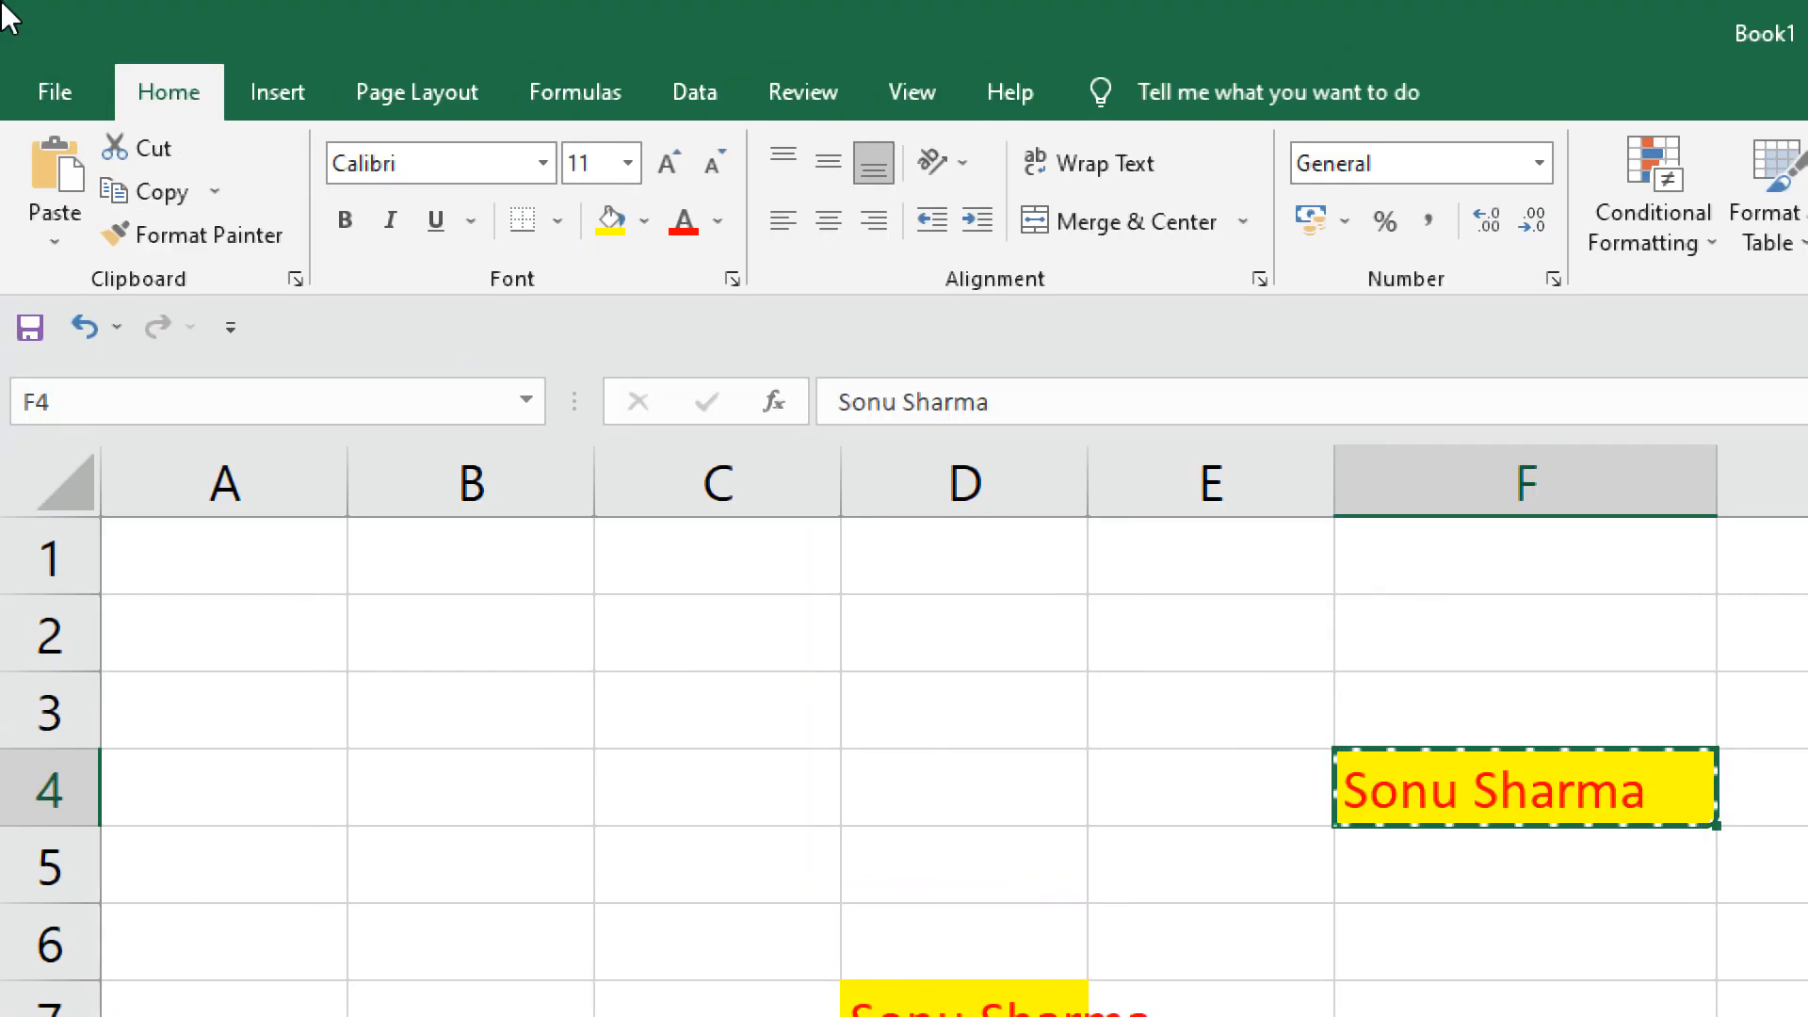
# Try a Paste gallery option, dismiss the clipboard warning, and bring up the paste choices.
pyautogui.click(53, 243)
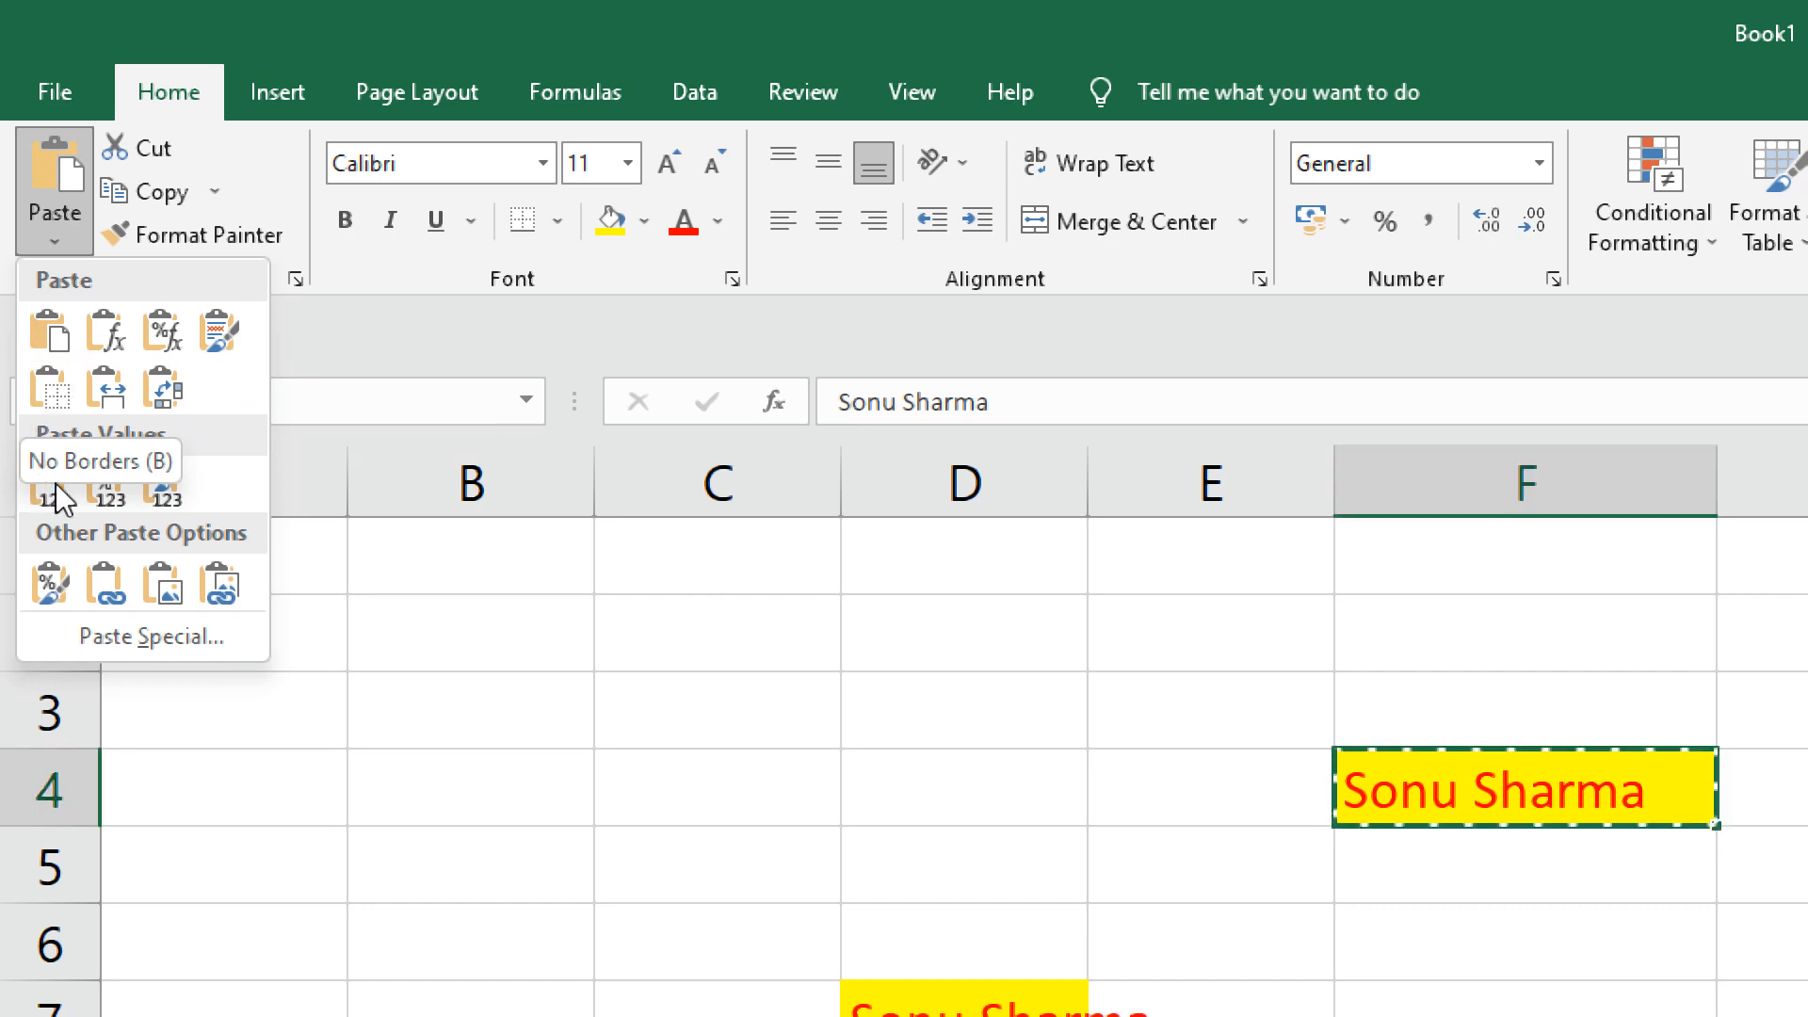
pyautogui.click(49, 593)
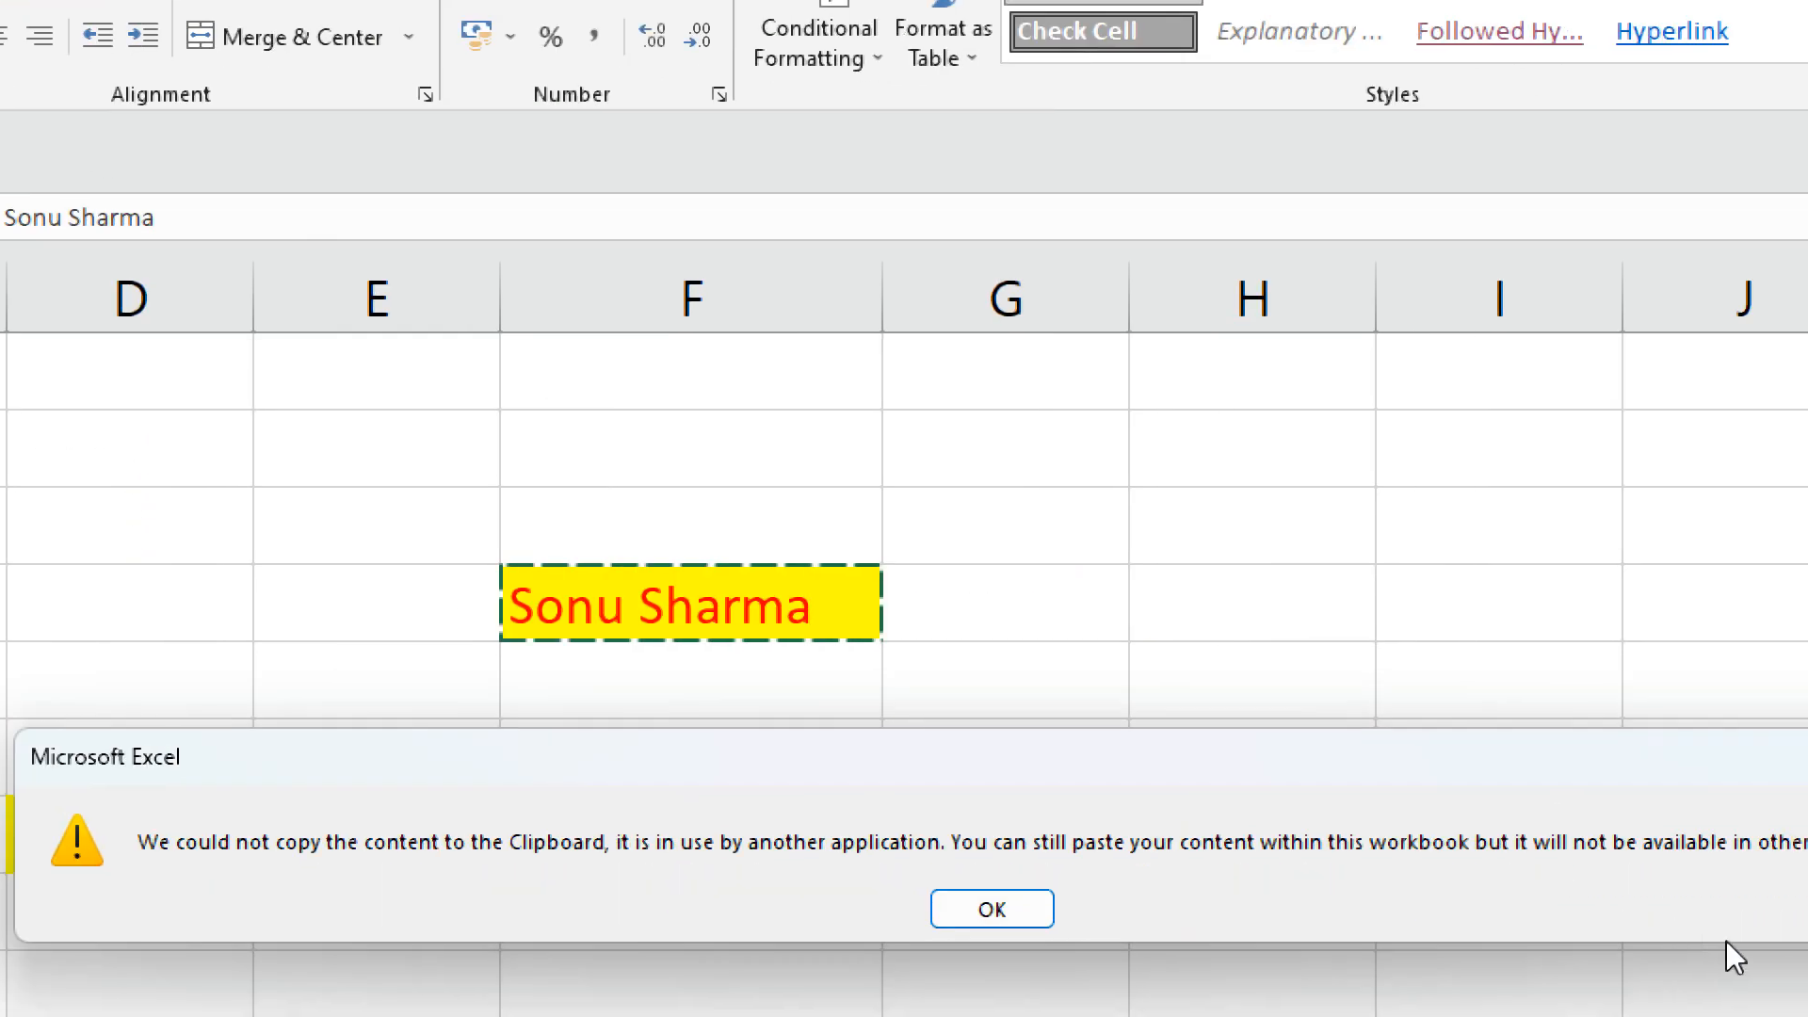
pyautogui.click(979, 902)
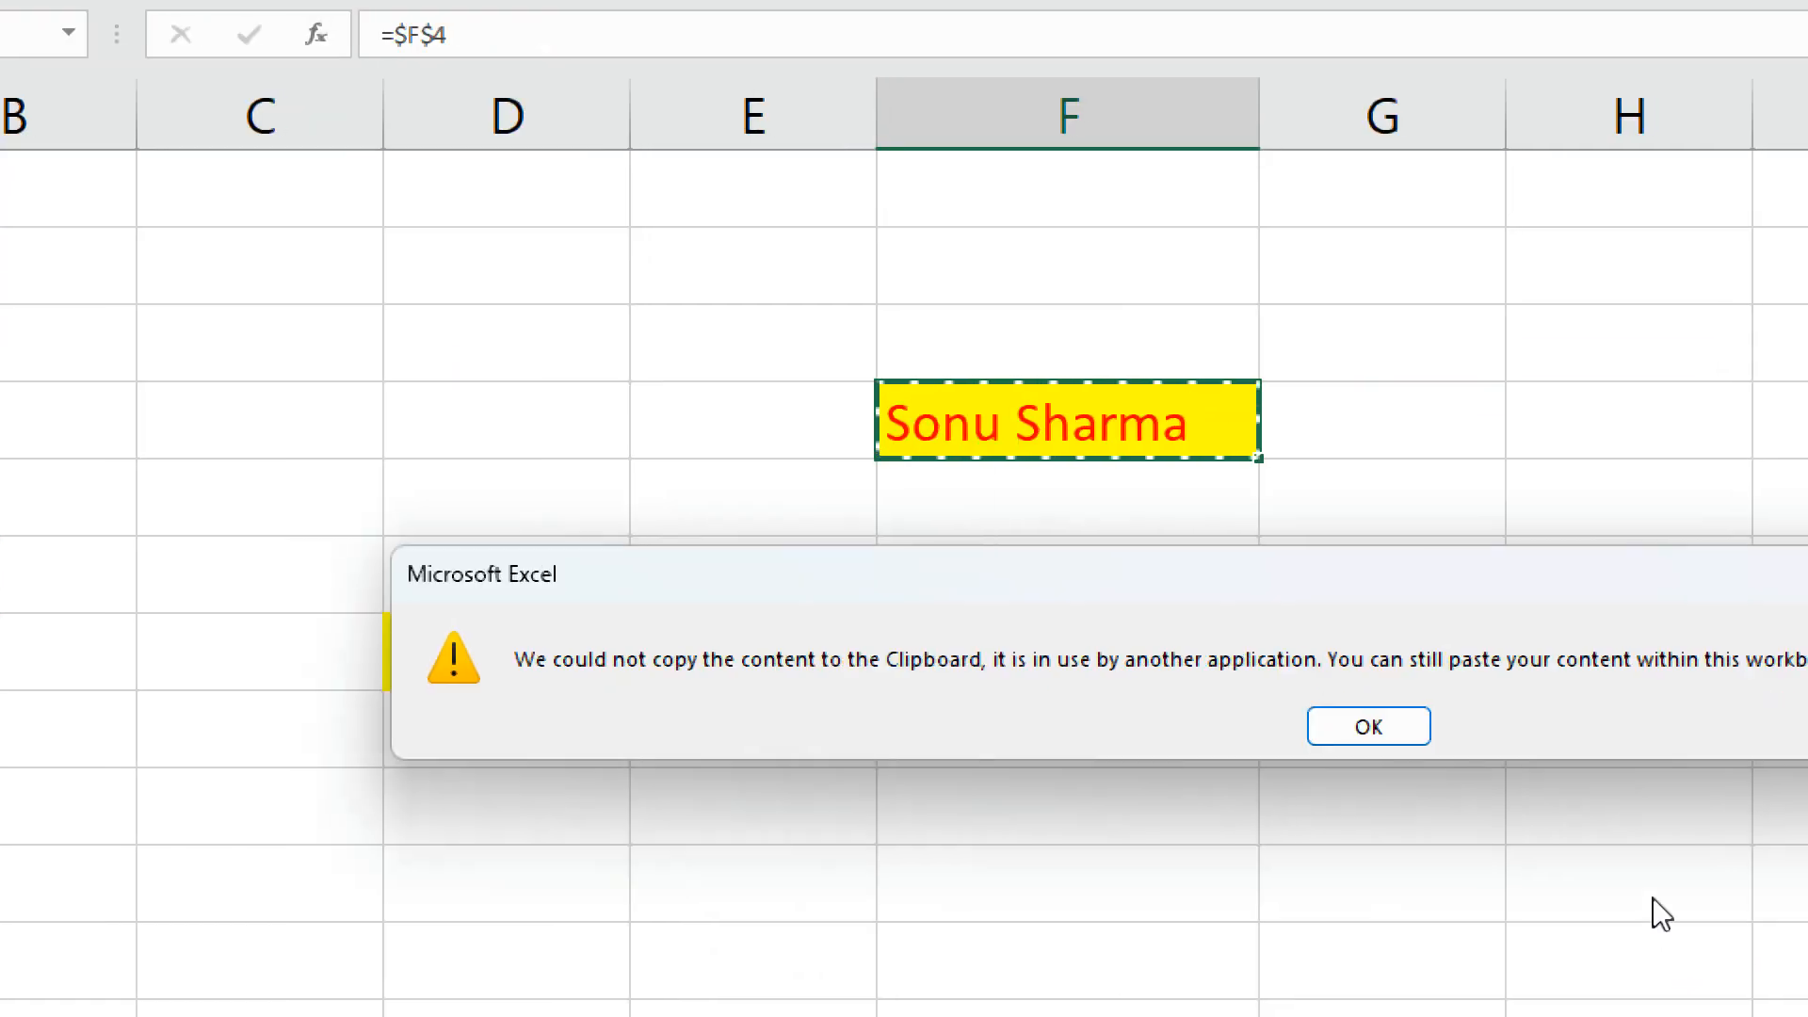
pyautogui.click(1390, 726)
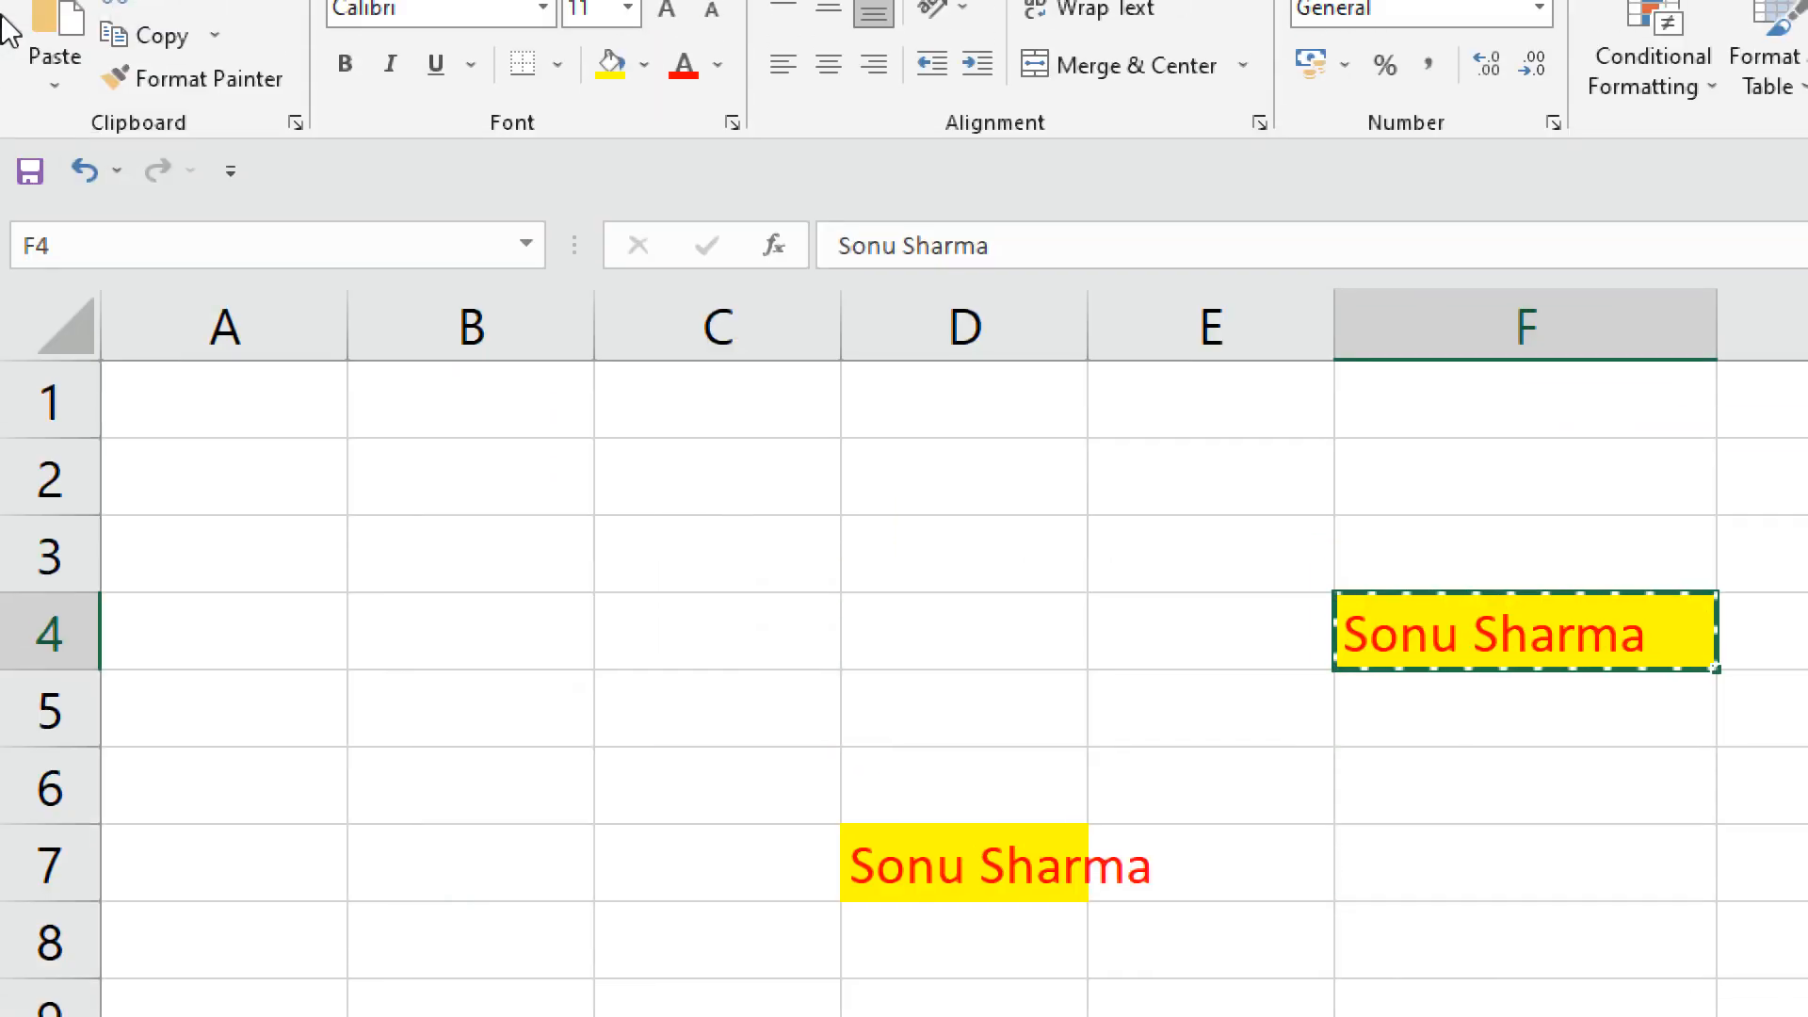
pyautogui.click(52, 96)
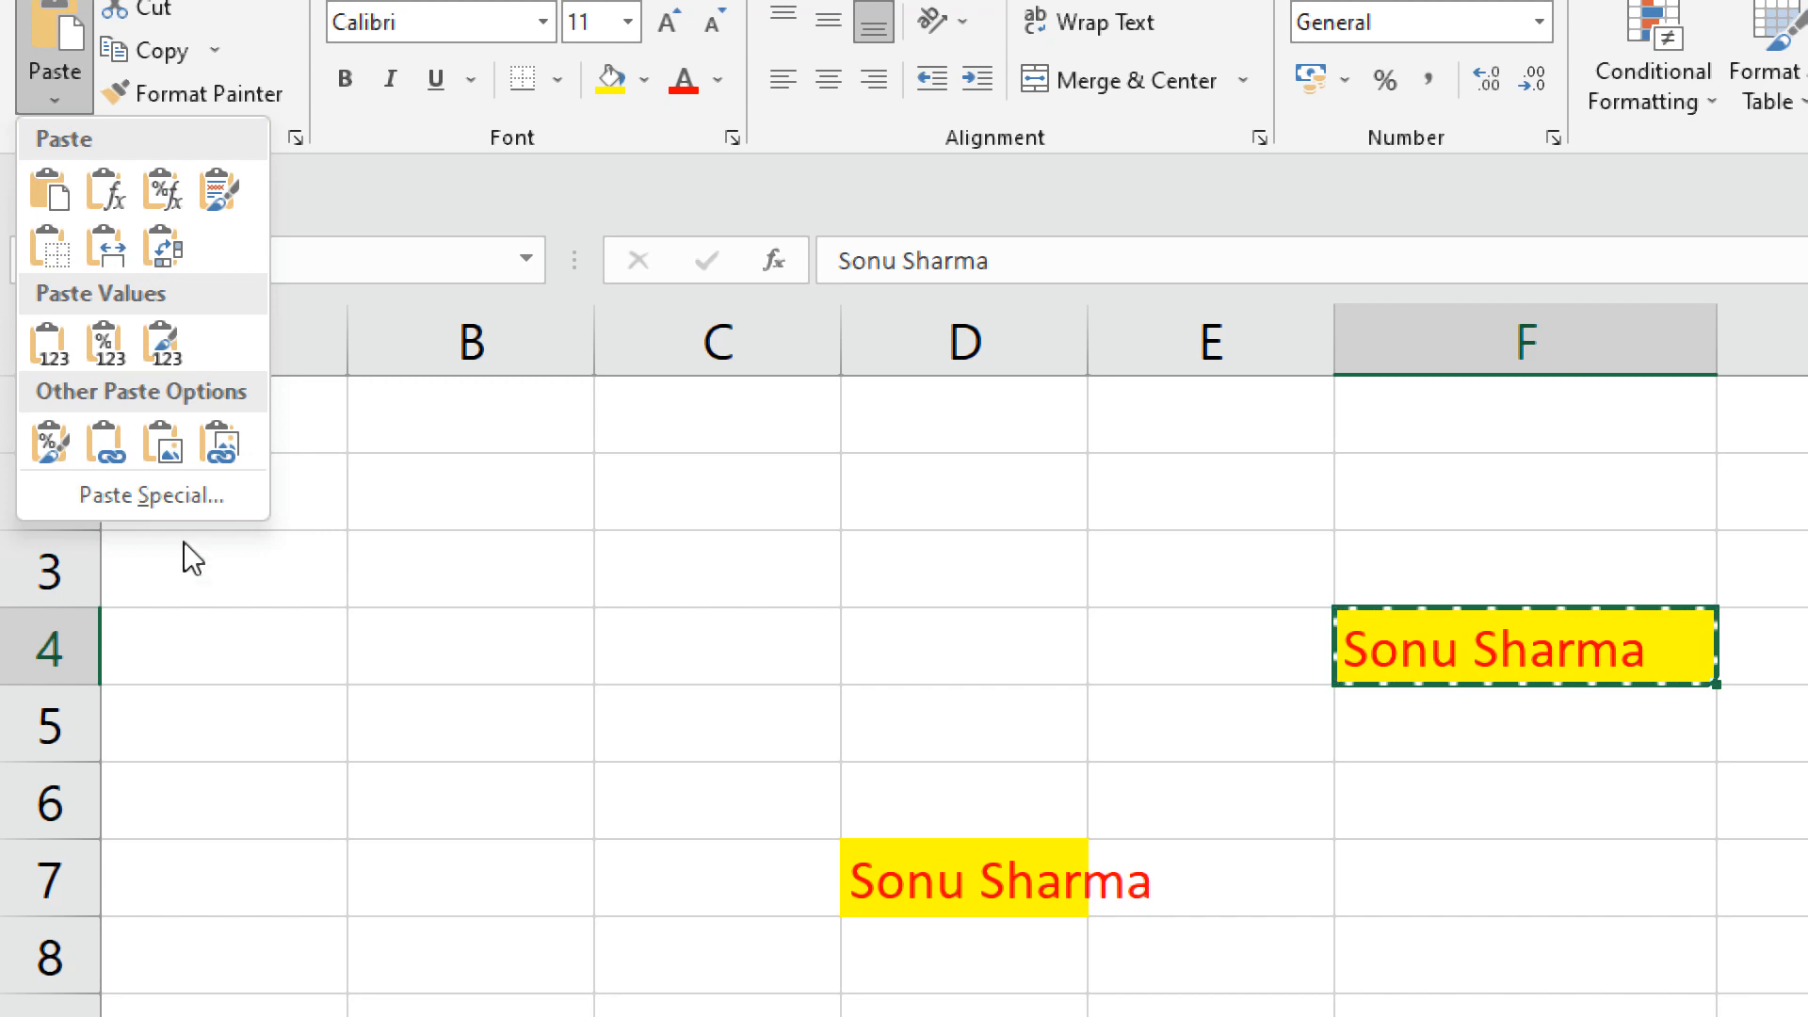
# Preview Formulas and Values in Paste Special without pasting, then paste F4's name into G6.
pyautogui.click(206, 500)
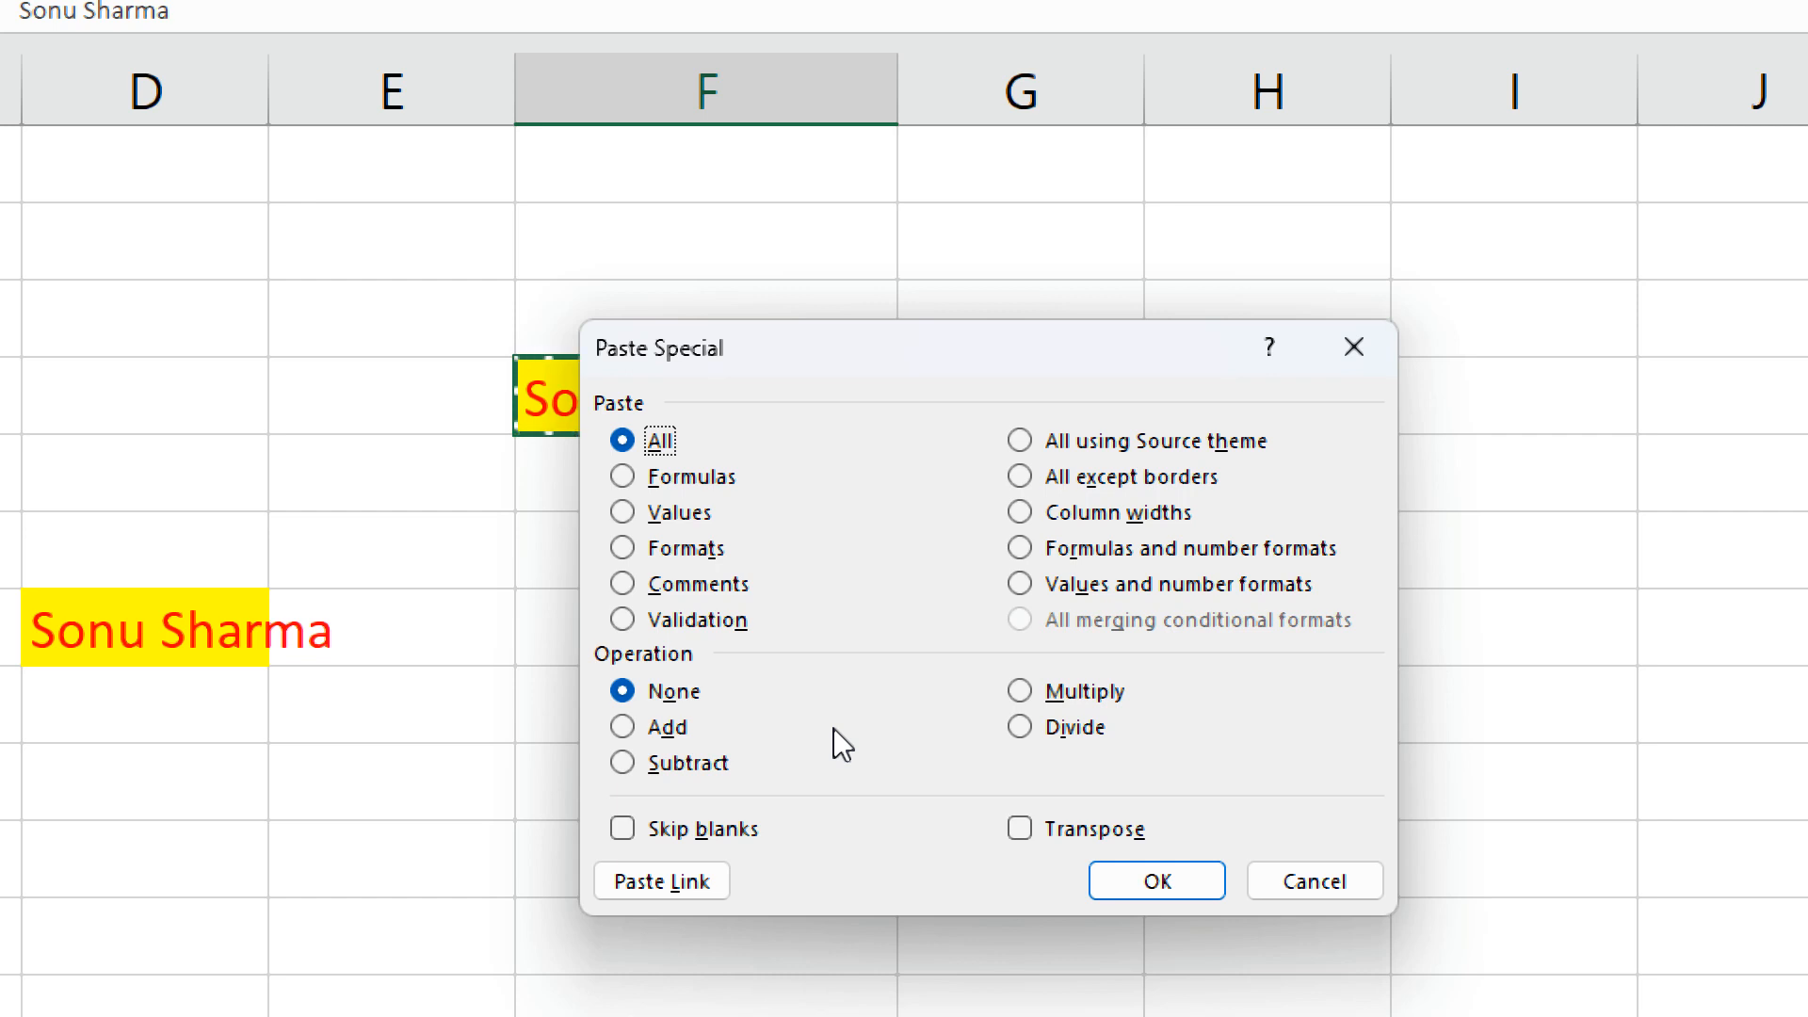
pyautogui.click(621, 478)
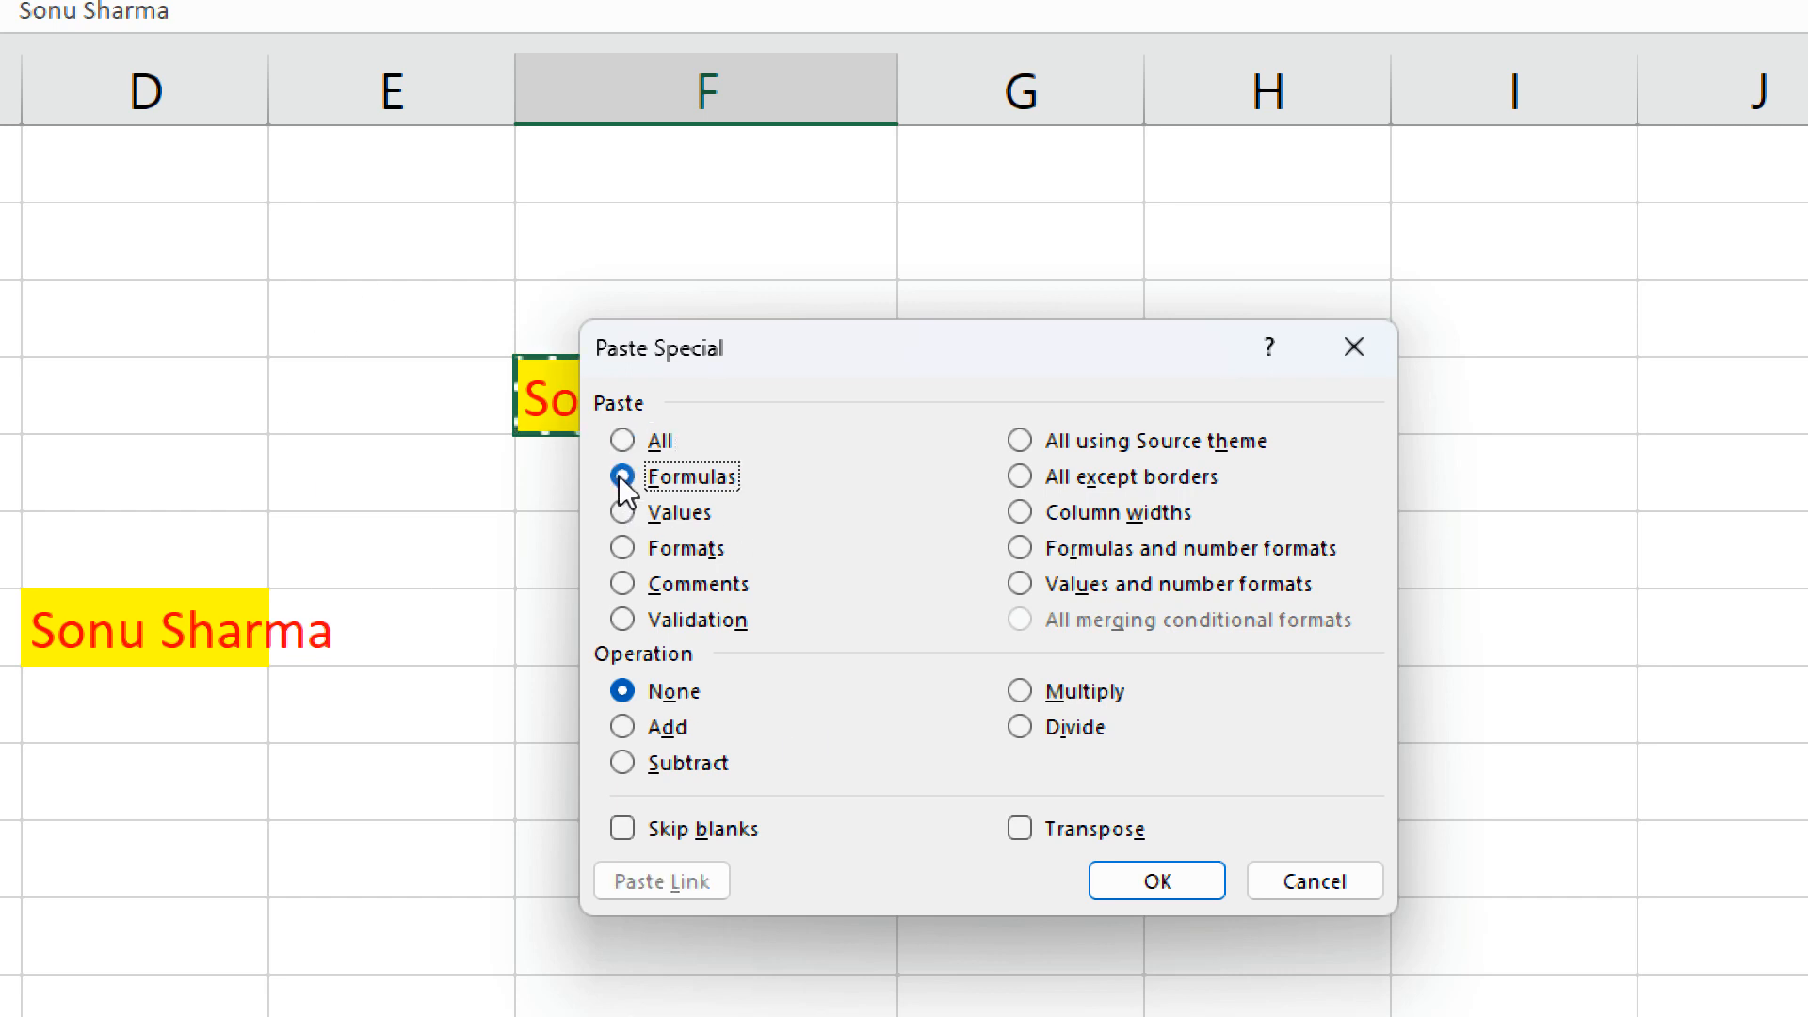
pyautogui.click(621, 513)
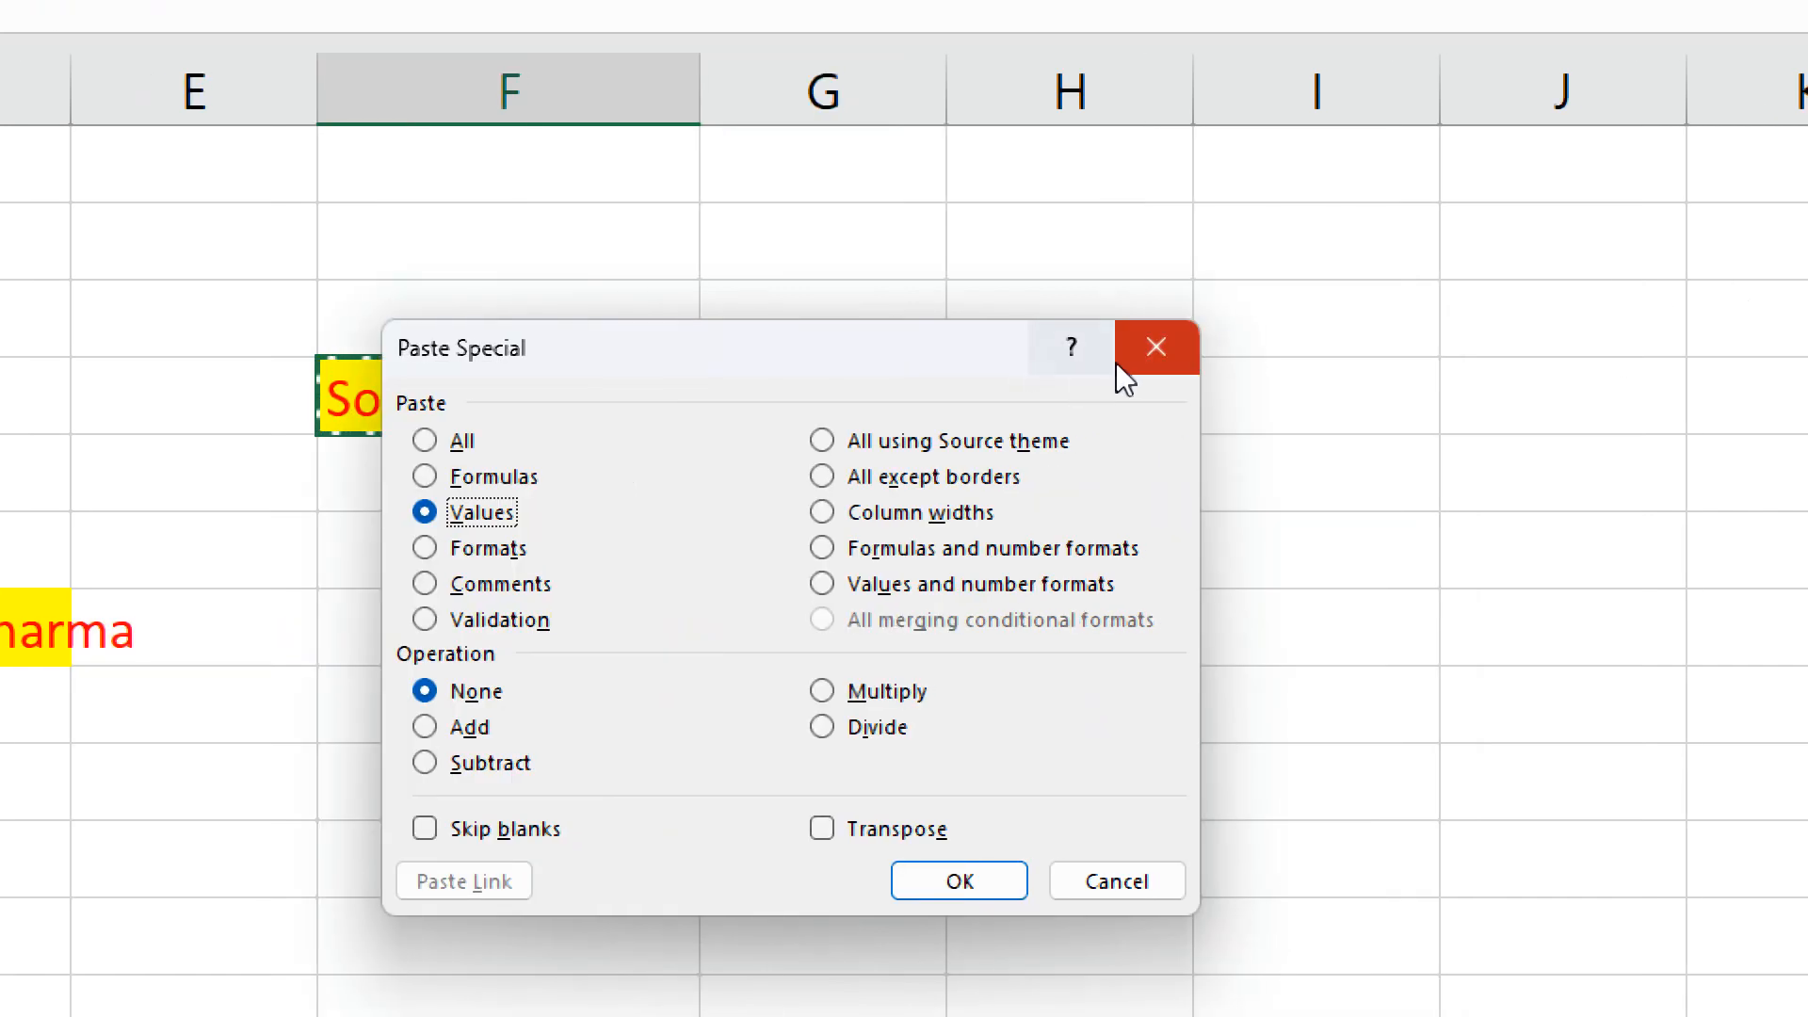
pyautogui.click(1356, 353)
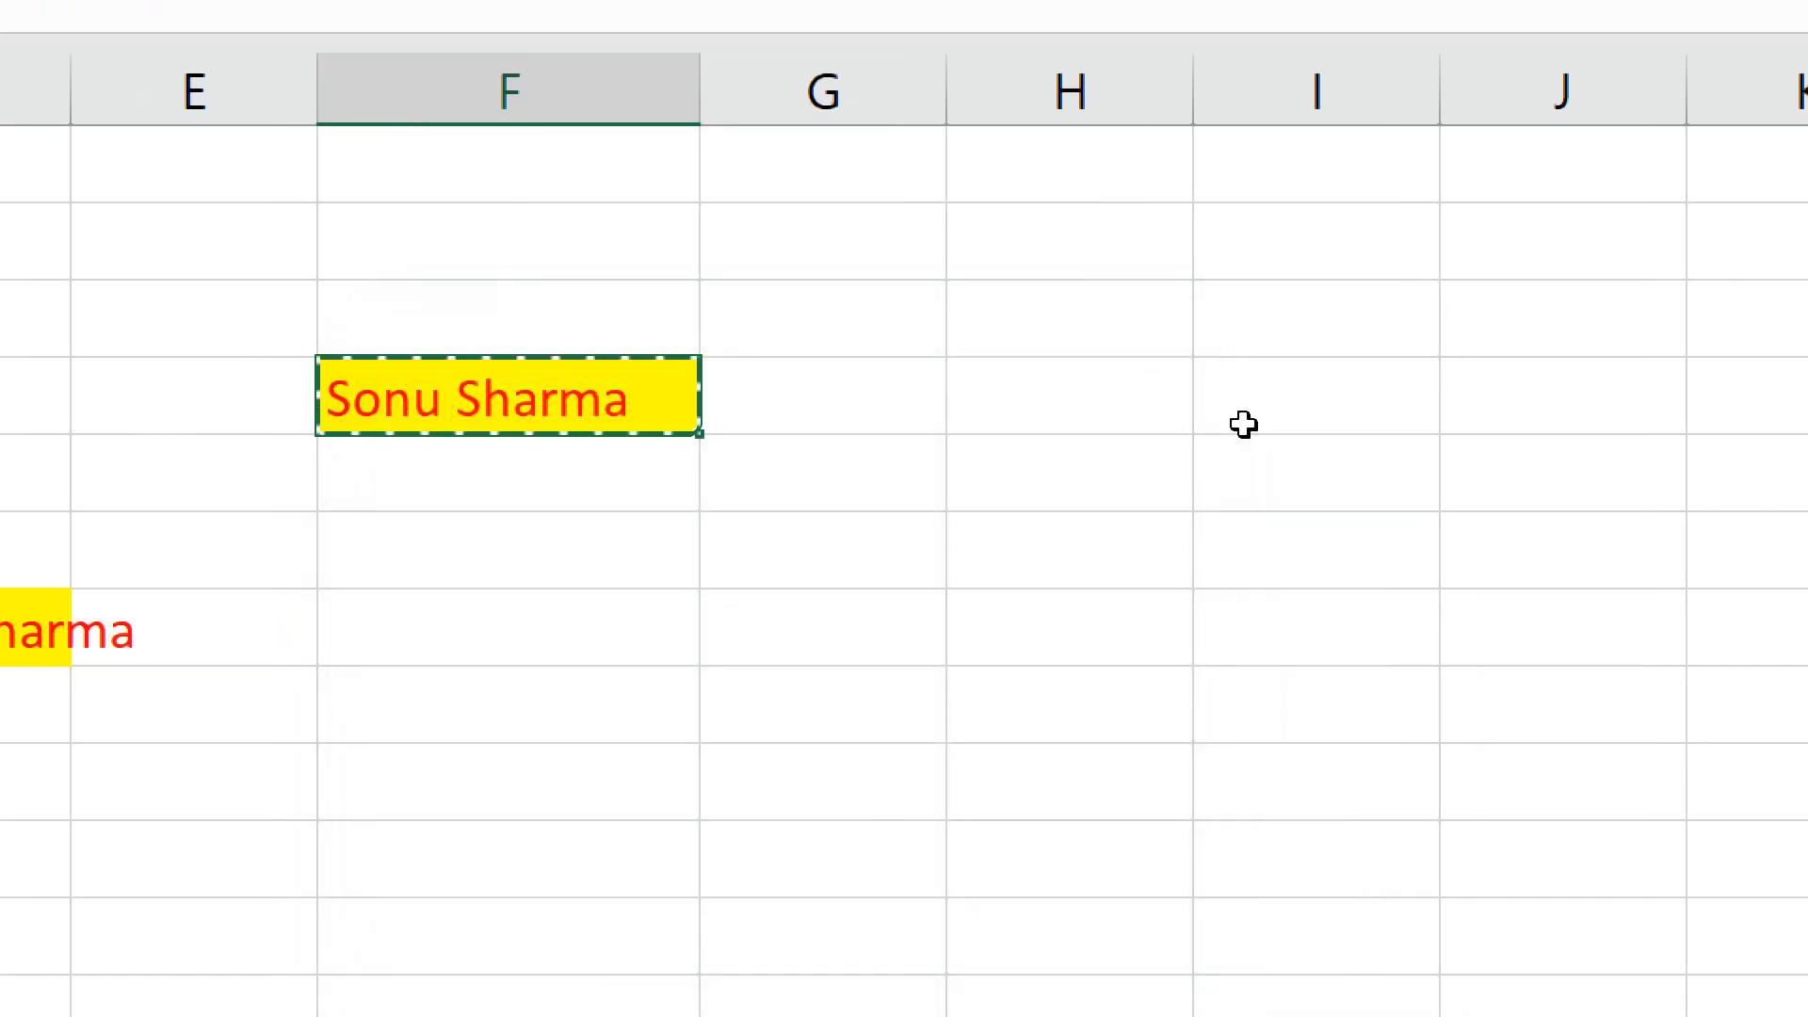
pyautogui.click(870, 551)
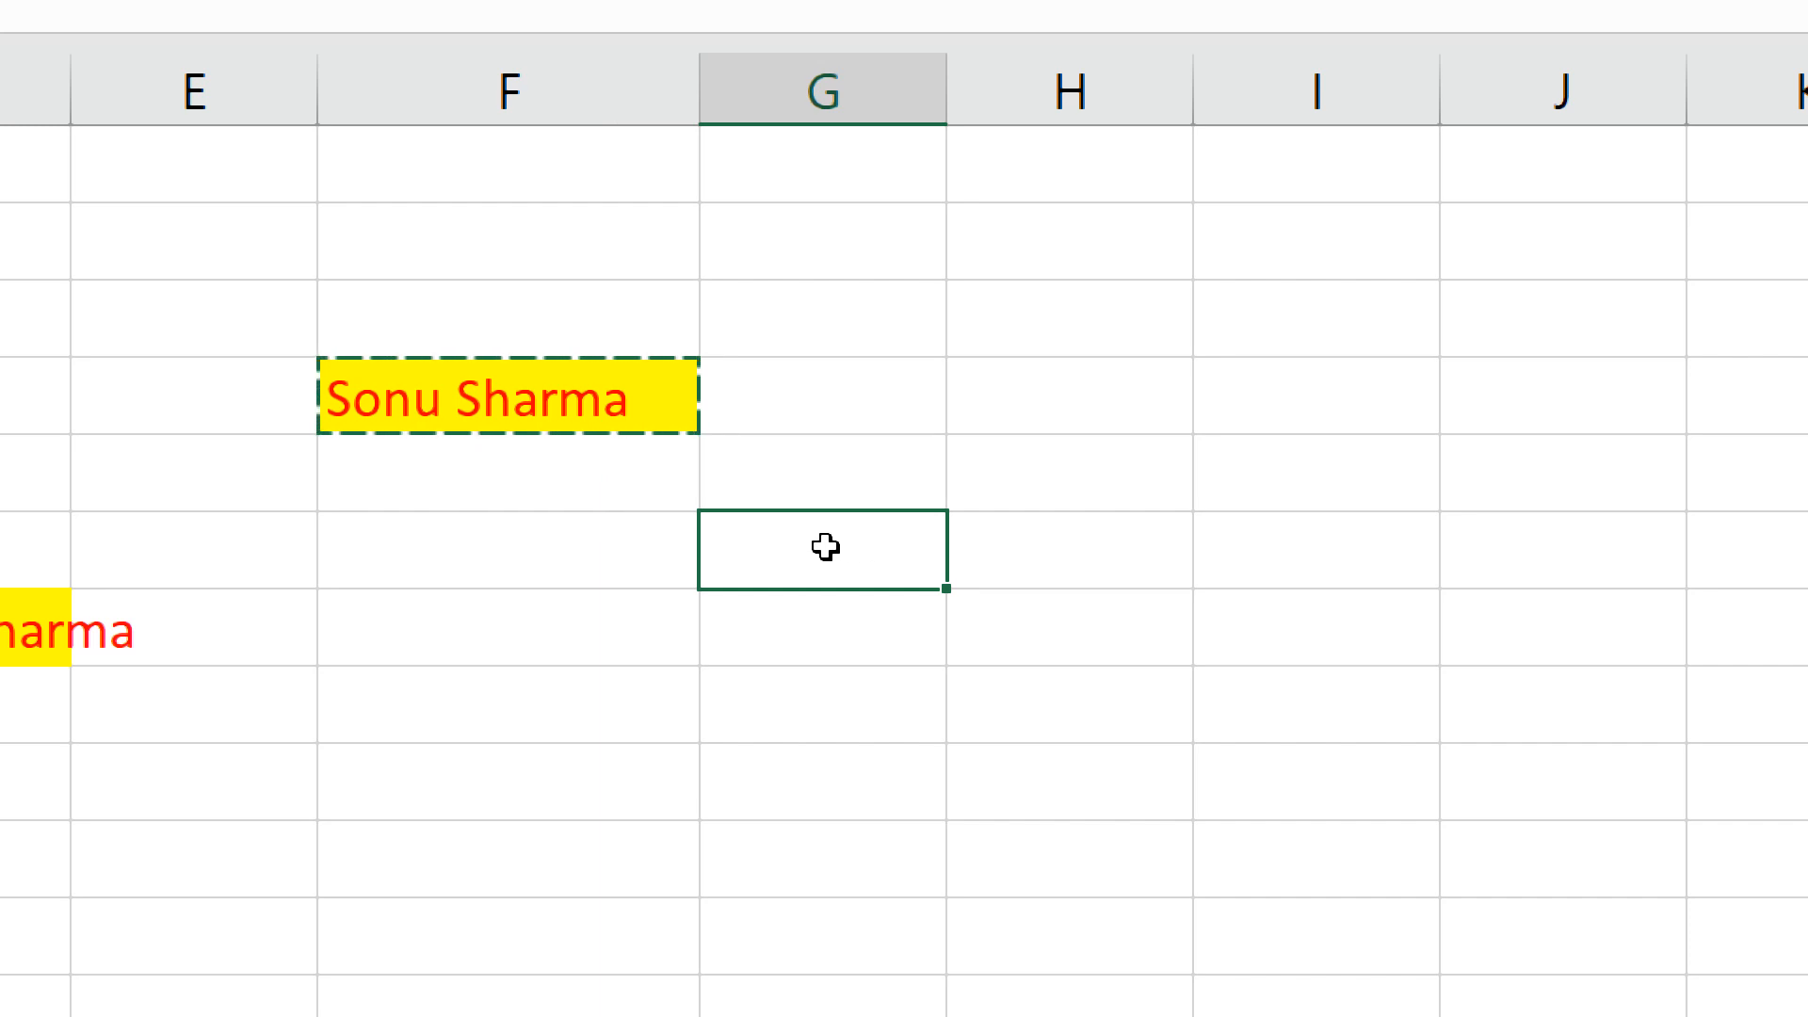
pyautogui.hotkey('ctrl', 'v')
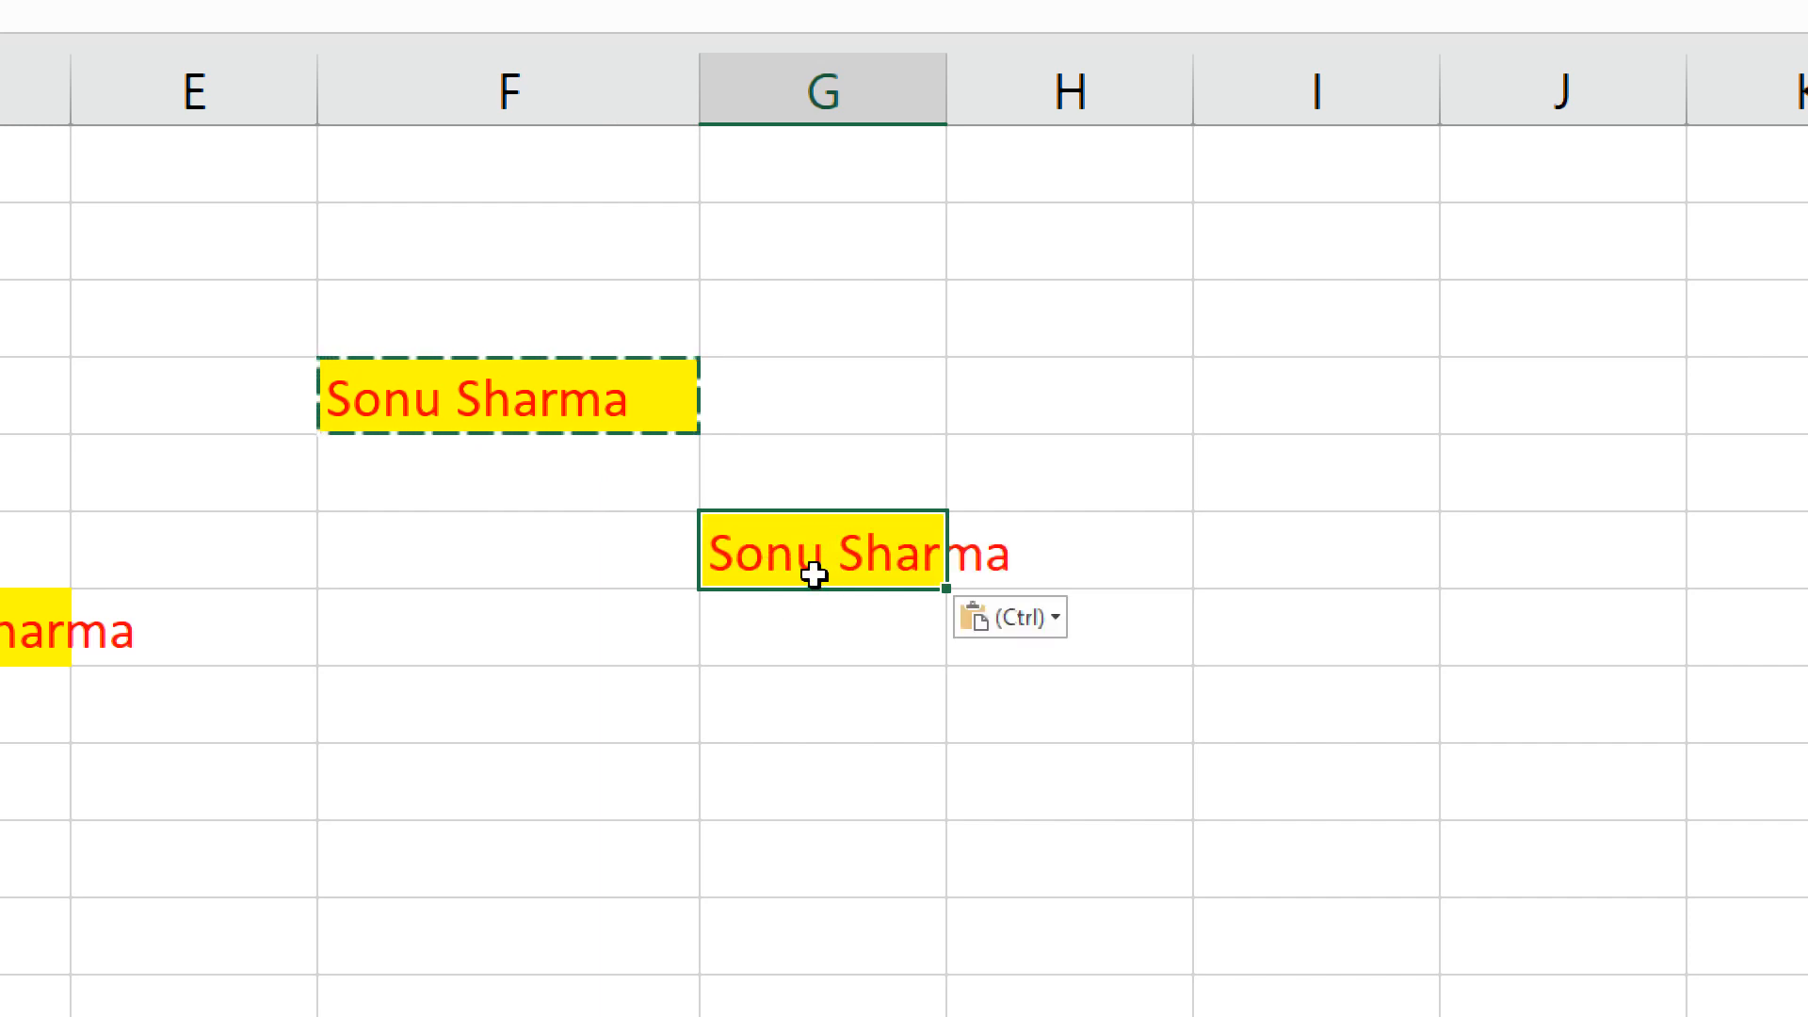
# Switch G6's paste to Values & Source Formatting using the Paste Options tag.
pyautogui.click(1026, 629)
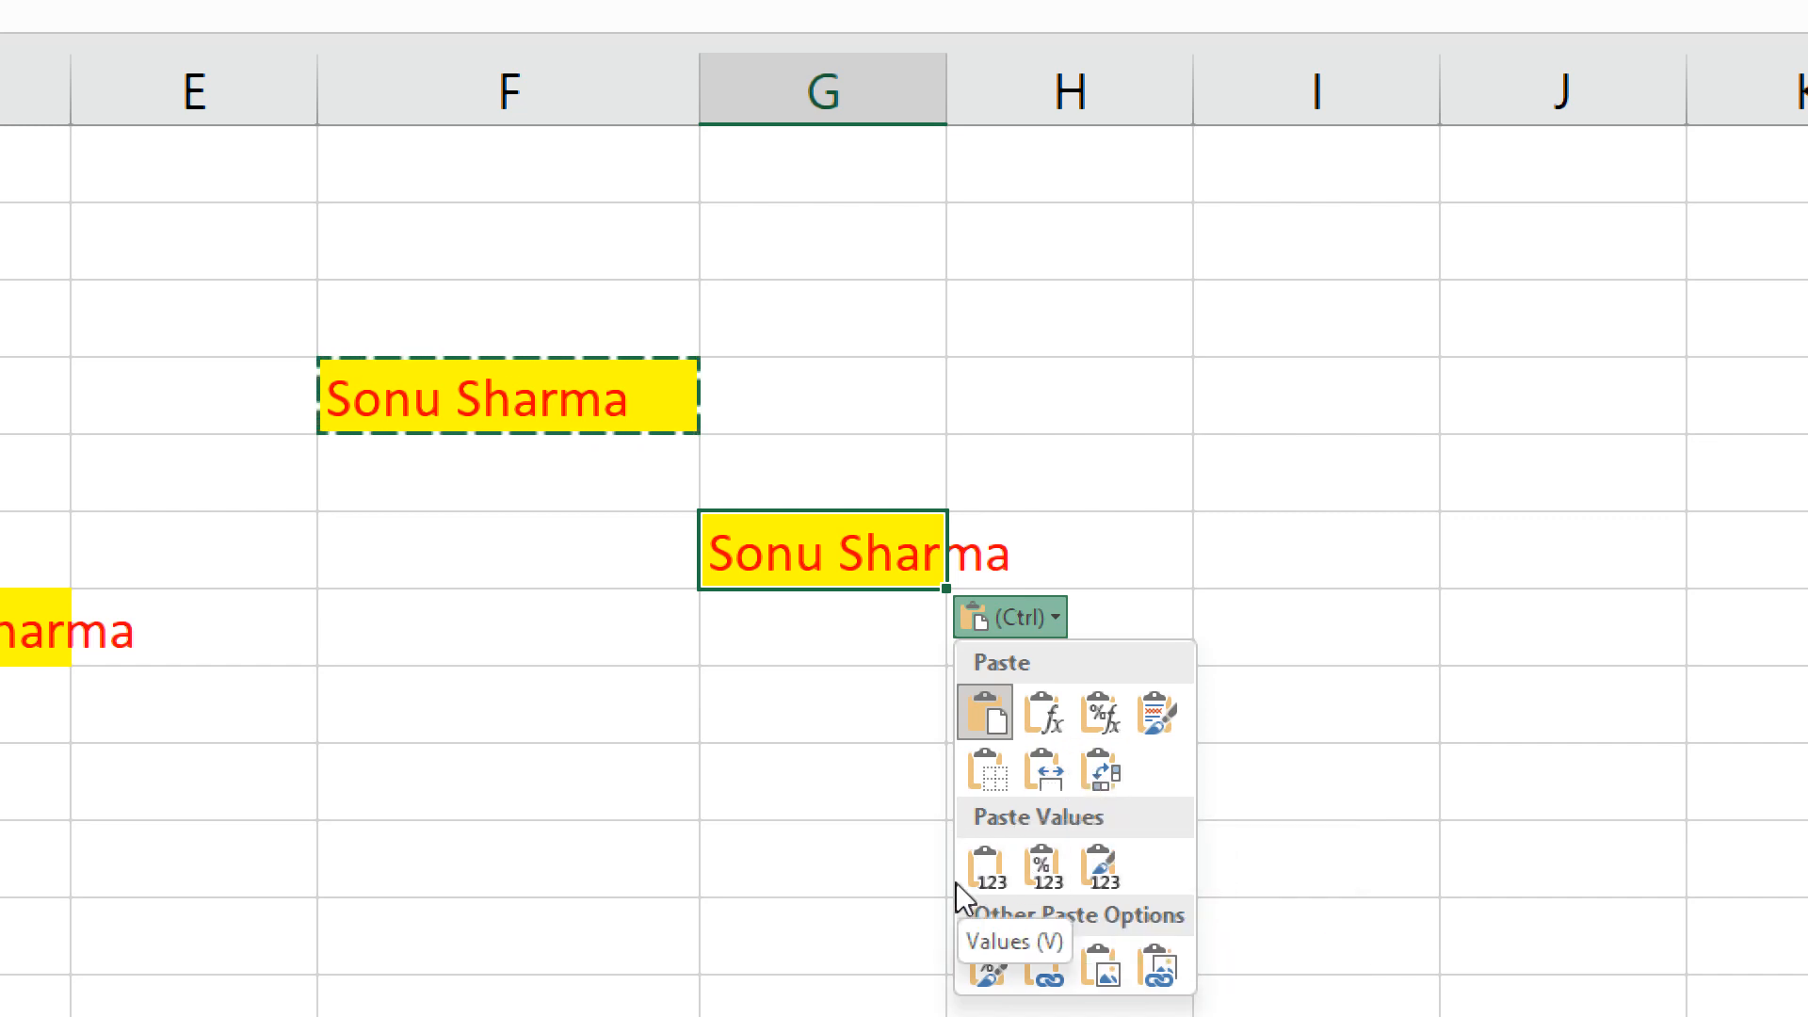
pyautogui.click(1098, 868)
pyautogui.click(848, 500)
# Re-paste G6 as Values through Paste Special, then clear the copy marquee.
pyautogui.click(817, 569)
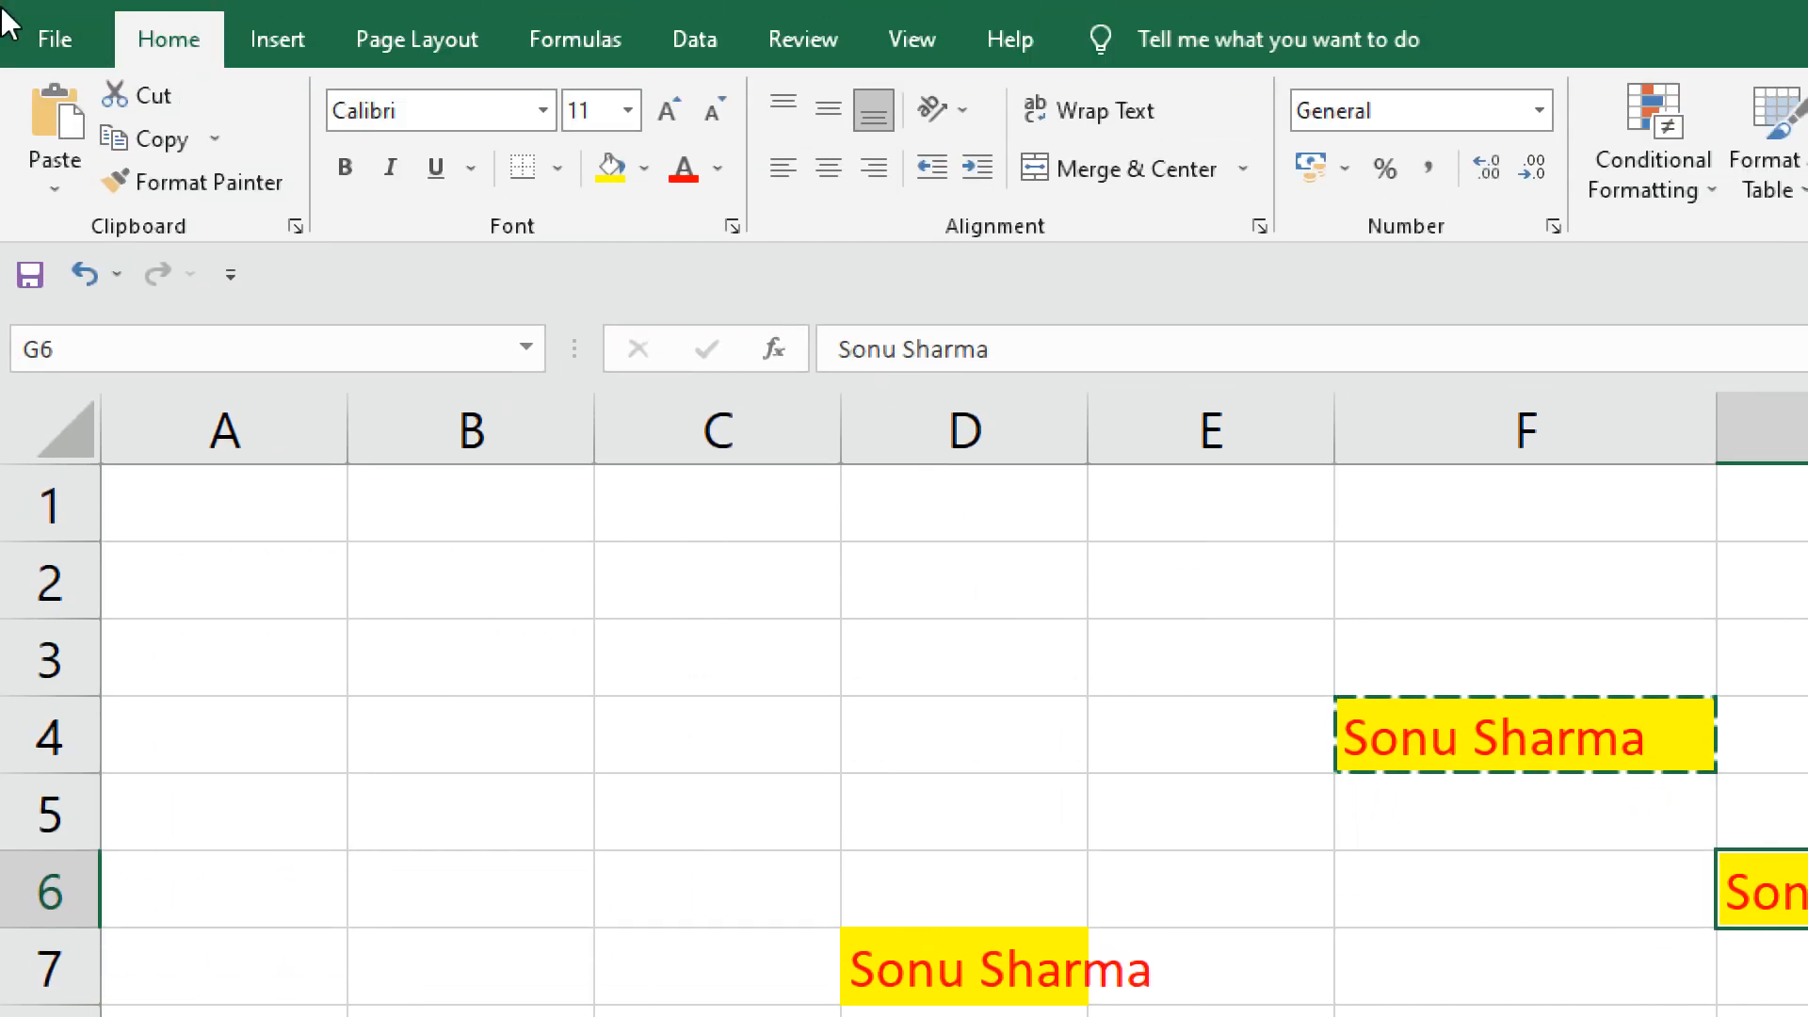
pyautogui.click(62, 190)
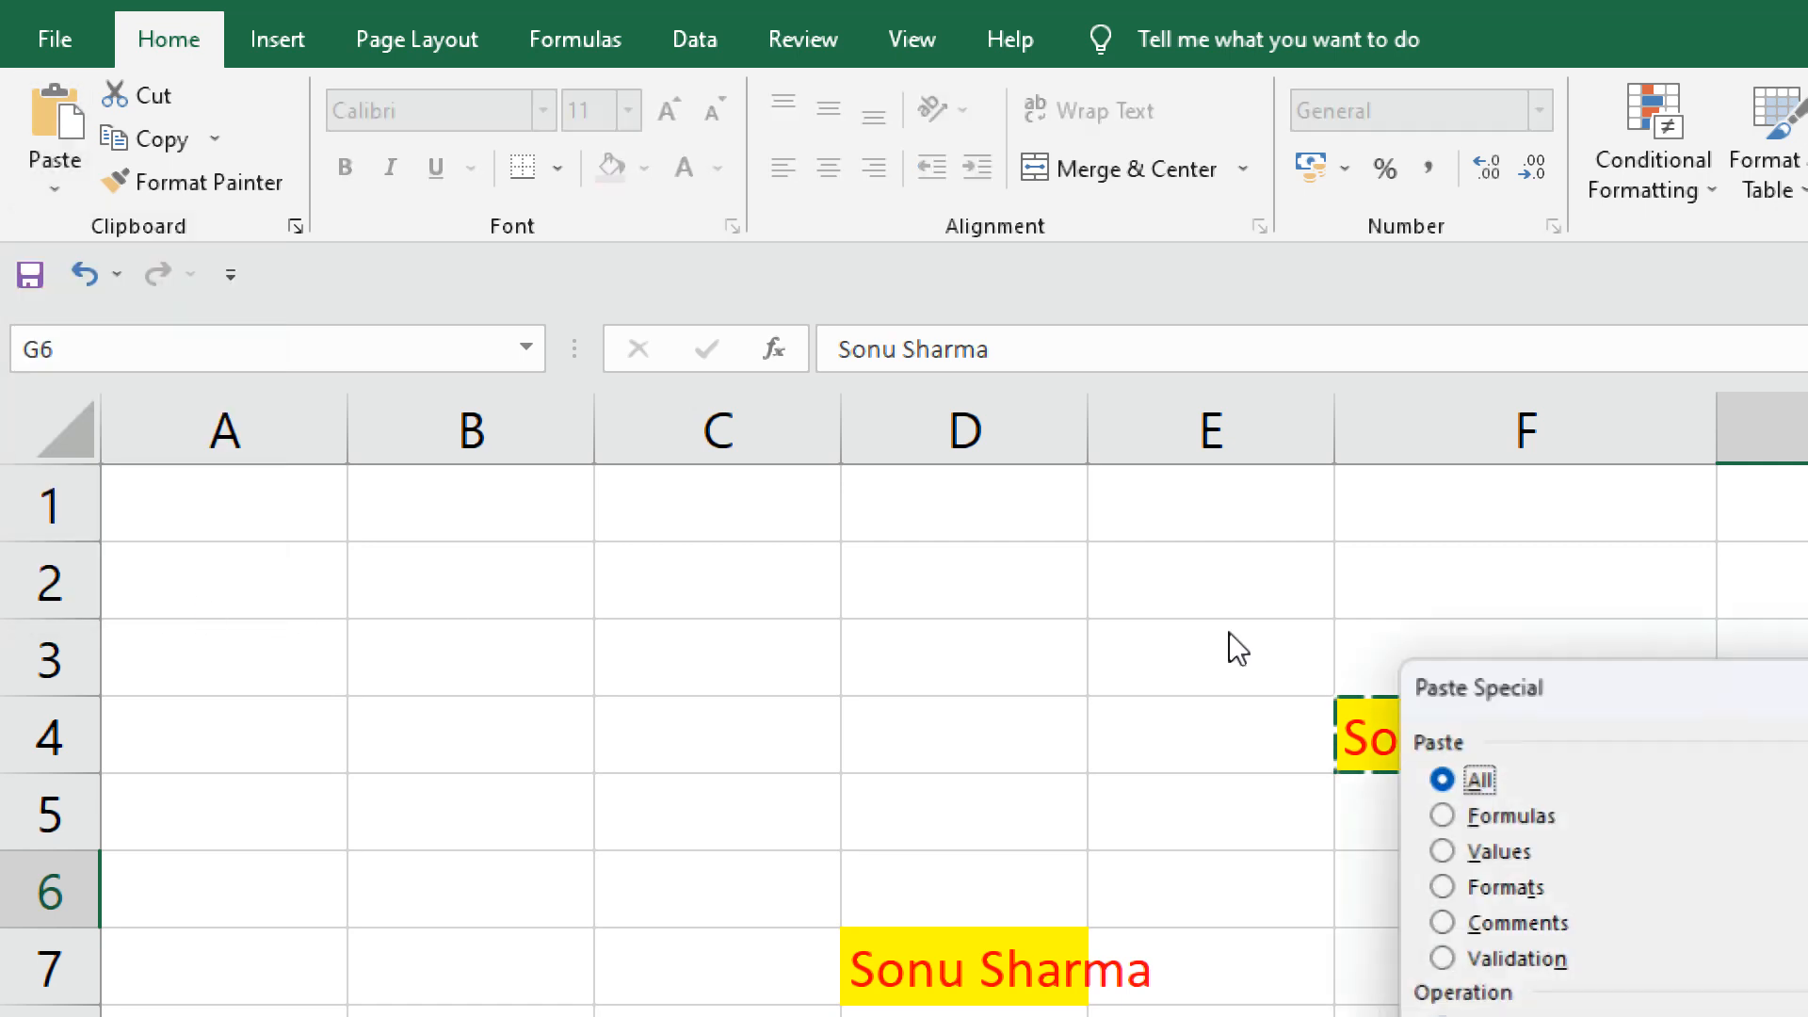
pyautogui.click(1442, 851)
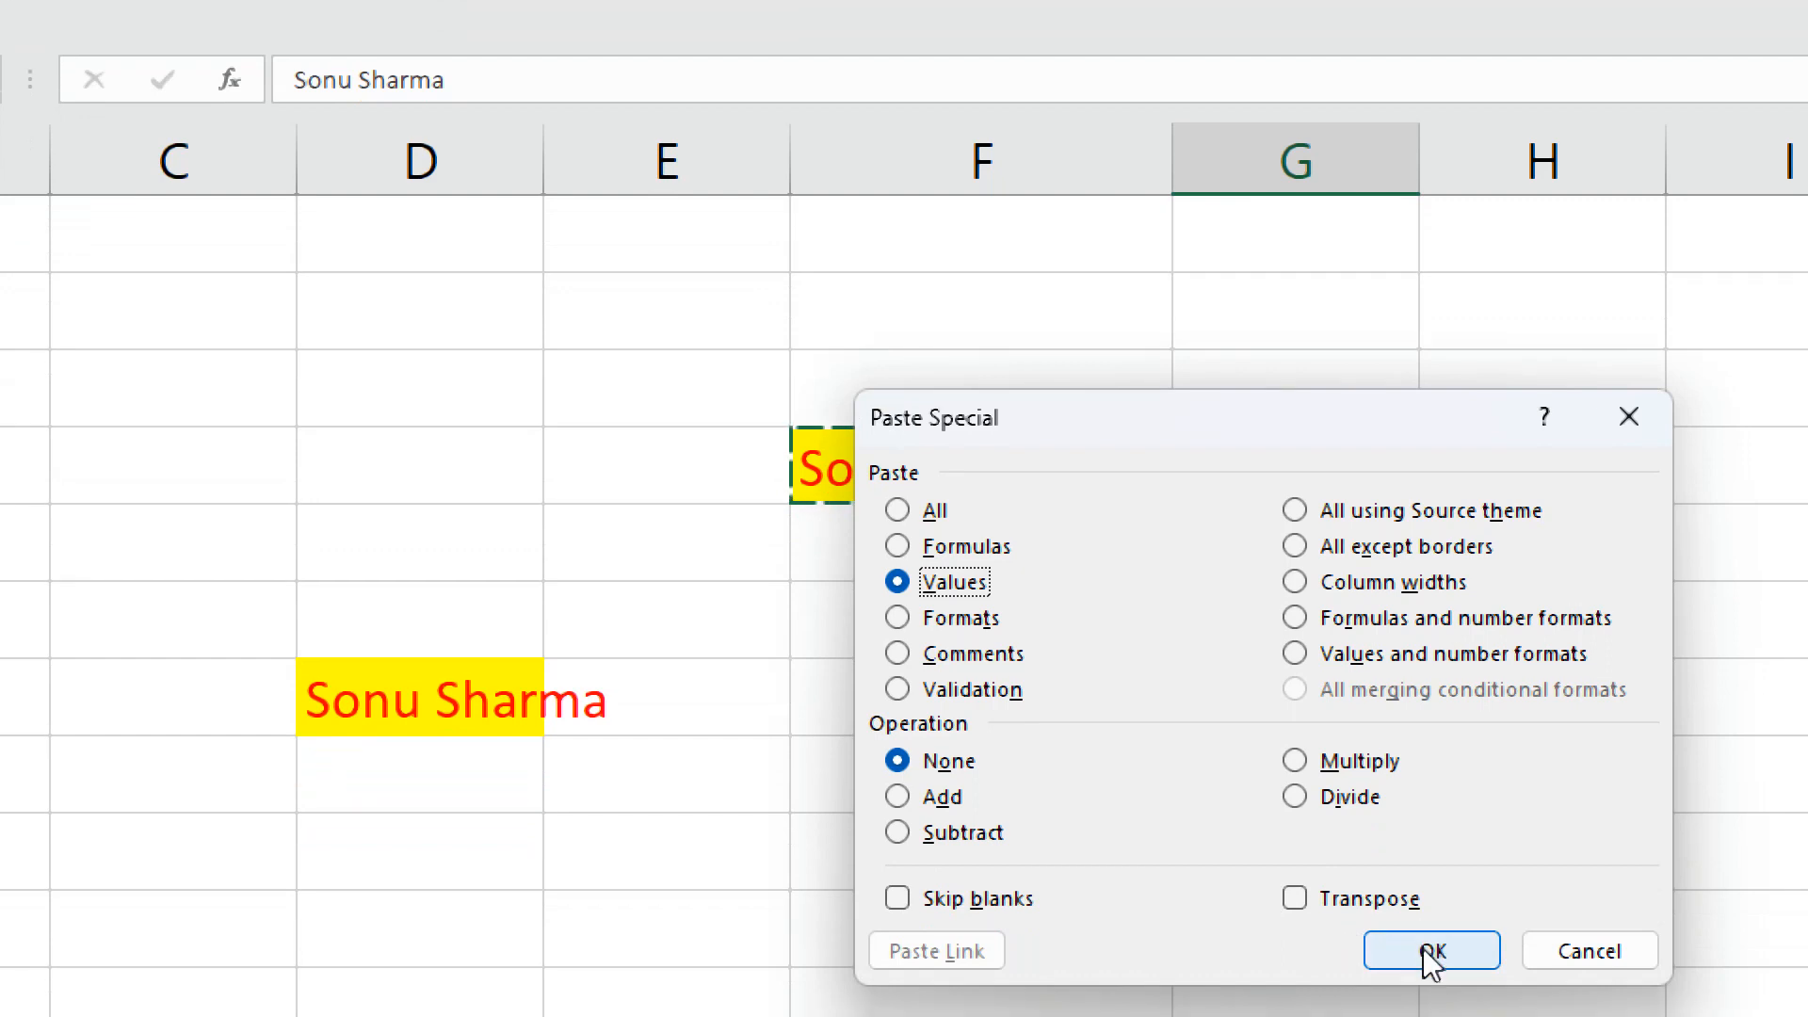
pyautogui.click(1428, 951)
pyautogui.click(1288, 860)
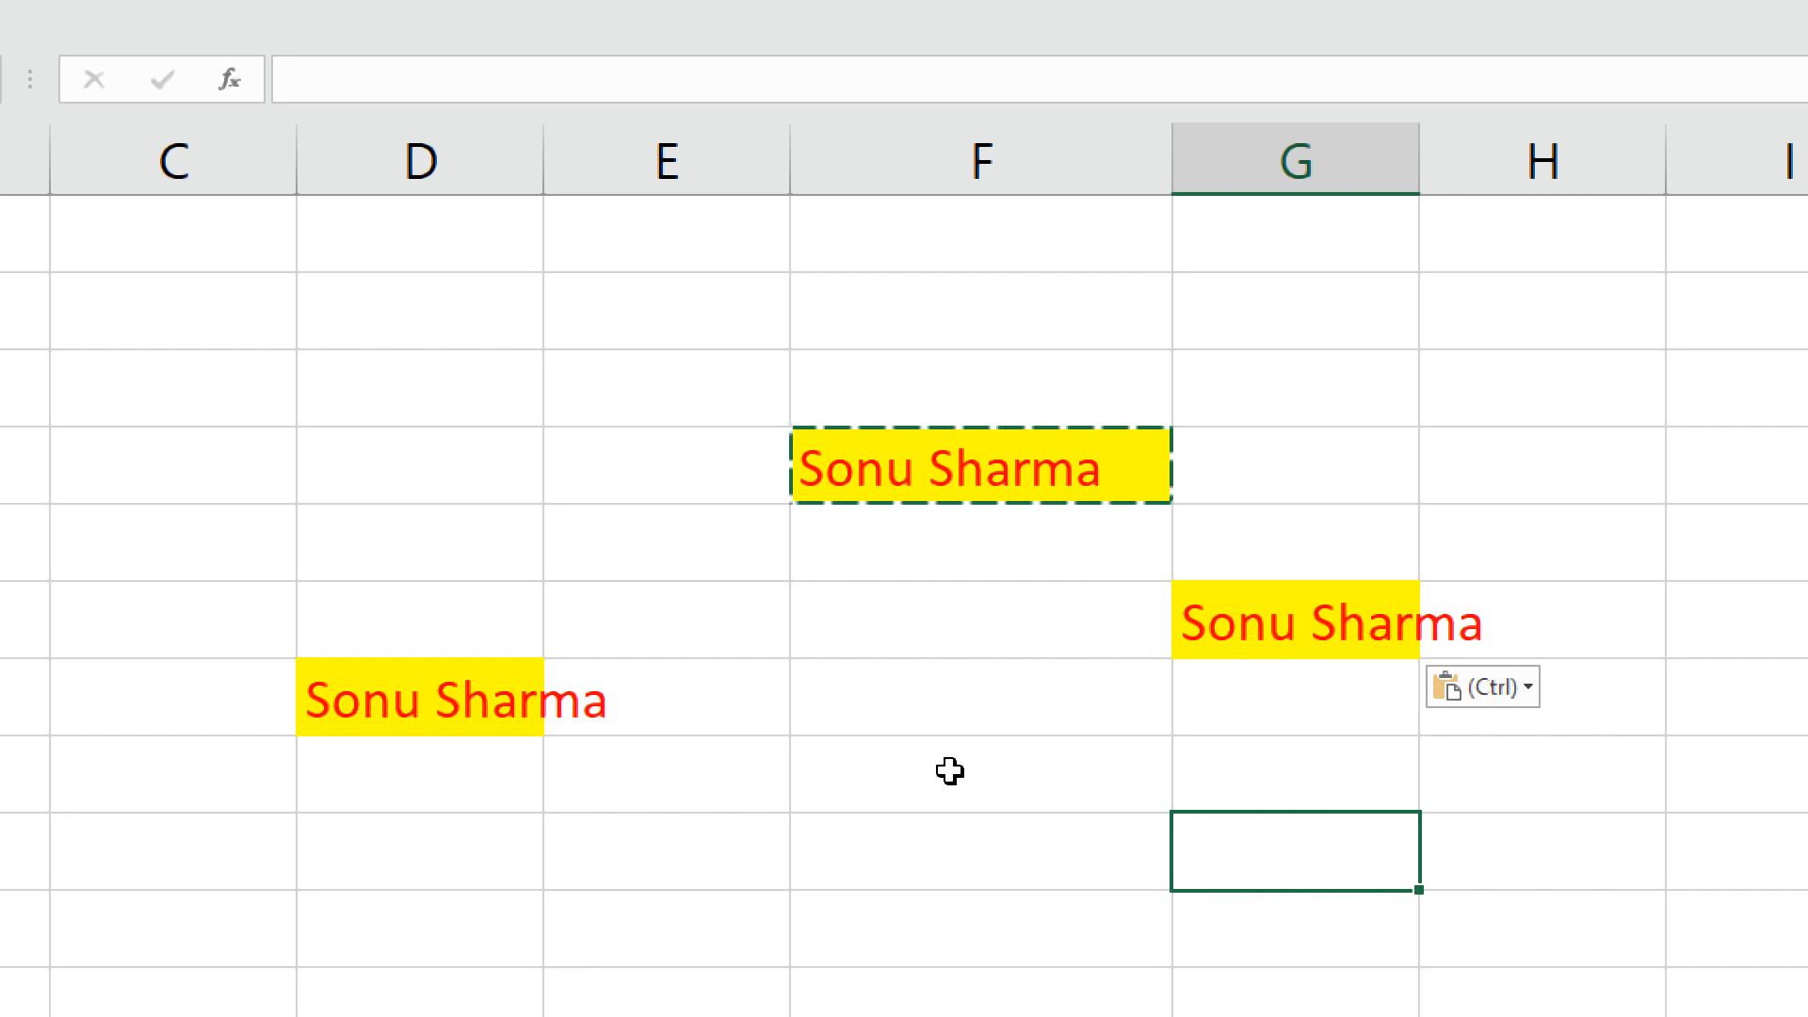
pyautogui.press('Escape')
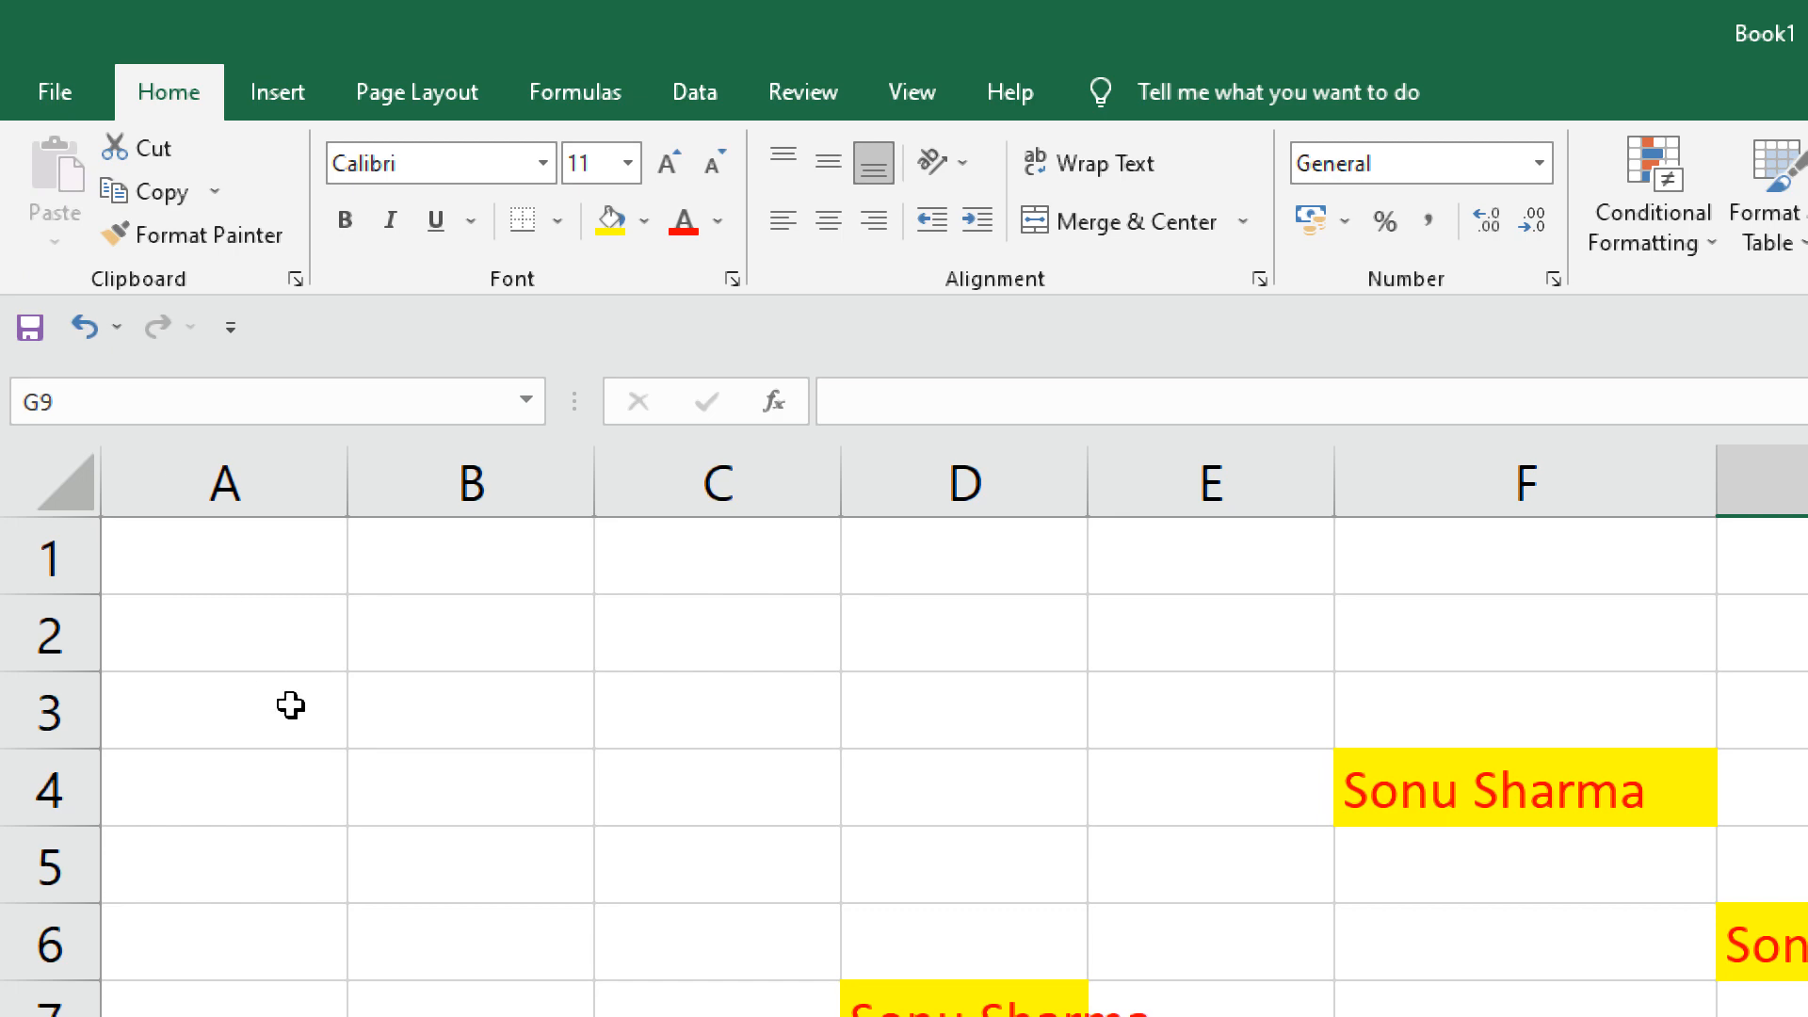
# Copy A2 and view the Paste Special choices, closing the window without pasting.
pyautogui.click(288, 503)
pyautogui.hotkey('ctrl', 'c')
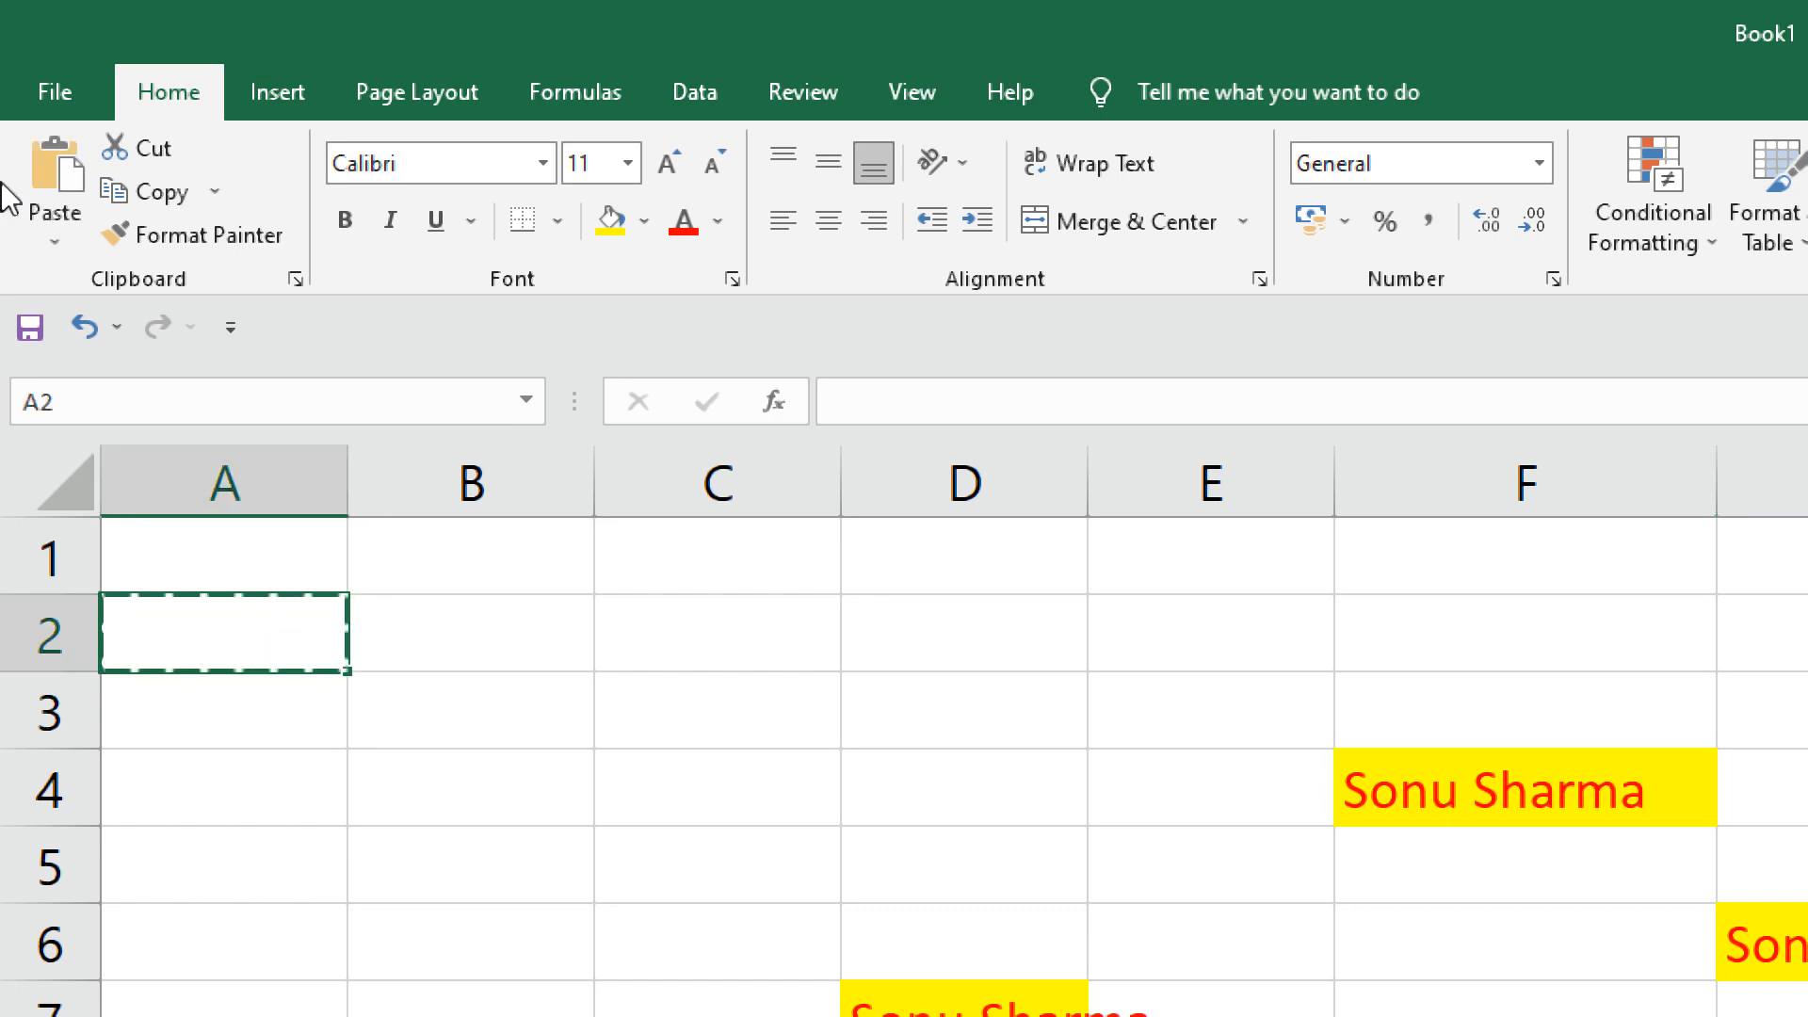
pyautogui.click(54, 237)
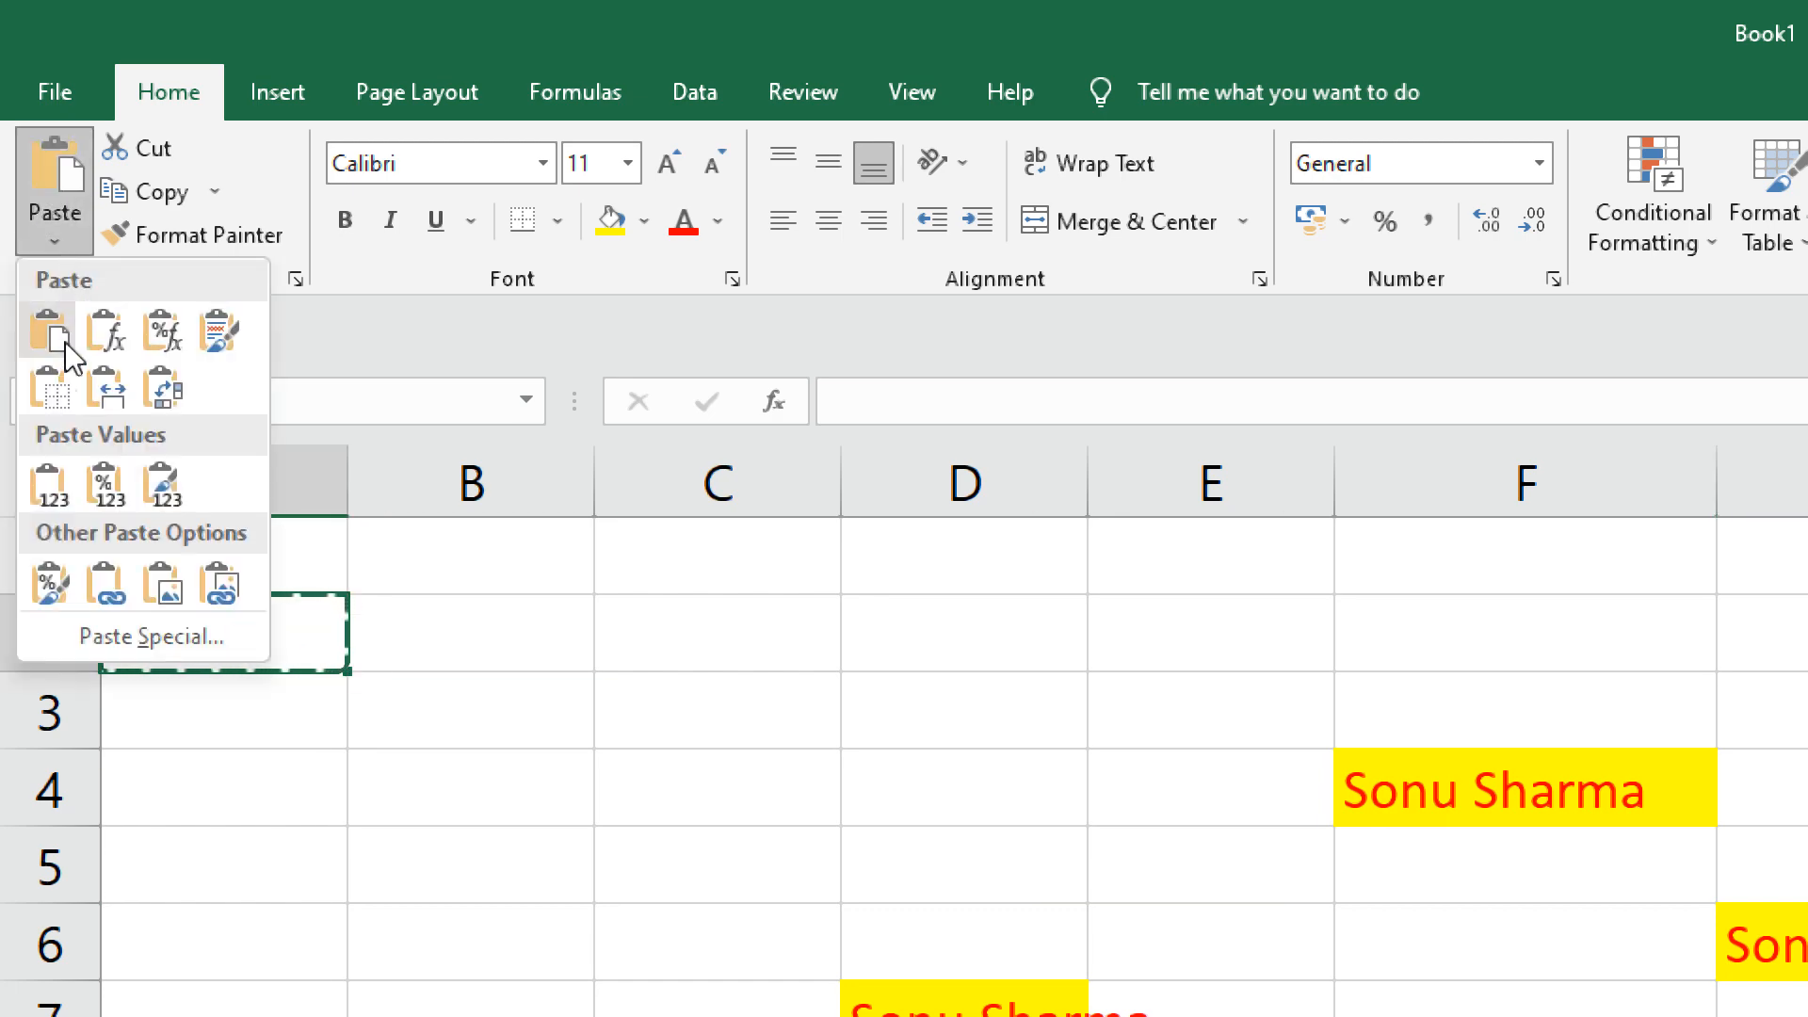
pyautogui.click(184, 640)
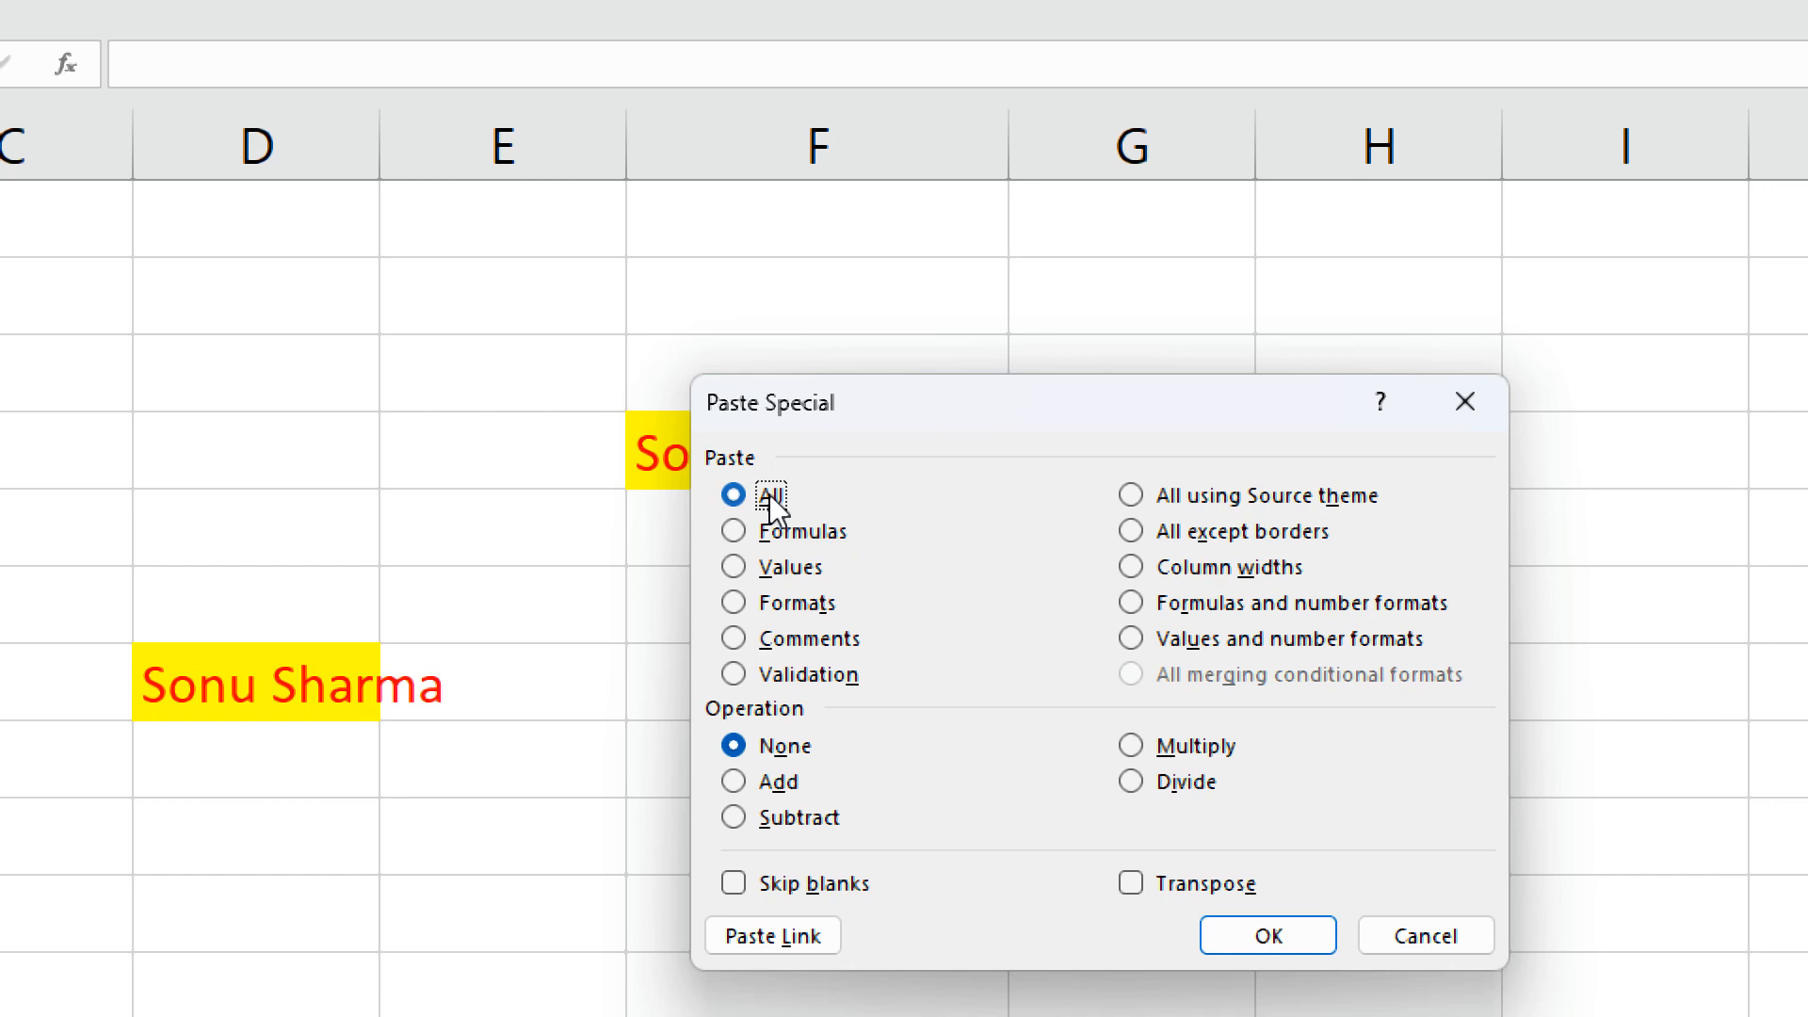
pyautogui.click(1465, 400)
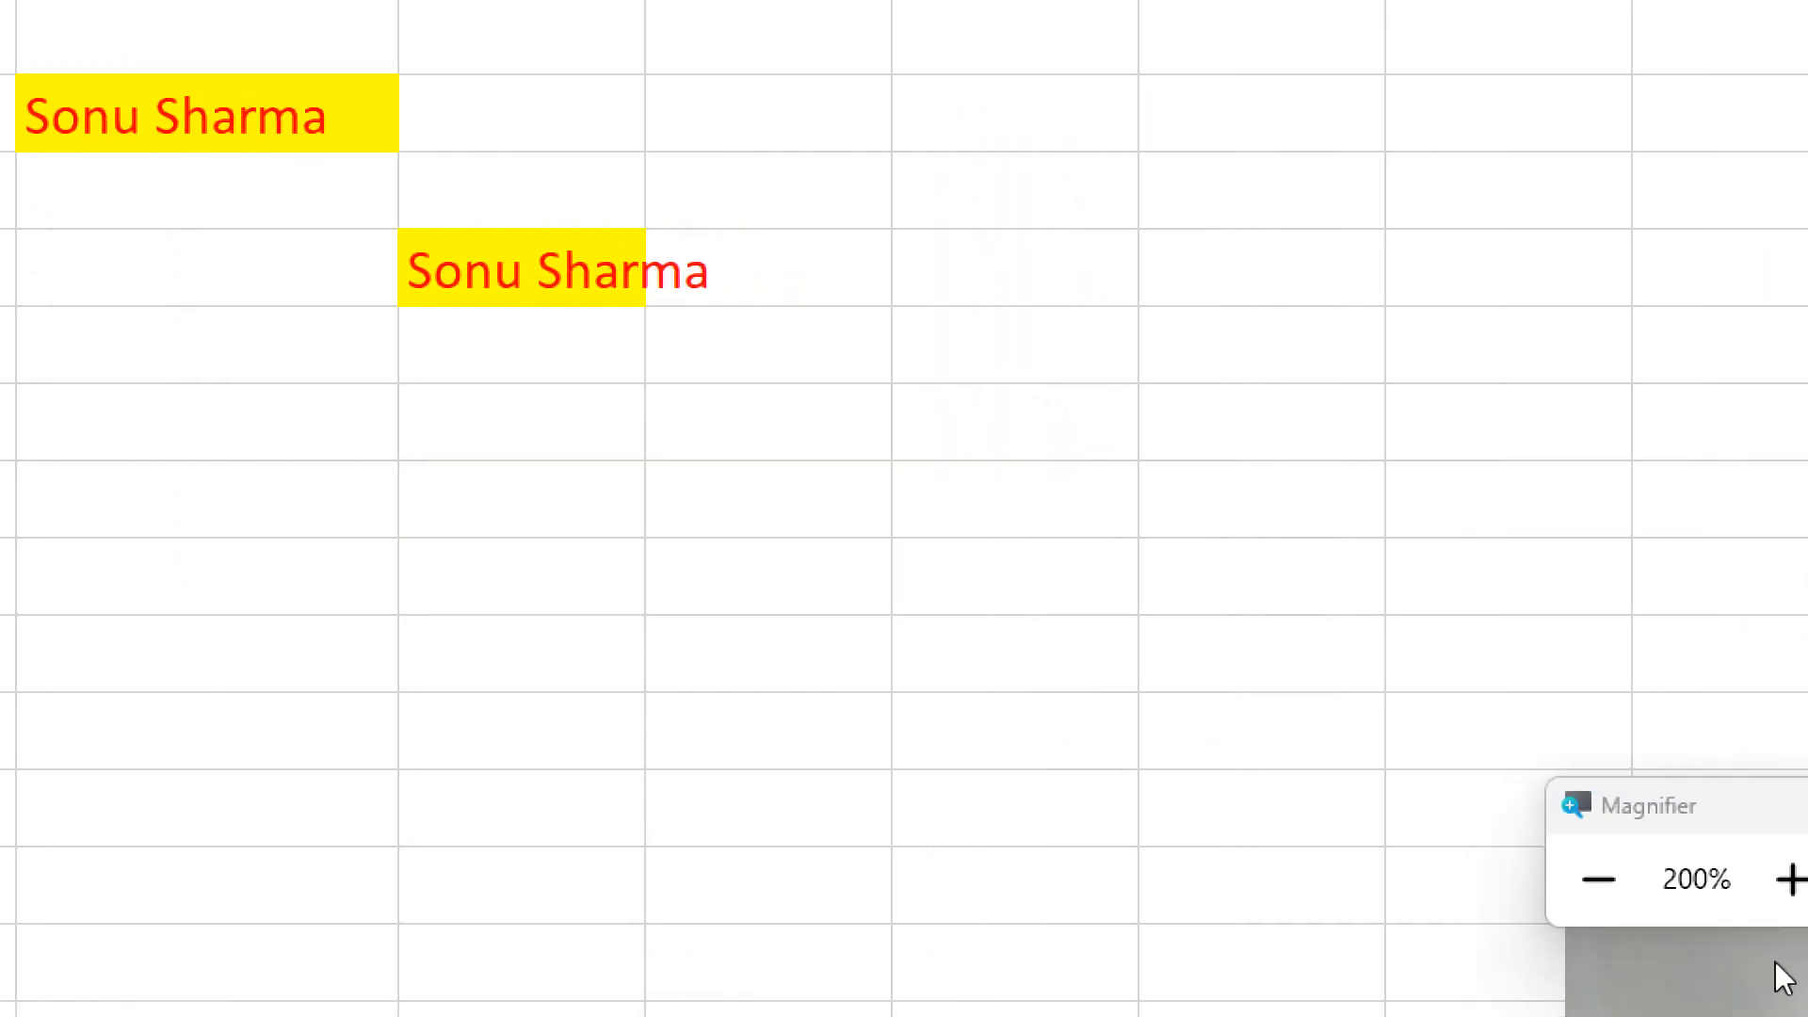
# Close Paste Special, cancel the A2 copy, and delete all text on the sheet.
pyautogui.click(1579, 878)
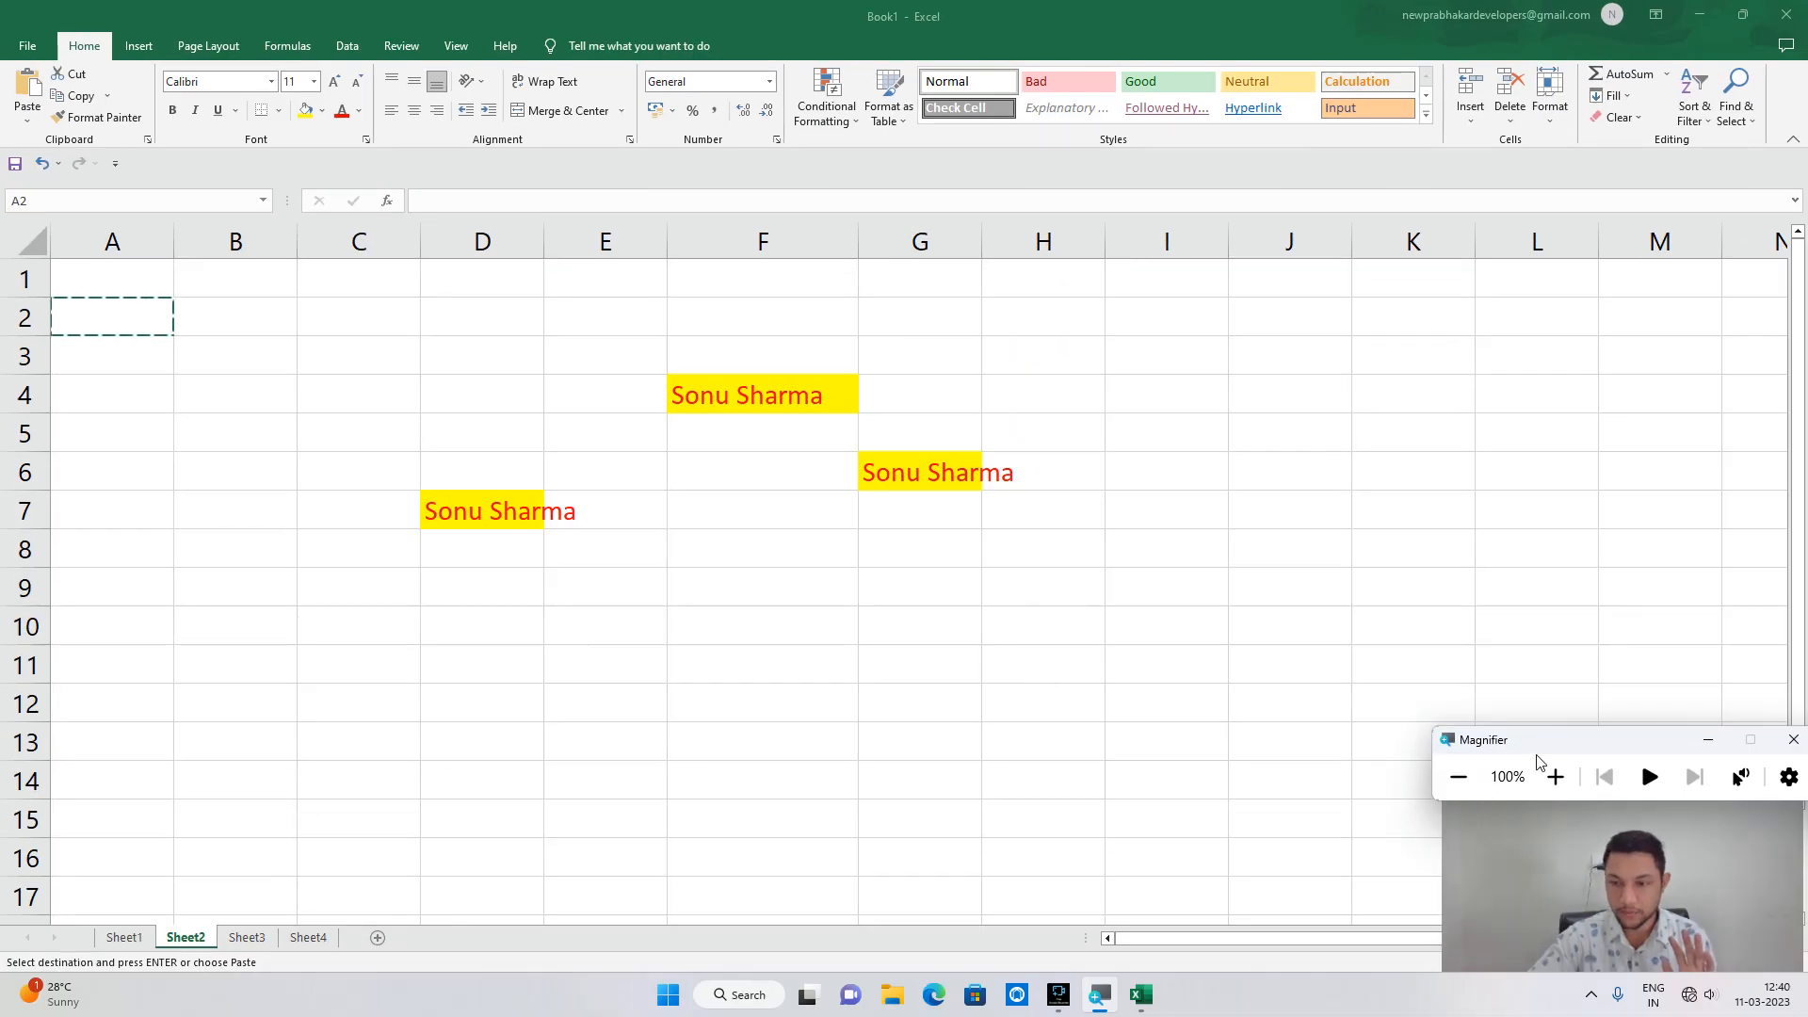
pyautogui.click(1709, 740)
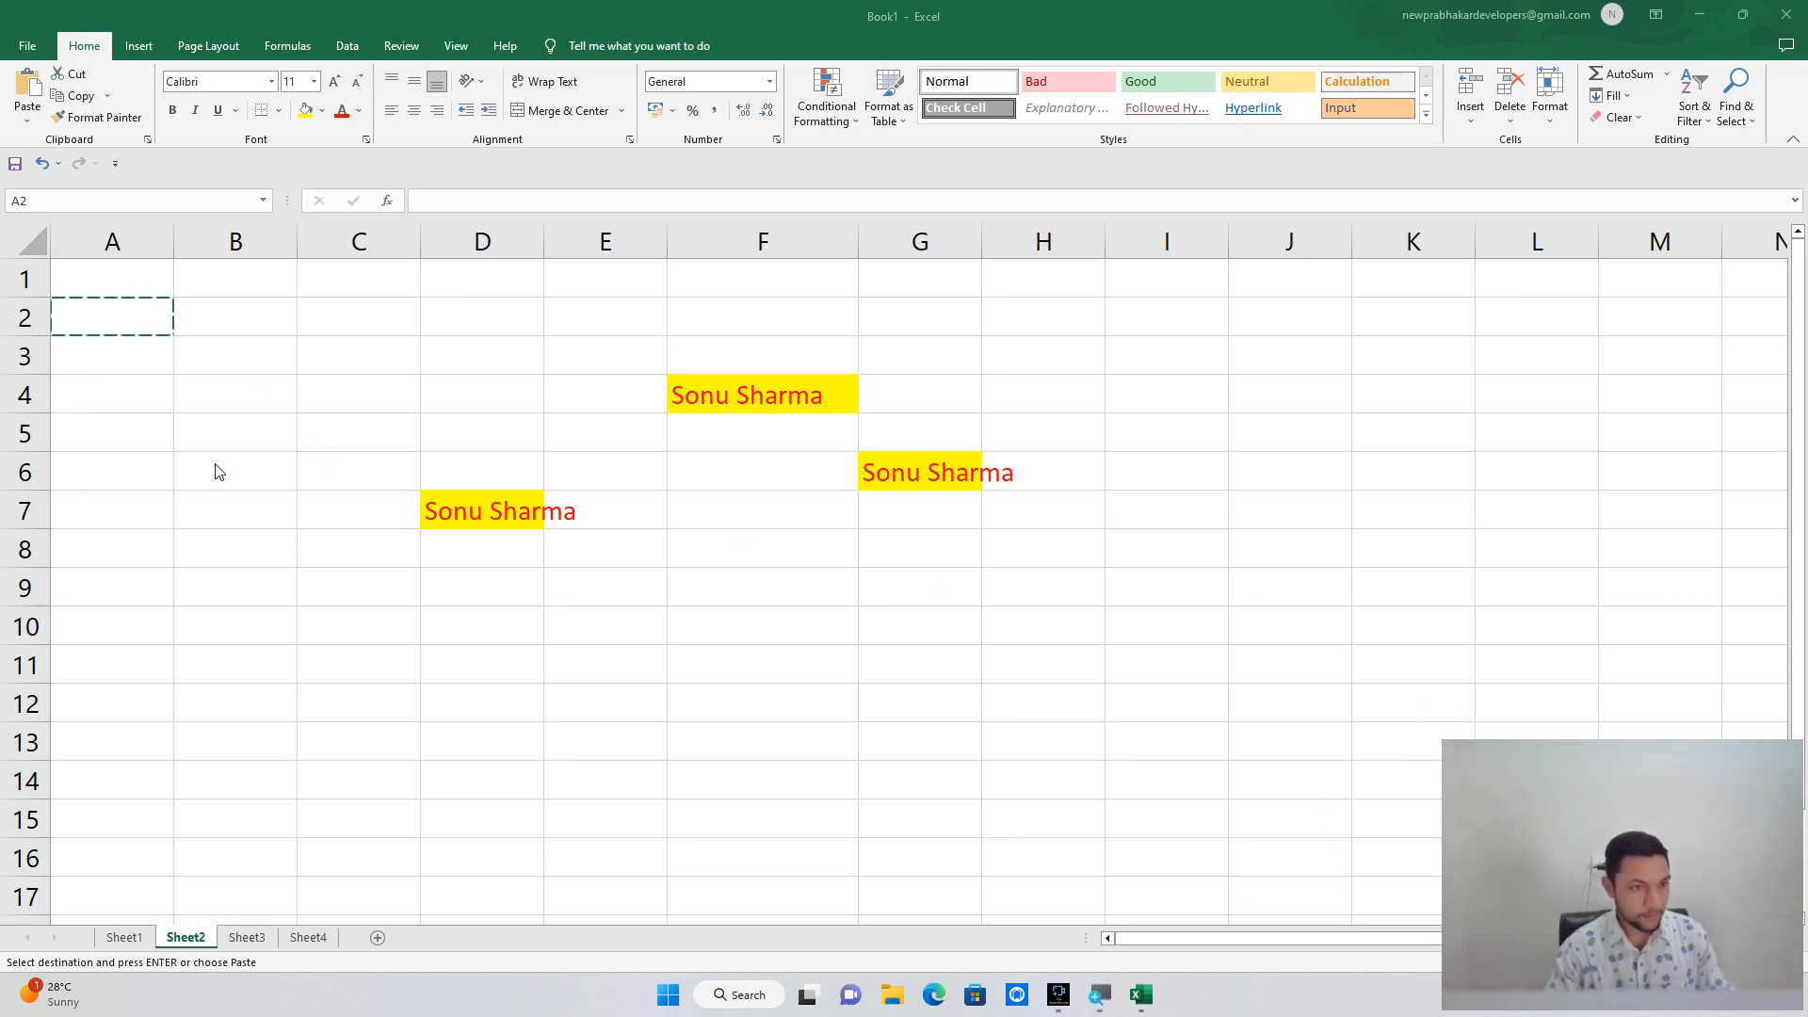
pyautogui.press('Escape')
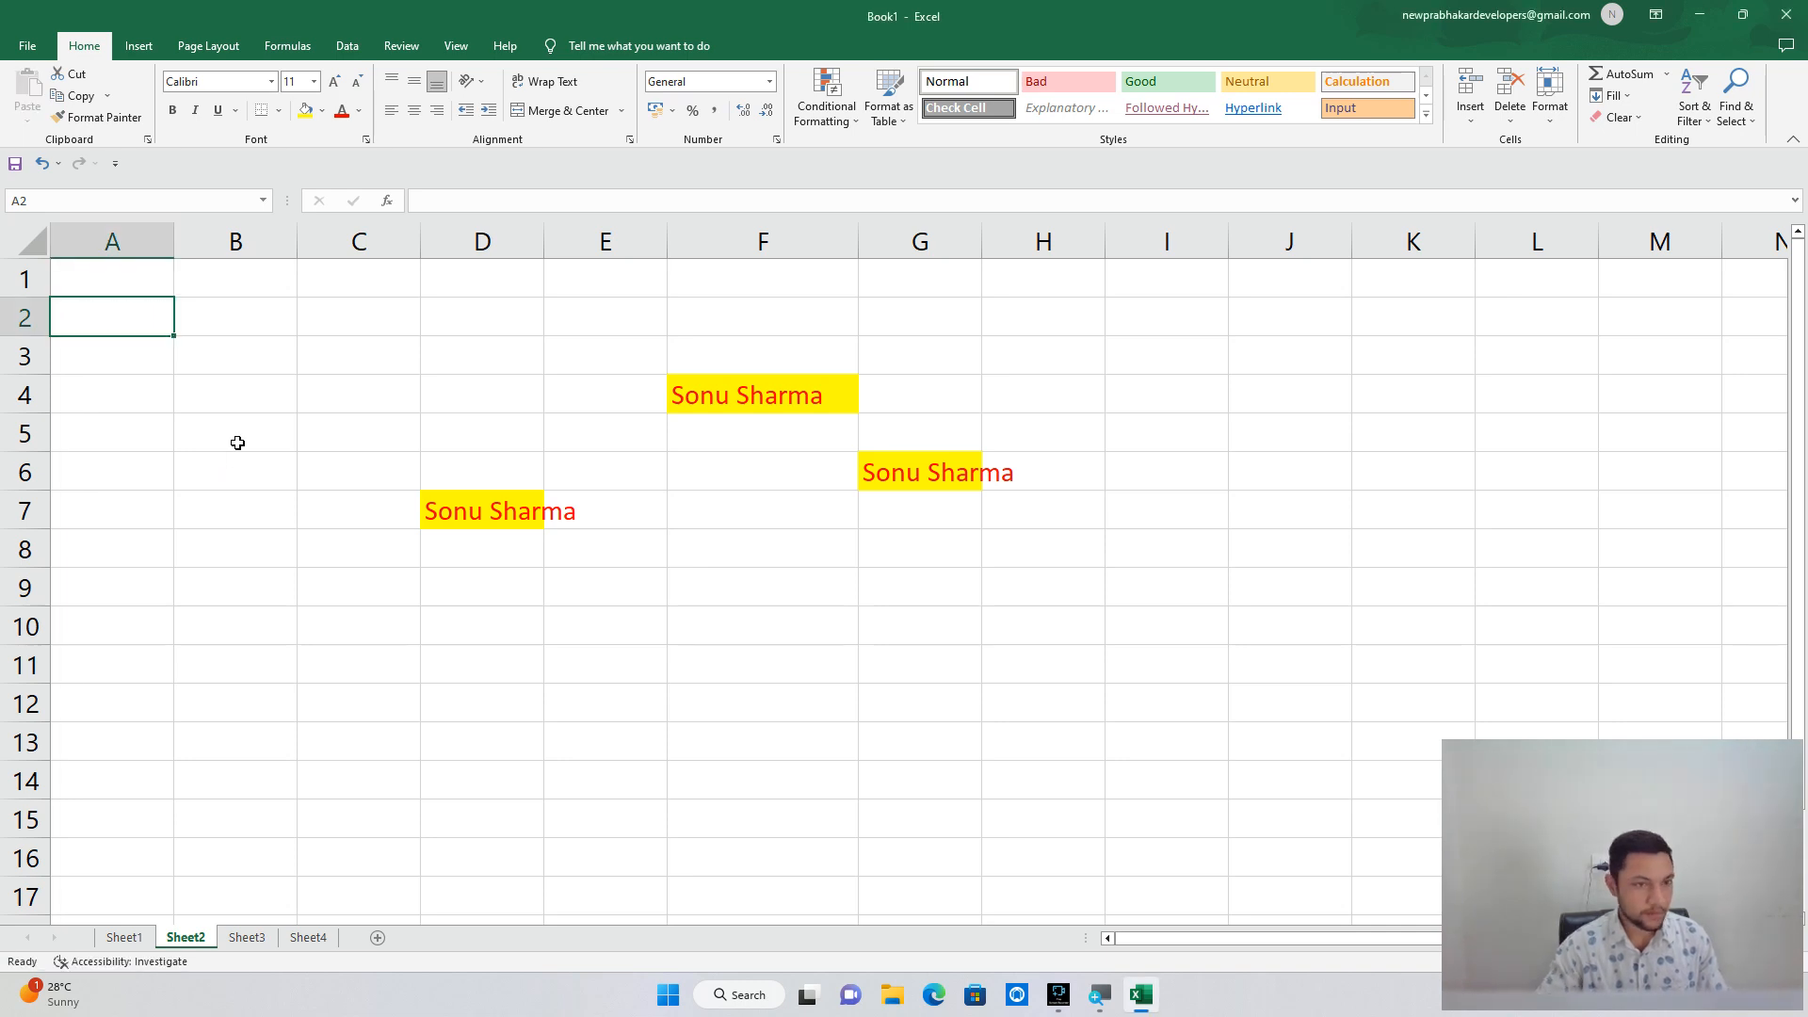
pyautogui.hotkey('ctrl', 'a')
pyautogui.press('Delete')
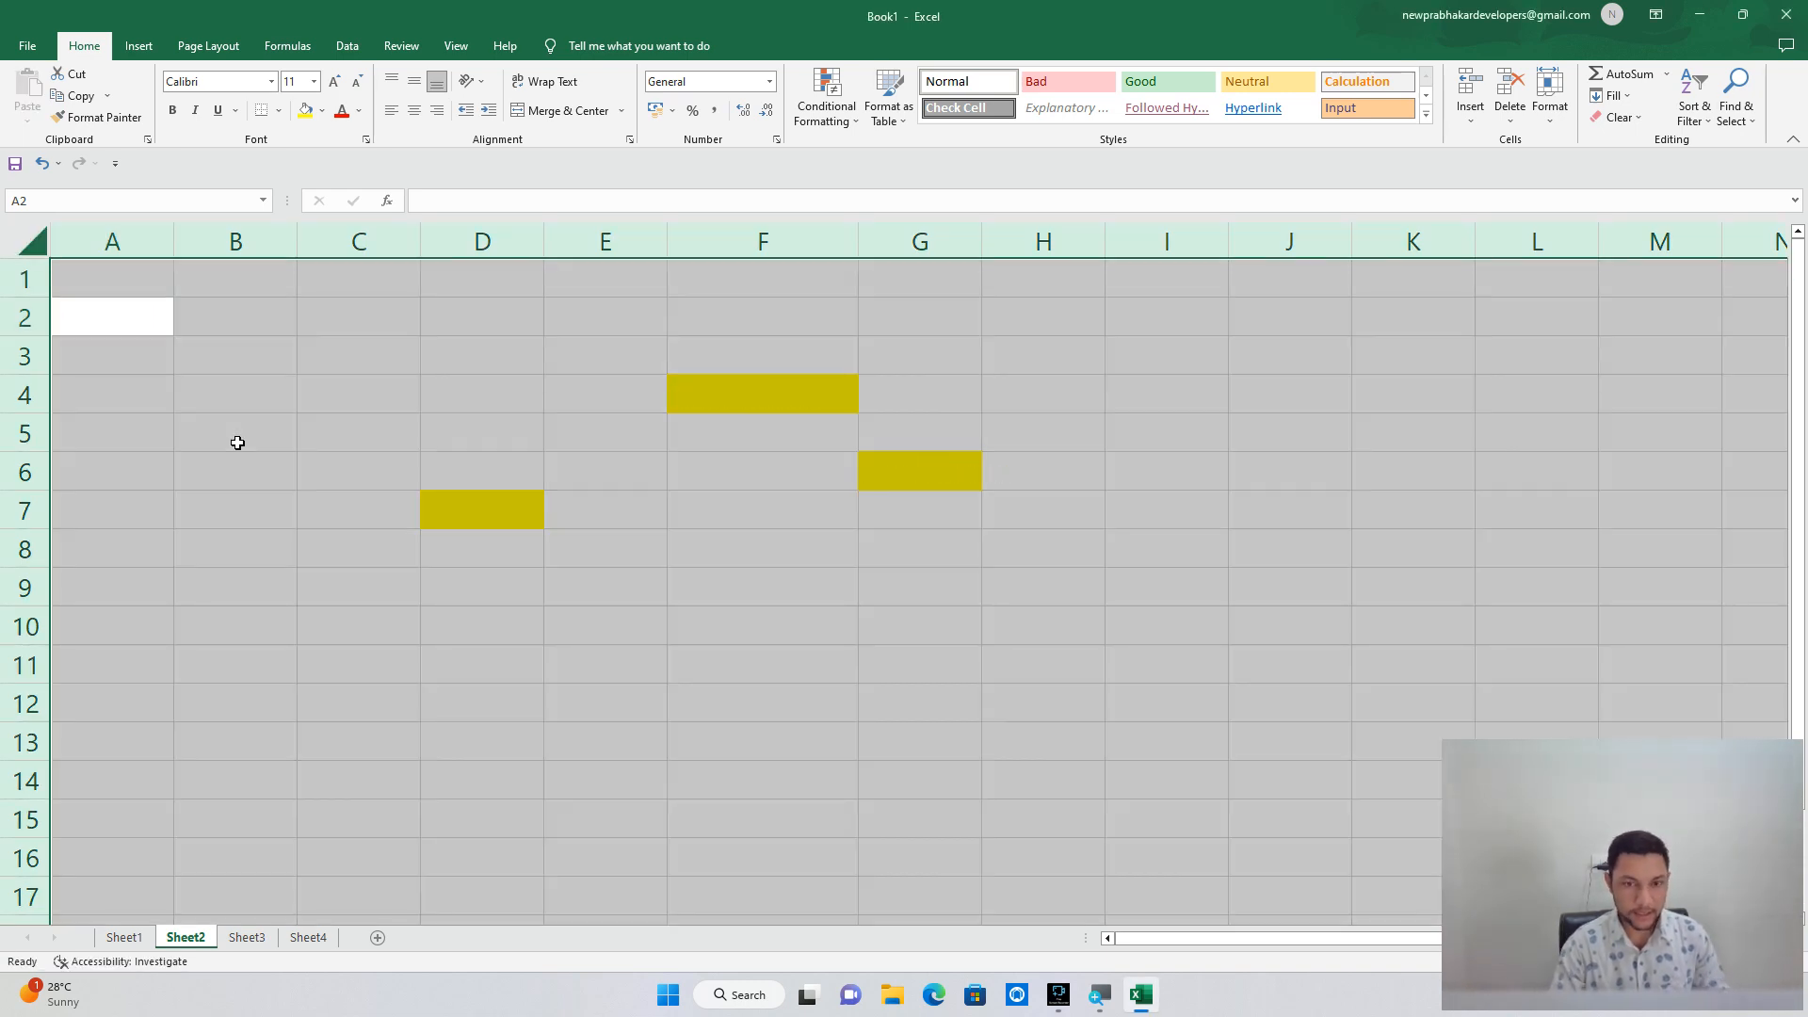
pyautogui.click(276, 498)
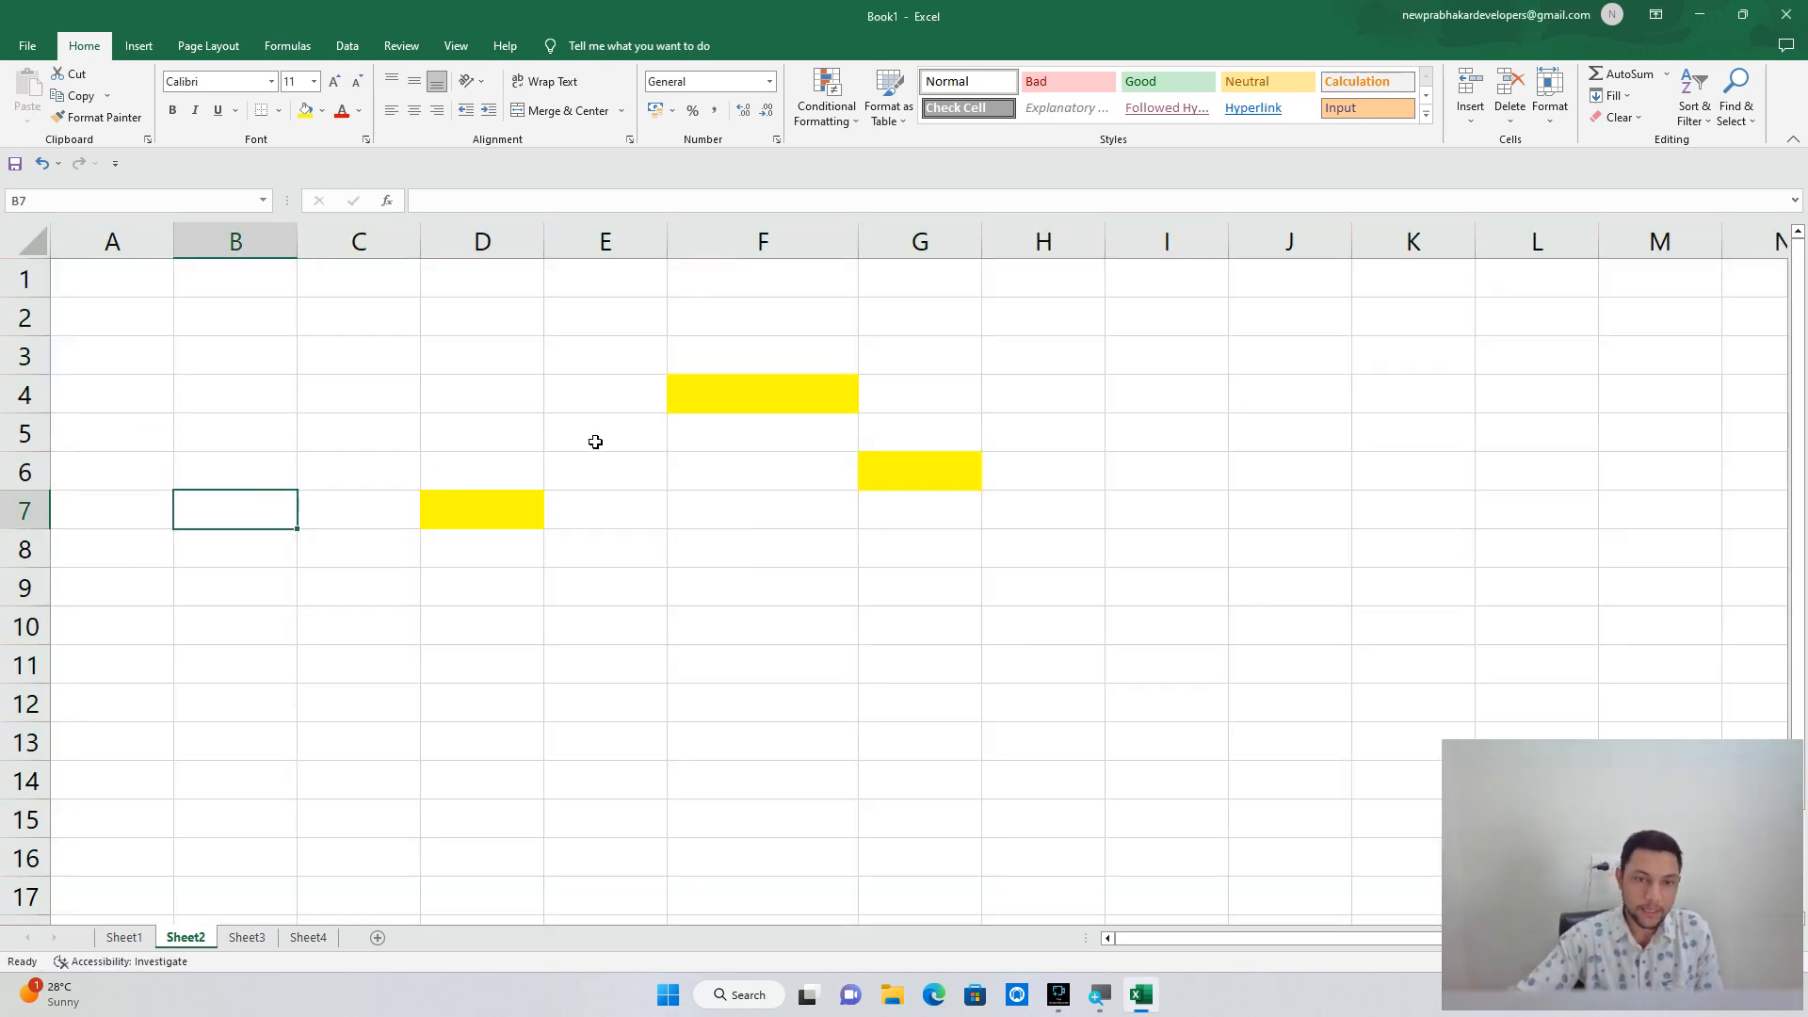
# Remove the yellow fill from C3:H9 with No Fill.
pyautogui.moveTo(358, 354); pyautogui.dragTo(1052, 598)
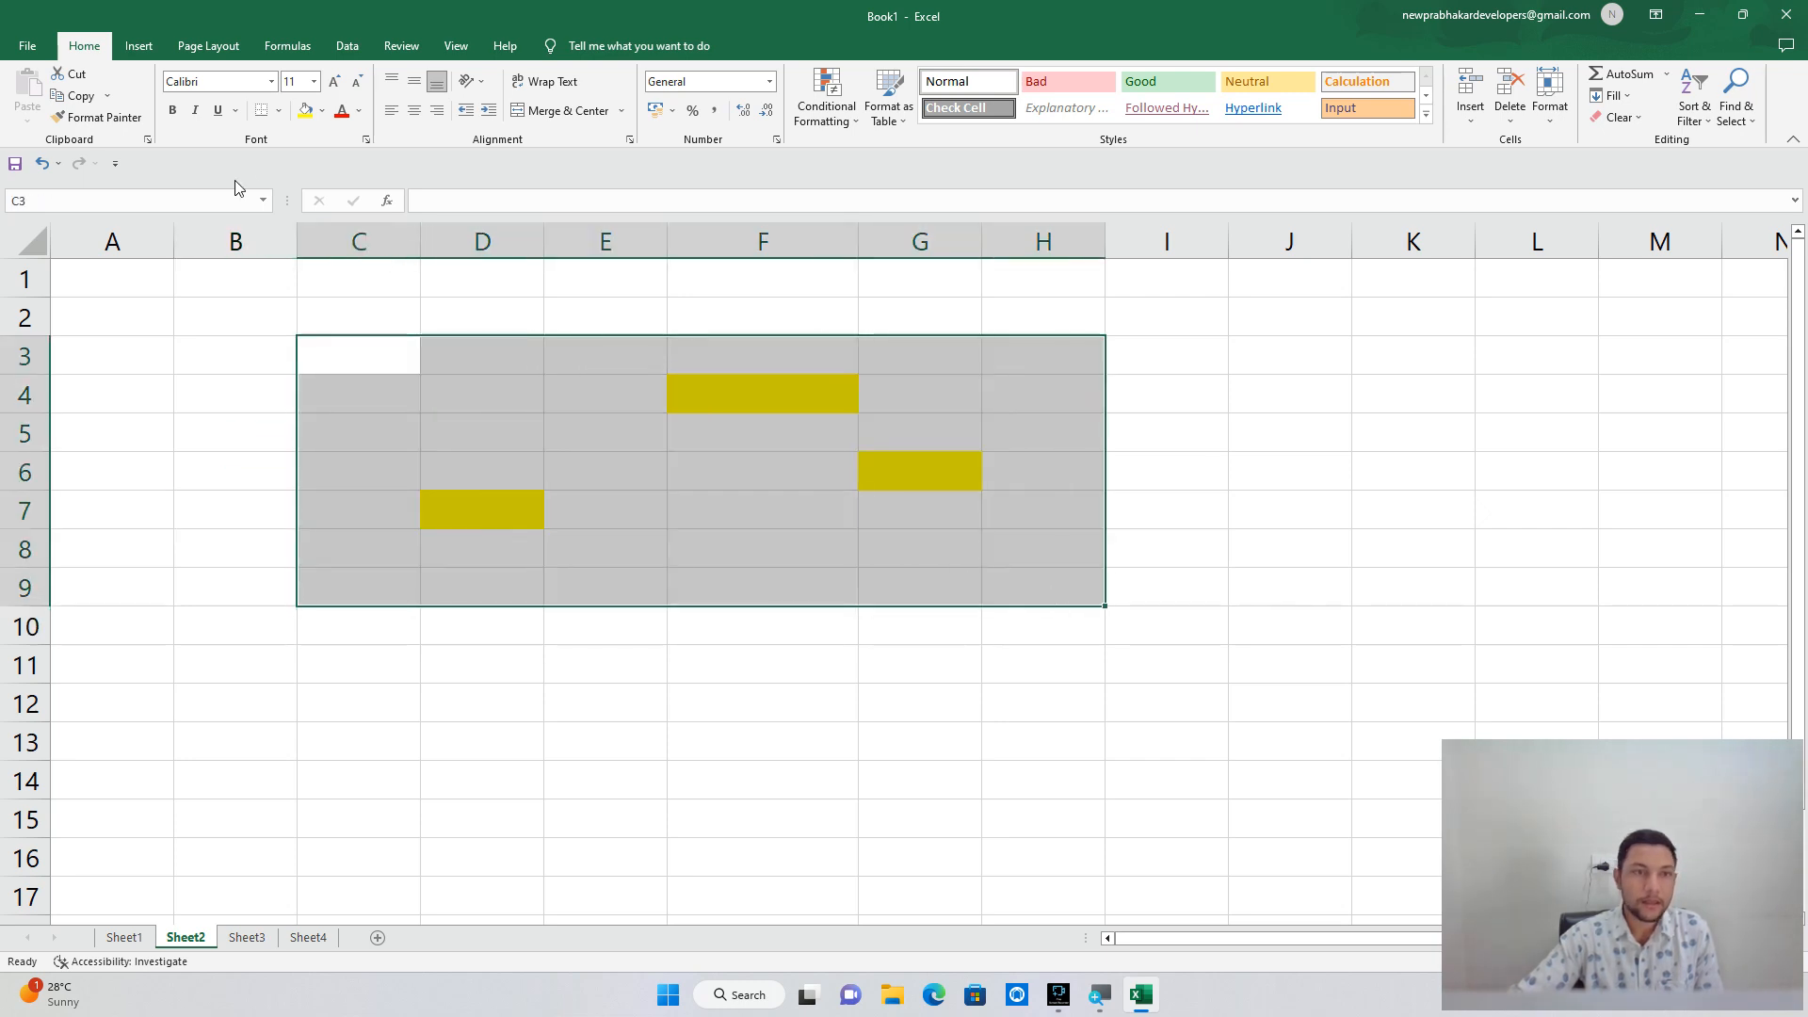
pyautogui.click(323, 112)
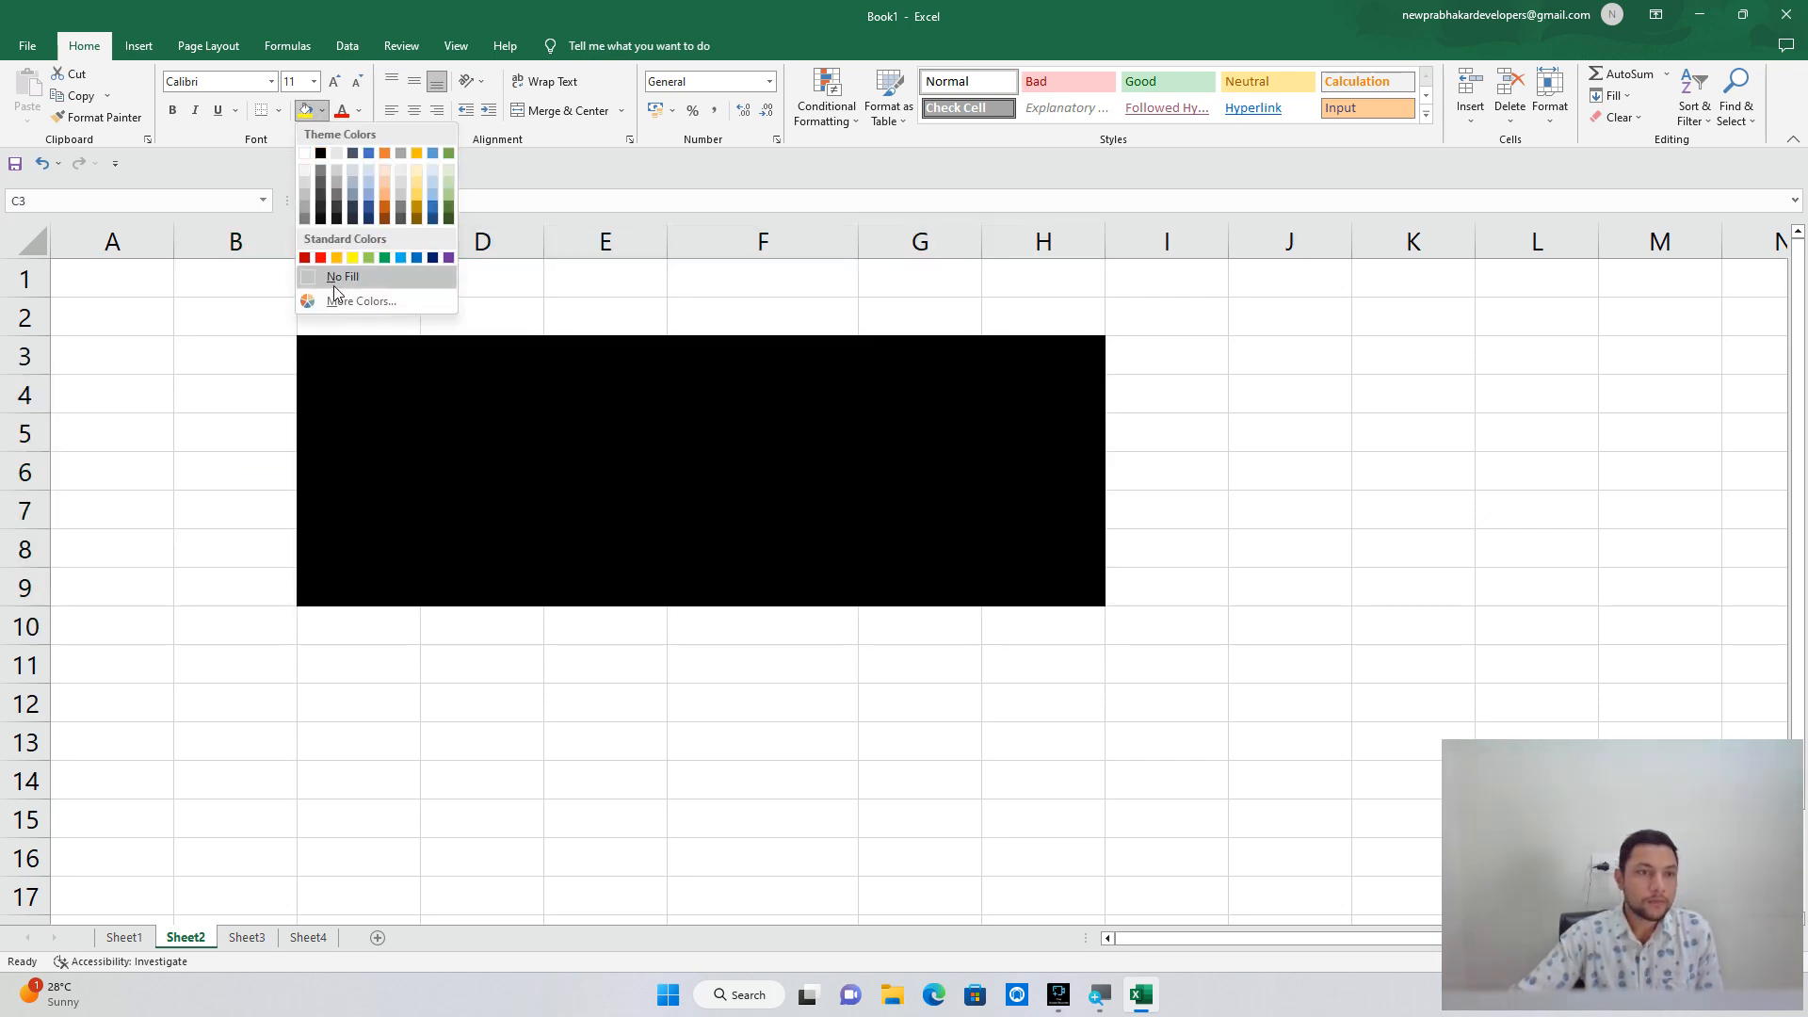
pyautogui.click(341, 277)
pyautogui.click(213, 349)
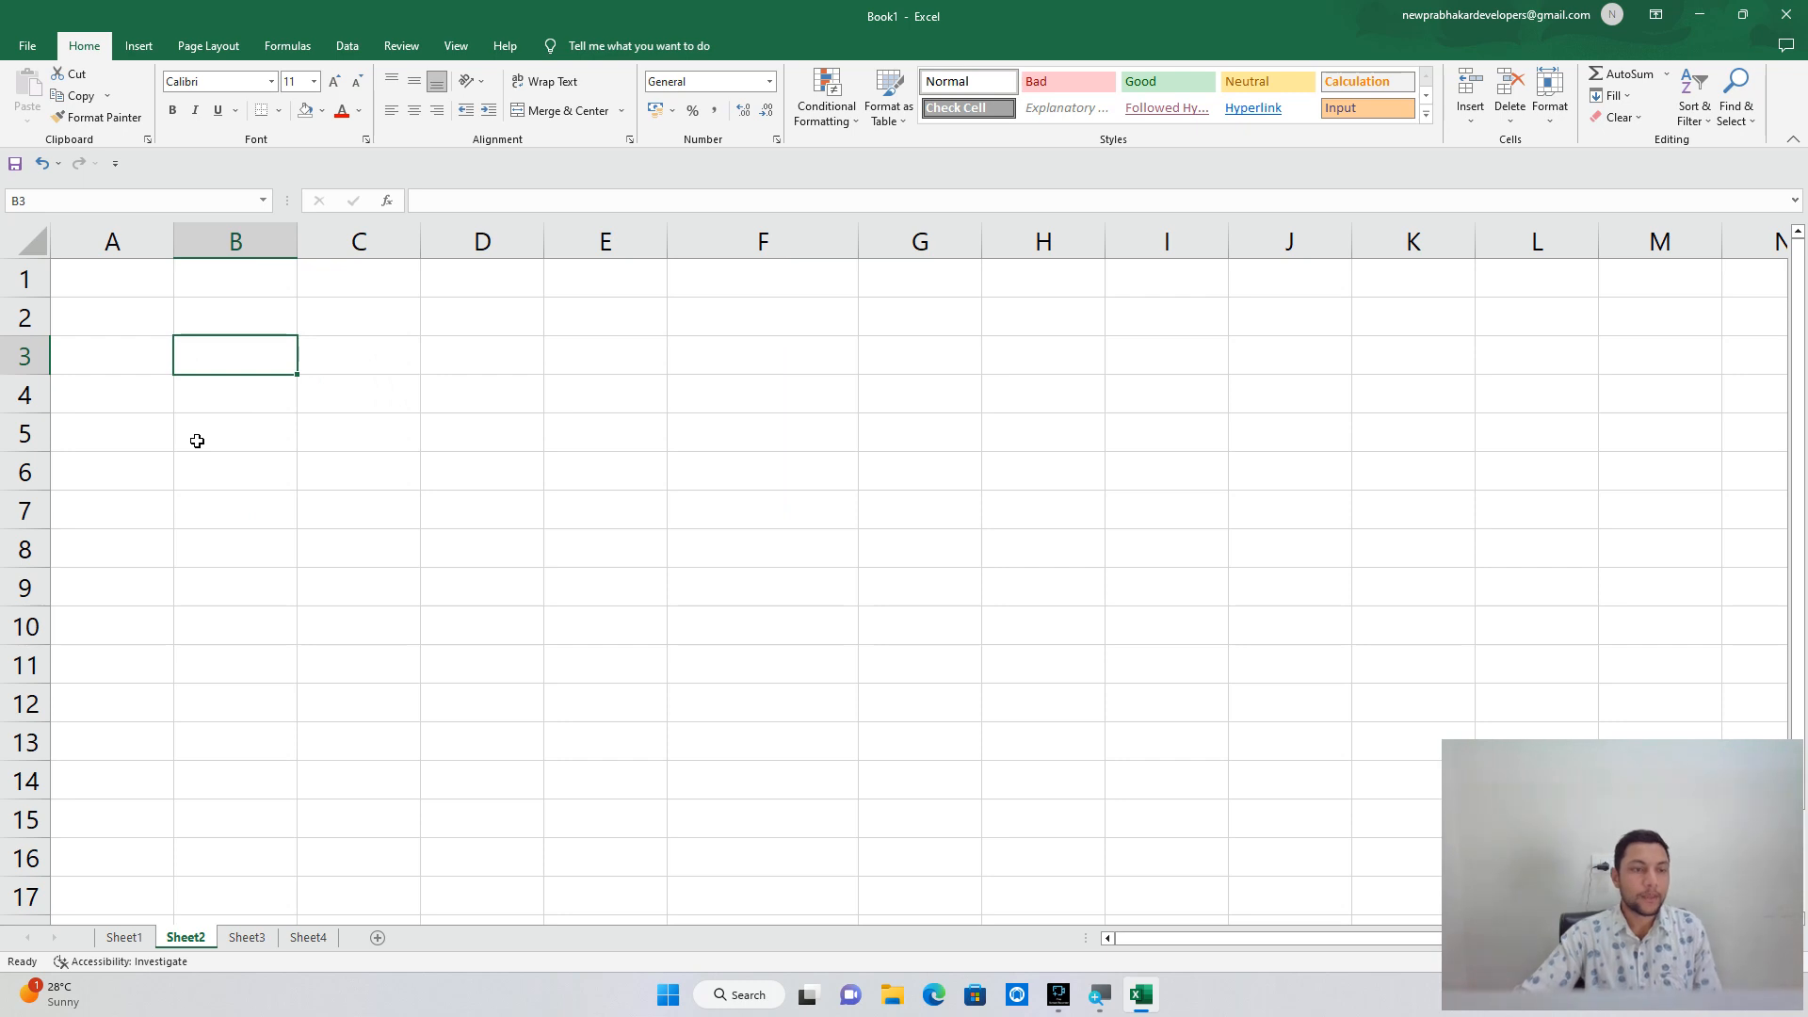
# Enter 1, 2, 3 and 4 into B3:B6.
pyautogui.write('1-')
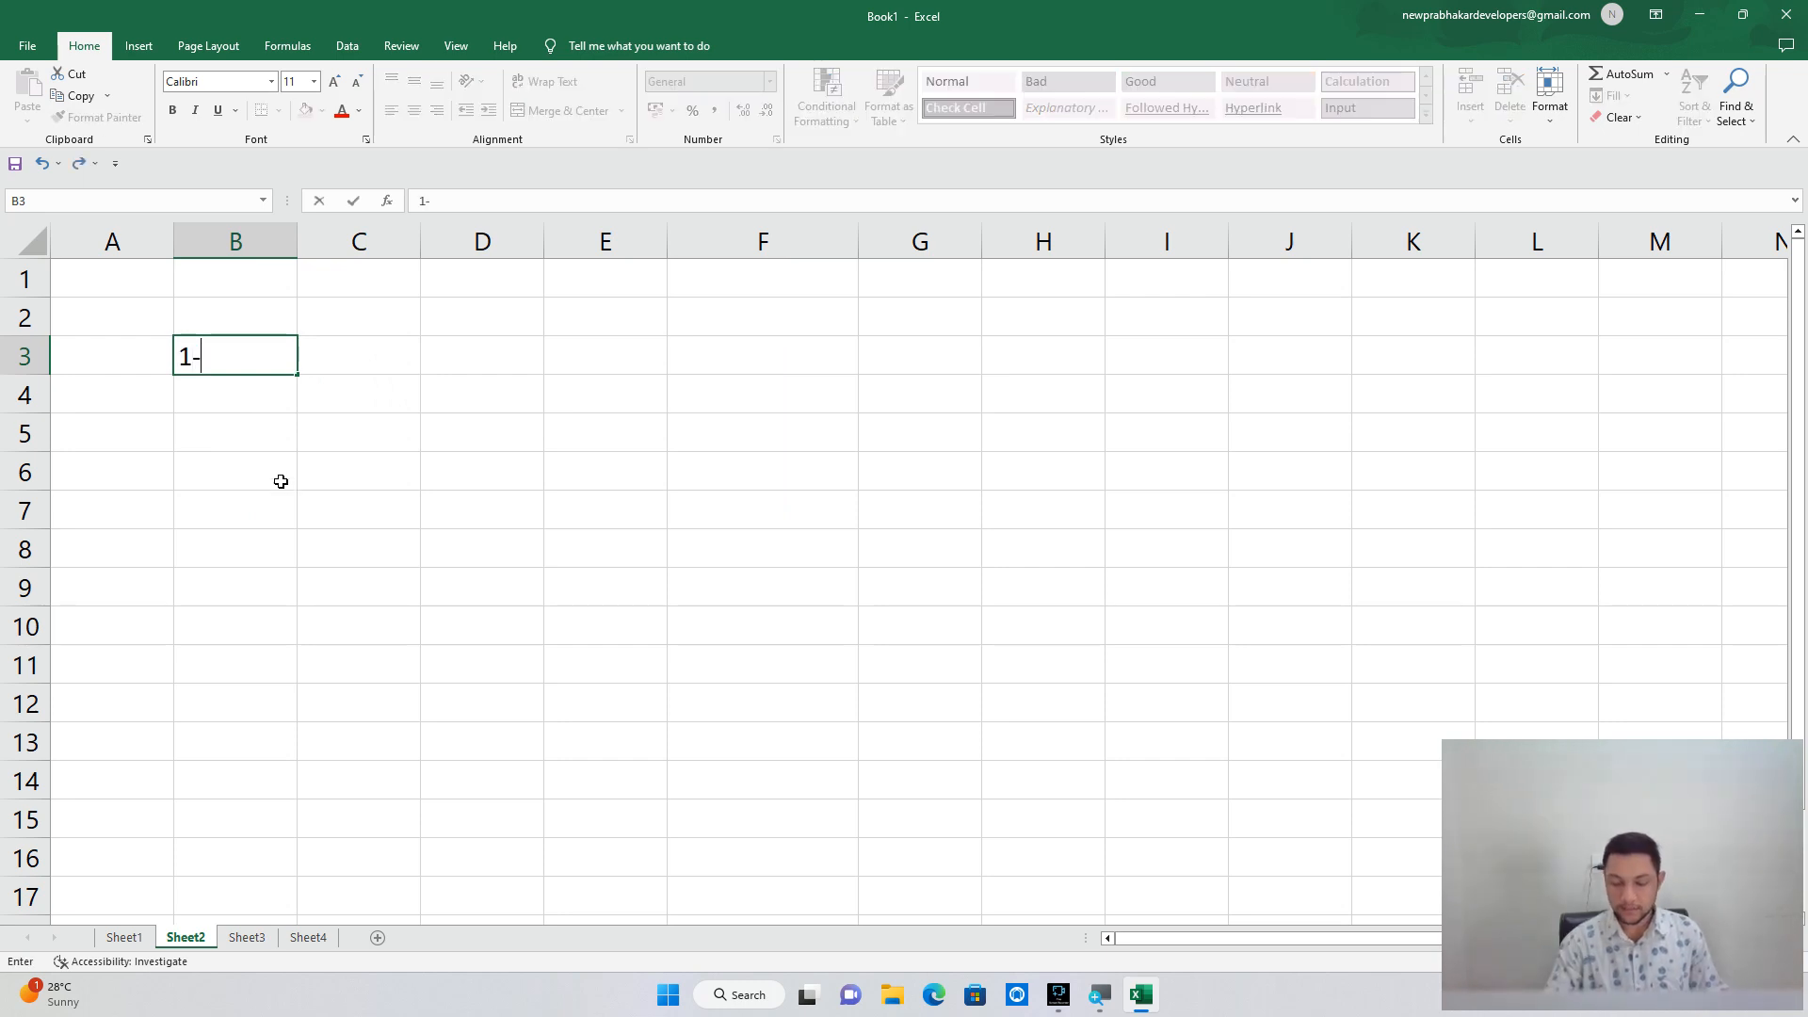
pyautogui.press('BackSpace')
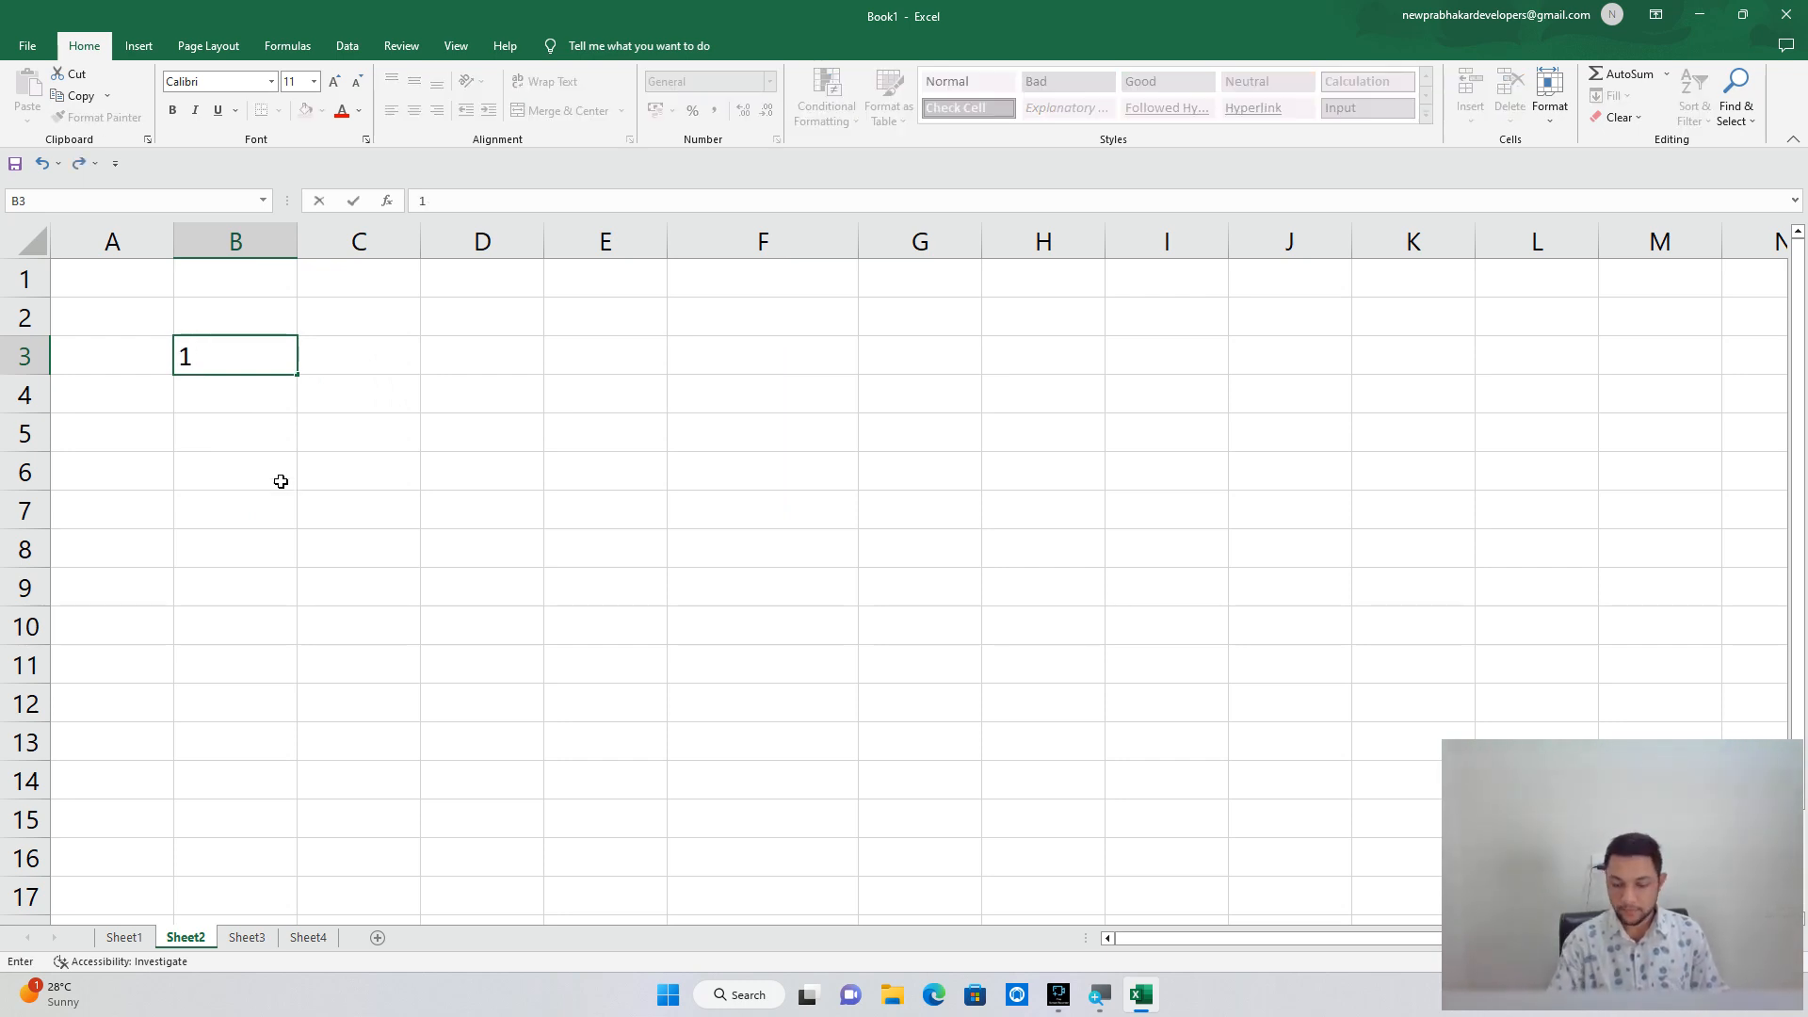
pyautogui.press('Return')
pyautogui.write('2')
pyautogui.press('Return')
pyautogui.write('3')
pyautogui.press('Return')
pyautogui.write('4')
pyautogui.press('Return')
# Enter 5 in B7 and =SUM(B3:B7) in B8, giving 15.
pyautogui.write('5')
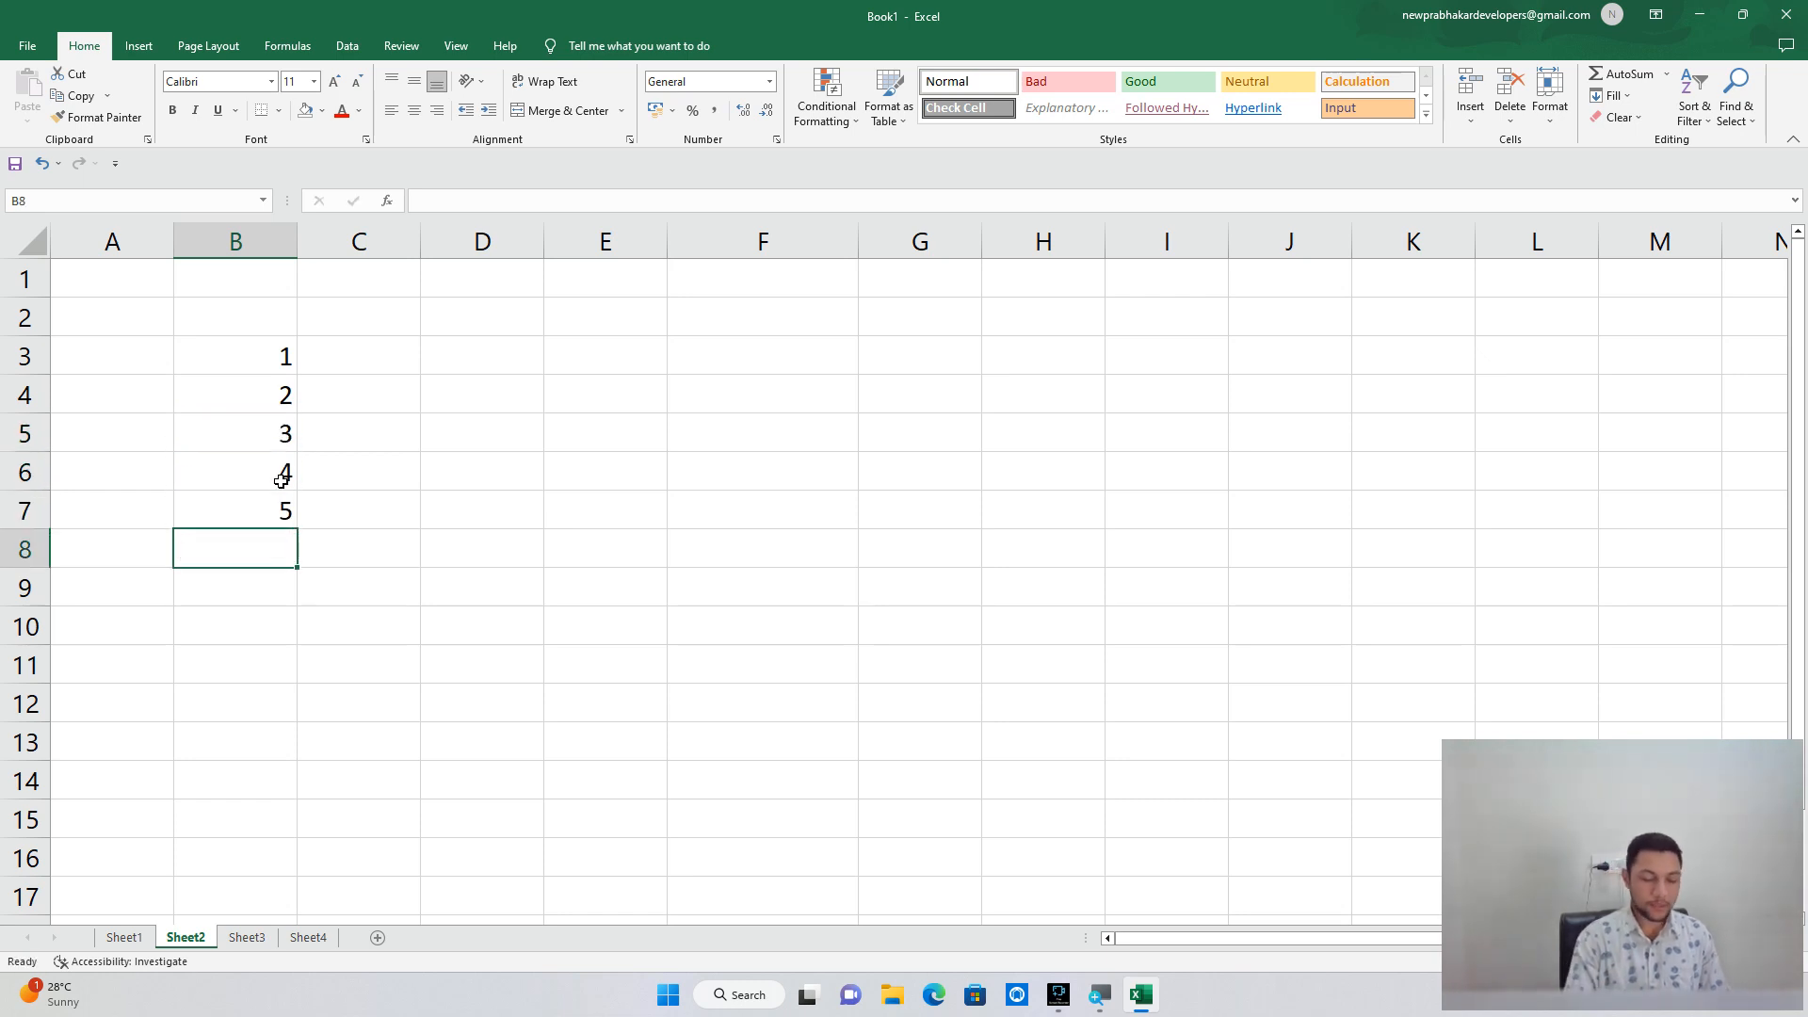
pyautogui.write('=sum')
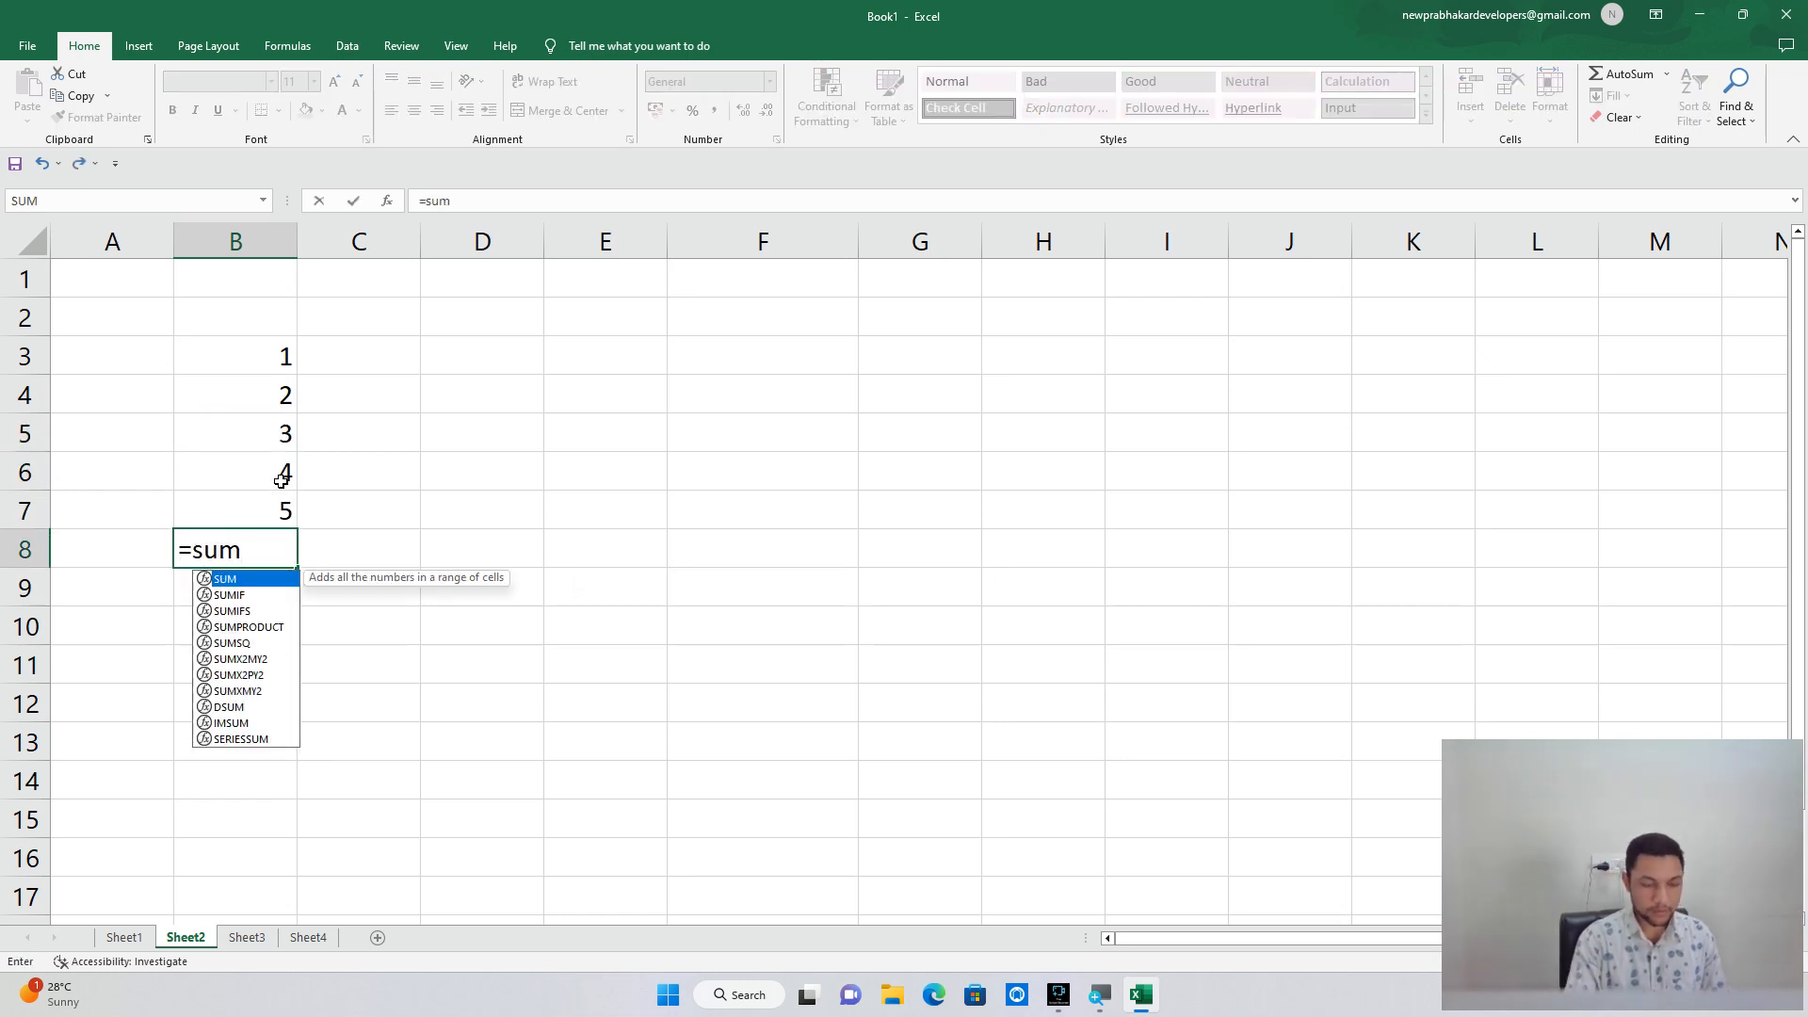
pyautogui.write('(')
pyautogui.press('Up')
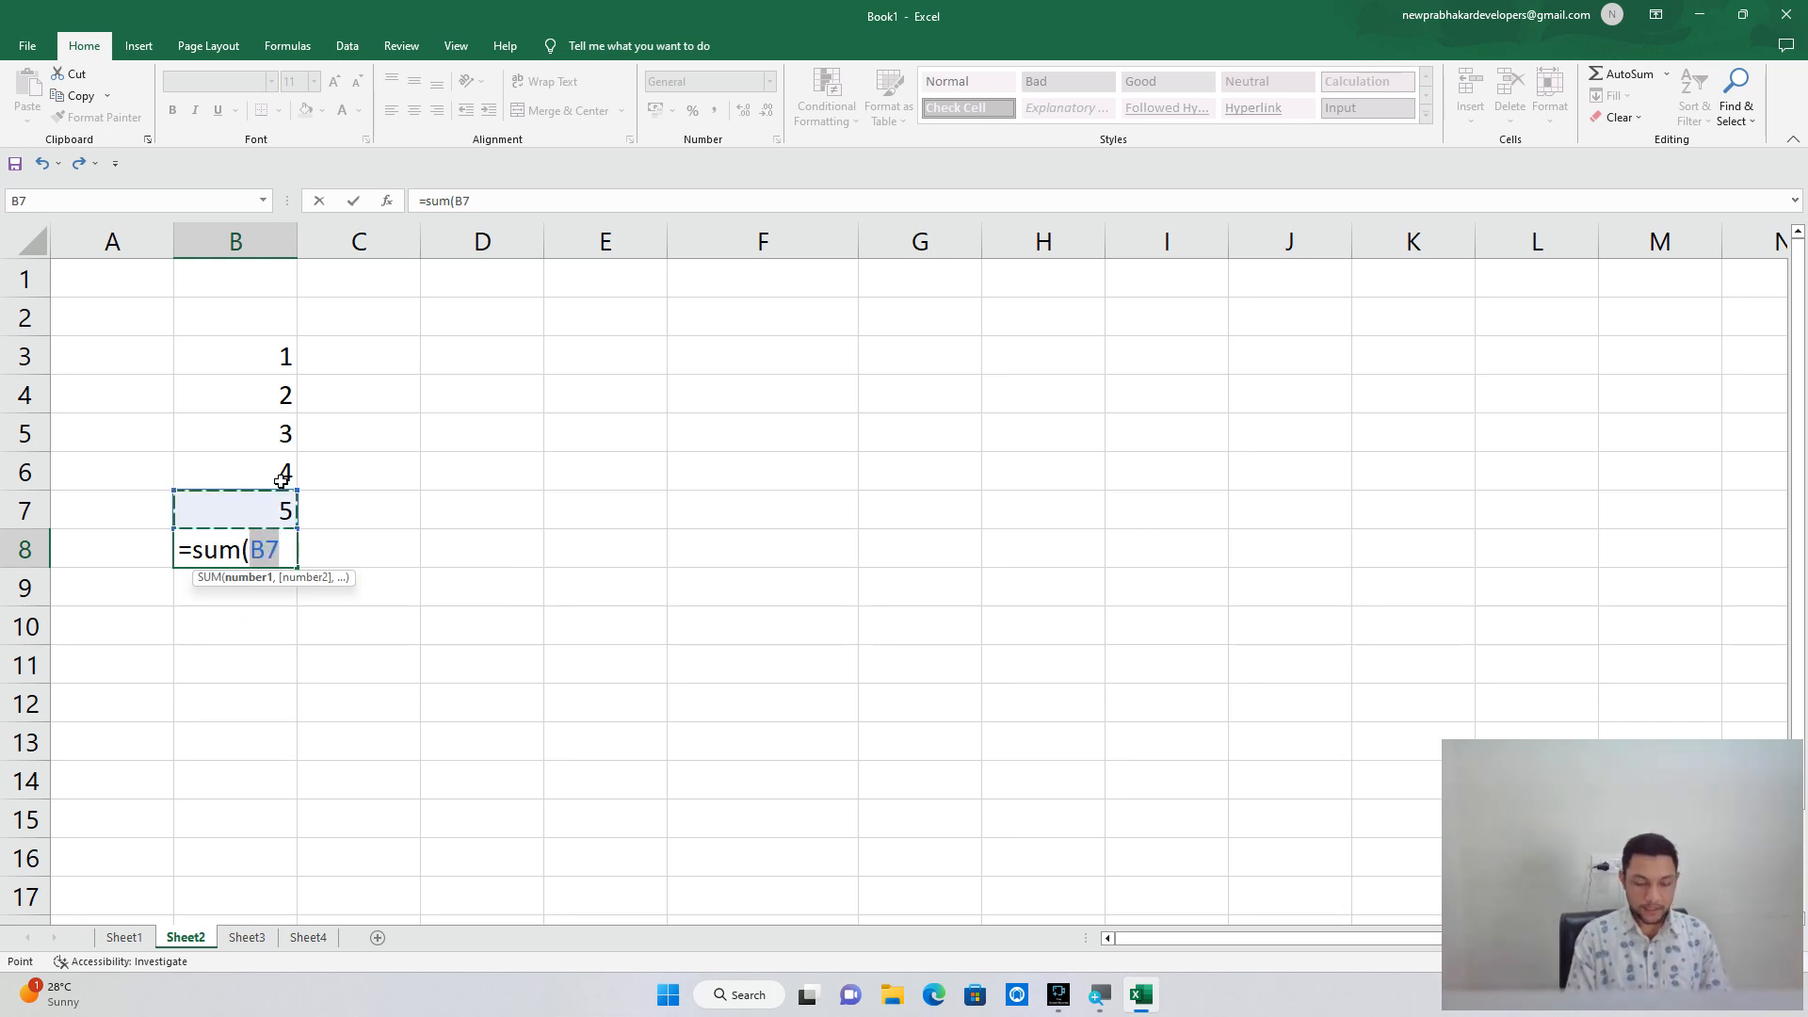
pyautogui.hotkey('shift', 'Up')
pyautogui.hotkey('shift', 'Up')
pyautogui.hotkey('shift', 'Up')
pyautogui.hotkey('shift', 'Up')
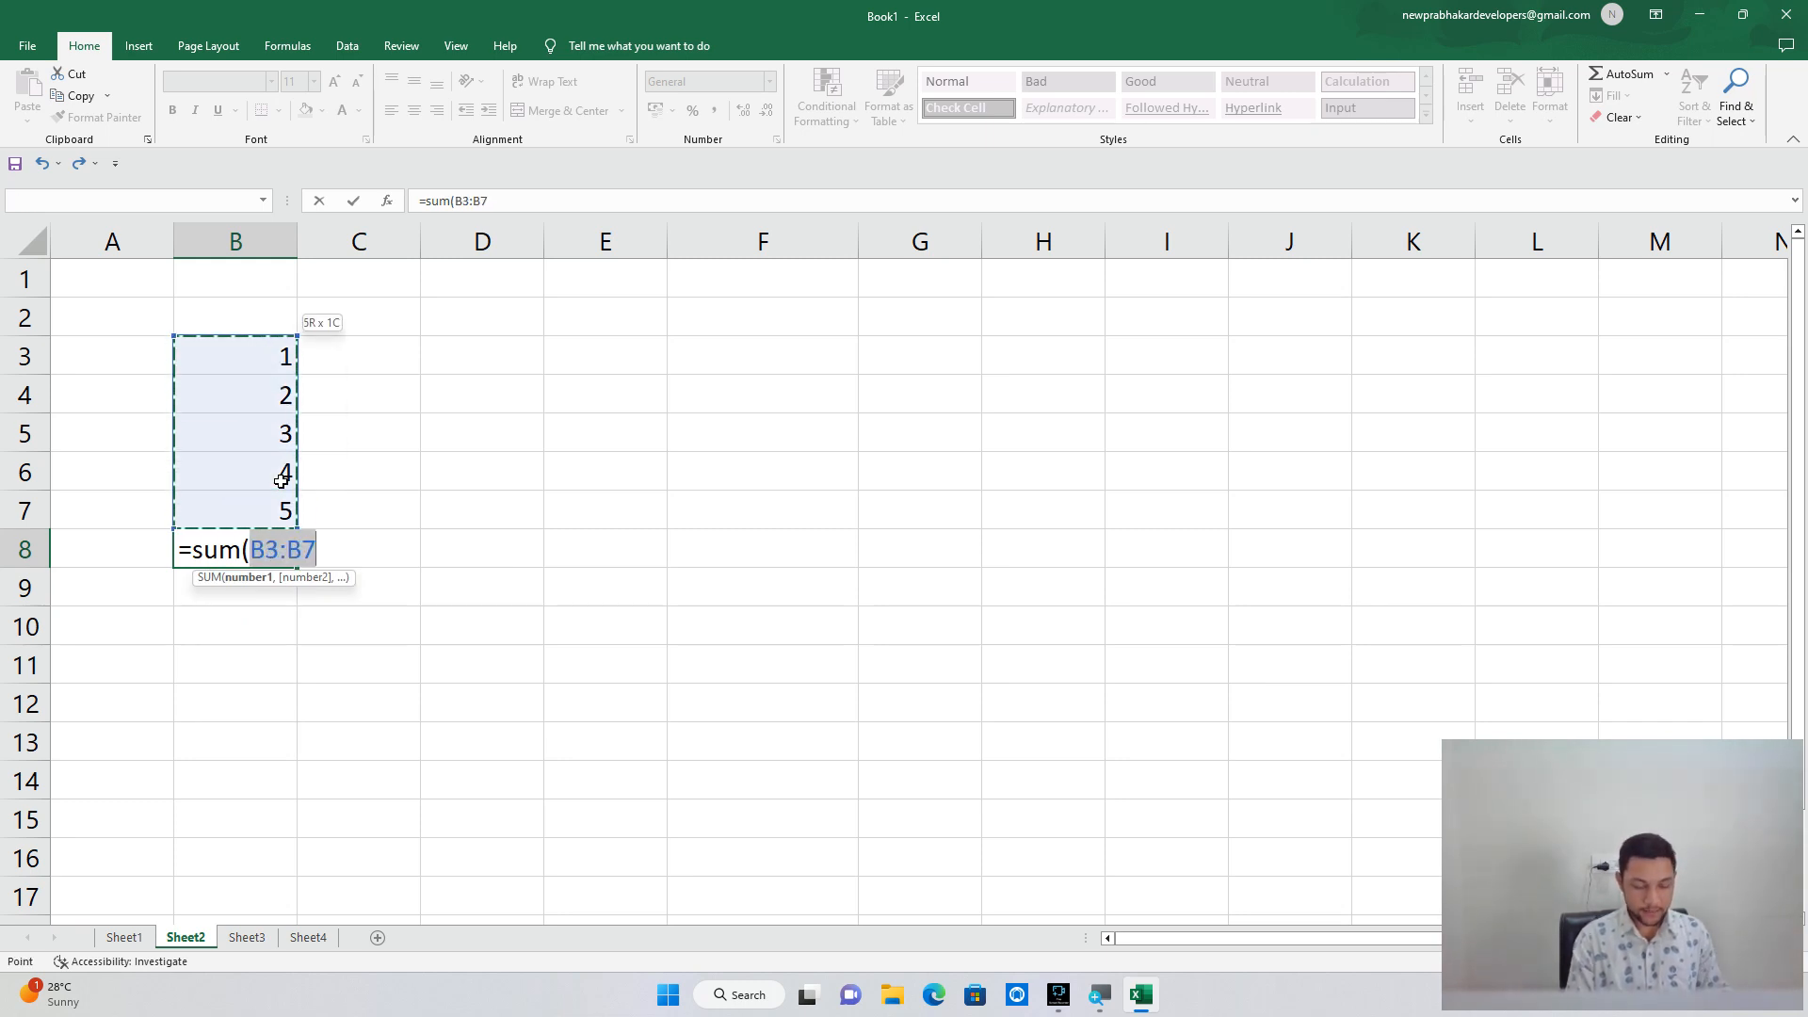
pyautogui.write(')')
pyautogui.press('Return')
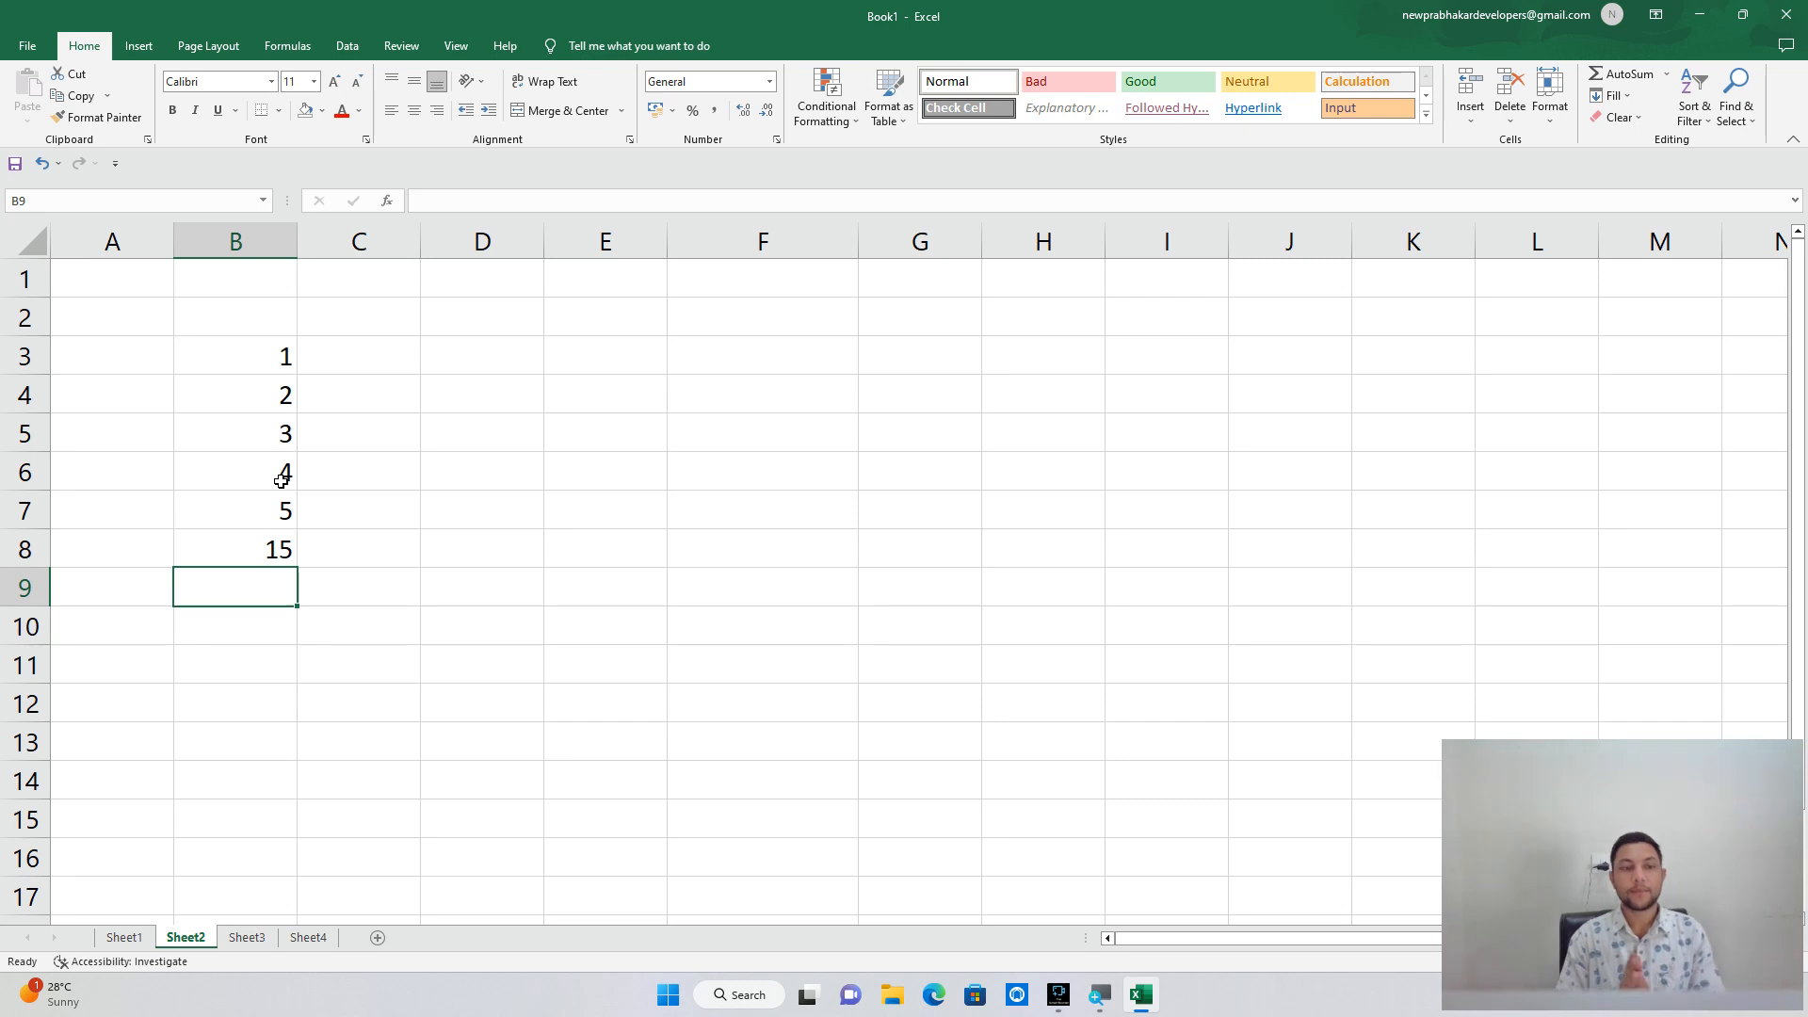
pyautogui.press('Up')
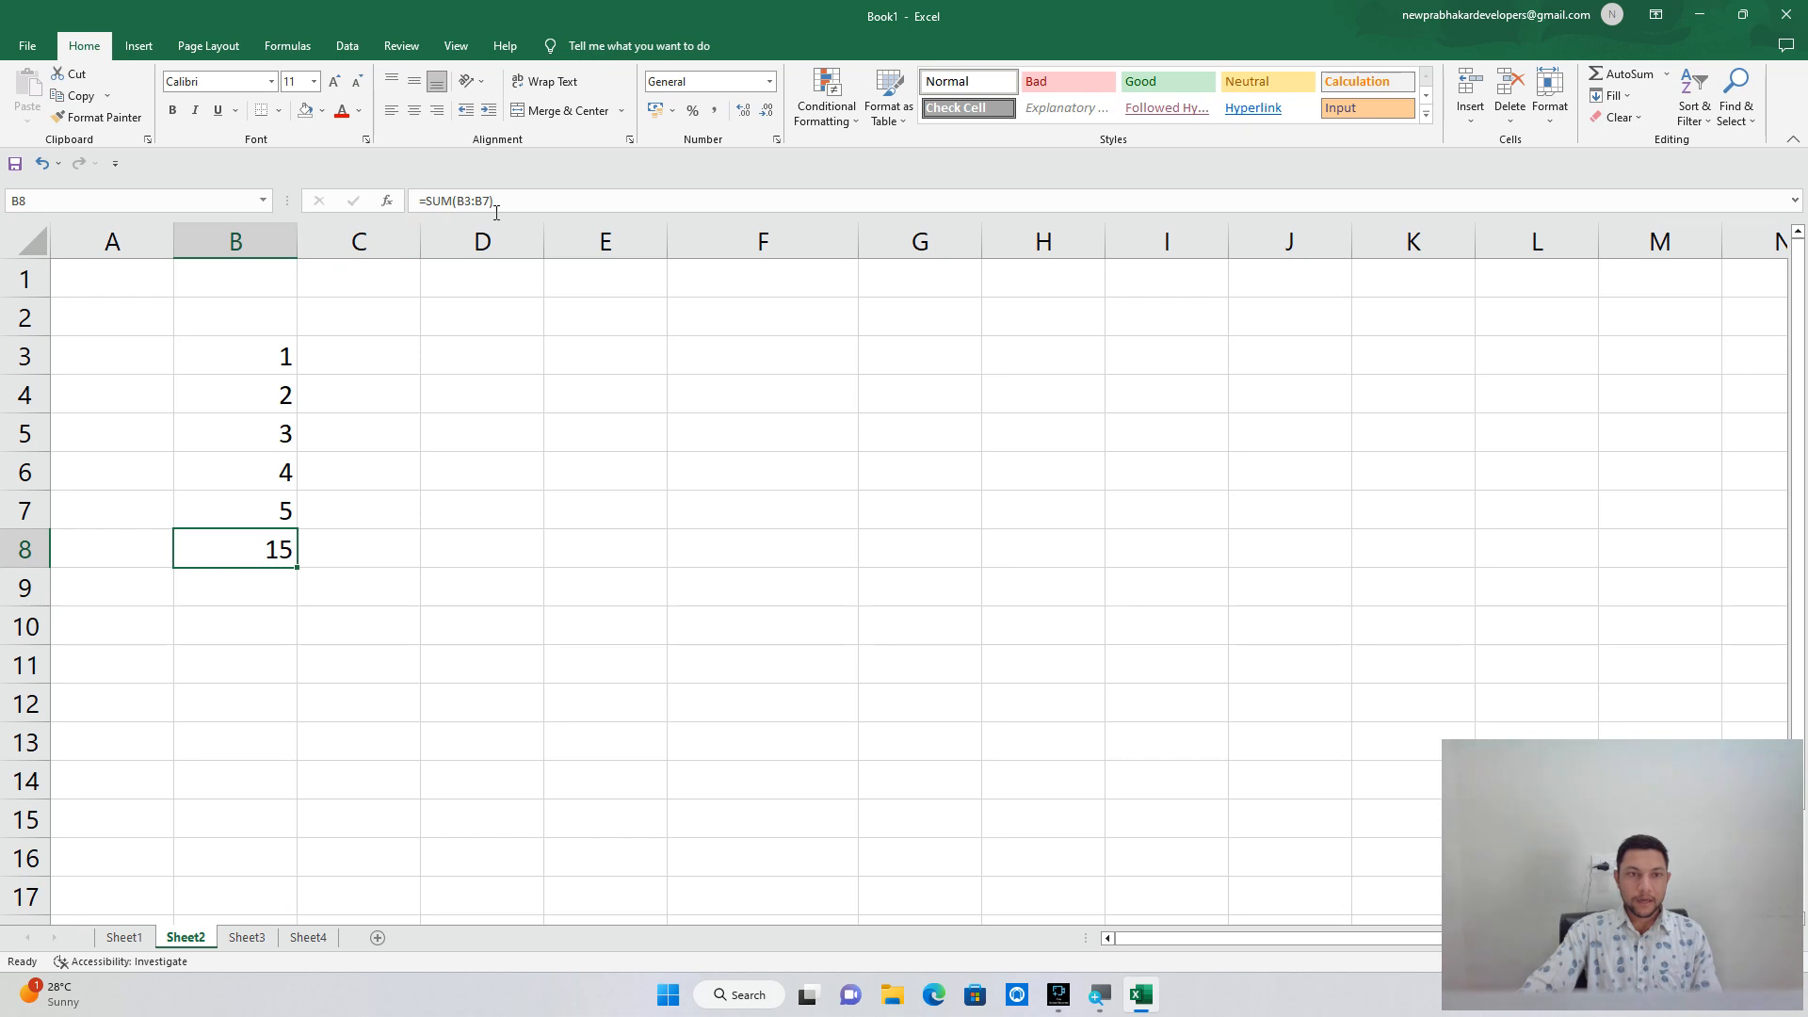
# Try re-pointing B8's formula at C8 and D8, then cancel to keep the SUM.
pyautogui.moveTo(501, 201); pyautogui.dragTo(412, 198)
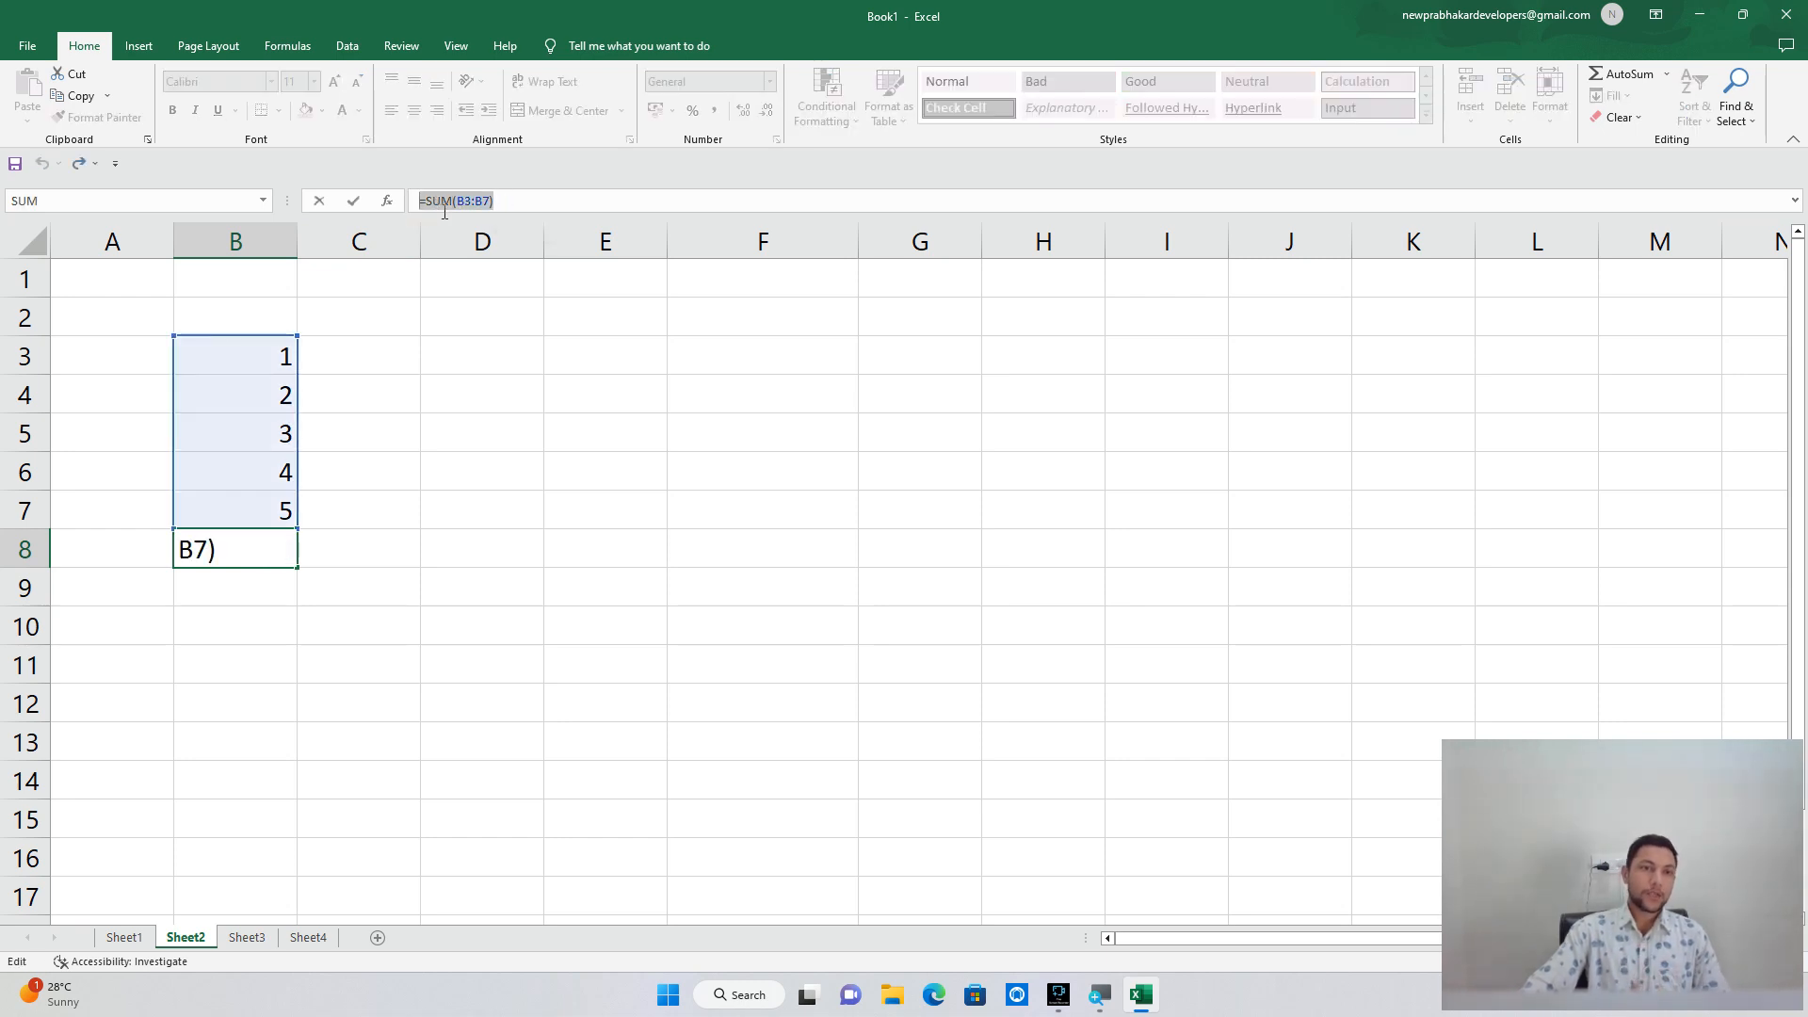
pyautogui.write('=')
pyautogui.click(334, 563)
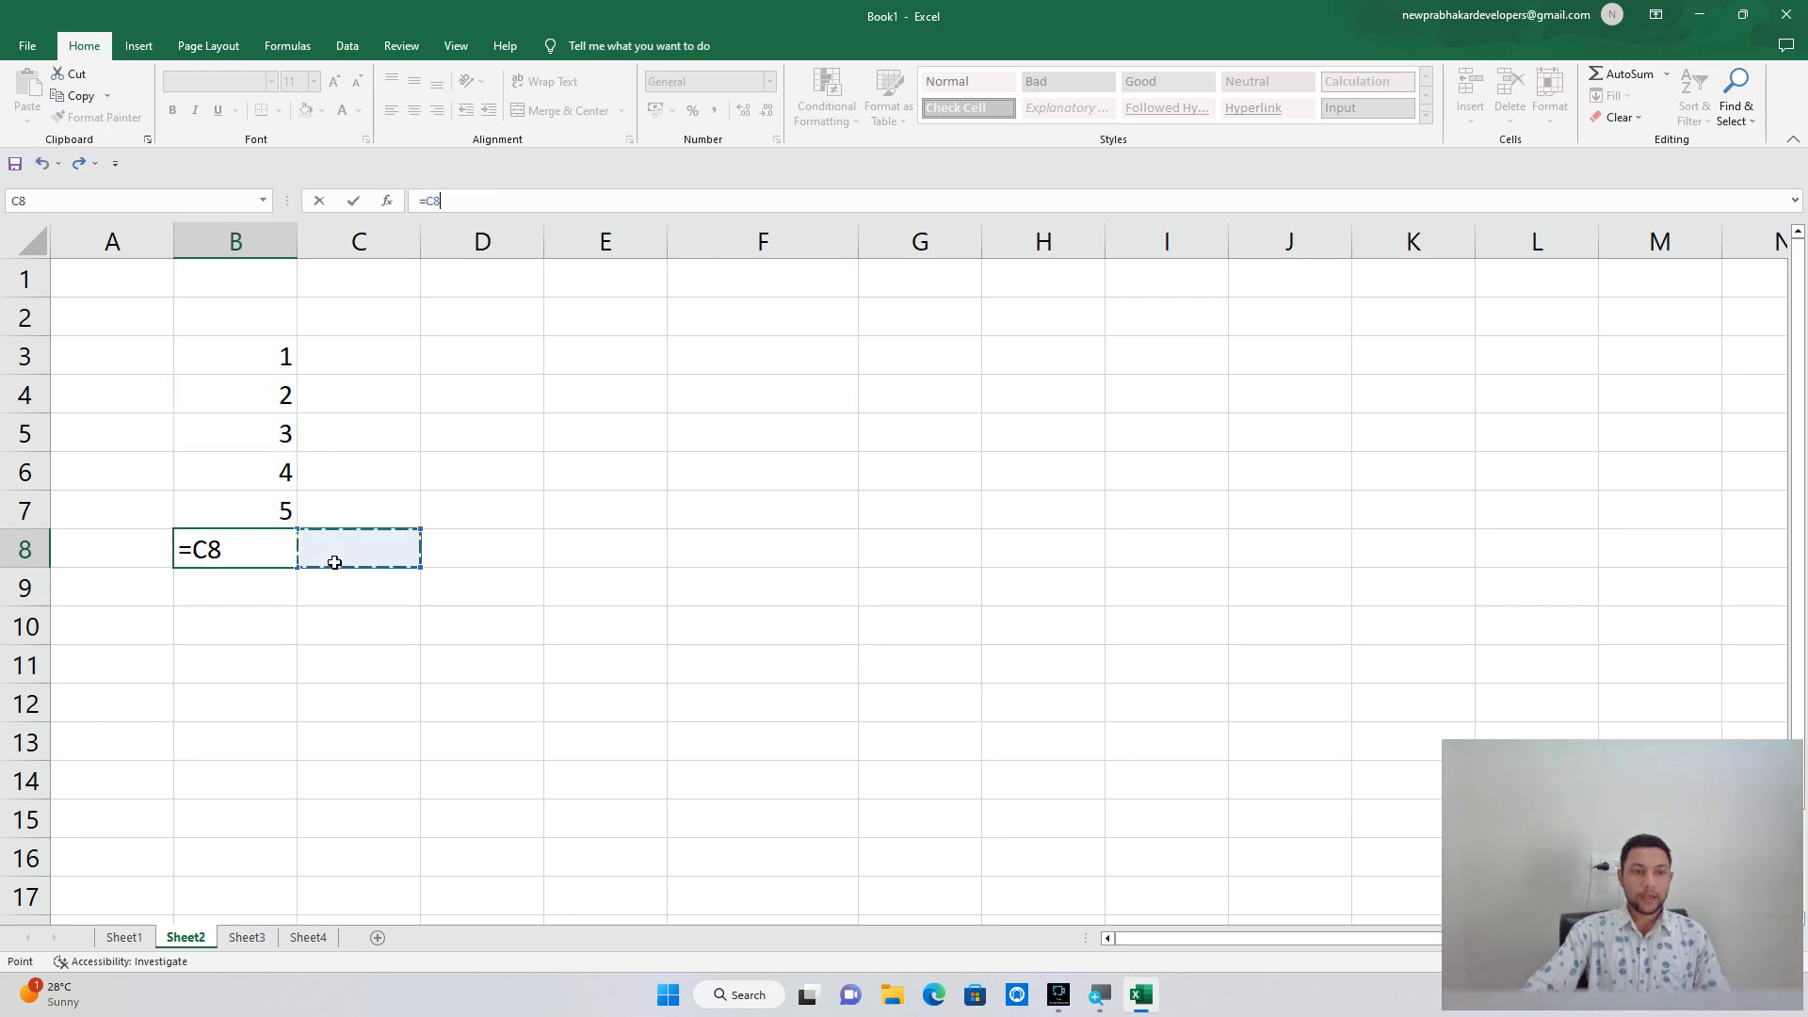
pyautogui.click(512, 569)
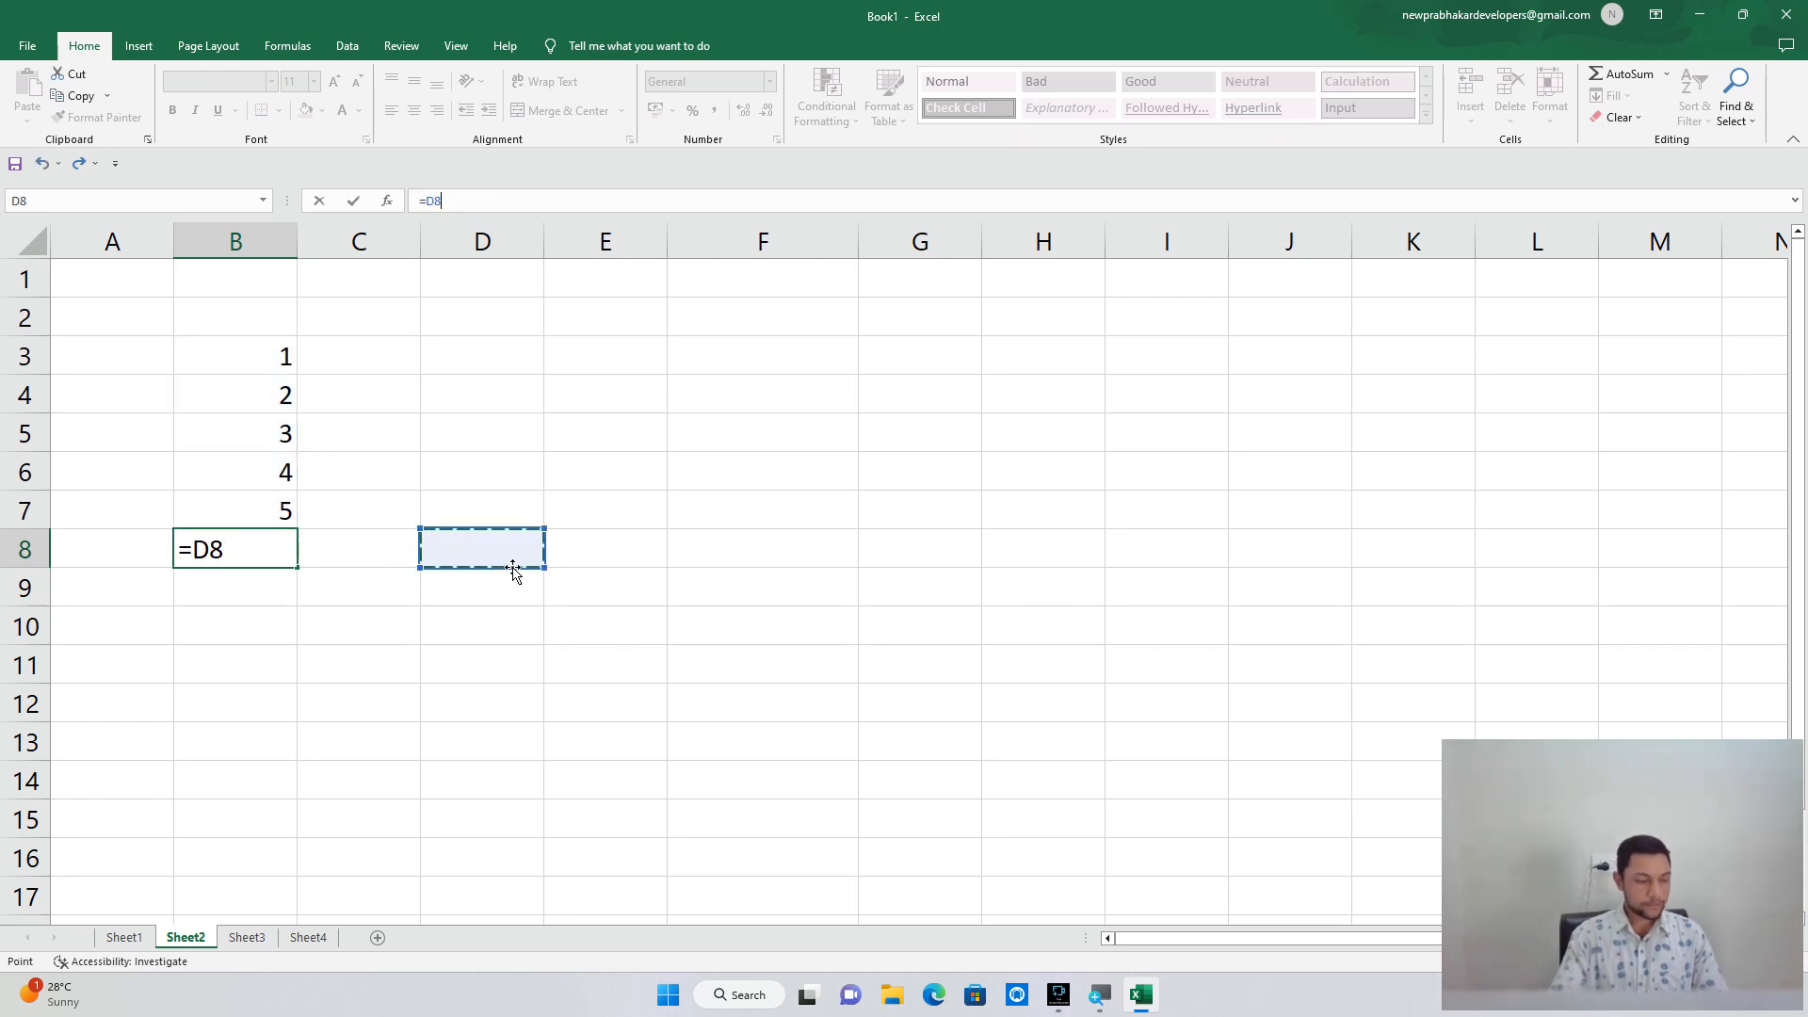
pyautogui.press('Escape')
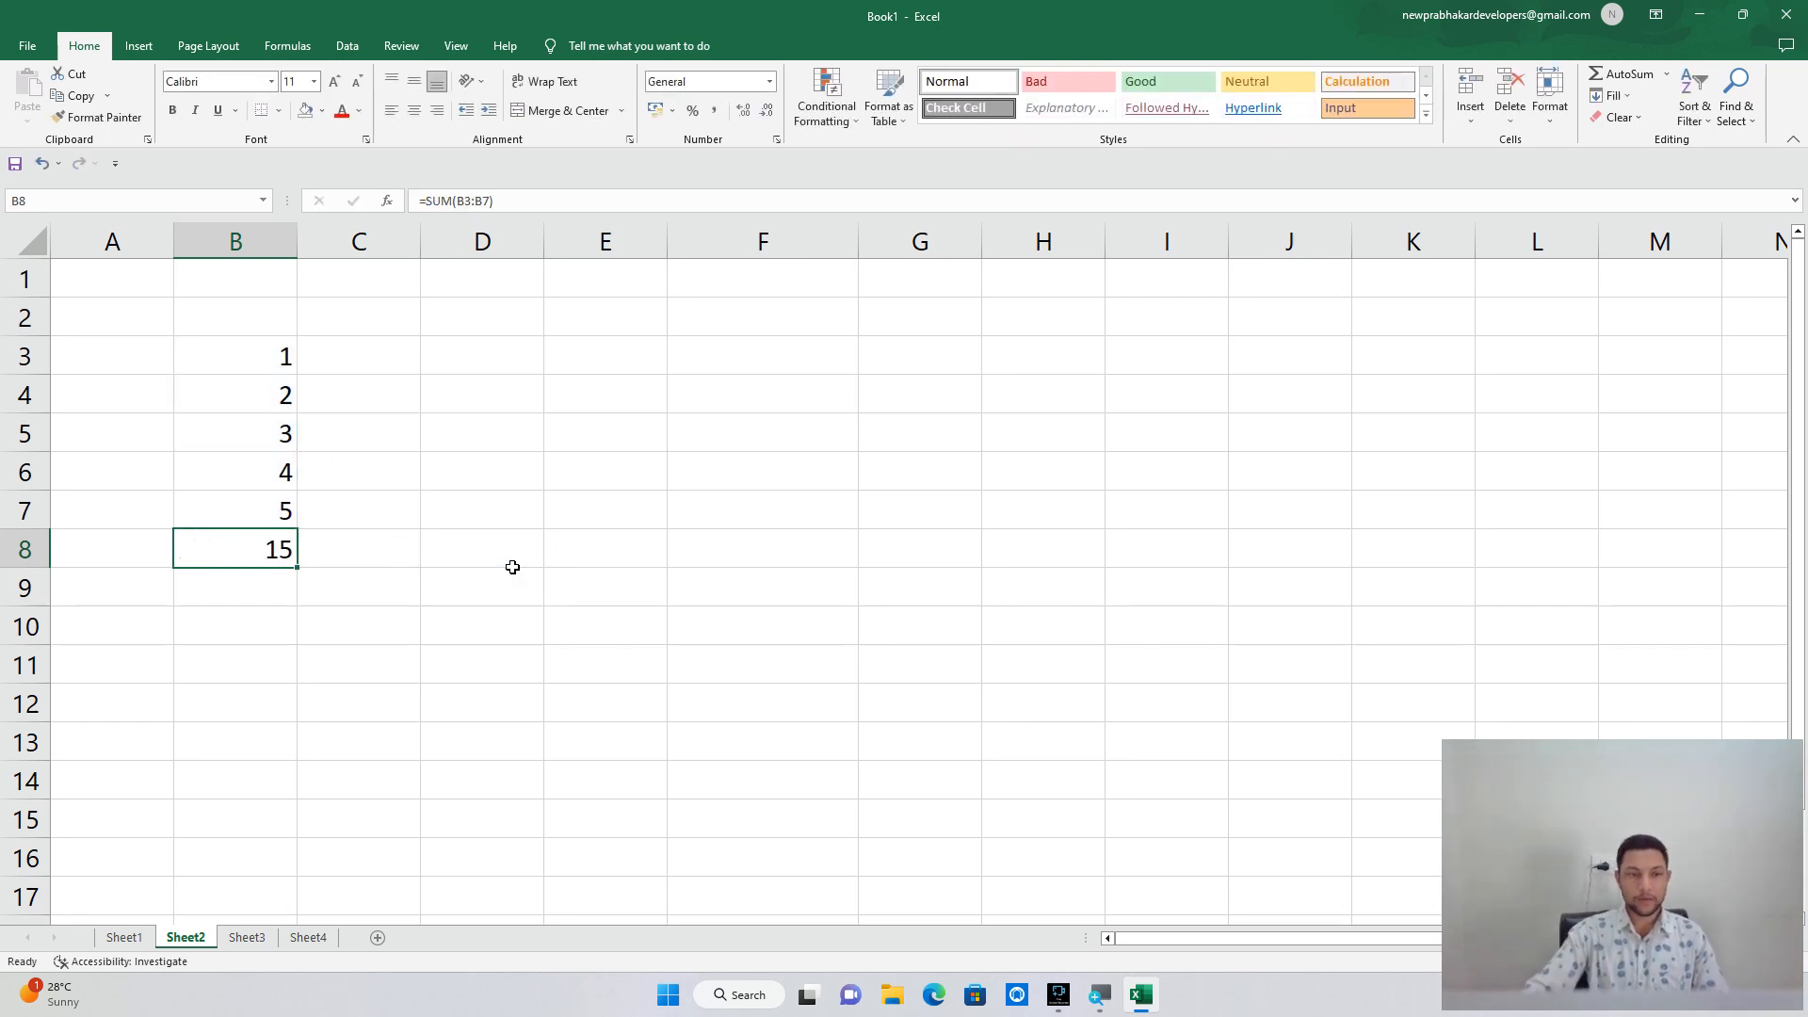
pyautogui.click(467, 354)
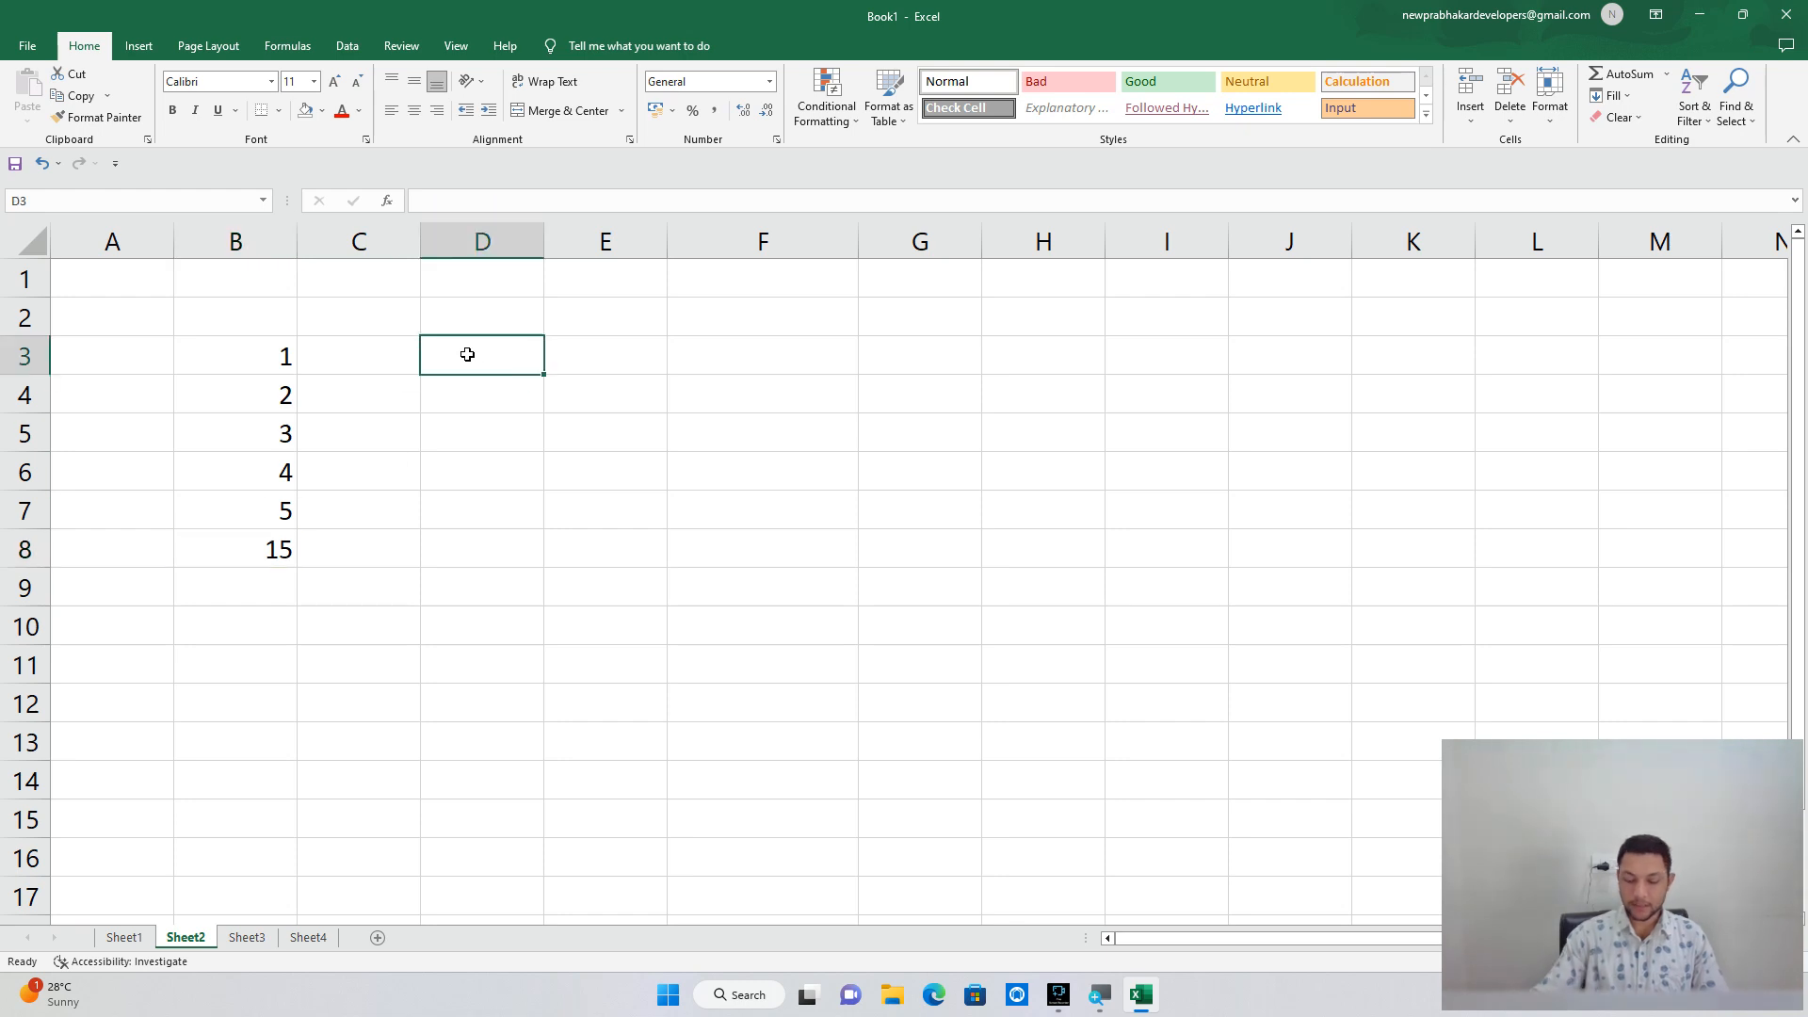
# Enter 10, 20, 30, 40 and 50 into D3:D7.
pyautogui.write('10')
pyautogui.press('Return')
pyautogui.write('20')
pyautogui.press('Return')
pyautogui.write('30')
pyautogui.press('Return')
pyautogui.write('40')
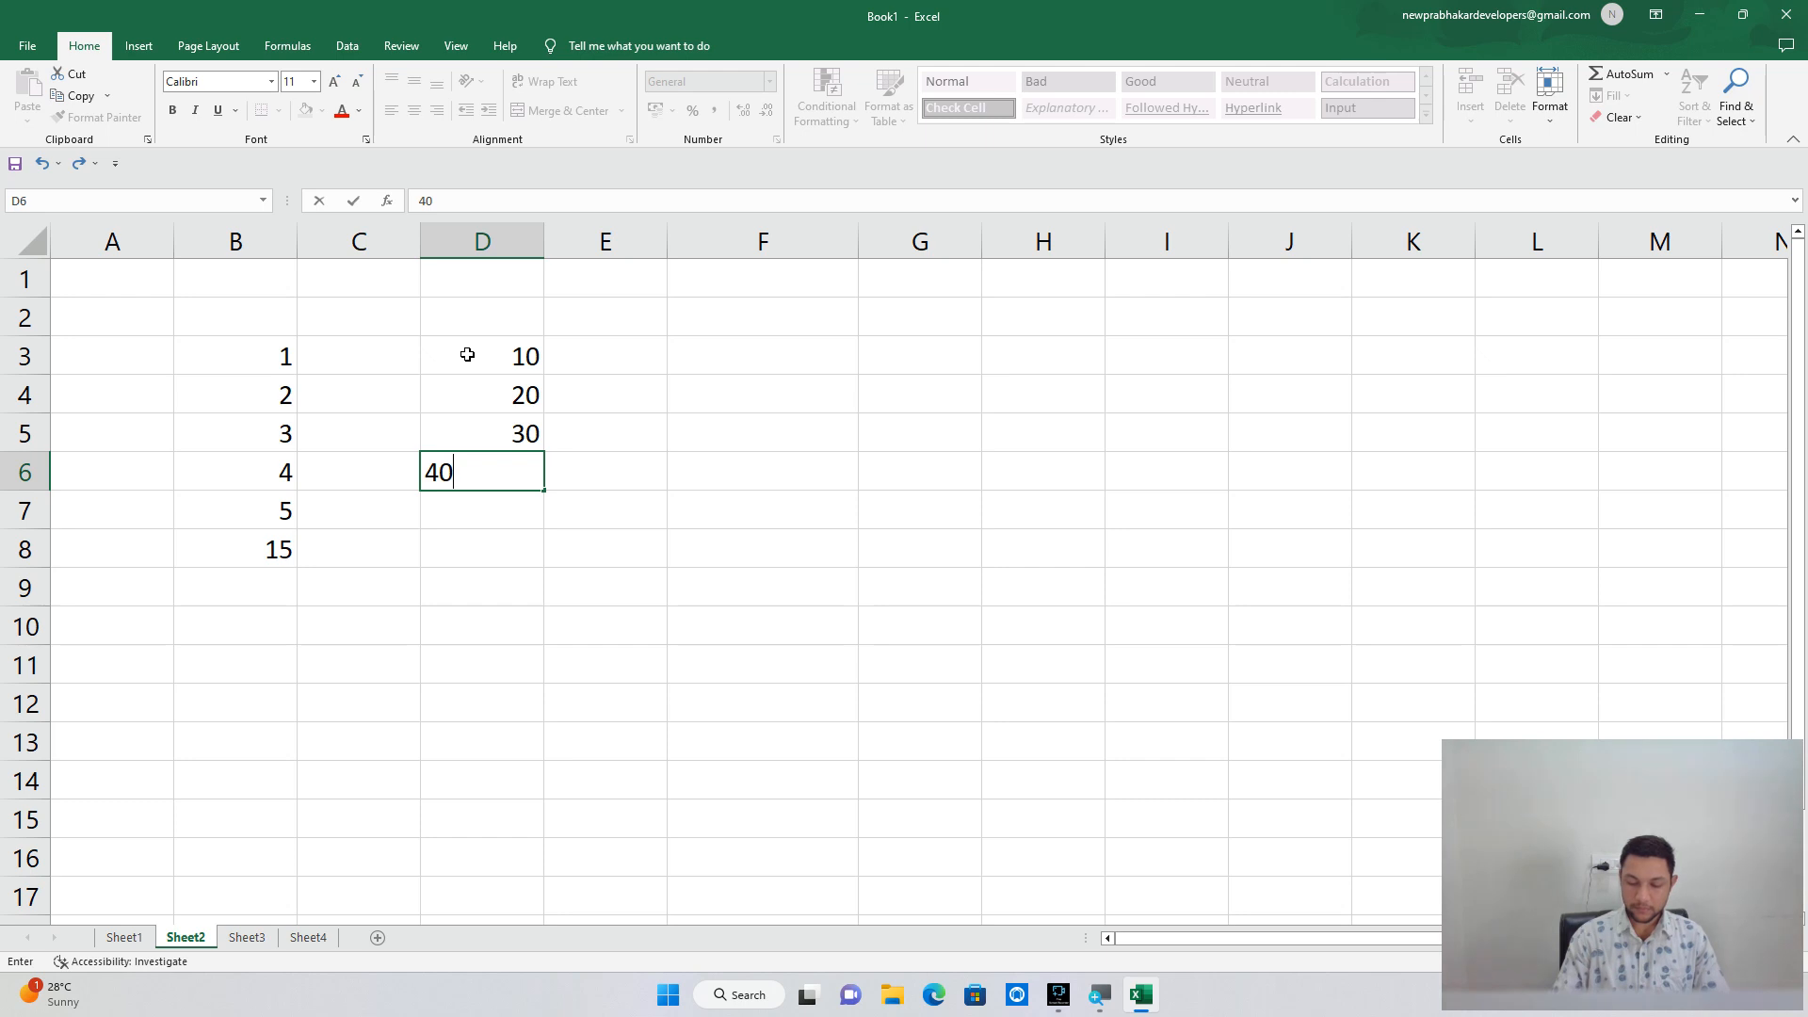
pyautogui.press('Return')
pyautogui.press('BackSpace')
pyautogui.write('50')
pyautogui.press('Return')
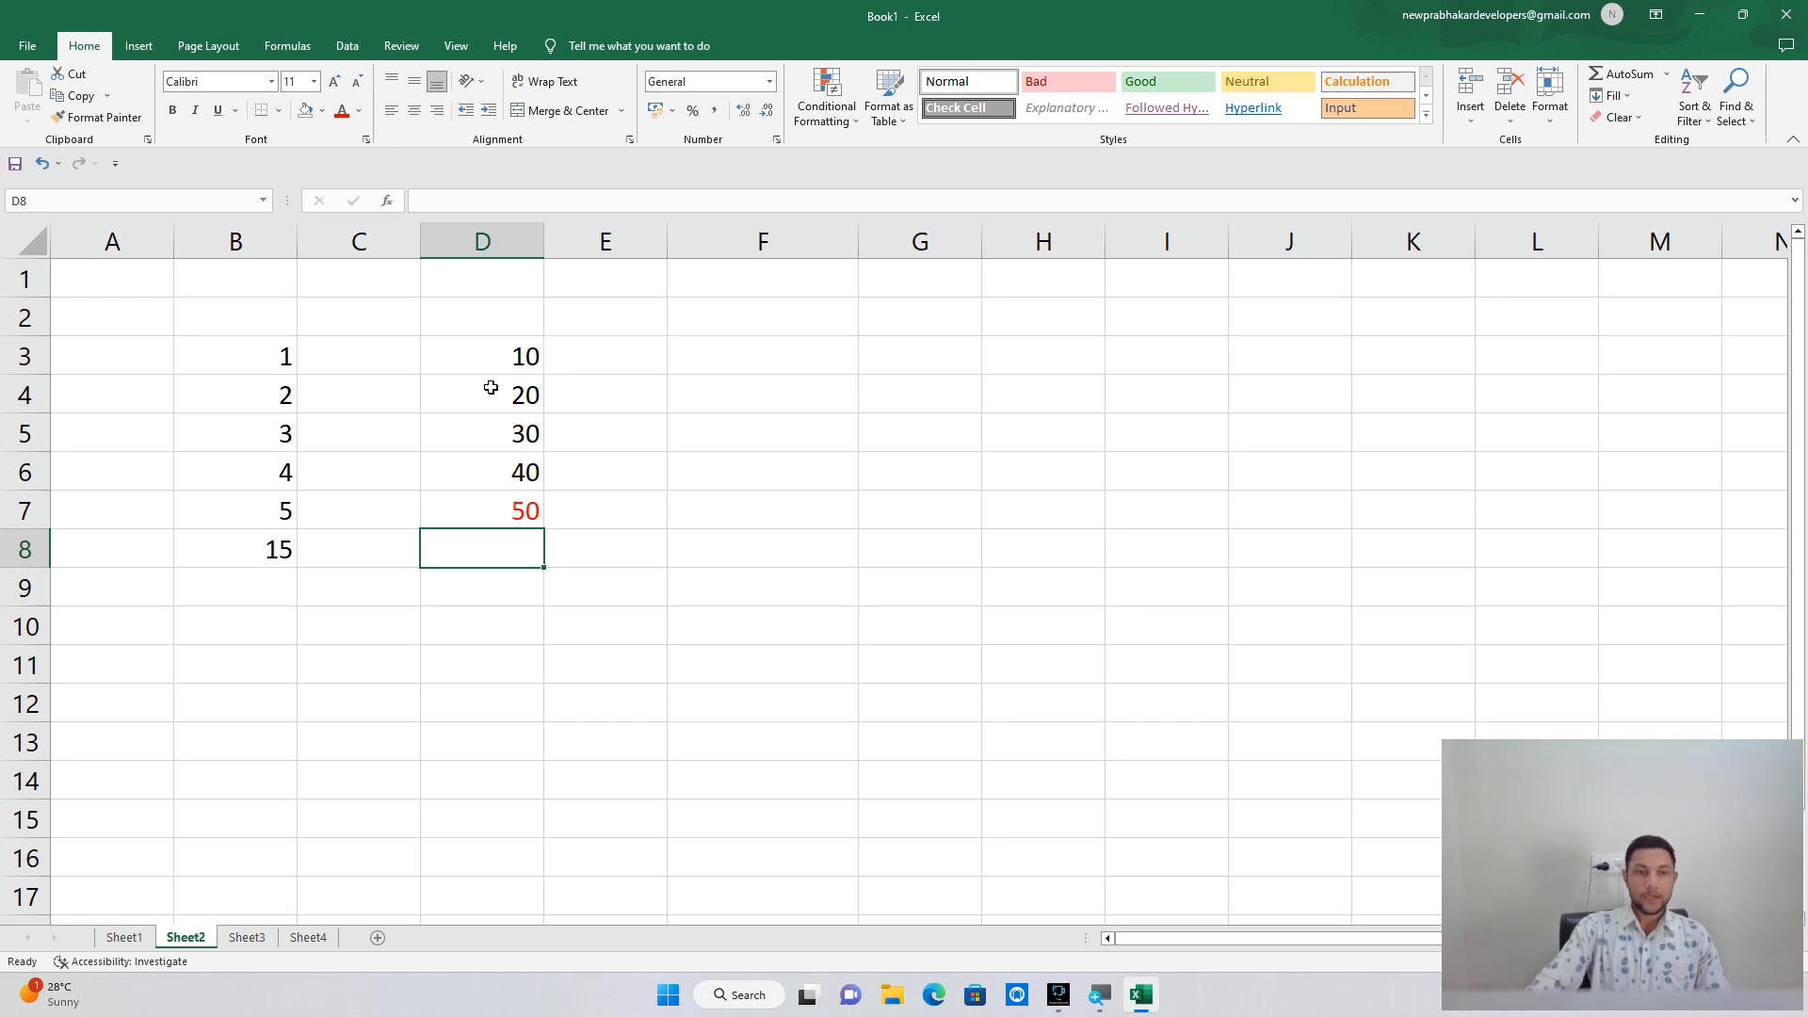
# Turn D7's 50 white, then restore it to Automatic black font colour.
pyautogui.click(504, 516)
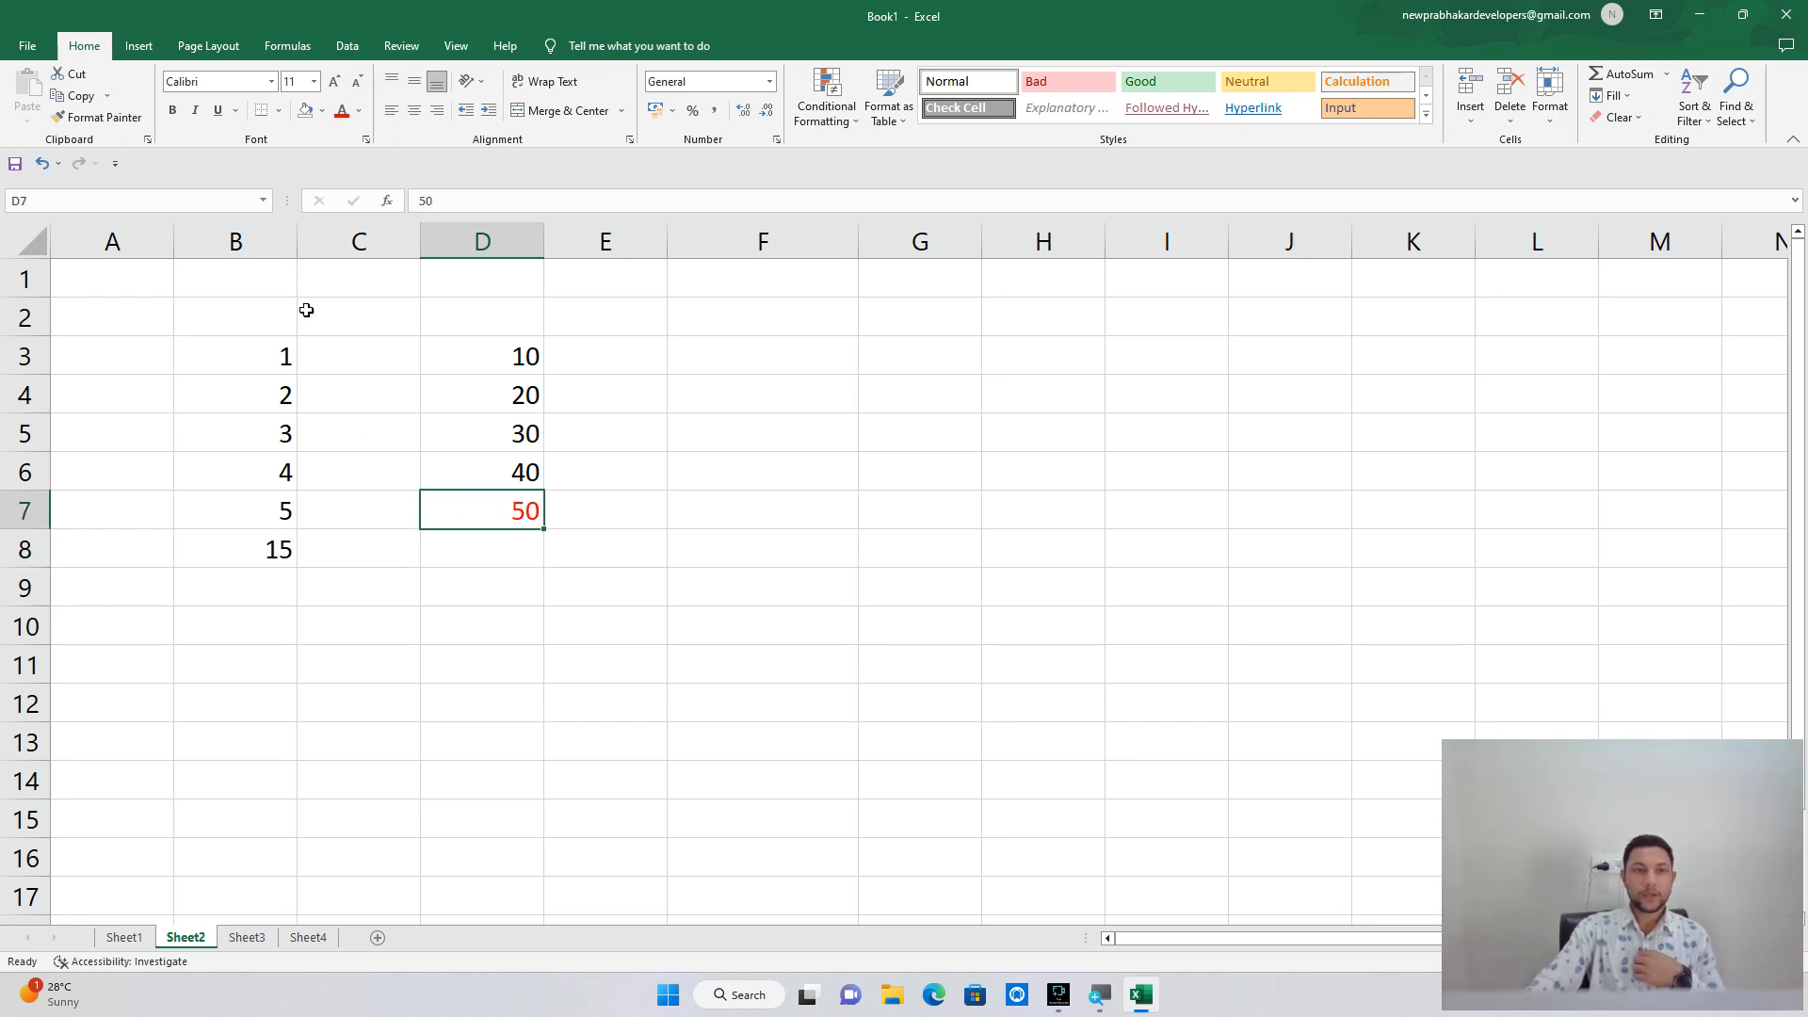
pyautogui.click(358, 110)
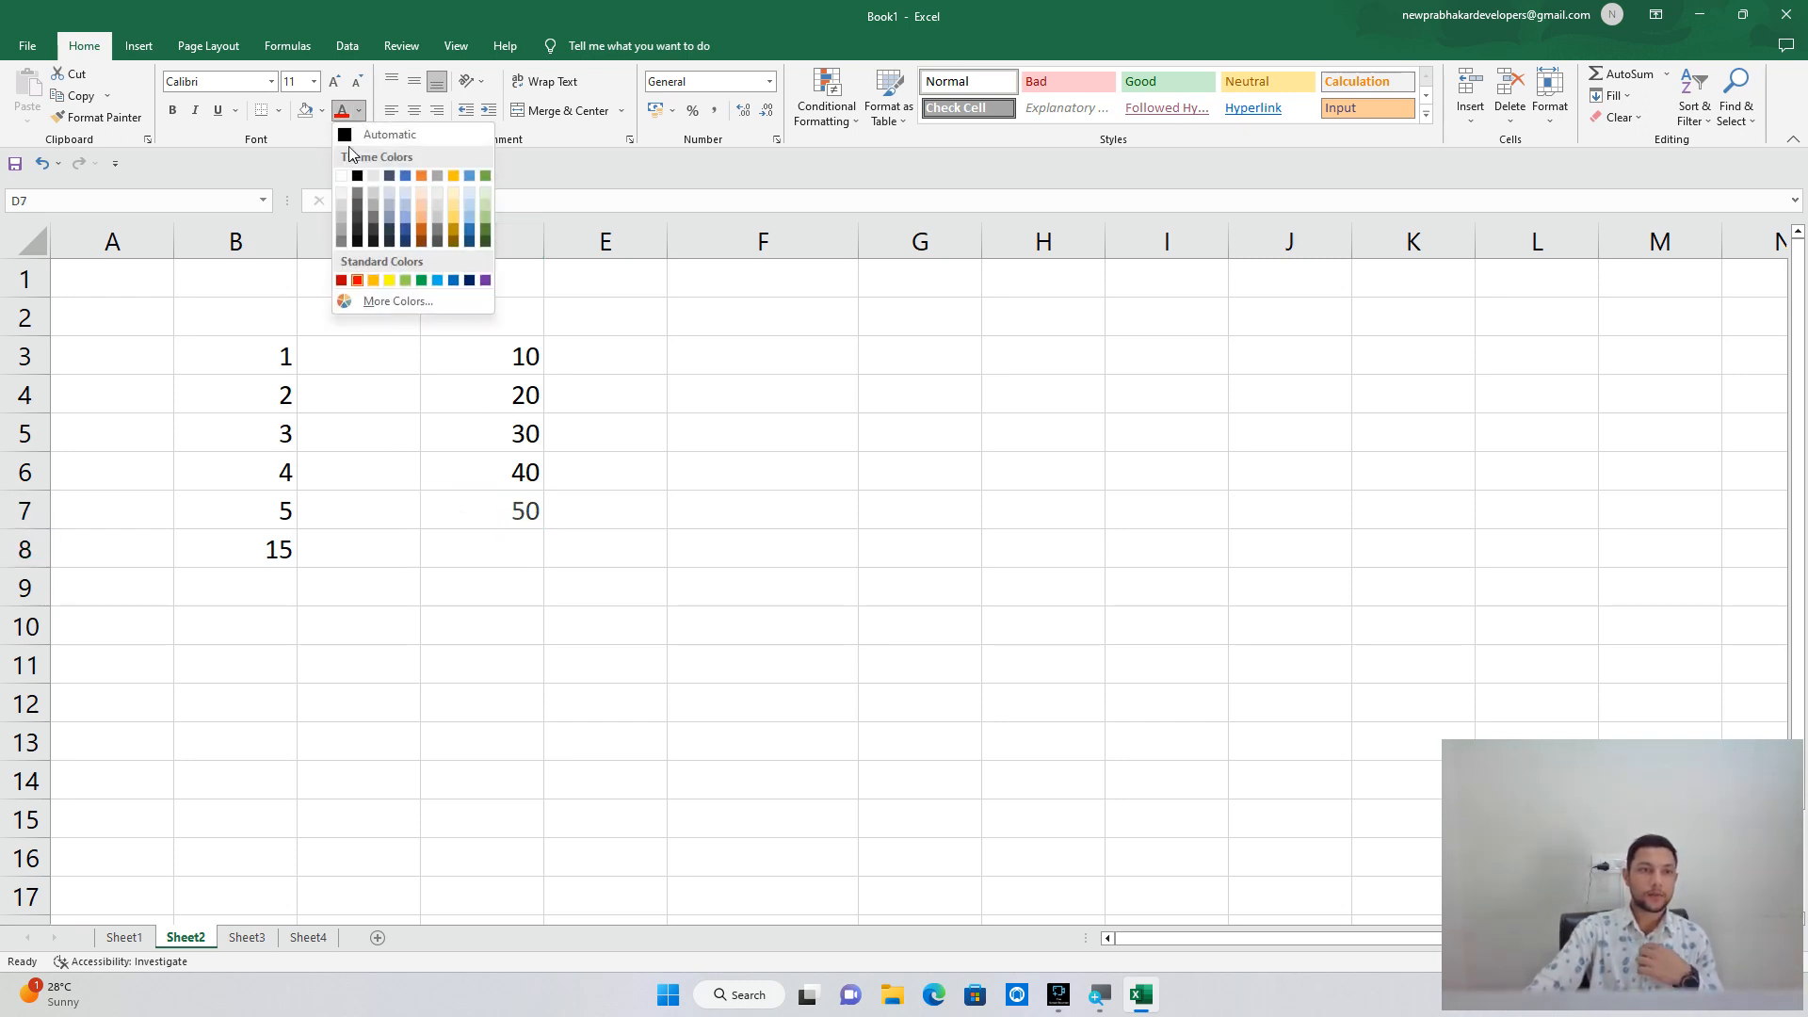
pyautogui.click(343, 176)
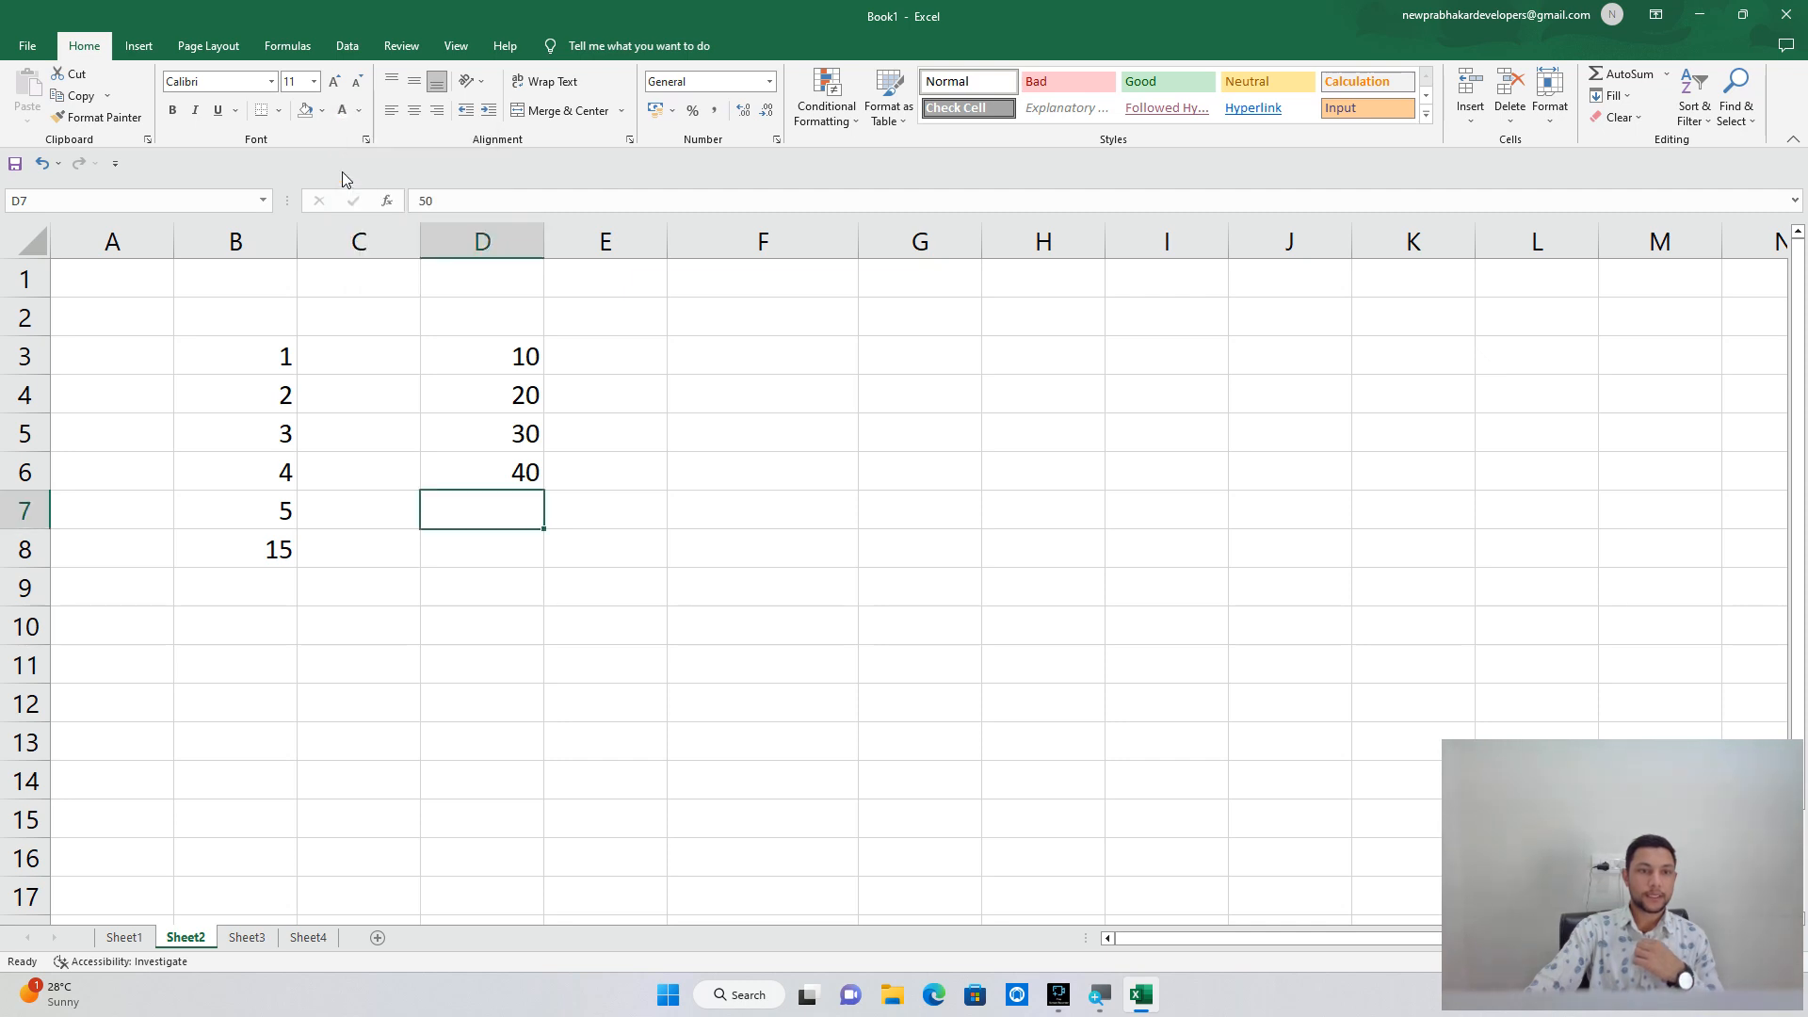
pyautogui.click(359, 111)
pyautogui.click(364, 134)
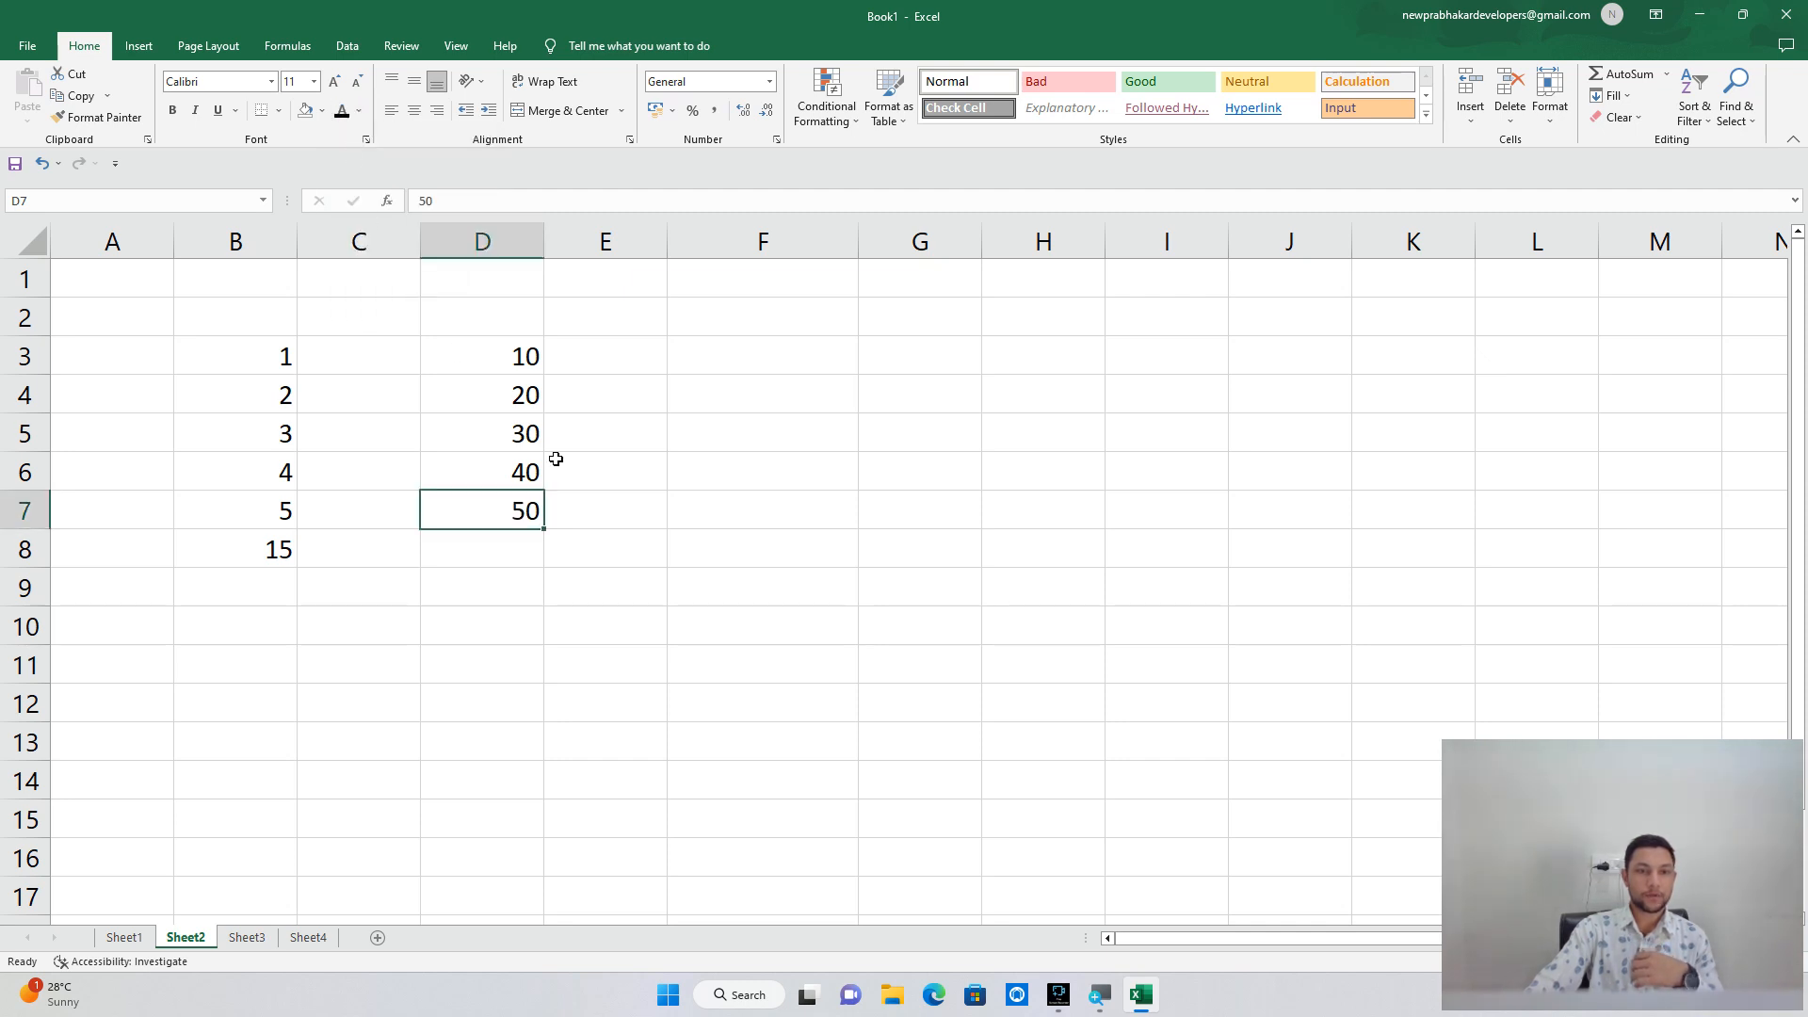
pyautogui.click(569, 546)
pyautogui.click(499, 562)
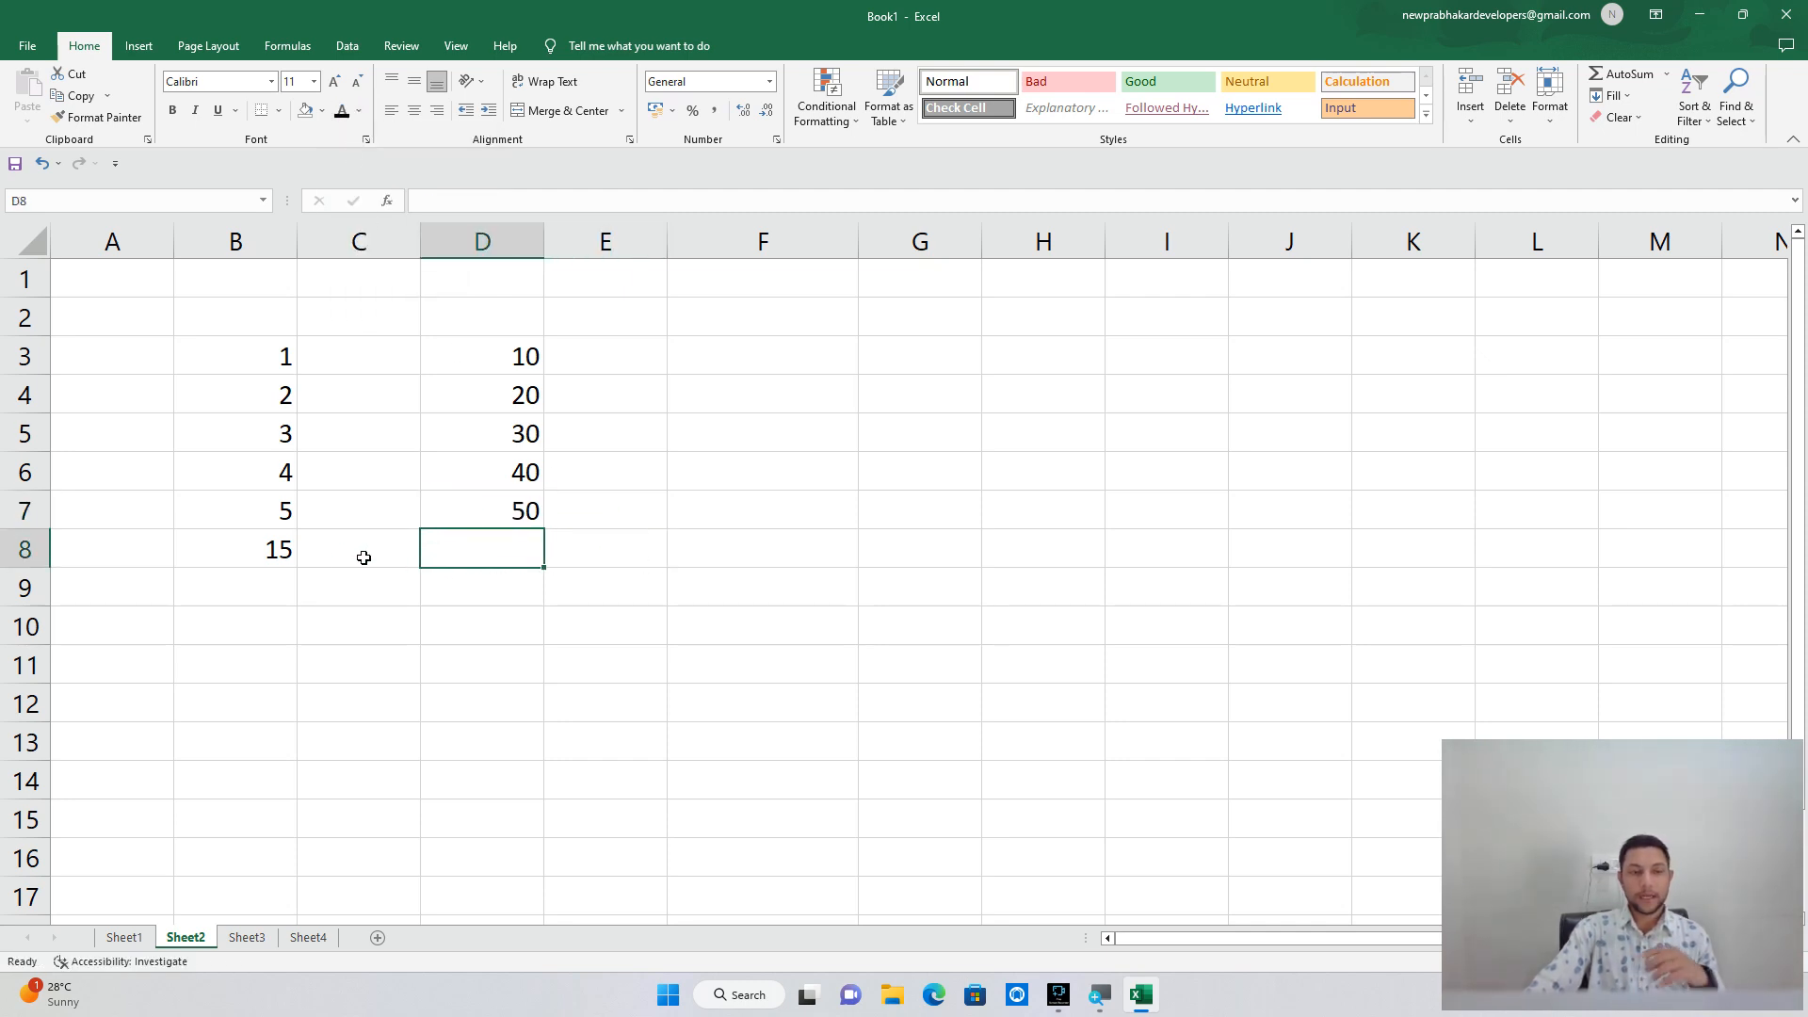
pyautogui.click(287, 554)
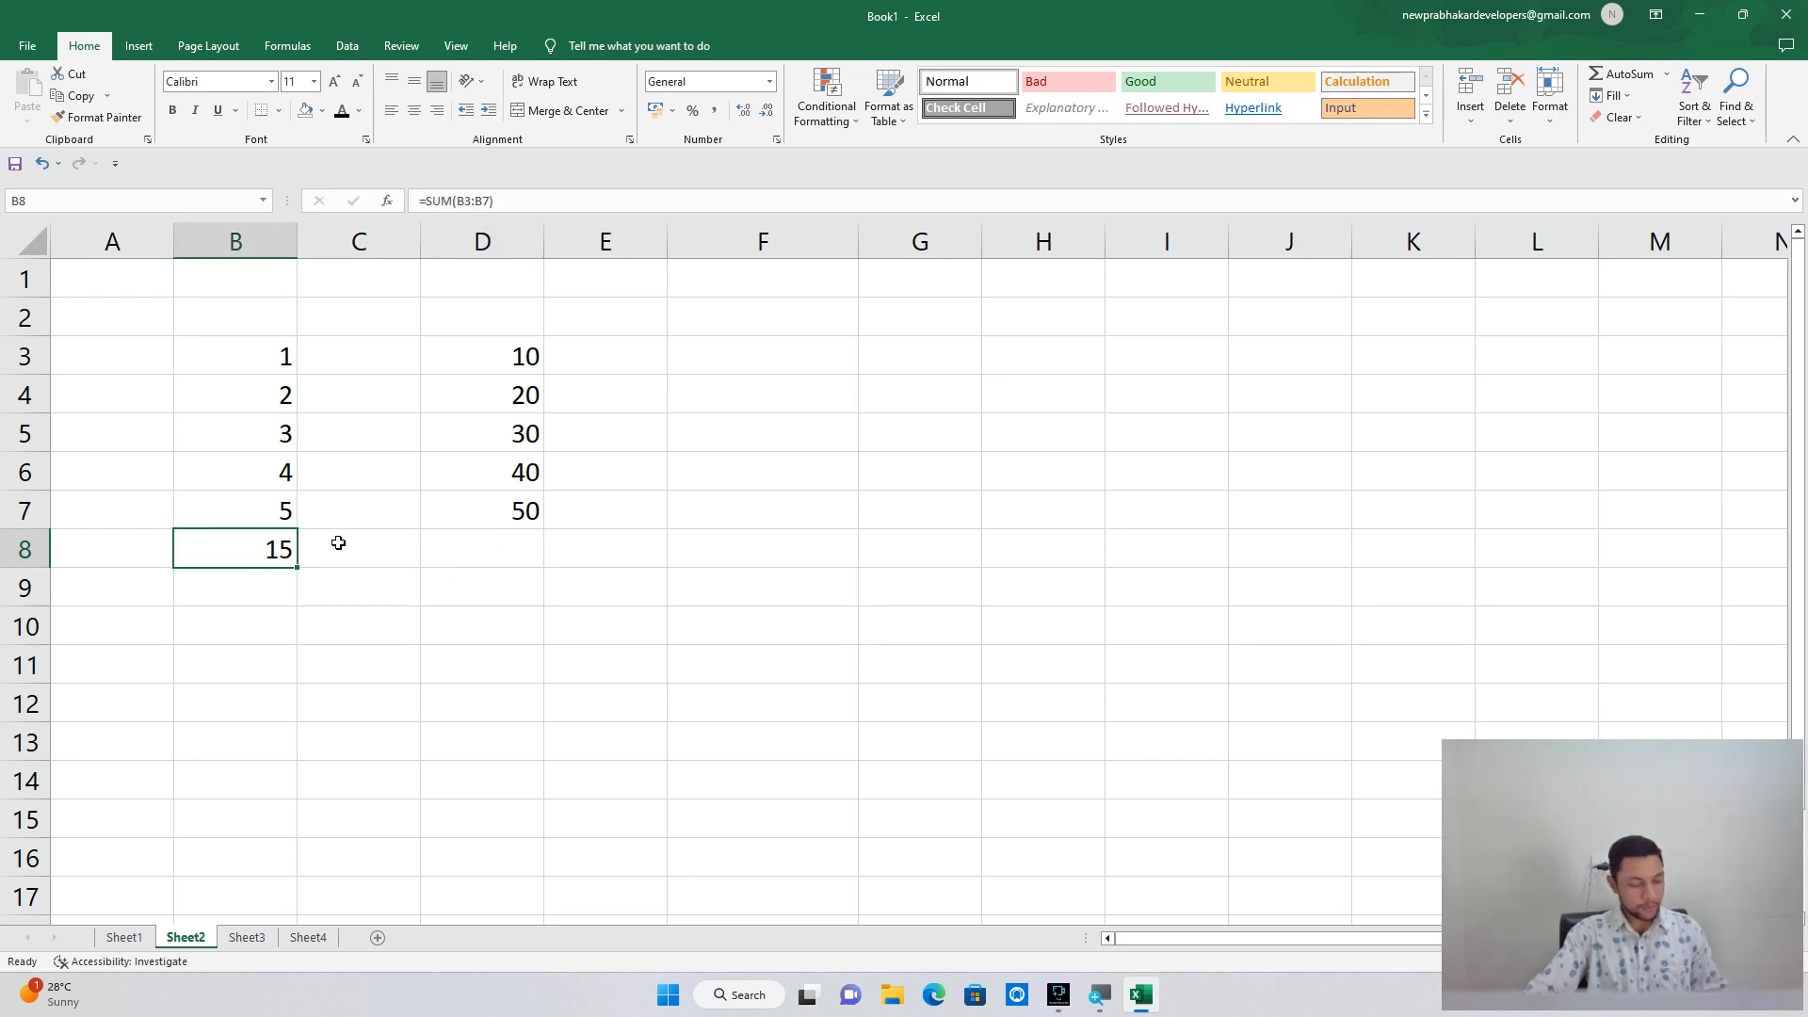
# Paste B8's SUM formula into D8 as Formulas only, giving 150.
pyautogui.hotkey('ctrl', 'c')
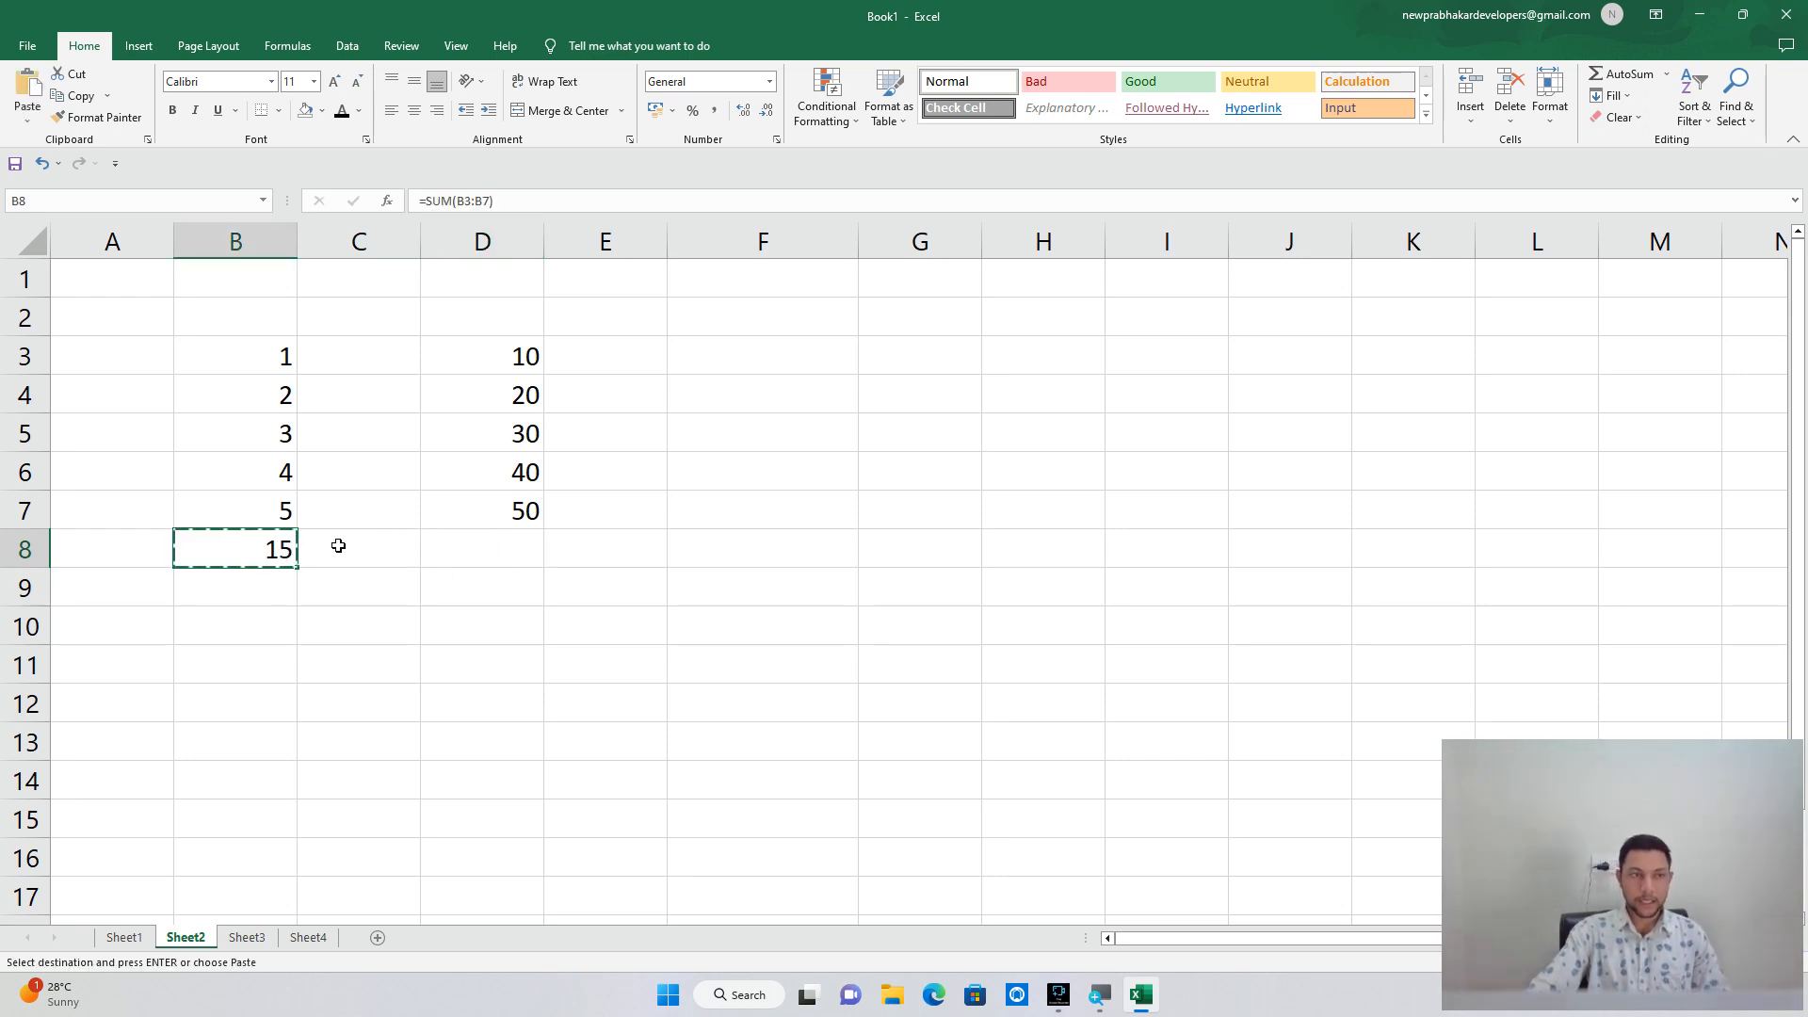
pyautogui.click(29, 120)
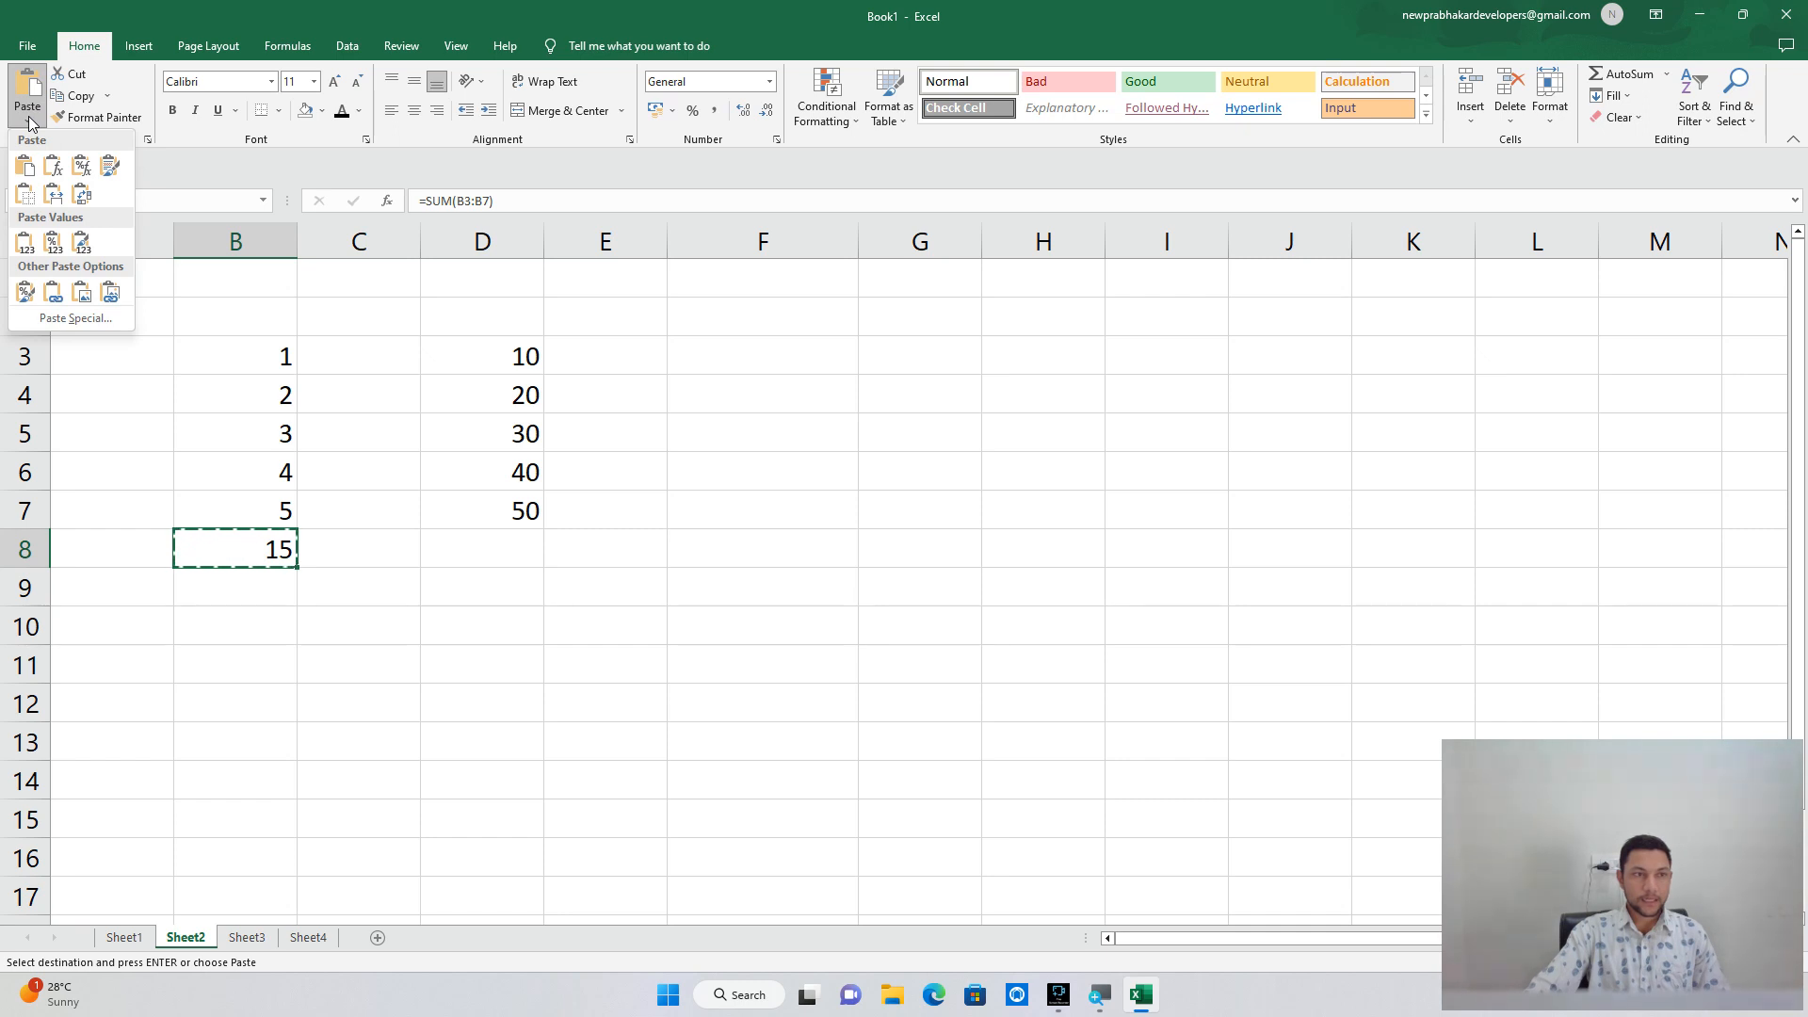
pyautogui.click(125, 534)
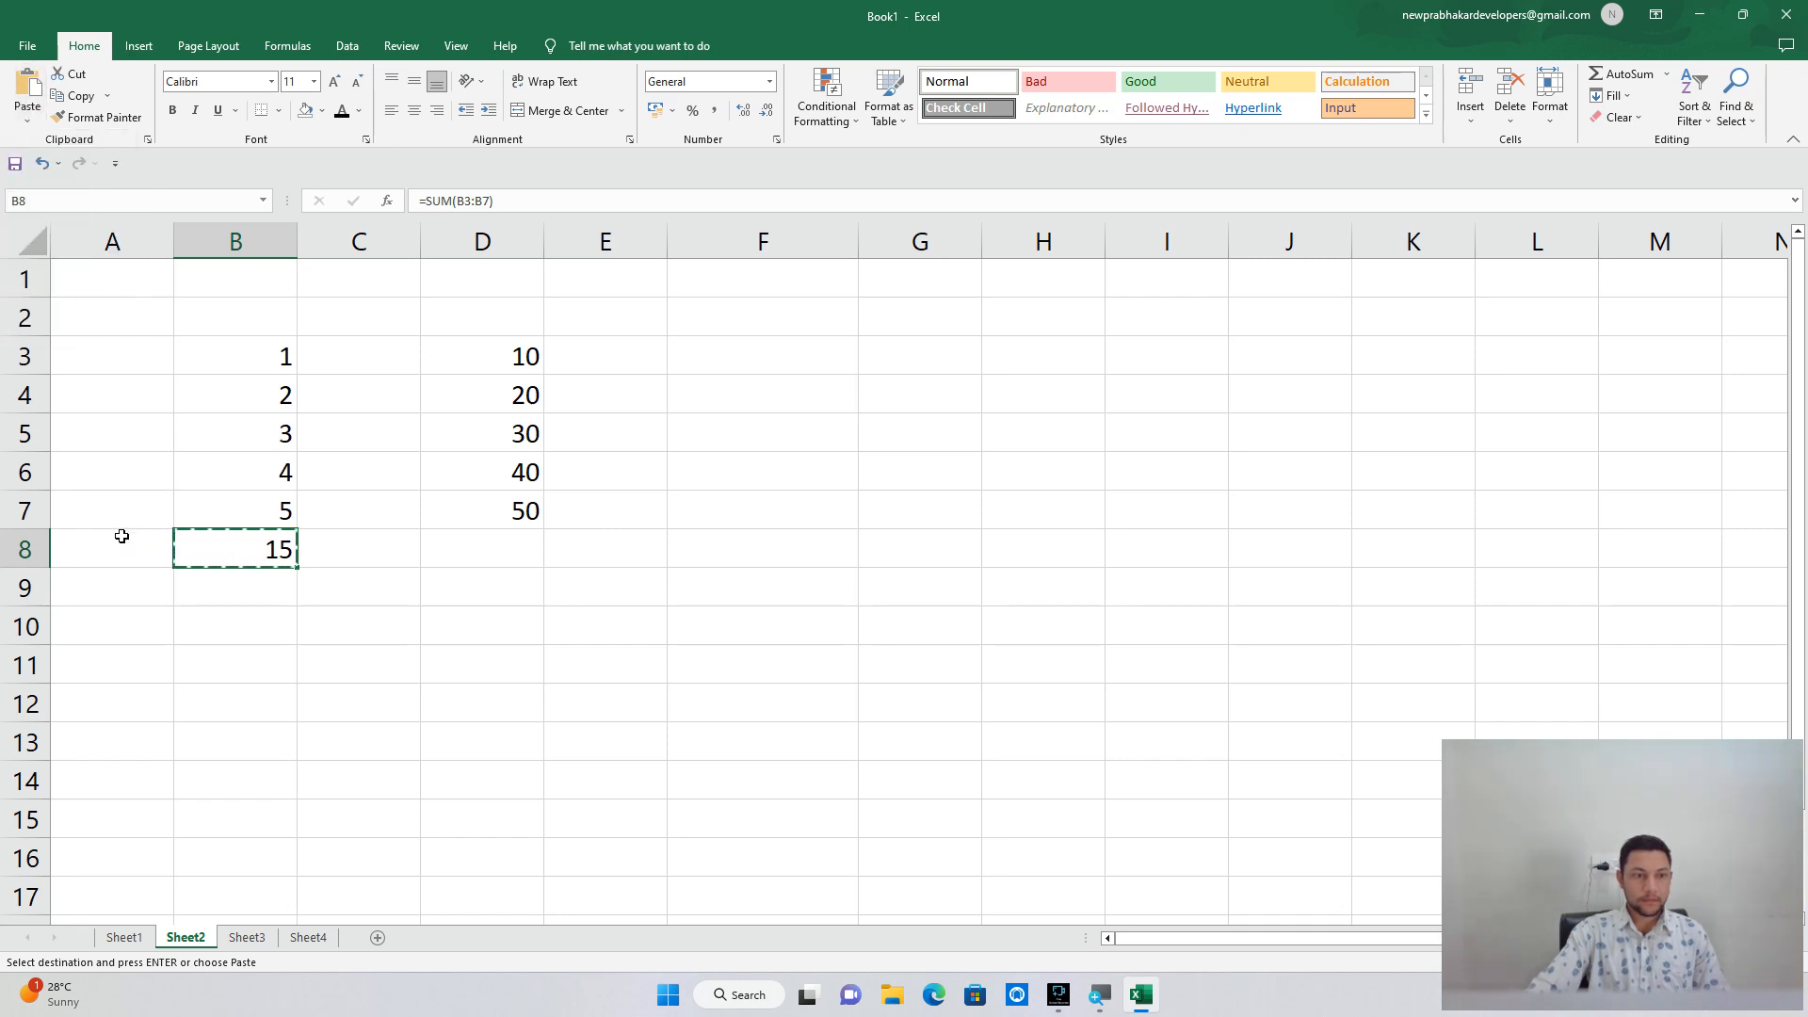
pyautogui.click(475, 546)
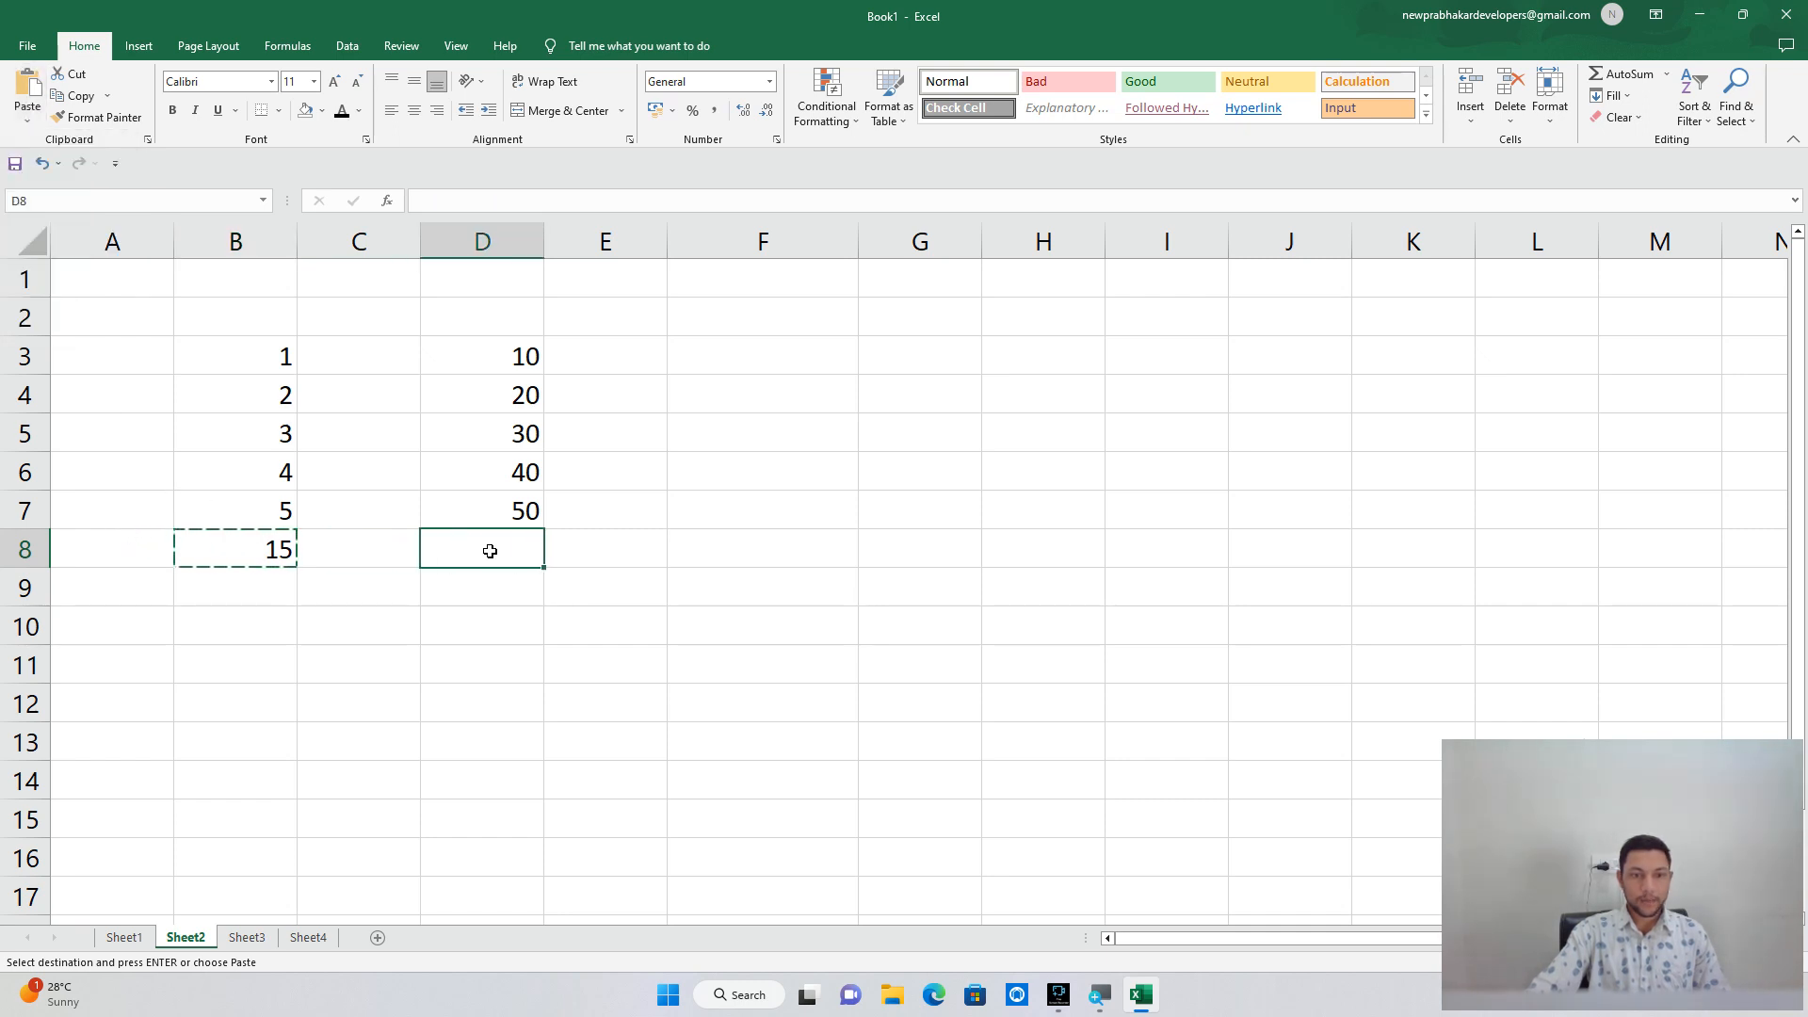
pyautogui.click(25, 120)
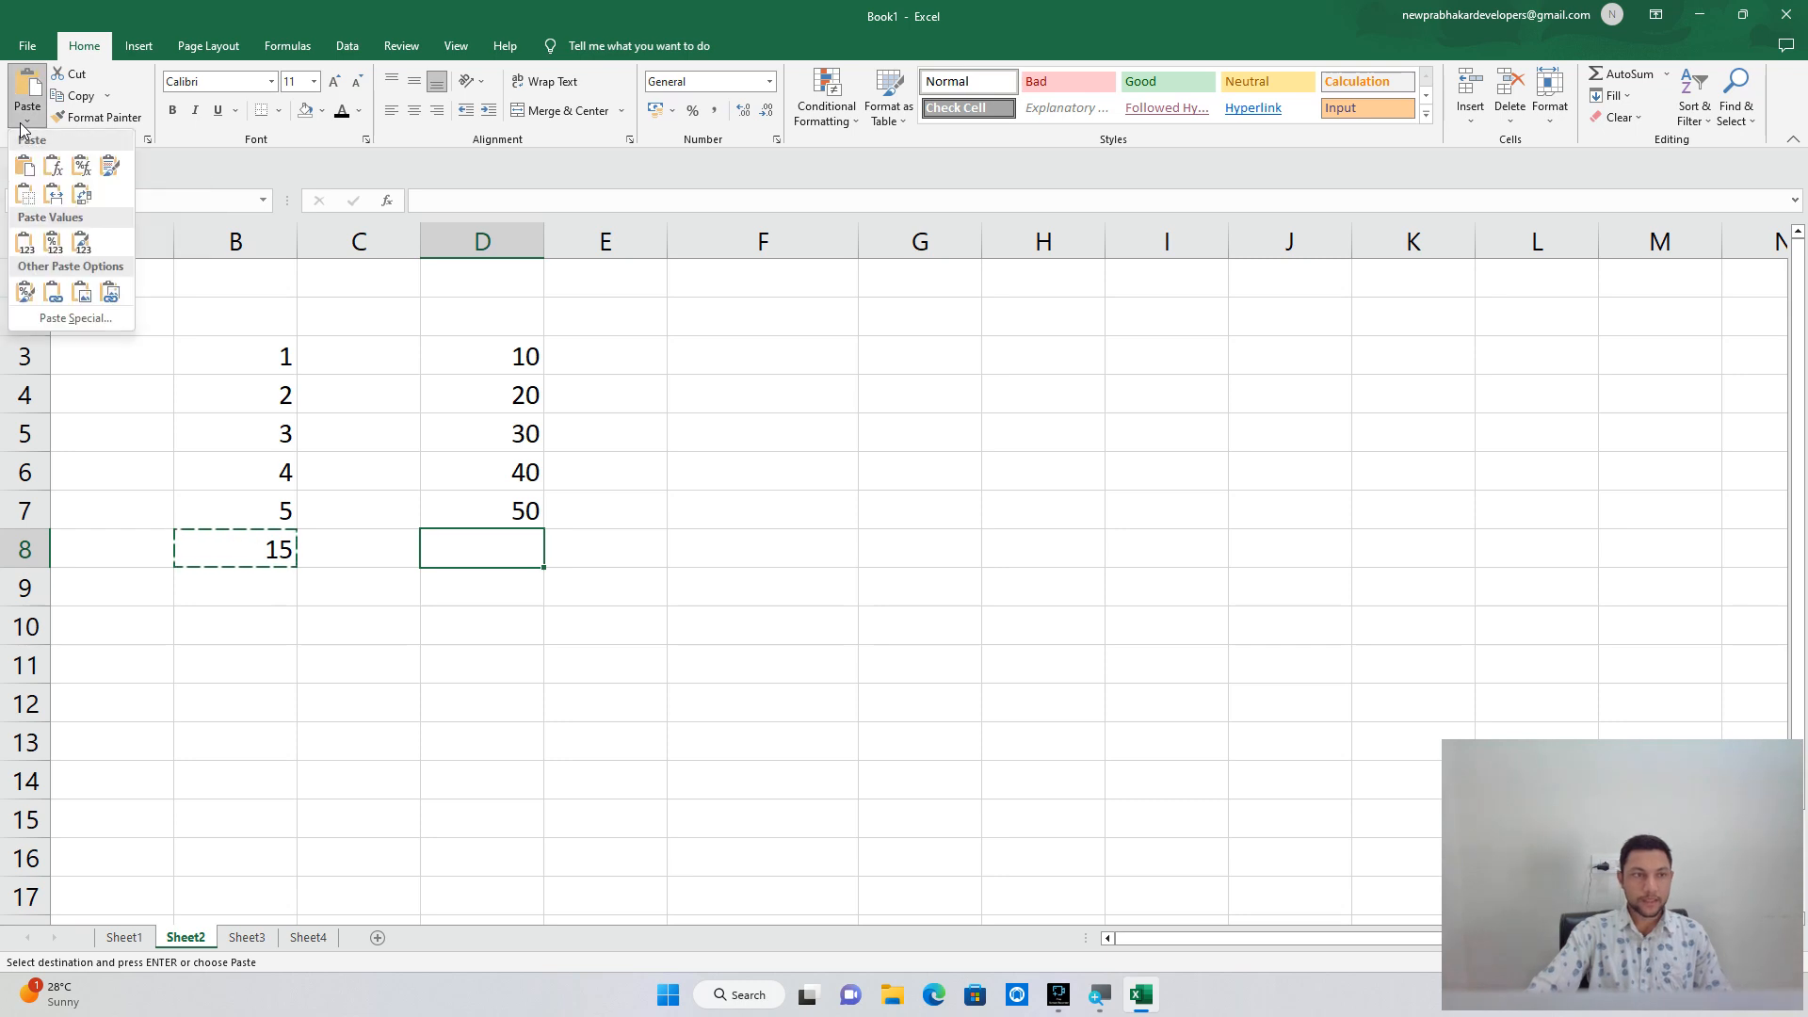
pyautogui.click(69, 316)
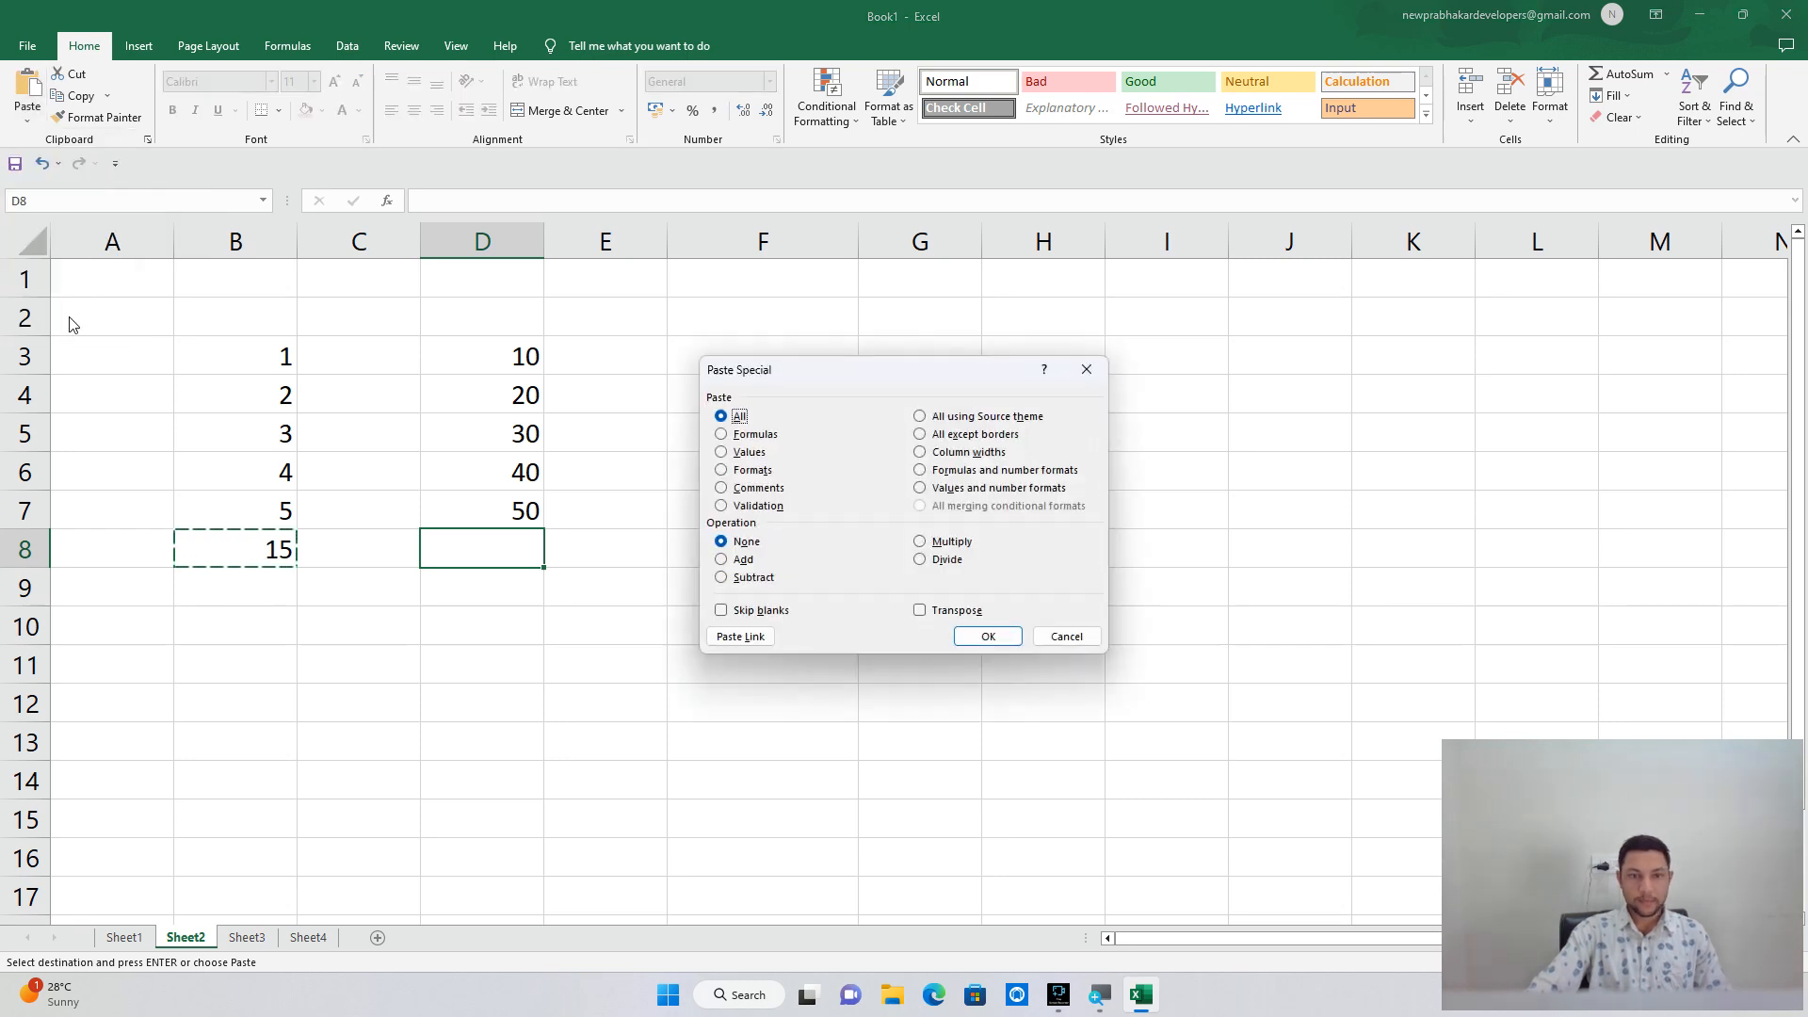
pyautogui.click(722, 434)
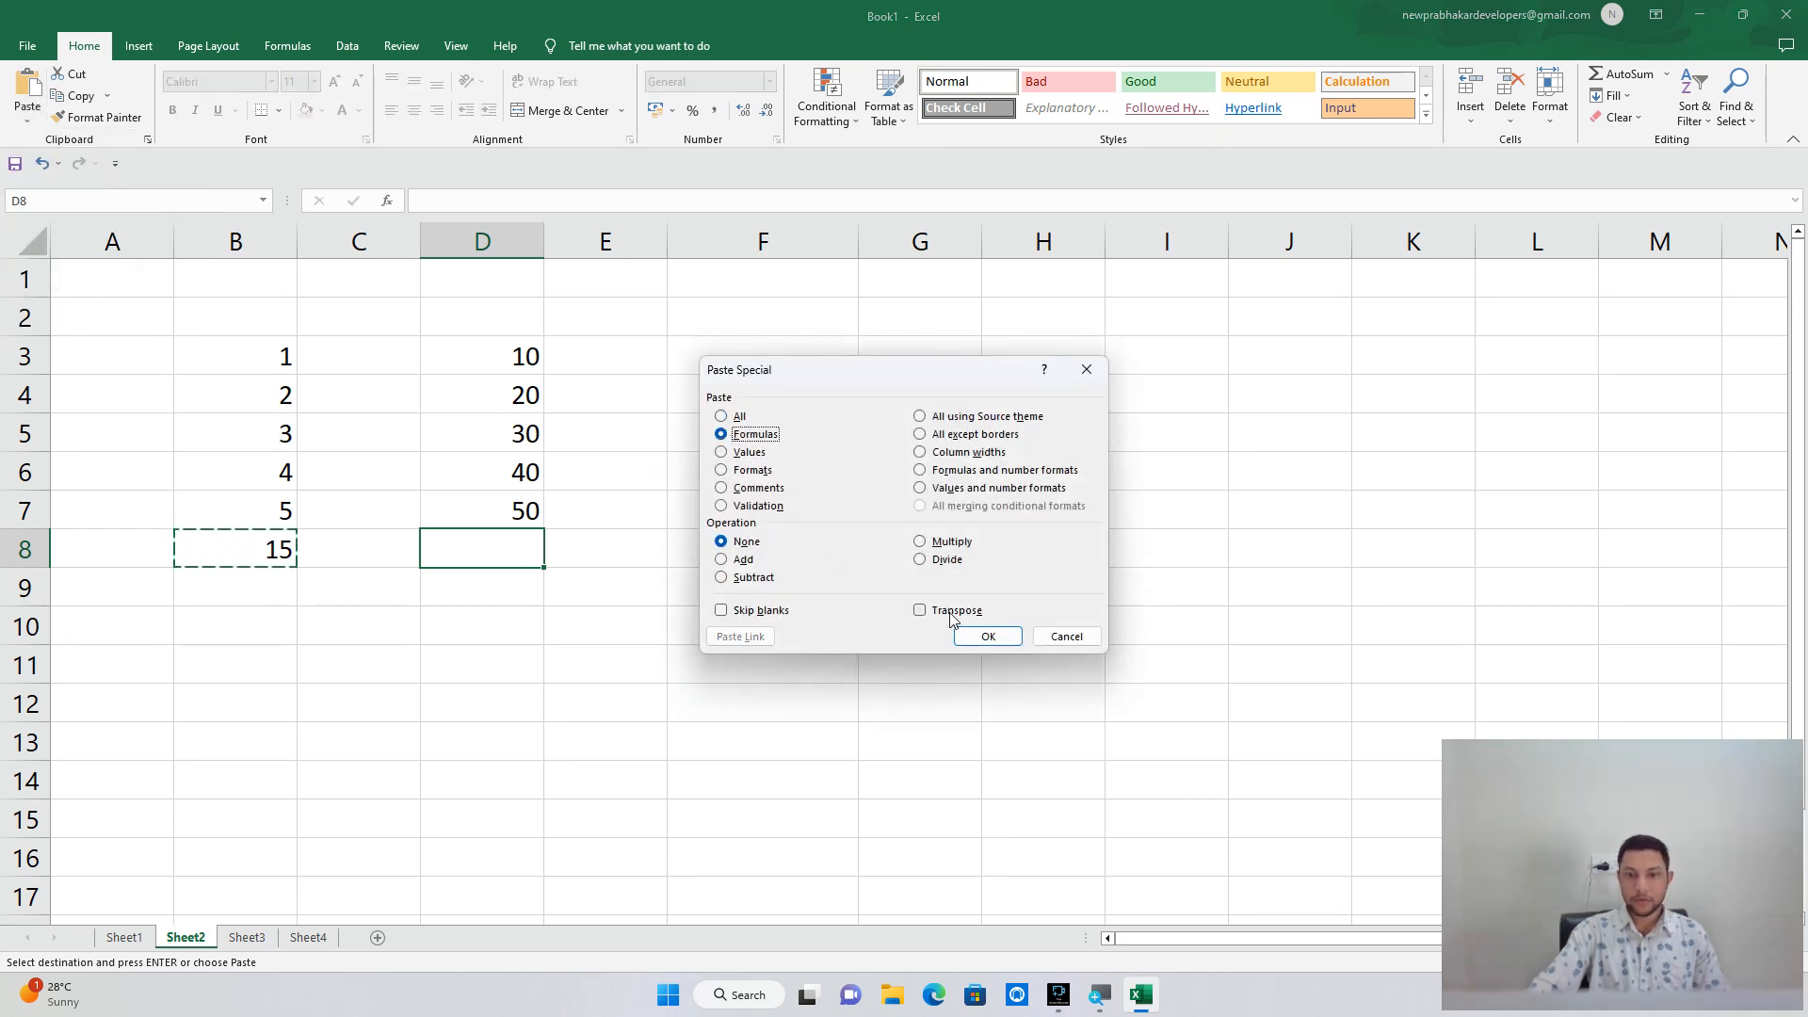
pyautogui.click(975, 636)
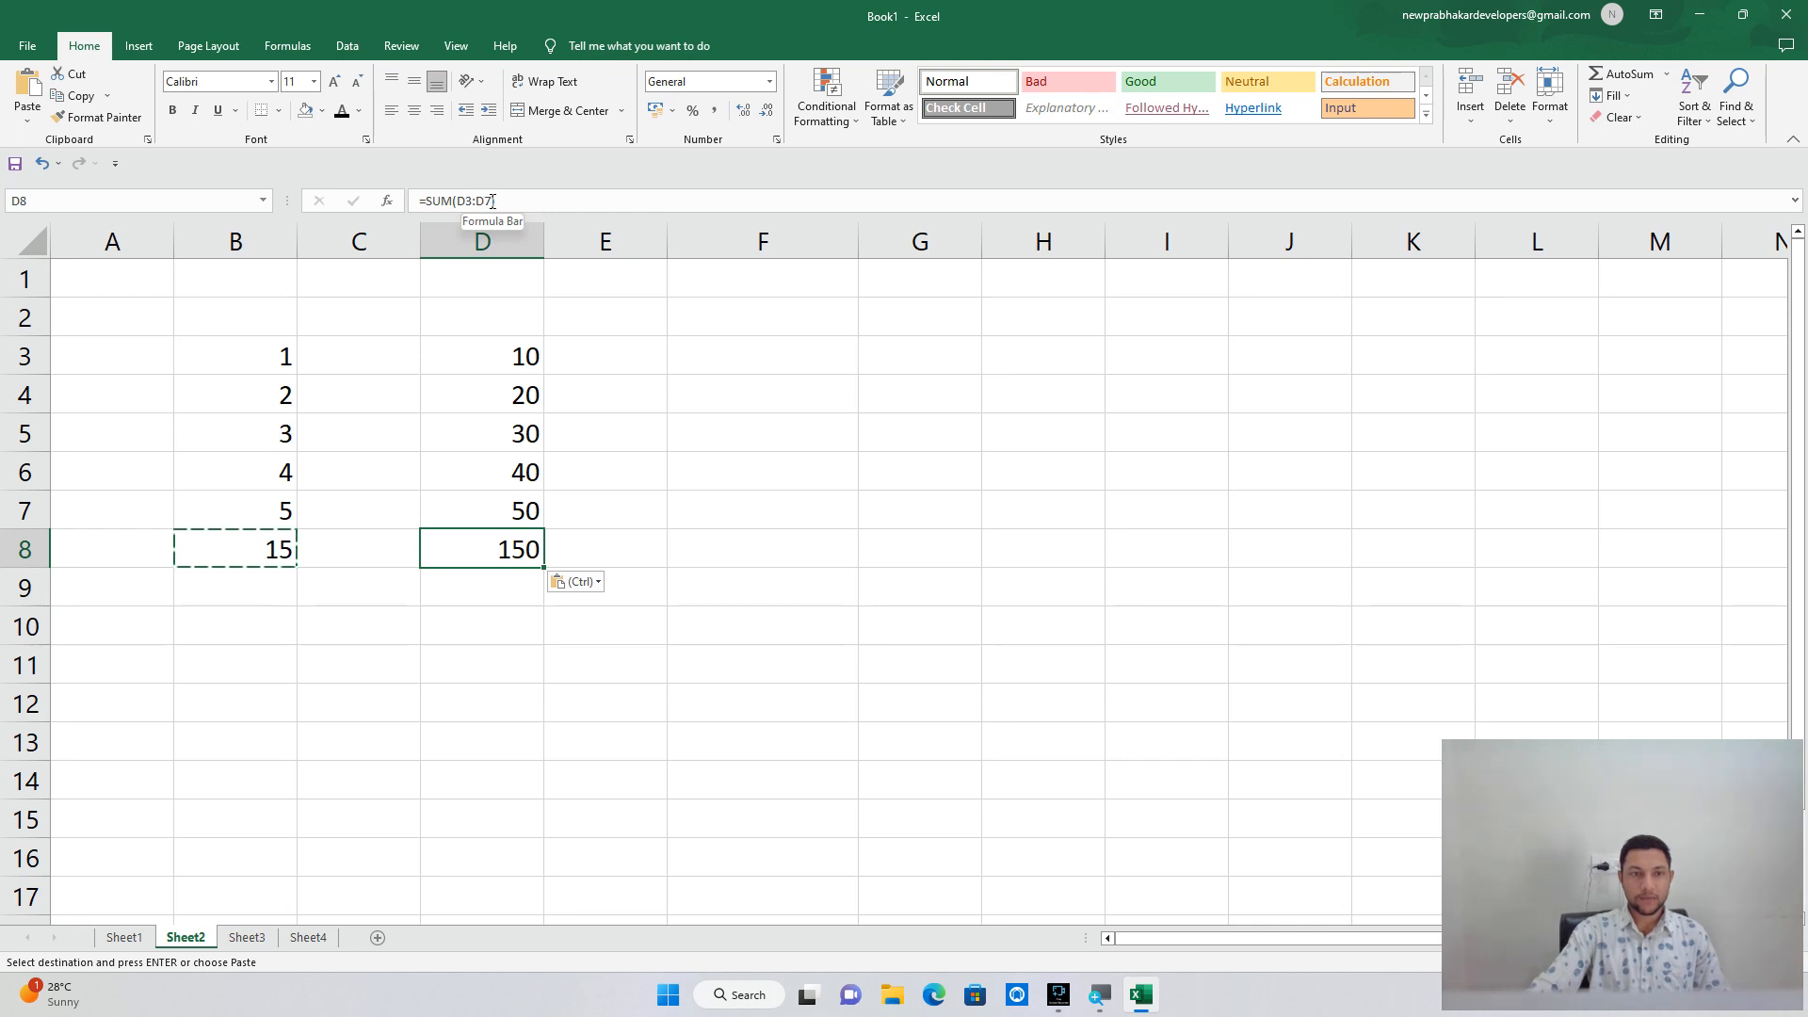
# Select row 3, column D, and cells D3 and D7, ending on E8.
pyautogui.click(26, 356)
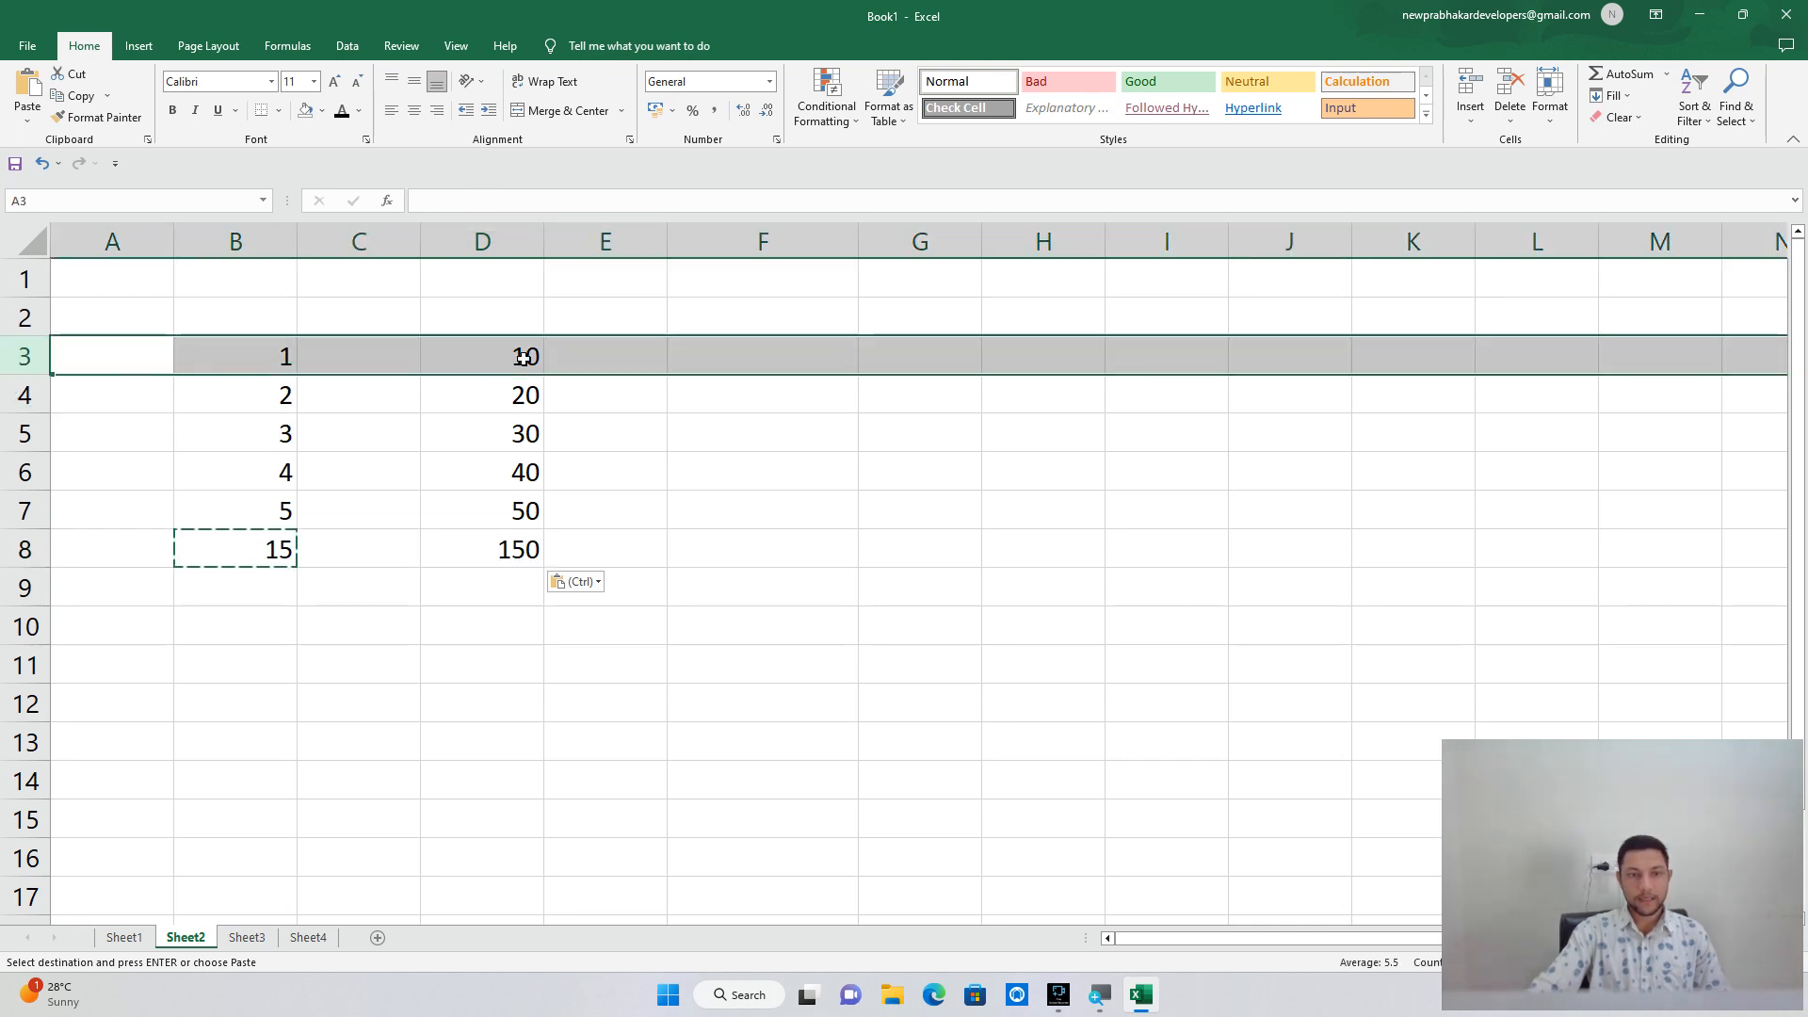
pyautogui.click(520, 265)
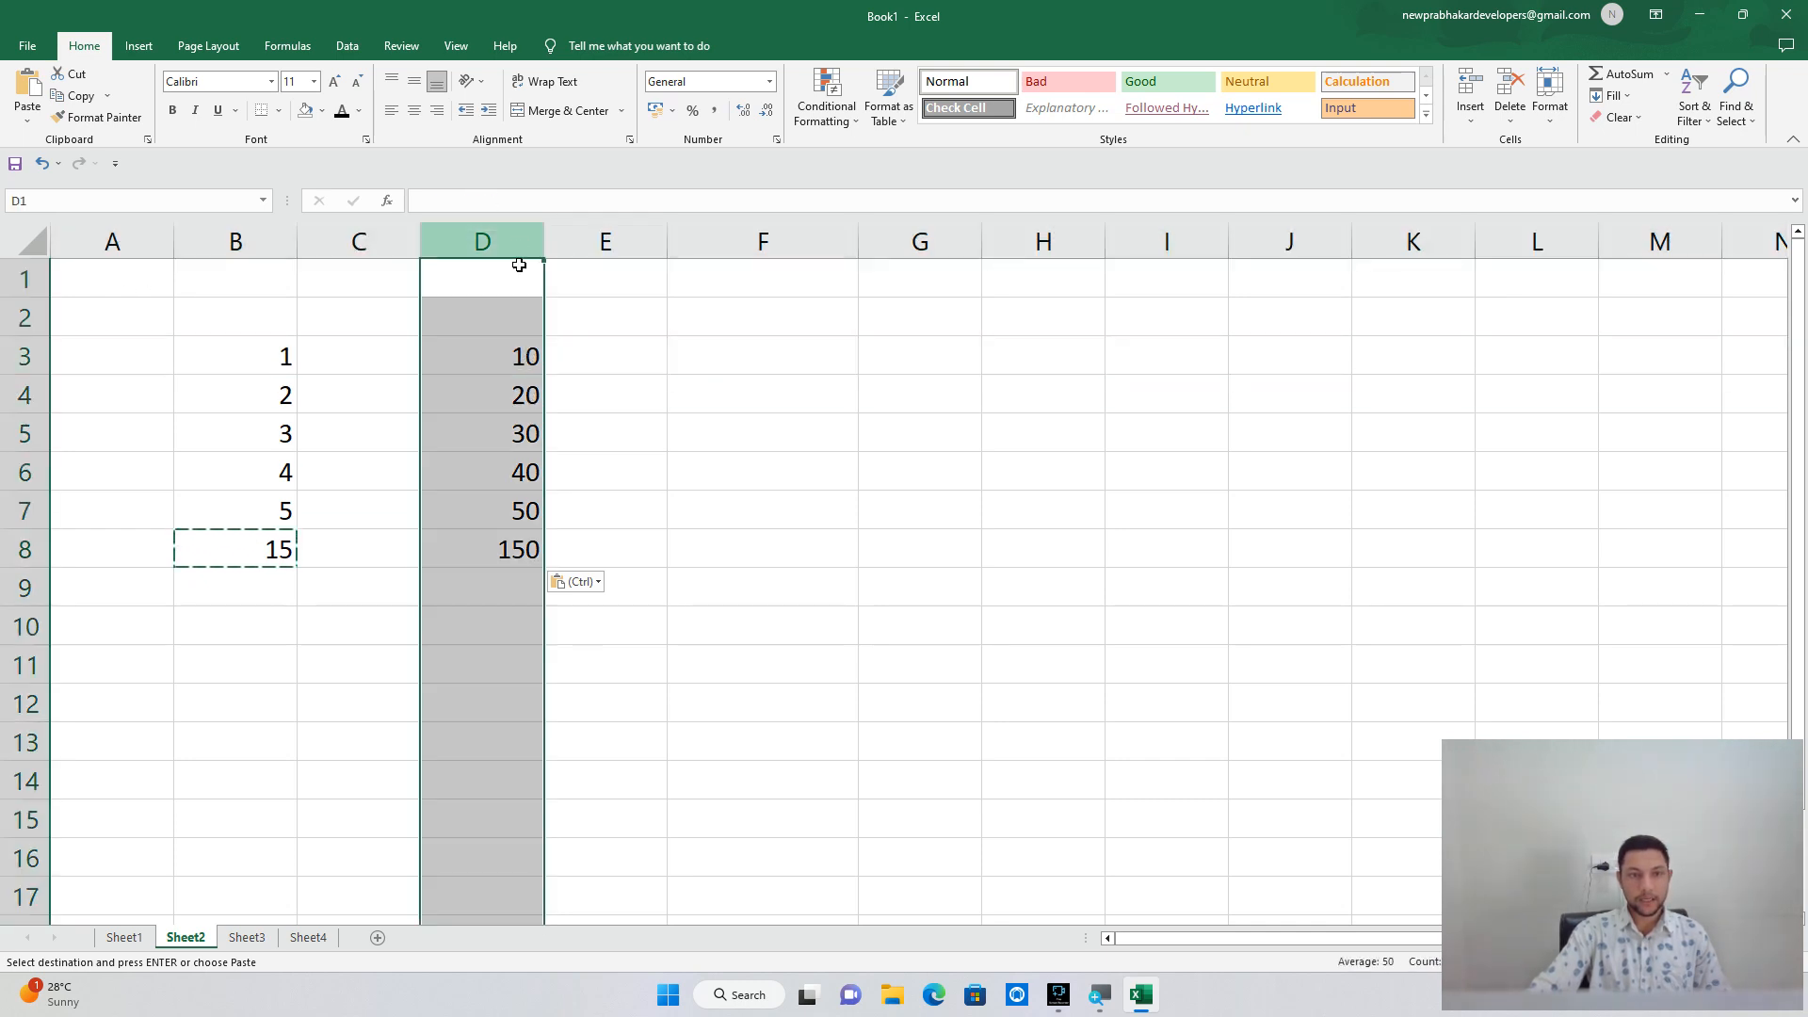
pyautogui.click(520, 355)
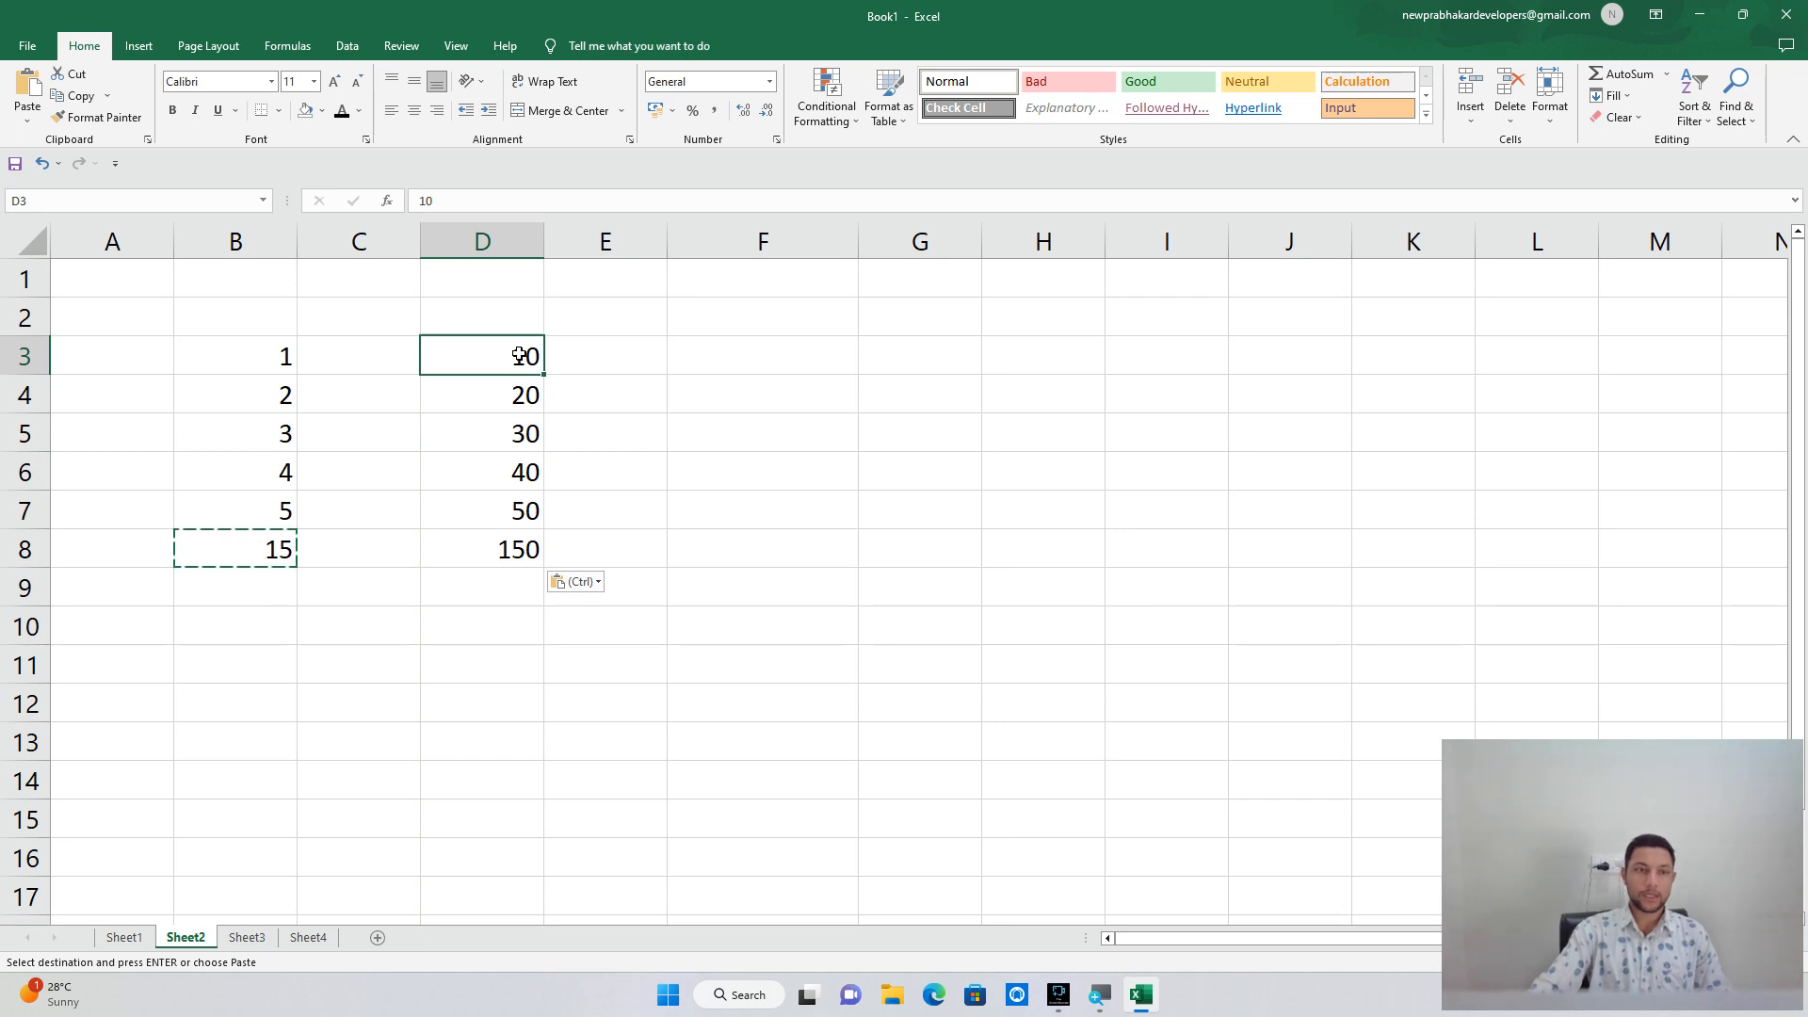
pyautogui.click(505, 516)
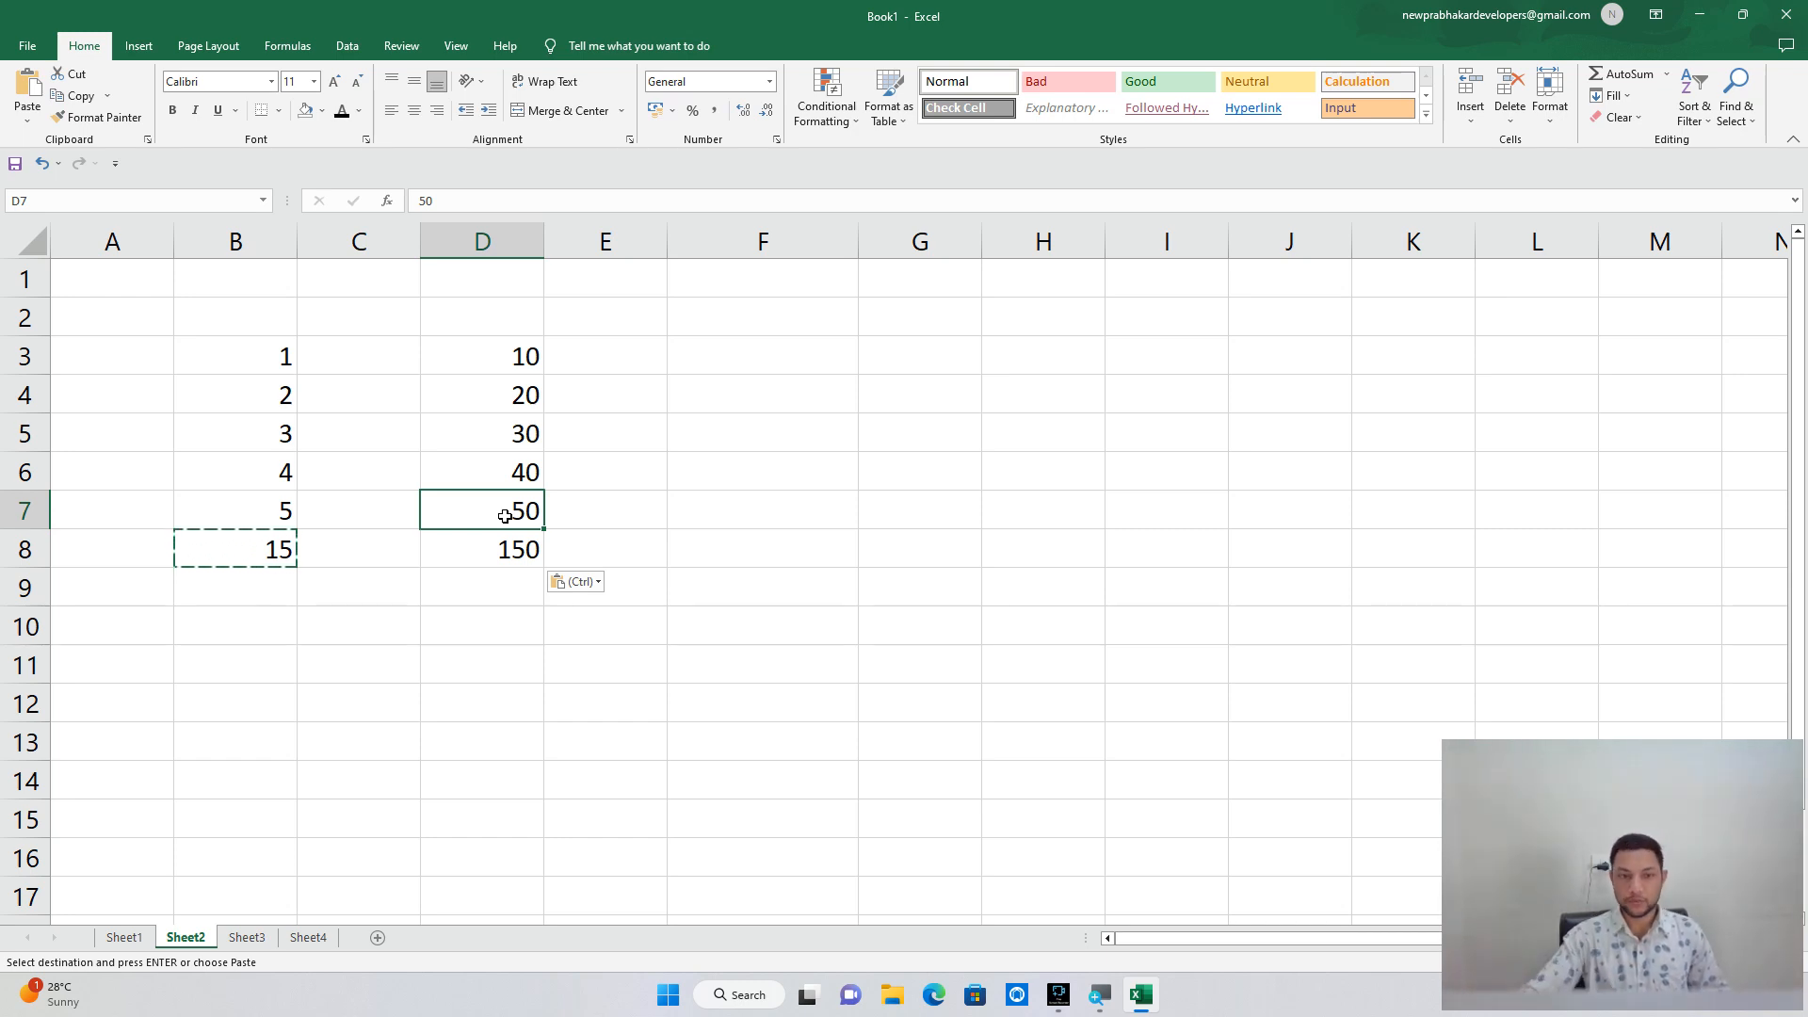
pyautogui.click(564, 557)
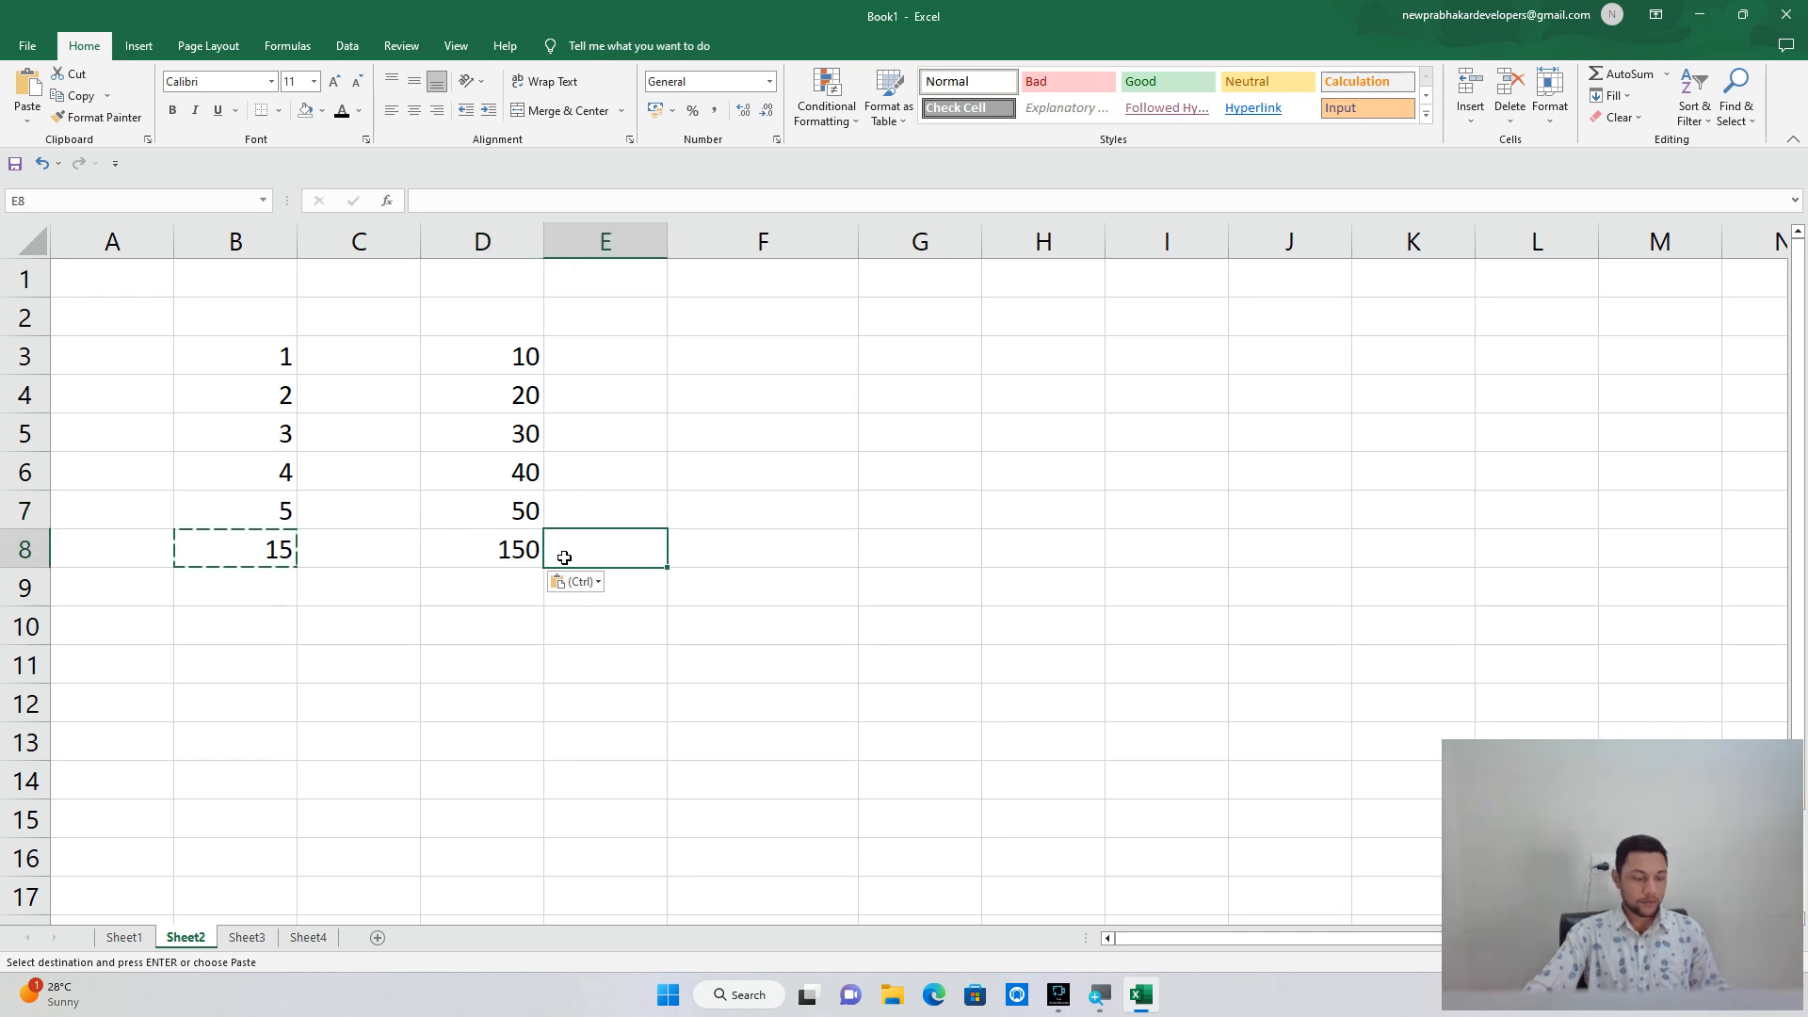
# Open the paste choices and Paste Special for E8, then cancel without pasting.
pyautogui.press('ctrl')
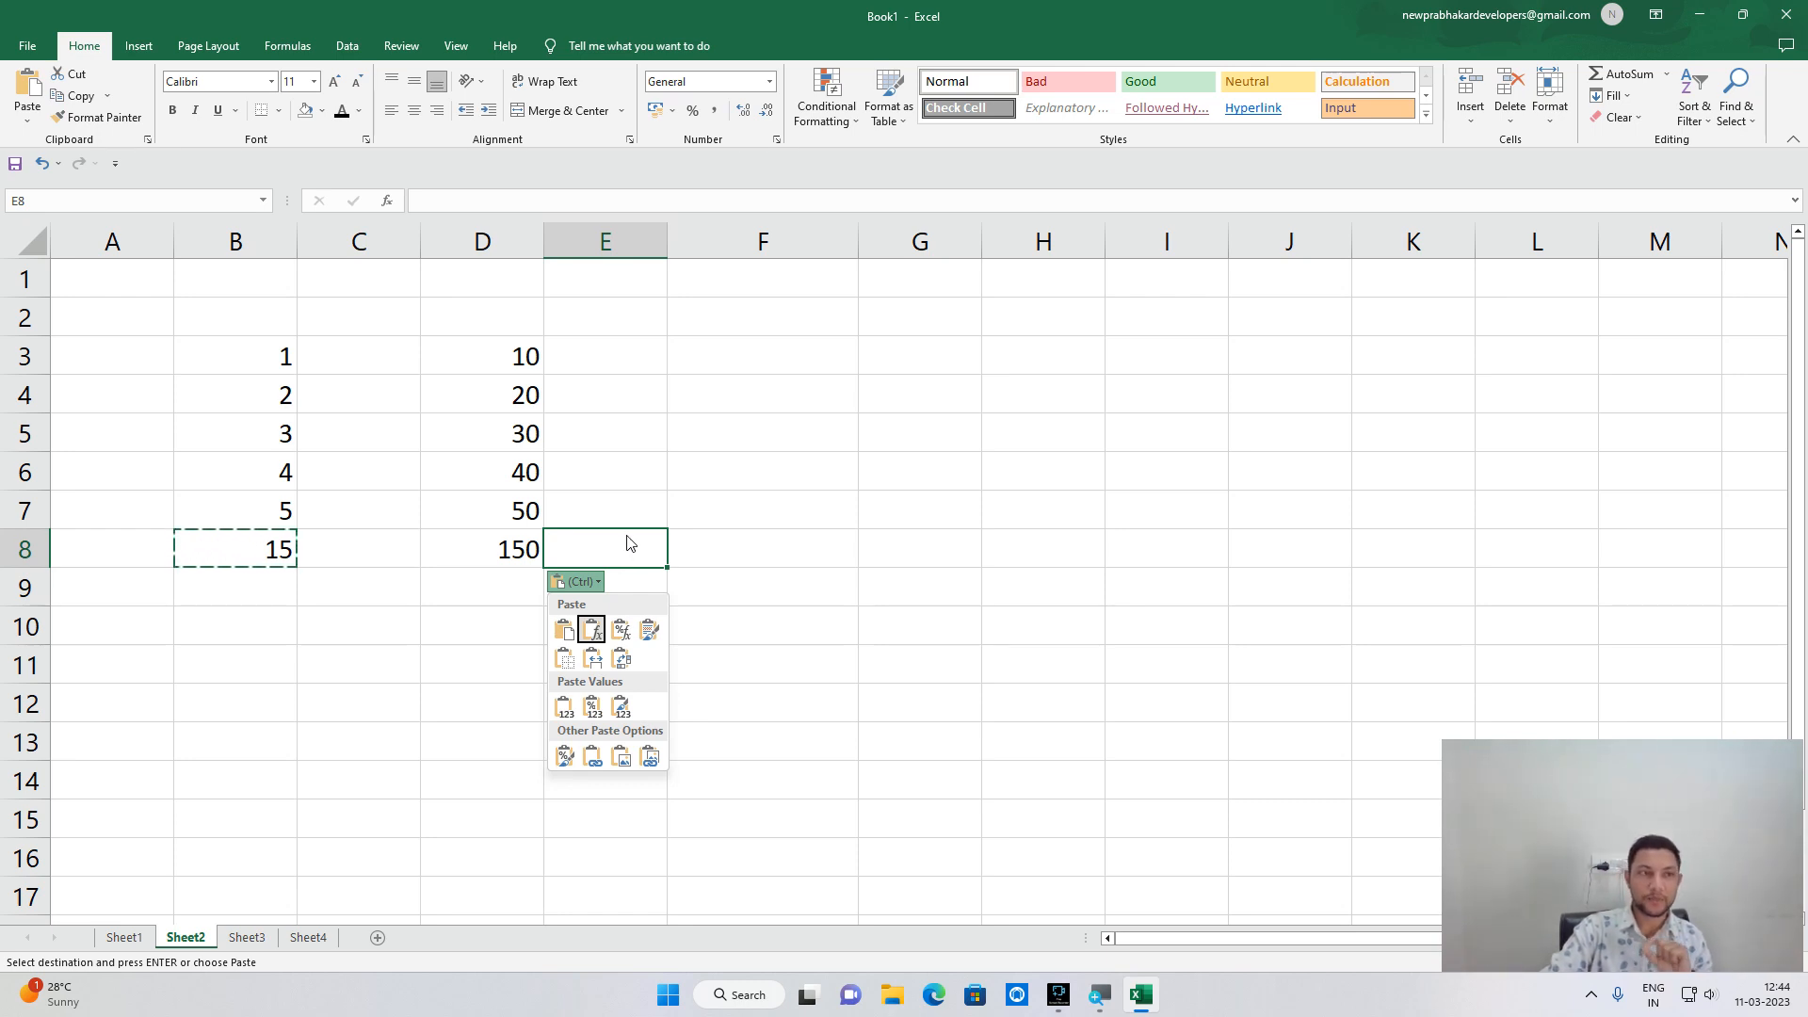
pyautogui.click(38, 122)
pyautogui.click(39, 122)
pyautogui.click(94, 323)
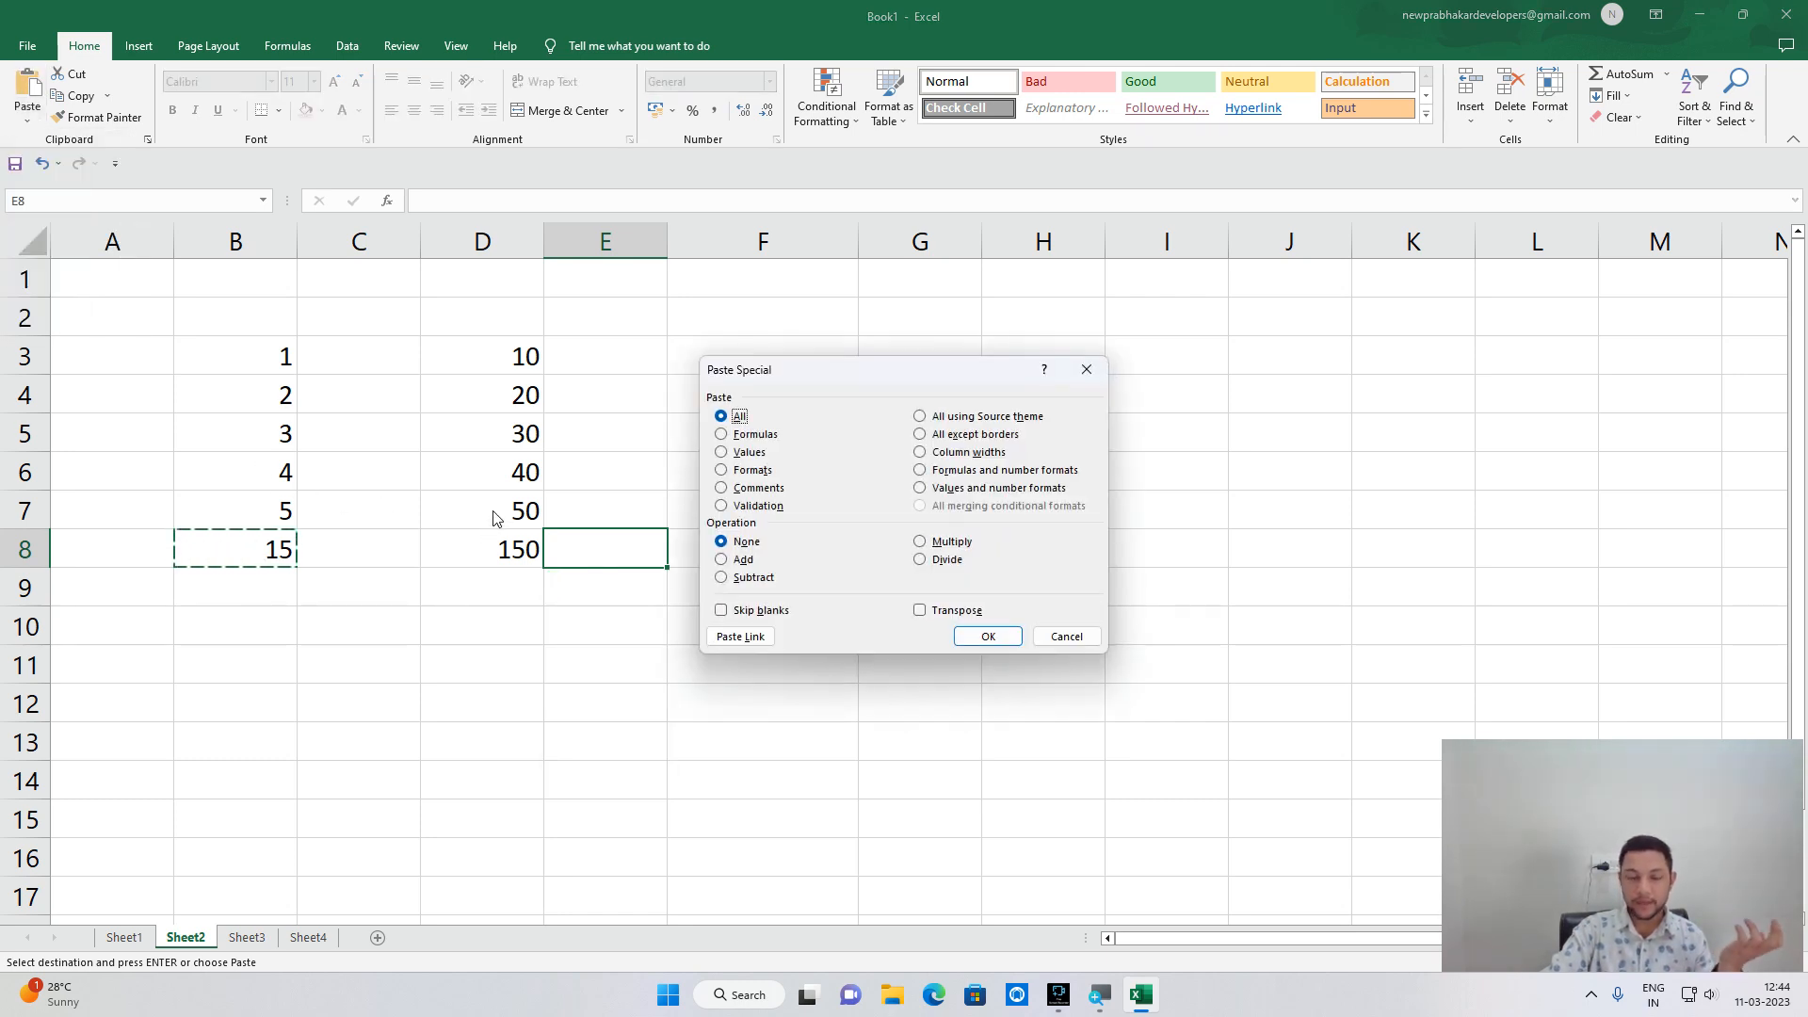
pyautogui.click(1102, 376)
pyautogui.click(471, 45)
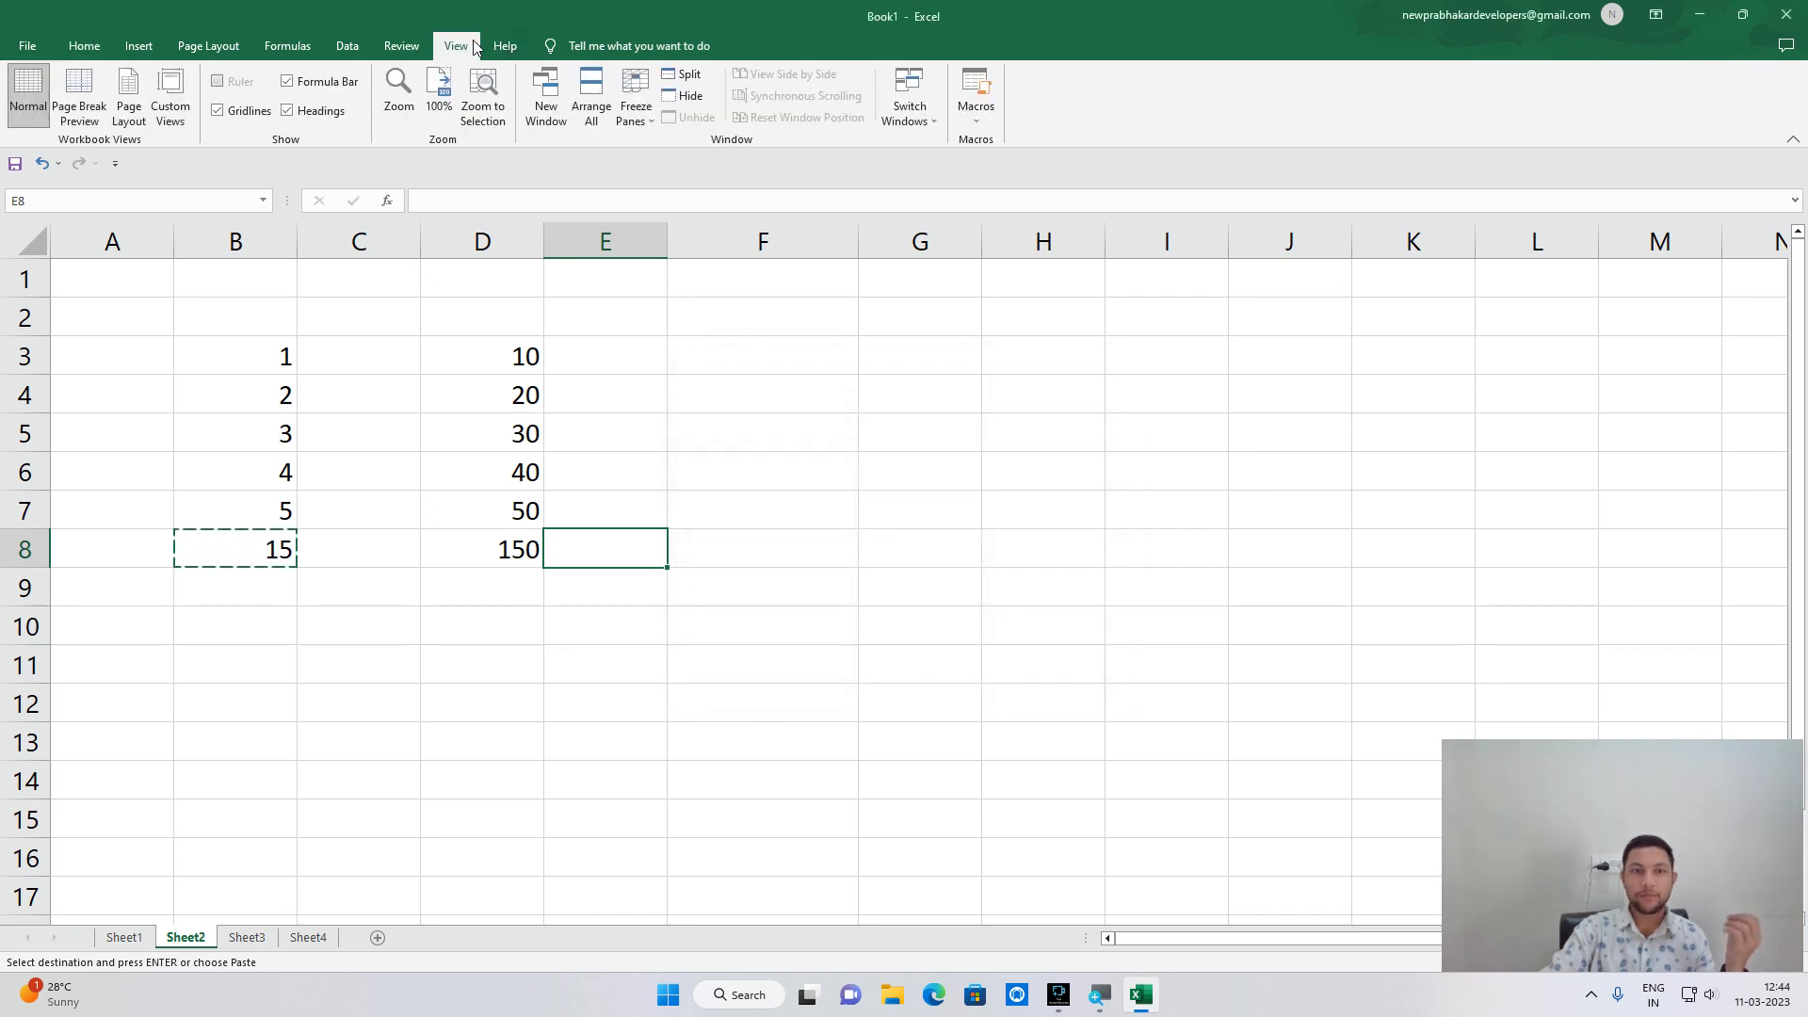
# Add a new empty comment to cell E8 from the Review tab, then select E11.
pyautogui.click(401, 46)
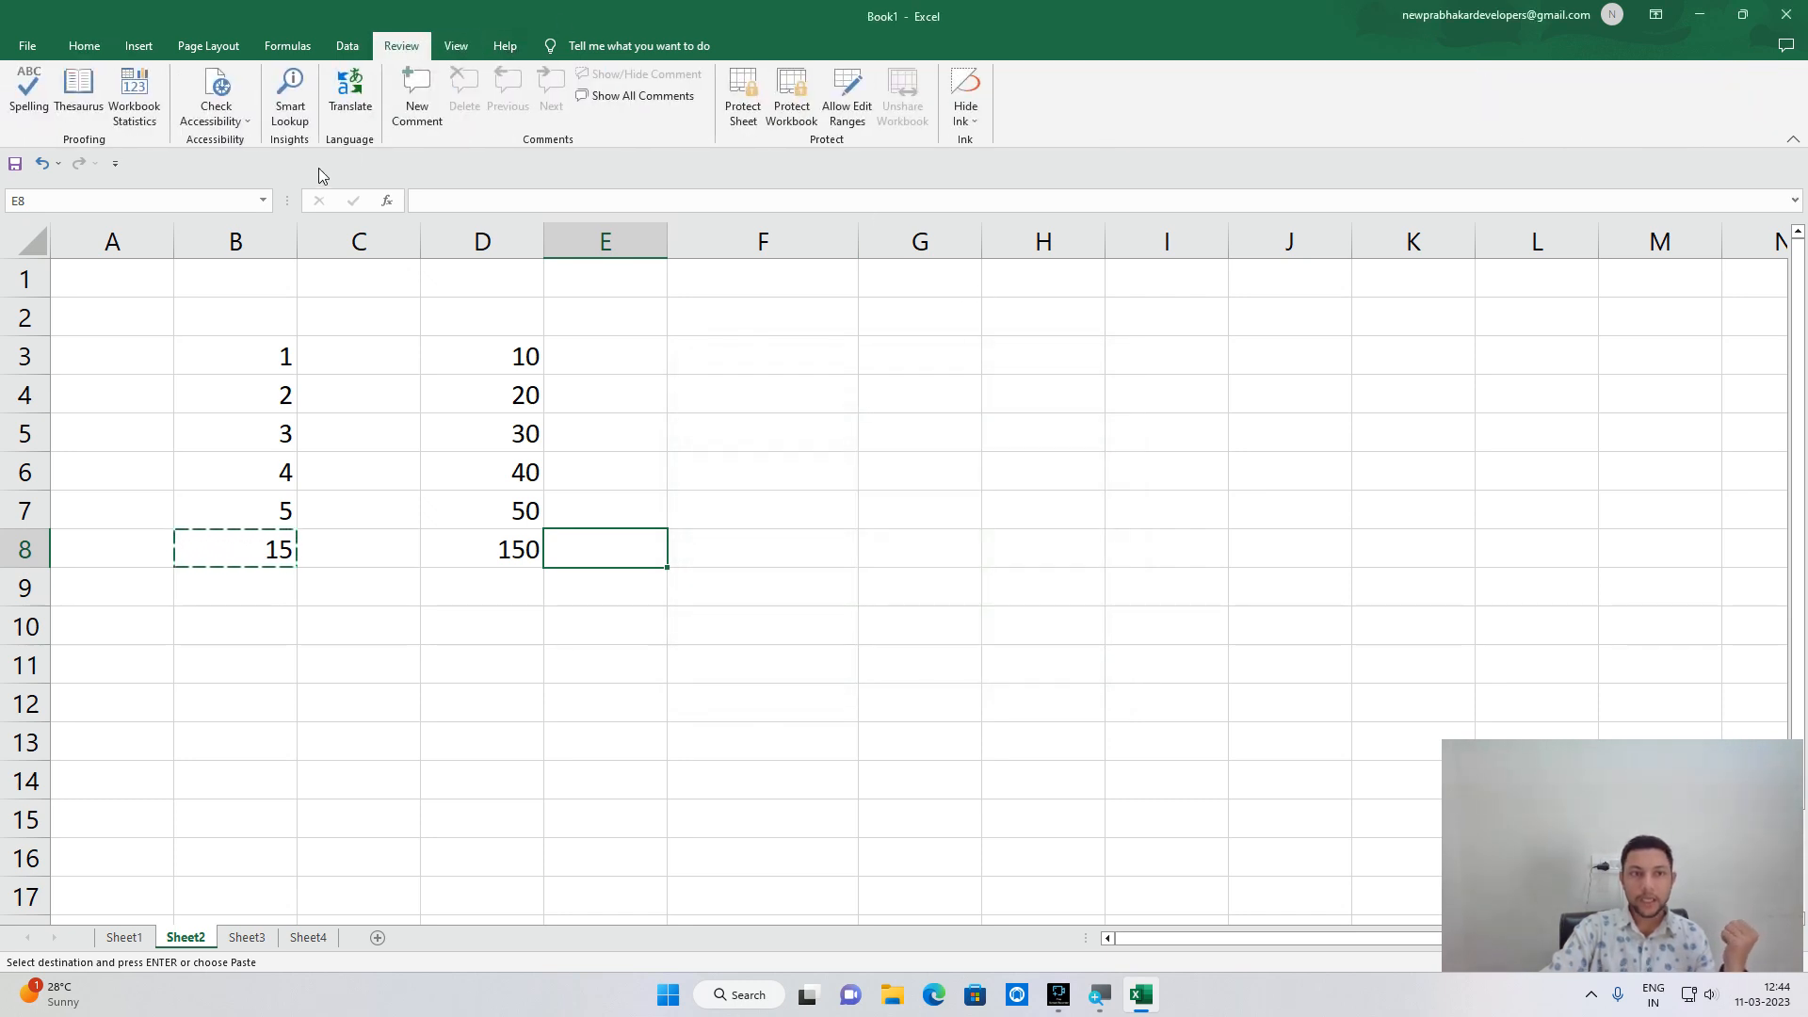
pyautogui.click(428, 115)
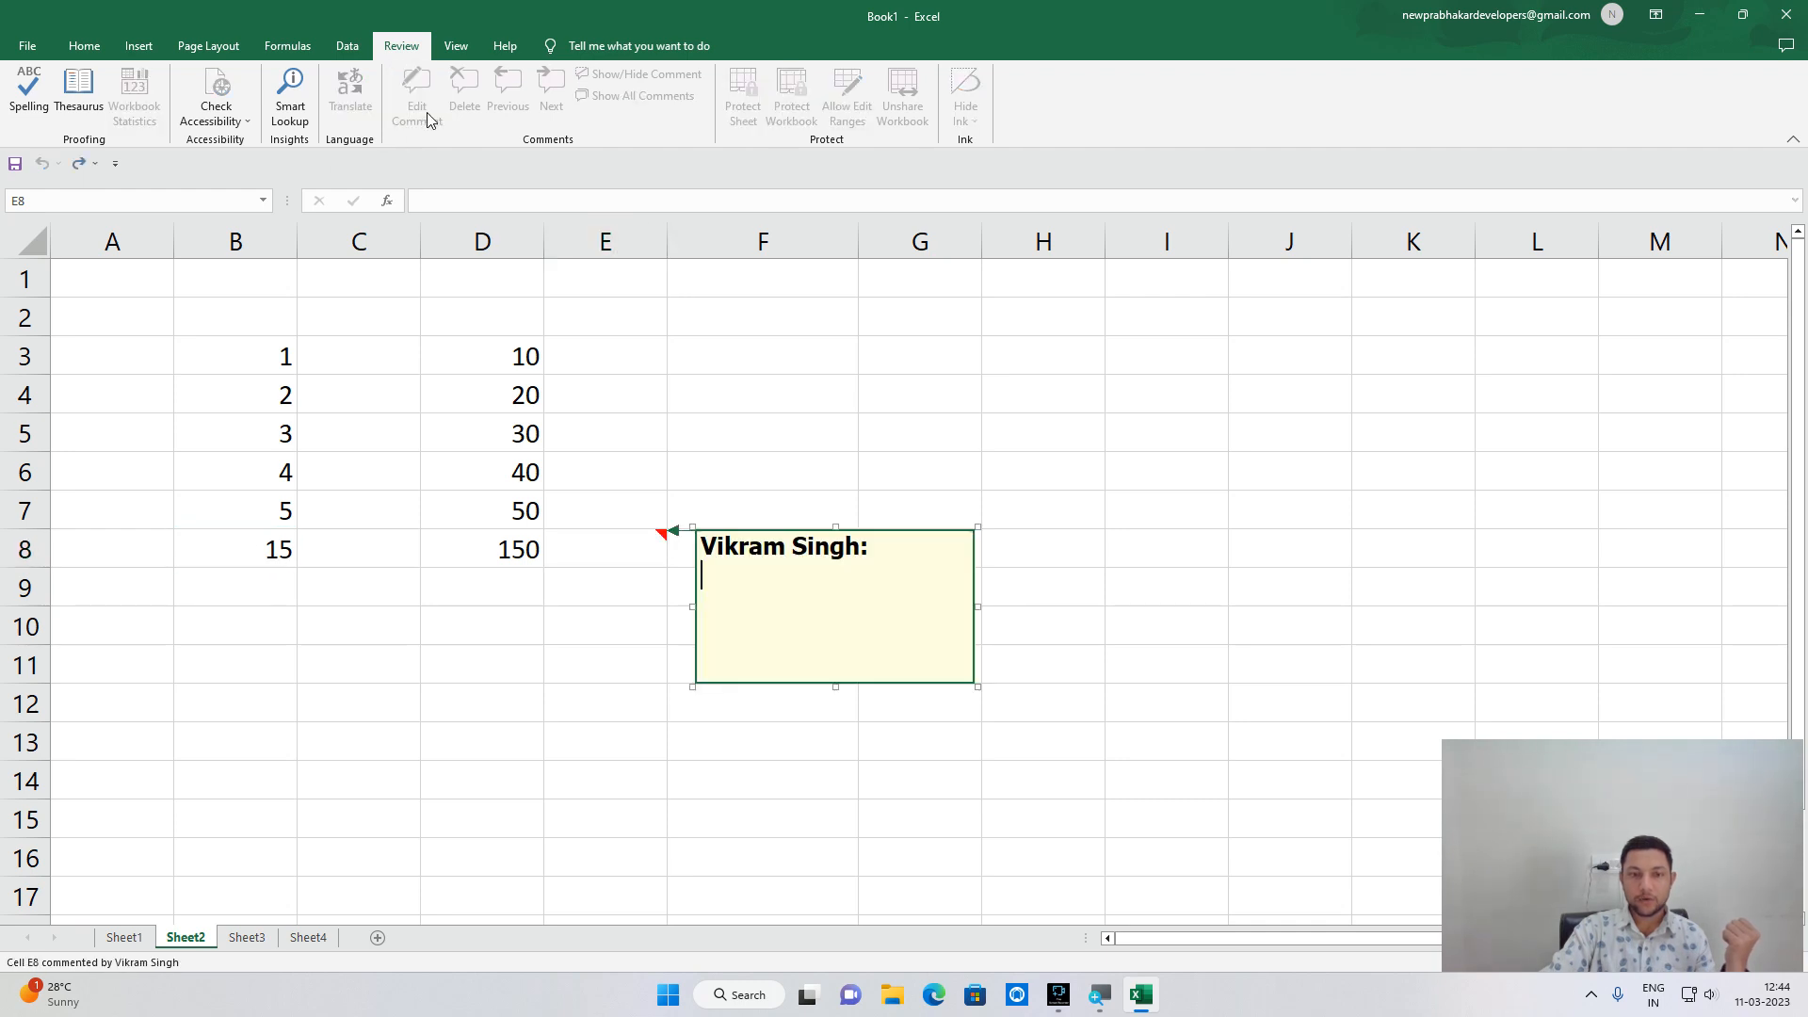
pyautogui.click(670, 585)
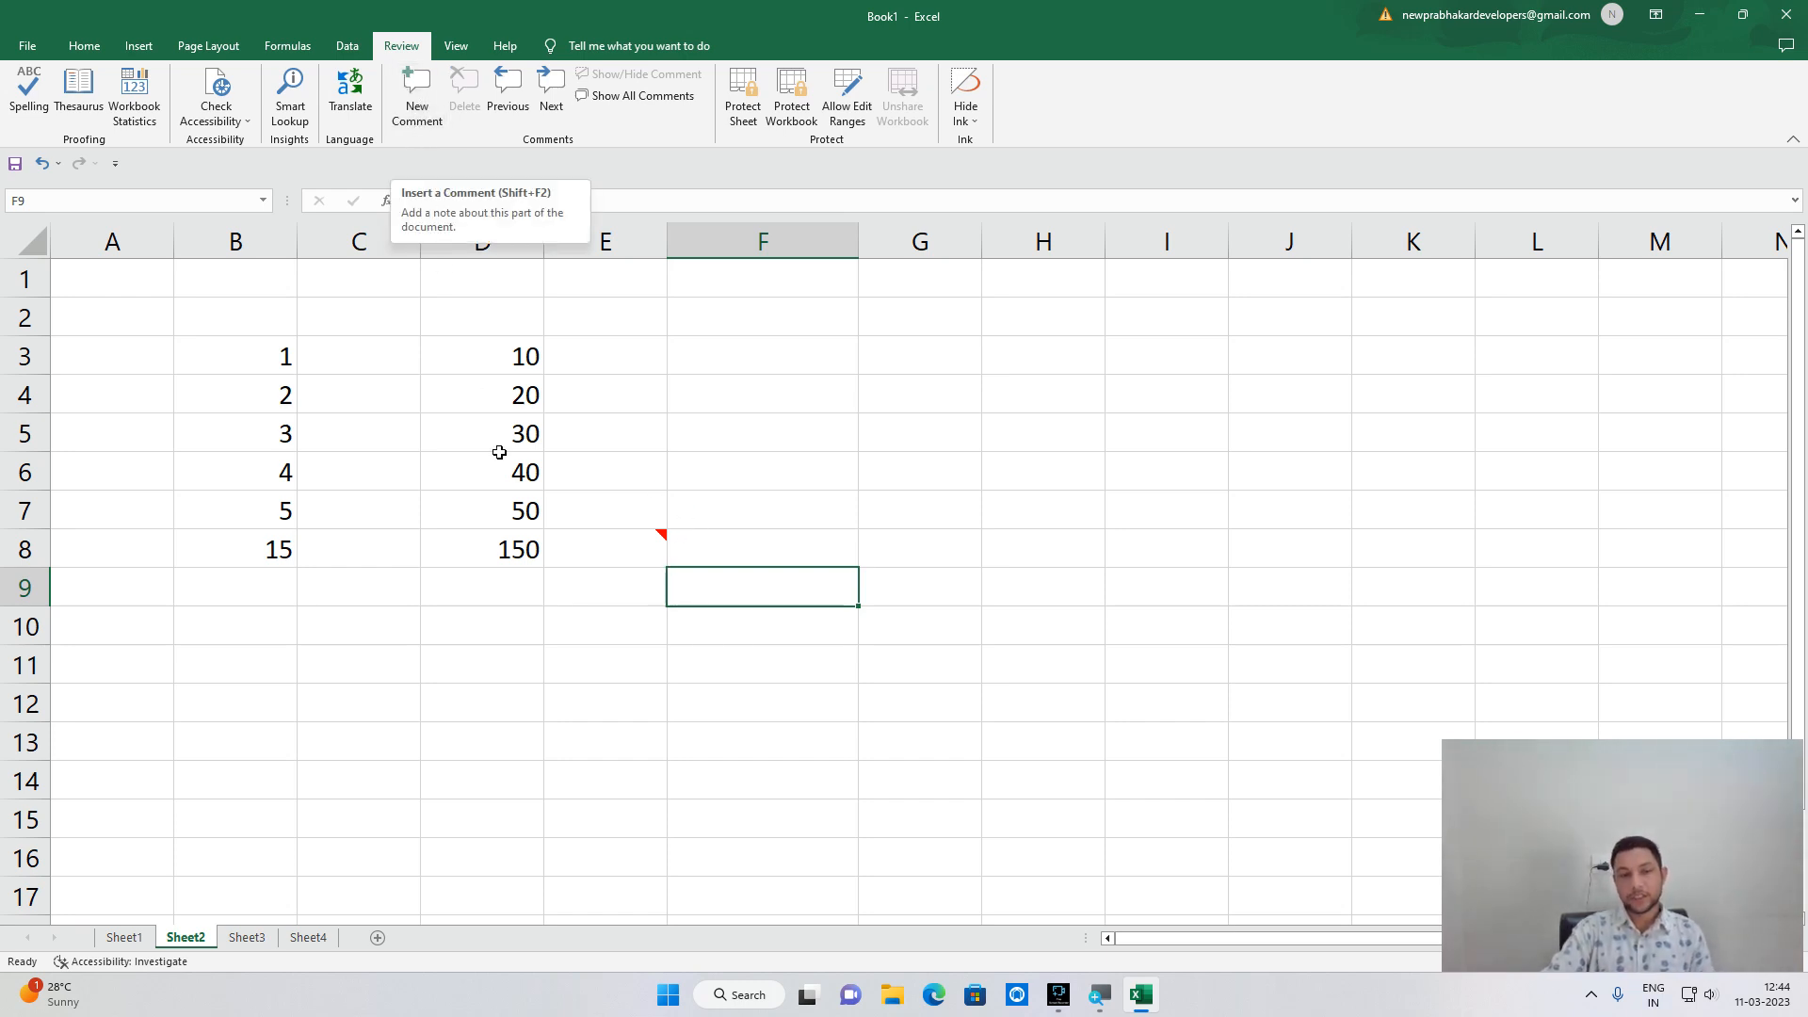
pyautogui.moveTo(664, 533)
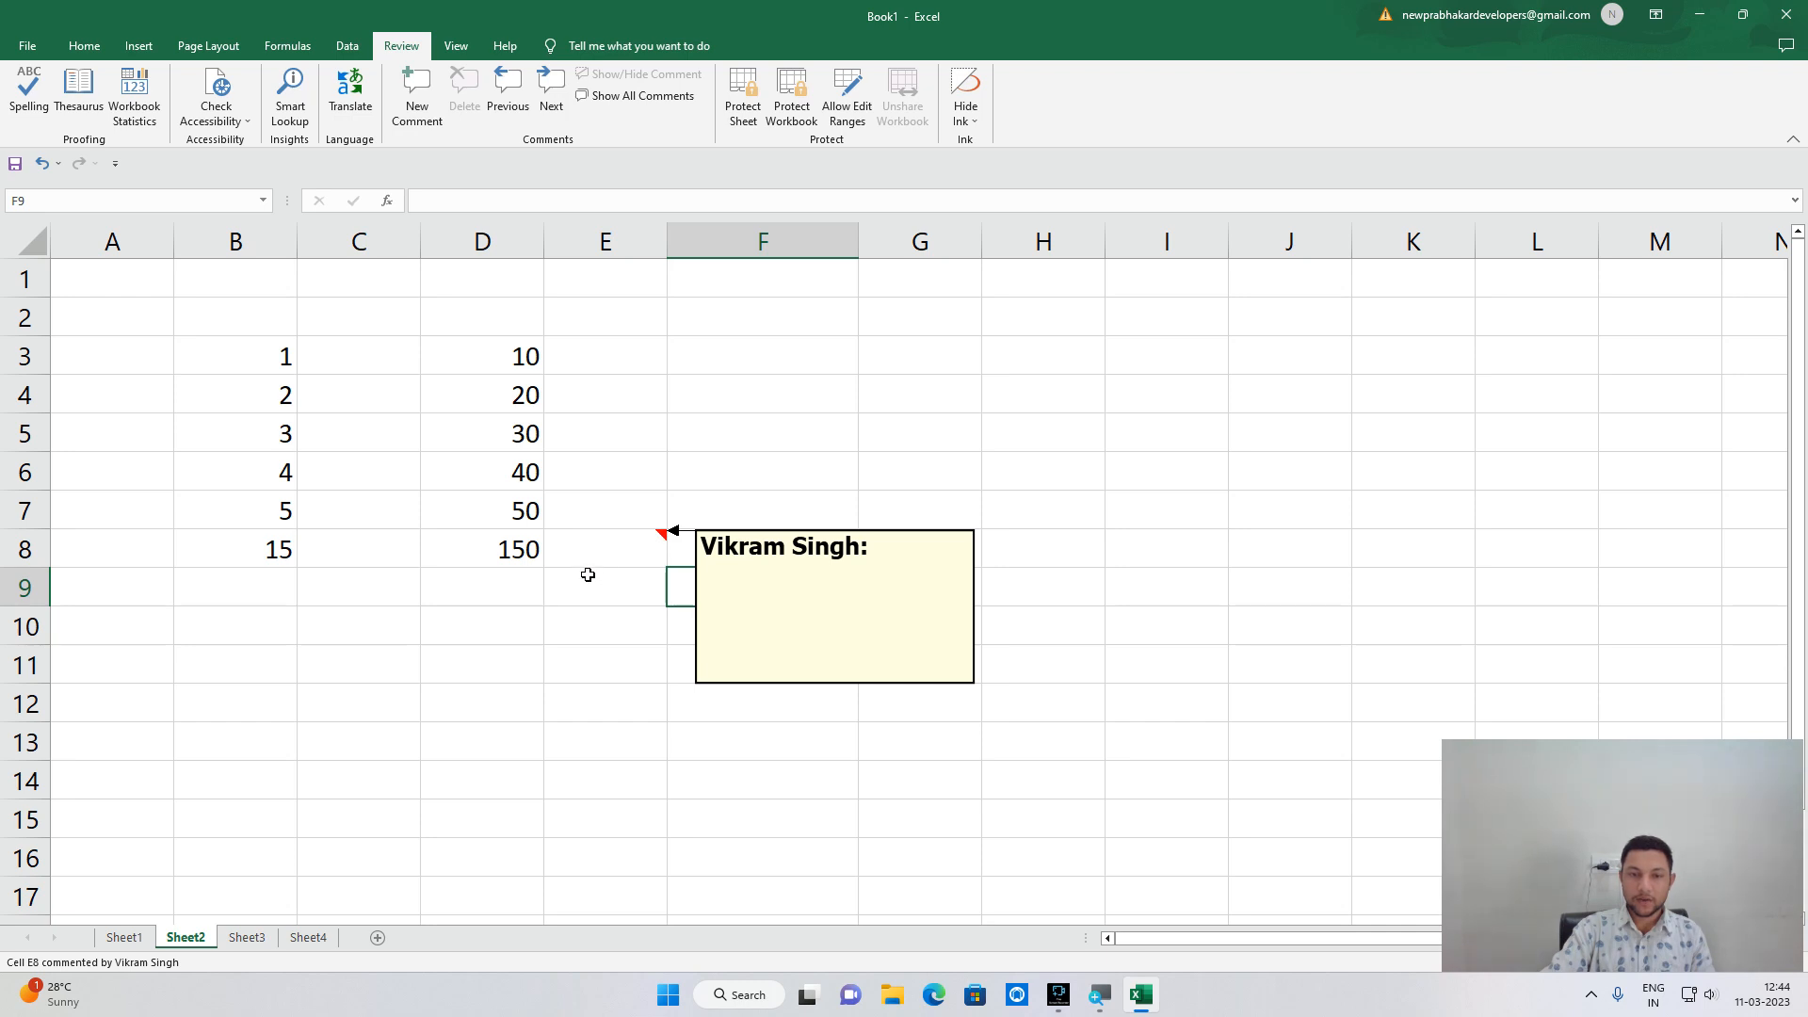
pyautogui.click(572, 650)
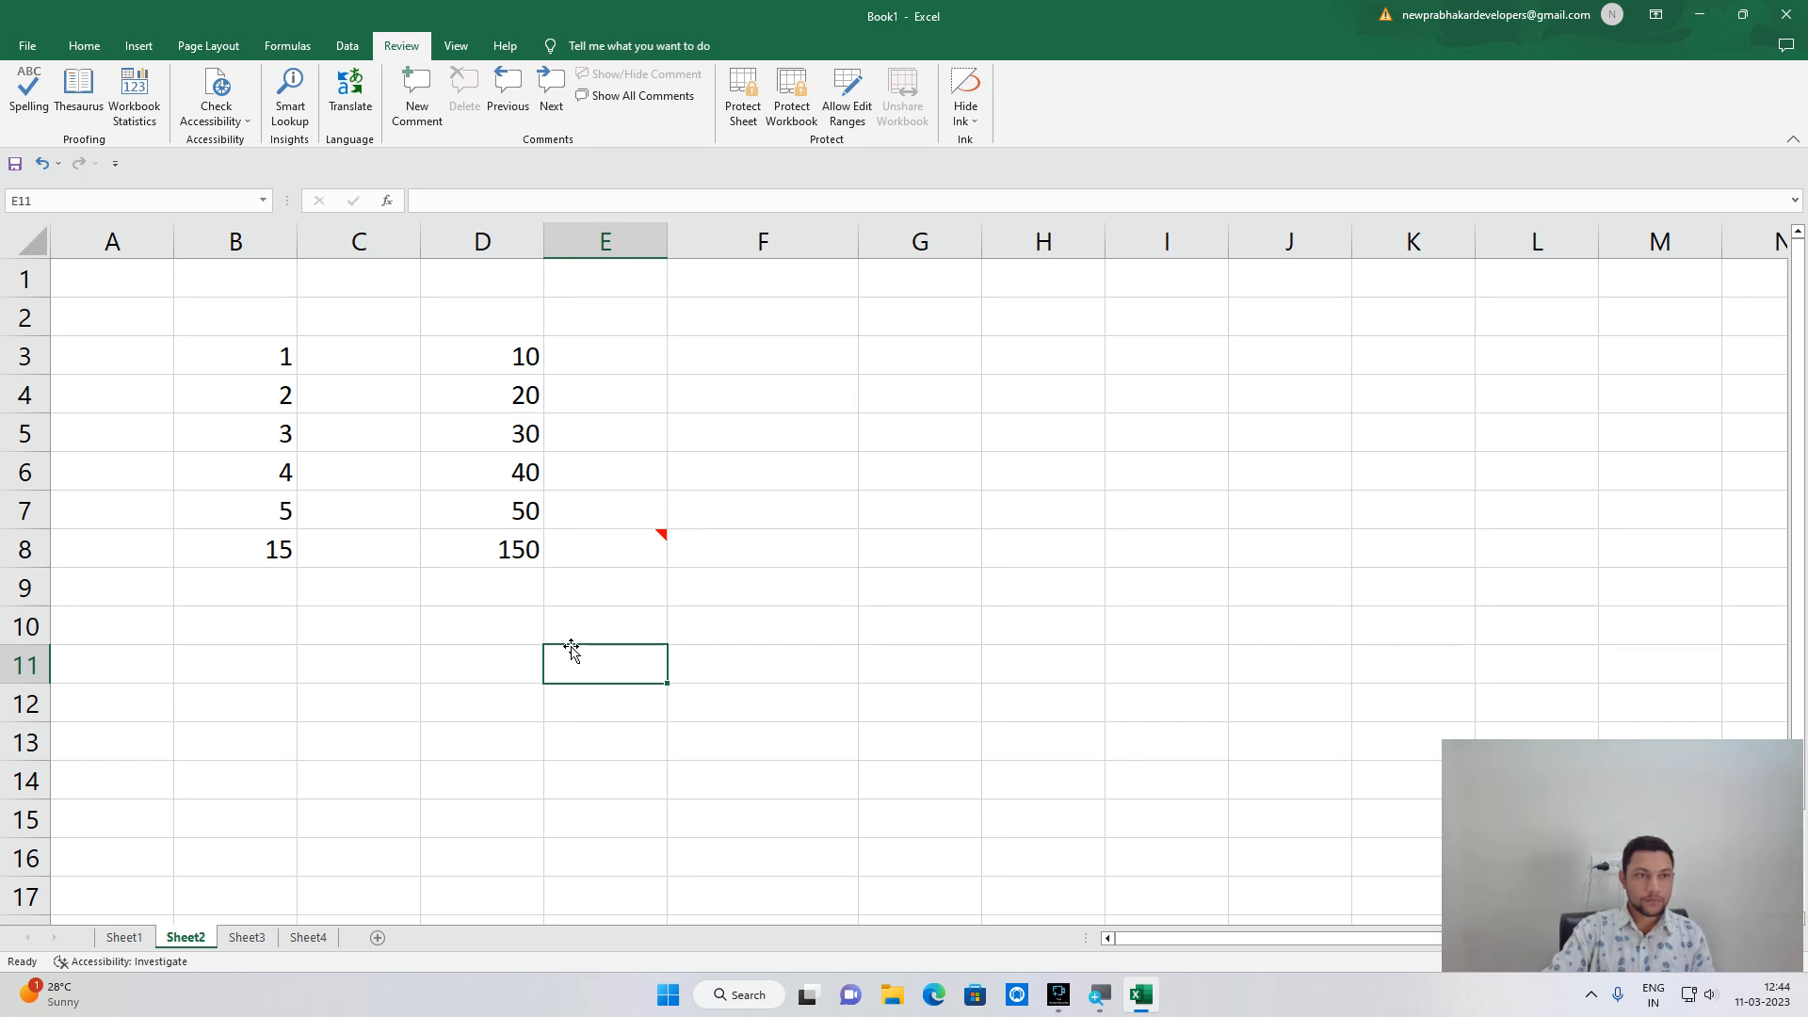
pyautogui.click(83, 45)
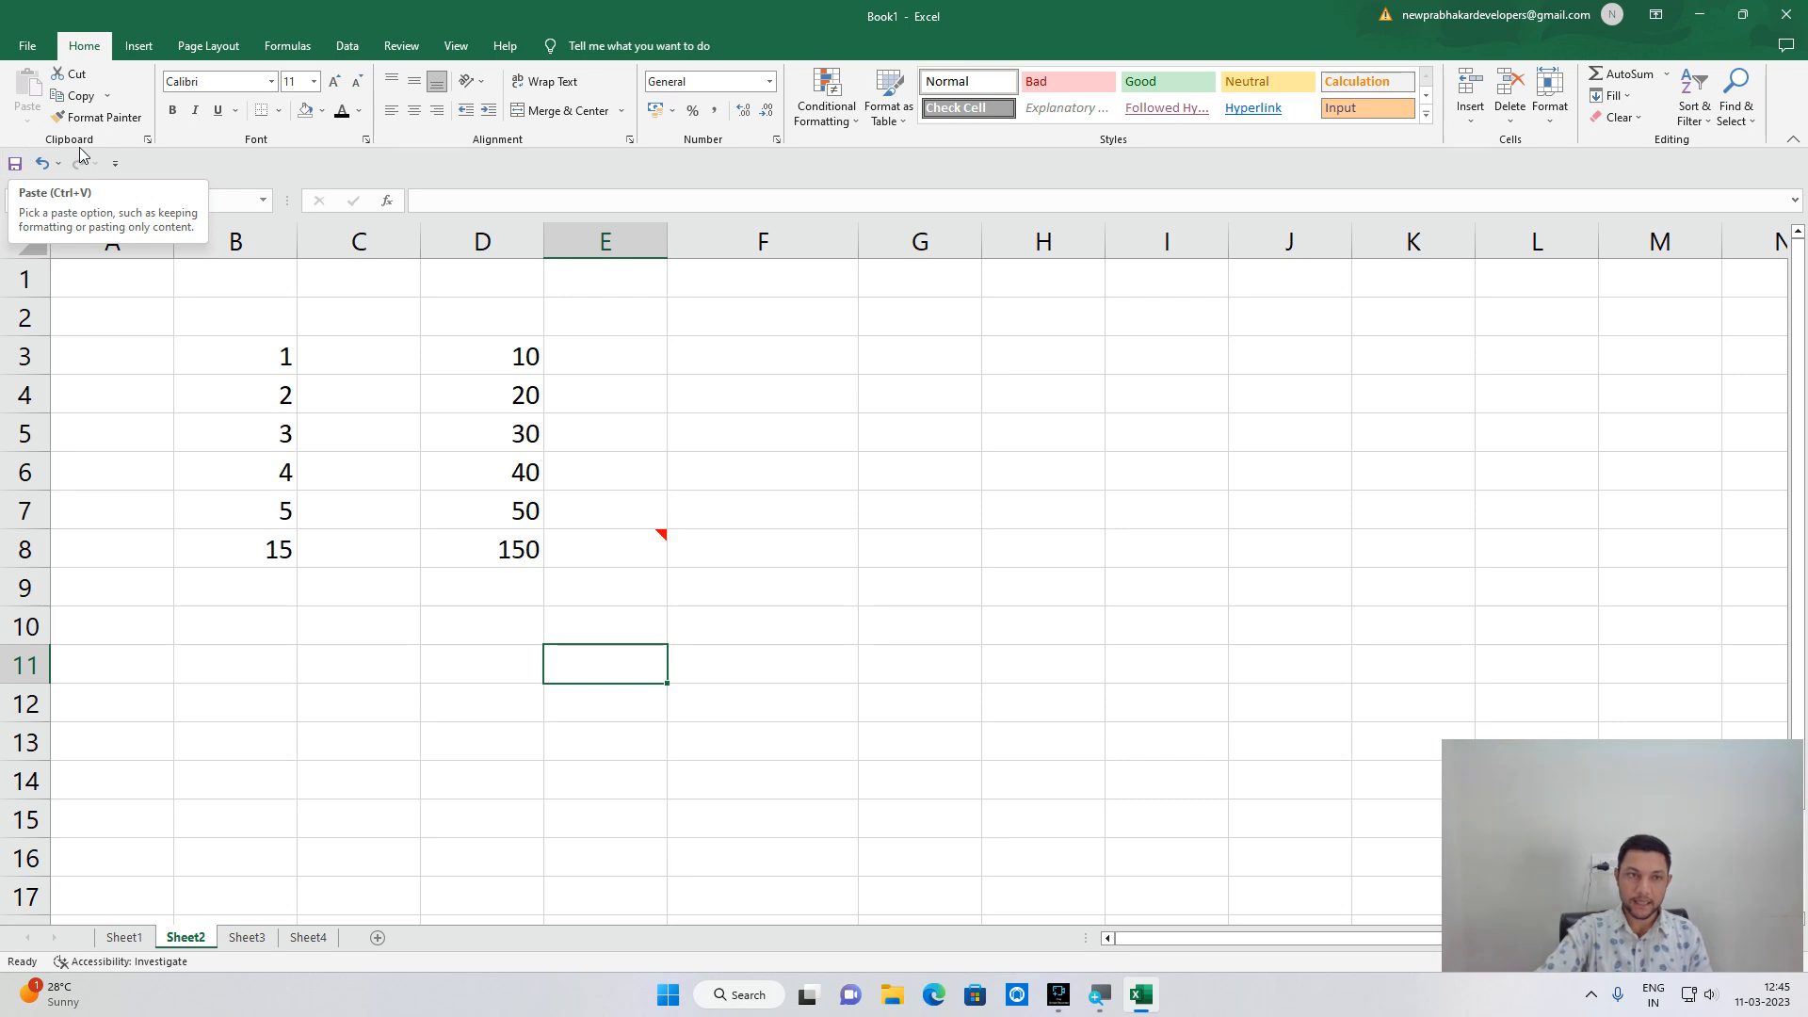
pyautogui.click(347, 46)
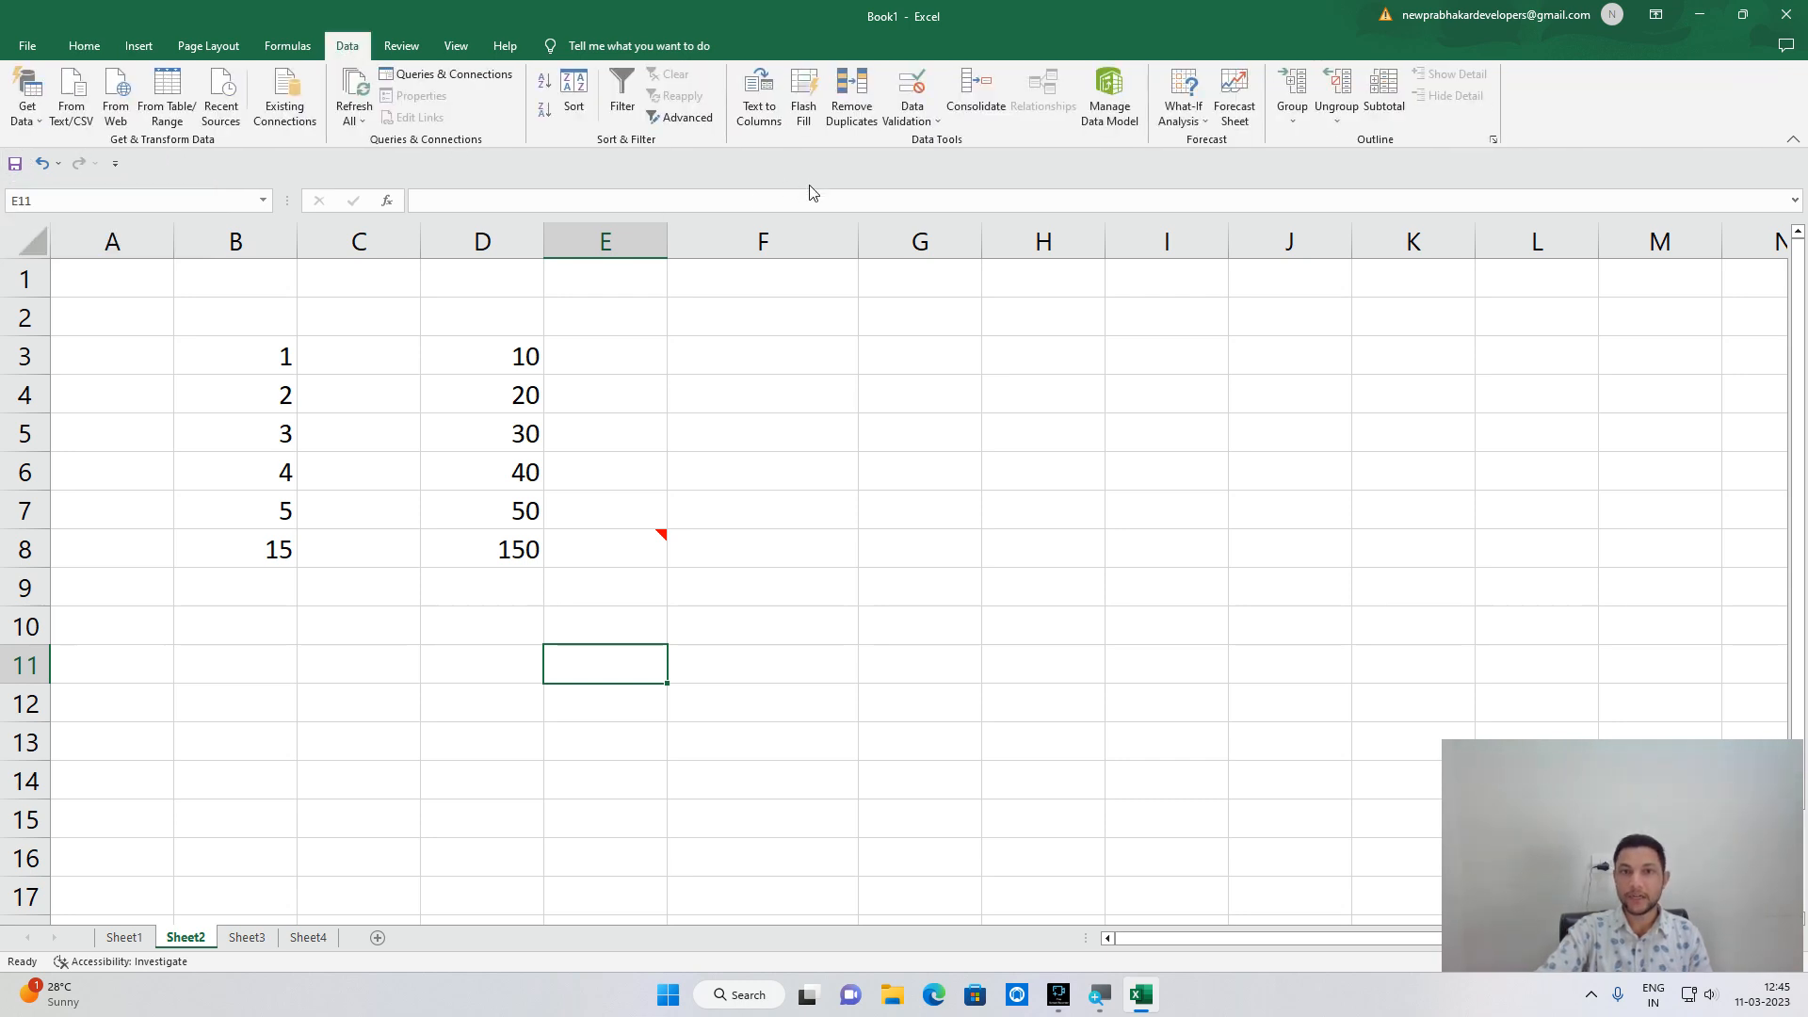
pyautogui.click(915, 124)
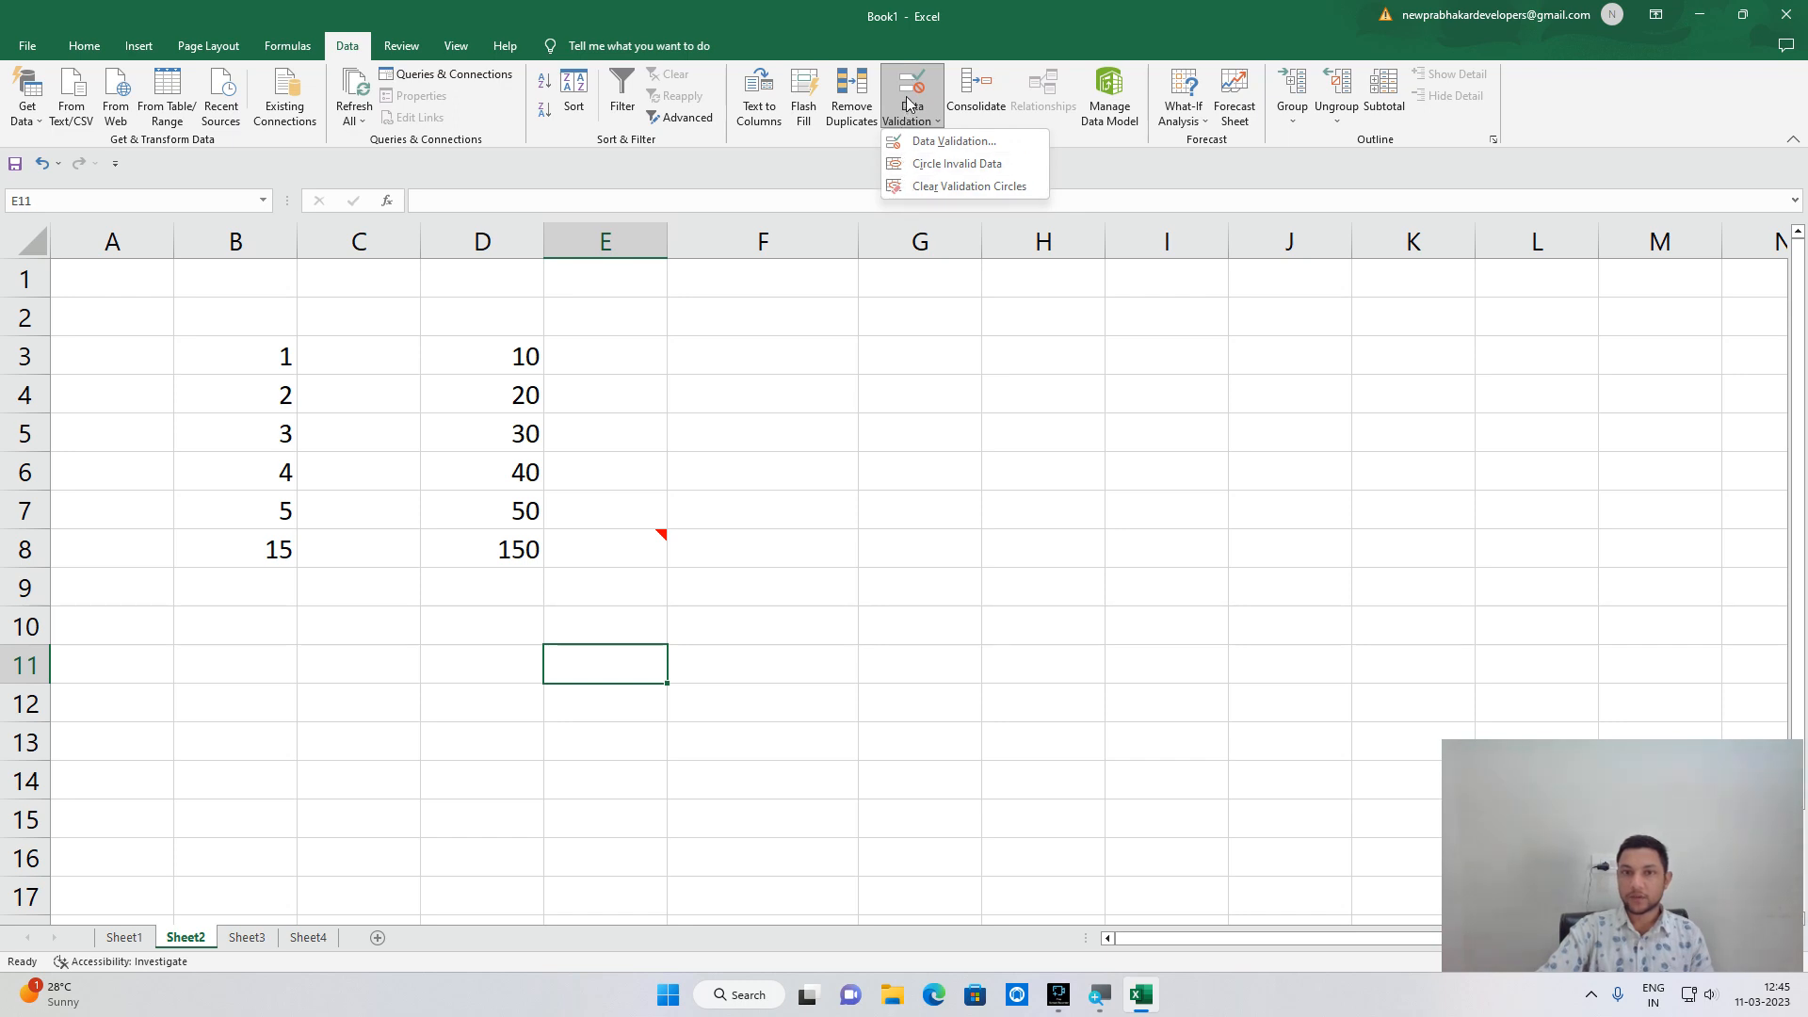
pyautogui.click(871, 421)
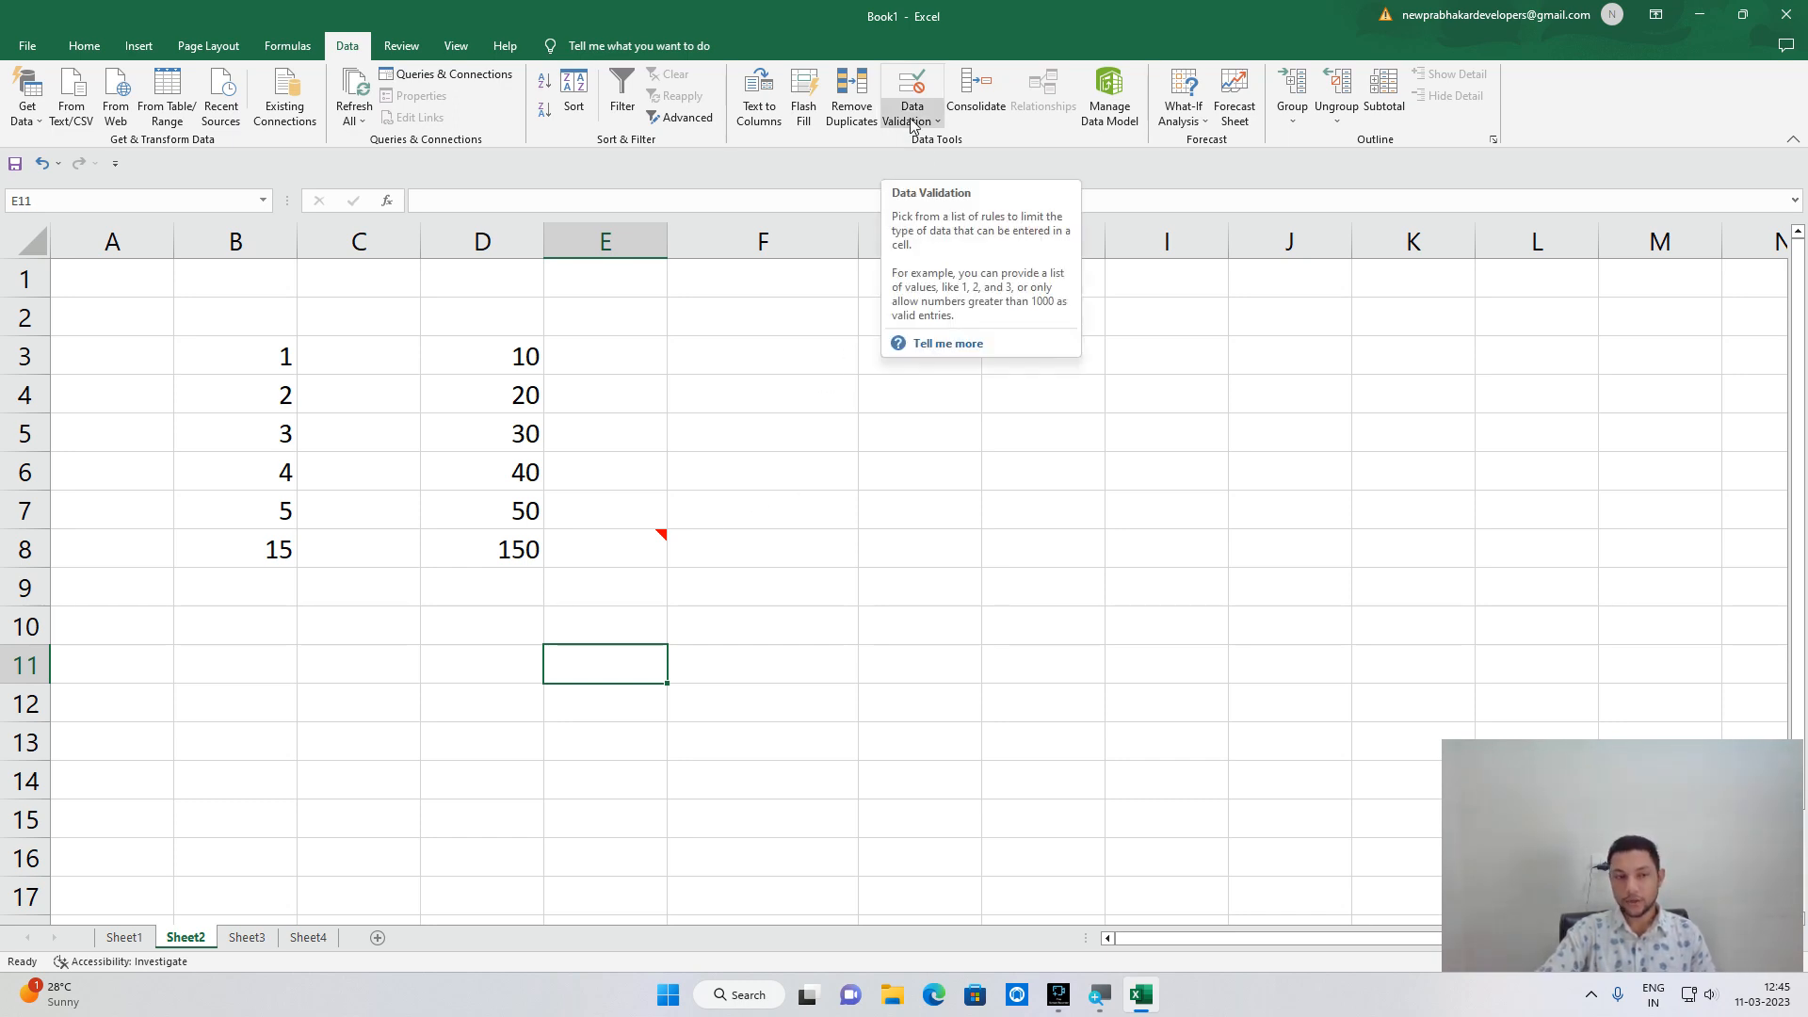
pyautogui.click(94, 52)
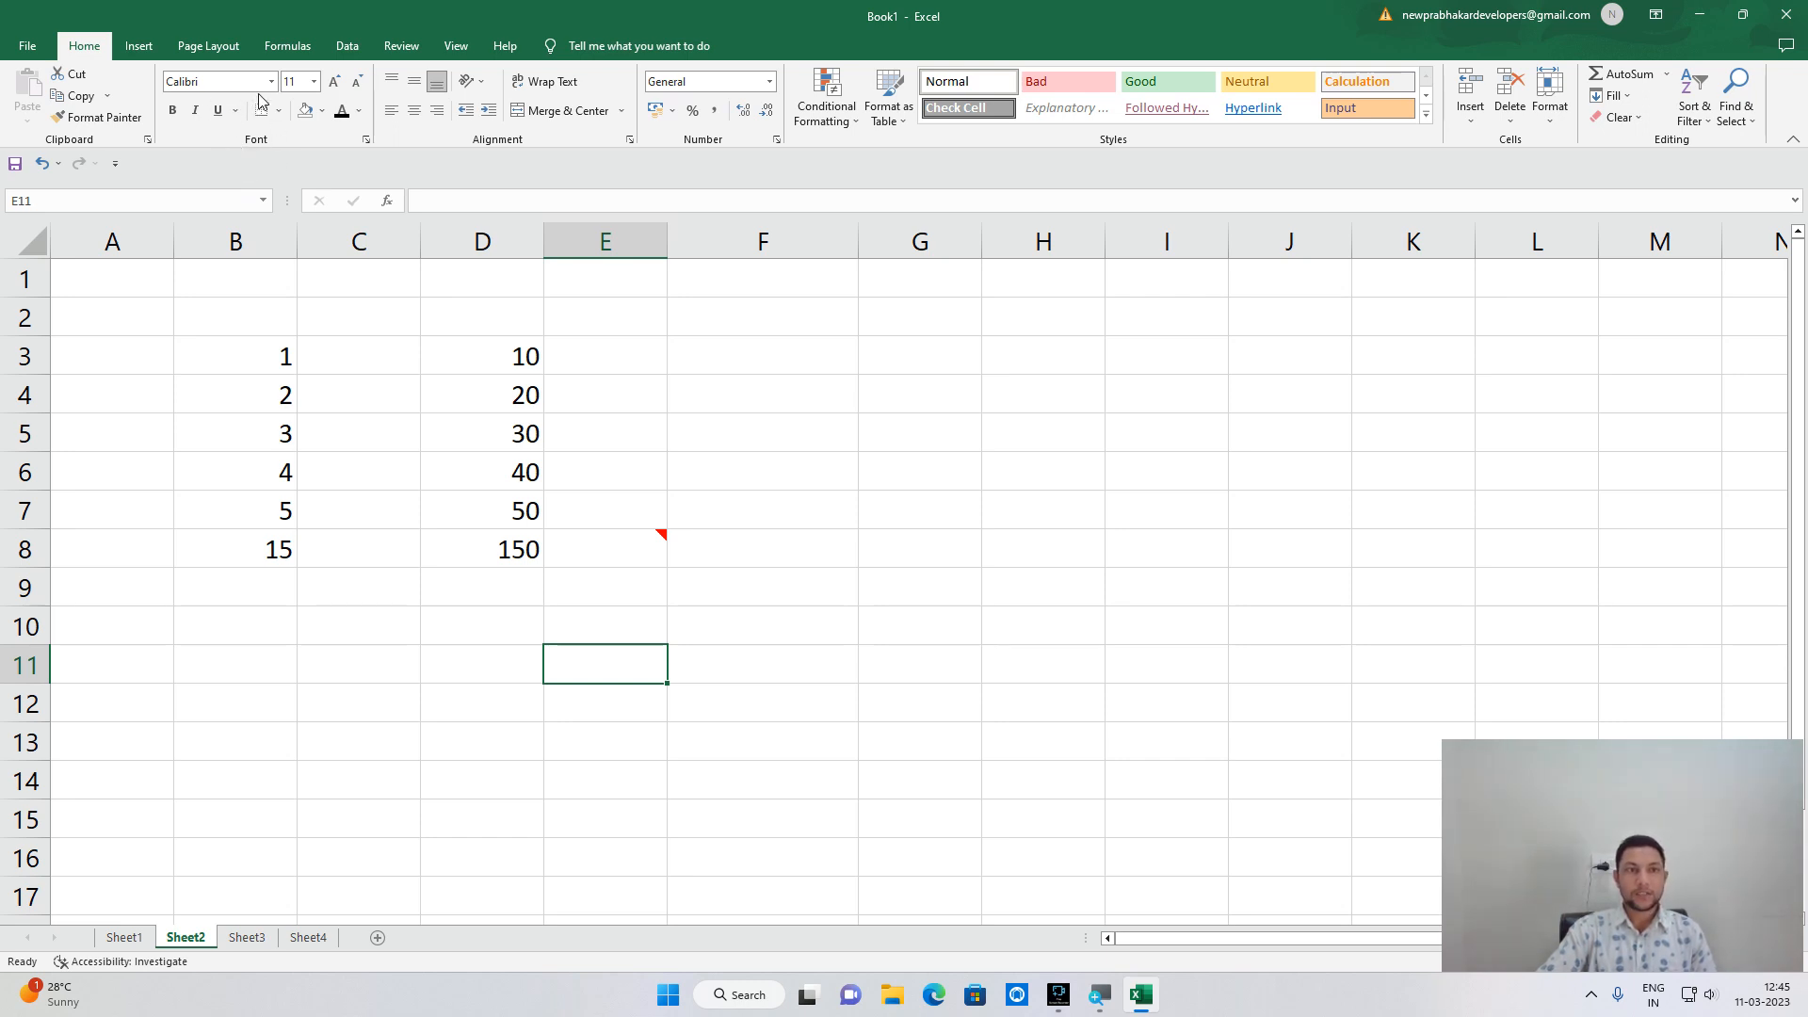
# Clear stray digits from C10, then enter the one-line YouTube channel welcome message in F10.
pyautogui.click(319, 306)
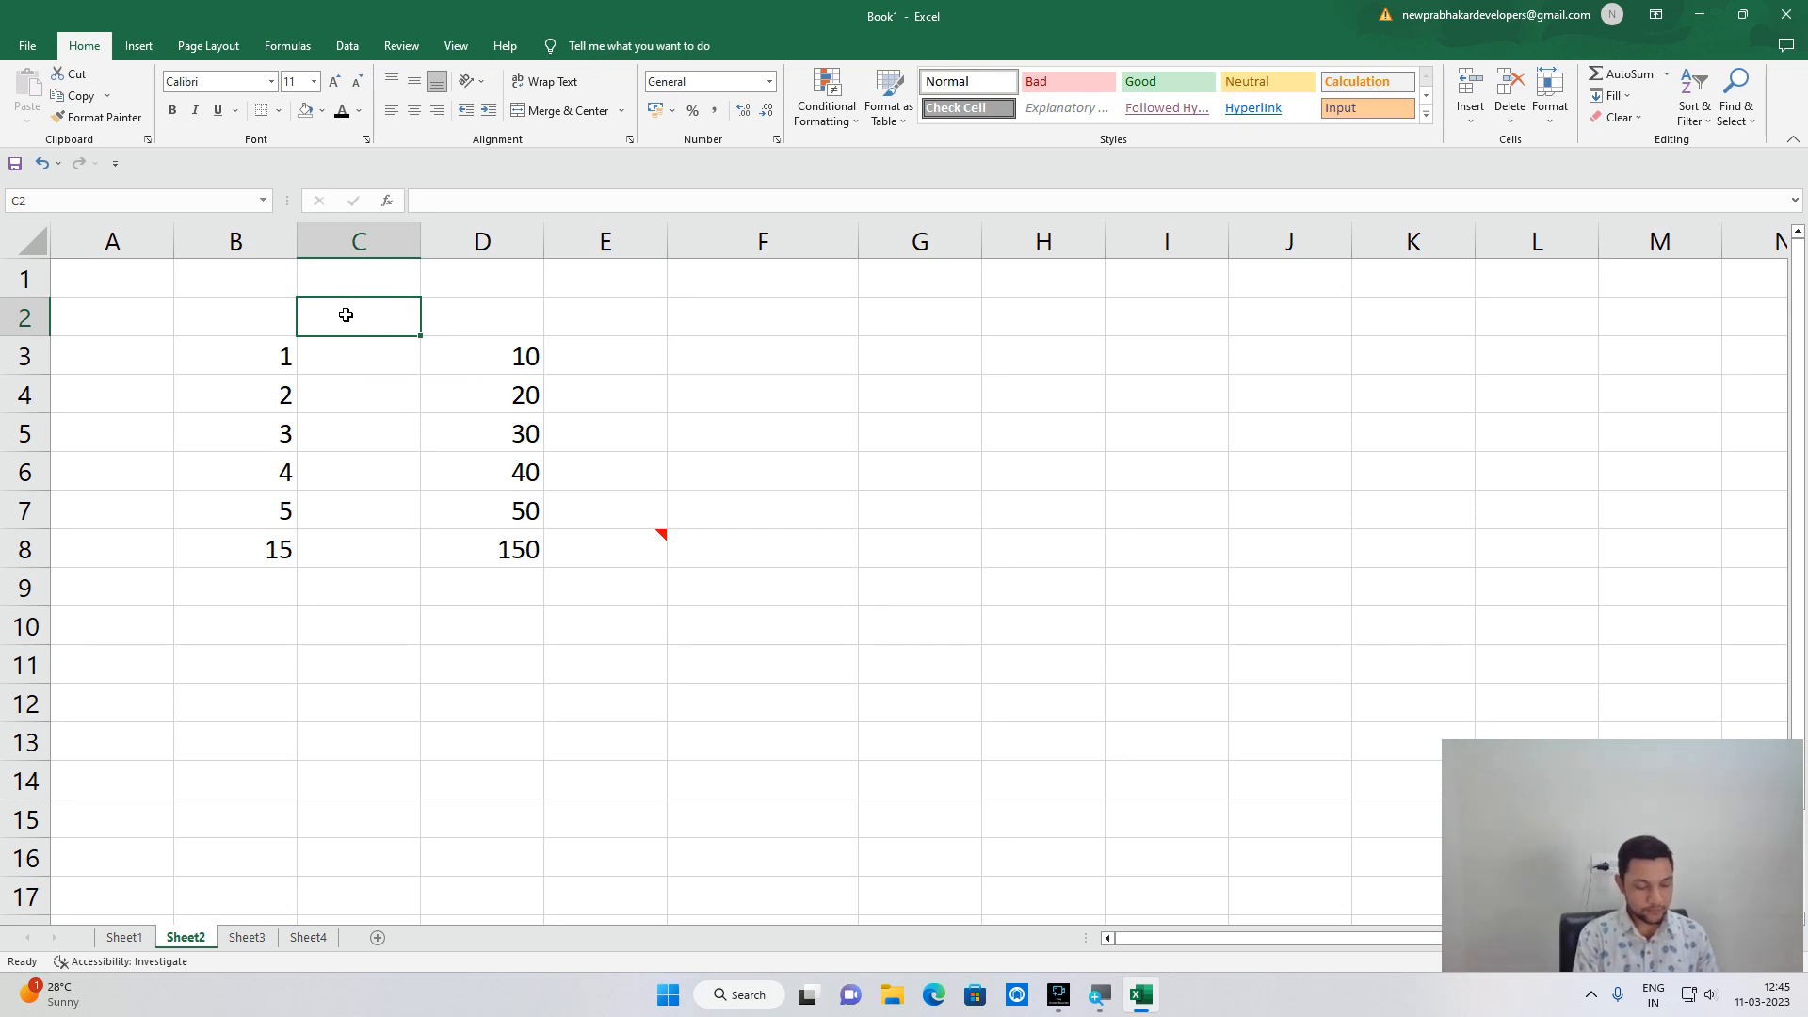
pyautogui.press('Down')
pyautogui.press('Down')
pyautogui.press('Down')
pyautogui.press('Down')
pyautogui.press('Down')
pyautogui.press('Down')
pyautogui.press('Down')
pyautogui.press('Down')
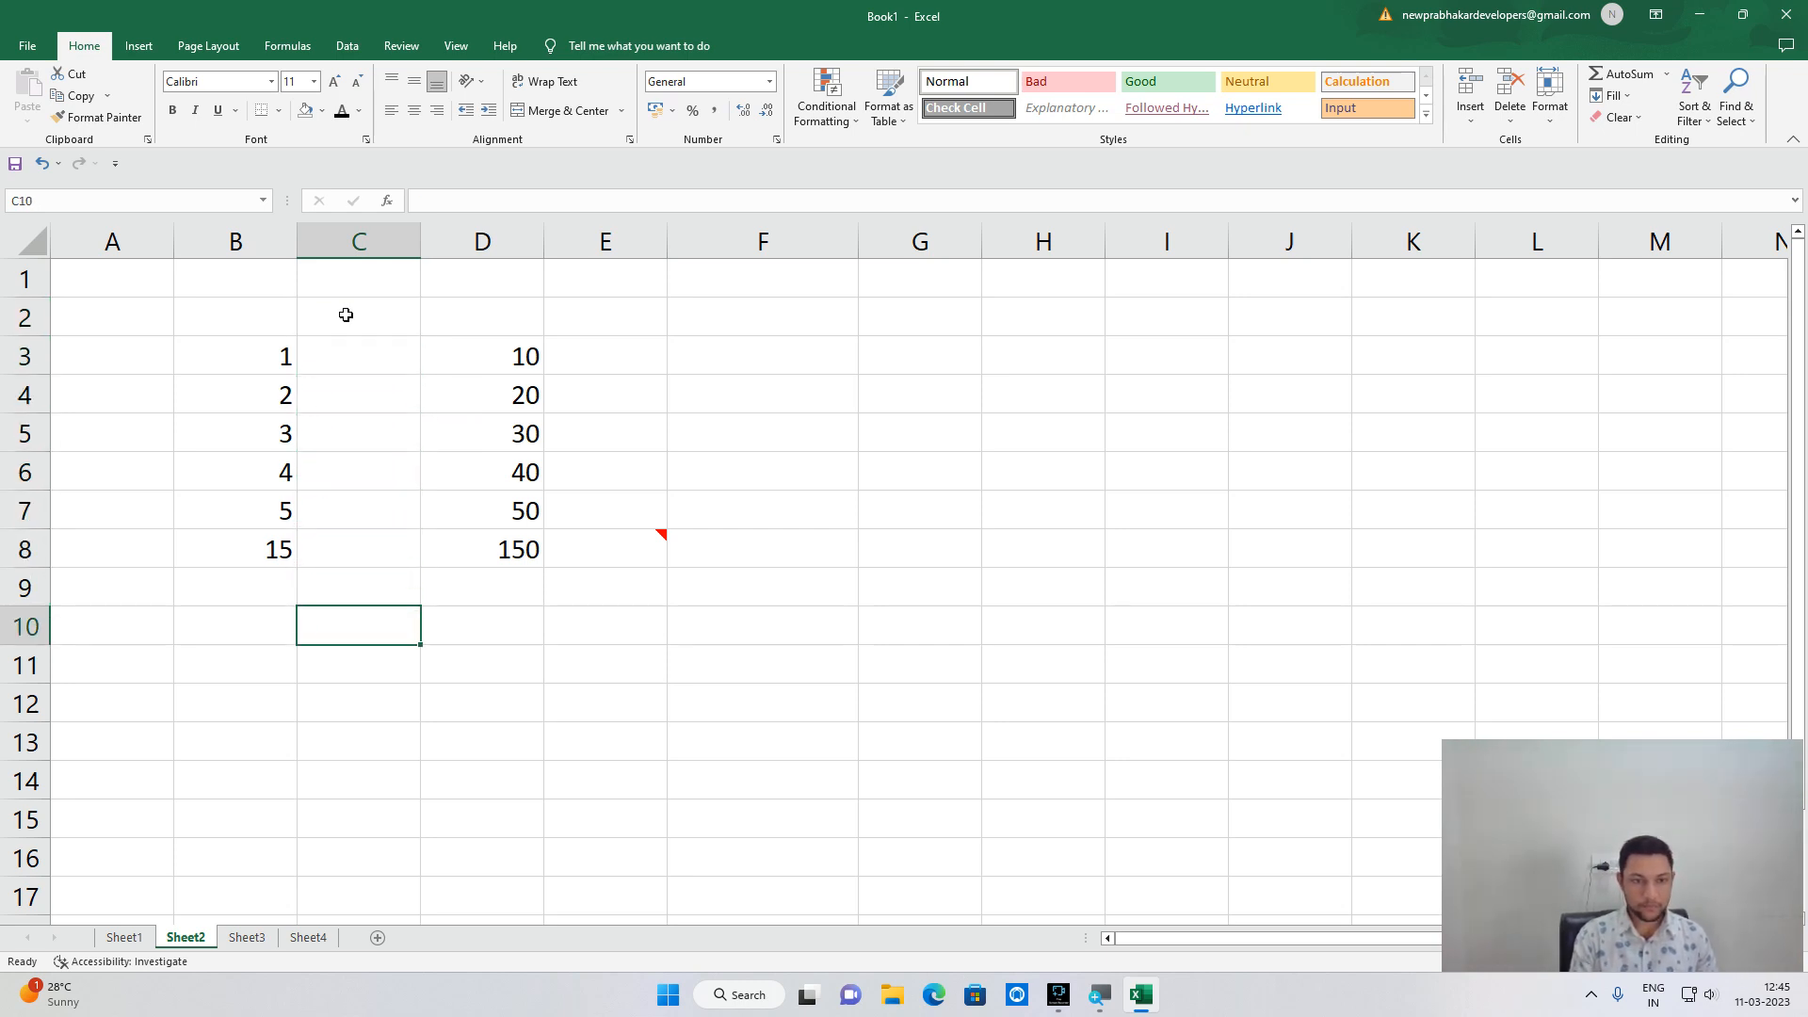
pyautogui.write('000')
pyautogui.press('BackSpace')
pyautogui.press('BackSpace')
pyautogui.press('BackSpace')
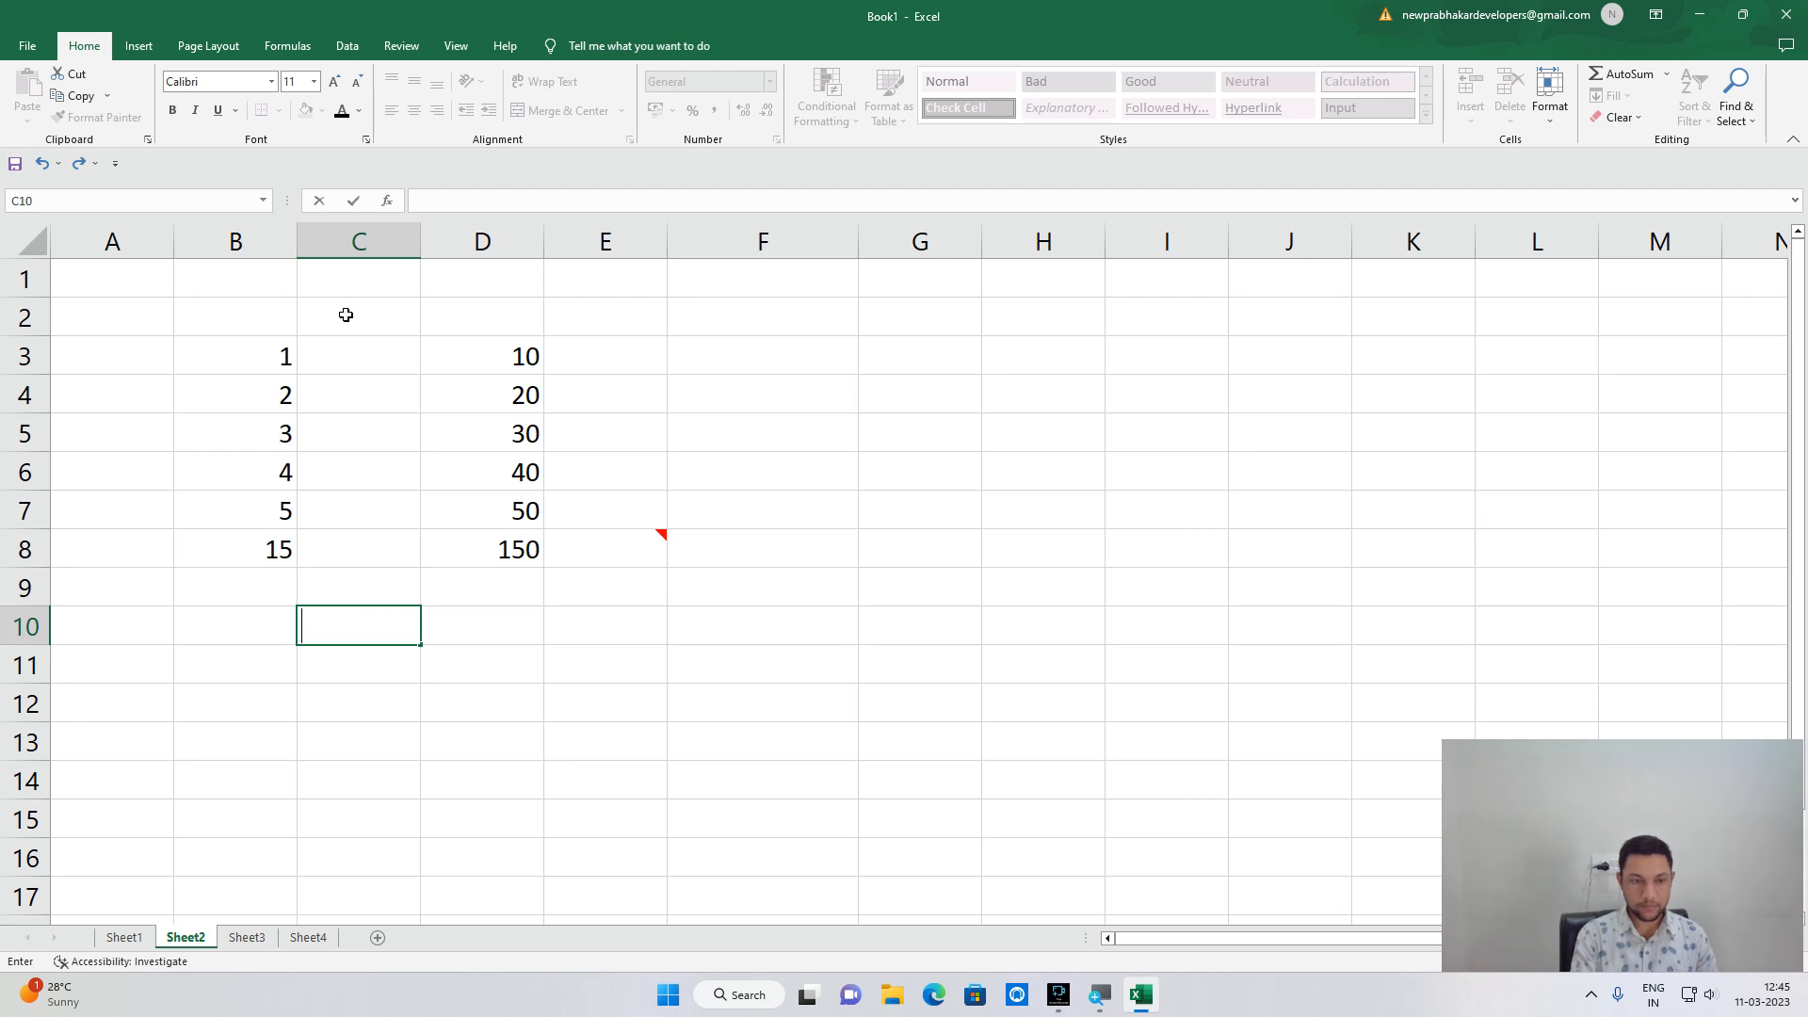
pyautogui.press('Right')
pyautogui.press('Right')
pyautogui.press('Right')
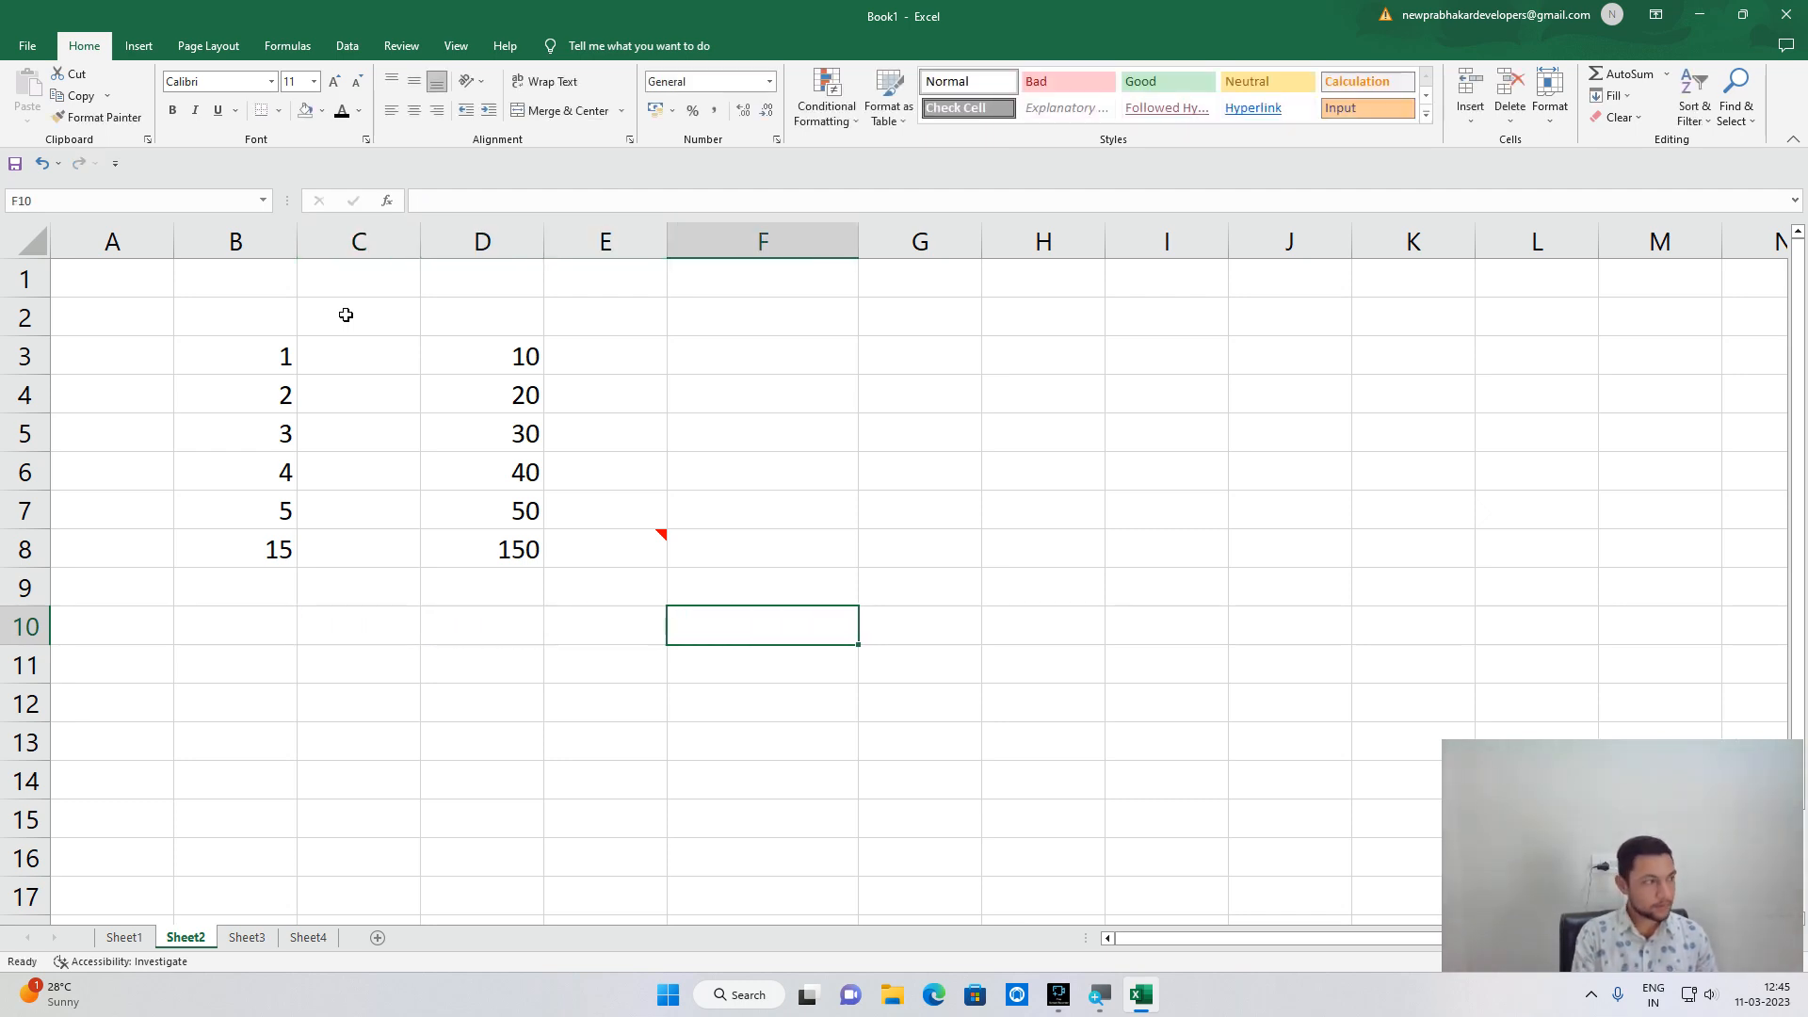
pyautogui.write('Welc')
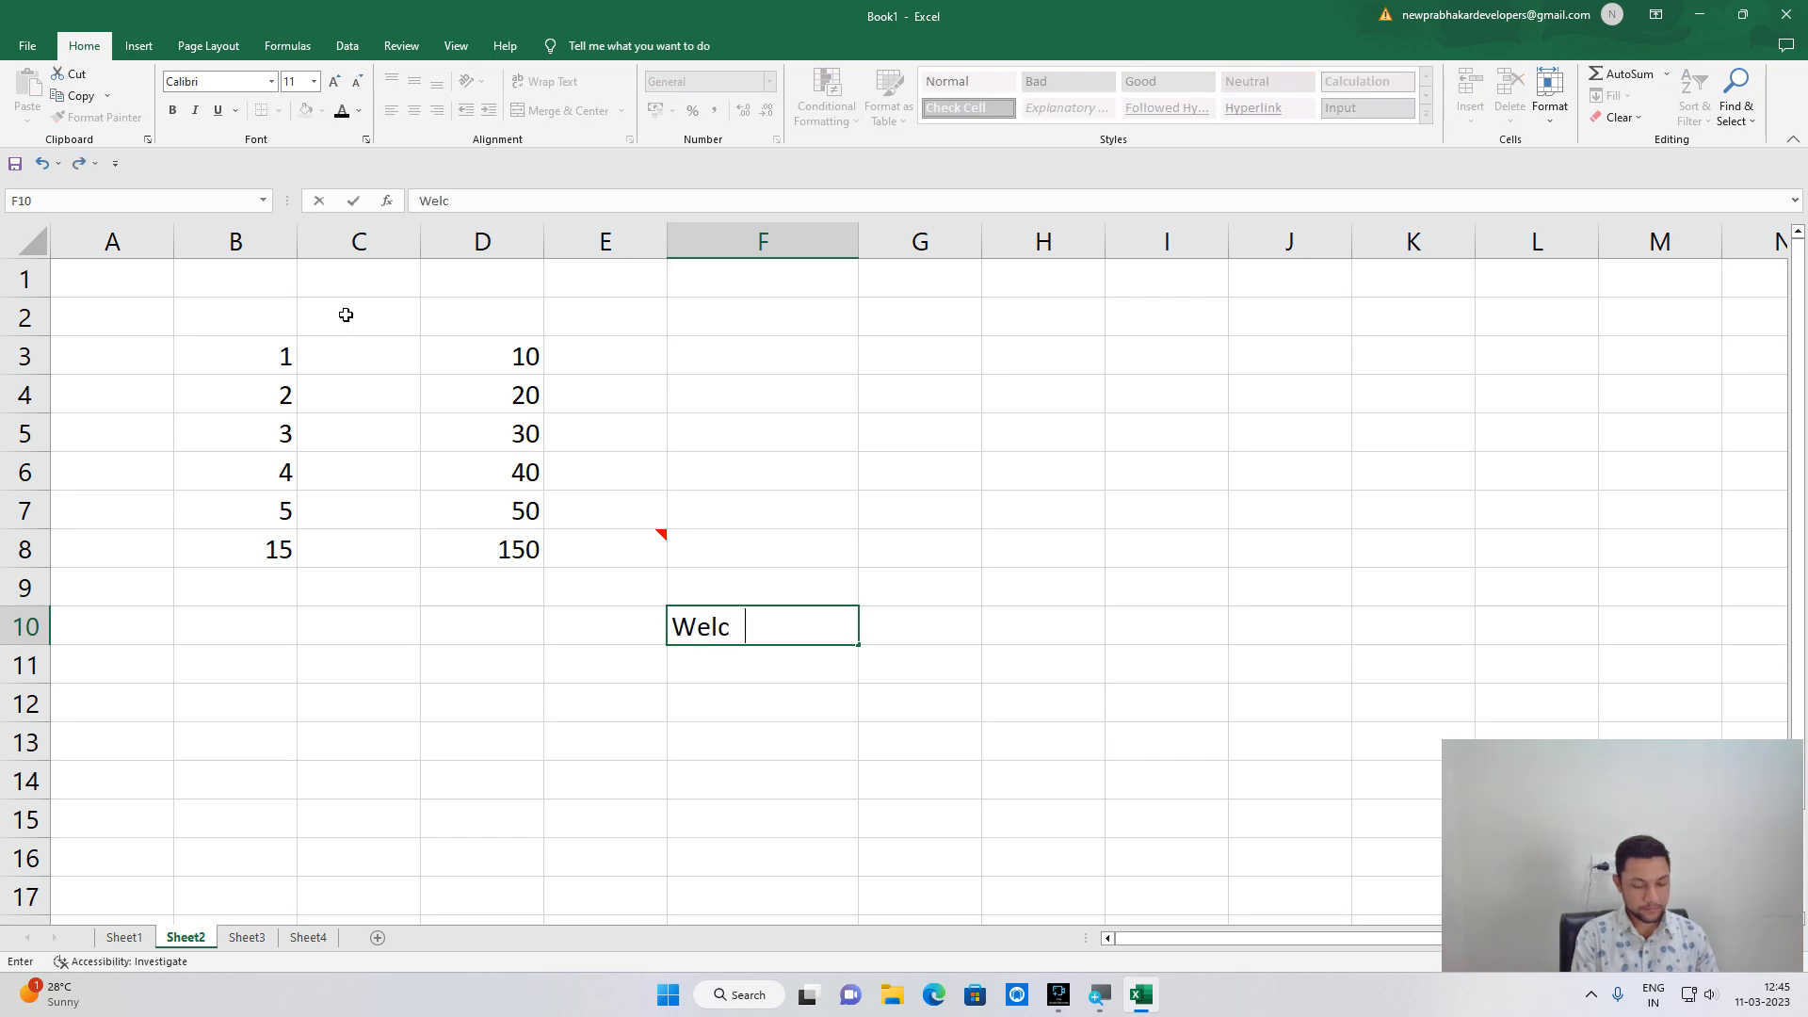
pyautogui.write('ome to')
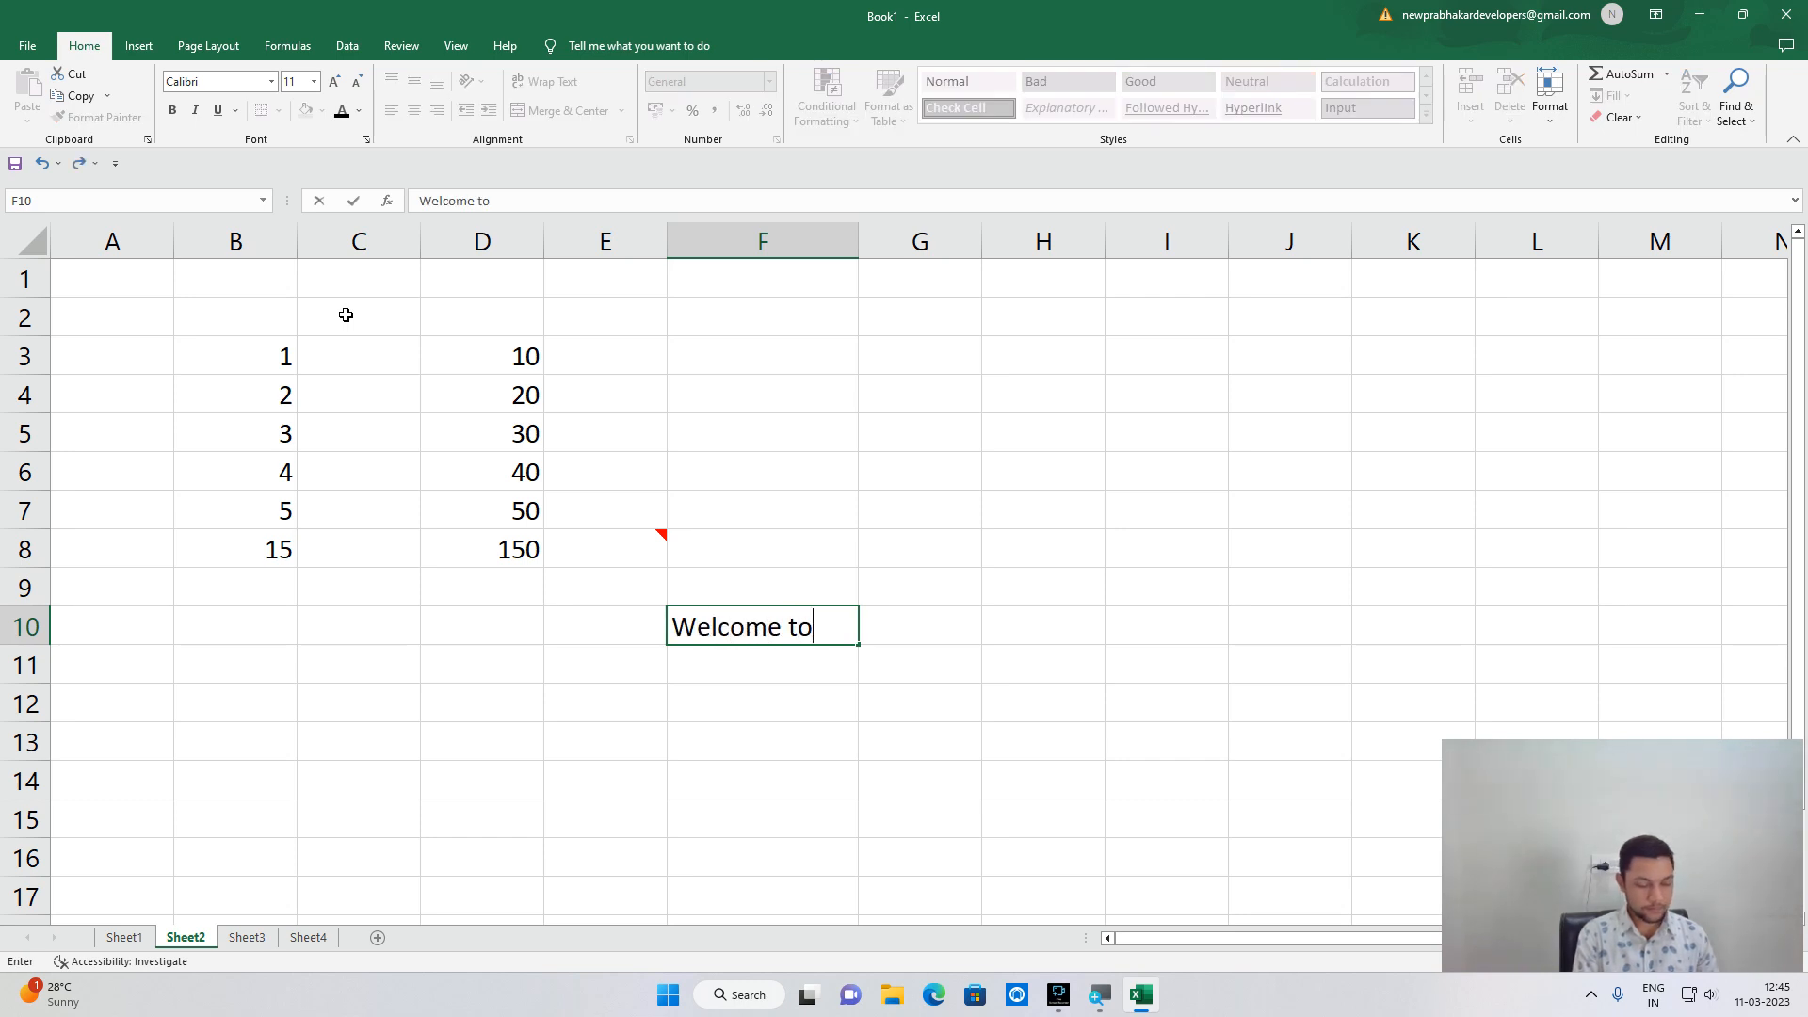
pyautogui.write(' HT SHA')
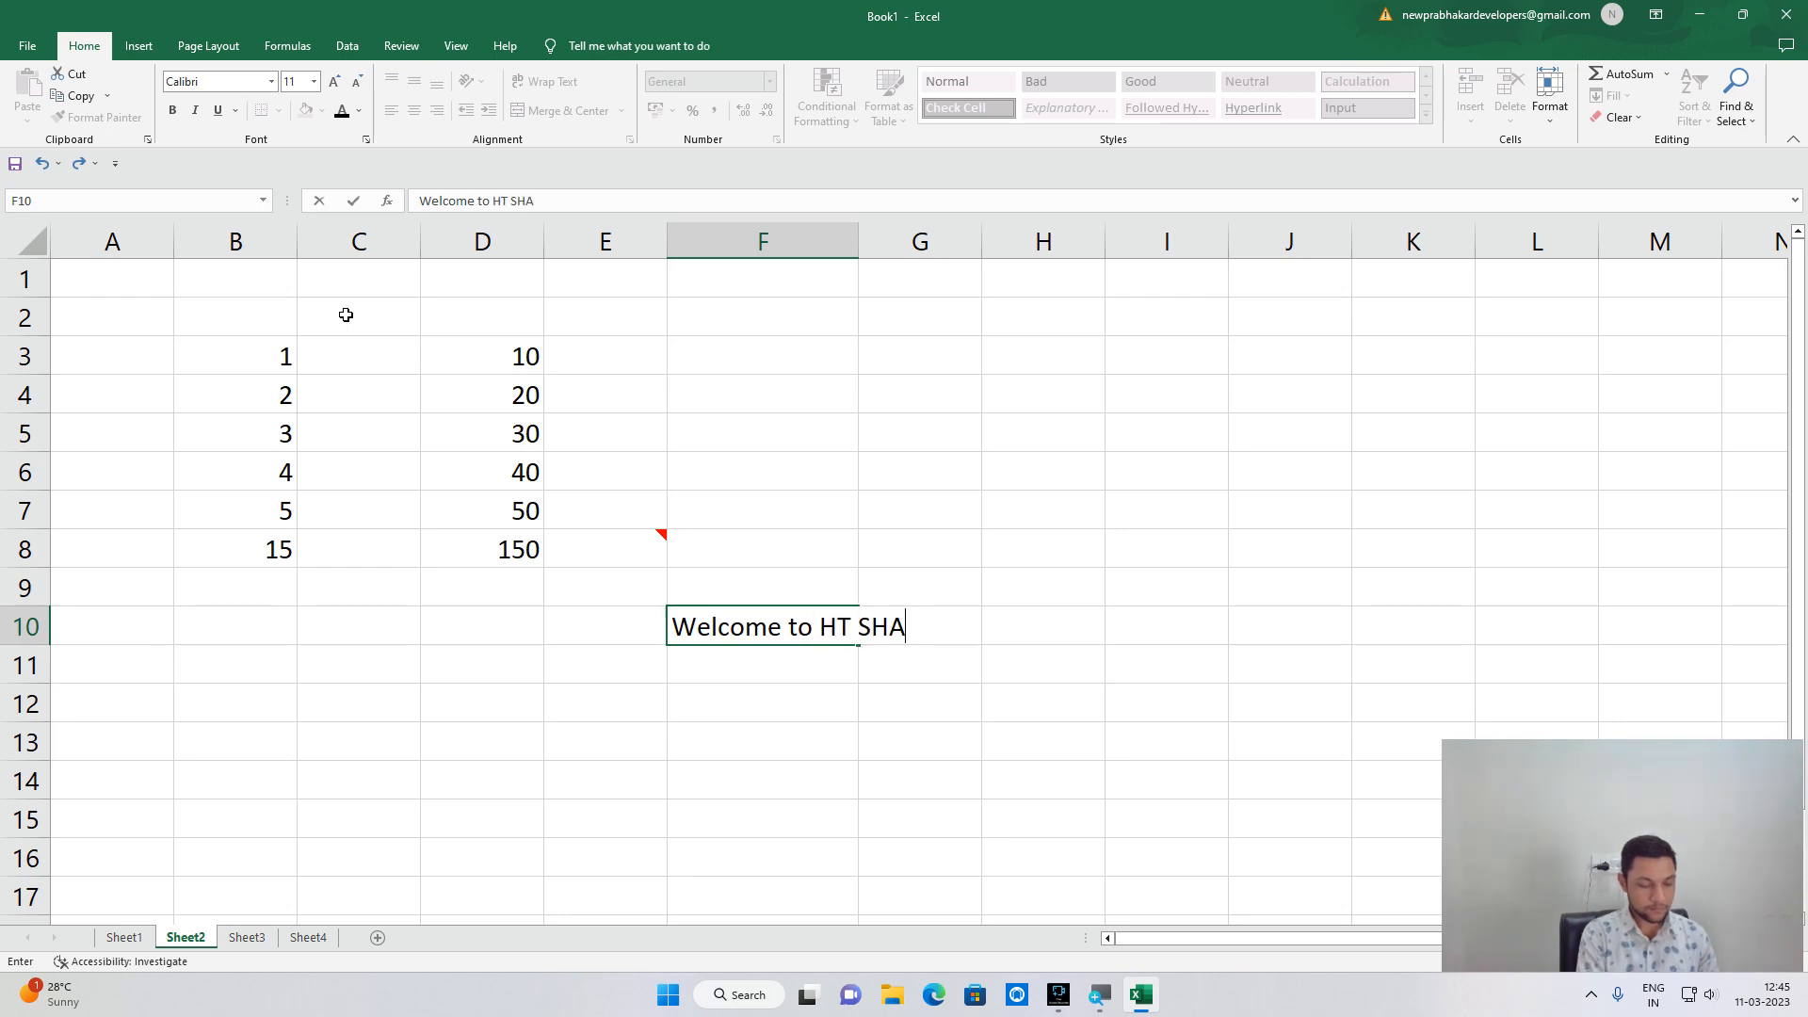
pyautogui.write('RMA')
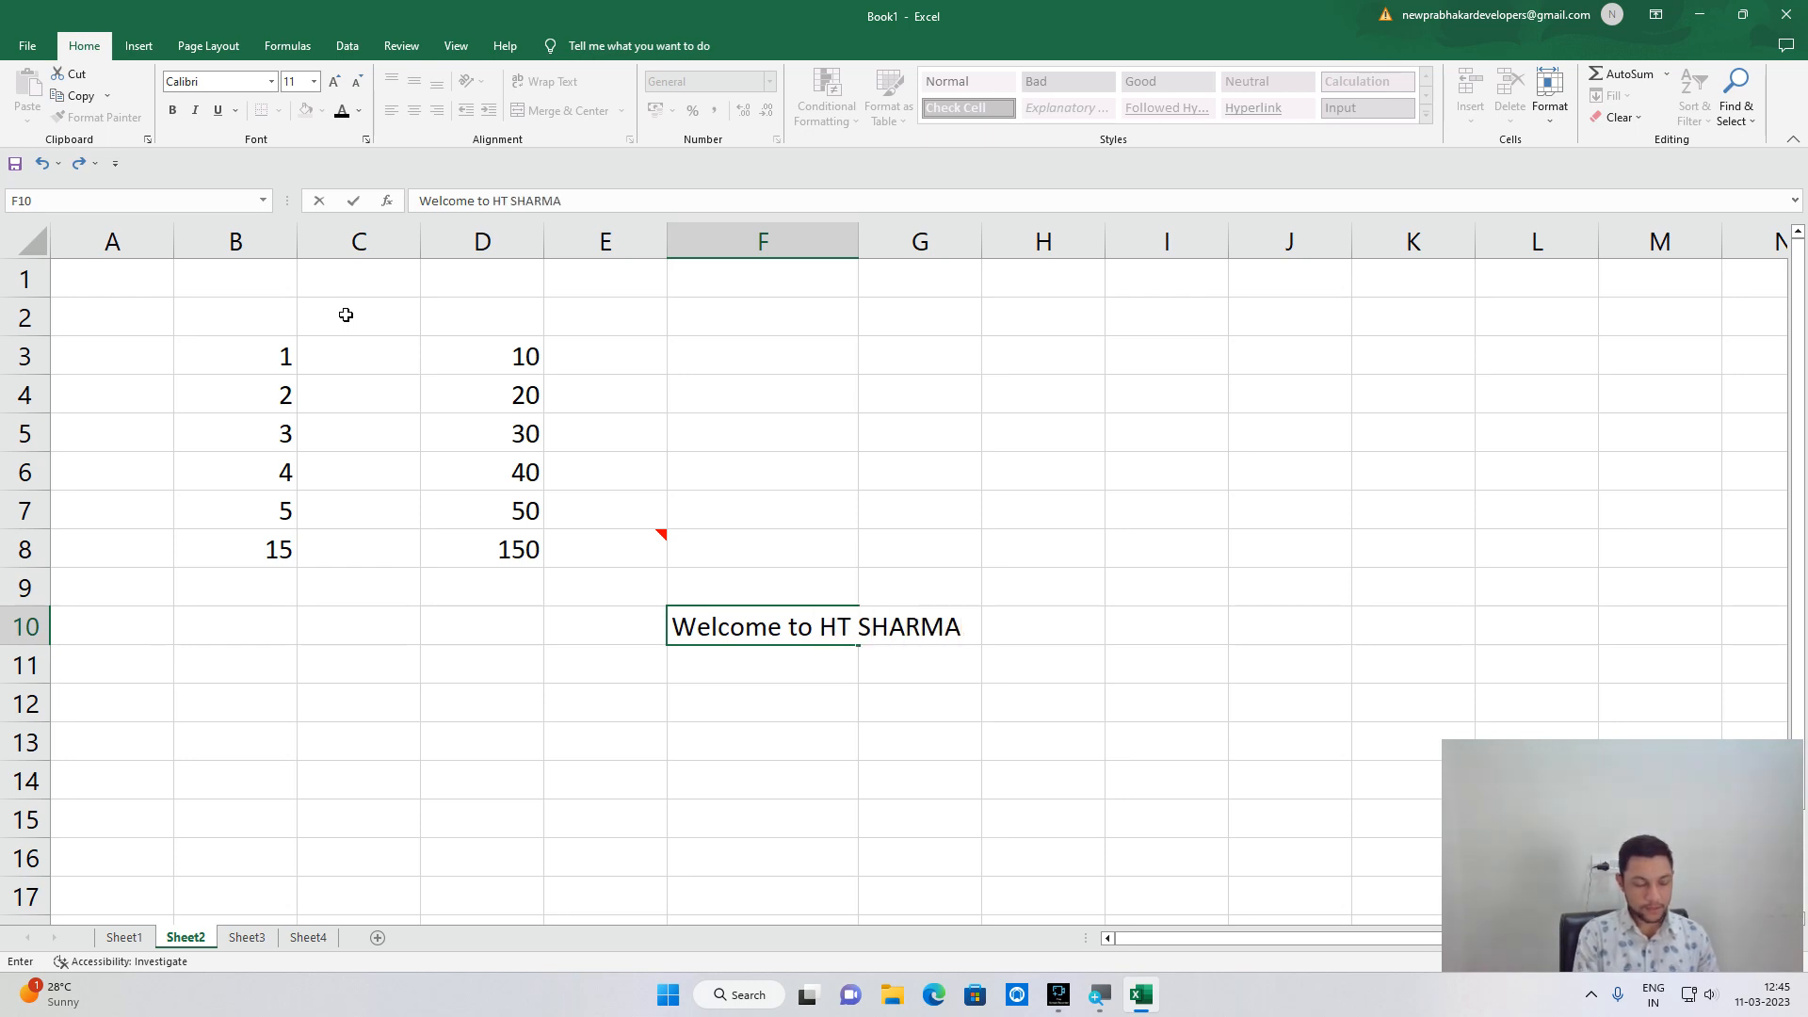
pyautogui.write(' youtube Channel')
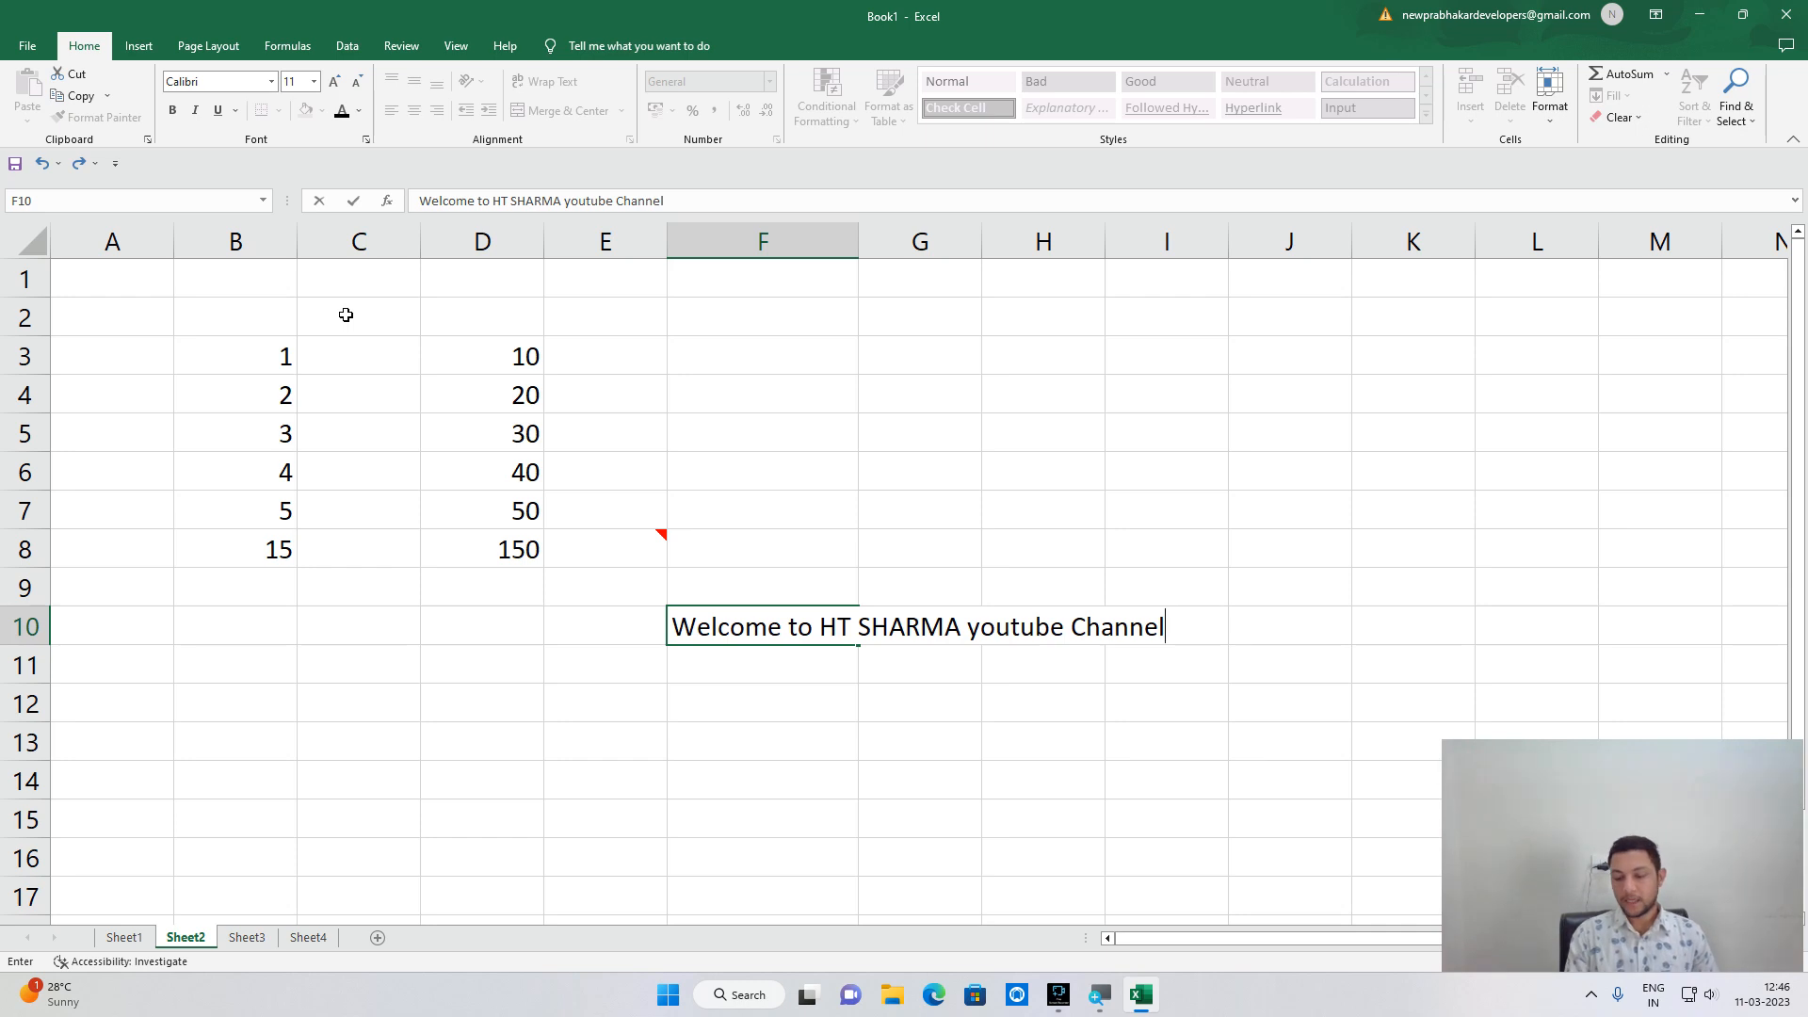
pyautogui.press('Return')
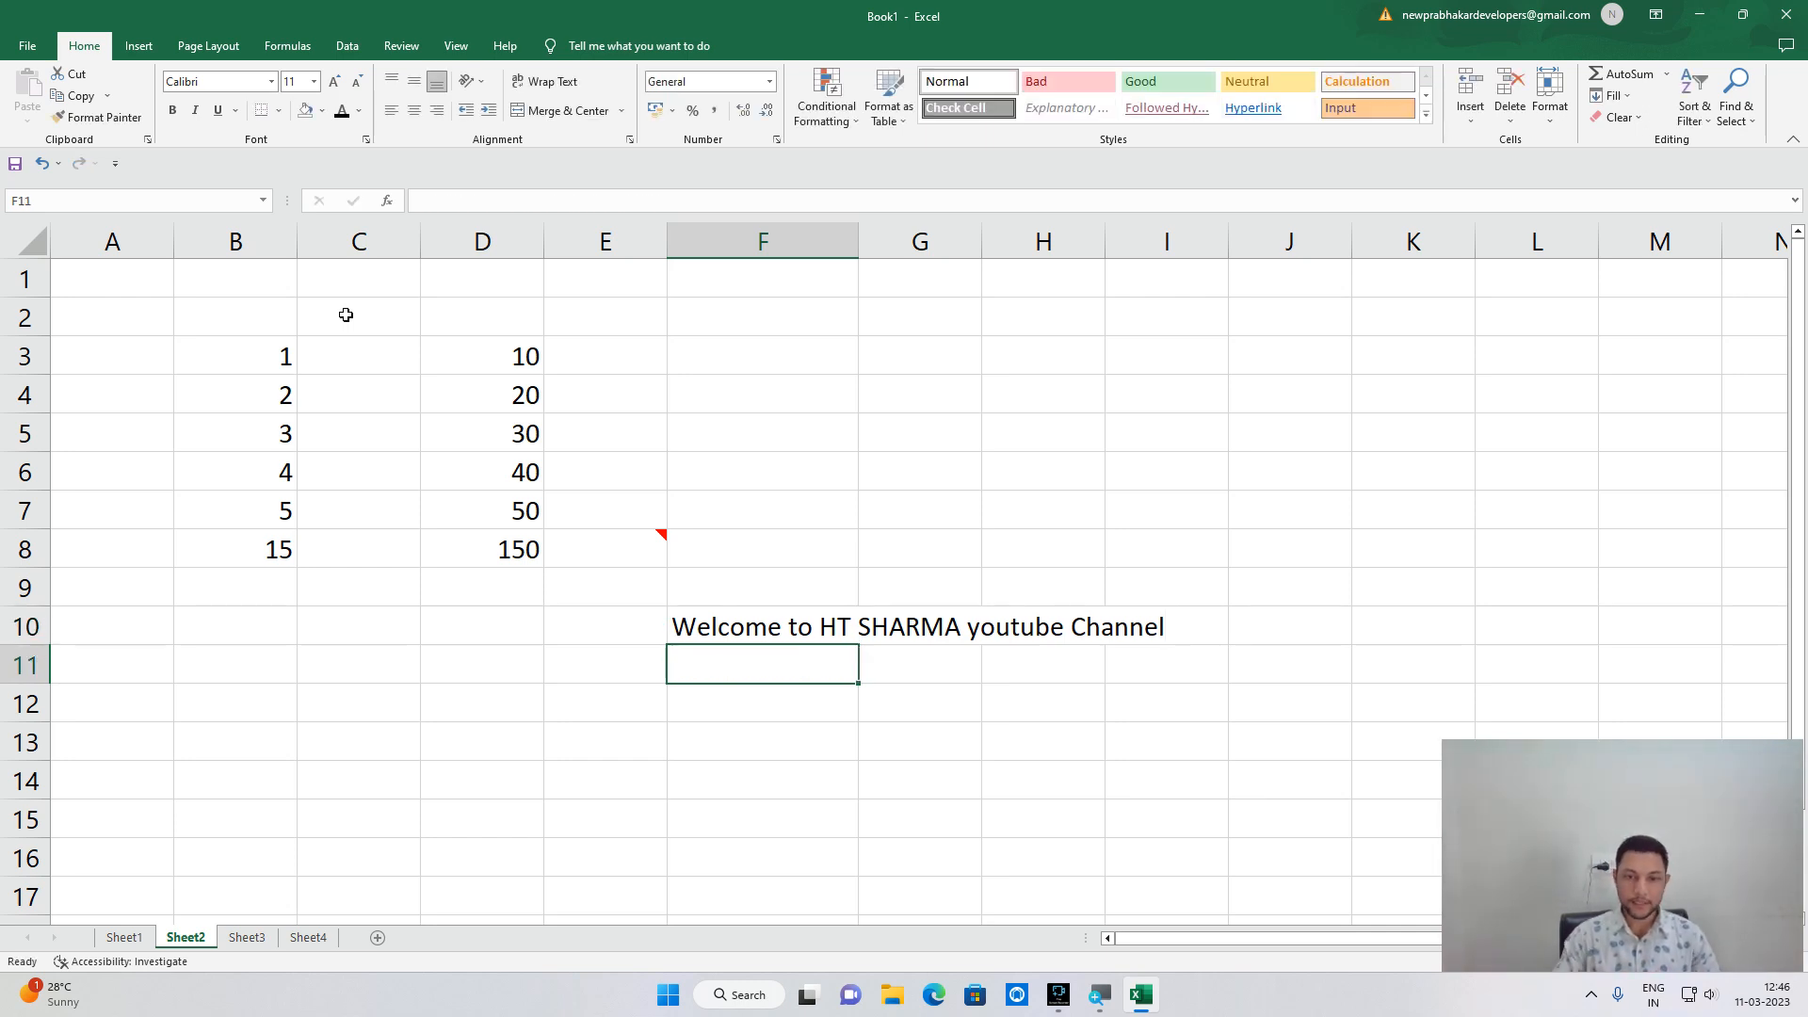
# Autofit column F to the welcome message and browse fonts, keeping Calibri.
pyautogui.click(770, 626)
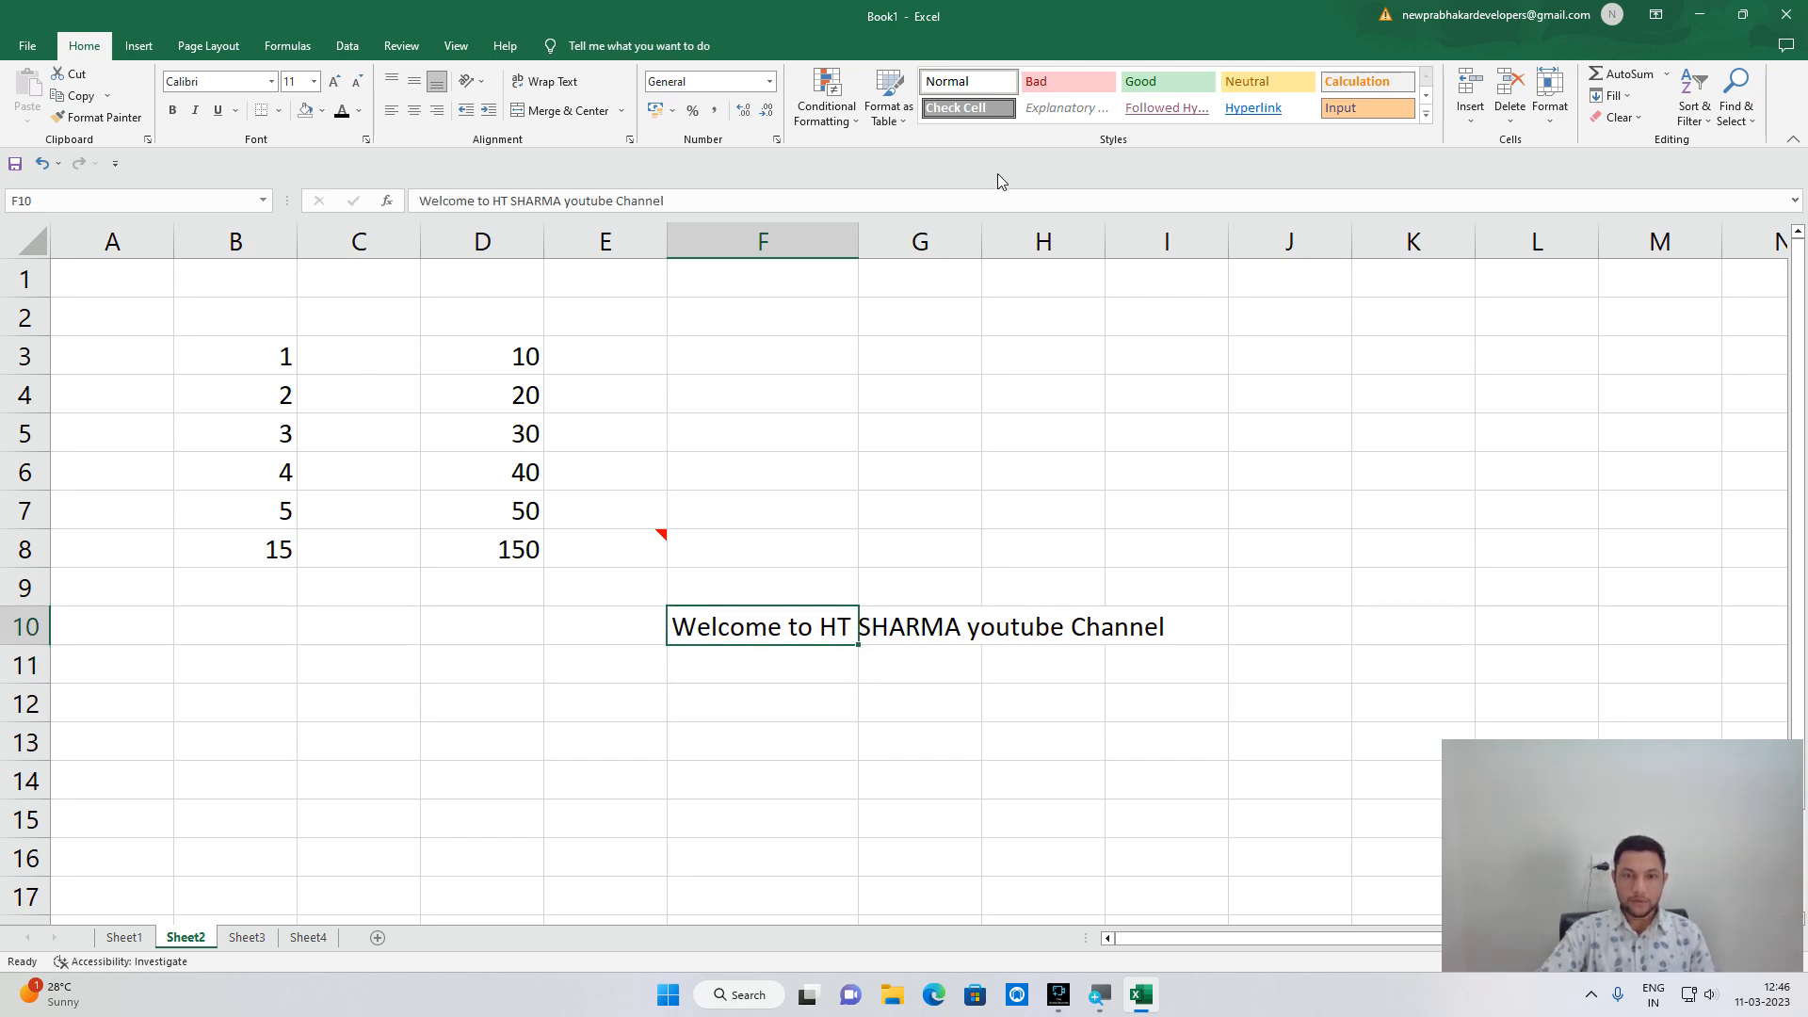
pyautogui.doubleClick(857, 239)
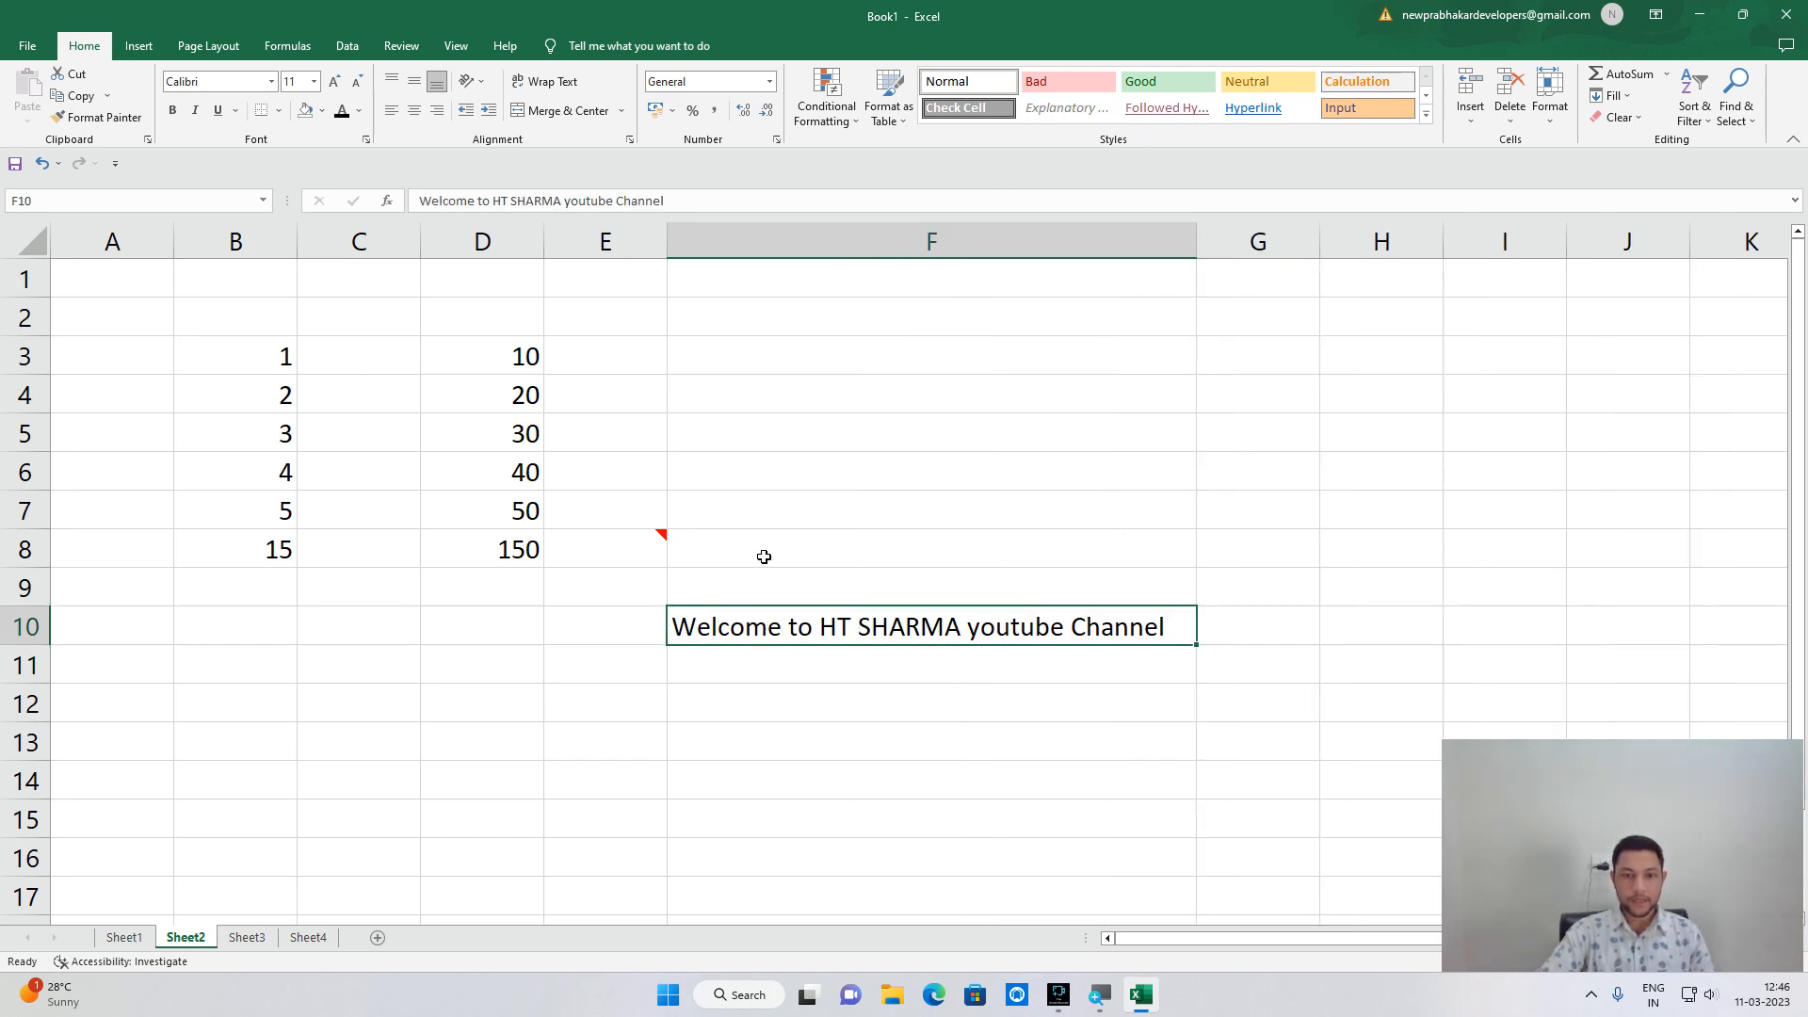
pyautogui.click(271, 82)
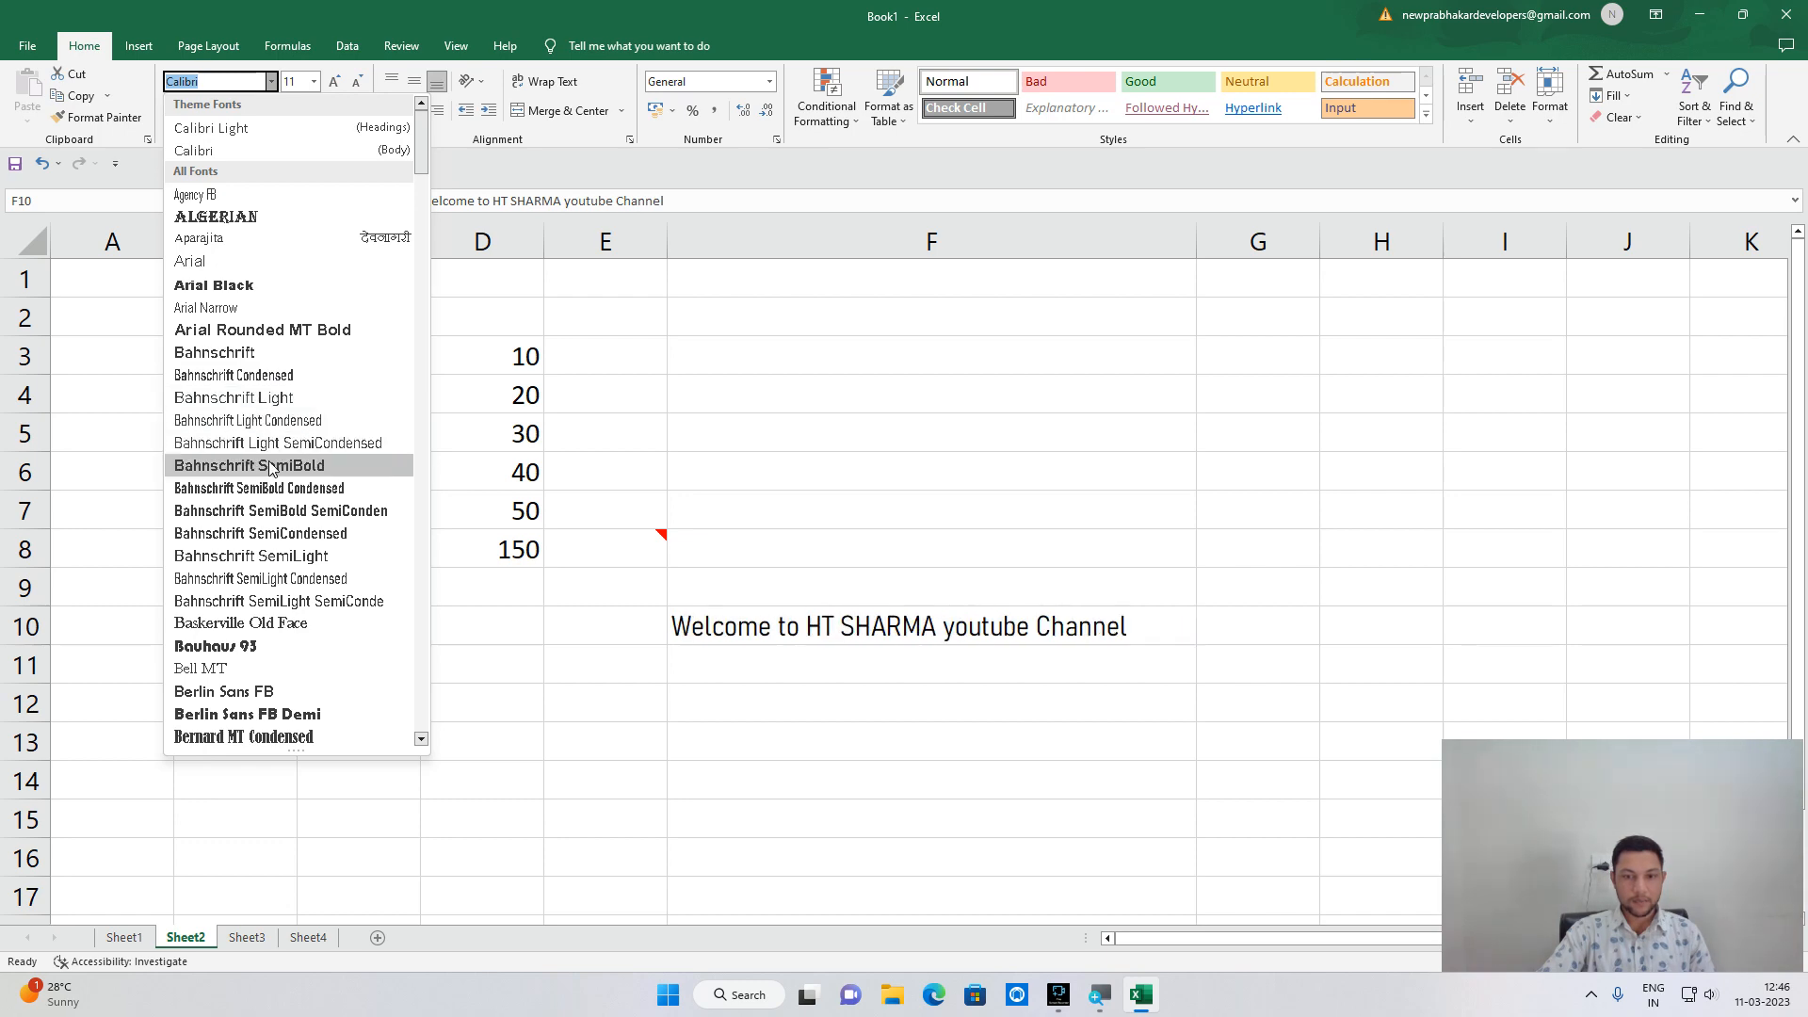
pyautogui.scroll(-15, 286, 659)
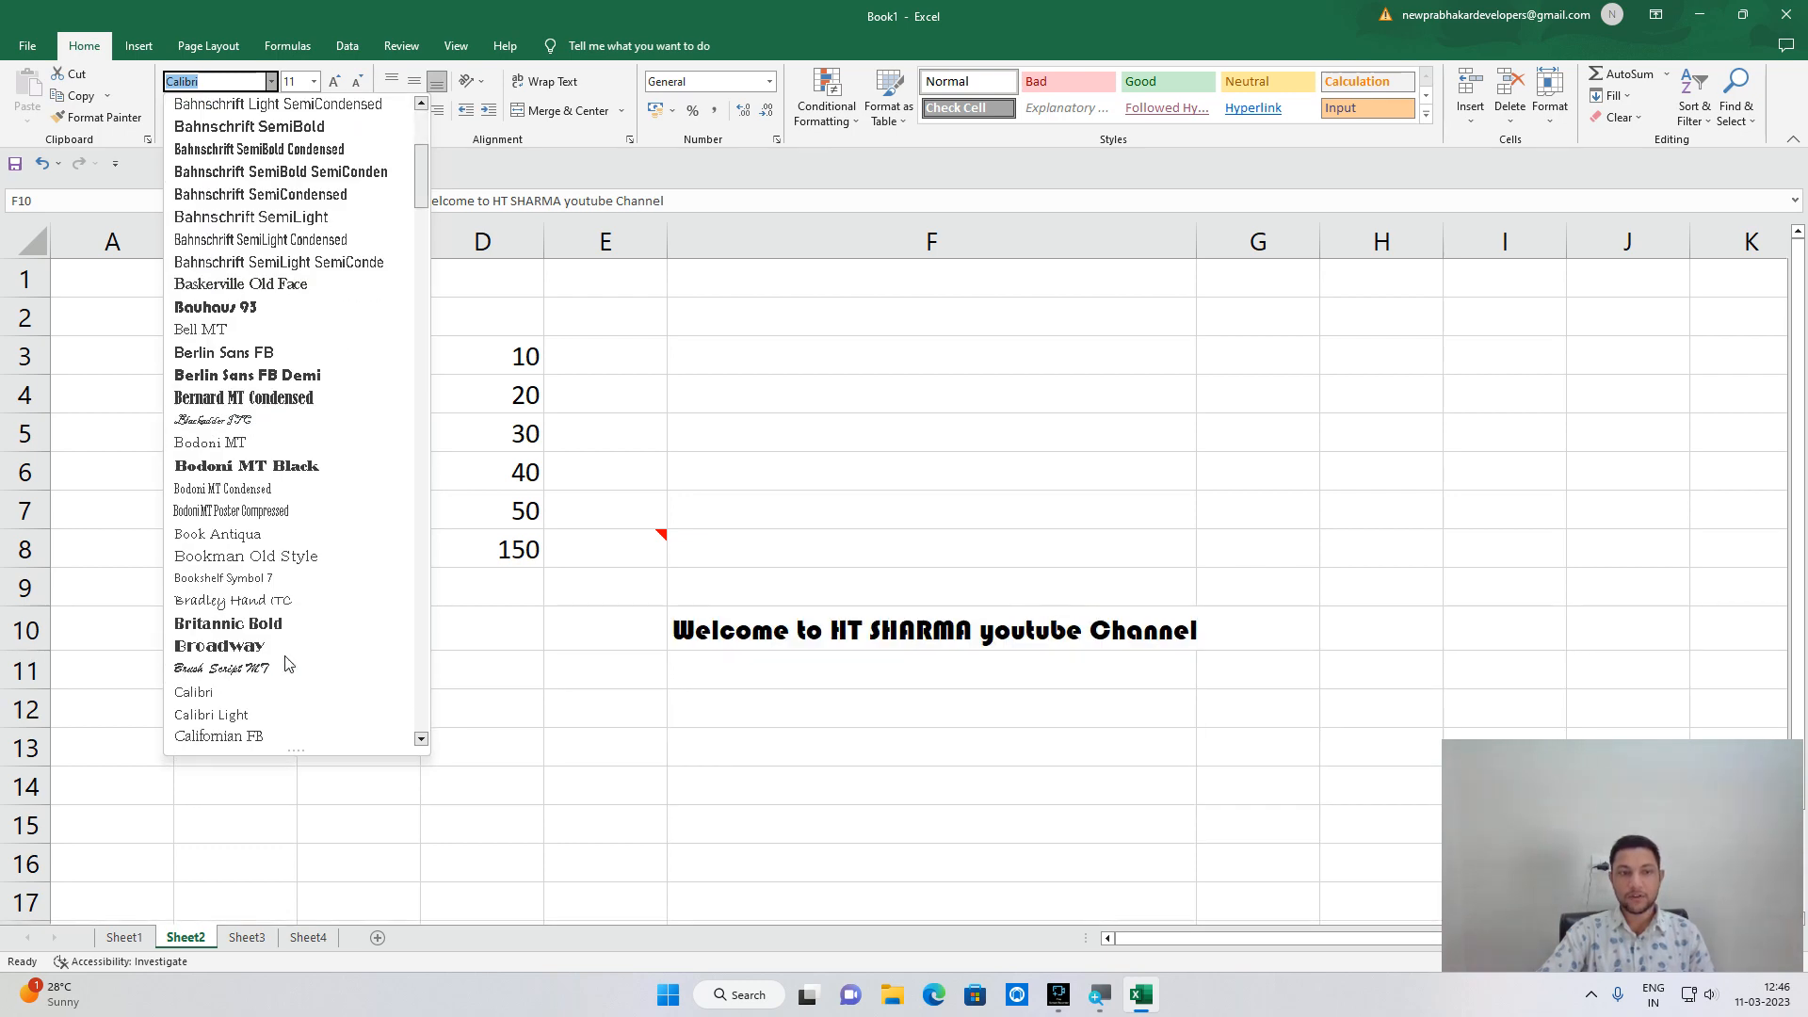
pyautogui.scroll(-10, 285, 659)
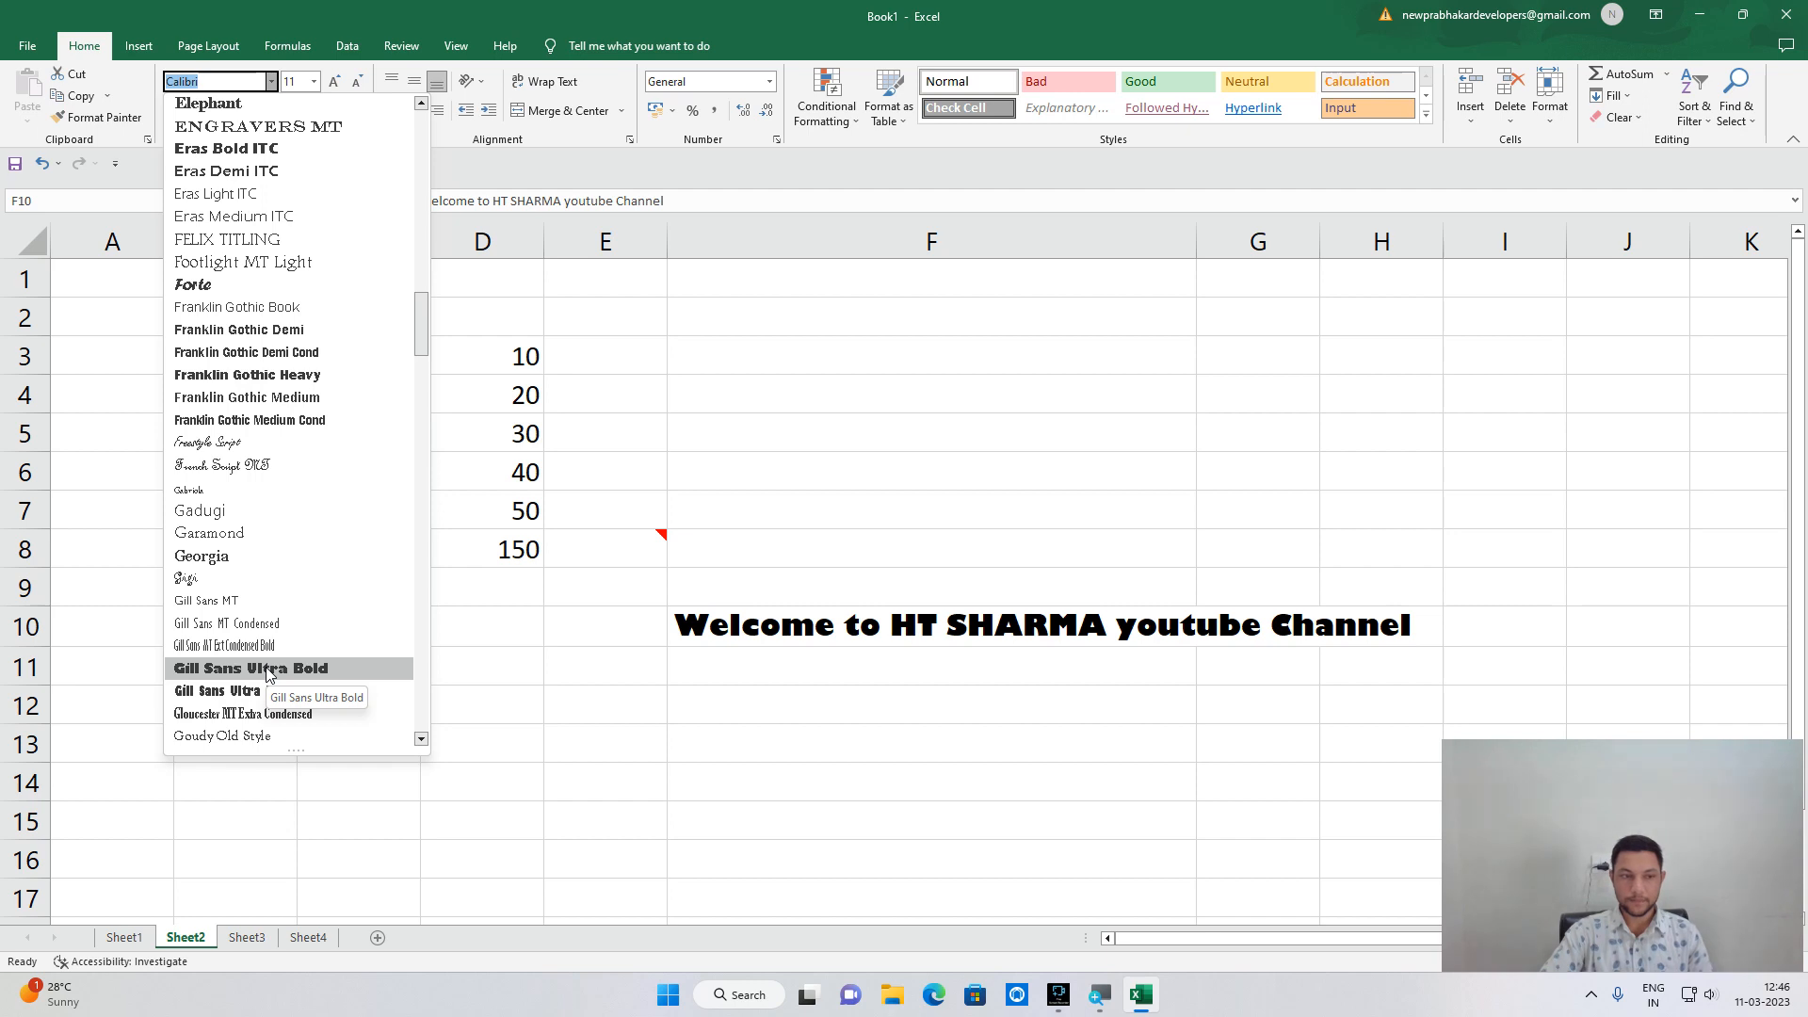
pyautogui.press('Escape')
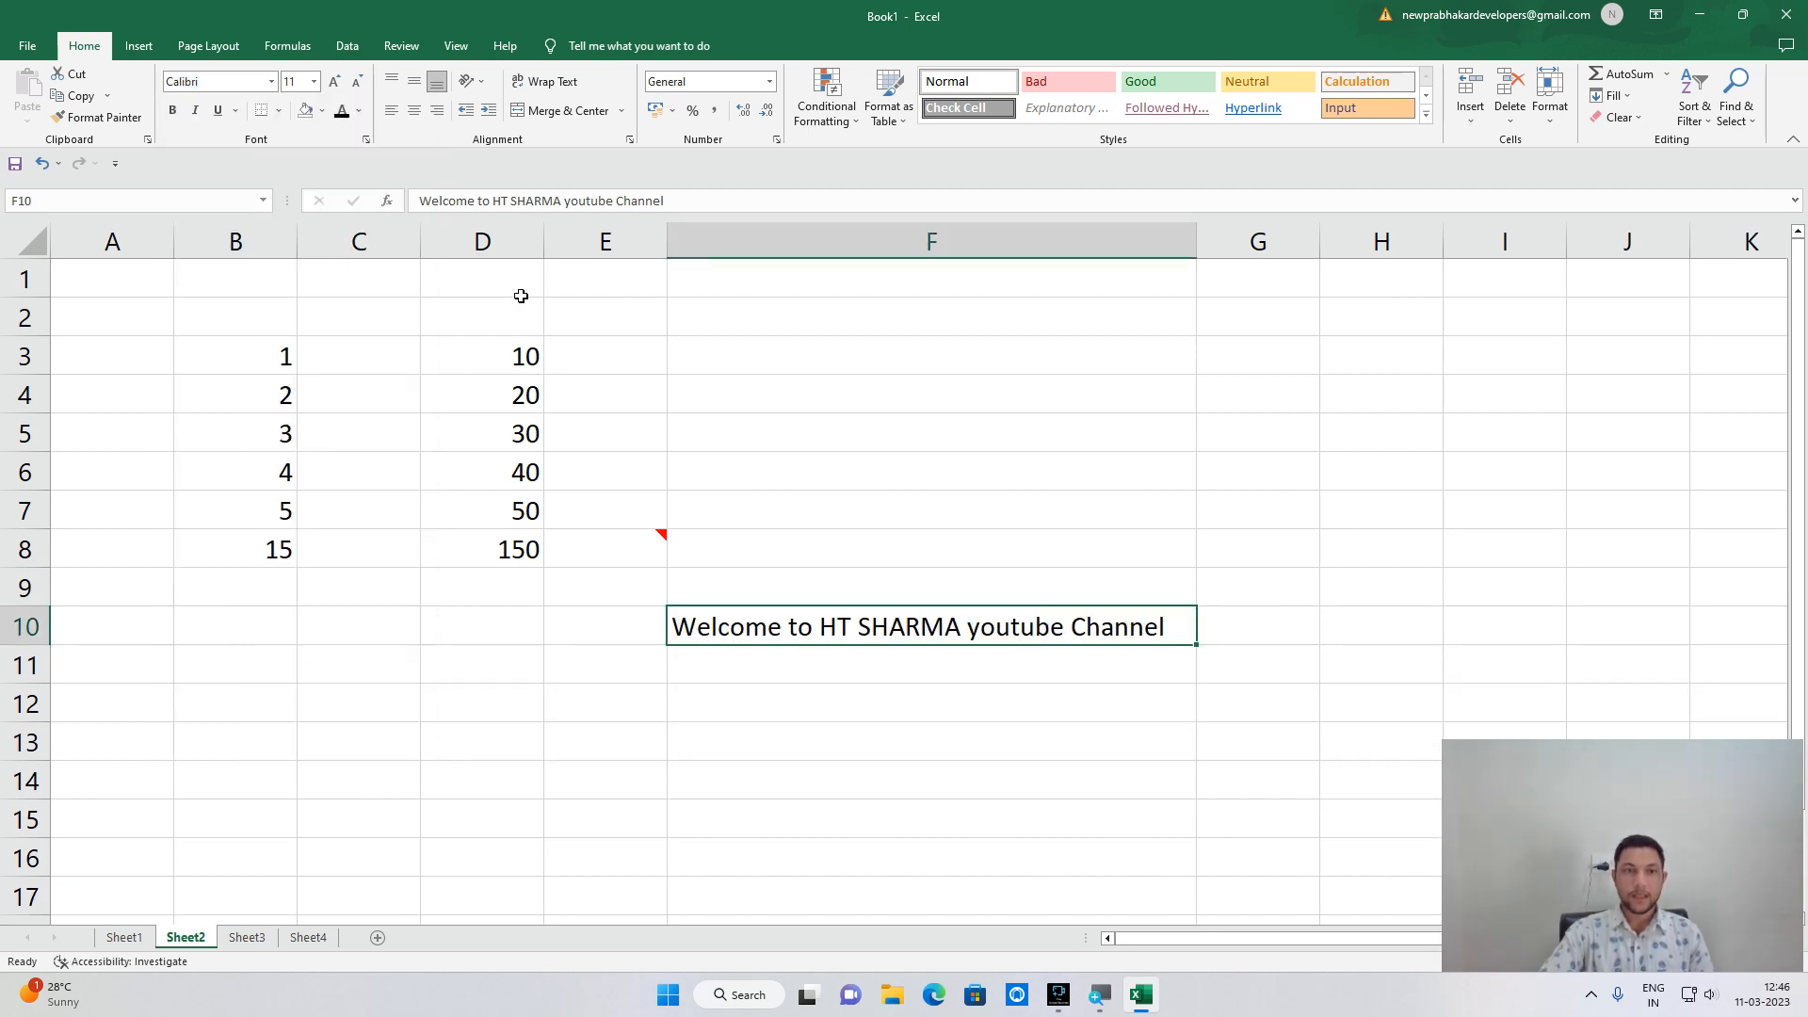
# Bold the F10 message, then view the E8 comment from the Review tab and return to Home.
pyautogui.click(171, 113)
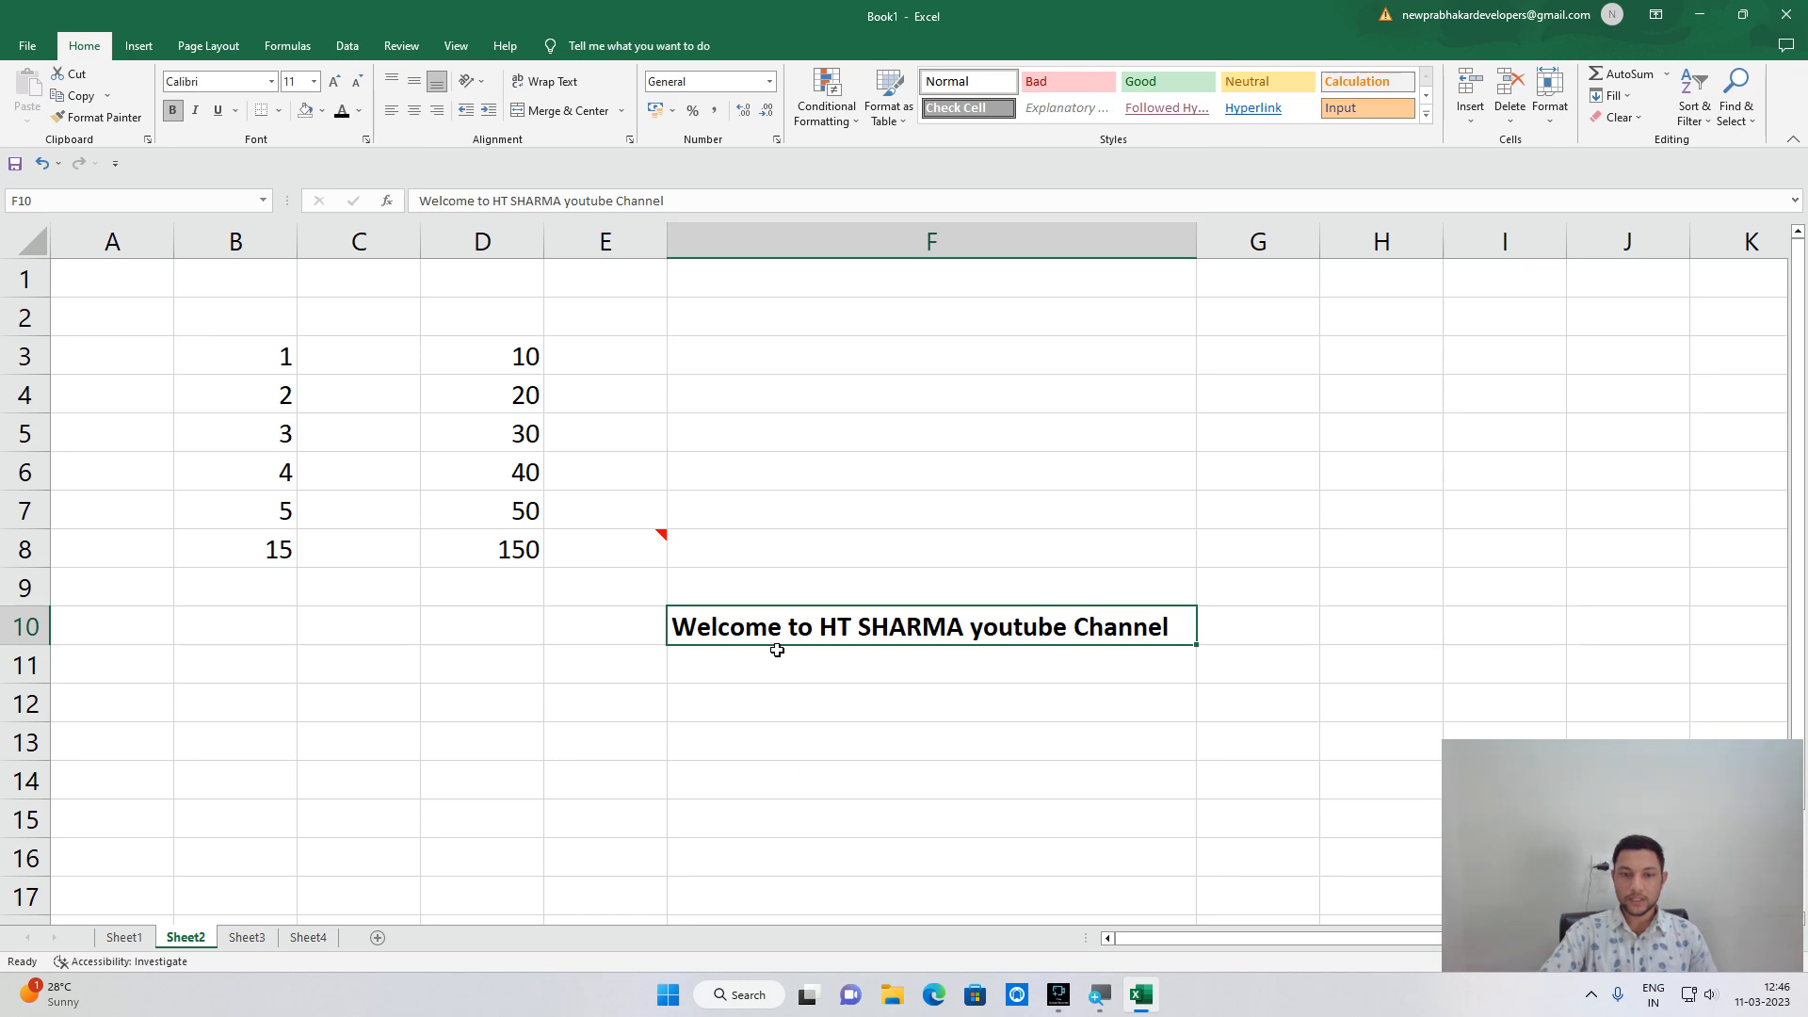
pyautogui.scroll(2, 777, 650)
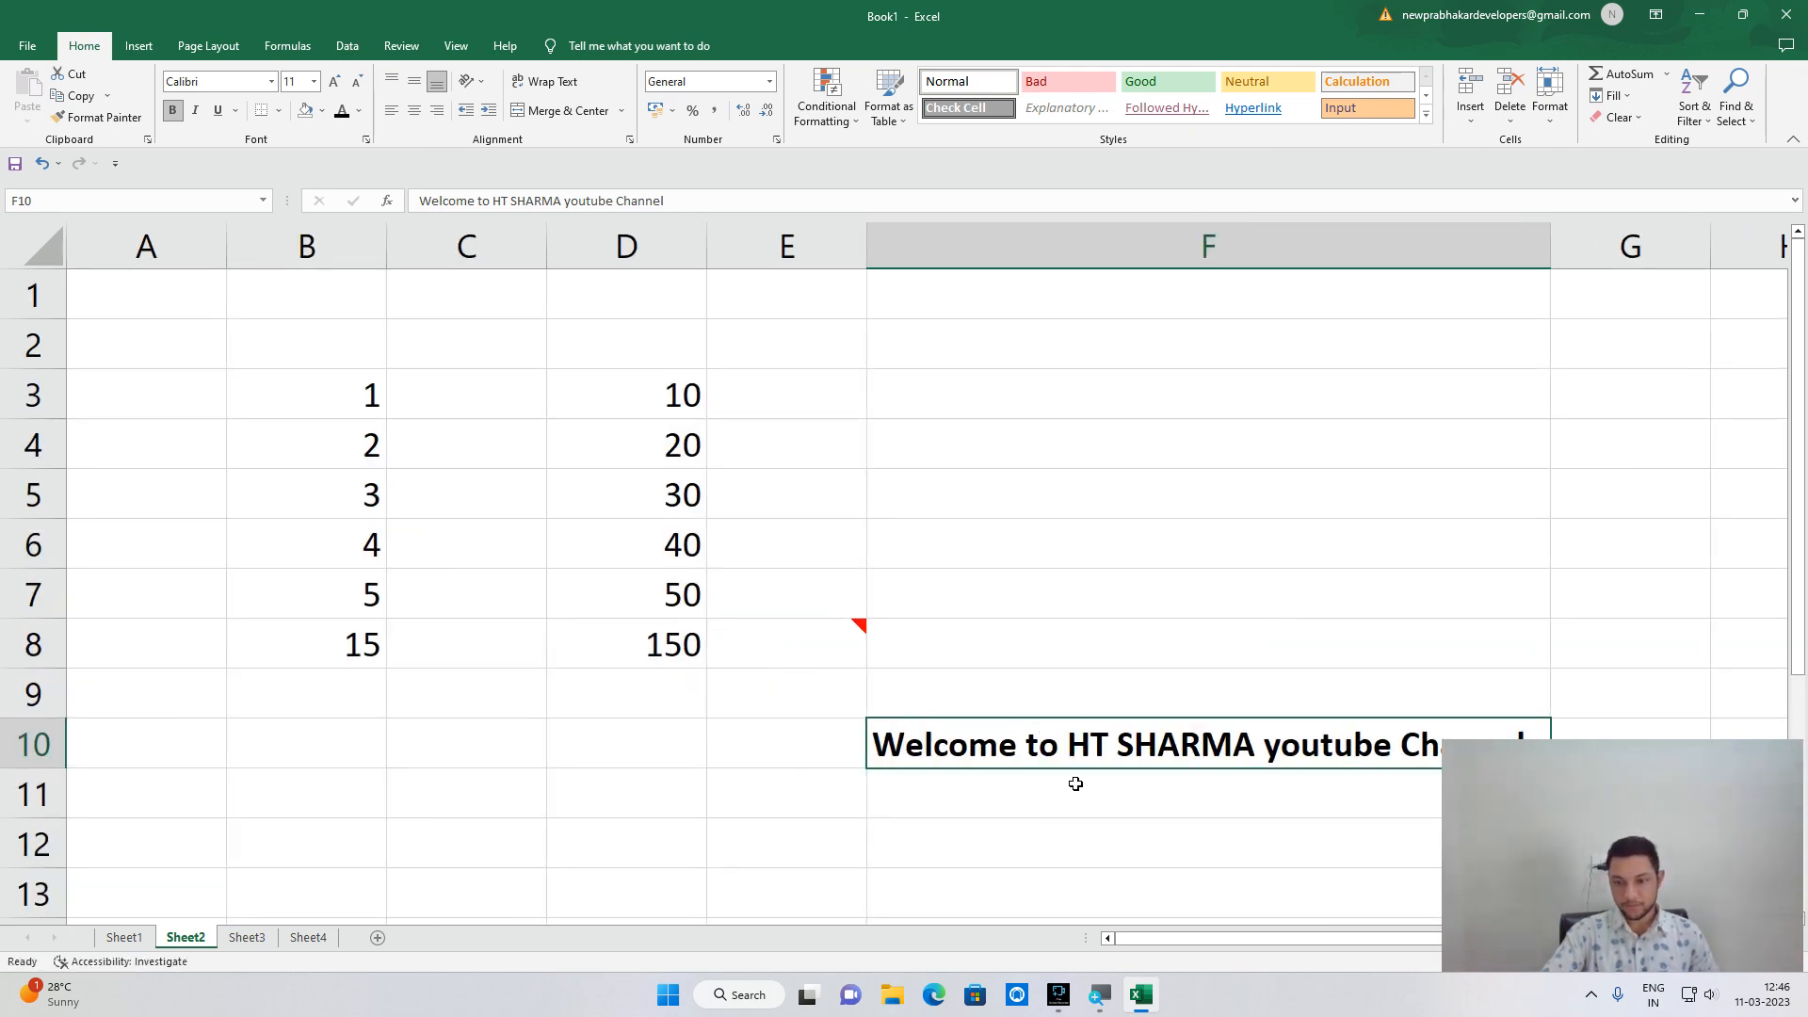
pyautogui.click(401, 46)
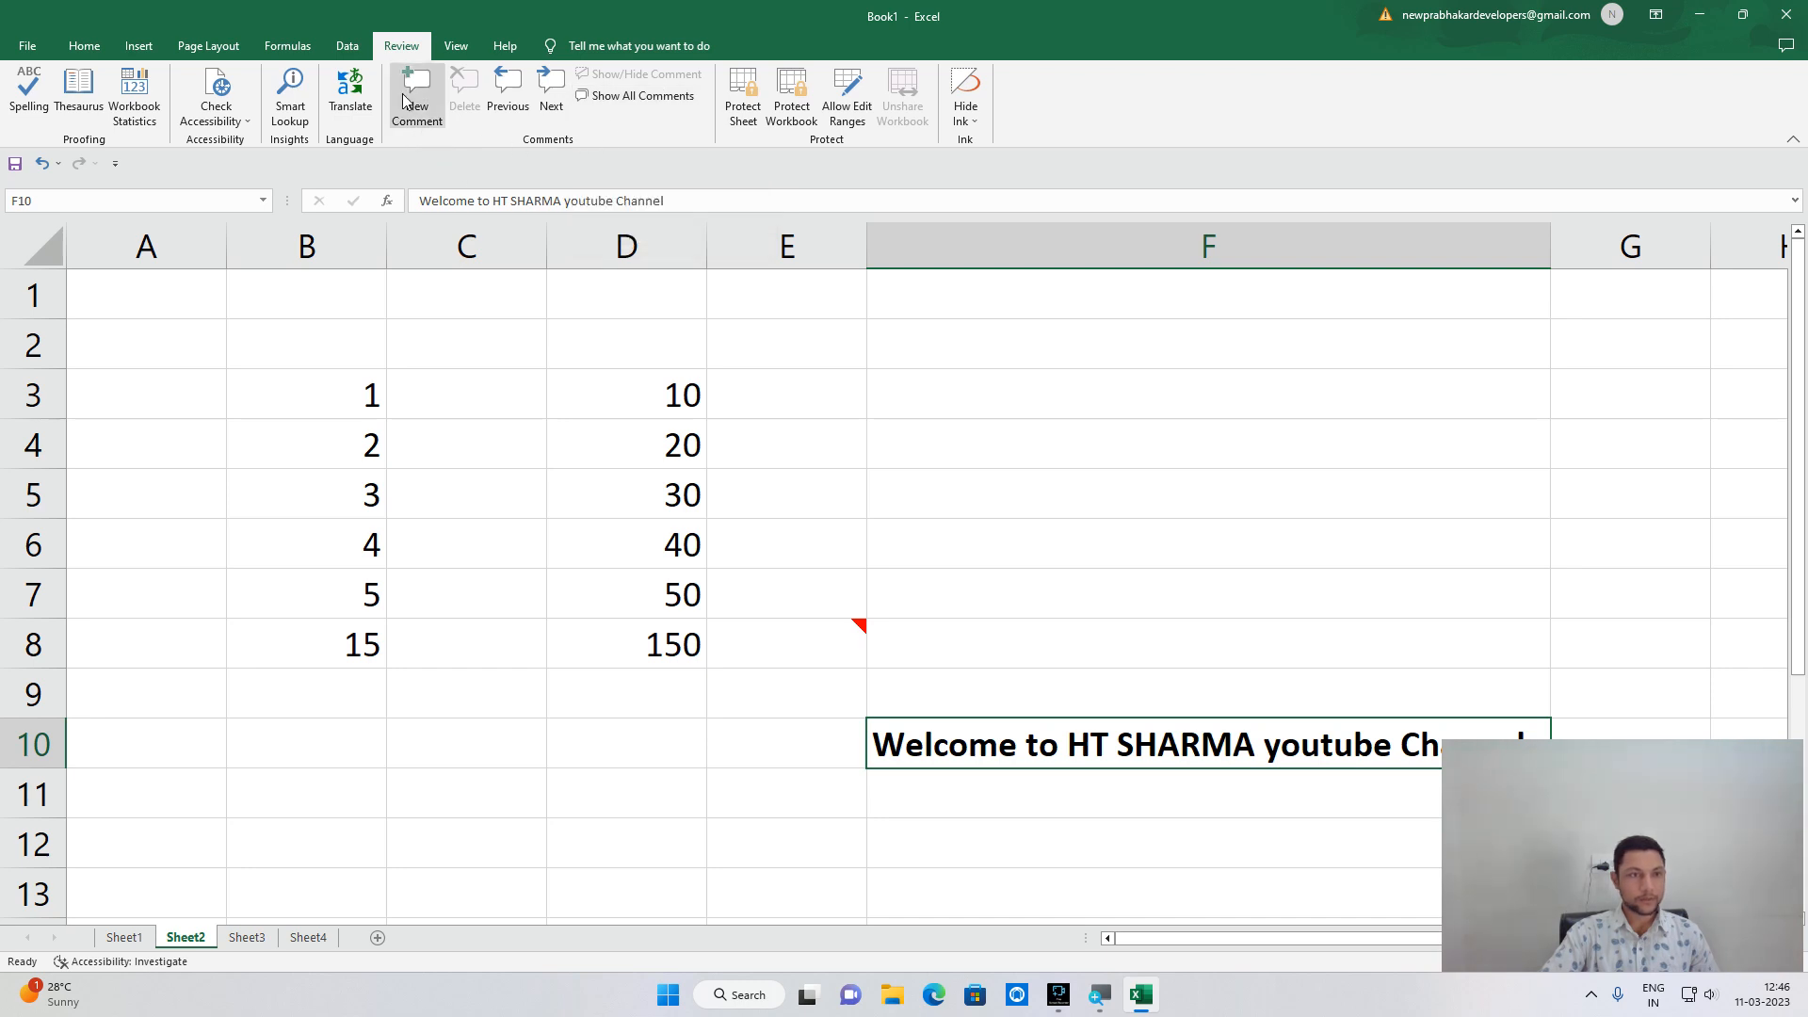
pyautogui.click(496, 100)
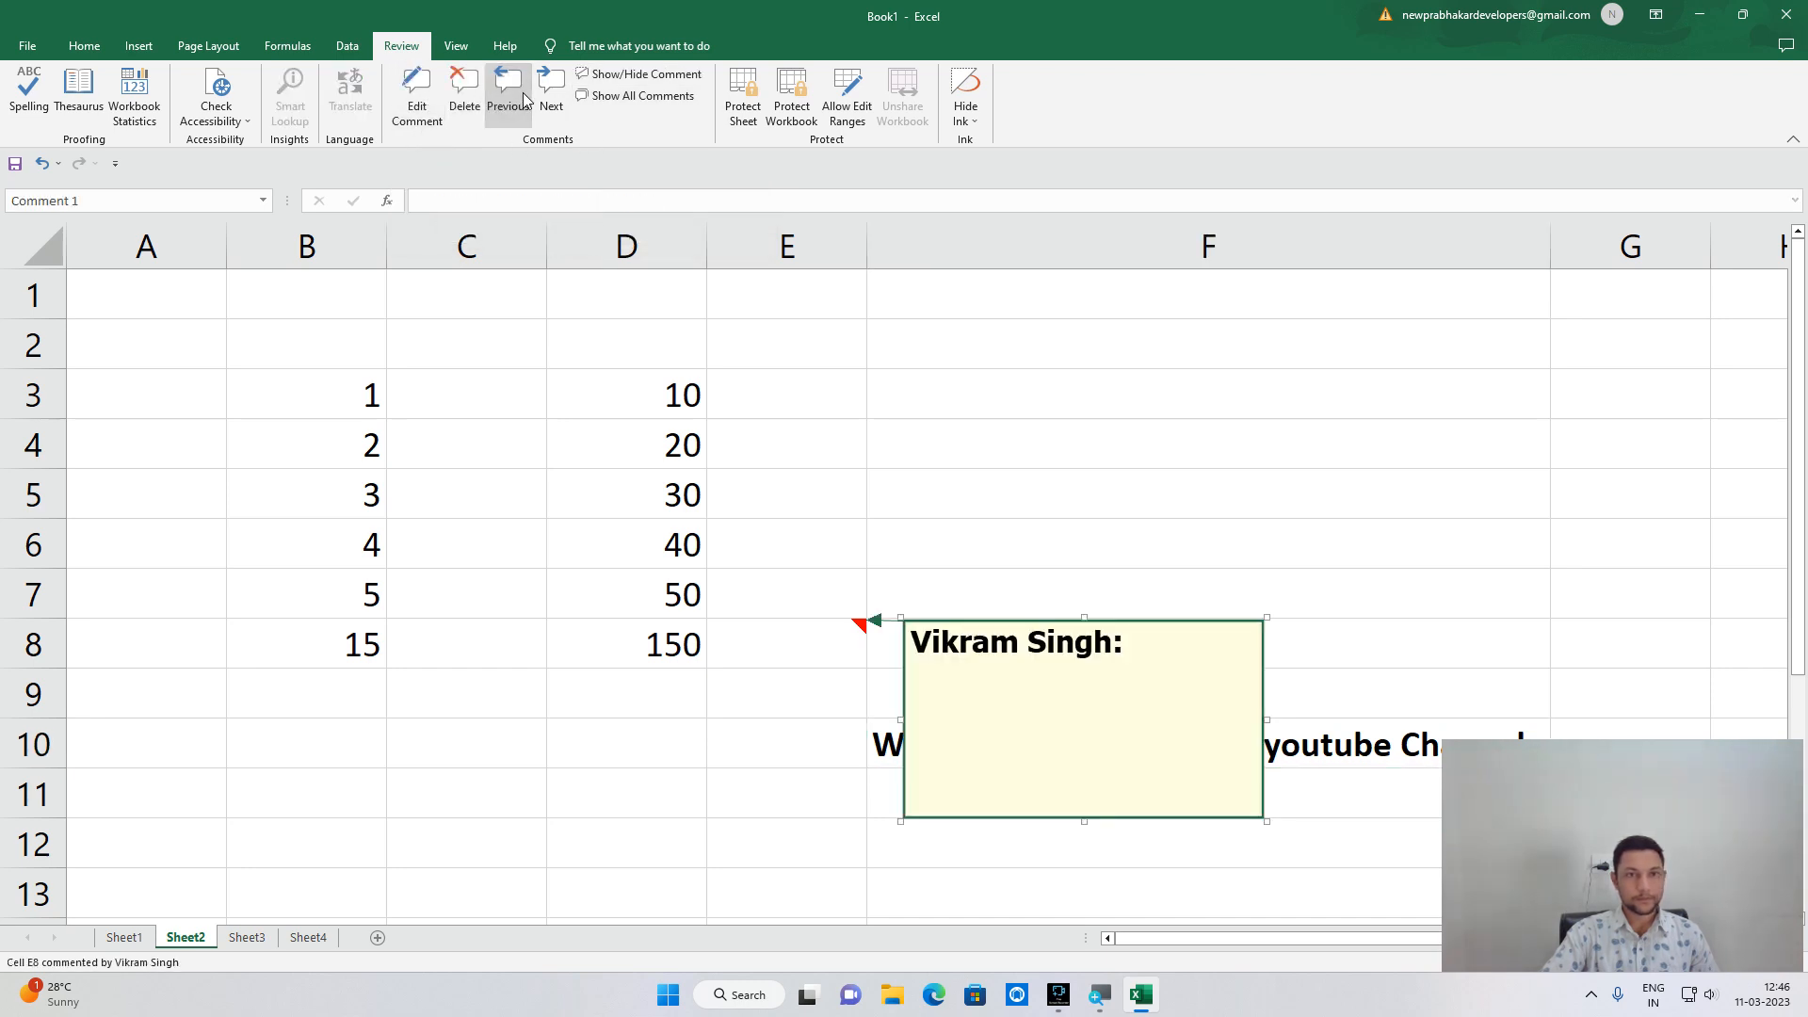
pyautogui.press('Escape')
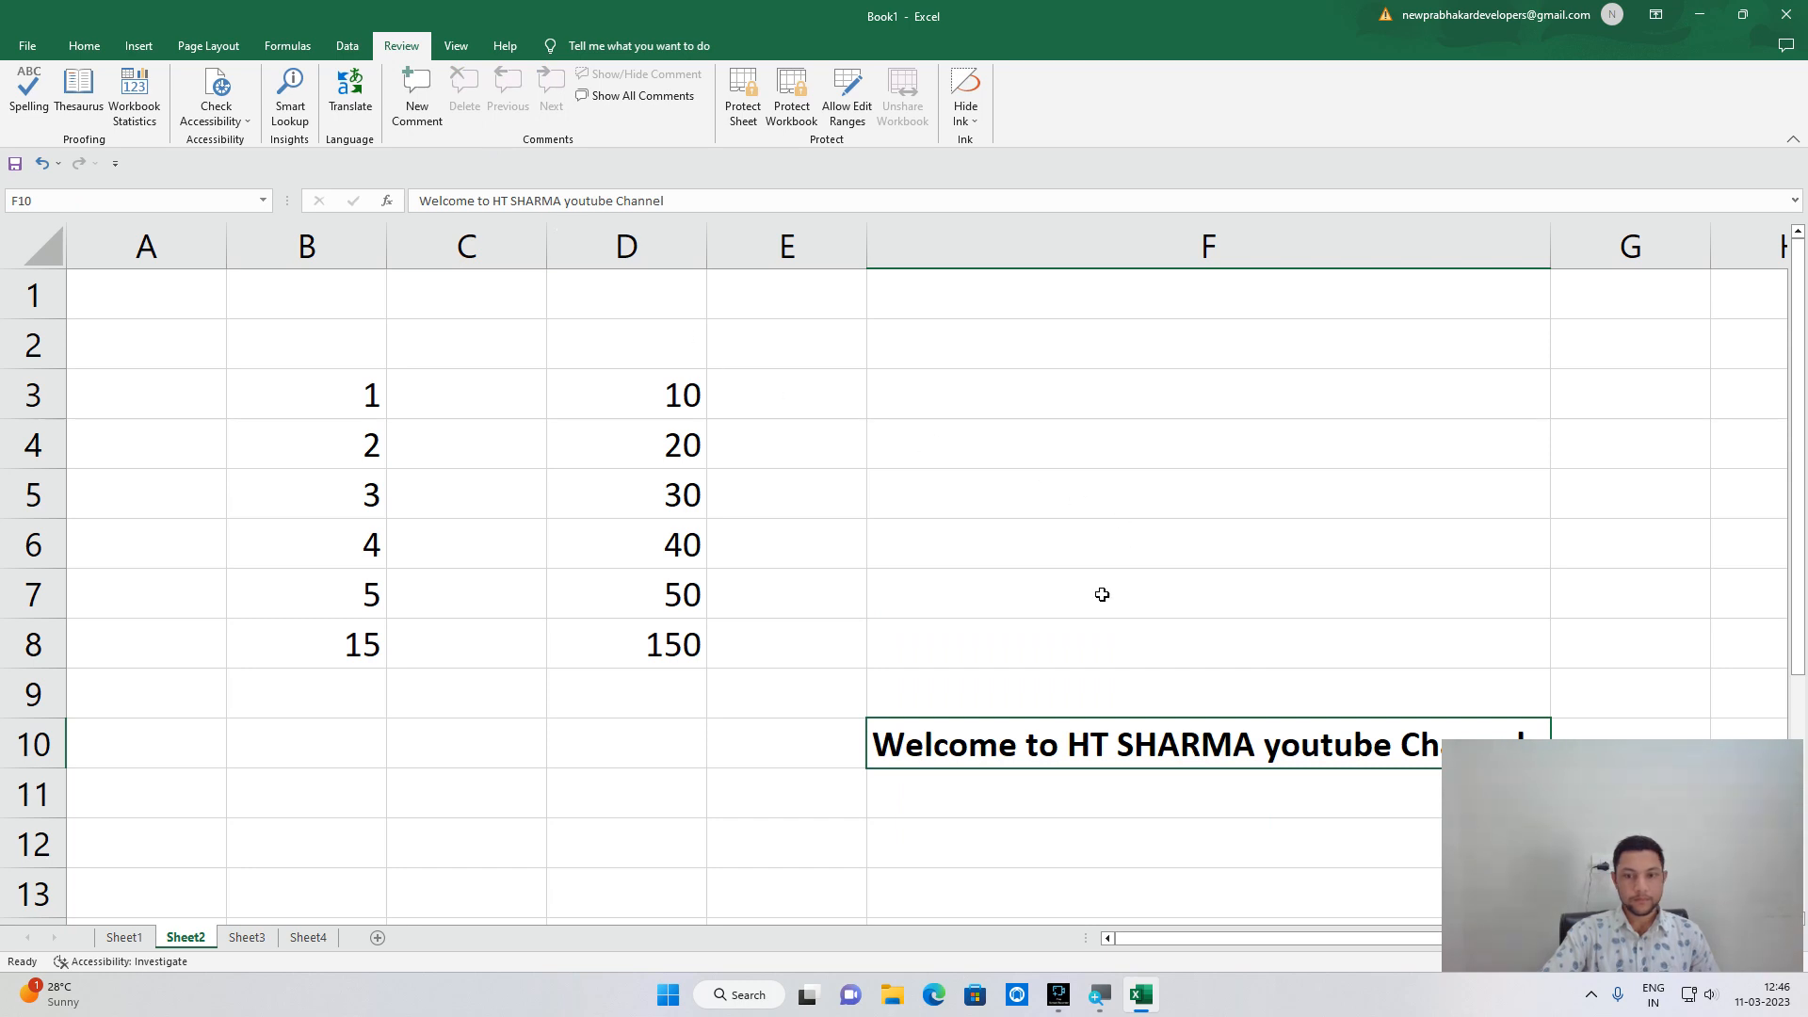
pyautogui.click(86, 46)
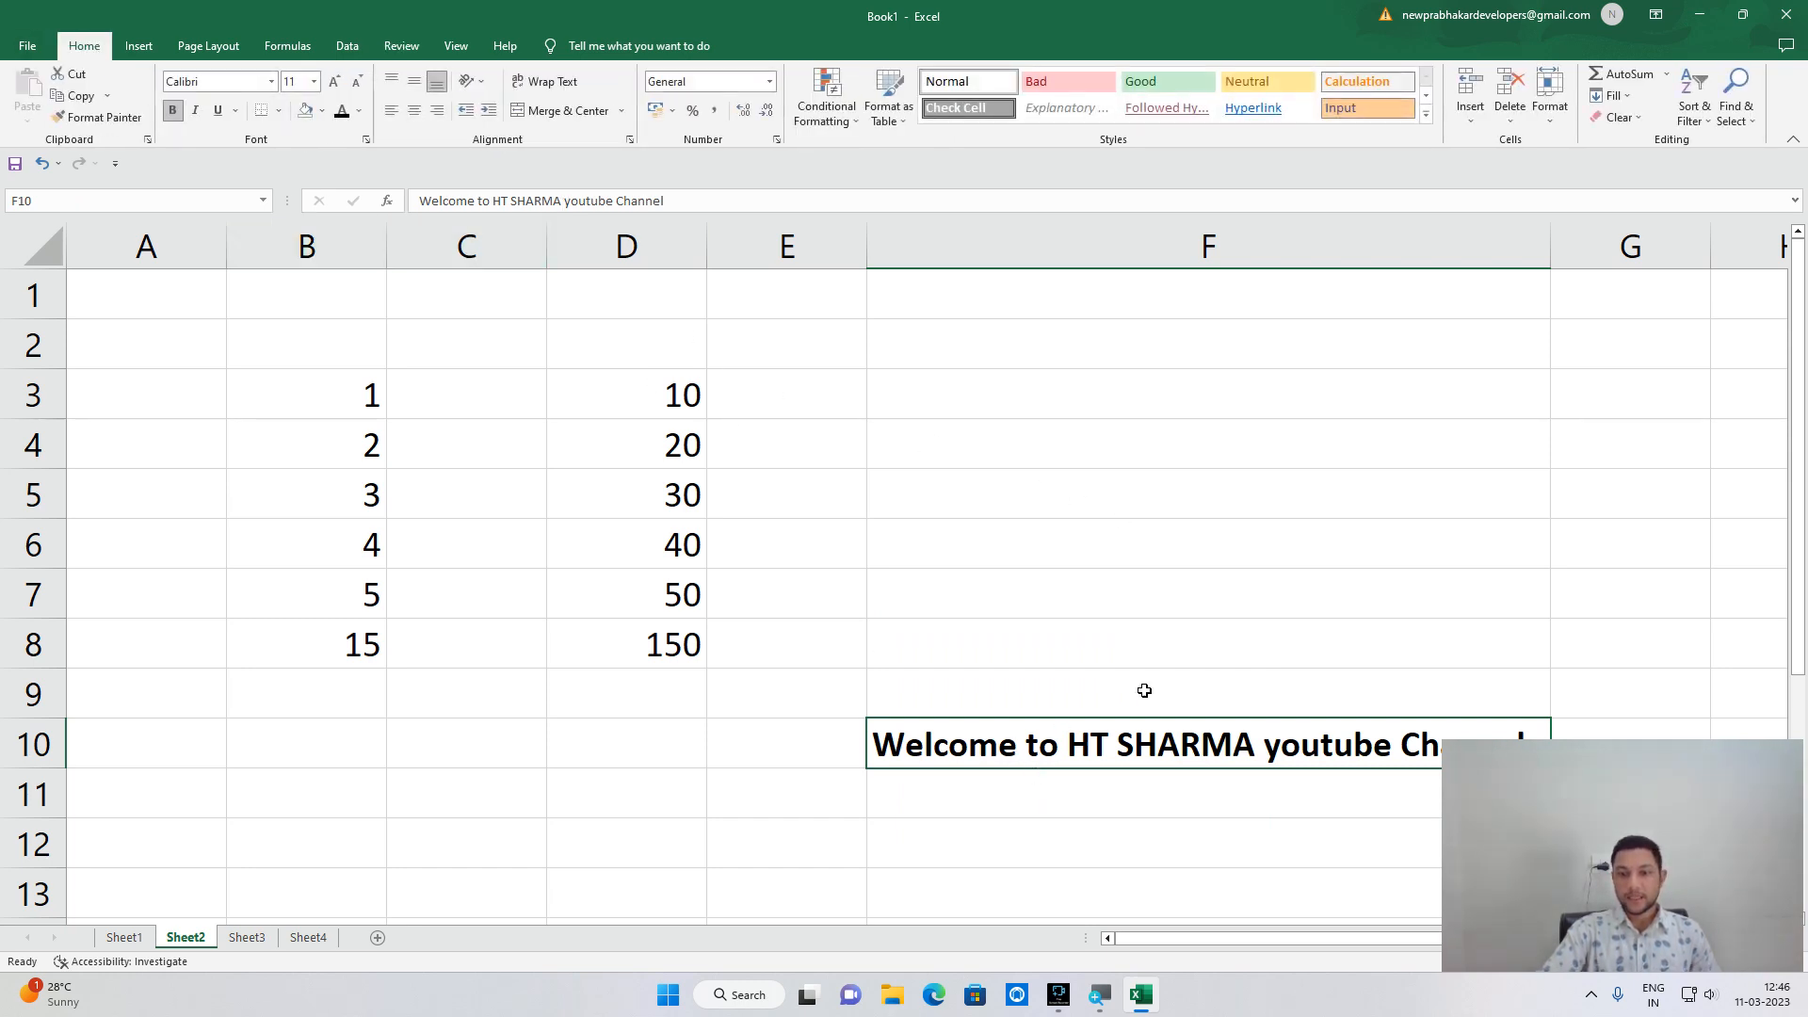
# Apply italic and underline to the welcome message in F10.
pyautogui.click(1035, 815)
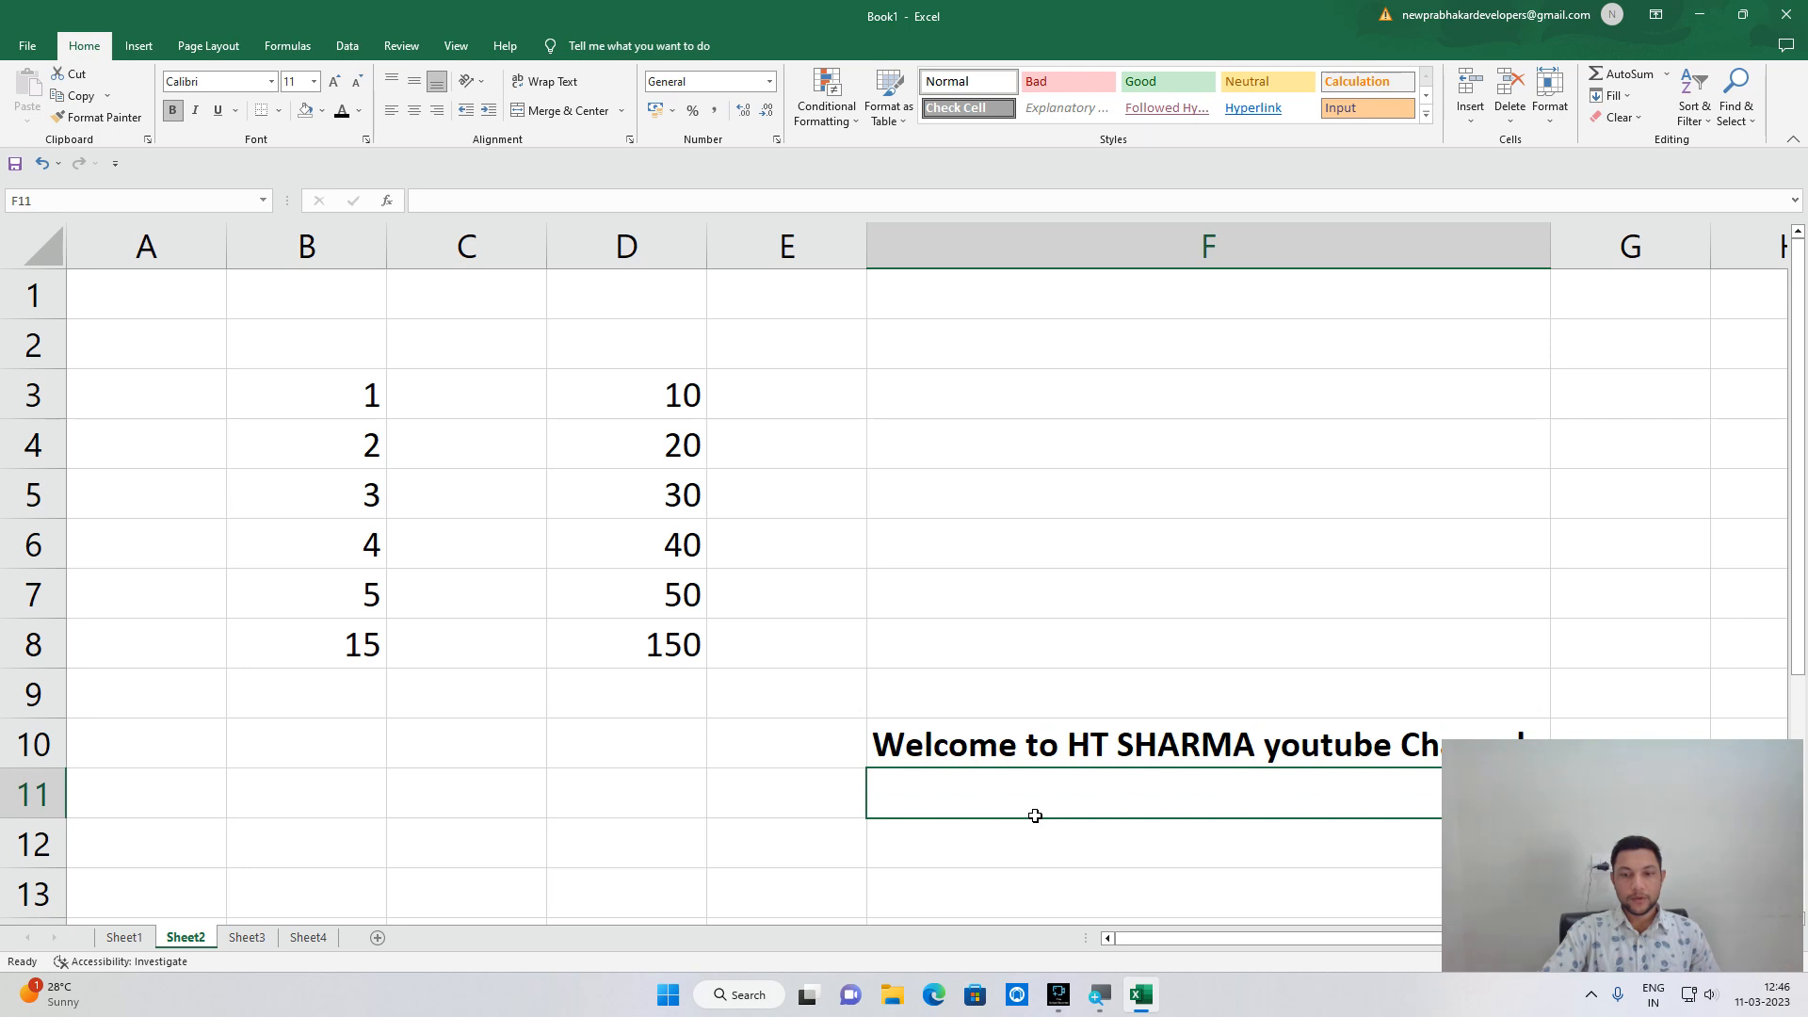
pyautogui.click(197, 115)
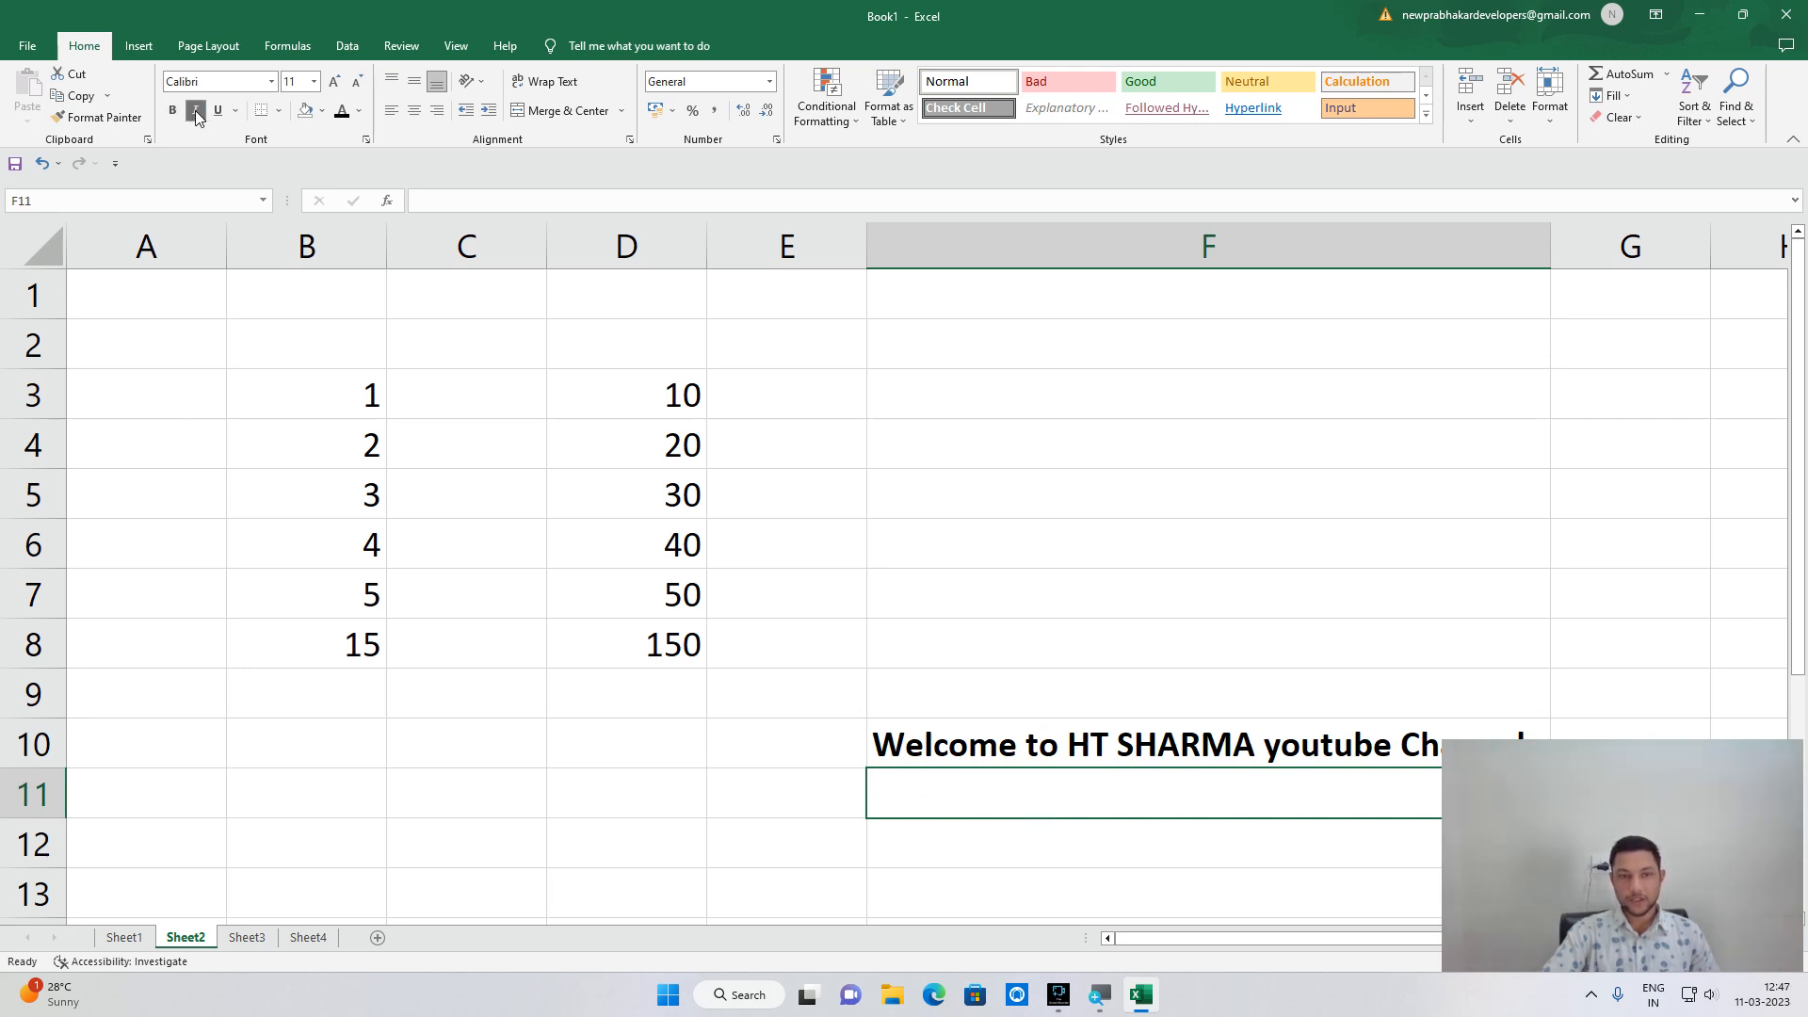
pyautogui.click(1057, 759)
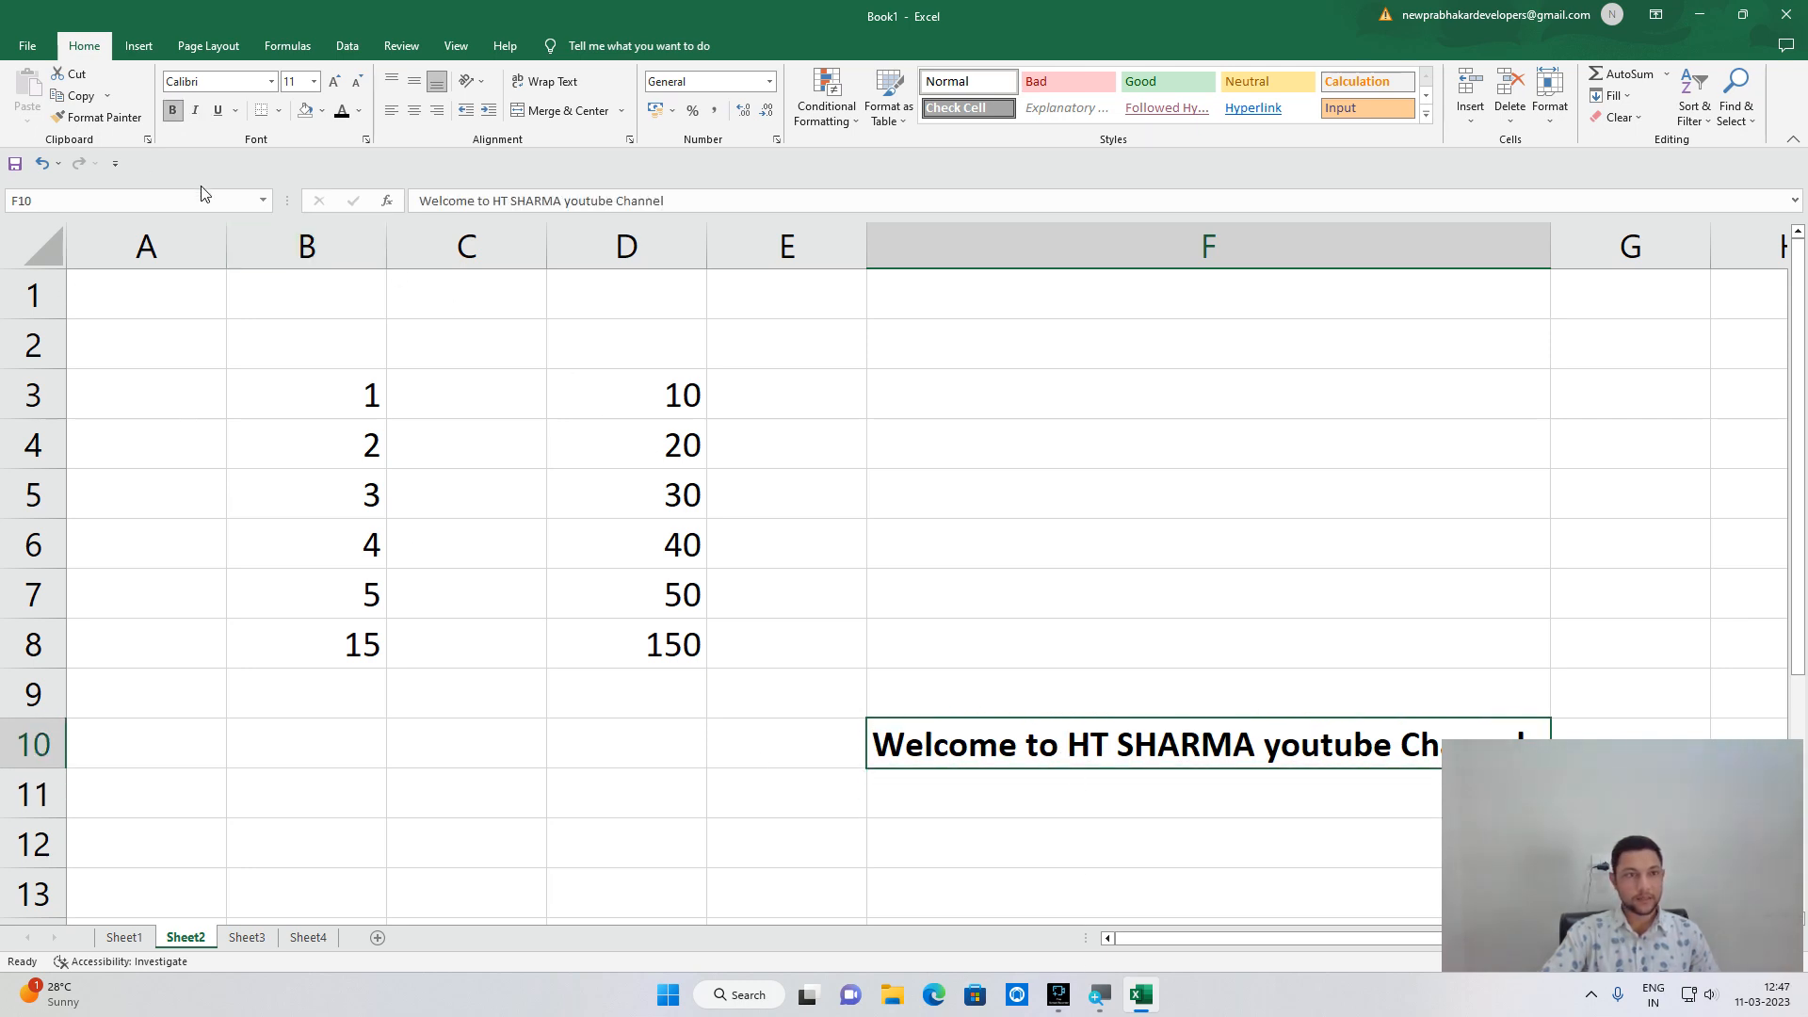
pyautogui.click(197, 114)
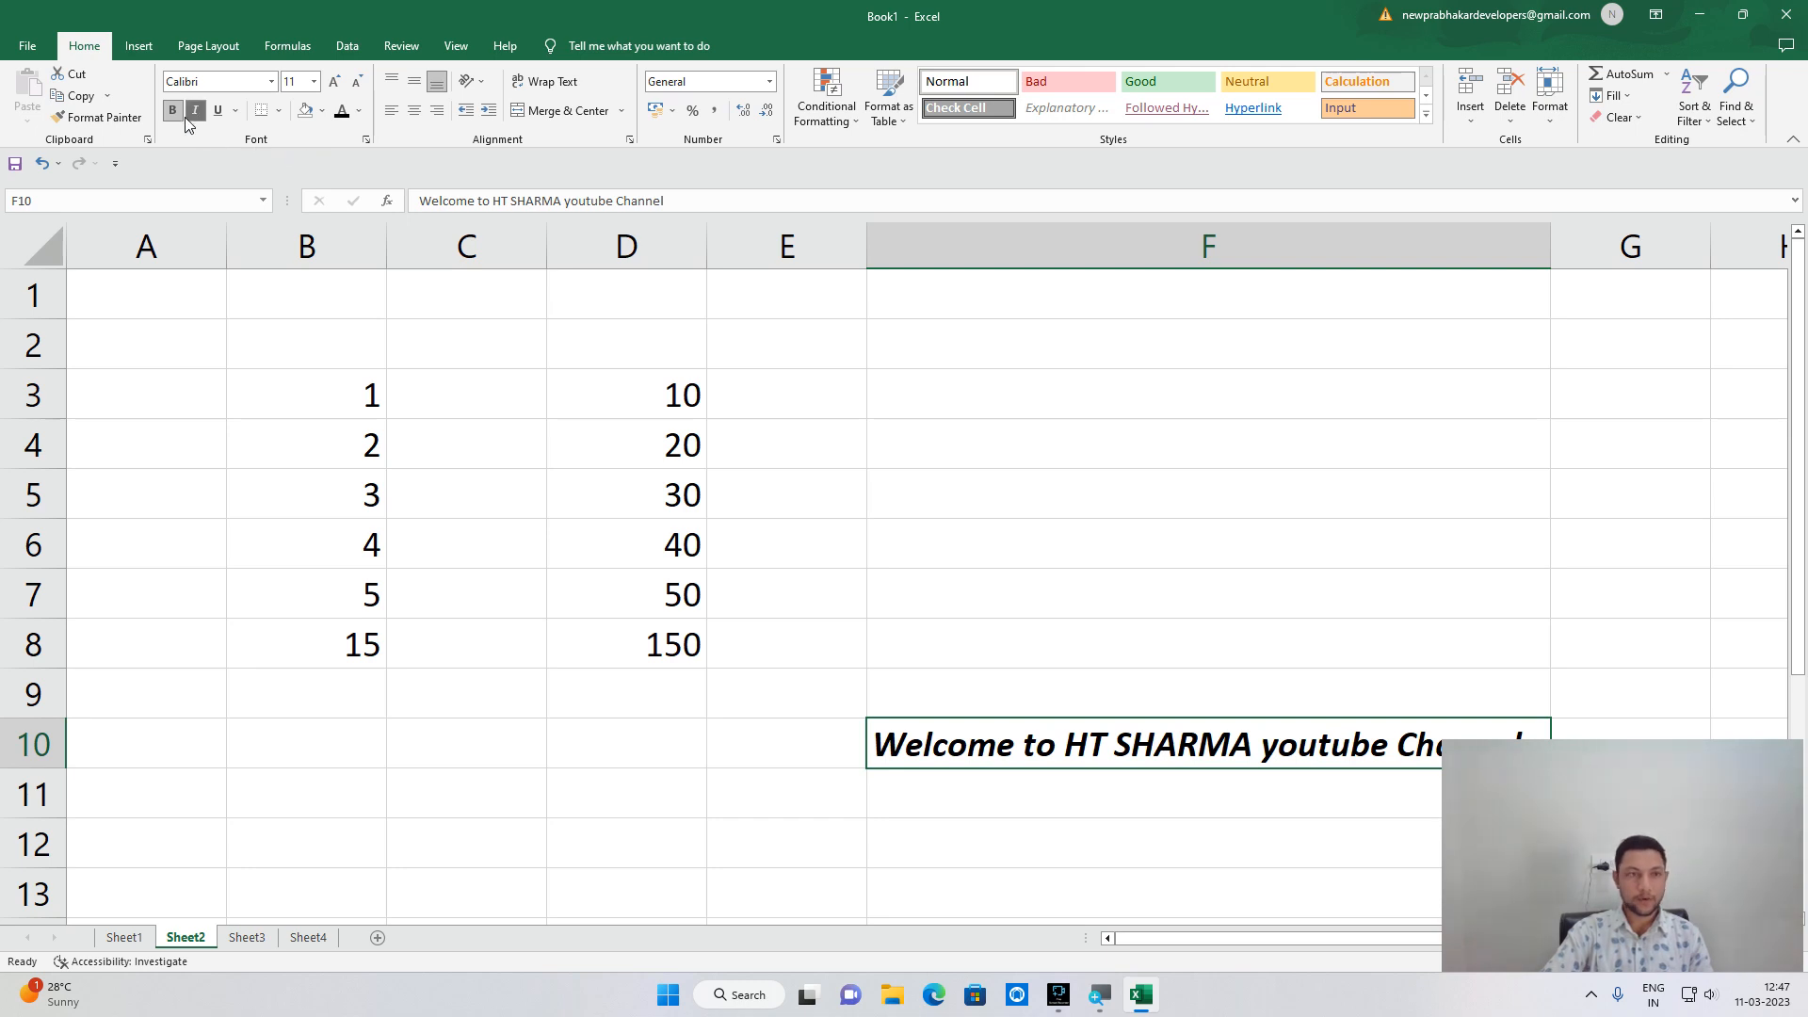
pyautogui.click(217, 111)
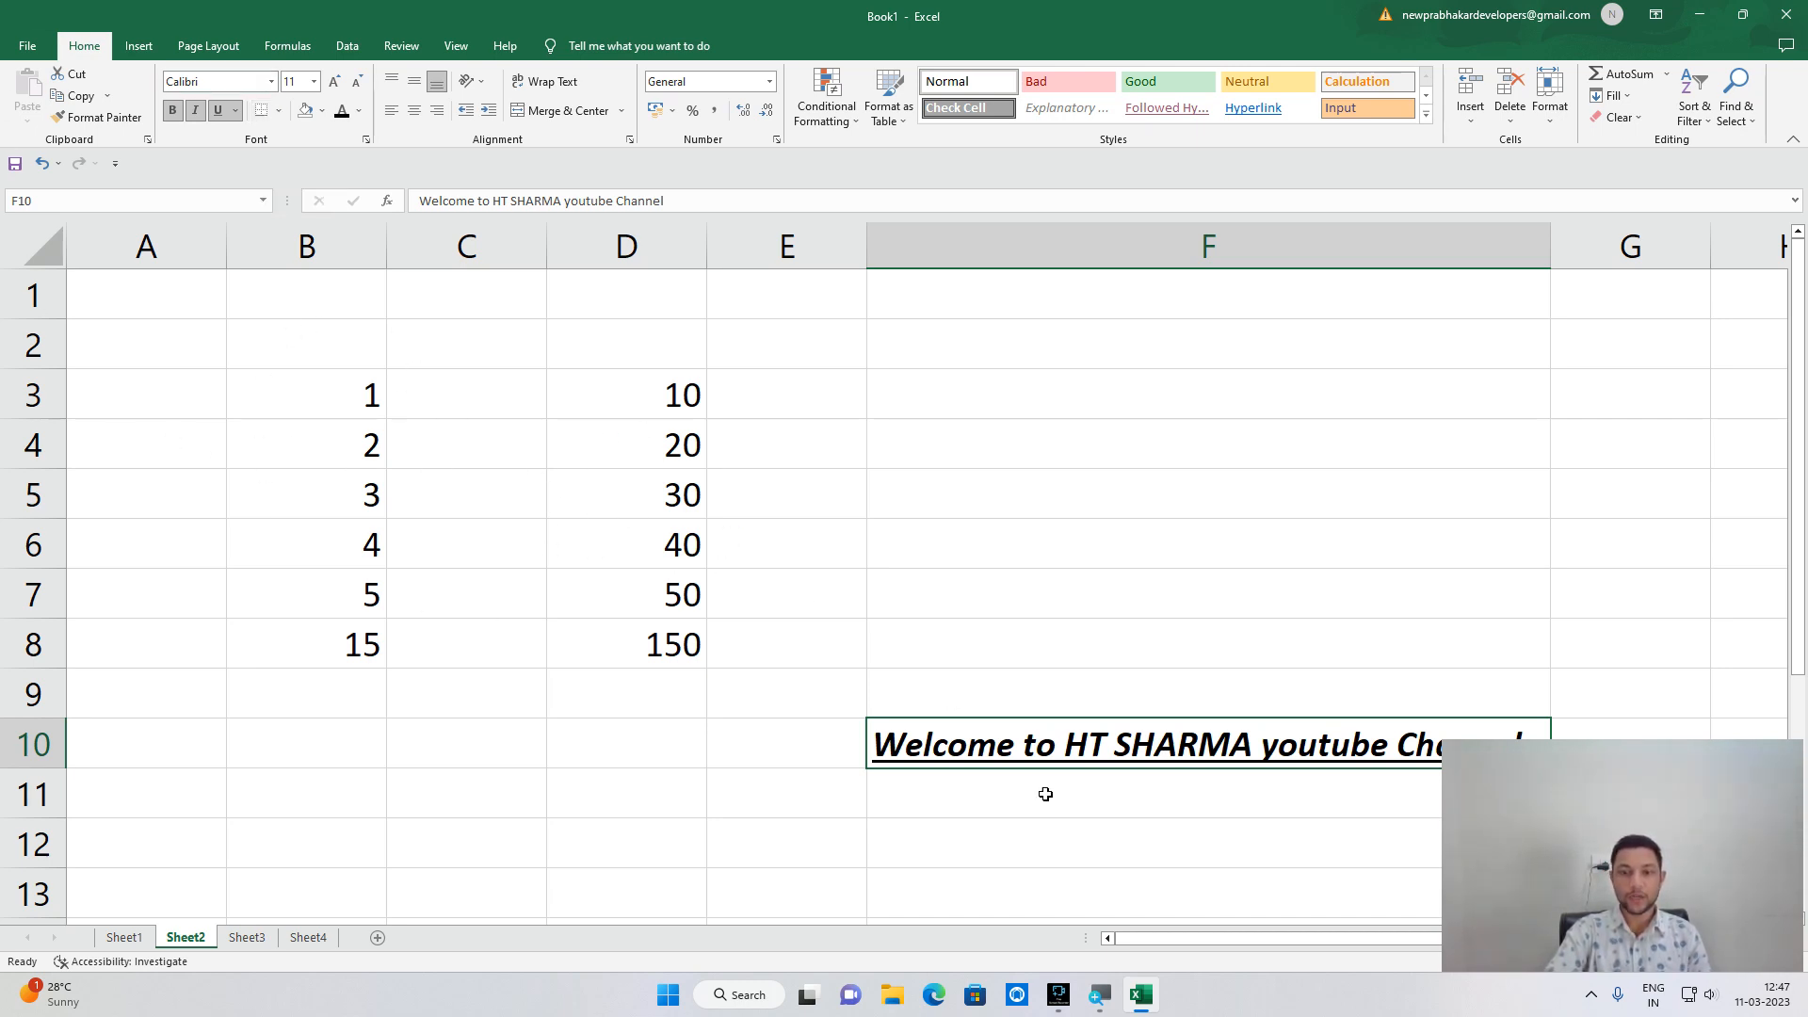
# Delete the F10 message and drag column F back to a narrower width.
pyautogui.press('Delete')
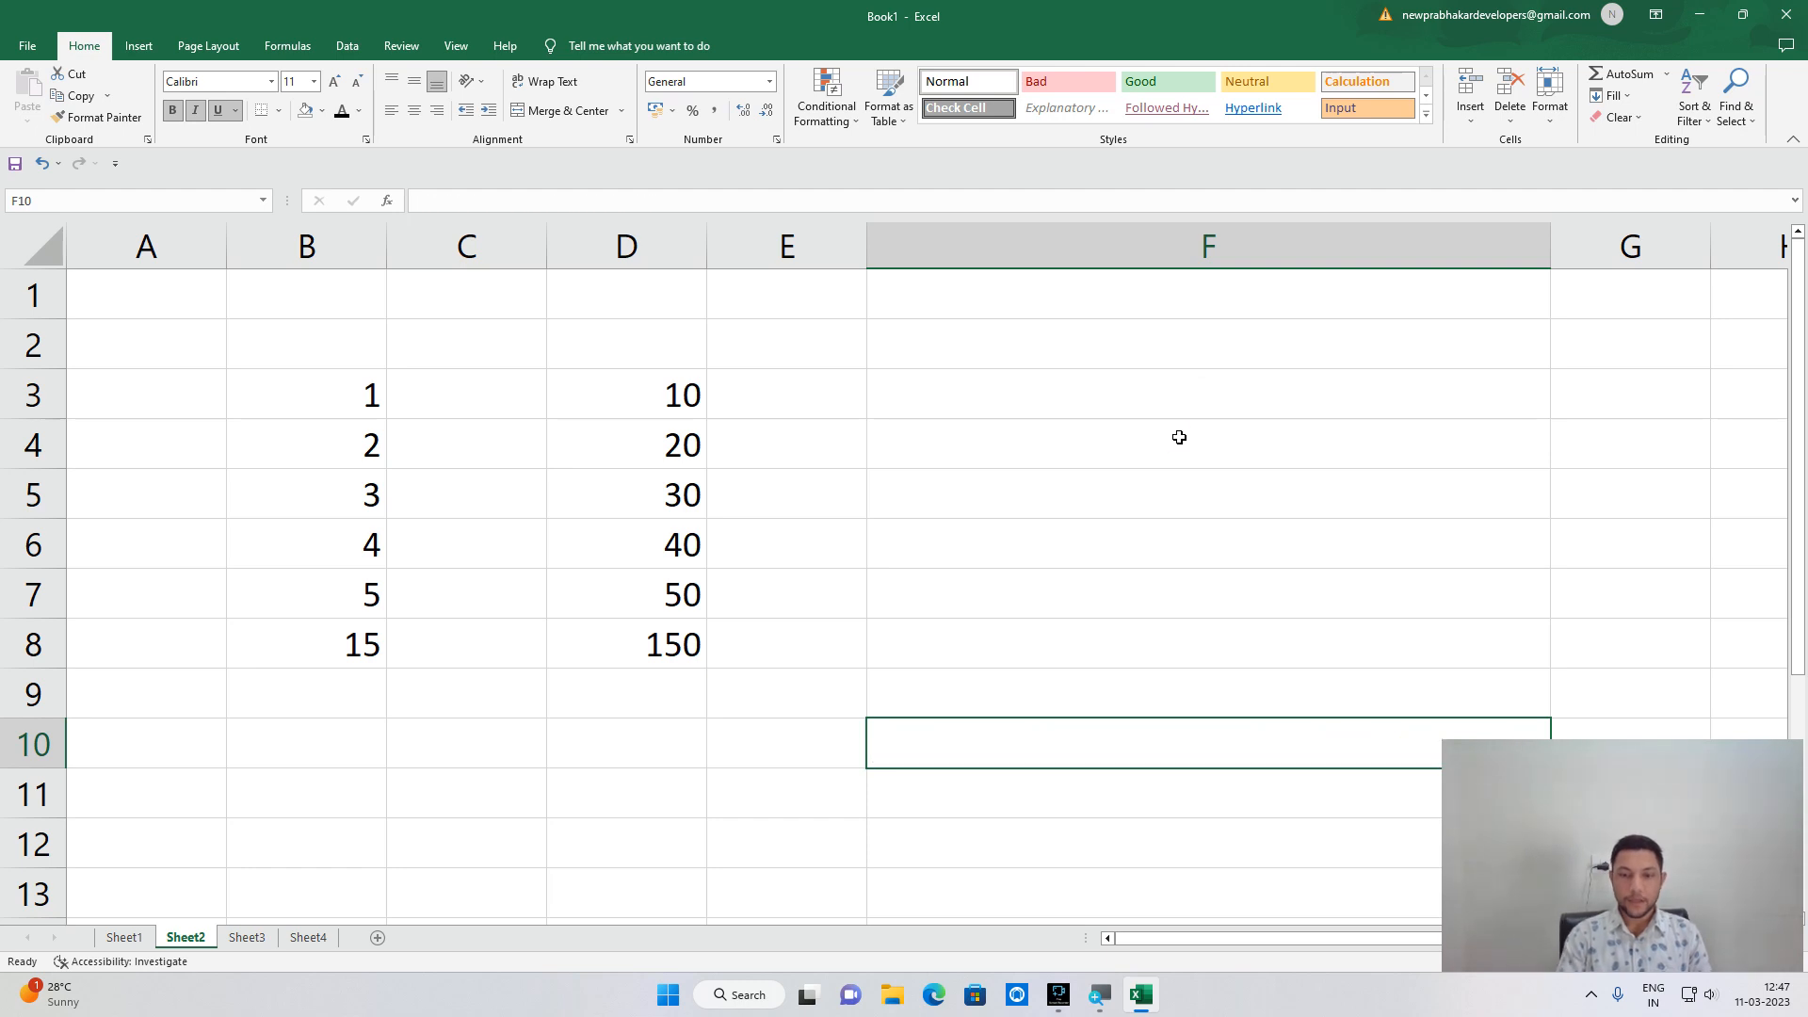
pyautogui.moveTo(1551, 253); pyautogui.dragTo(1445, 276)
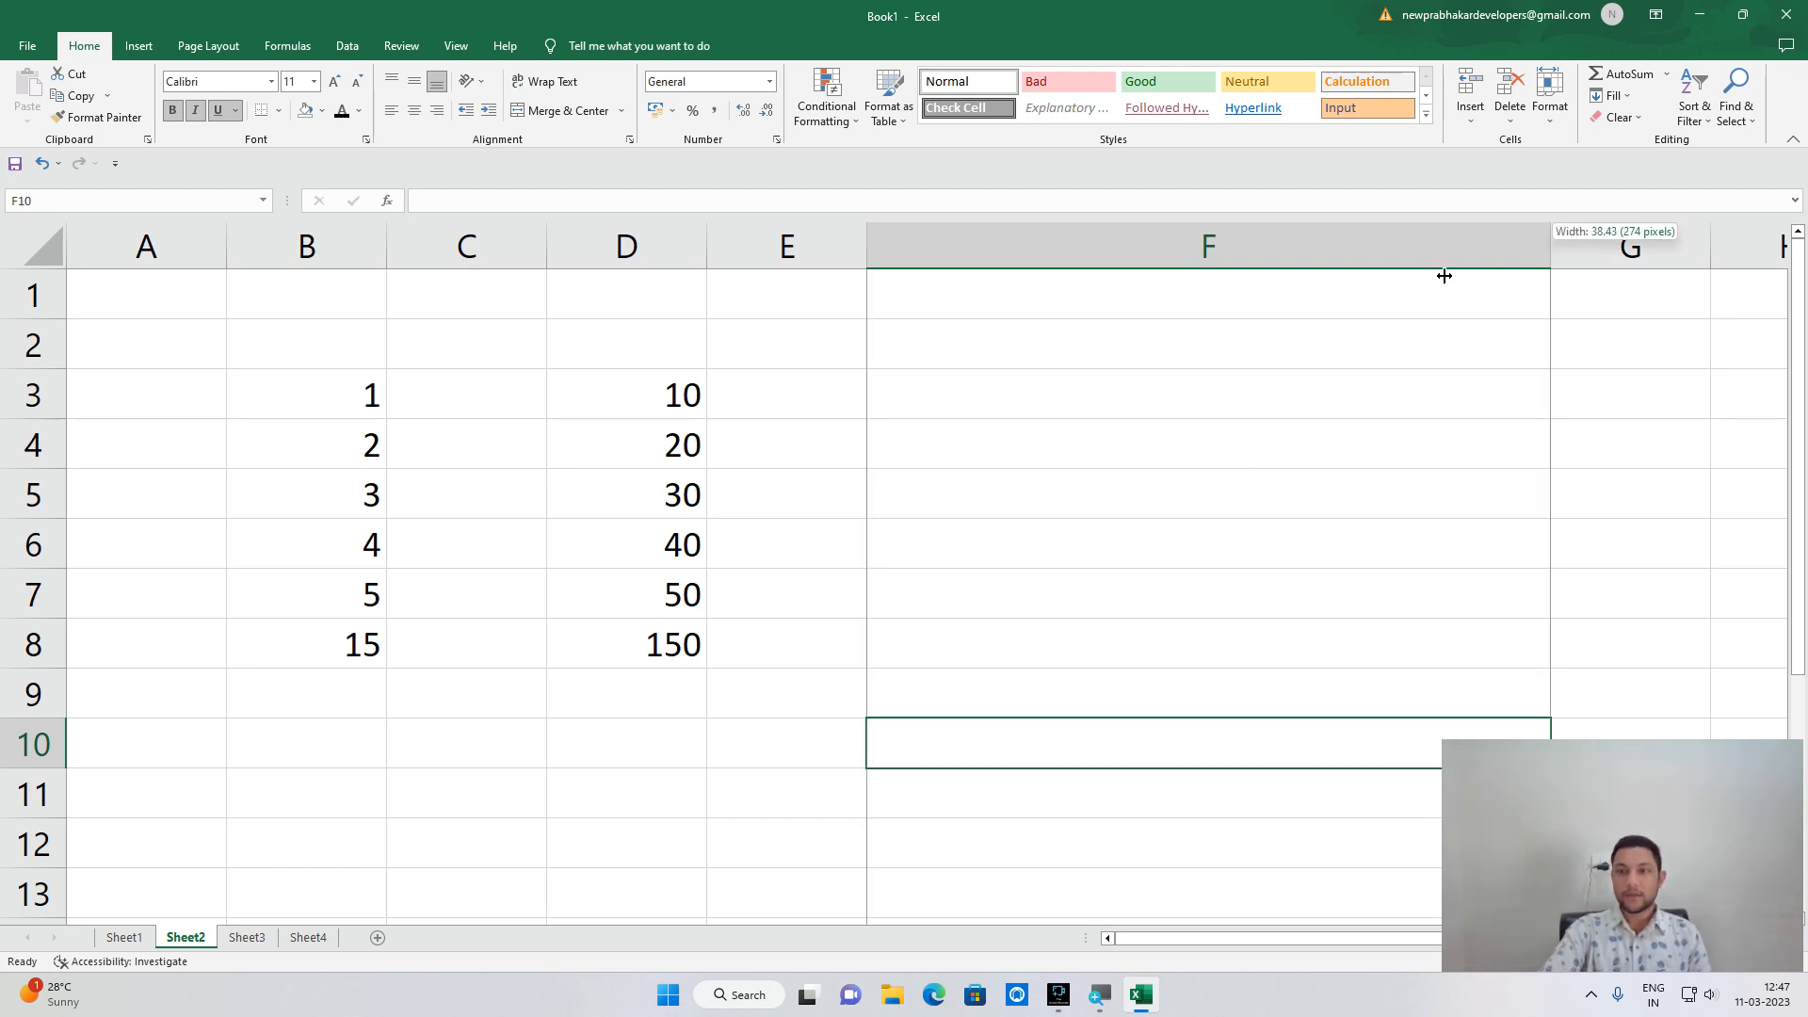
pyautogui.moveTo(1050, 316); pyautogui.dragTo(1040, 315)
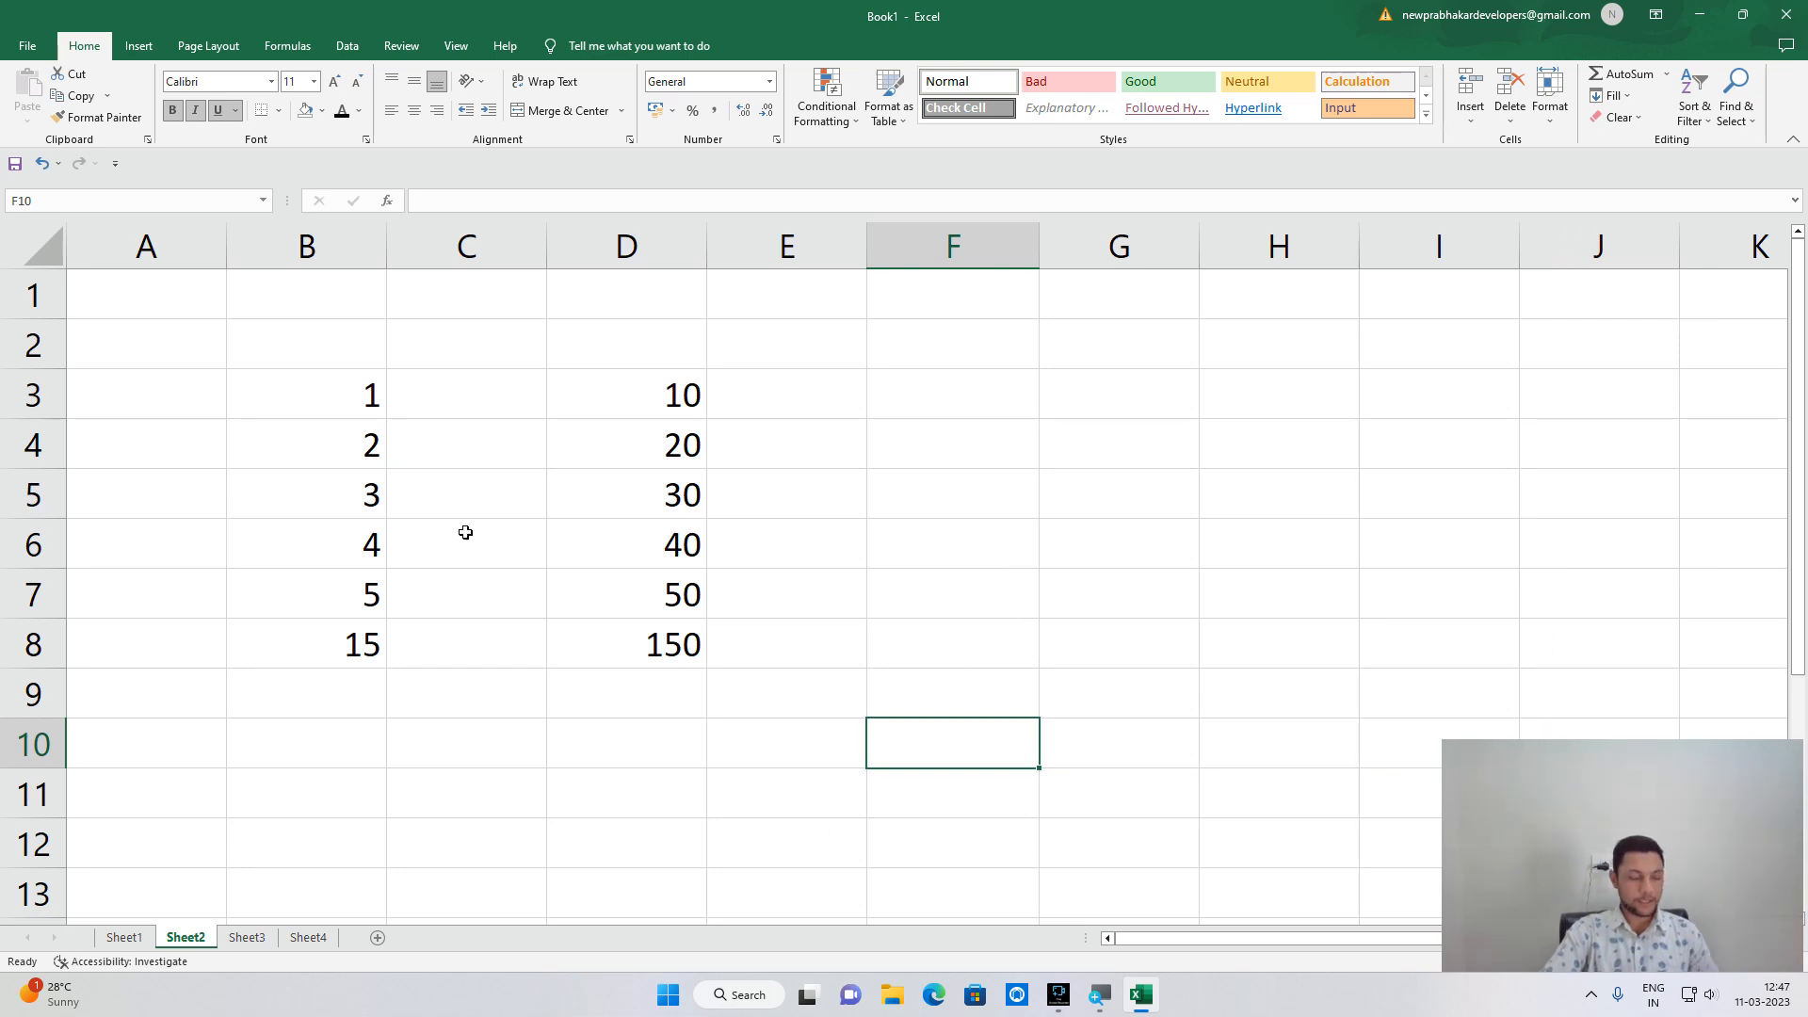
pyautogui.keyDown('ctrl'); pyautogui.scroll(-2, 465, 532); pyautogui.keyUp('ctrl')
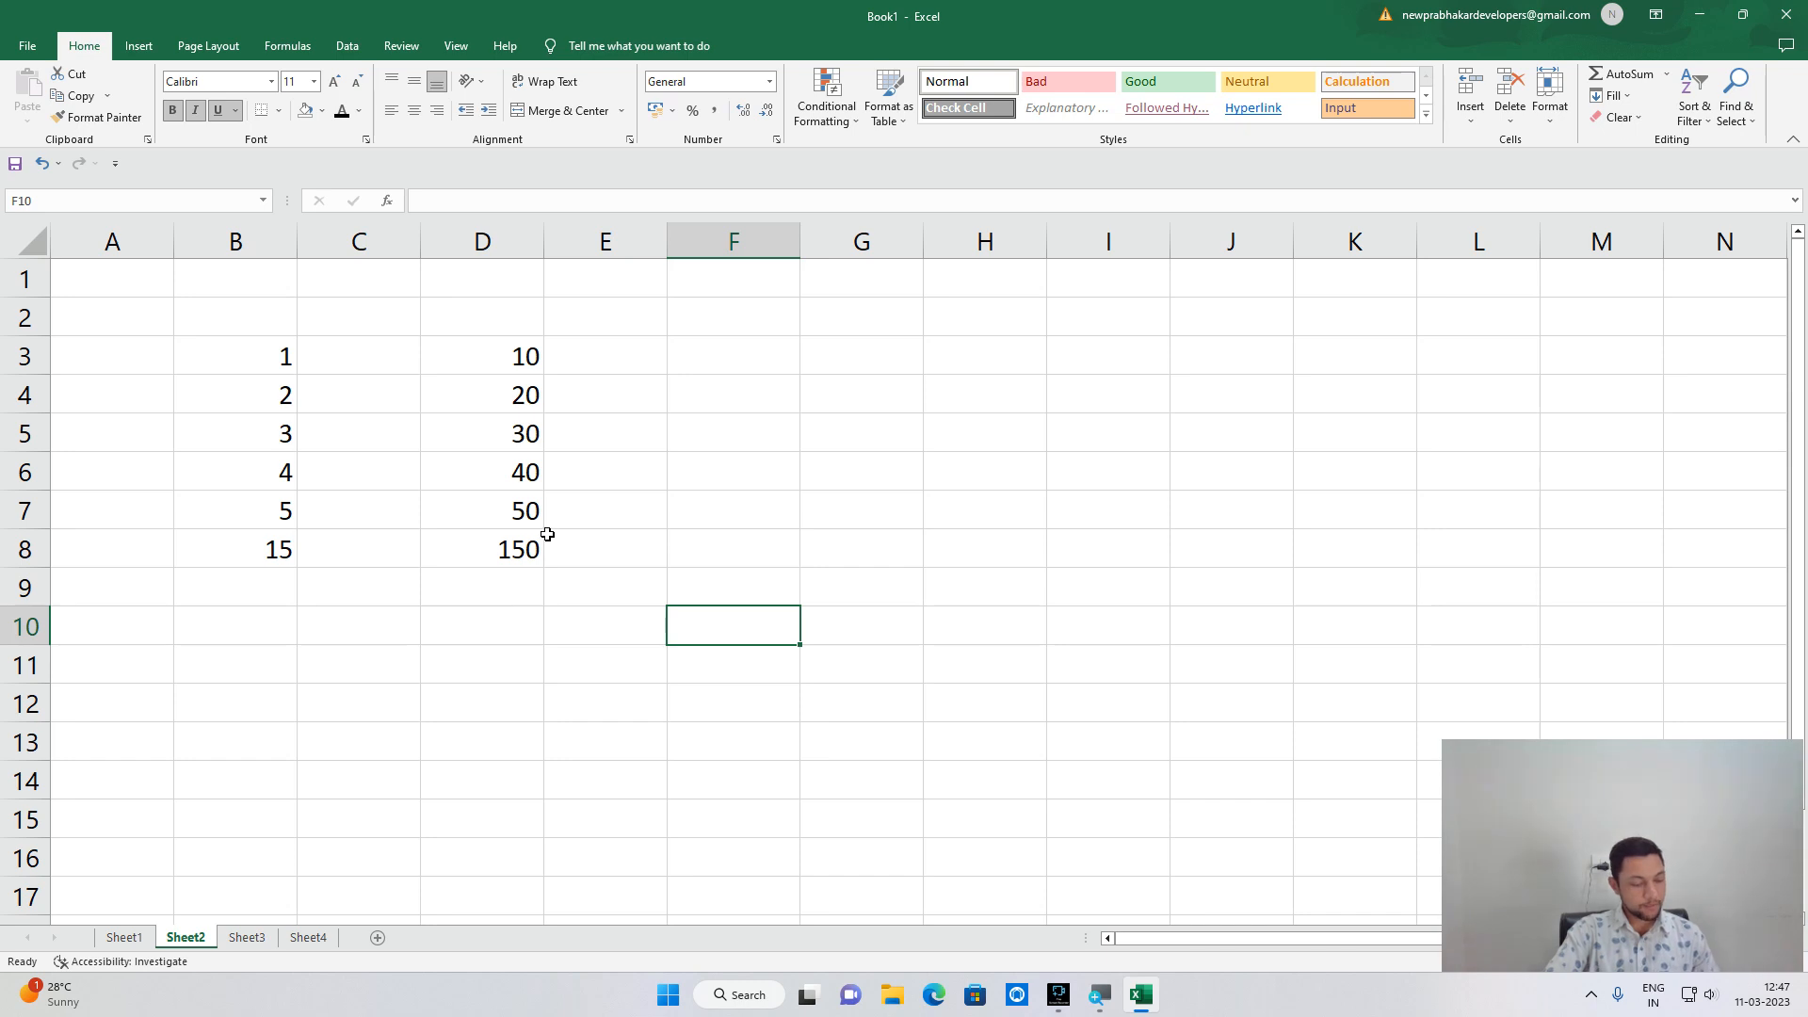
pyautogui.press('XF86AudioLowerVolume')
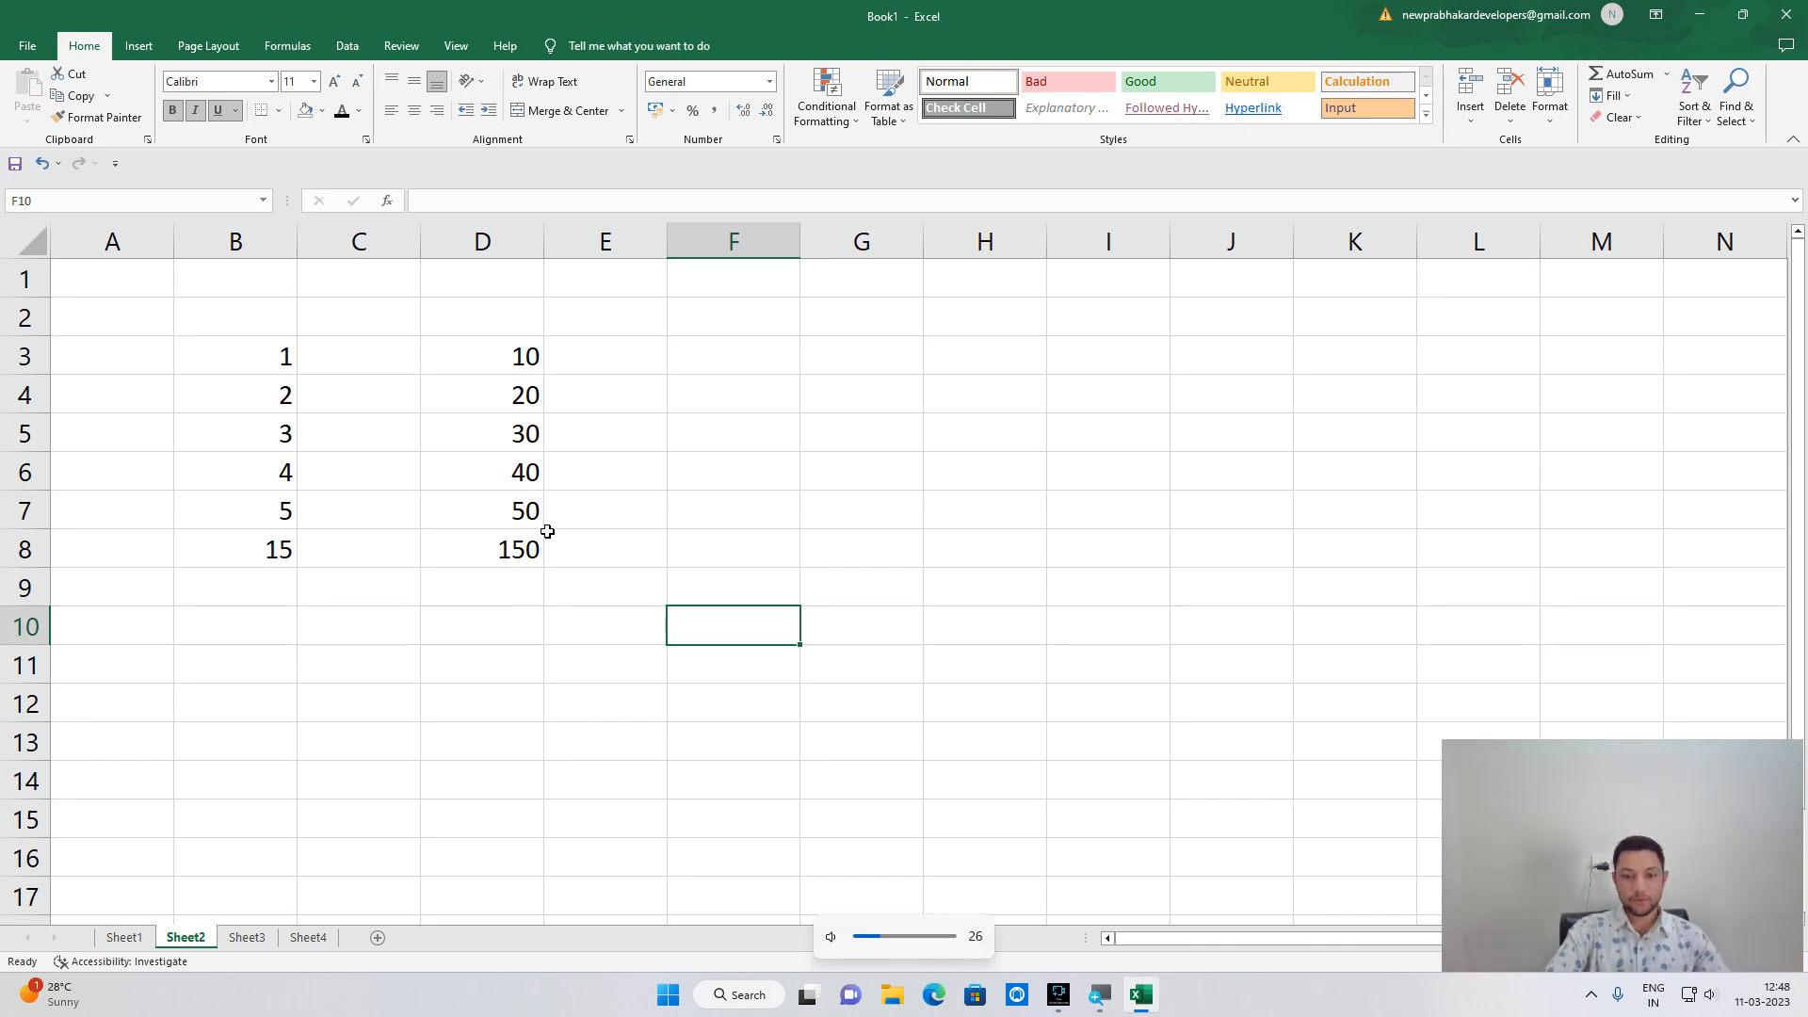
pyautogui.click(32, 50)
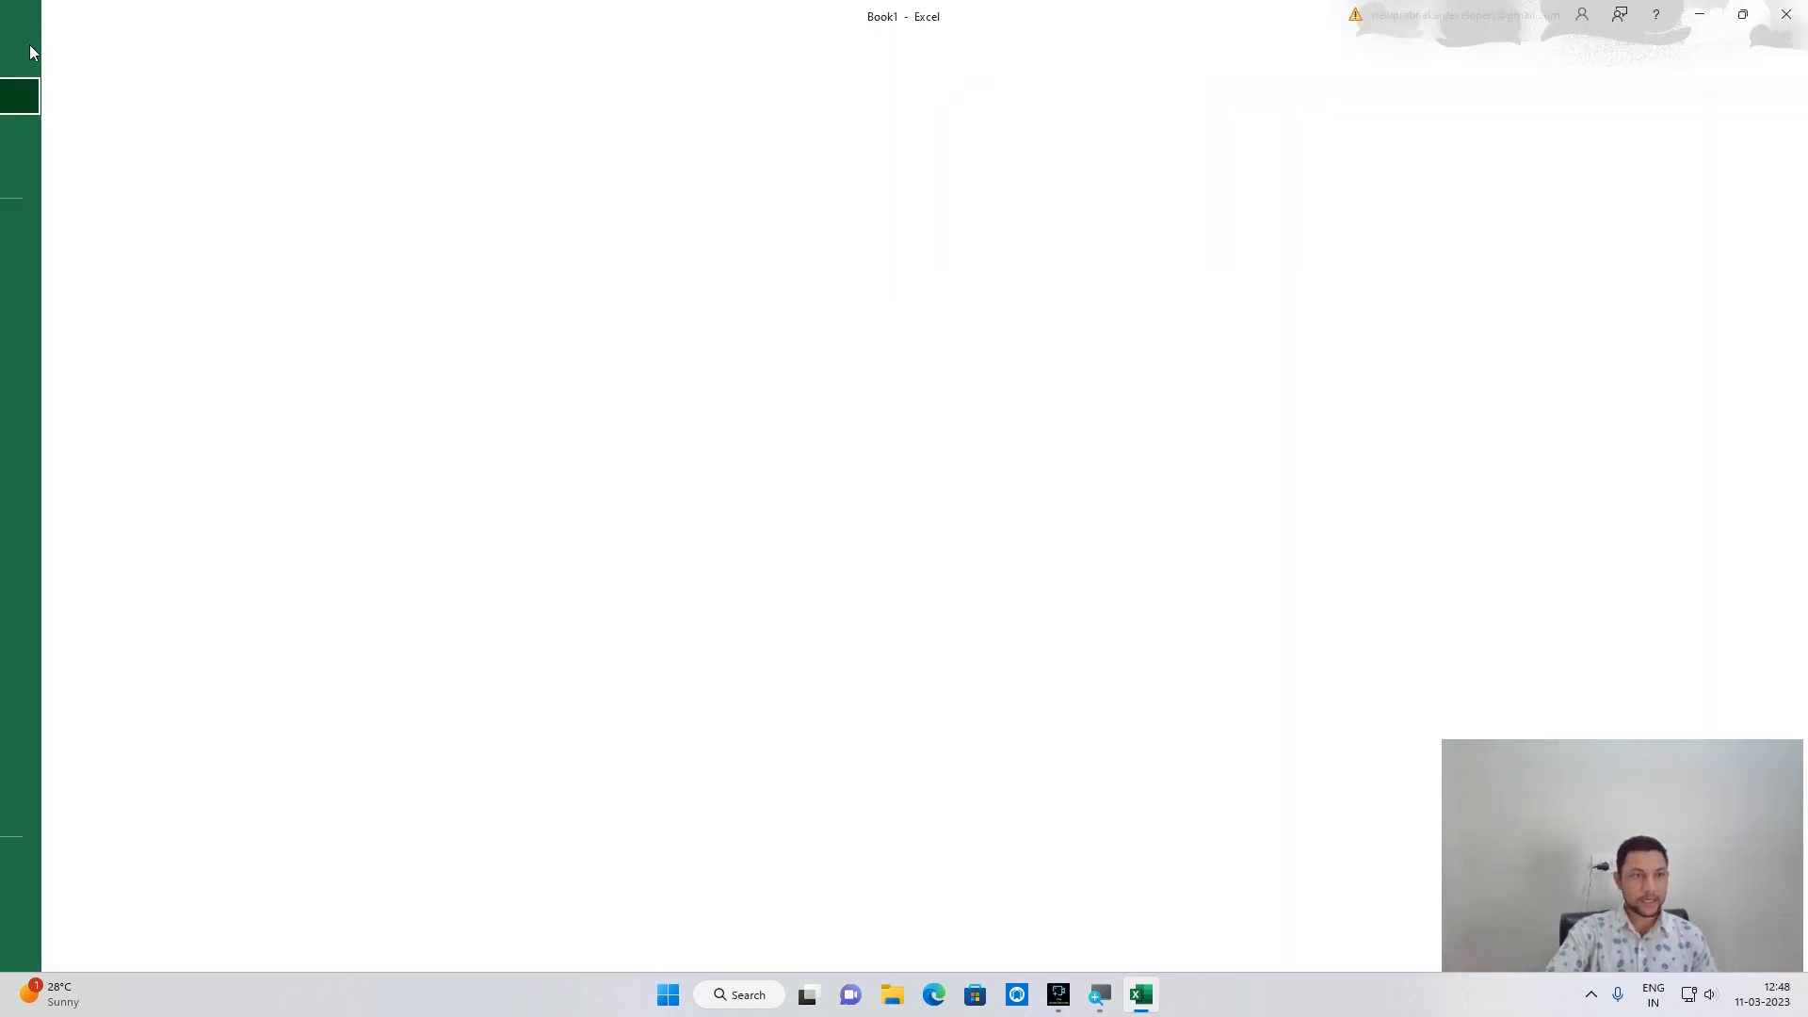
pyautogui.click(68, 392)
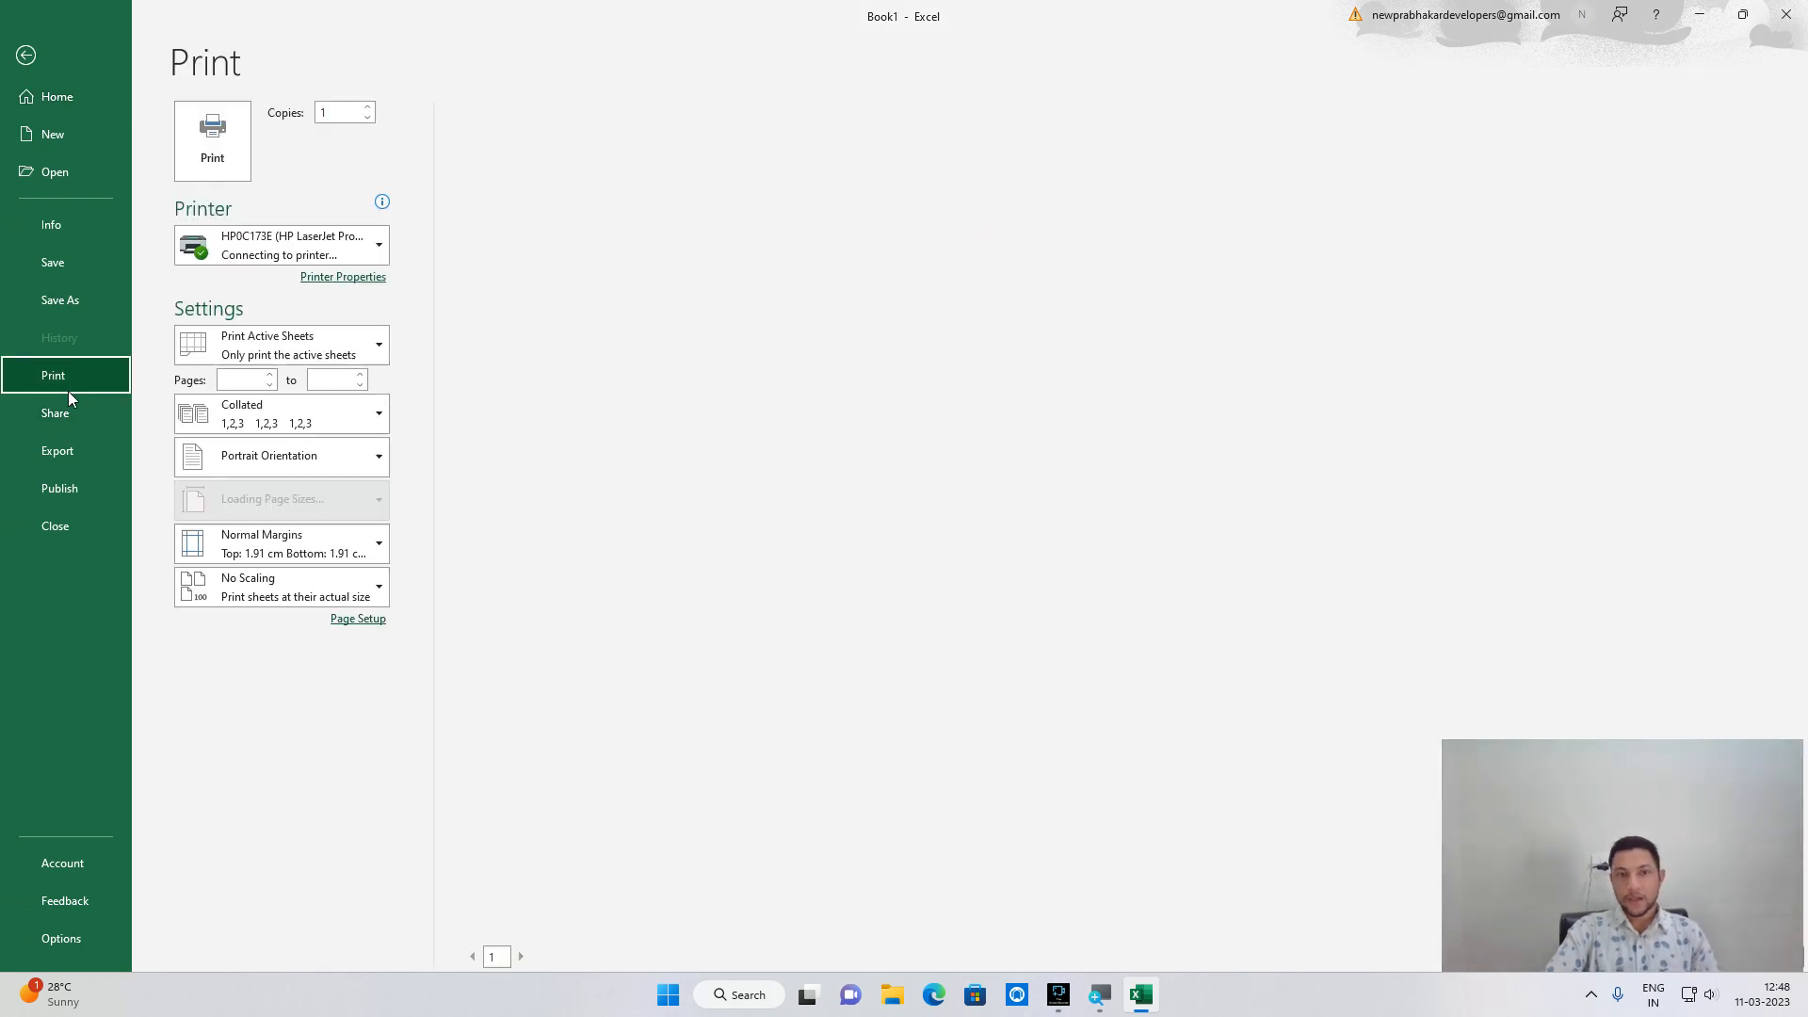
pyautogui.click(956, 217)
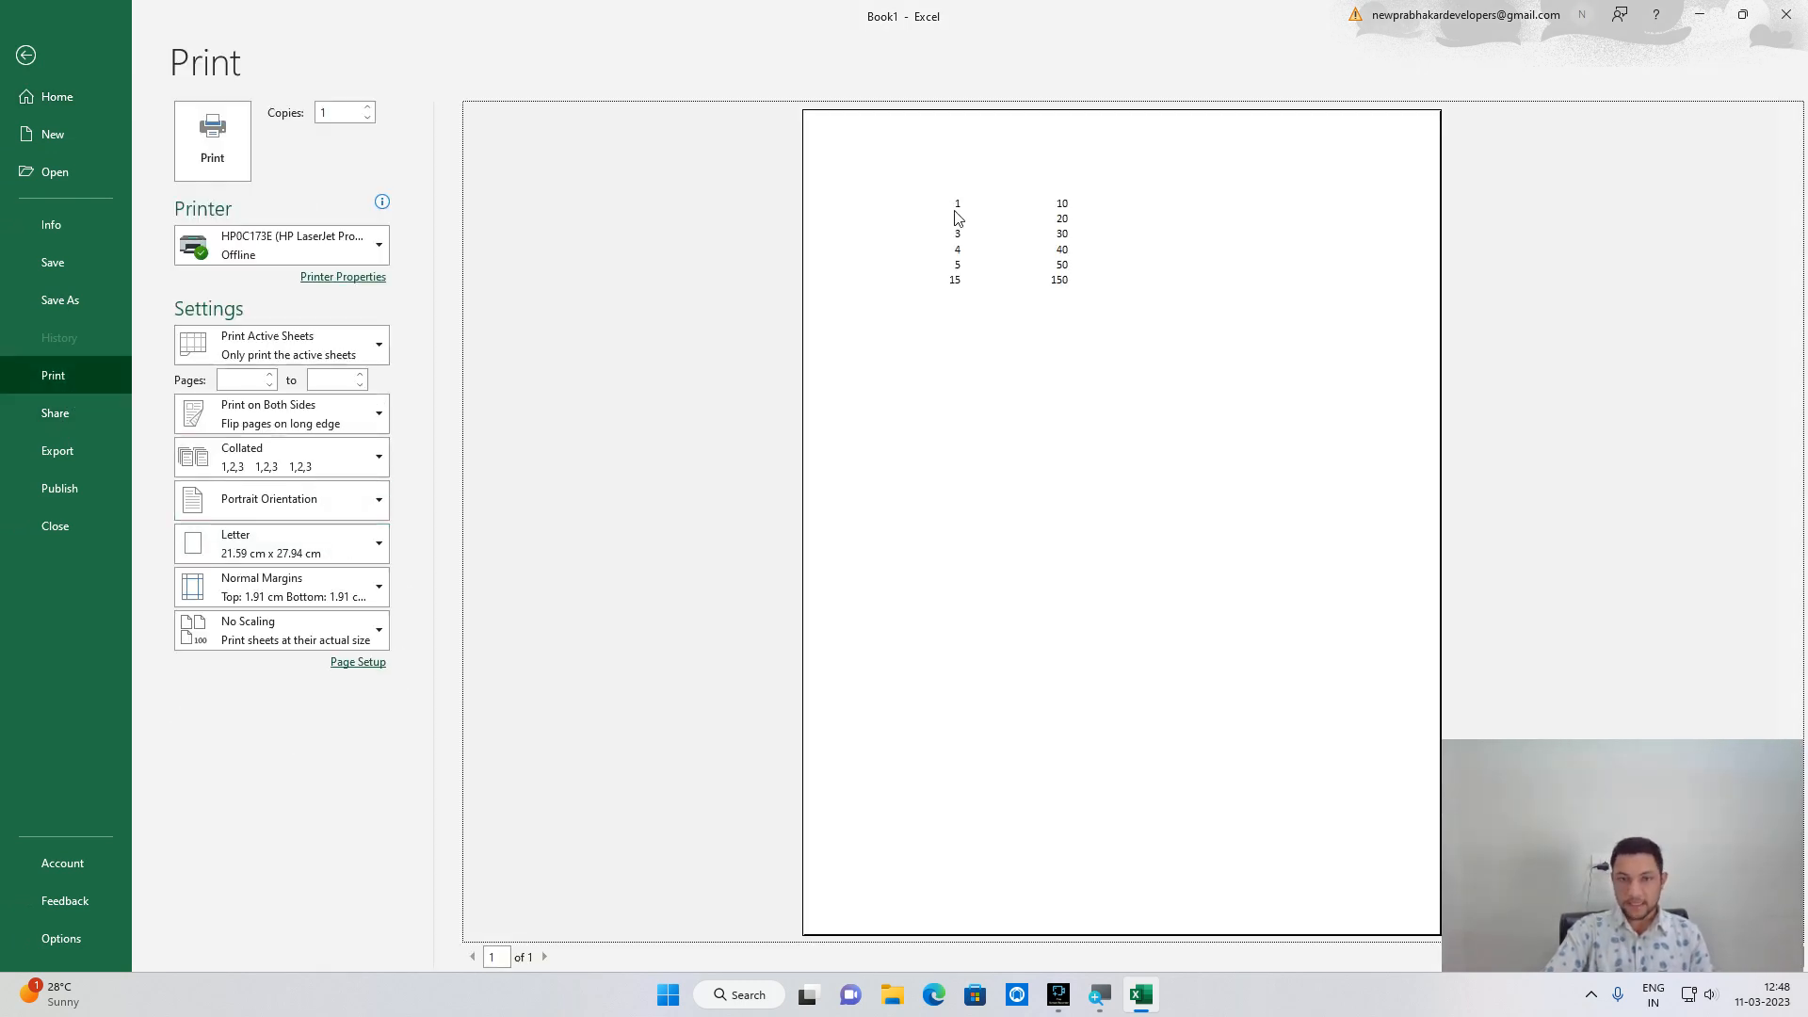
pyautogui.click(1077, 300)
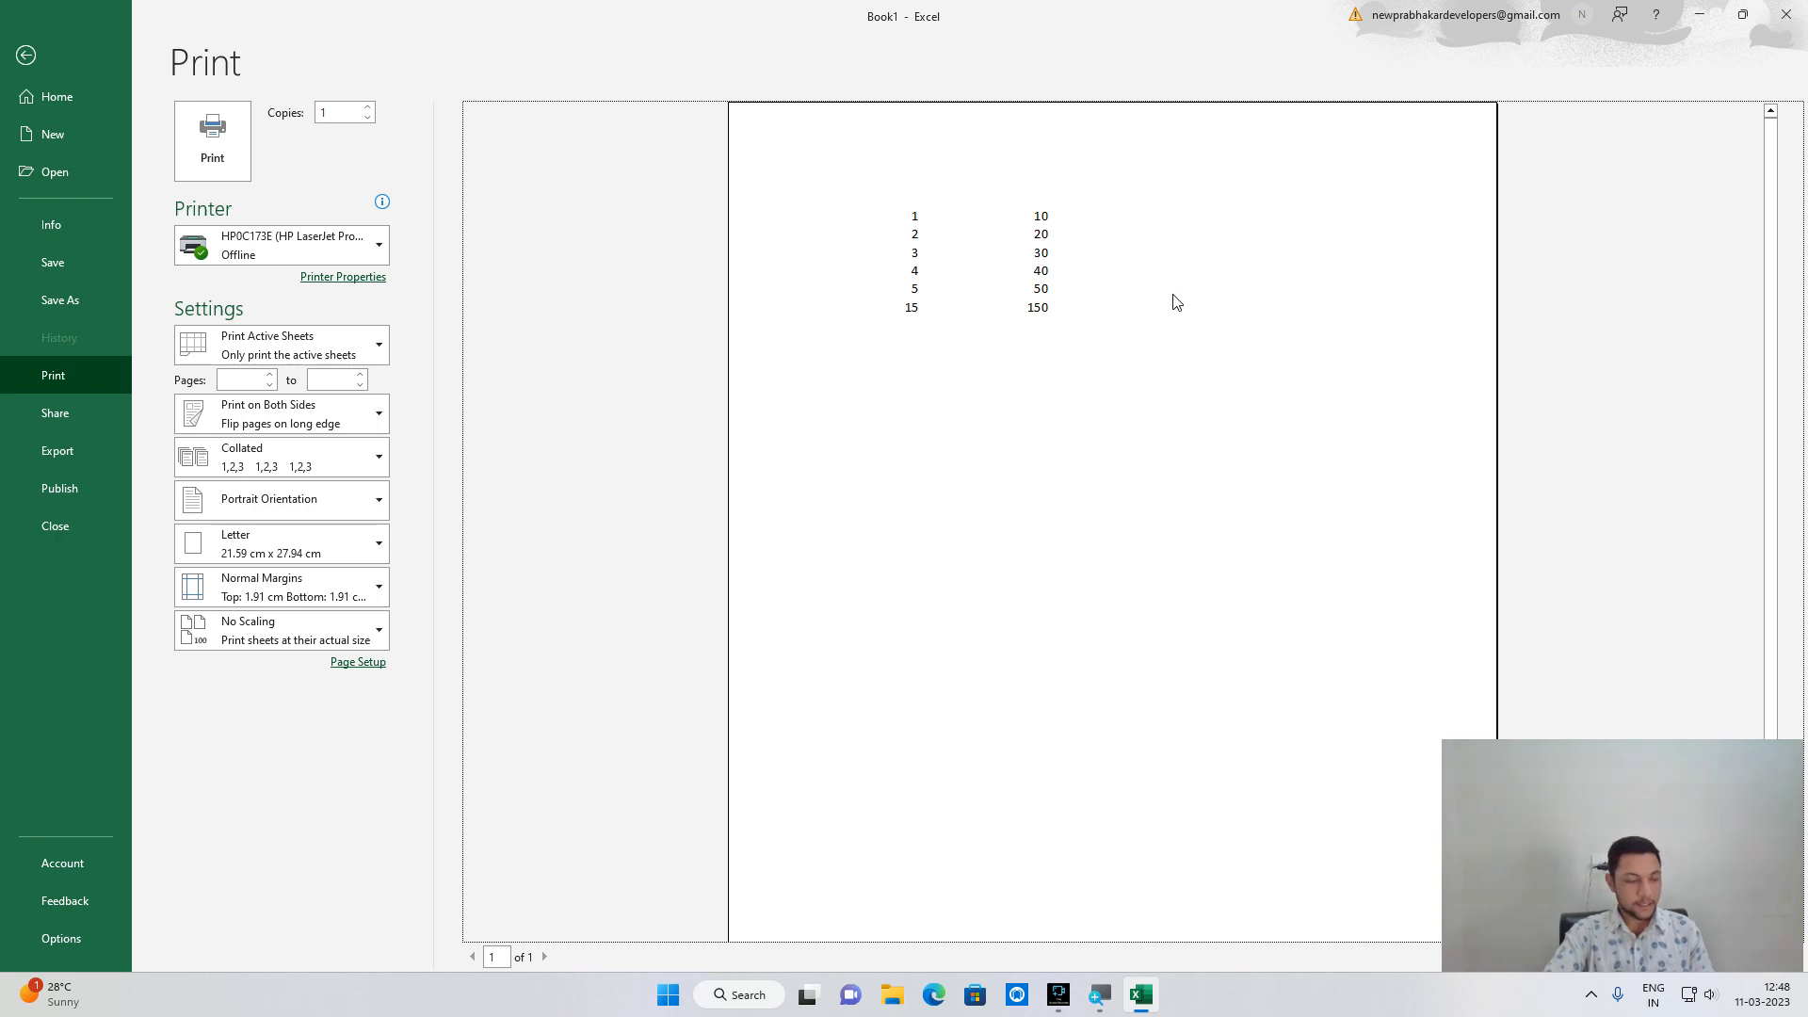
pyautogui.press('Escape')
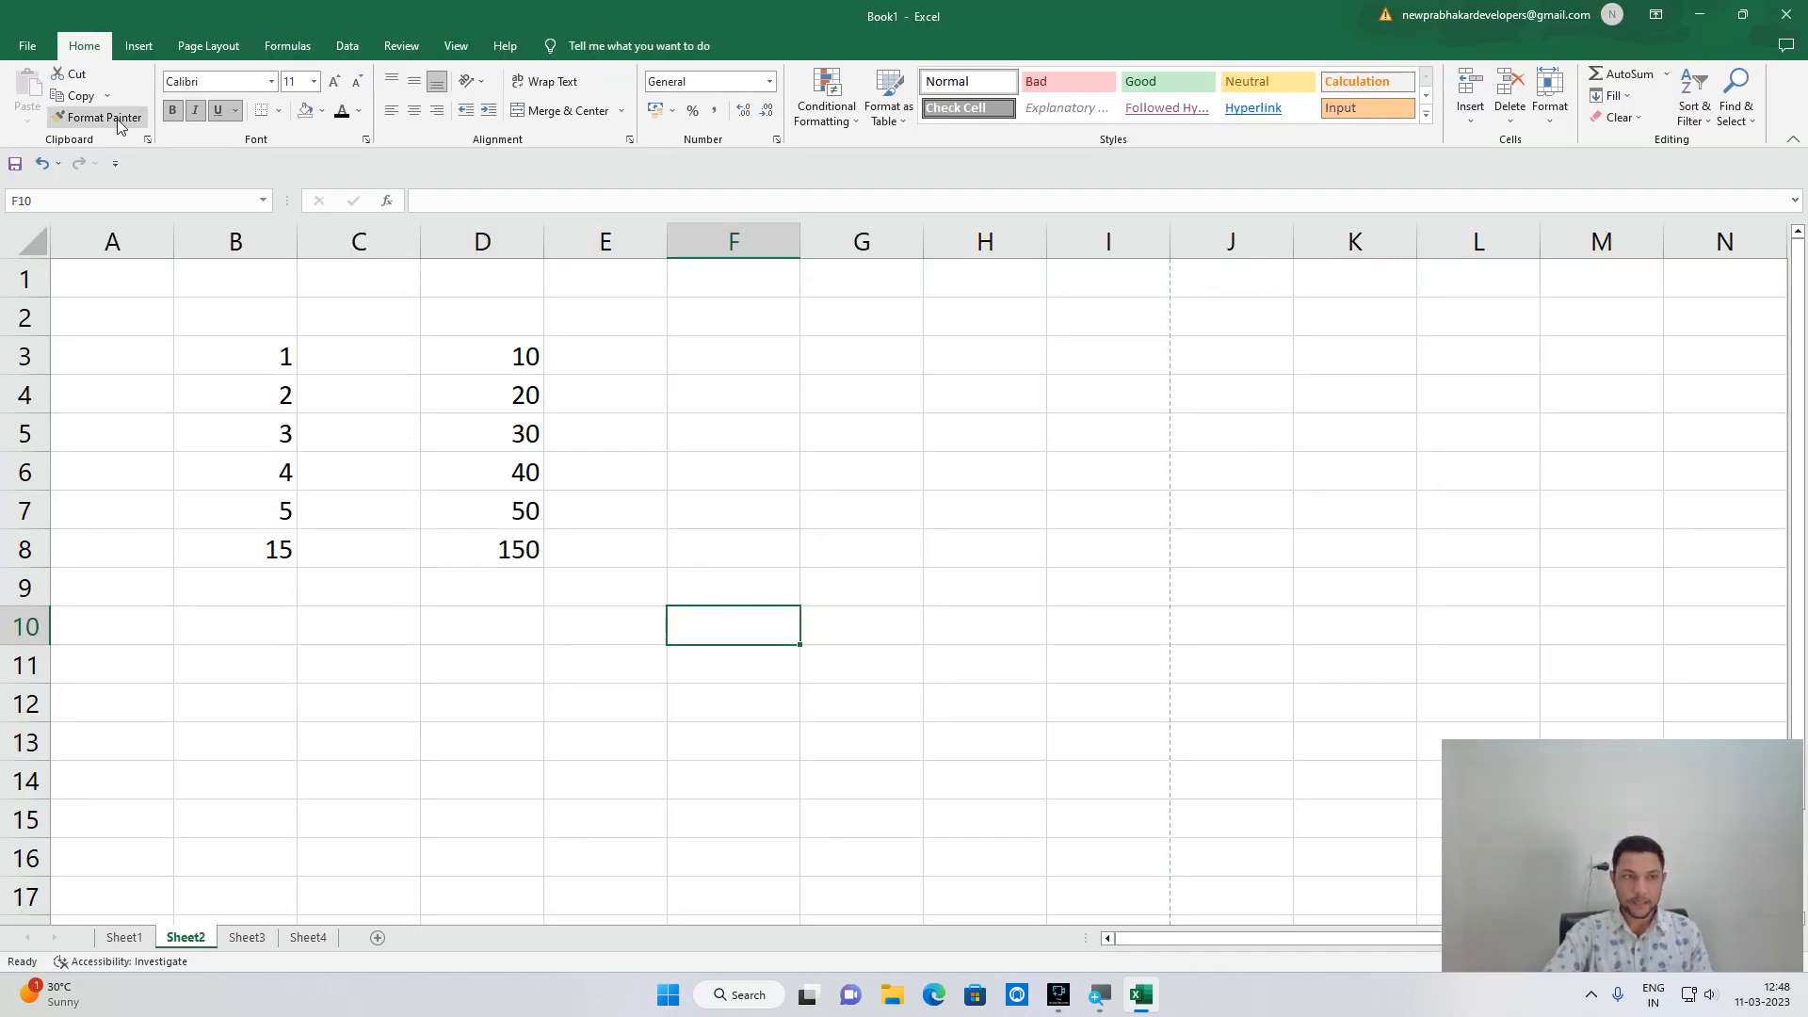
# Apply All Borders to the number block B3:D8.
pyautogui.click(279, 110)
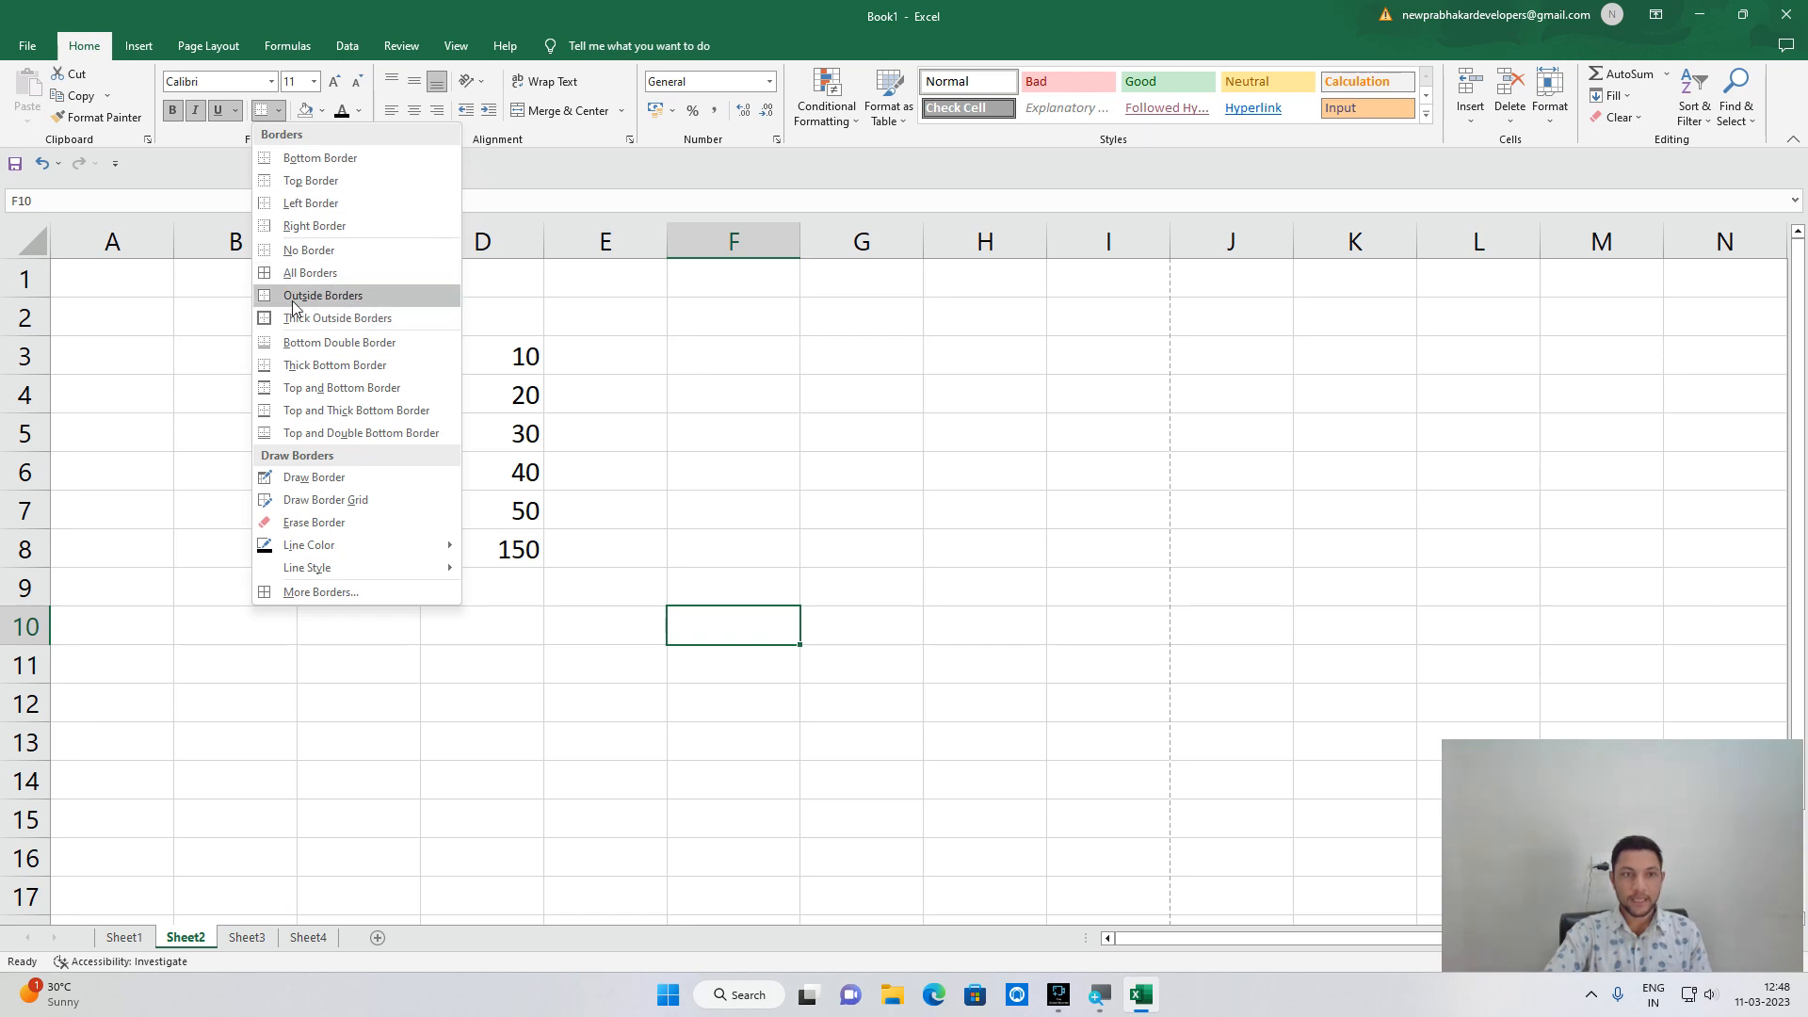
pyautogui.click(92, 416)
pyautogui.moveTo(226, 352); pyautogui.dragTo(521, 560)
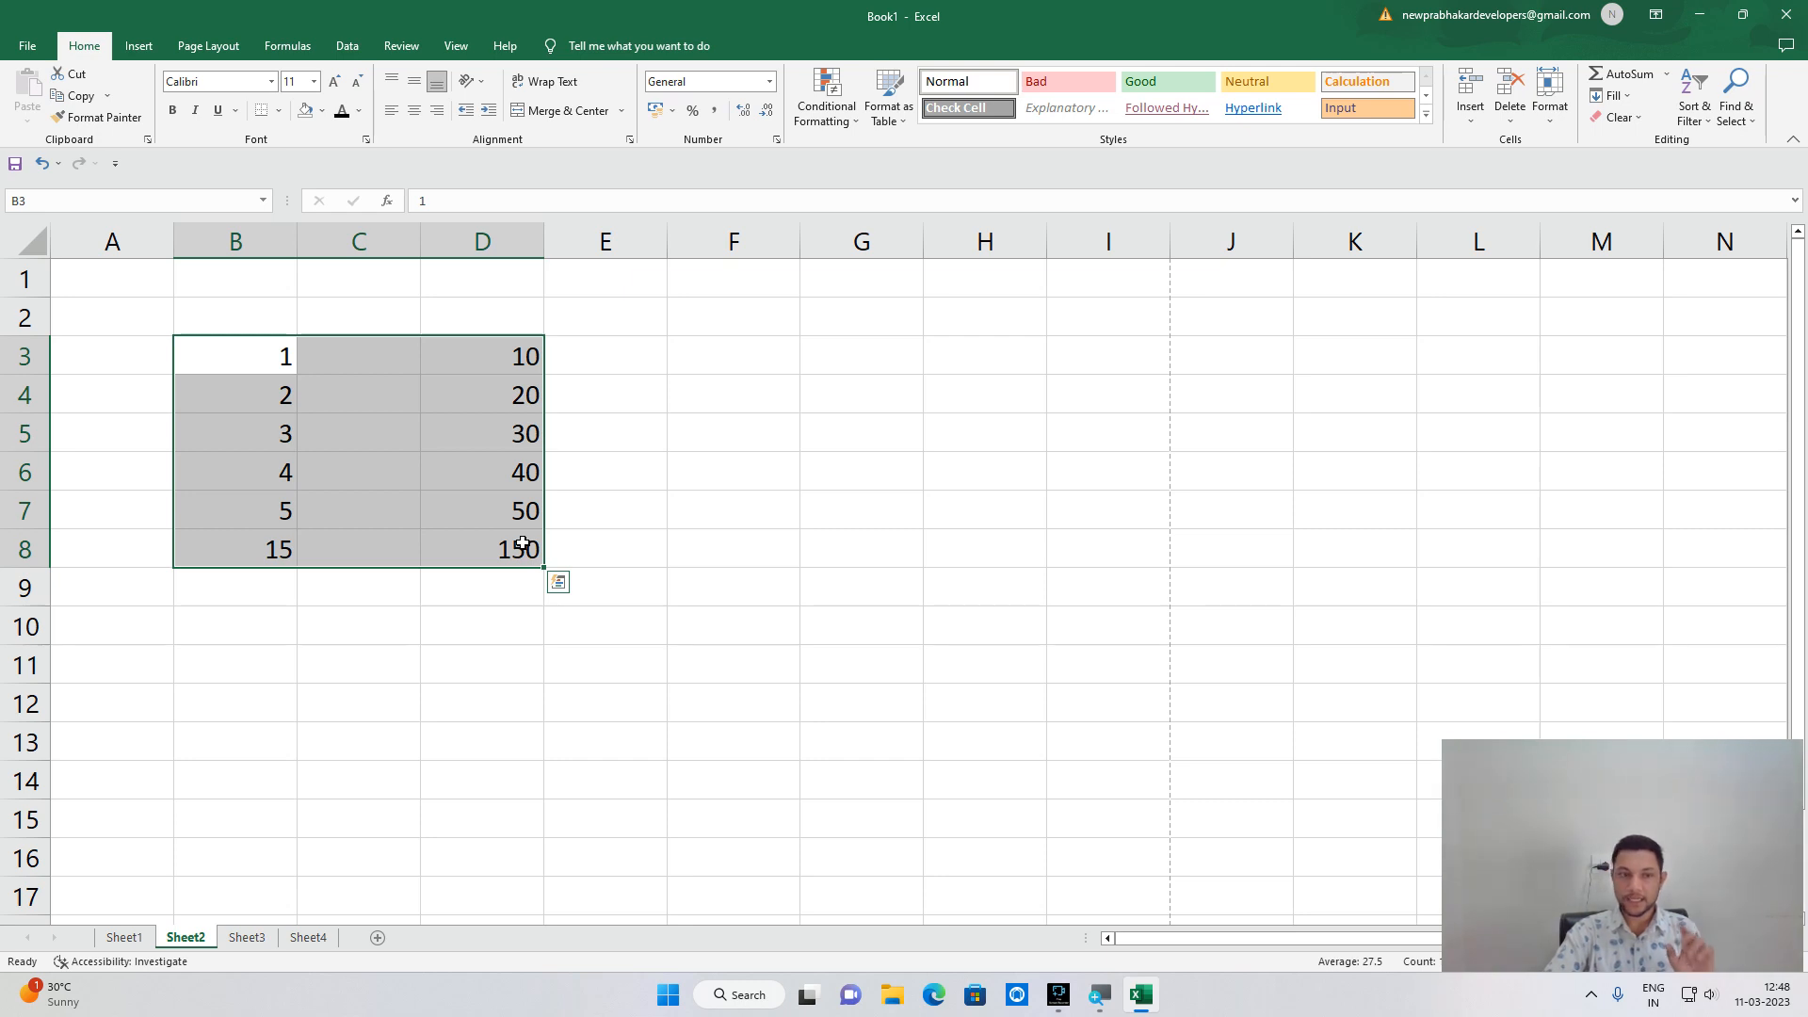
pyautogui.click(280, 111)
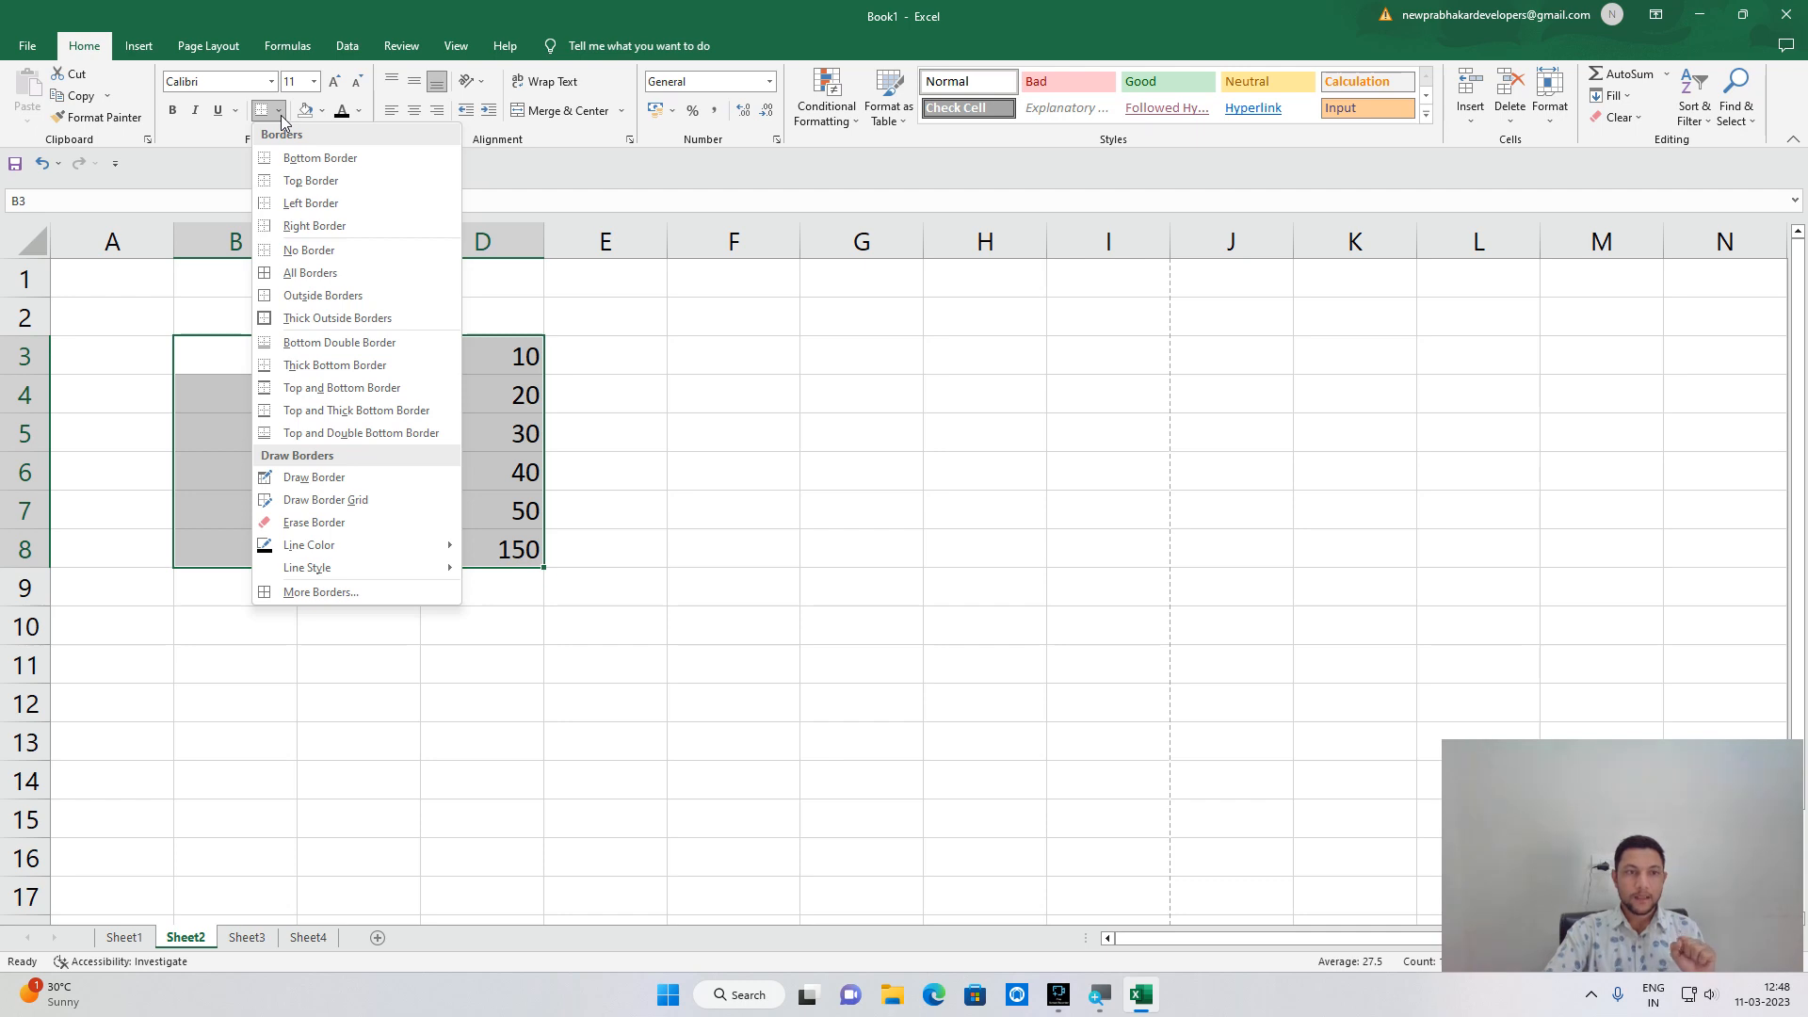
pyautogui.click(332, 280)
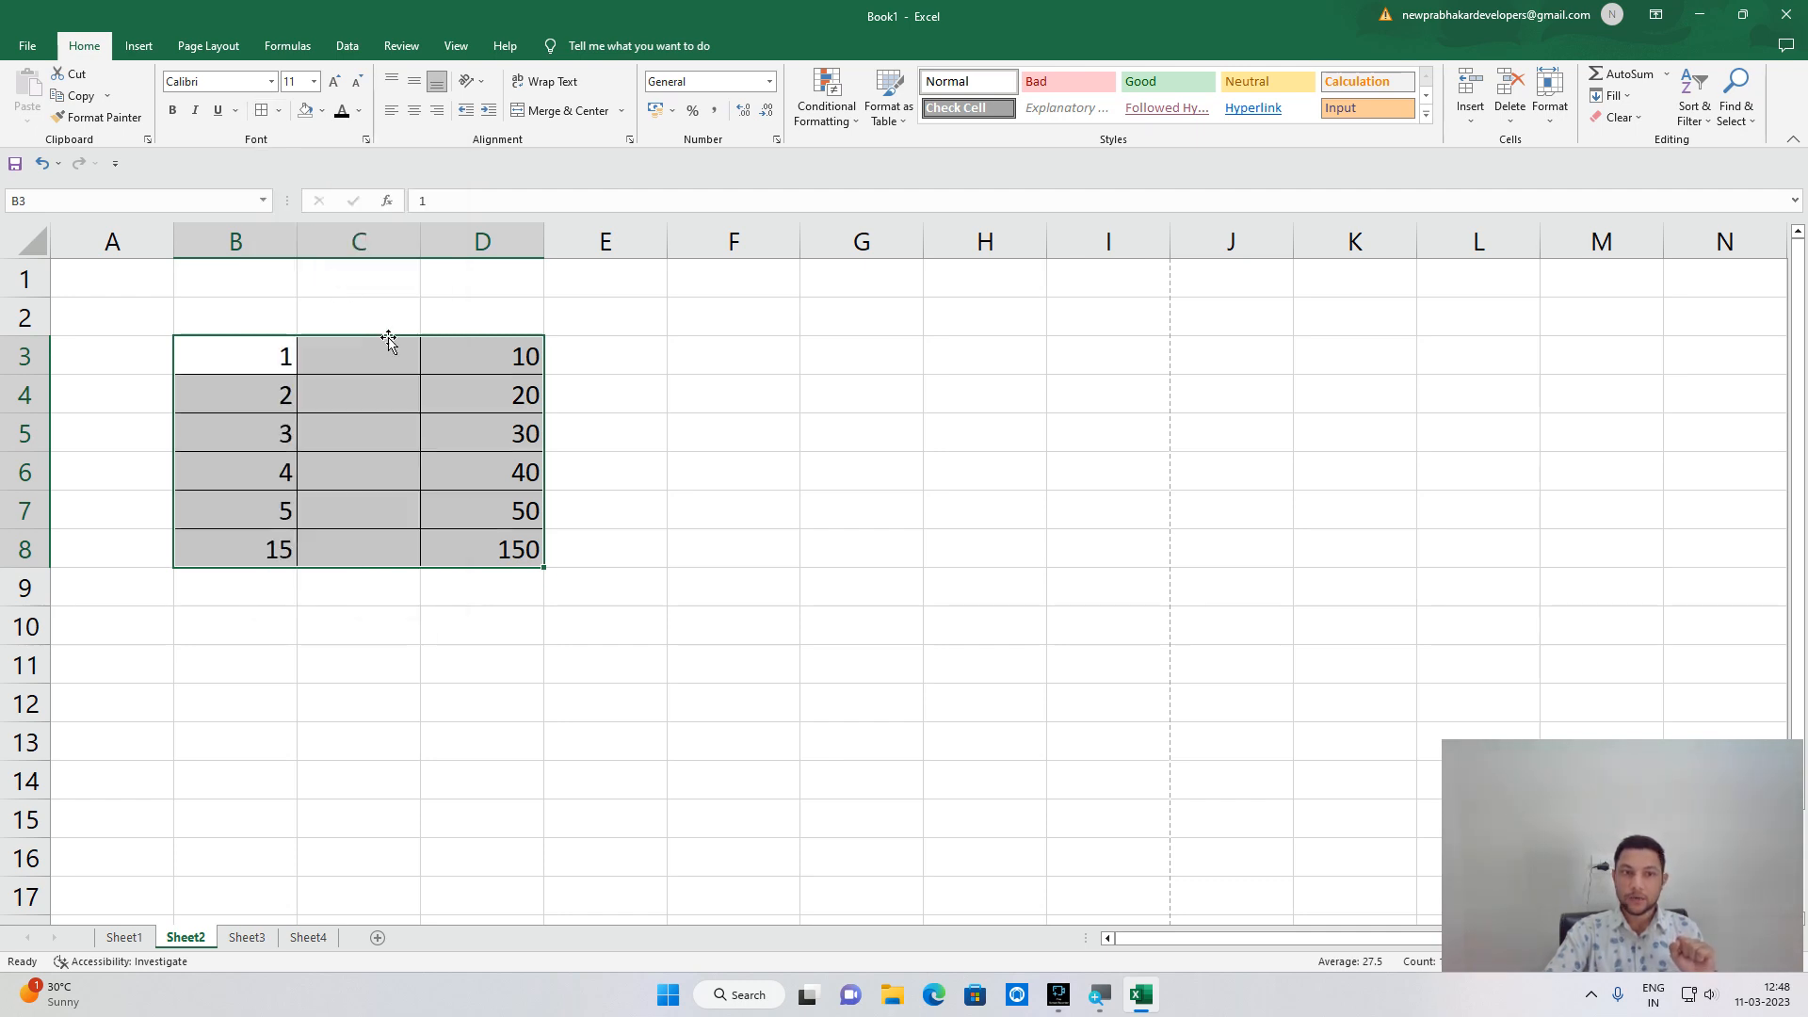
pyautogui.click(807, 488)
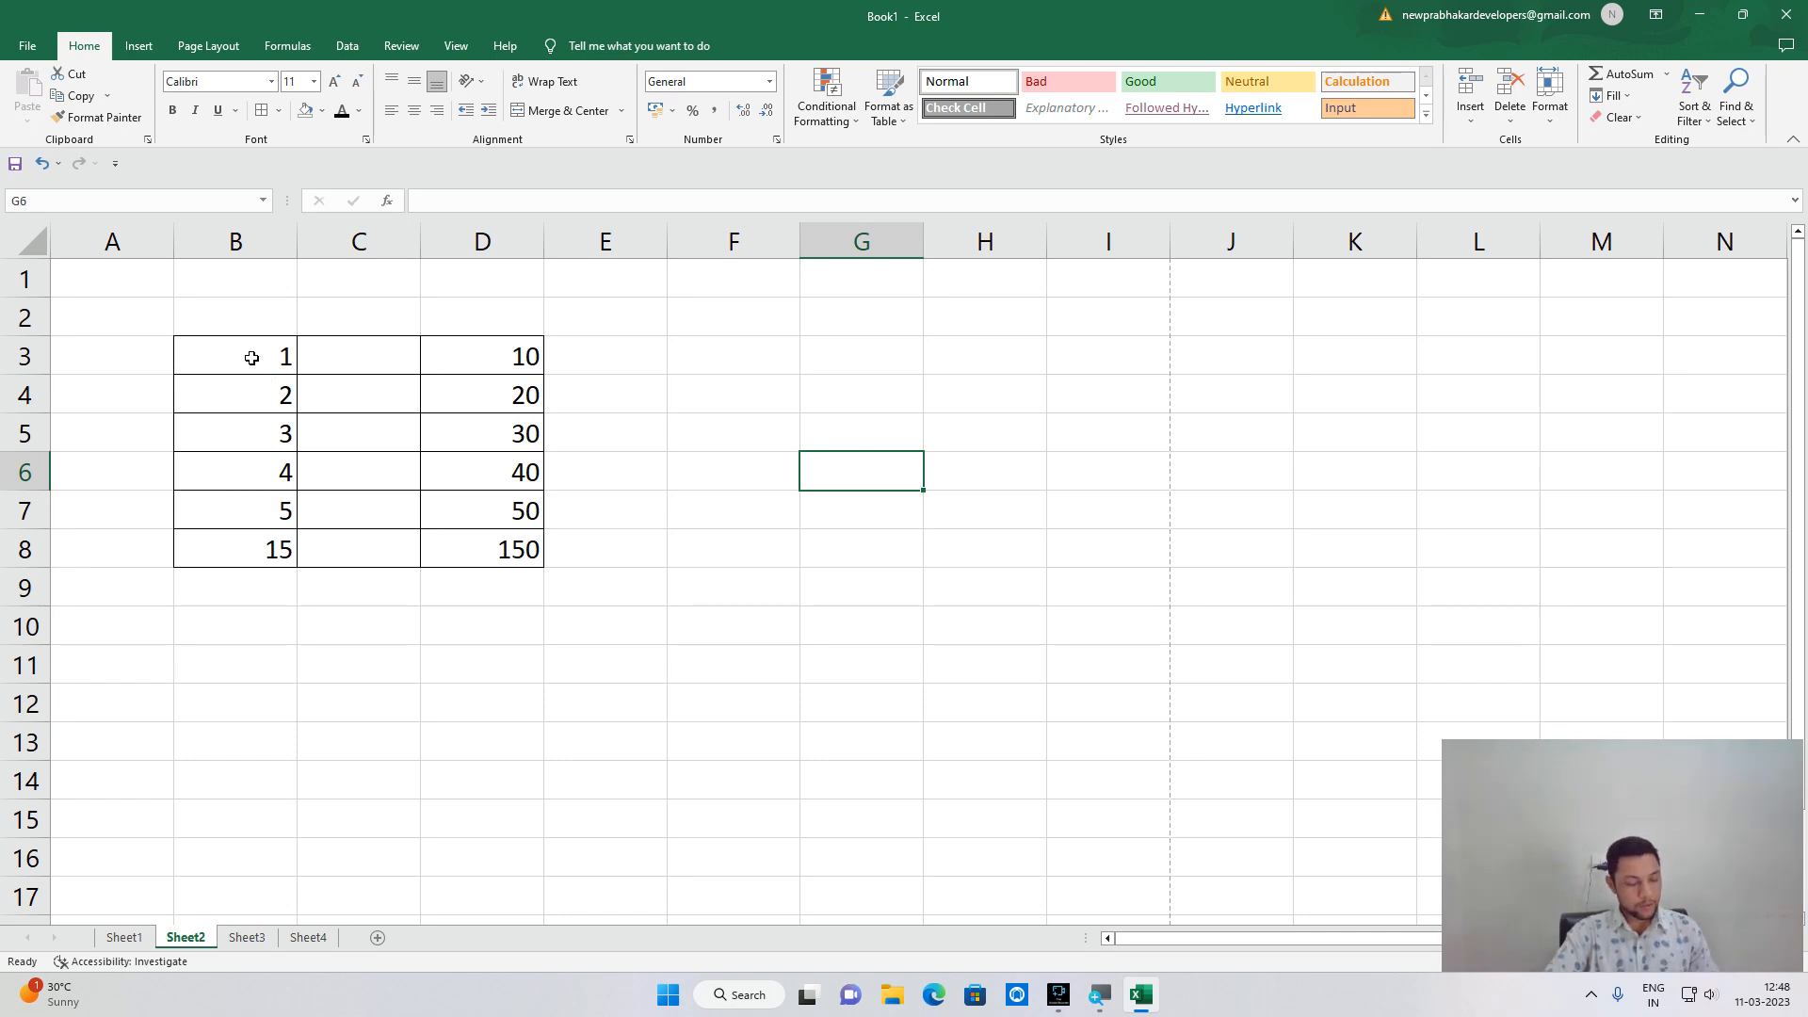
# Check the bordered table in the full-page print preview, then return to the sheet.
pyautogui.click(27, 45)
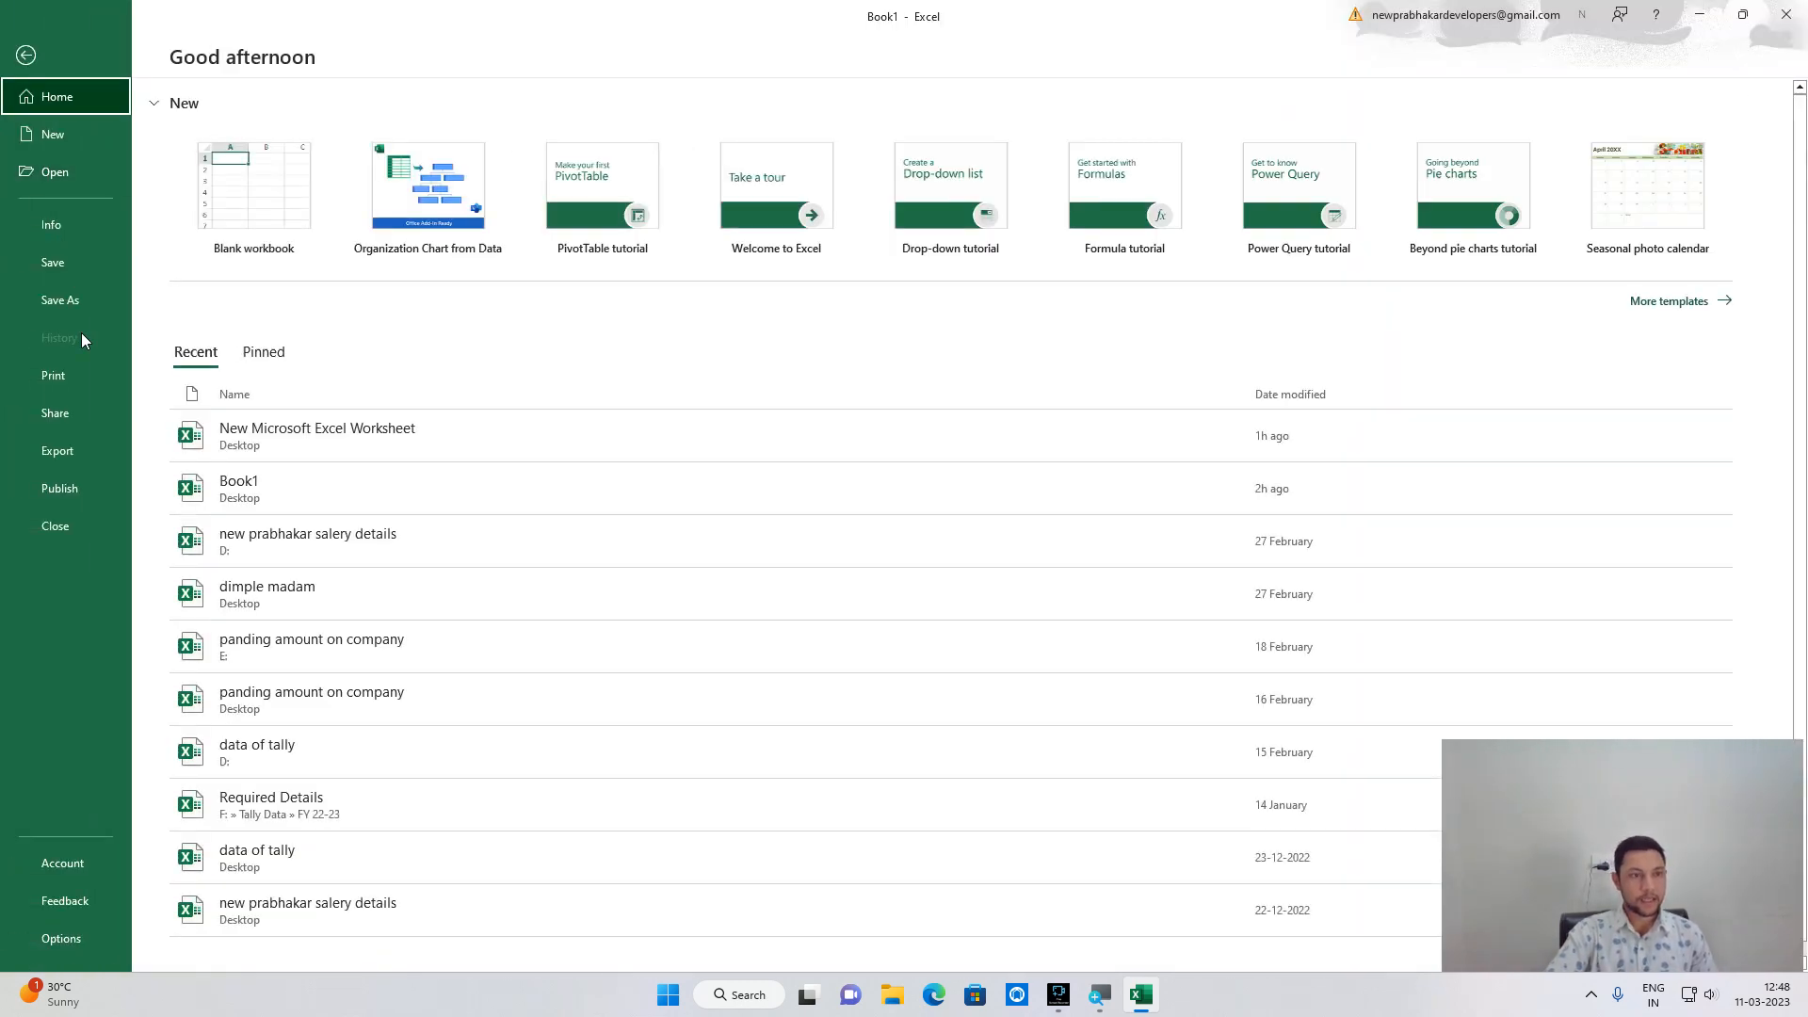
pyautogui.click(79, 382)
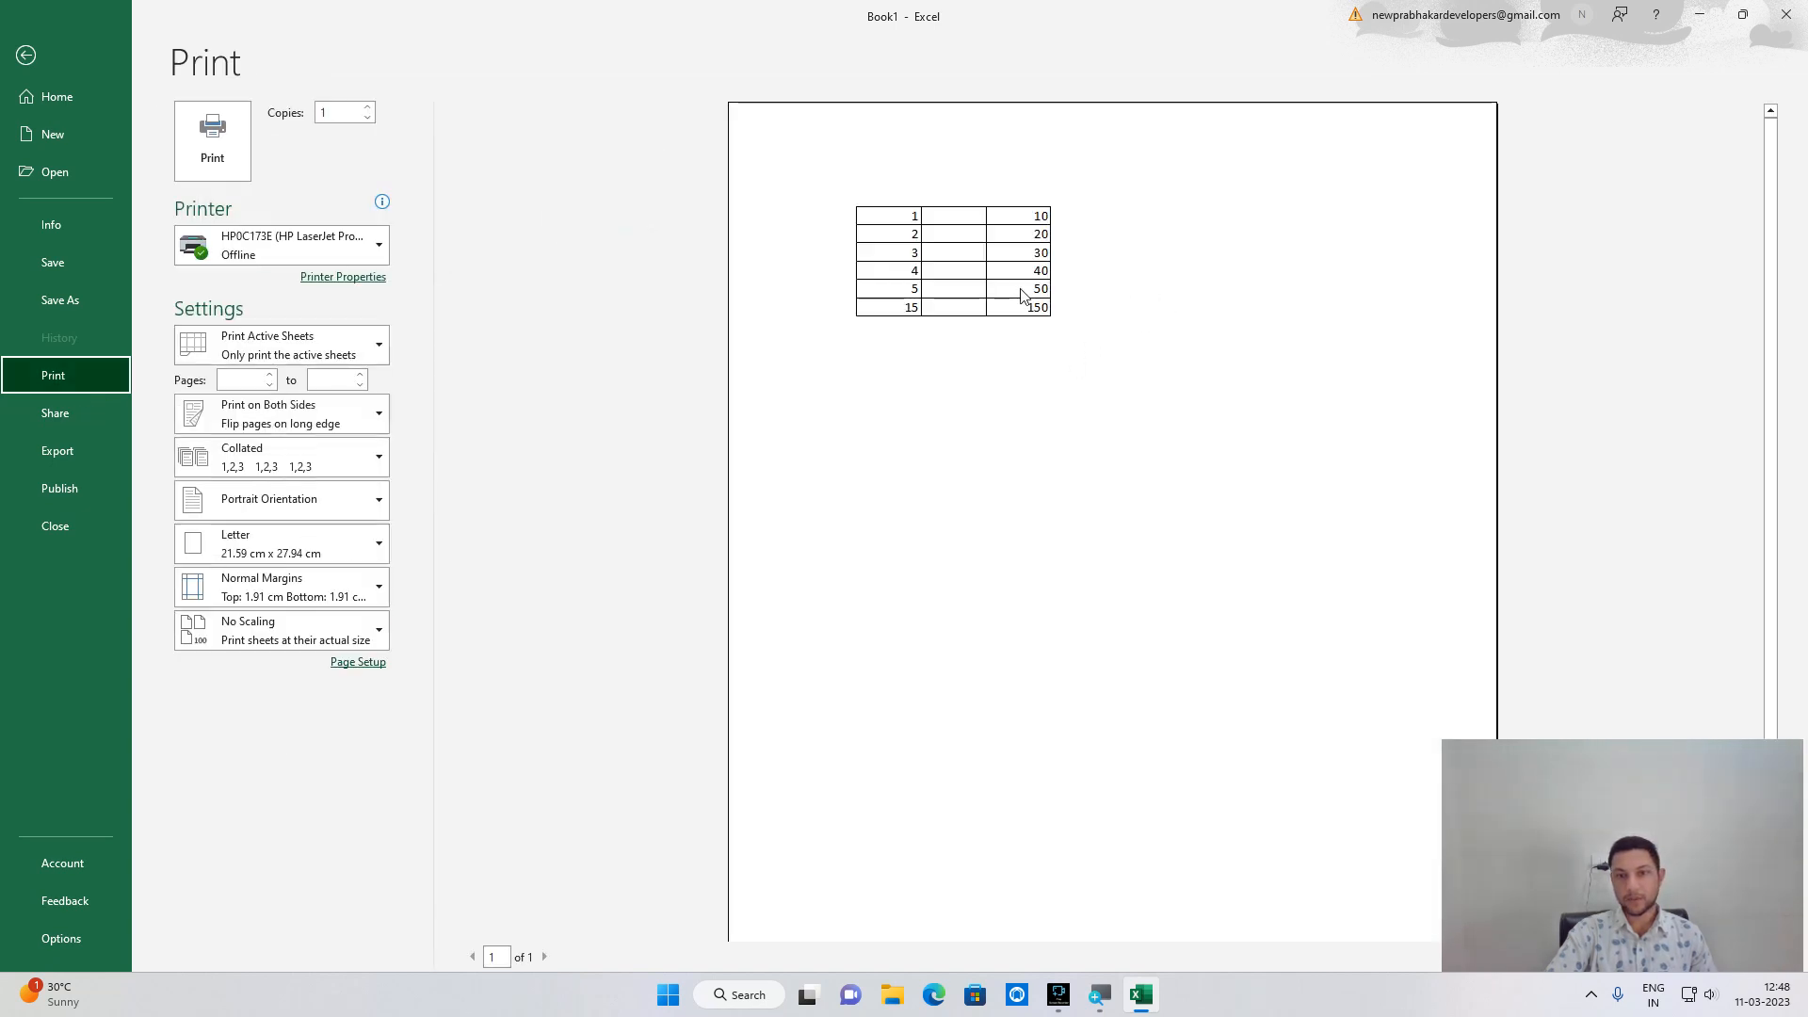
pyautogui.click(1005, 296)
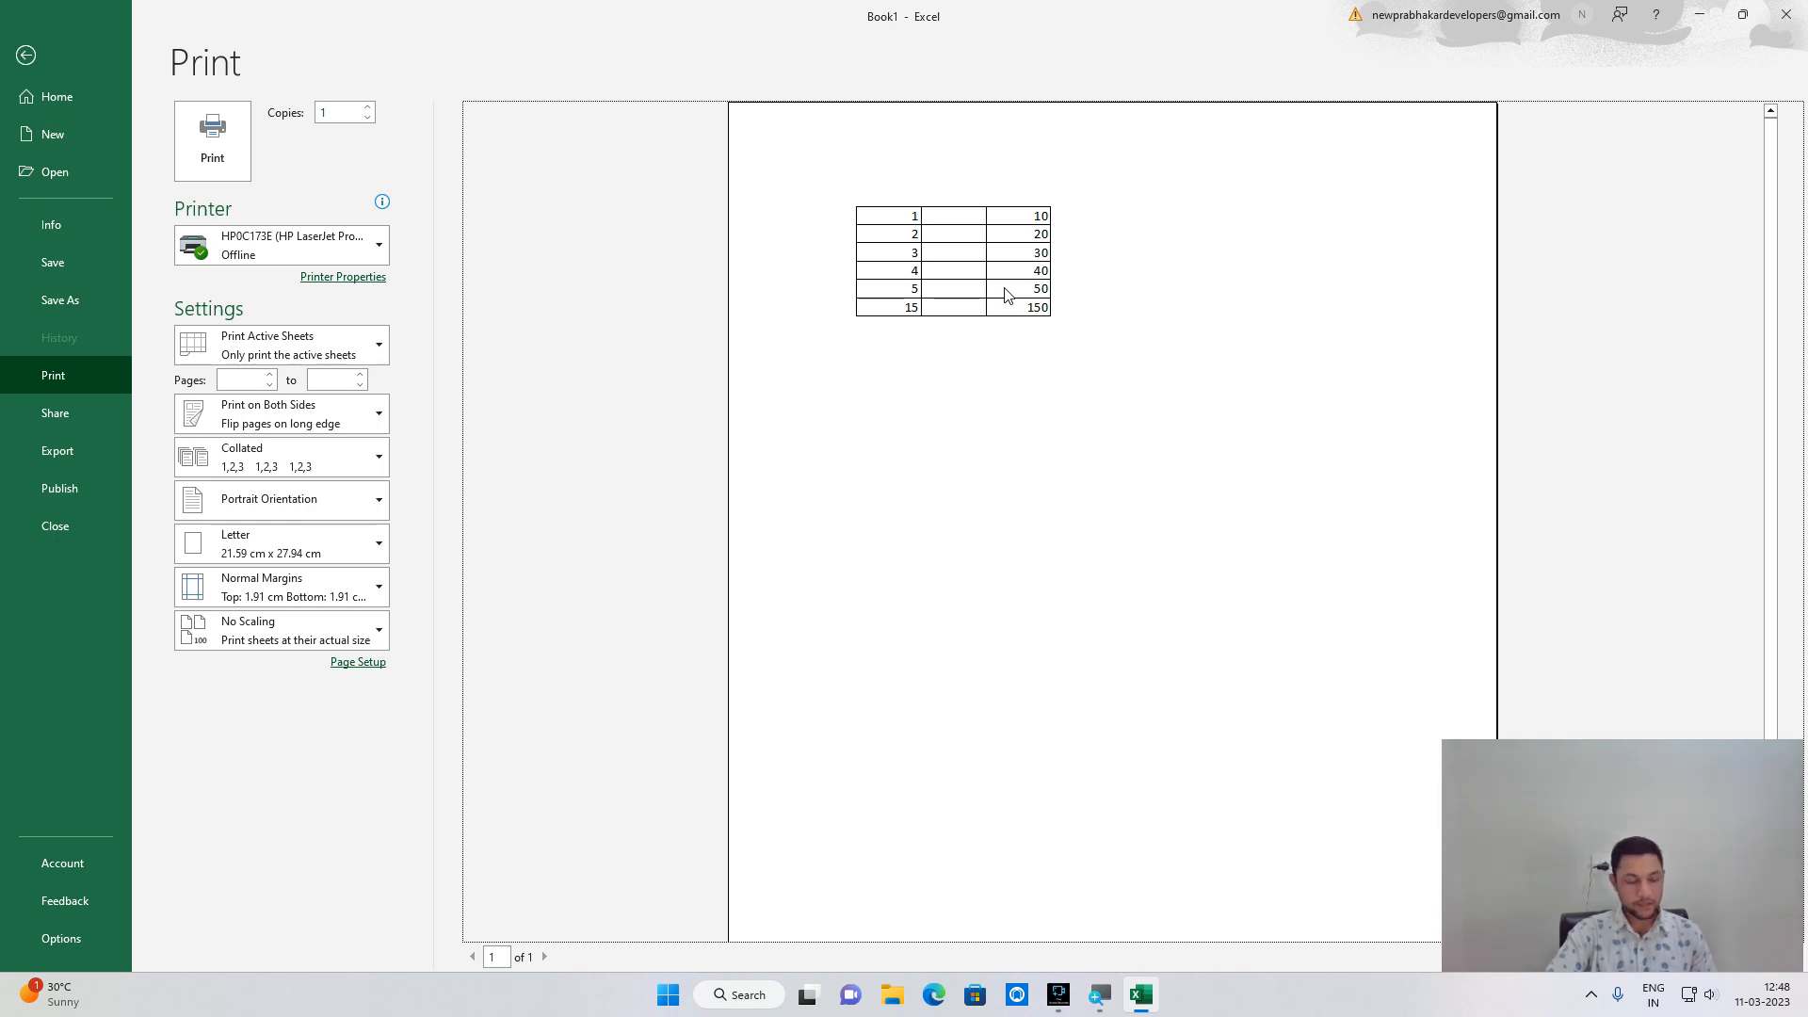
pyautogui.click(926, 297)
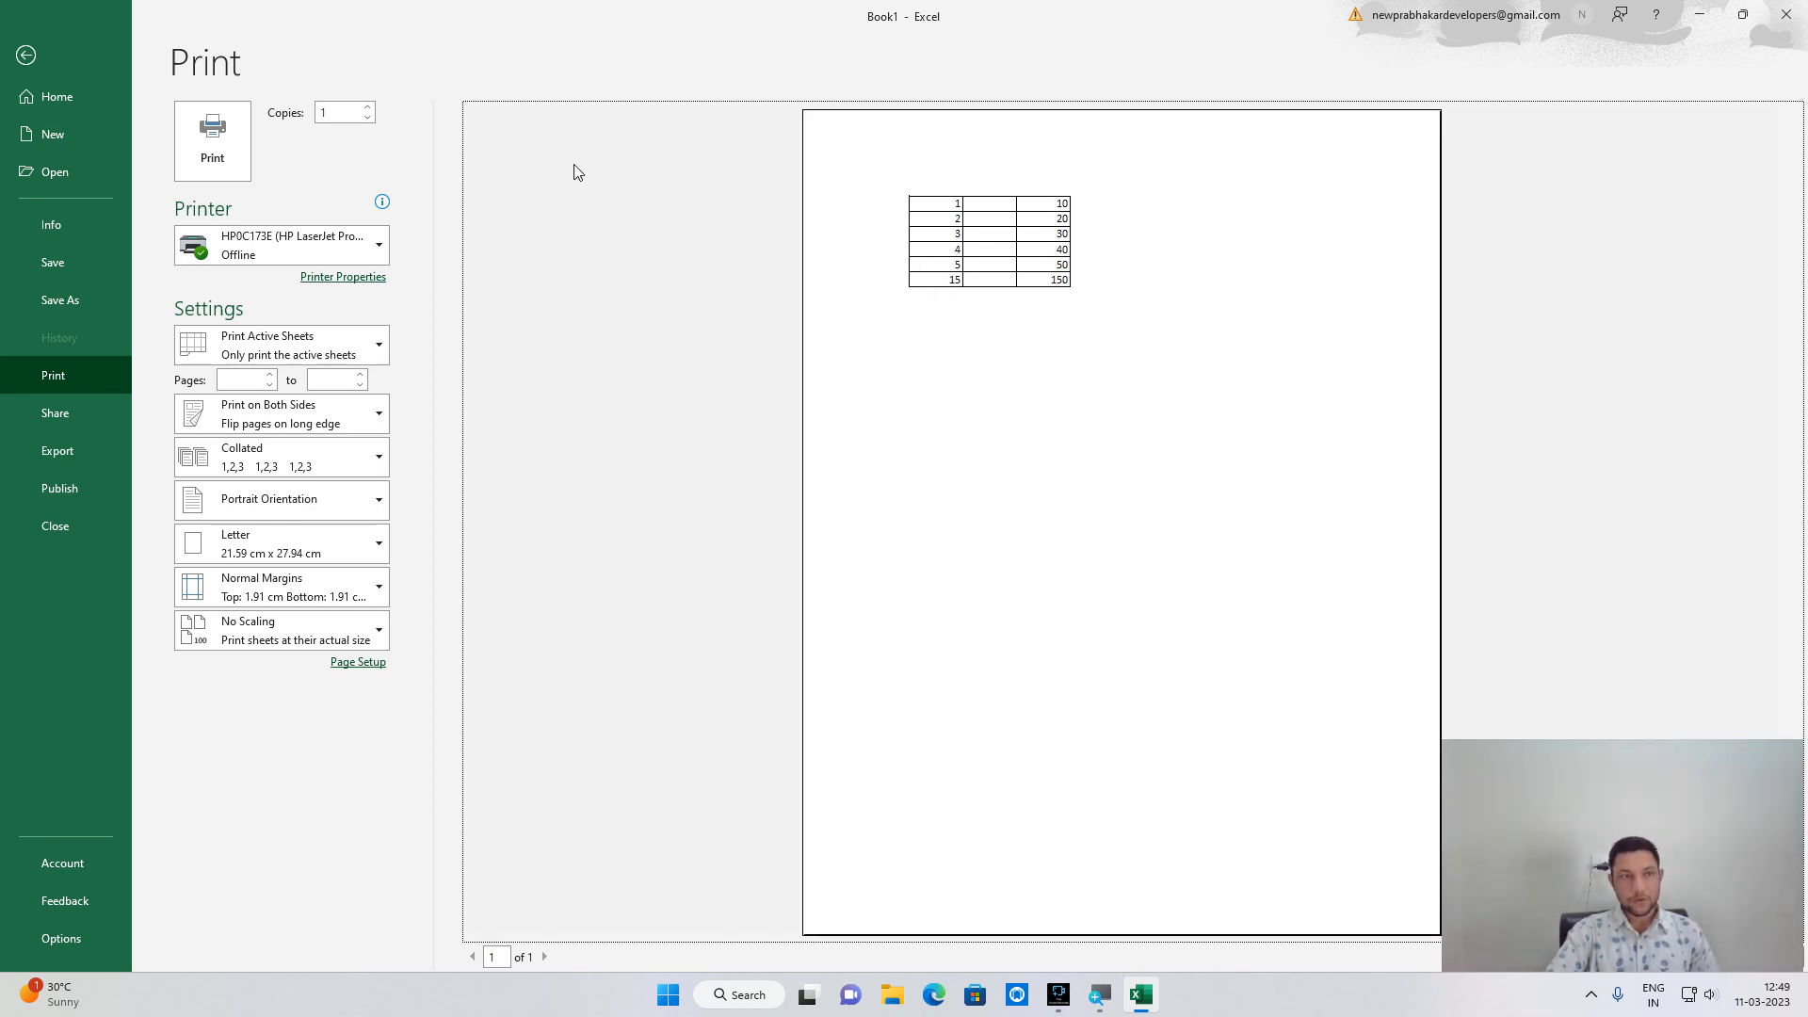
pyautogui.click(26, 55)
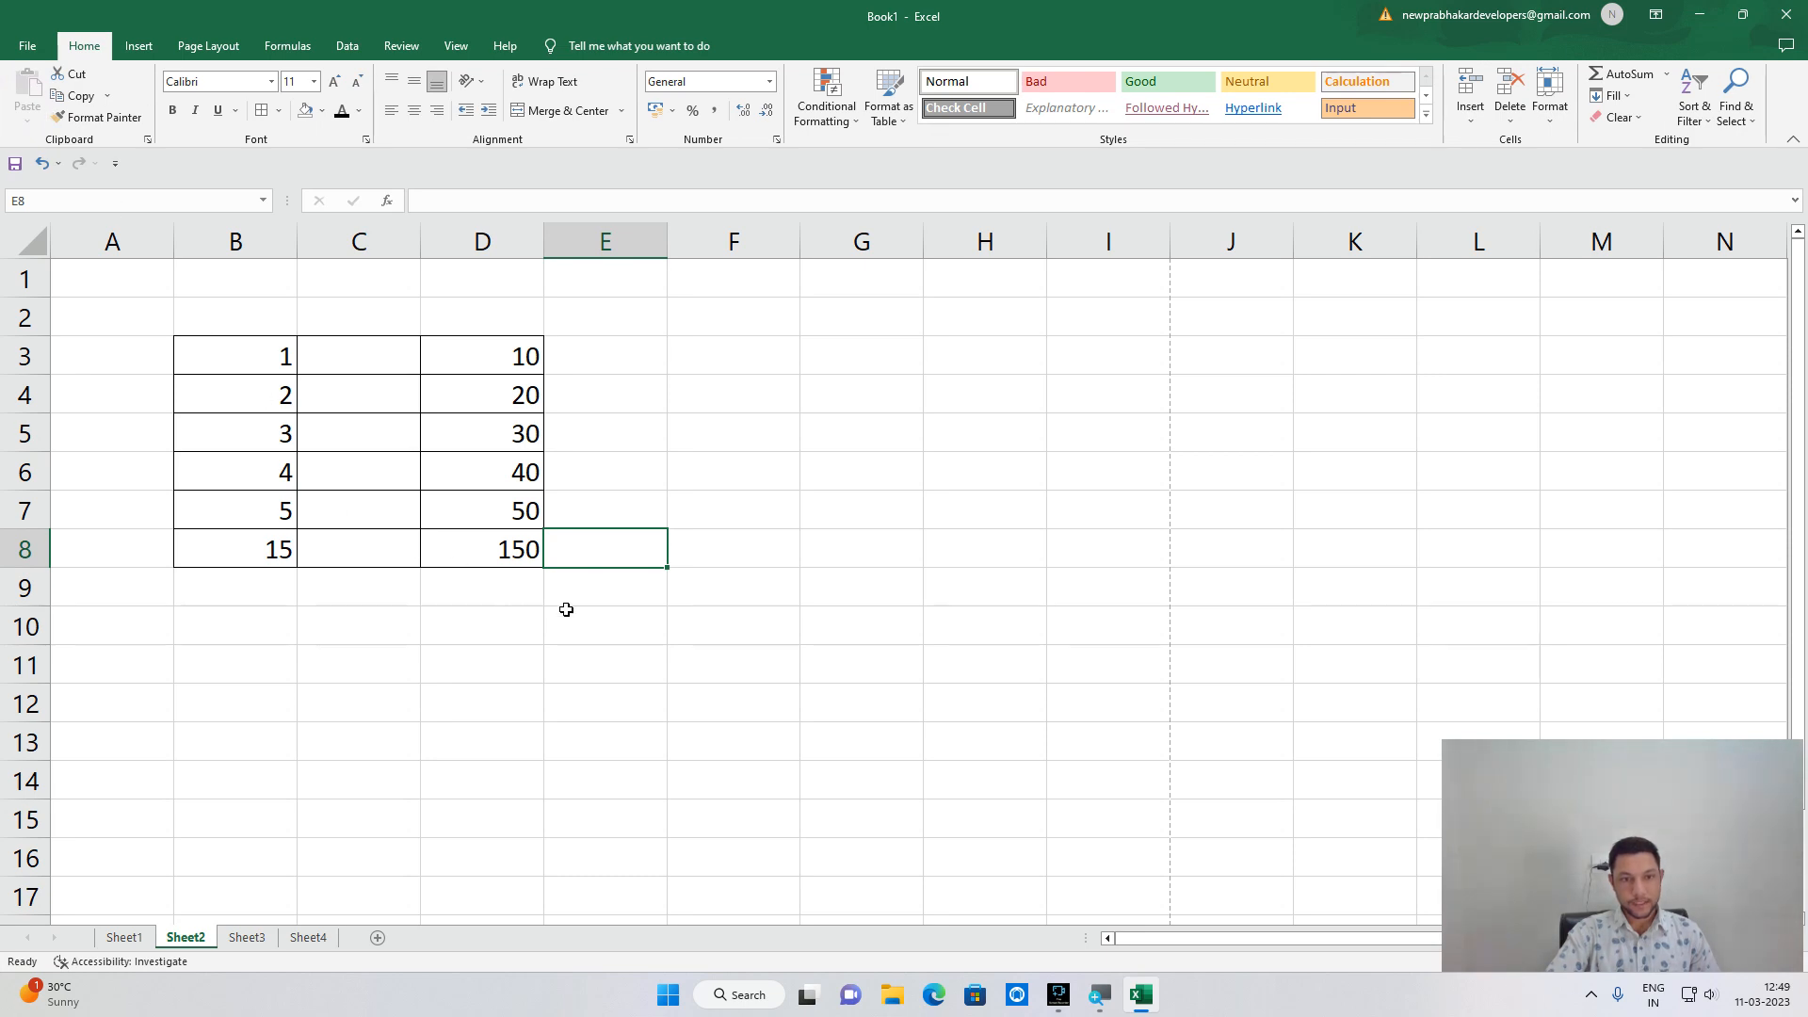
pyautogui.click(698, 636)
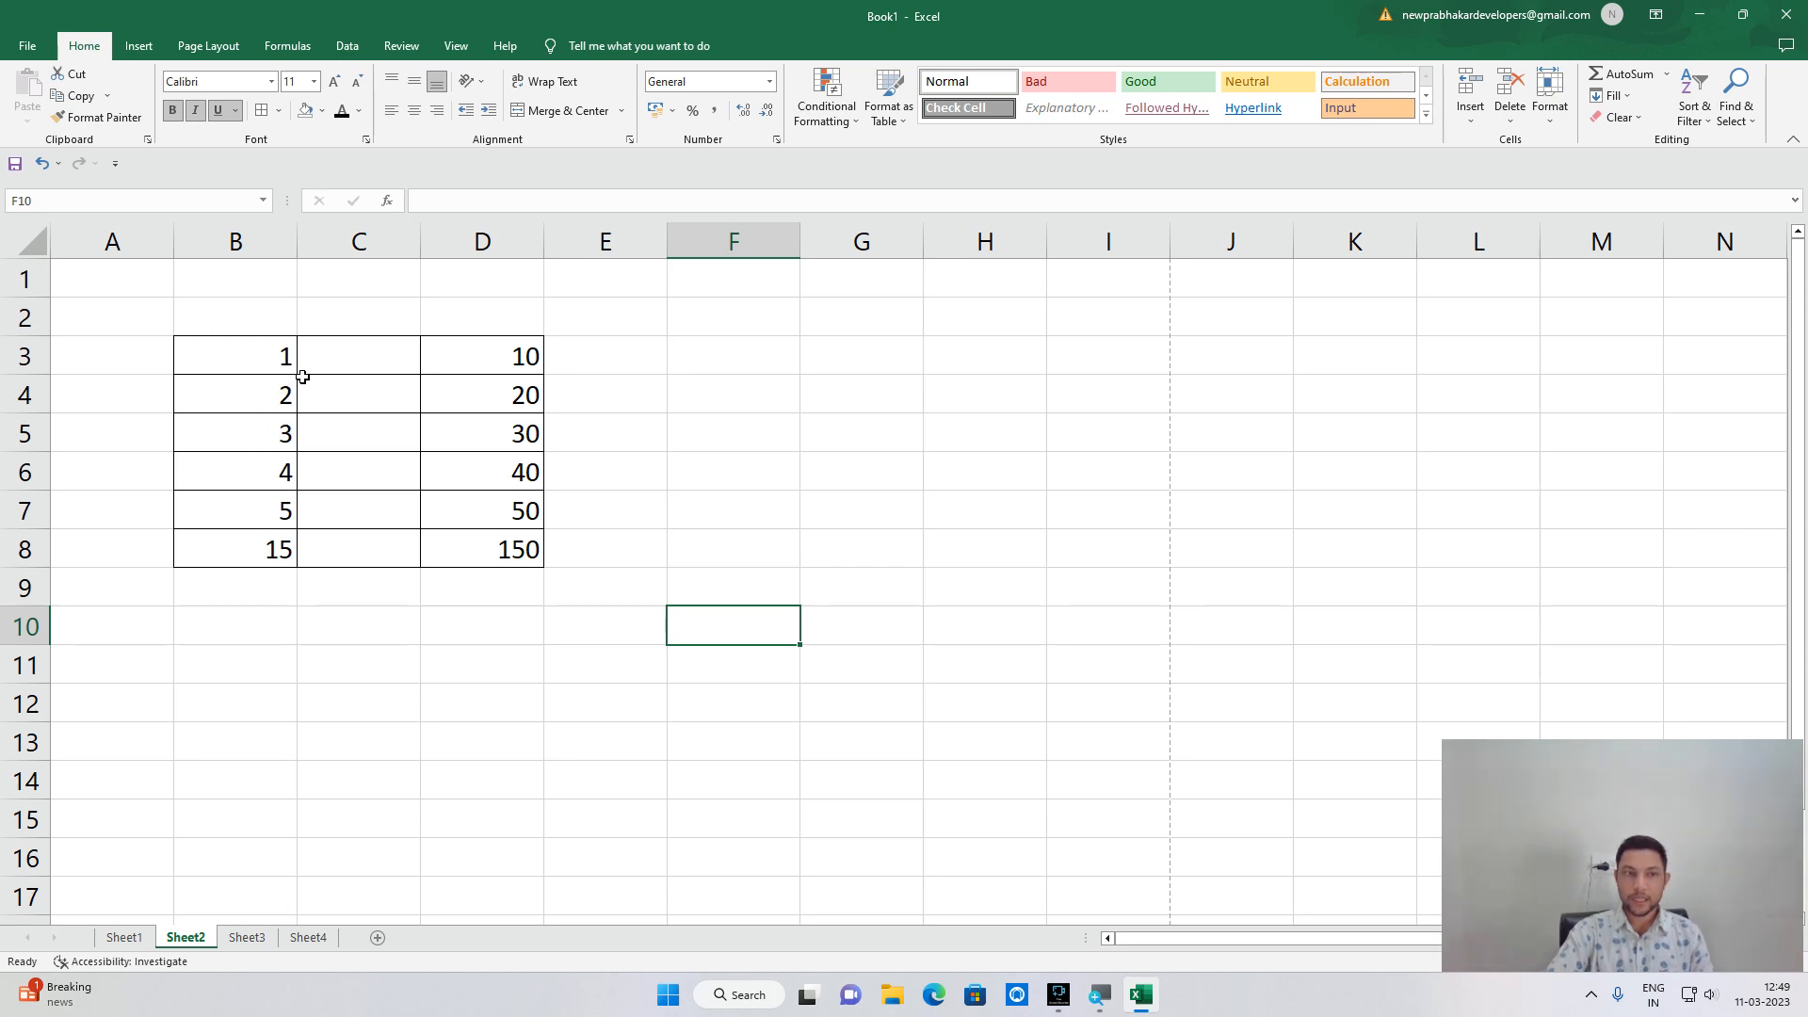
pyautogui.click(261, 360)
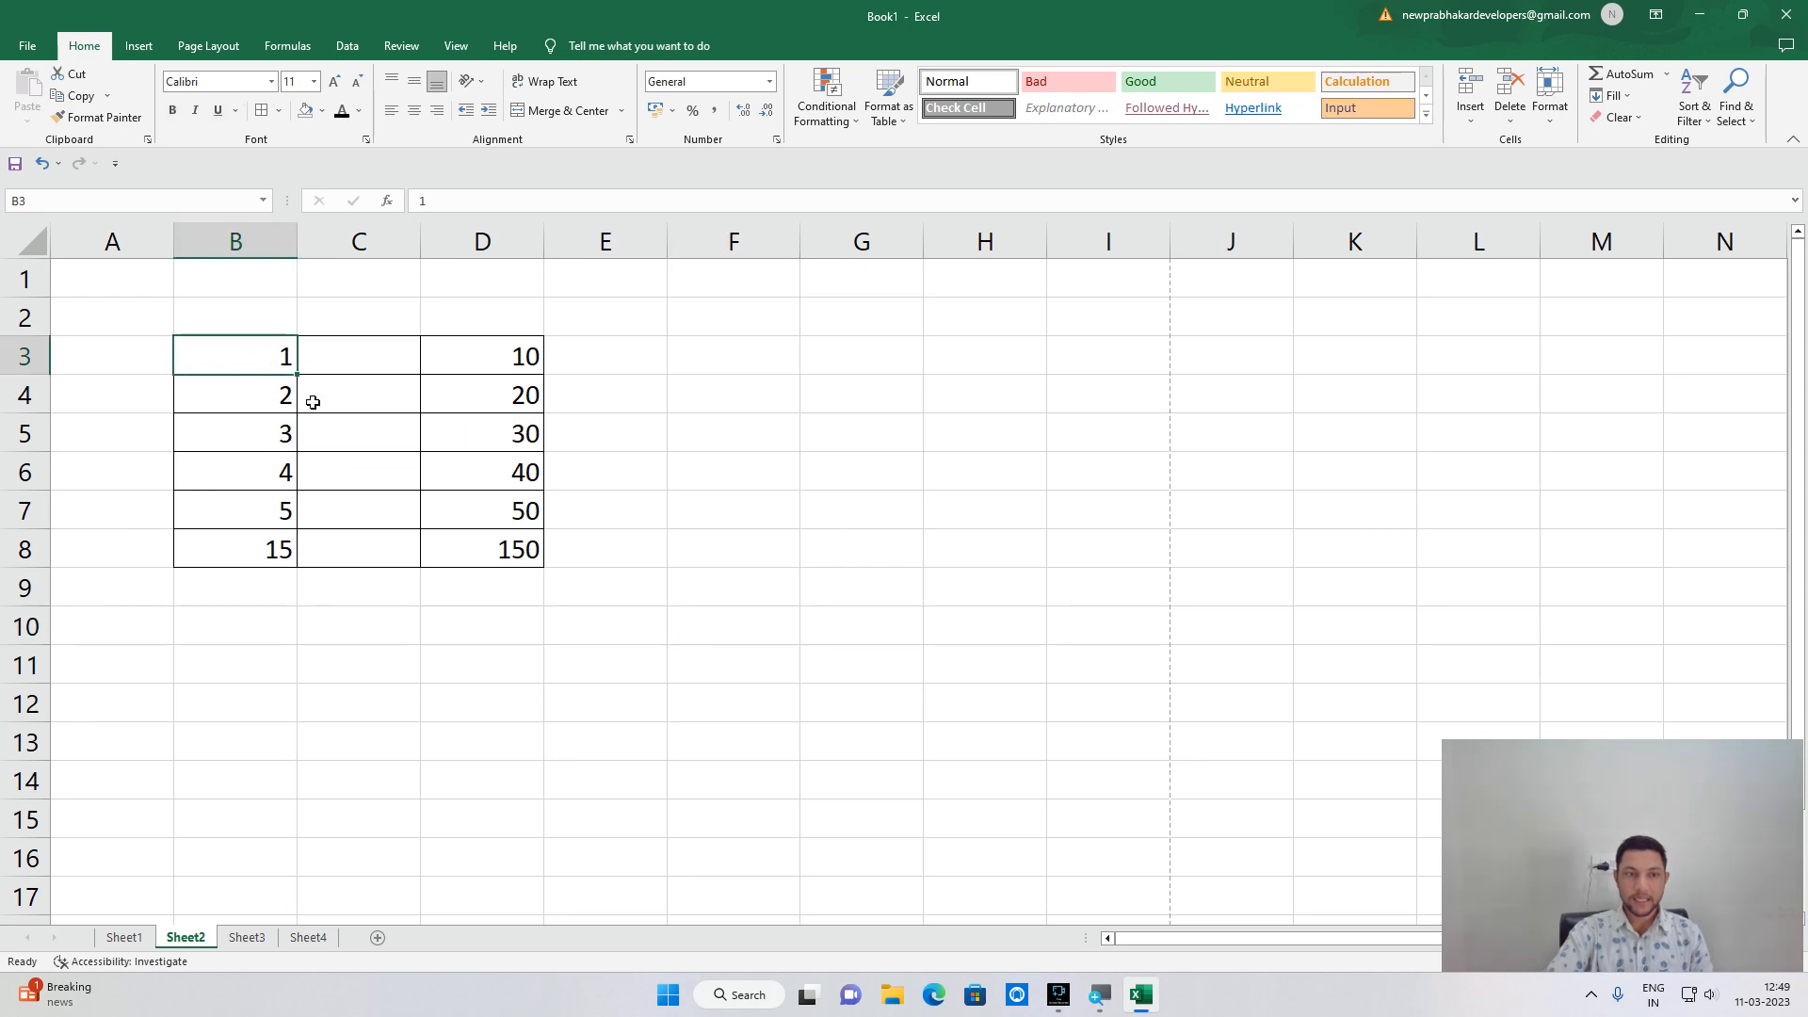
pyautogui.click(279, 110)
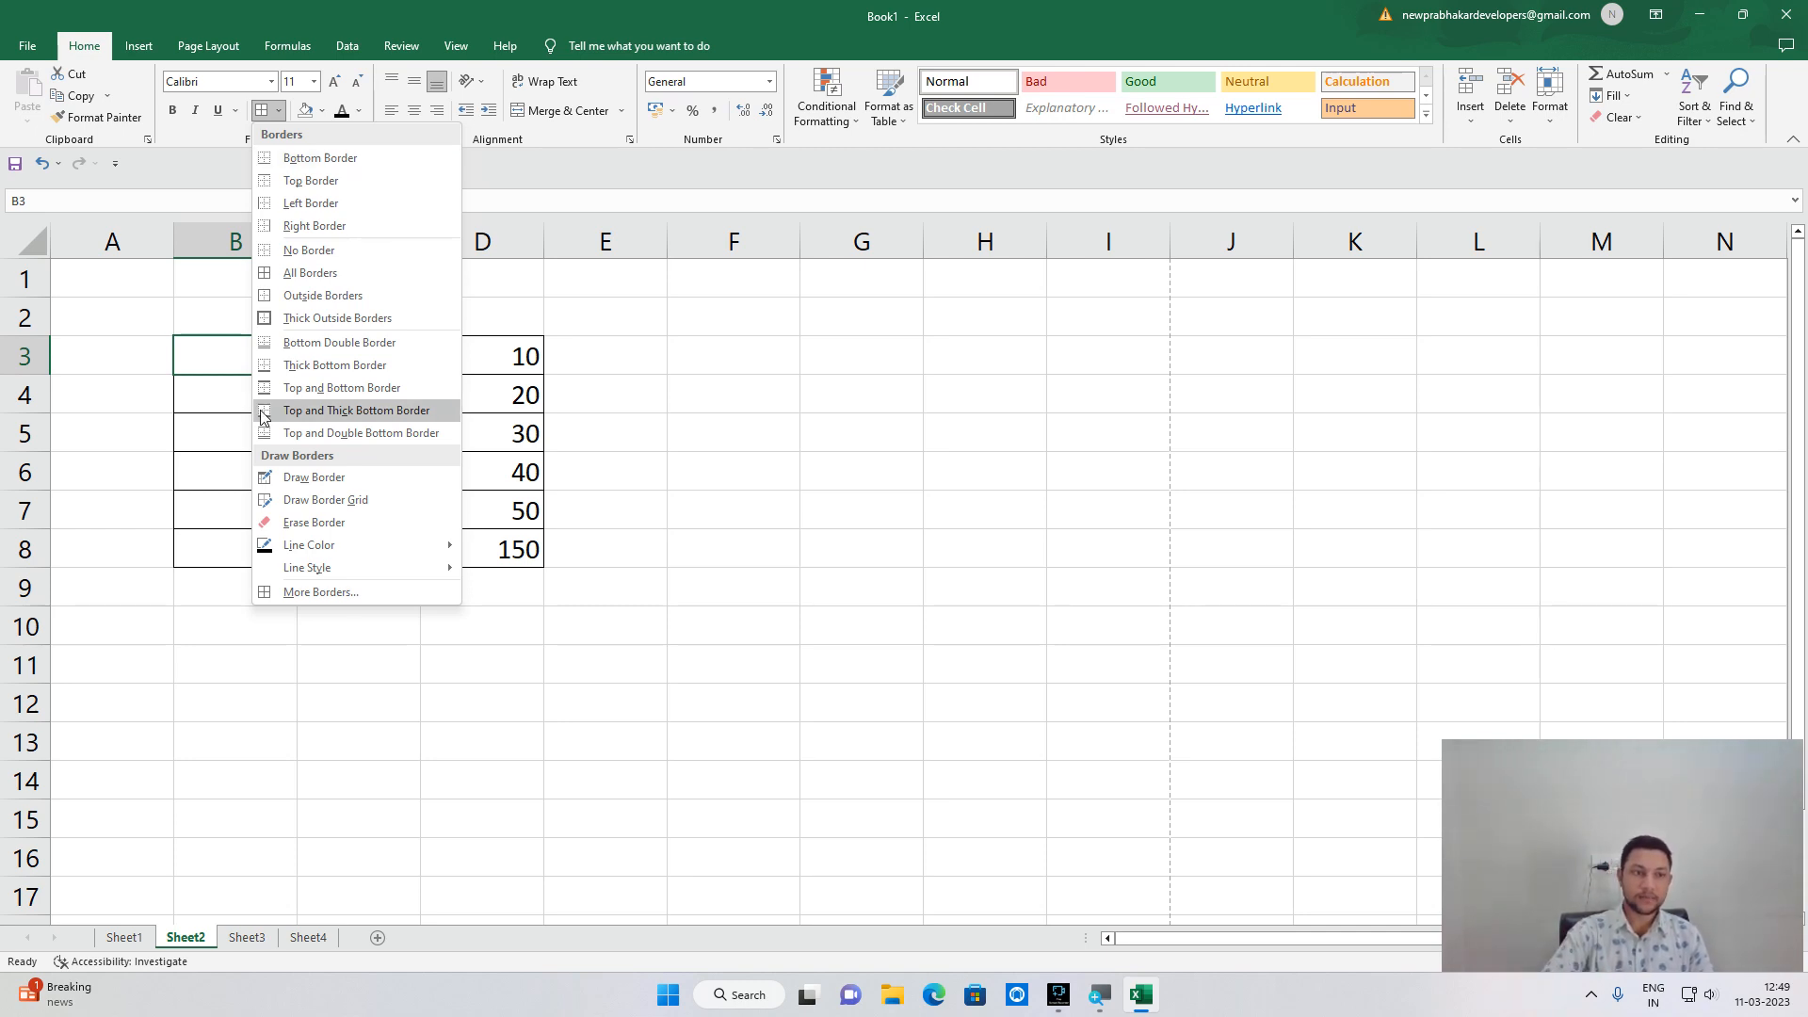
pyautogui.click(373, 160)
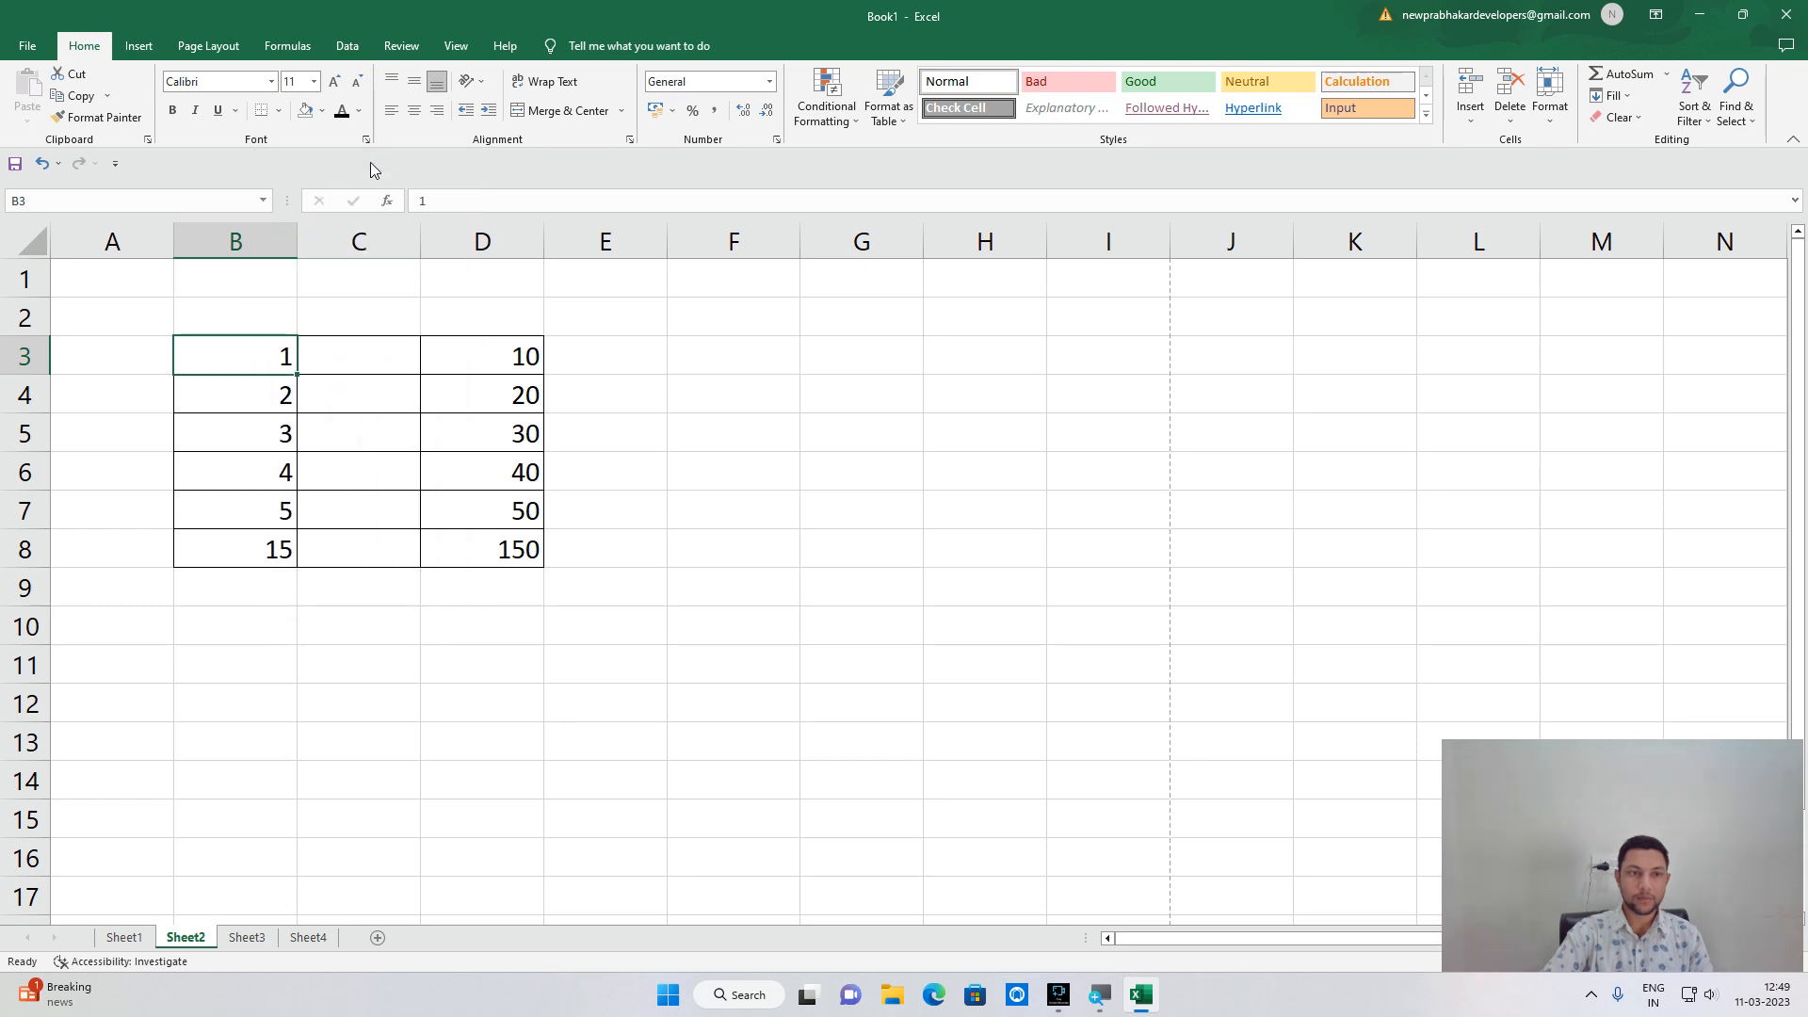
pyautogui.click(231, 442)
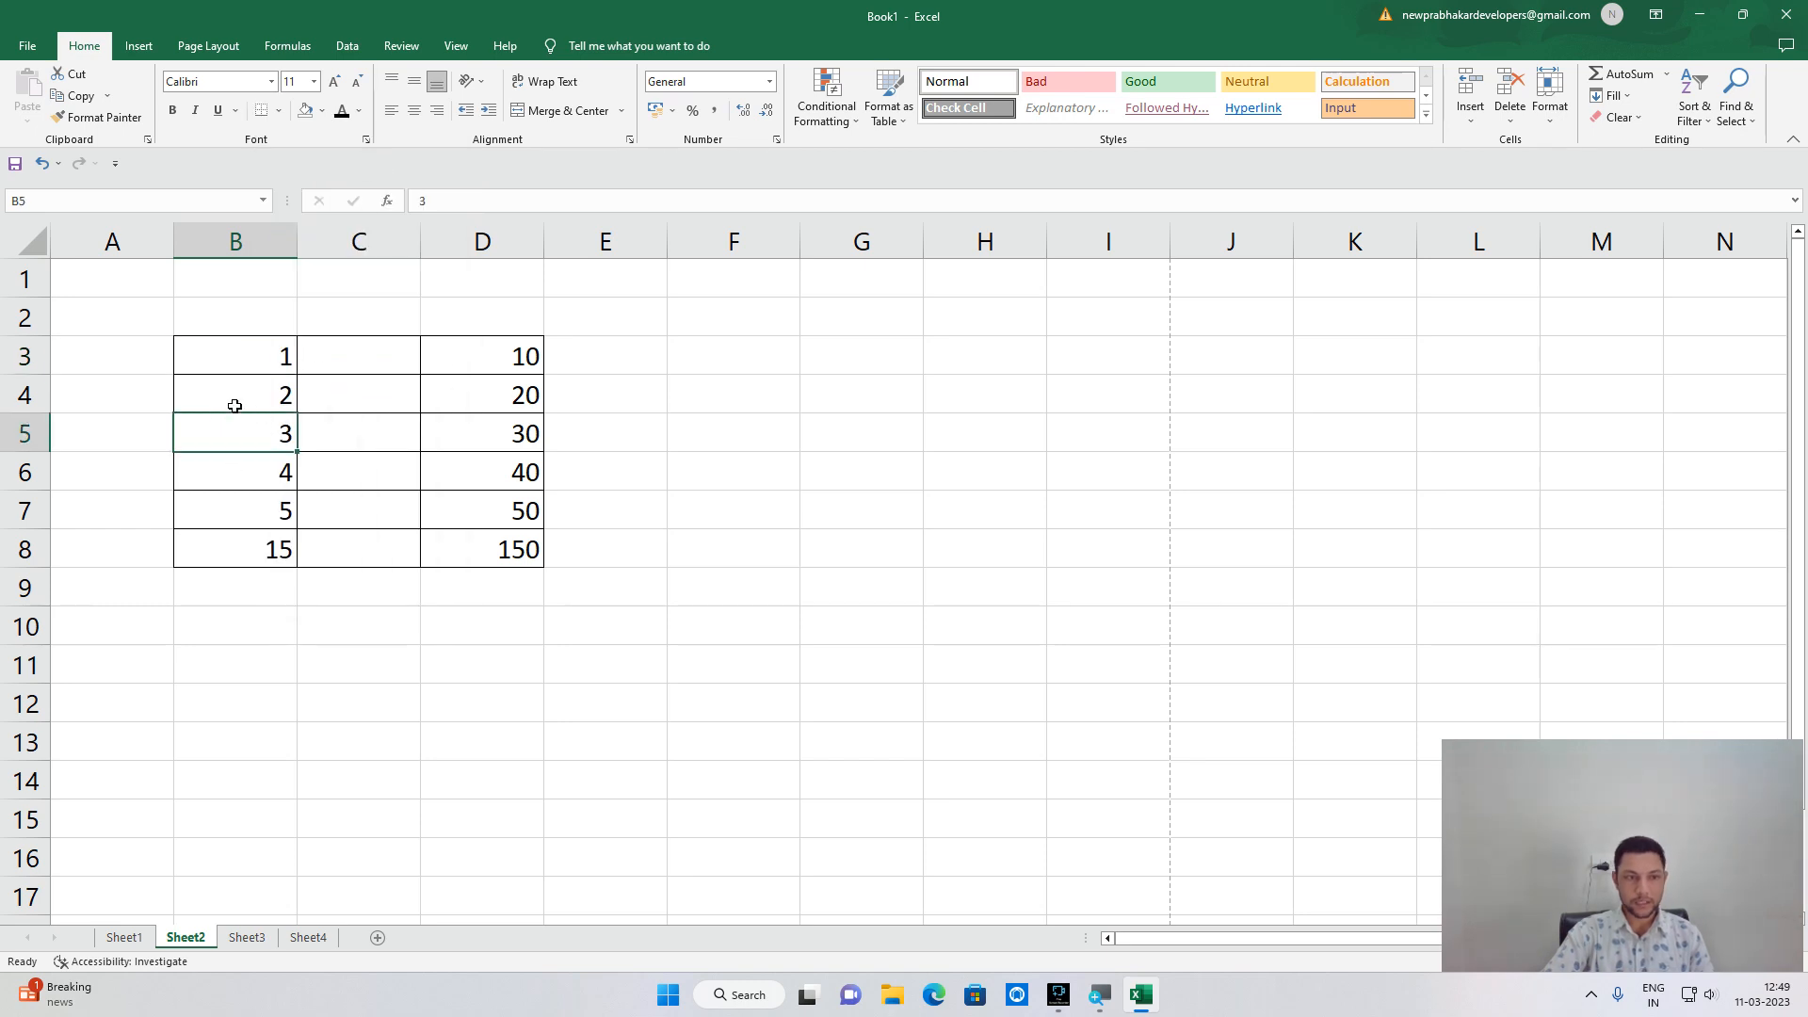
pyautogui.click(235, 367)
pyautogui.click(279, 126)
pyautogui.click(343, 384)
pyautogui.click(251, 389)
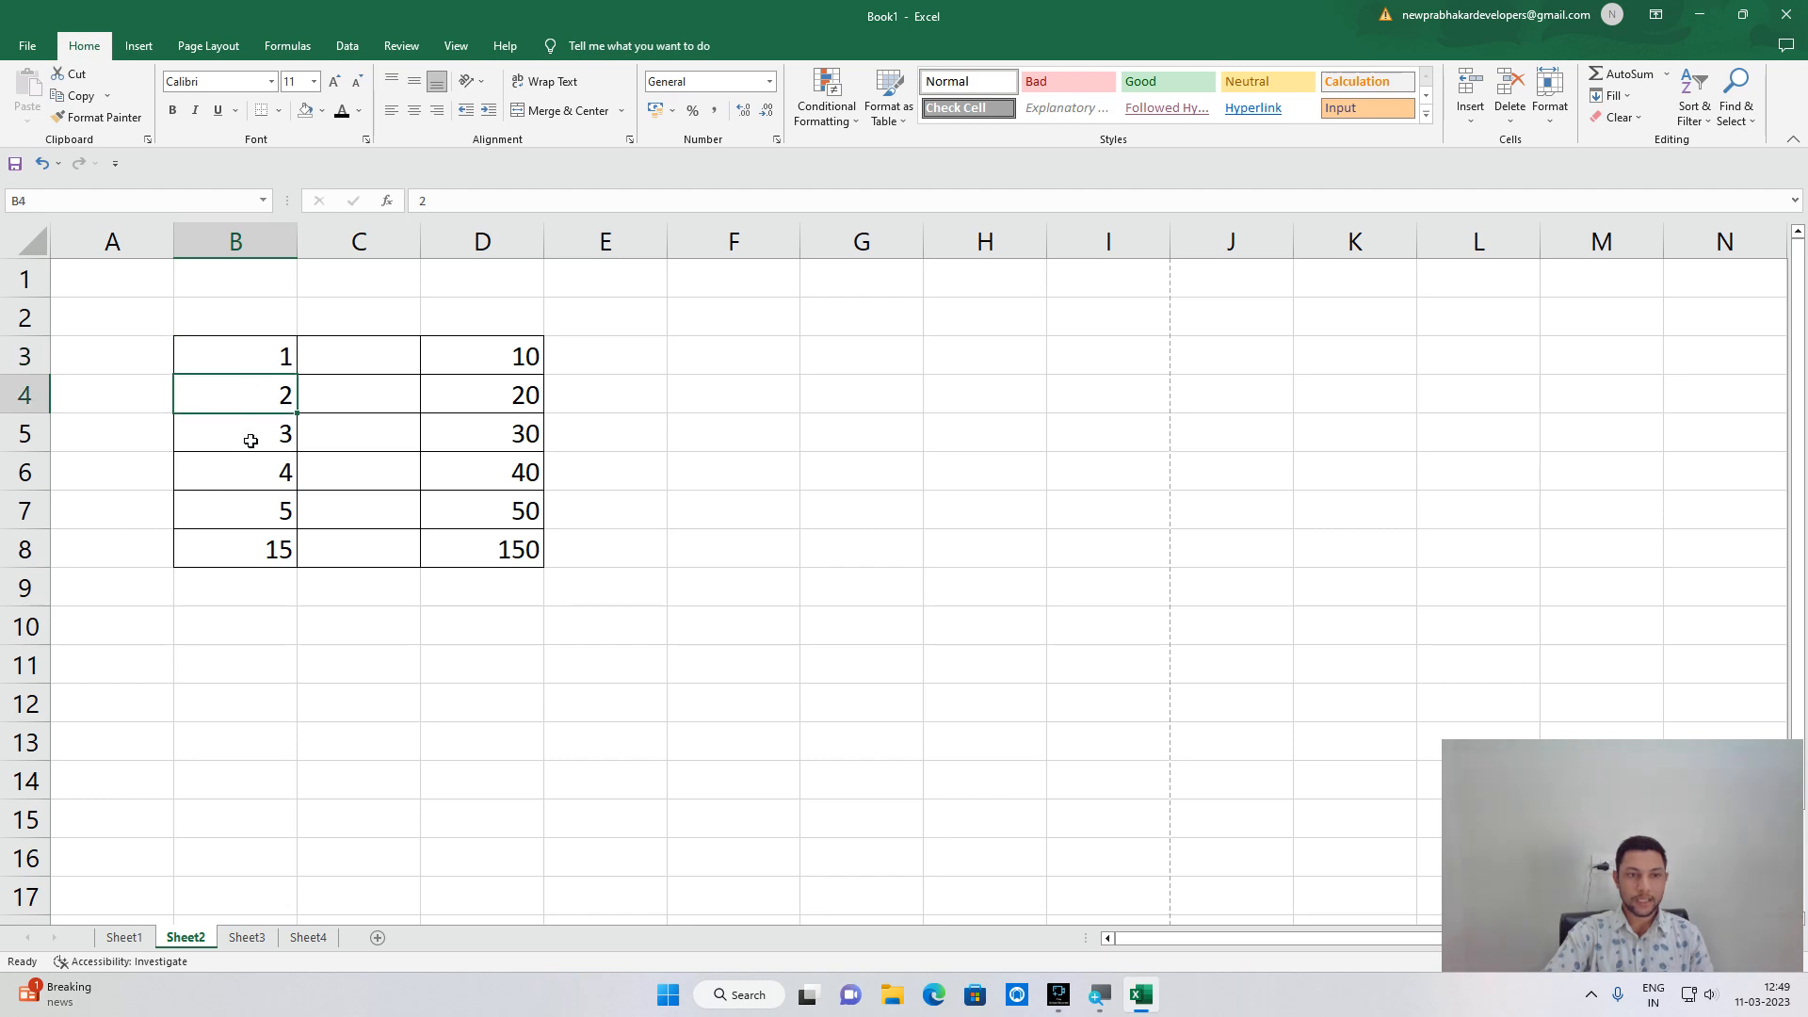
pyautogui.click(391, 469)
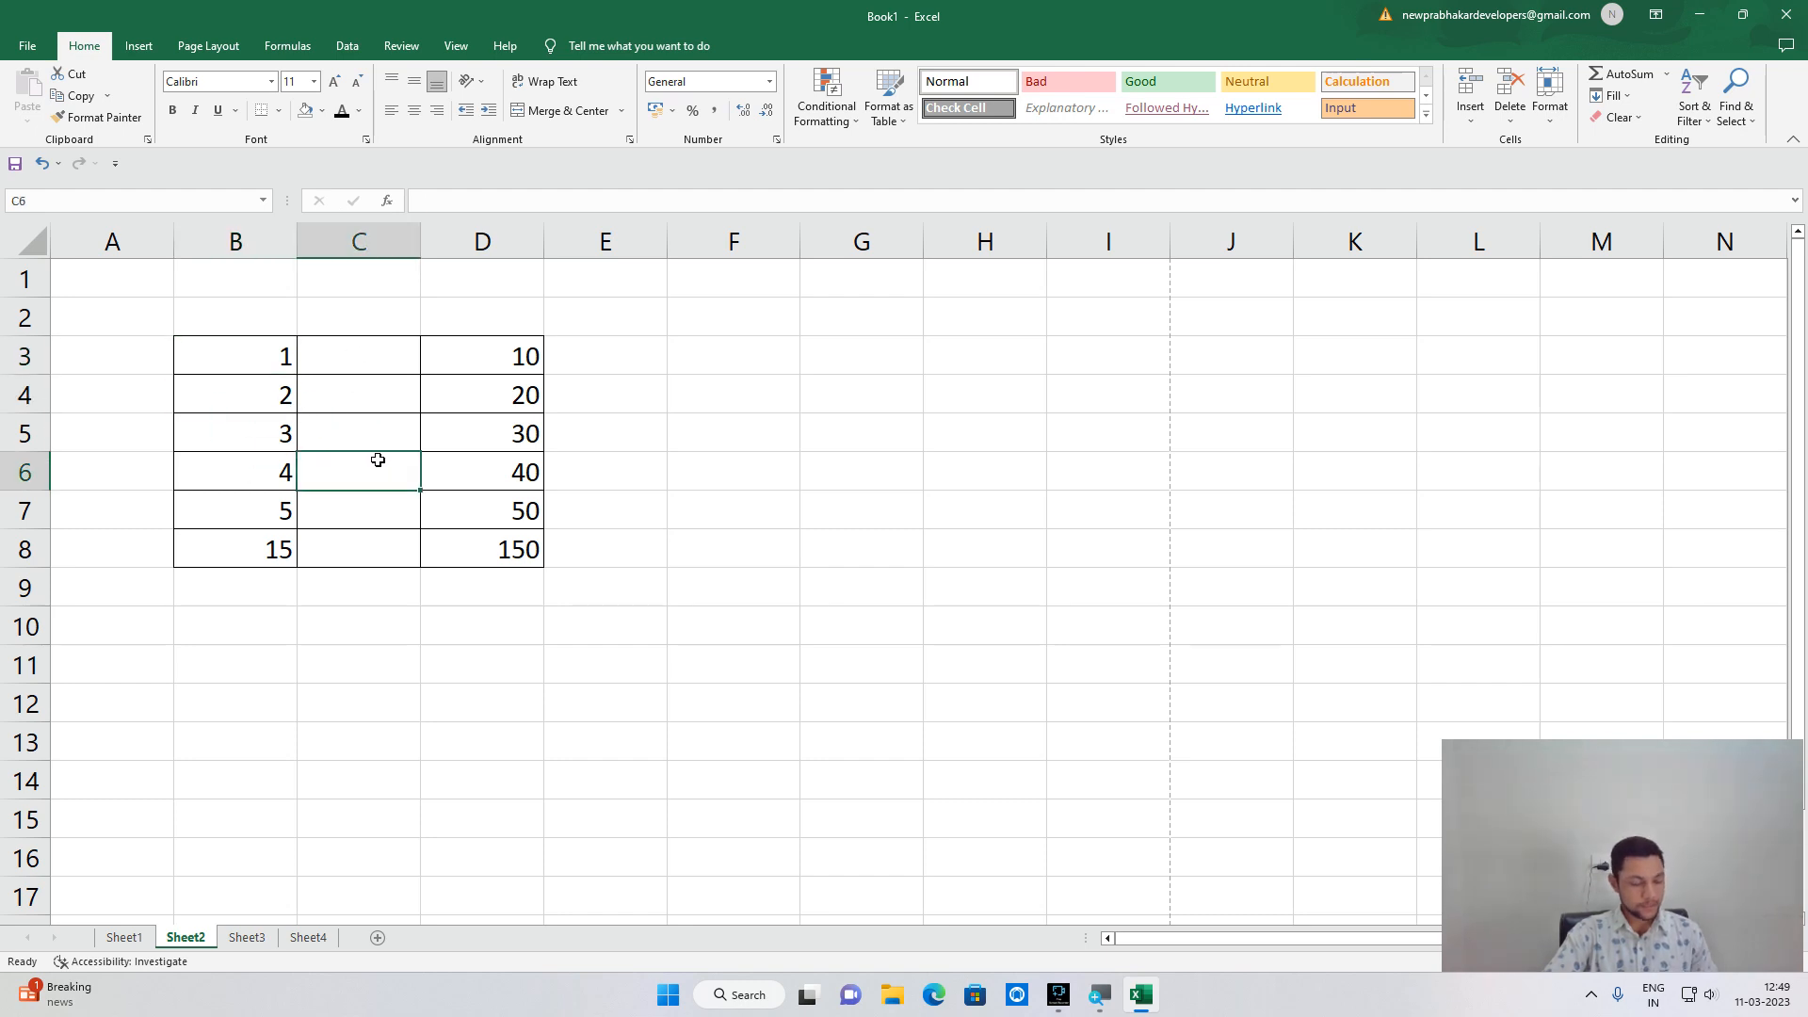
pyautogui.click(28, 46)
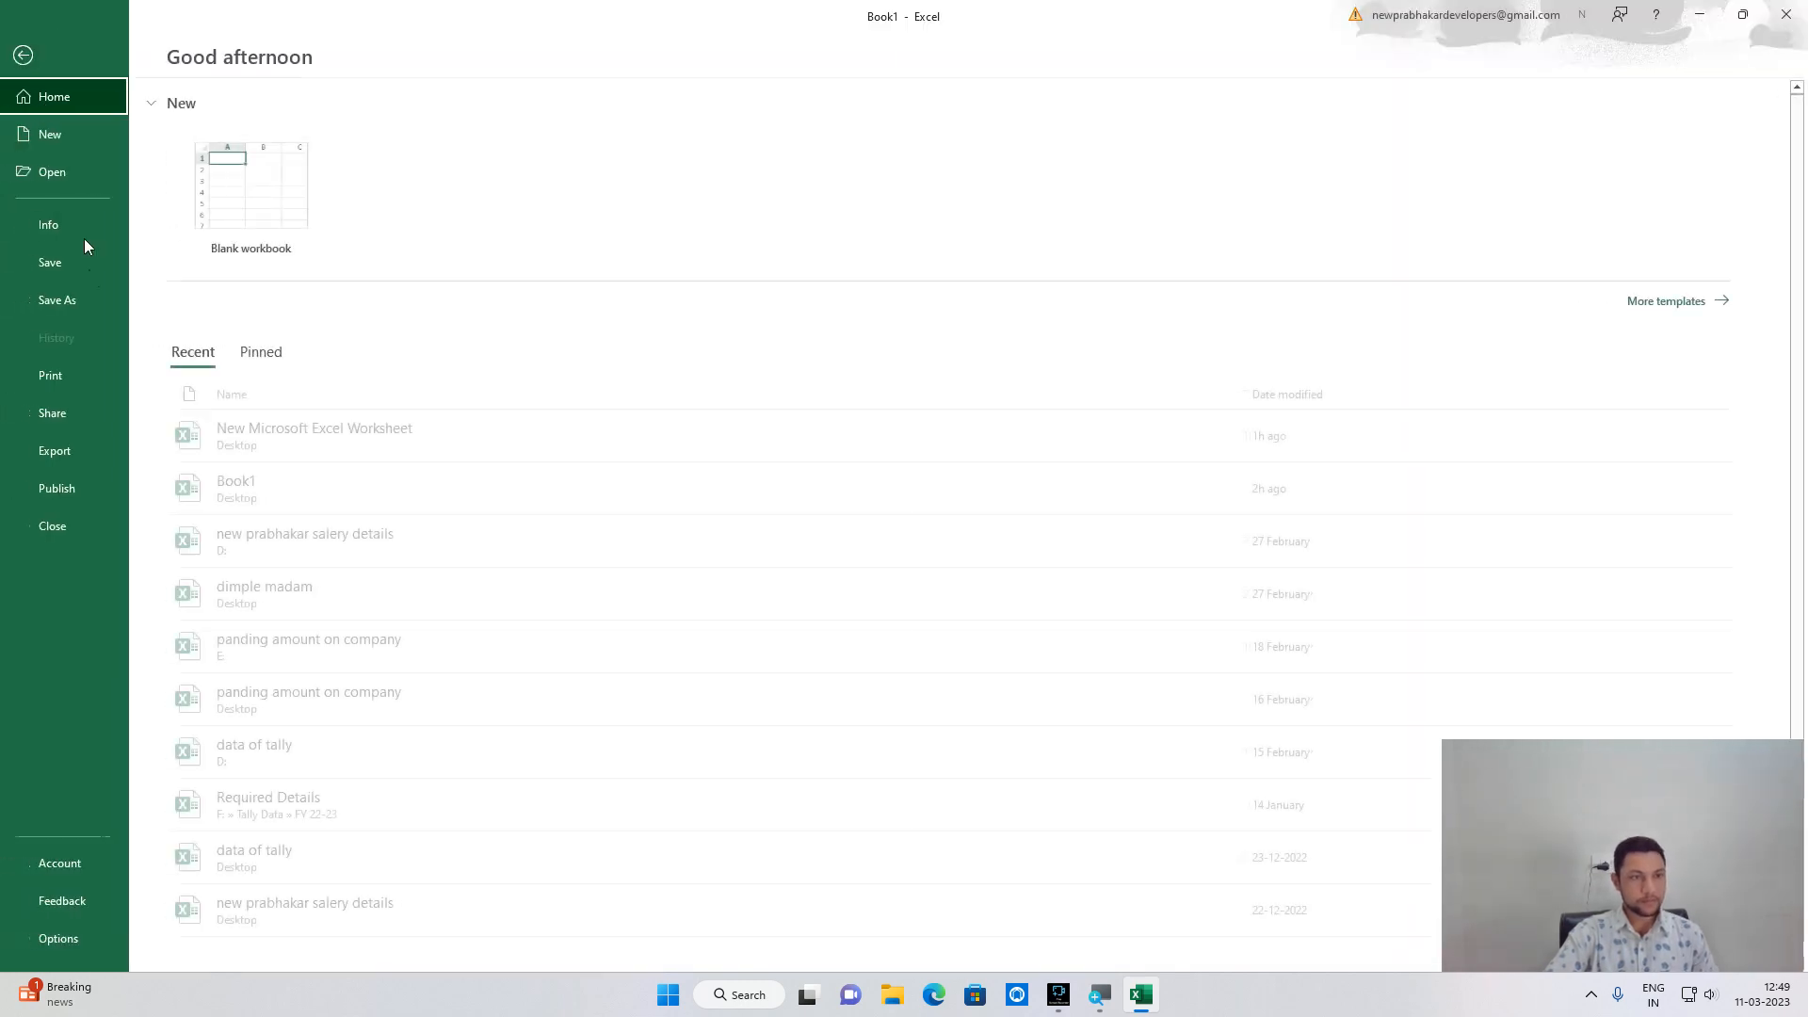
pyautogui.click(79, 383)
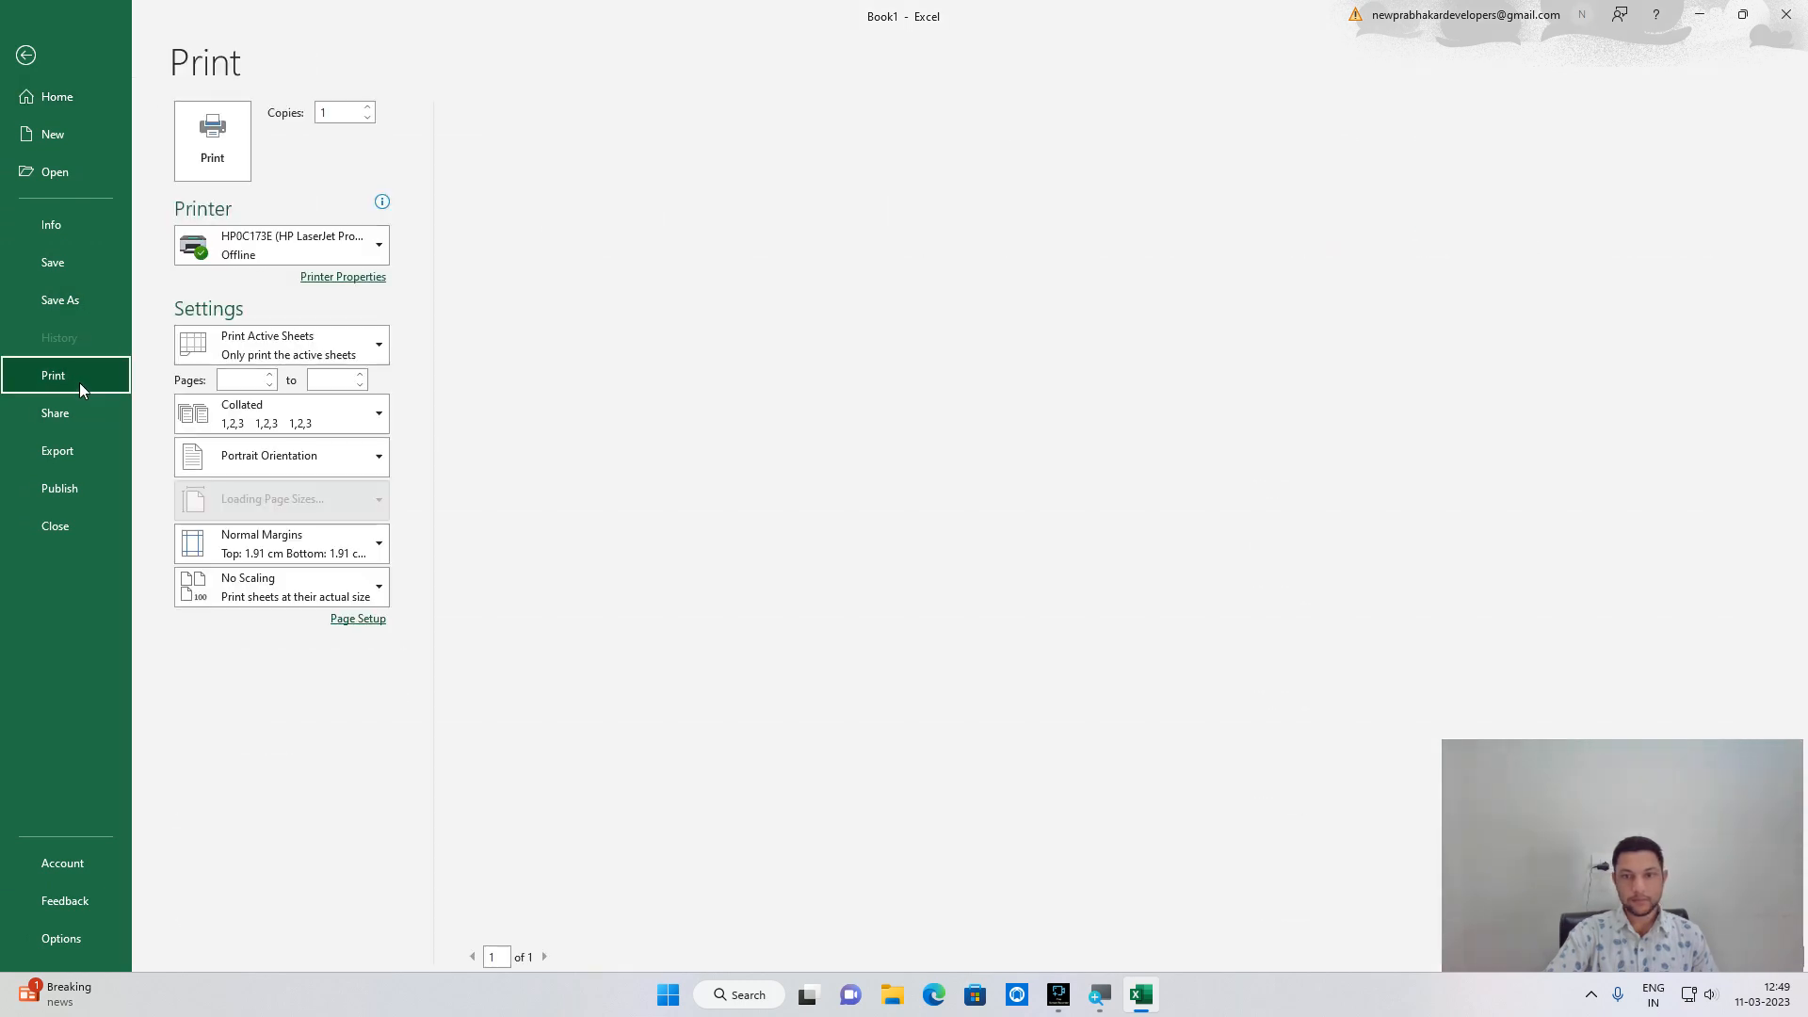
pyautogui.press('Escape')
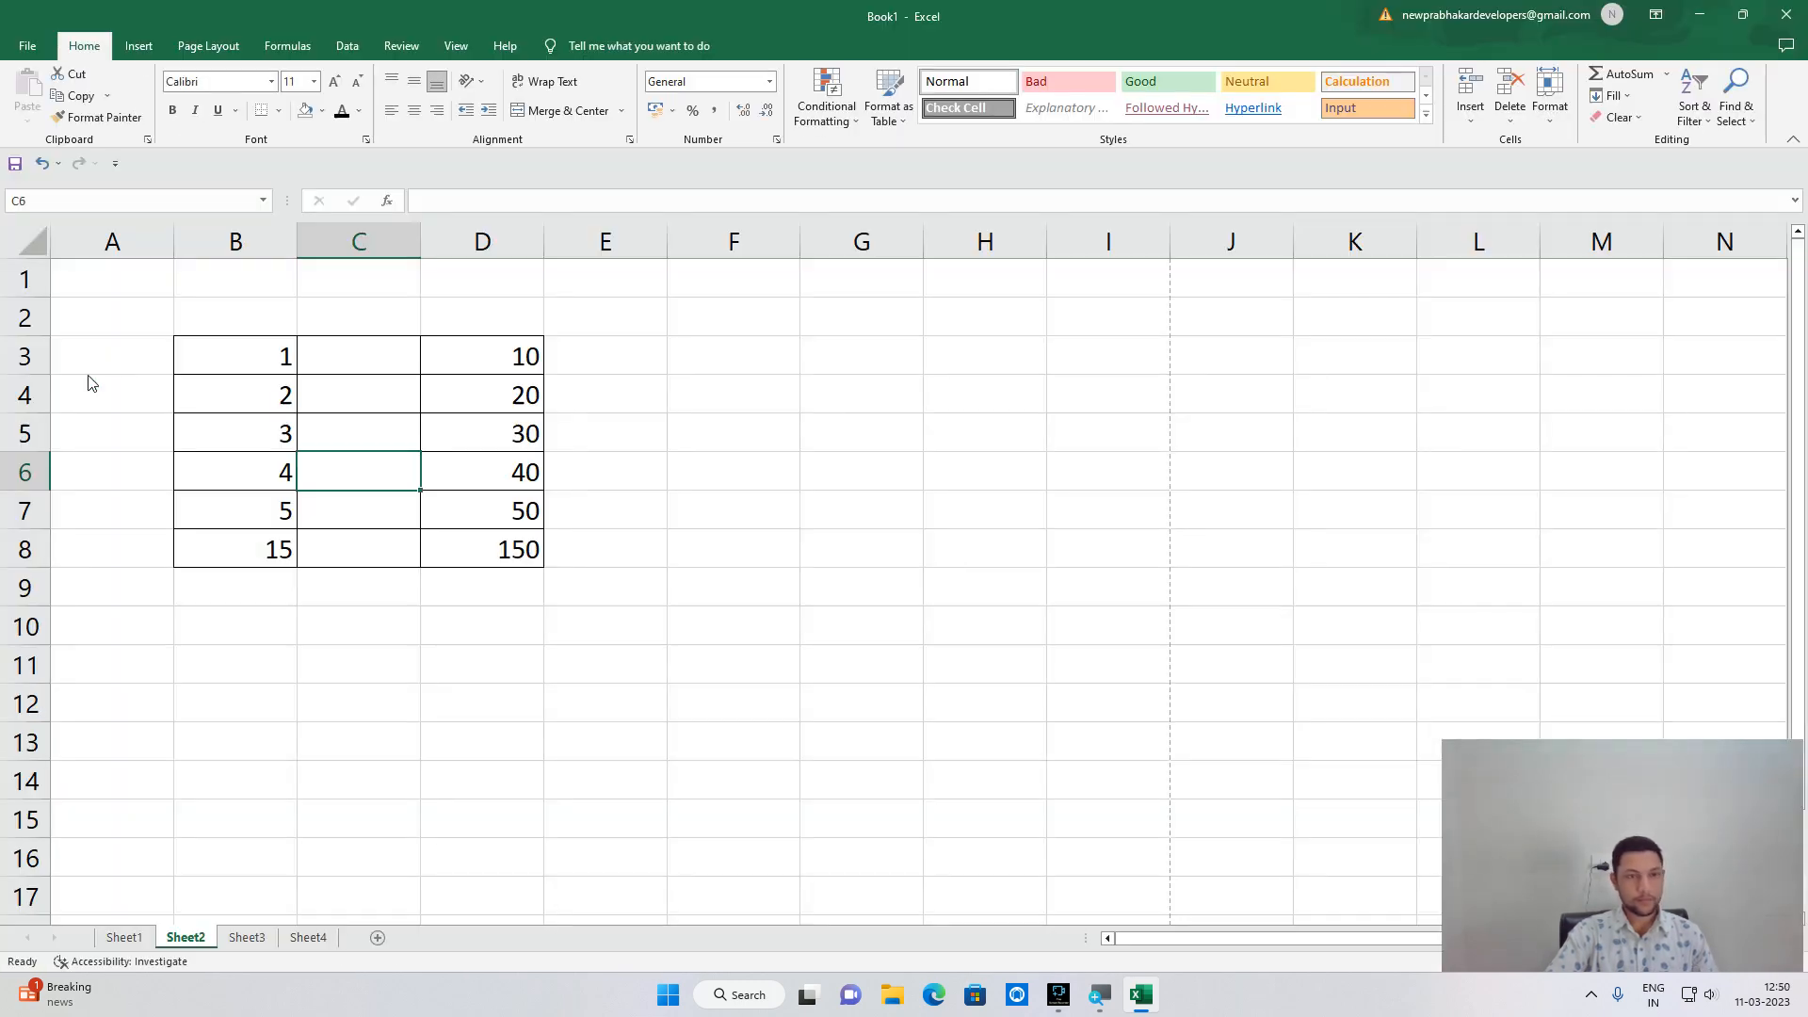
pyautogui.moveTo(182, 347); pyautogui.dragTo(202, 476)
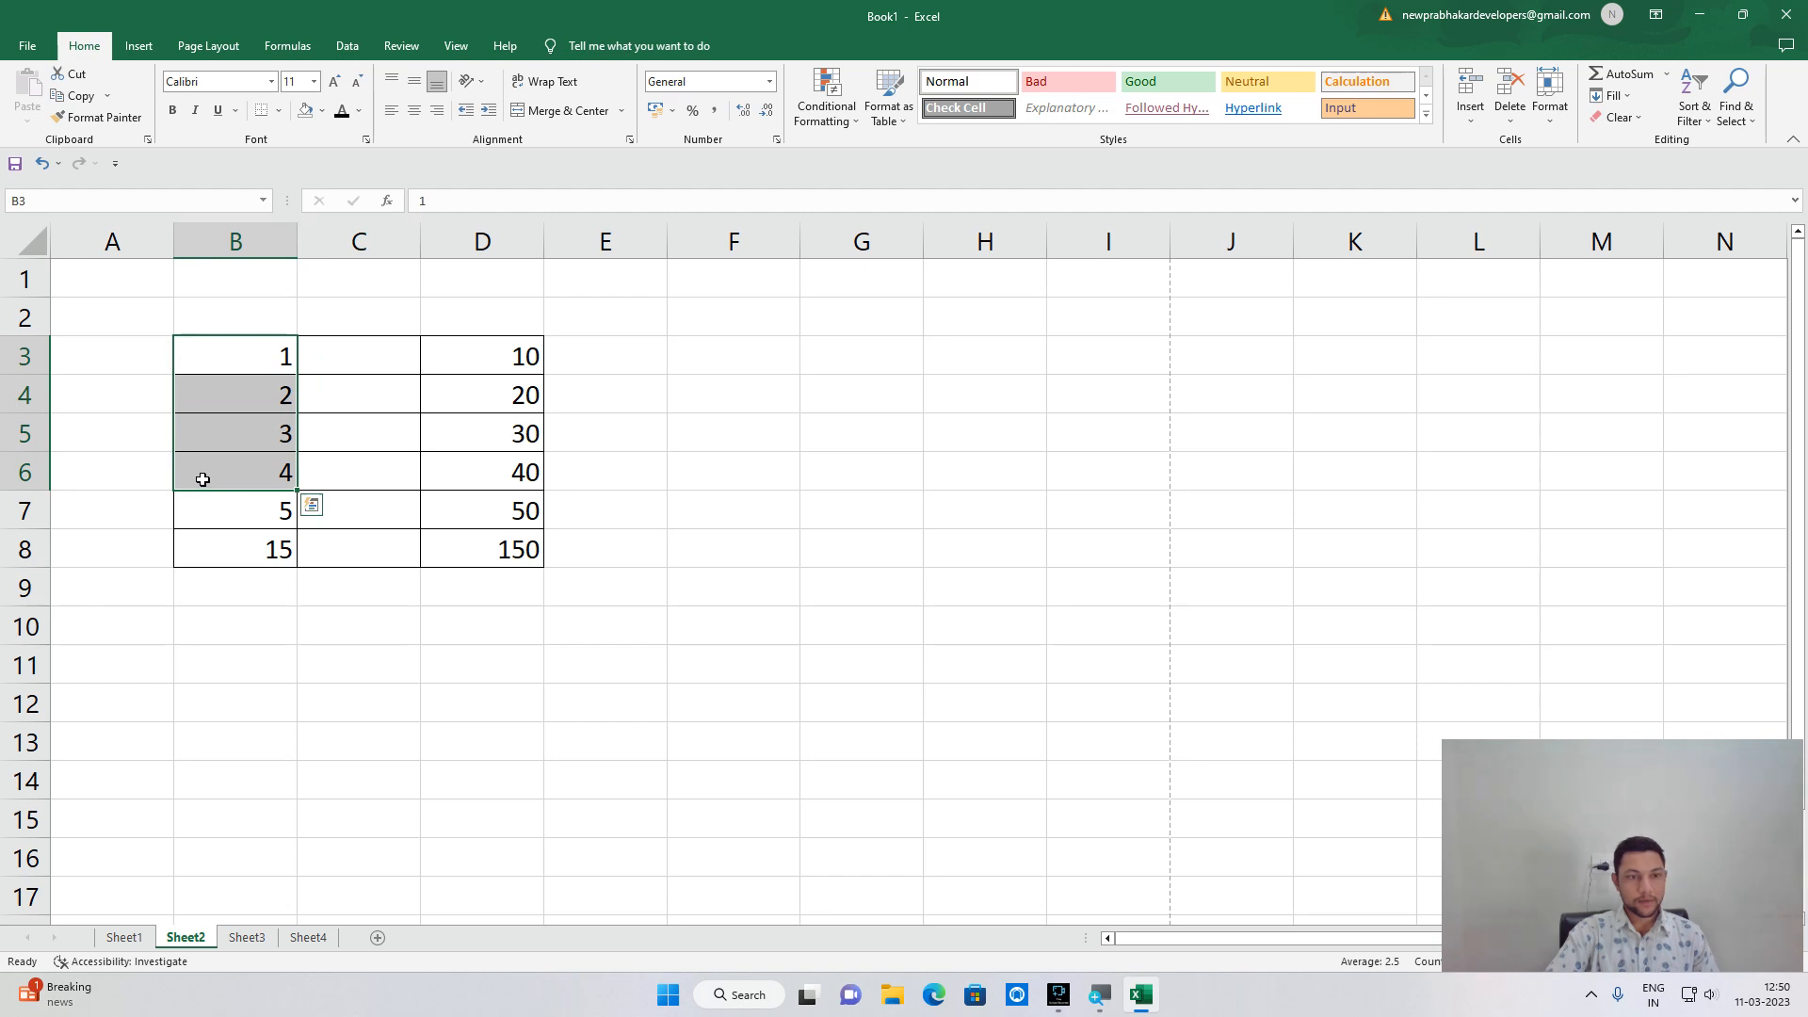
# Enter 'sonu' in cell H4.
pyautogui.click(932, 393)
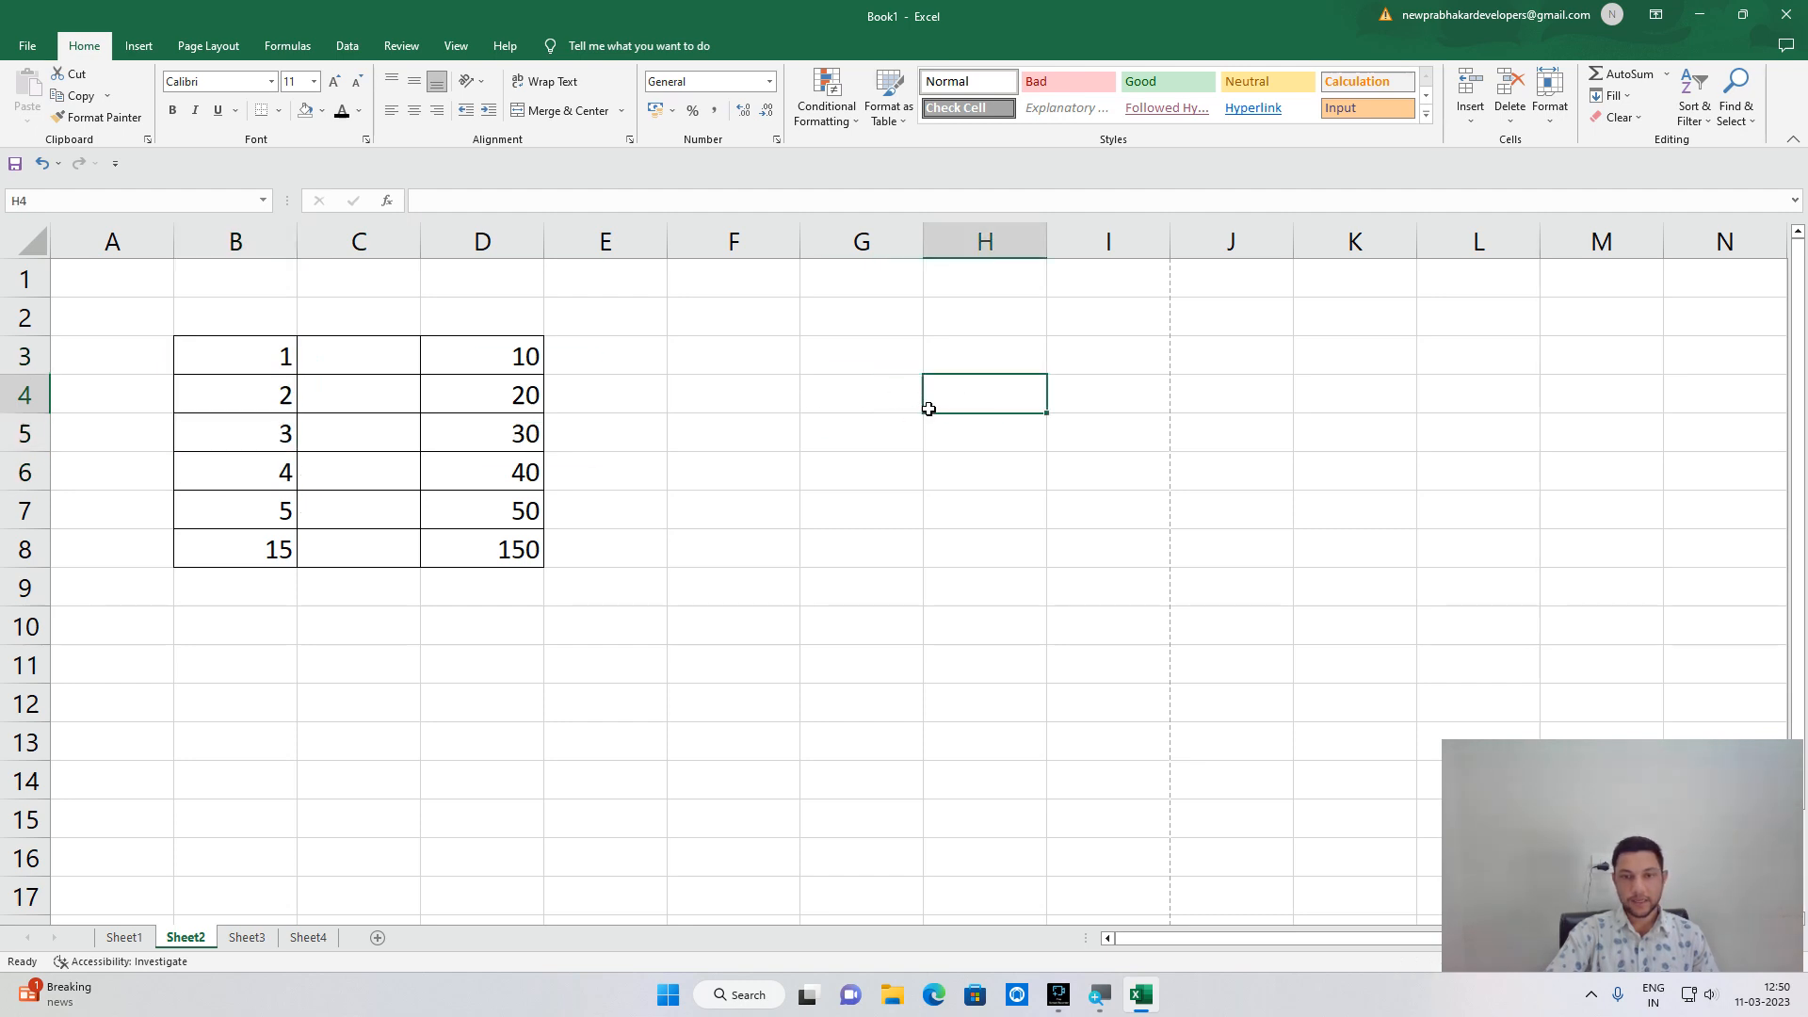
pyautogui.write('sonu')
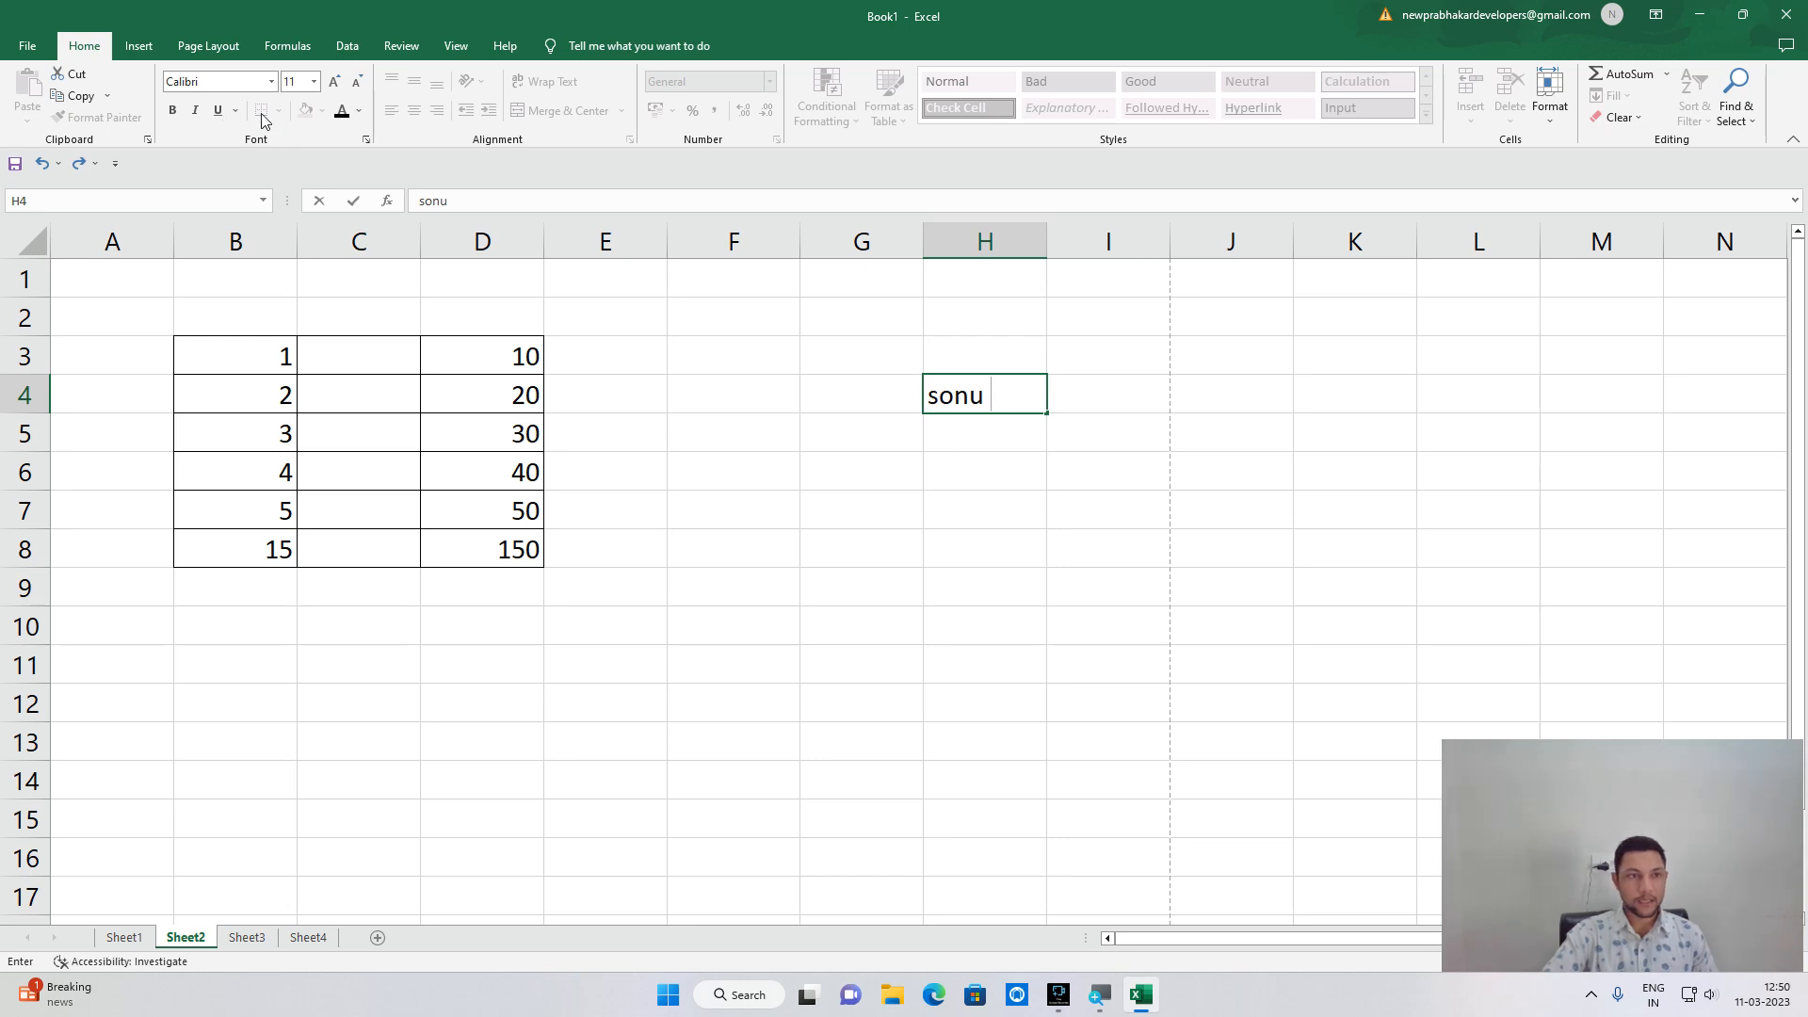
pyautogui.click(1081, 589)
# Add a bottom border under H4 and check it in the print preview.
pyautogui.click(979, 397)
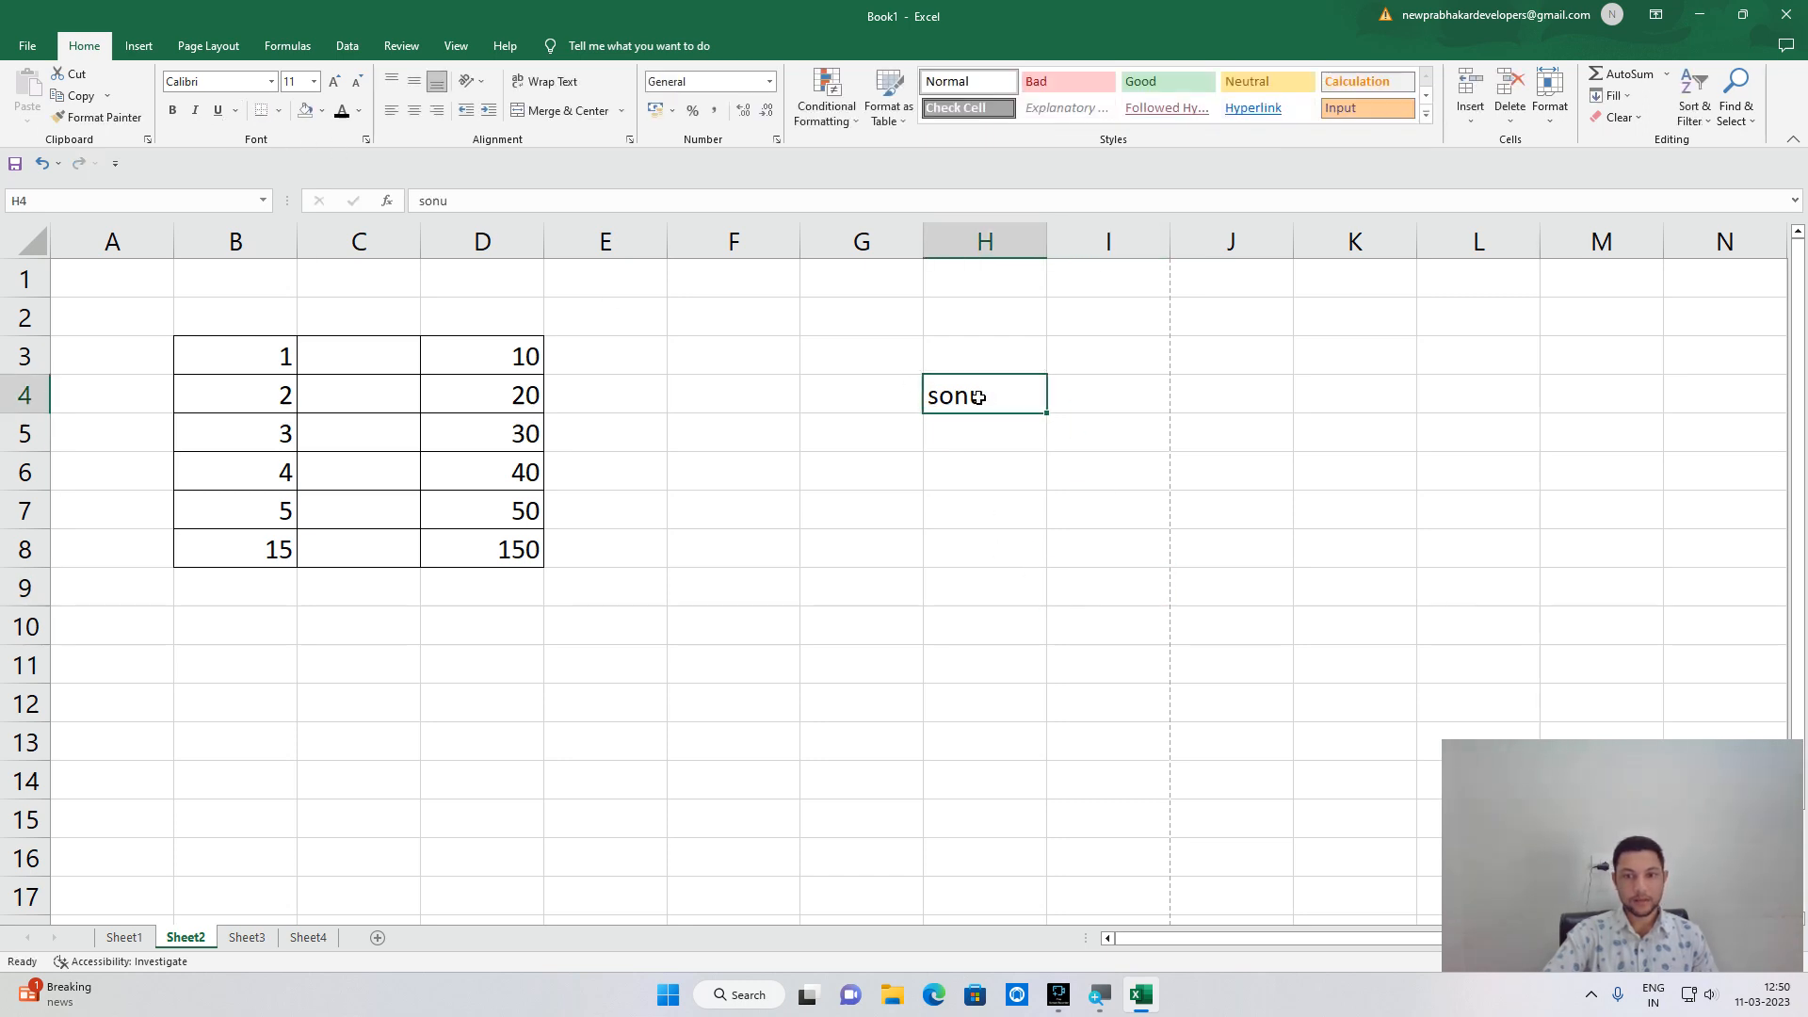
pyautogui.click(278, 110)
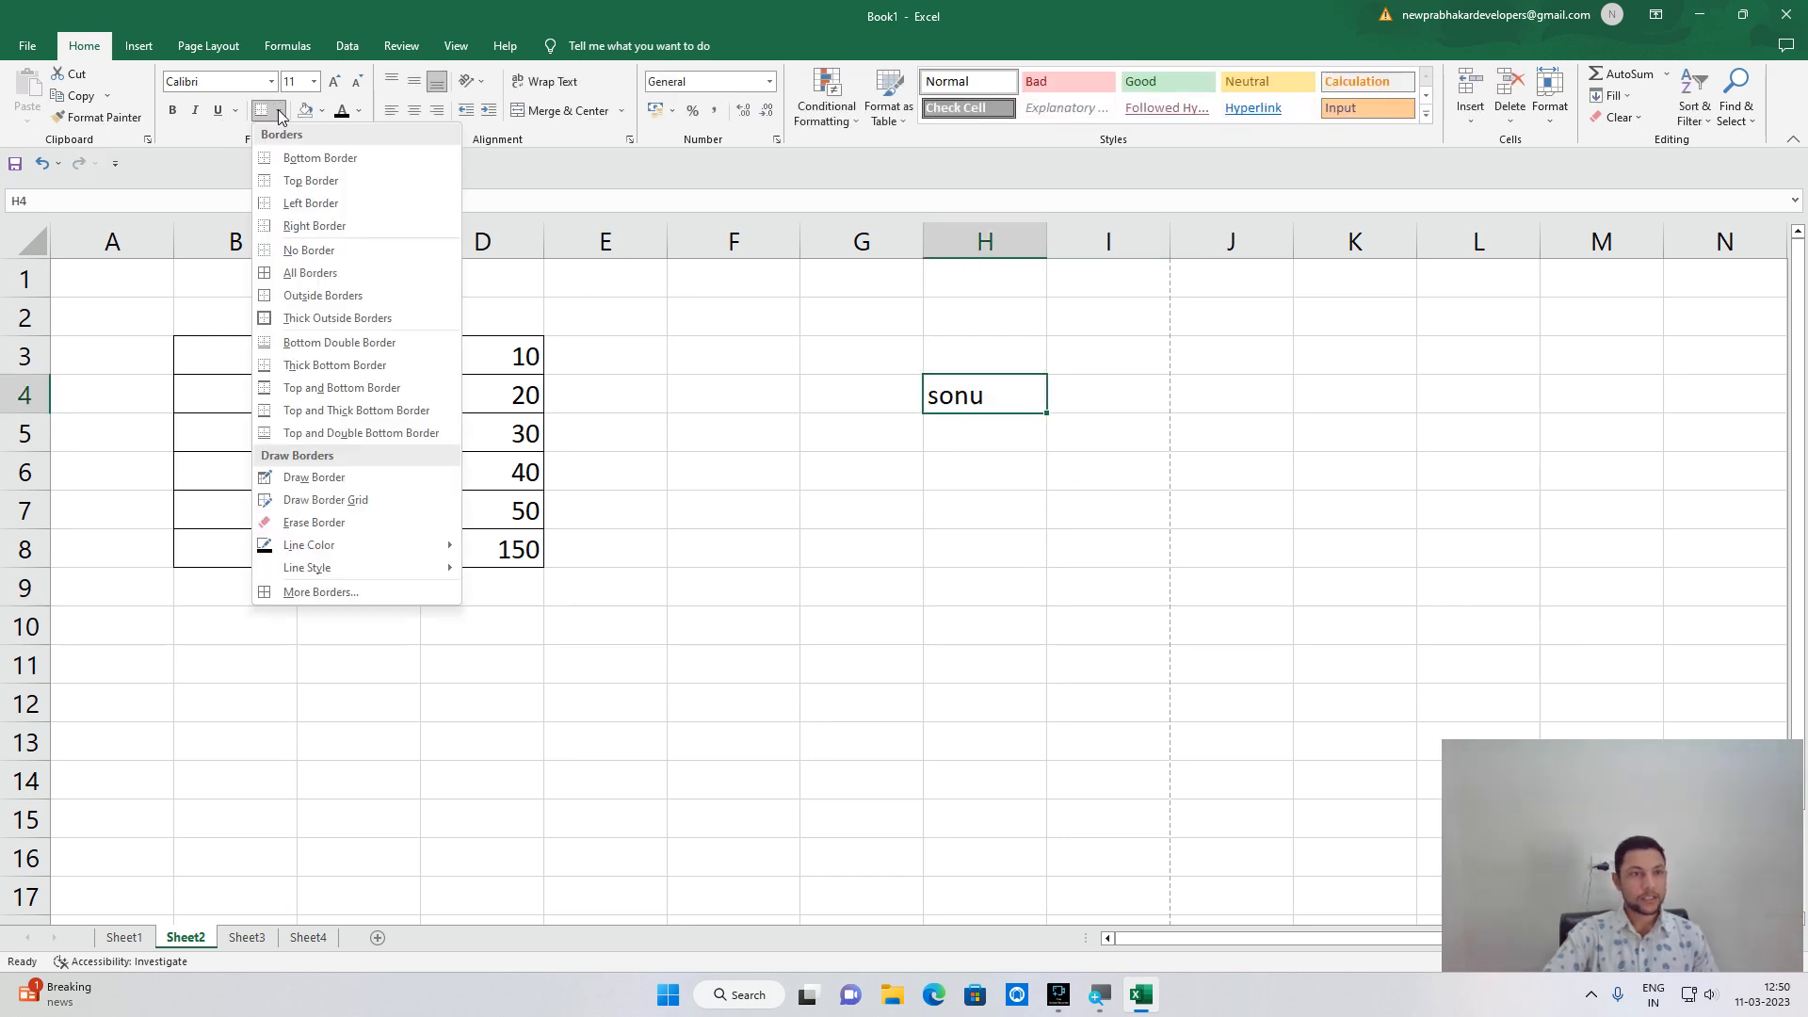
pyautogui.click(299, 155)
pyautogui.click(563, 582)
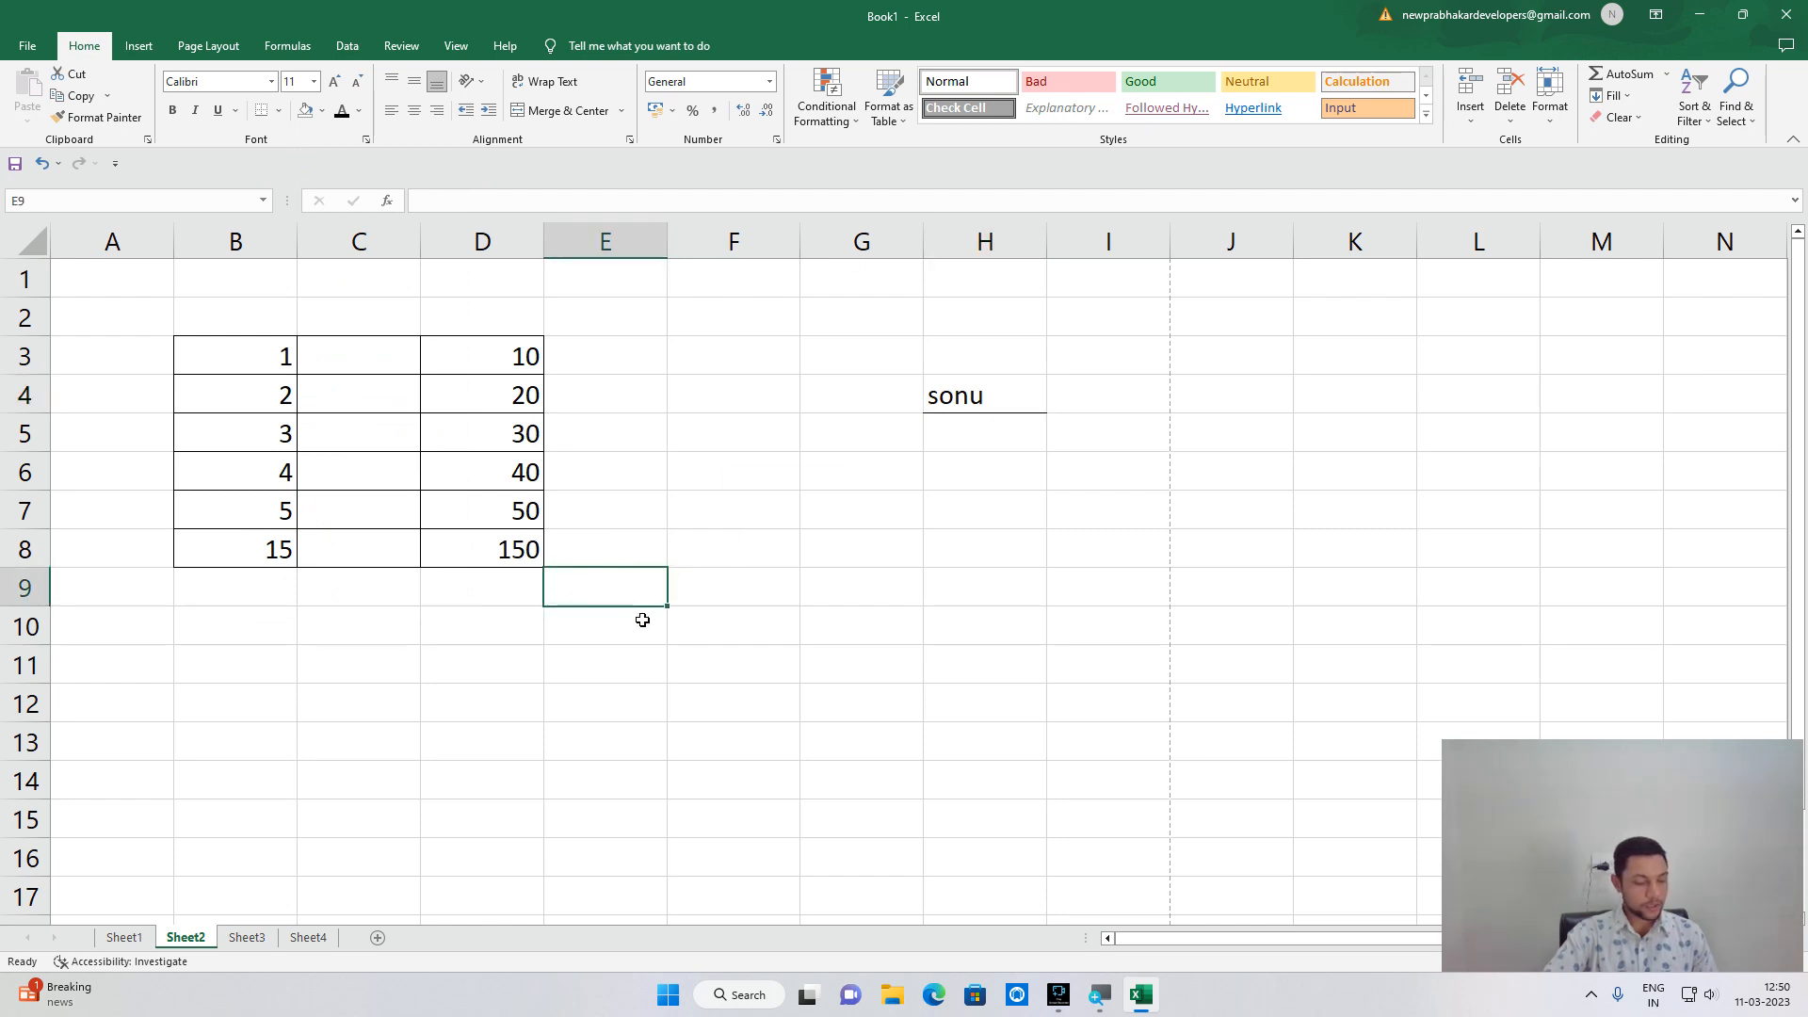
pyautogui.click(27, 51)
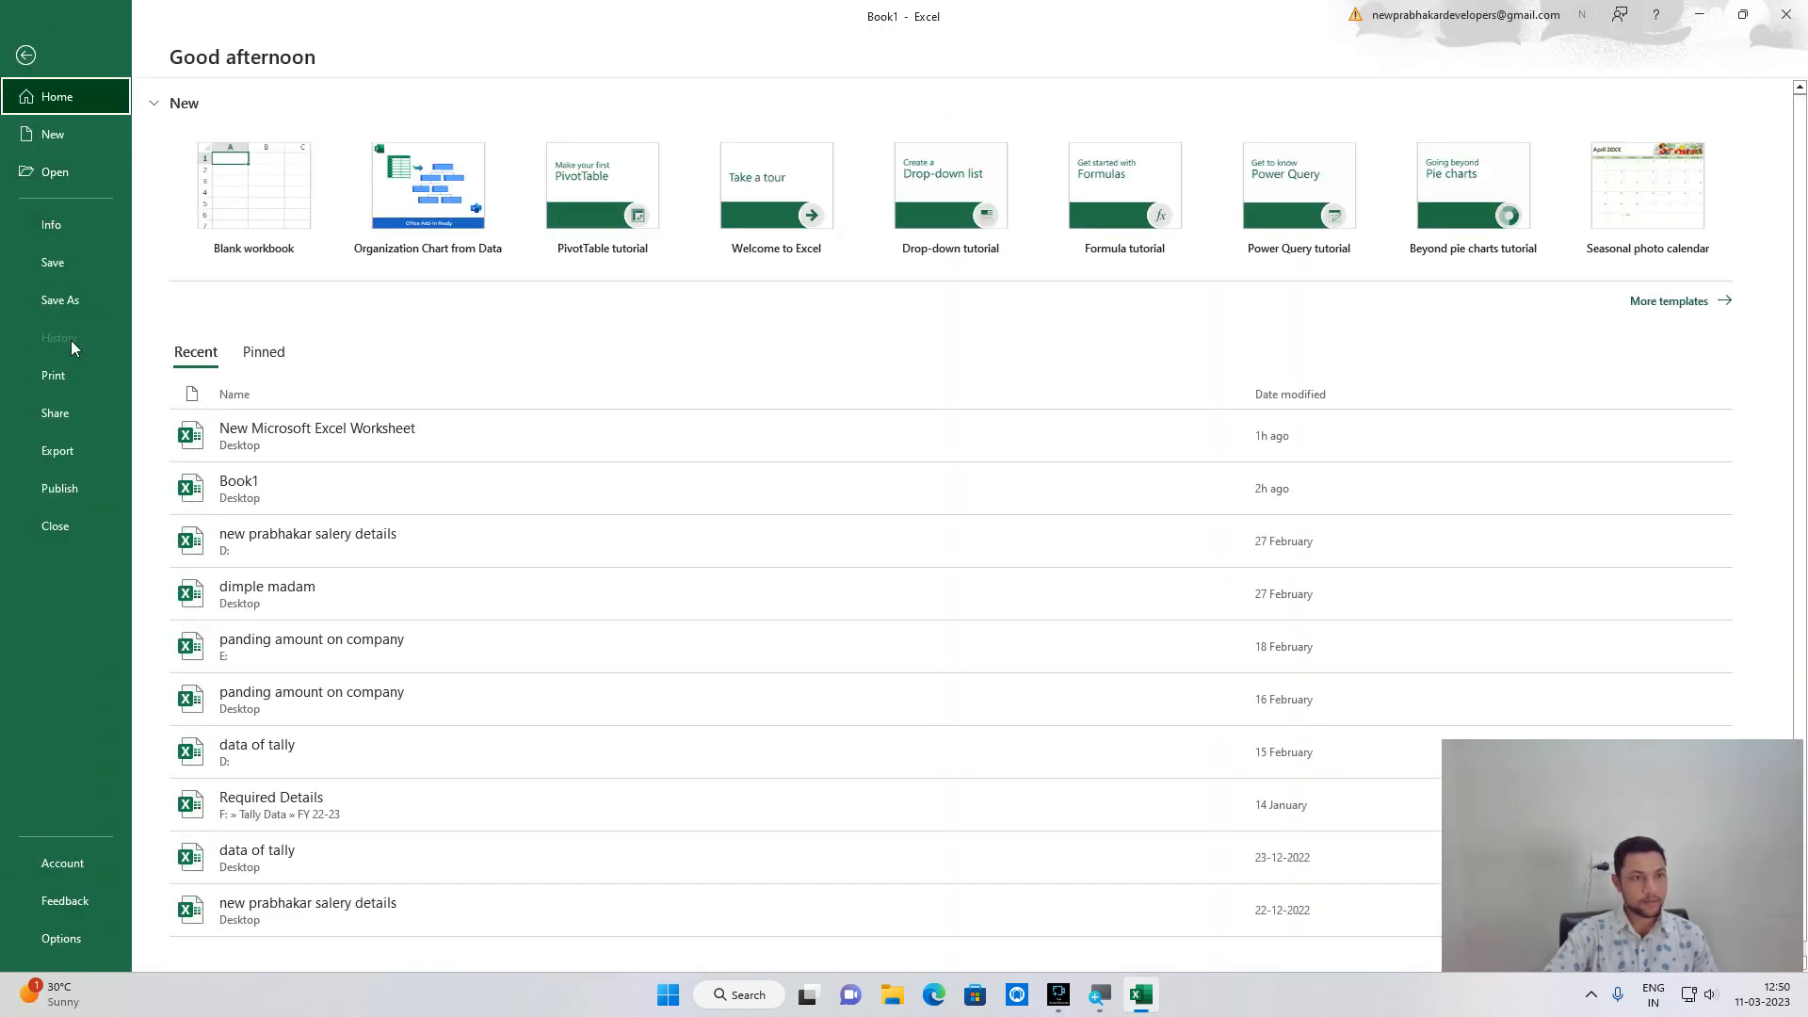
pyautogui.click(65, 376)
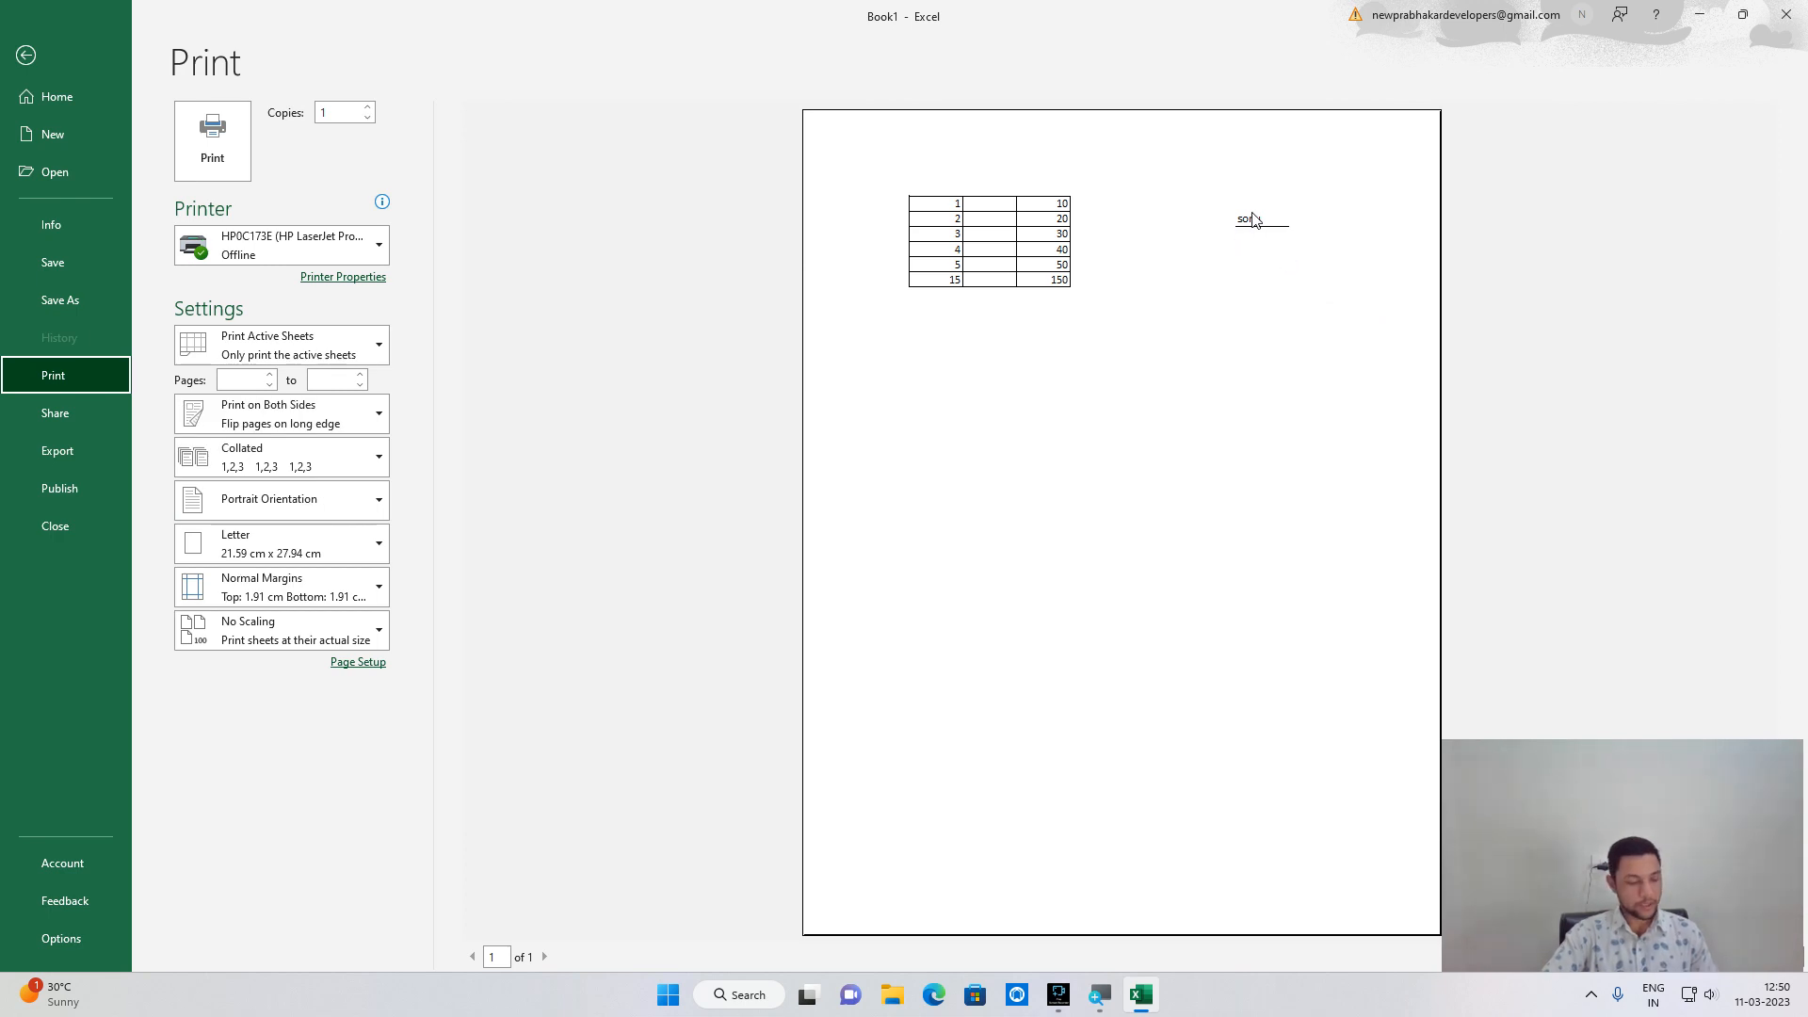
pyautogui.press('Escape')
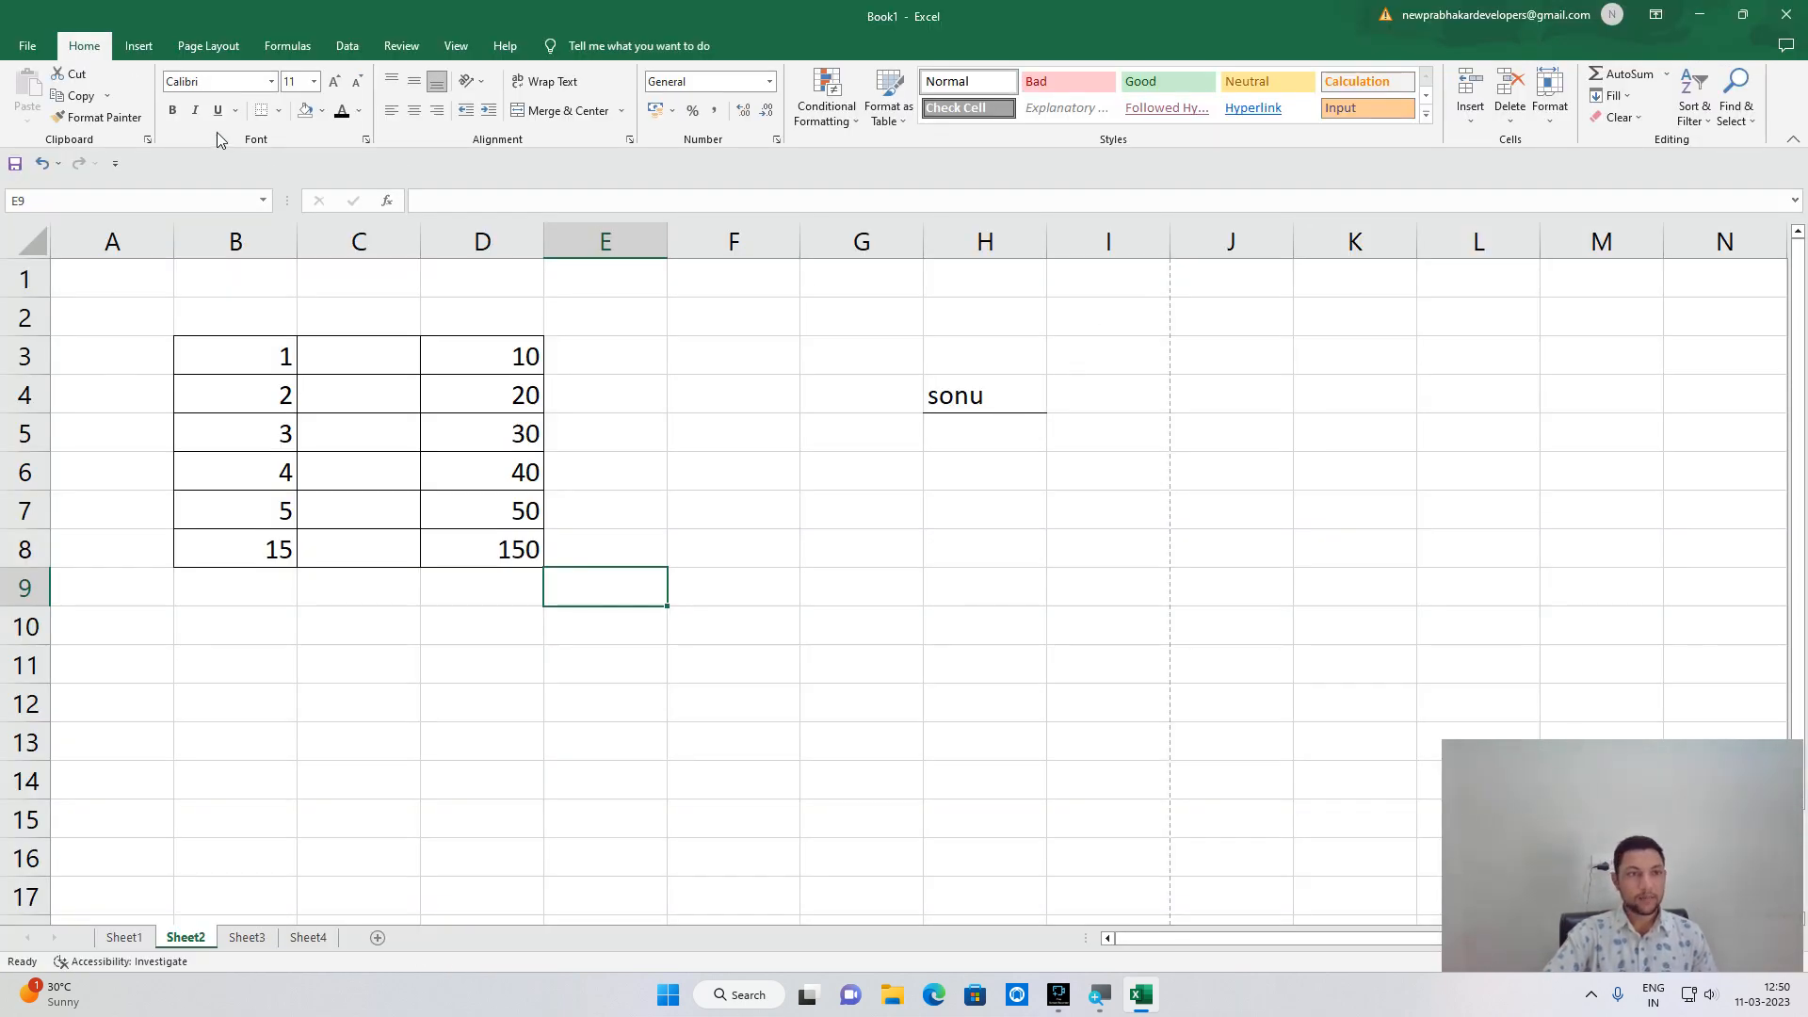
# Remove H4's border with No Border and zoom the print preview around sonu.
pyautogui.click(1018, 391)
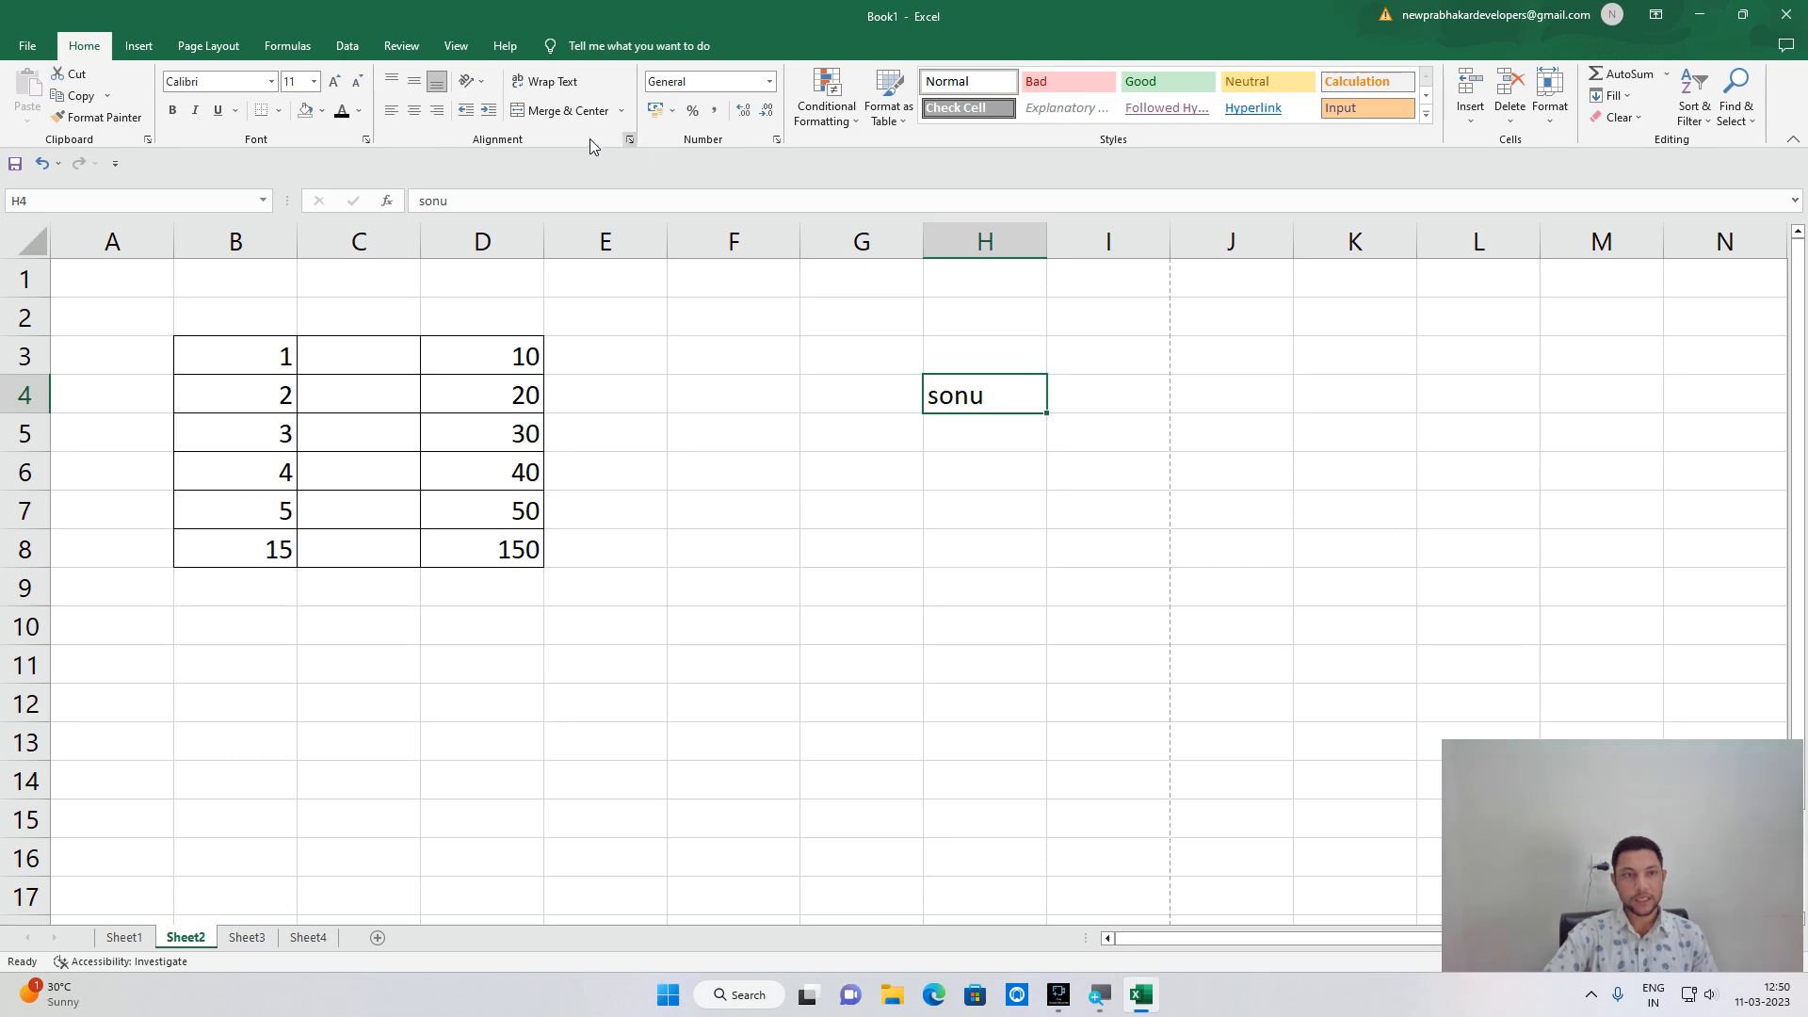
pyautogui.click(279, 110)
pyautogui.click(293, 160)
pyautogui.click(767, 400)
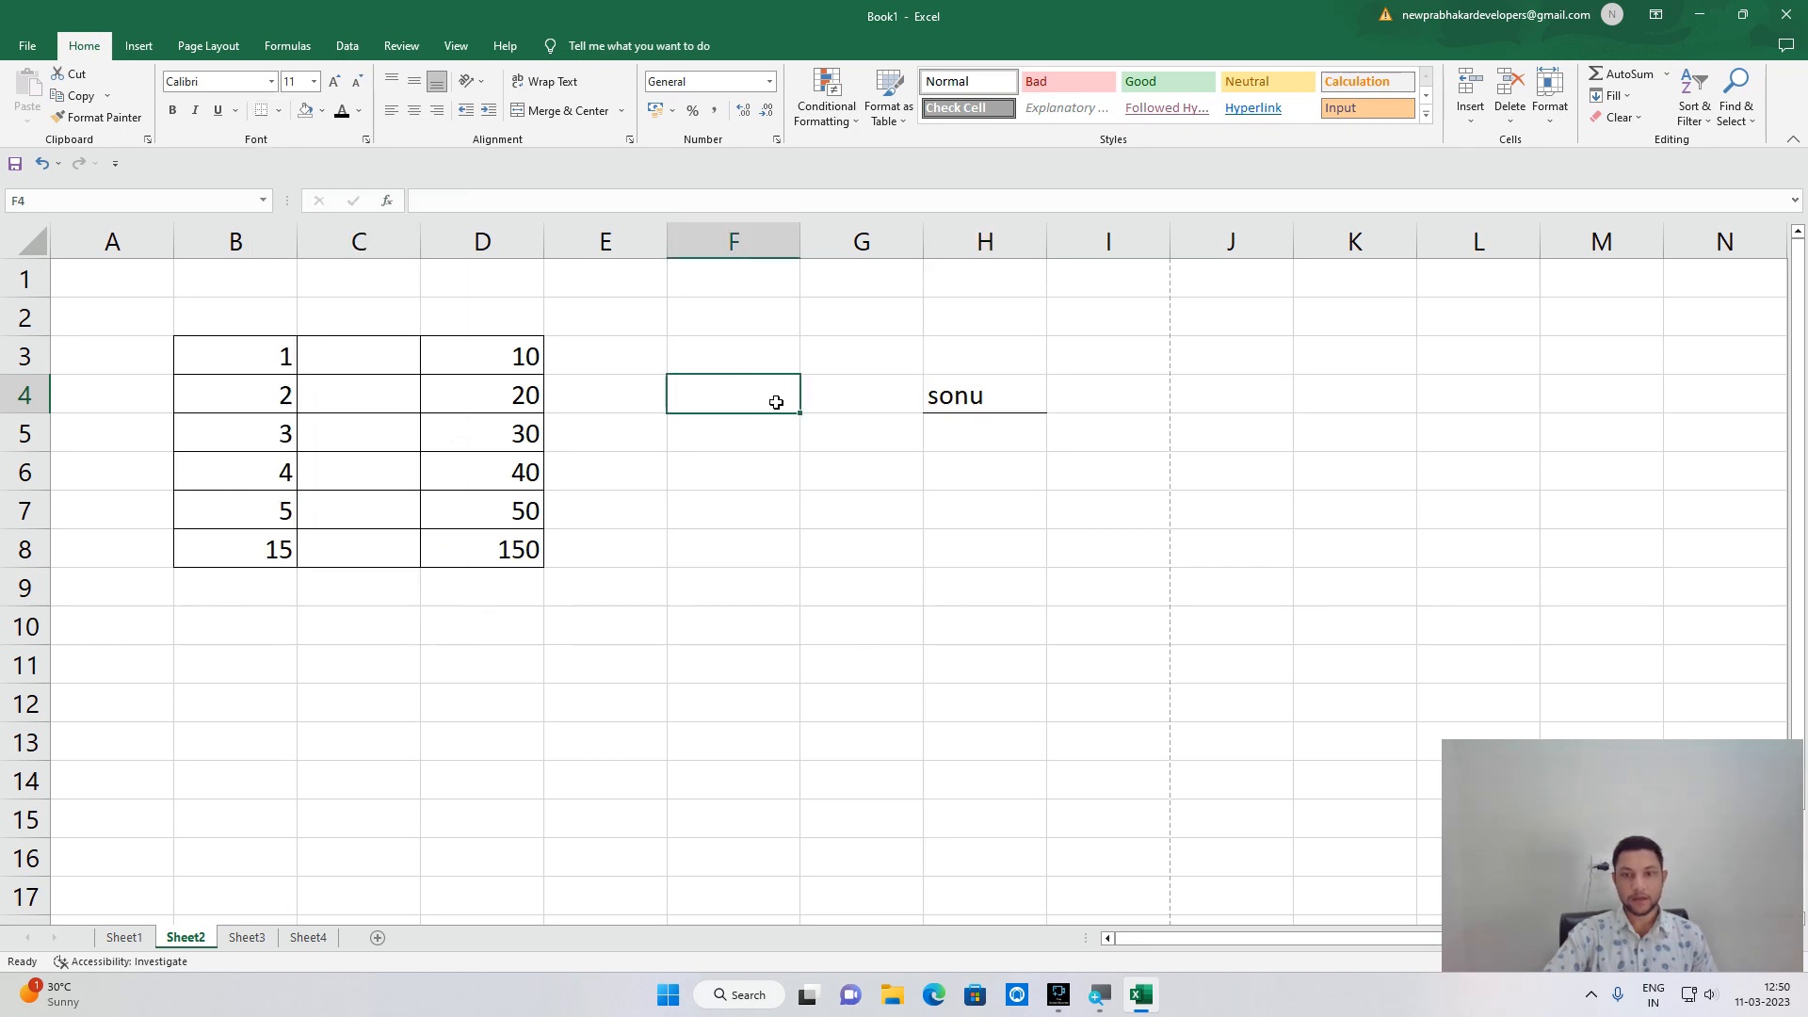
pyautogui.click(1022, 409)
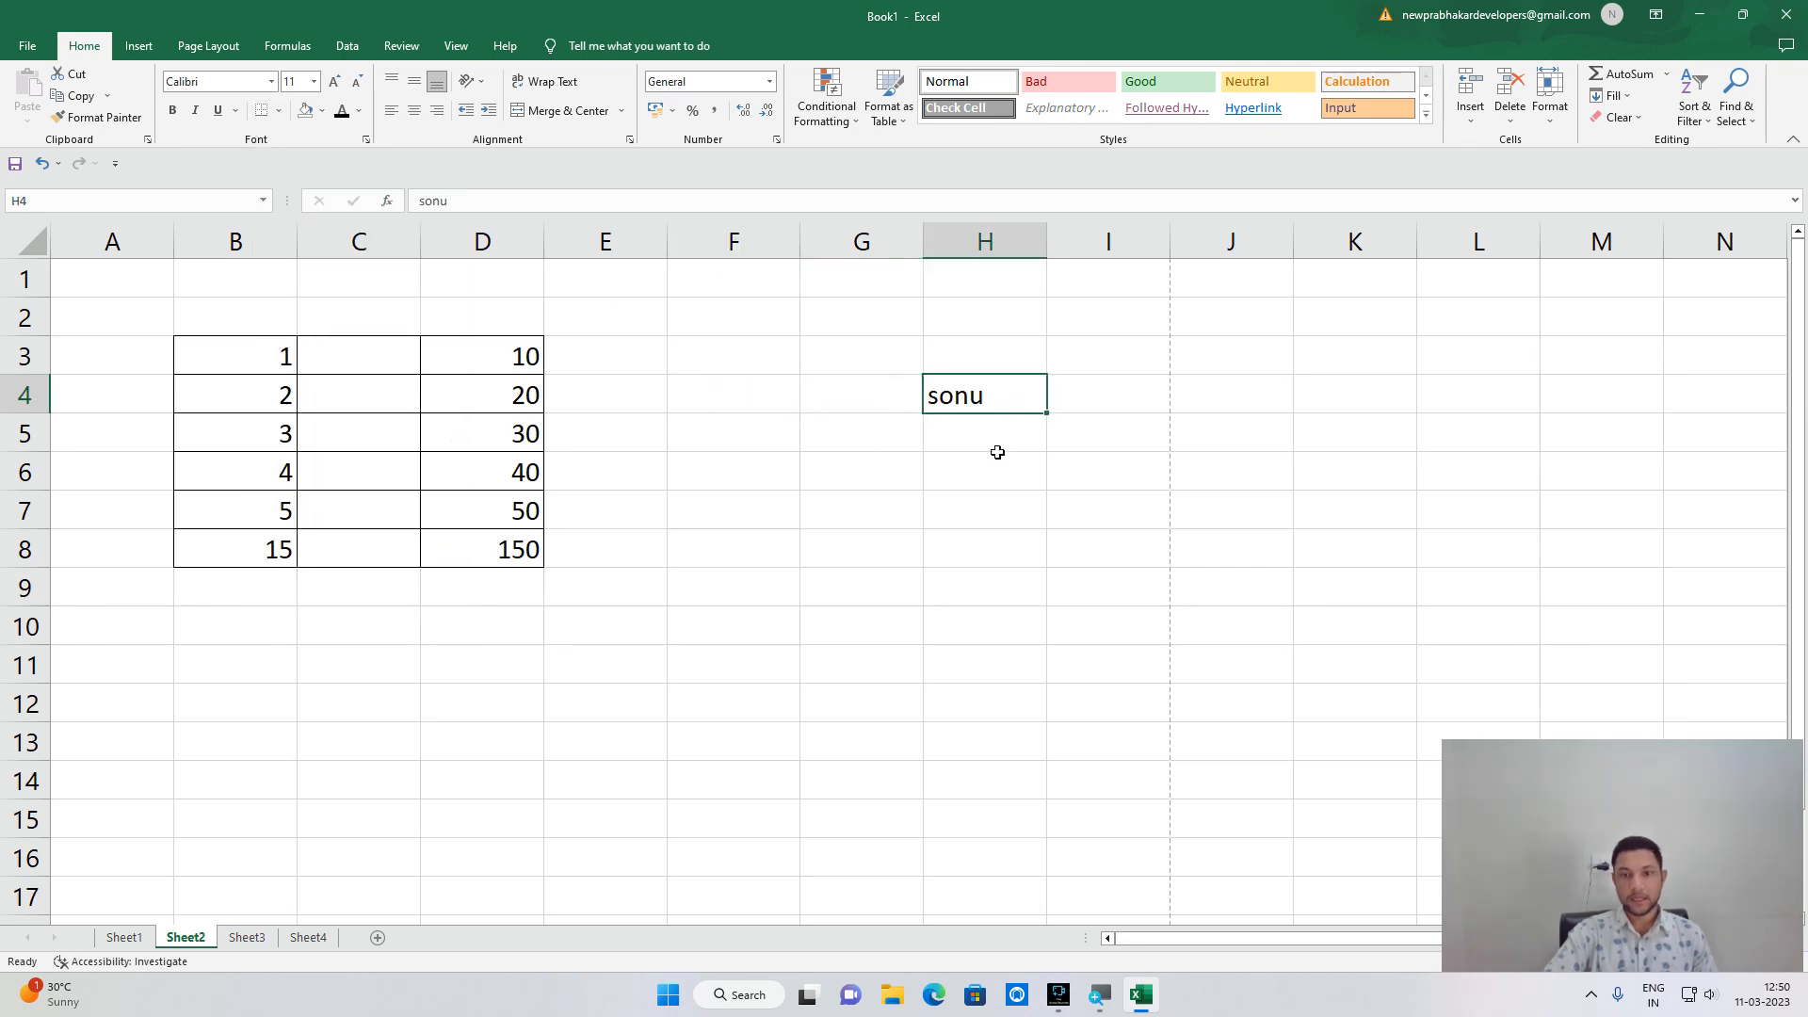
pyautogui.click(279, 111)
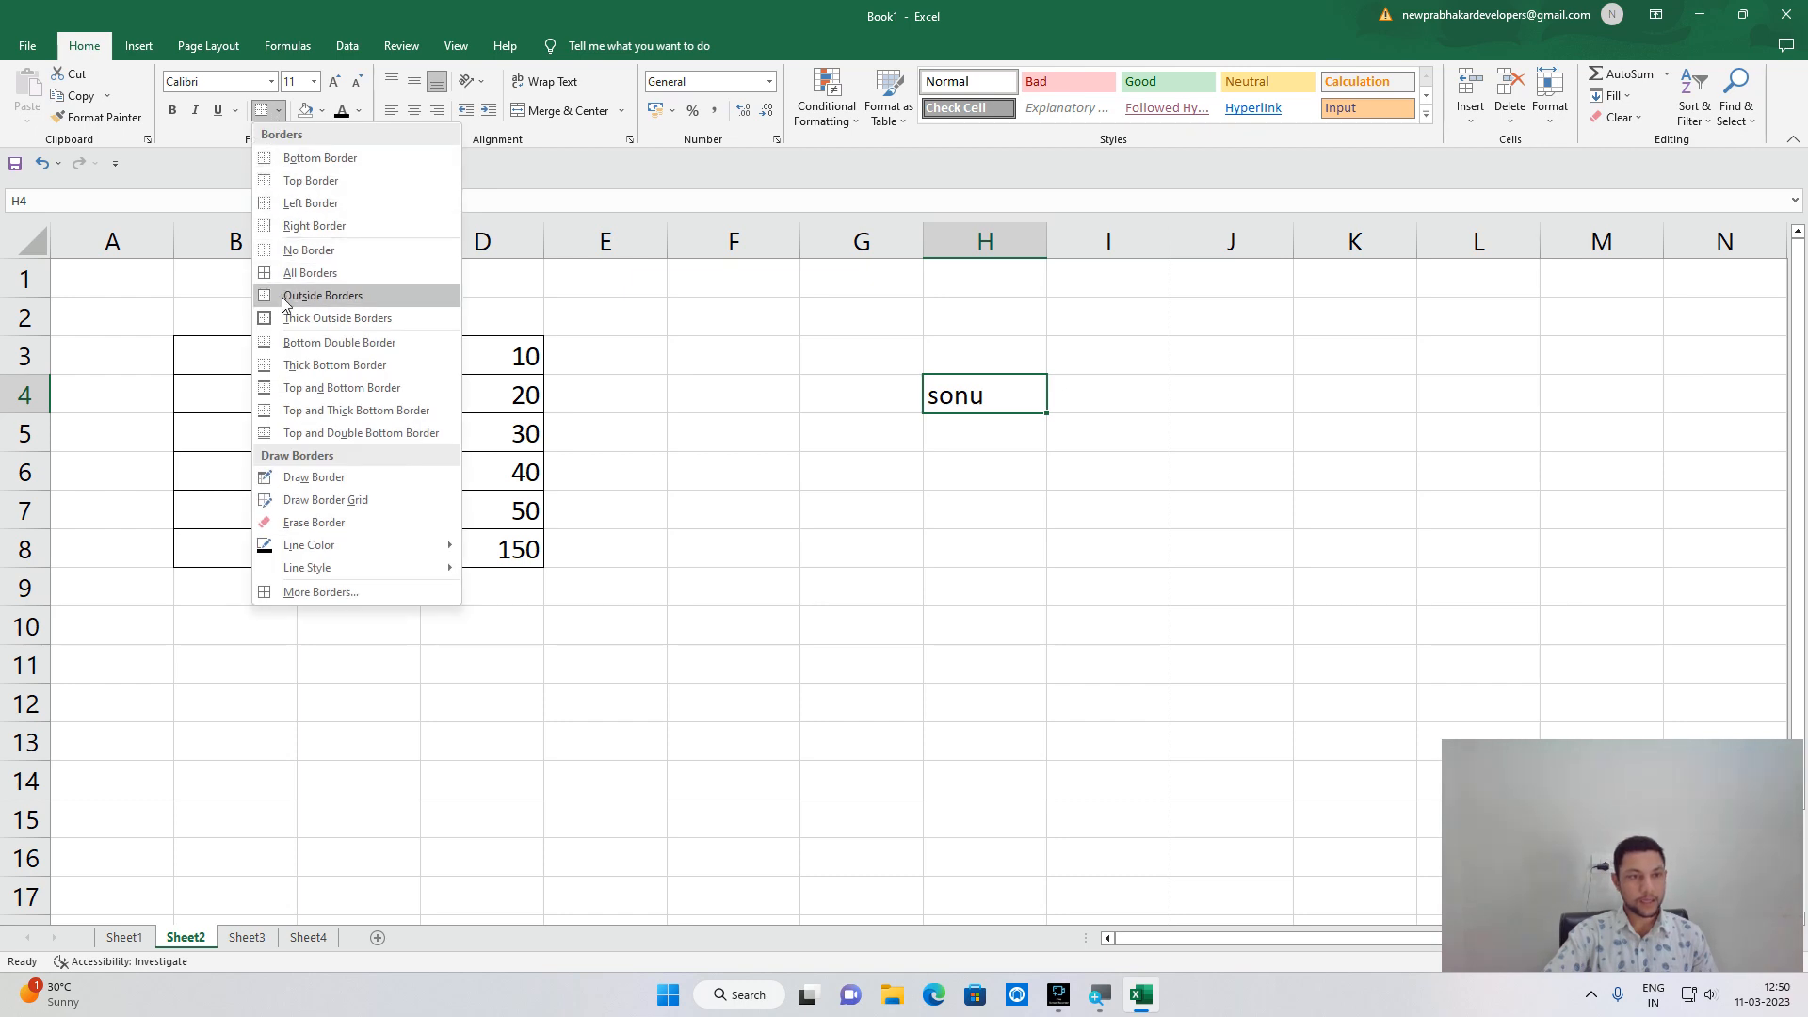
pyautogui.click(357, 252)
pyautogui.click(730, 423)
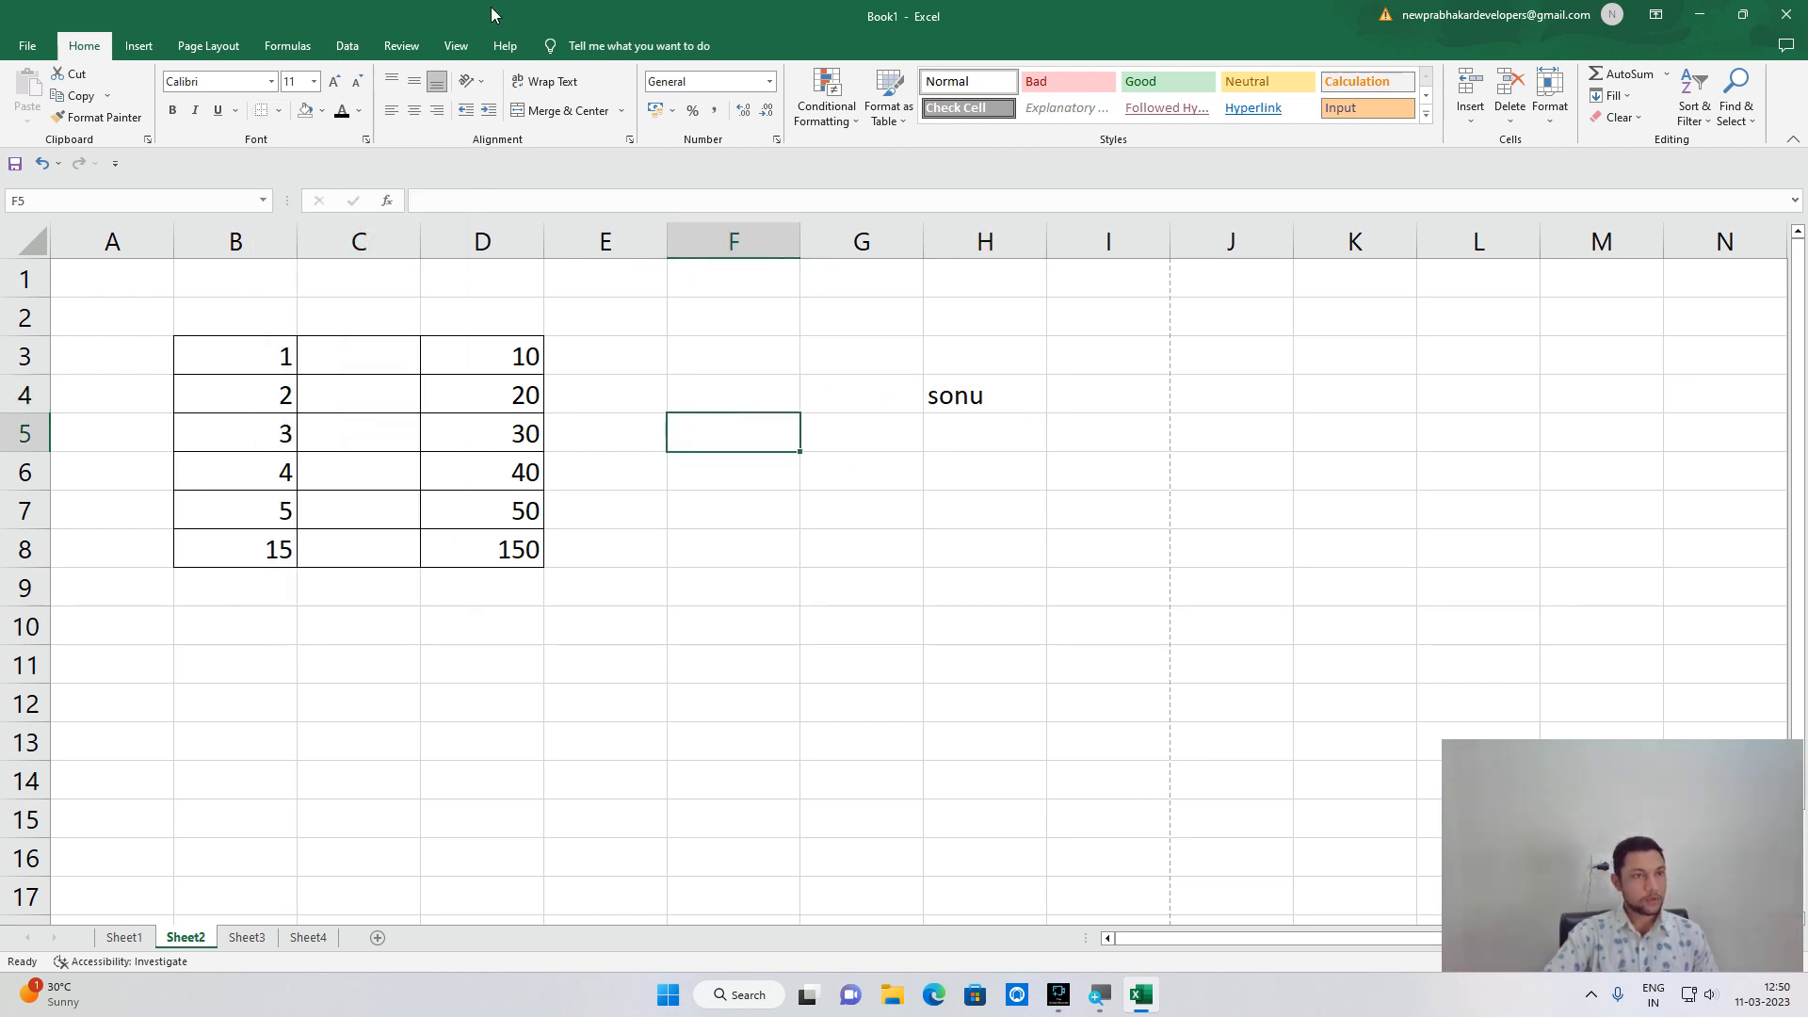
pyautogui.click(28, 47)
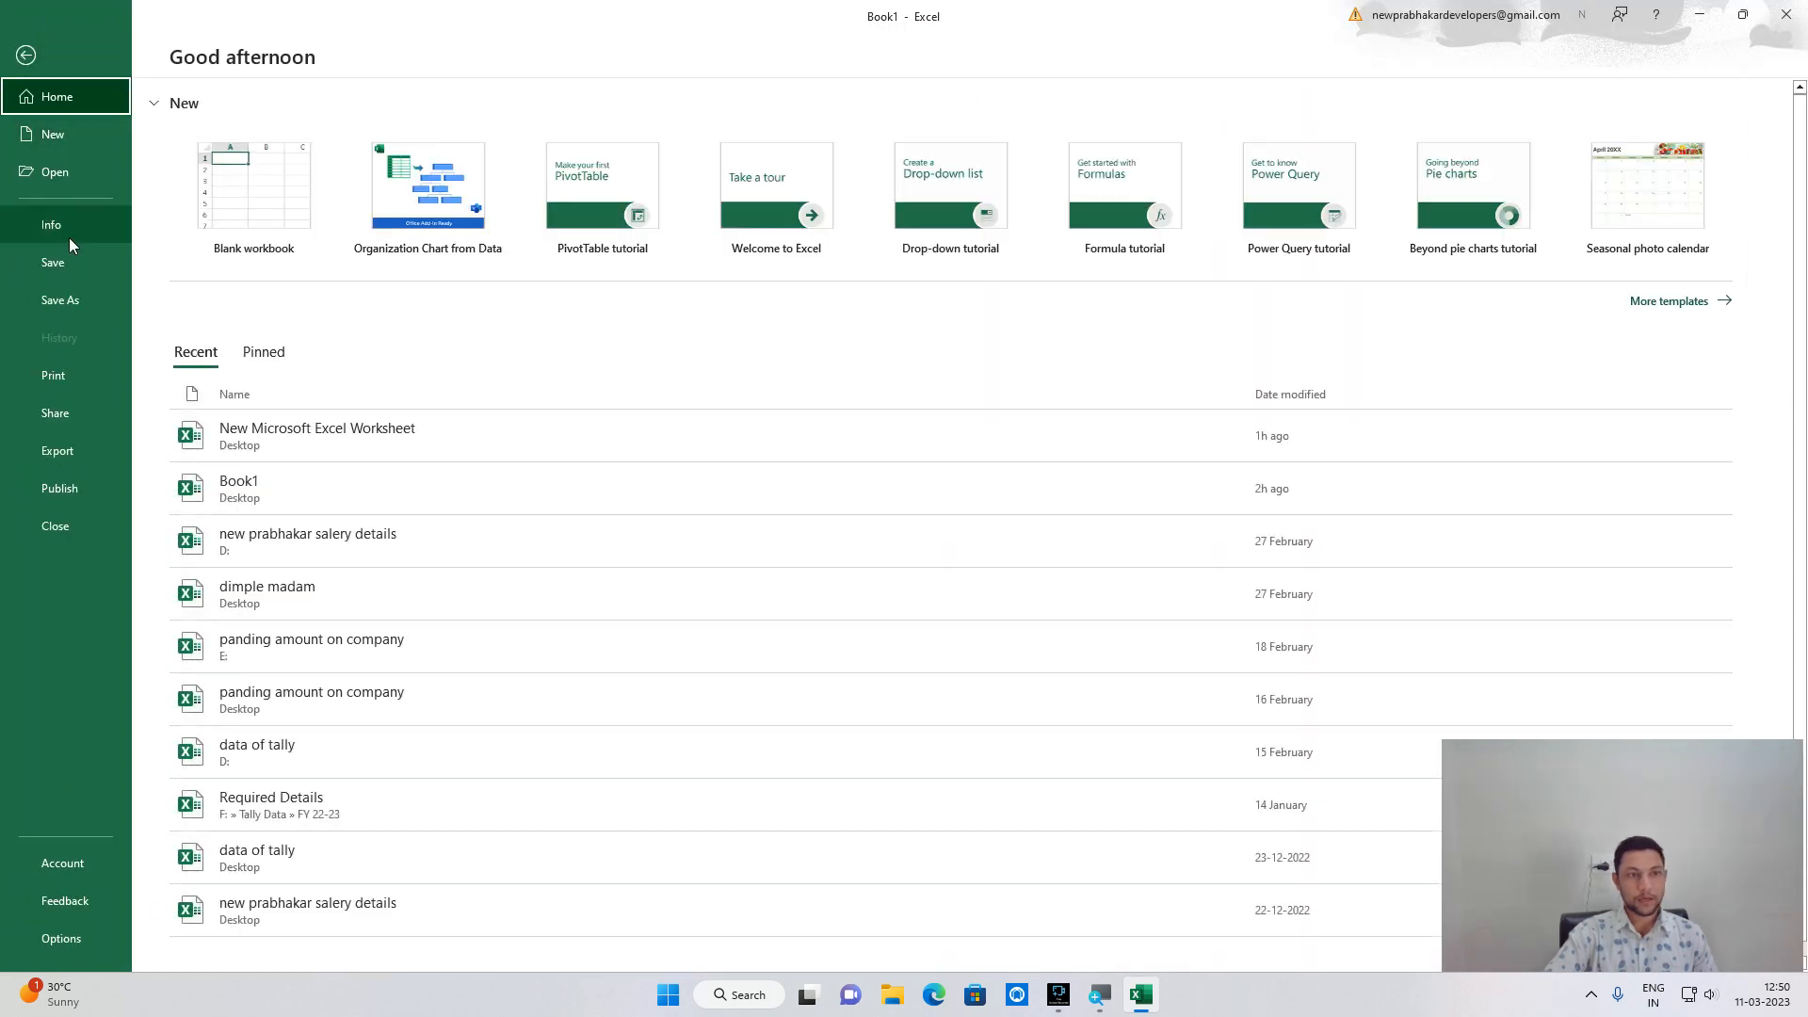
pyautogui.click(75, 379)
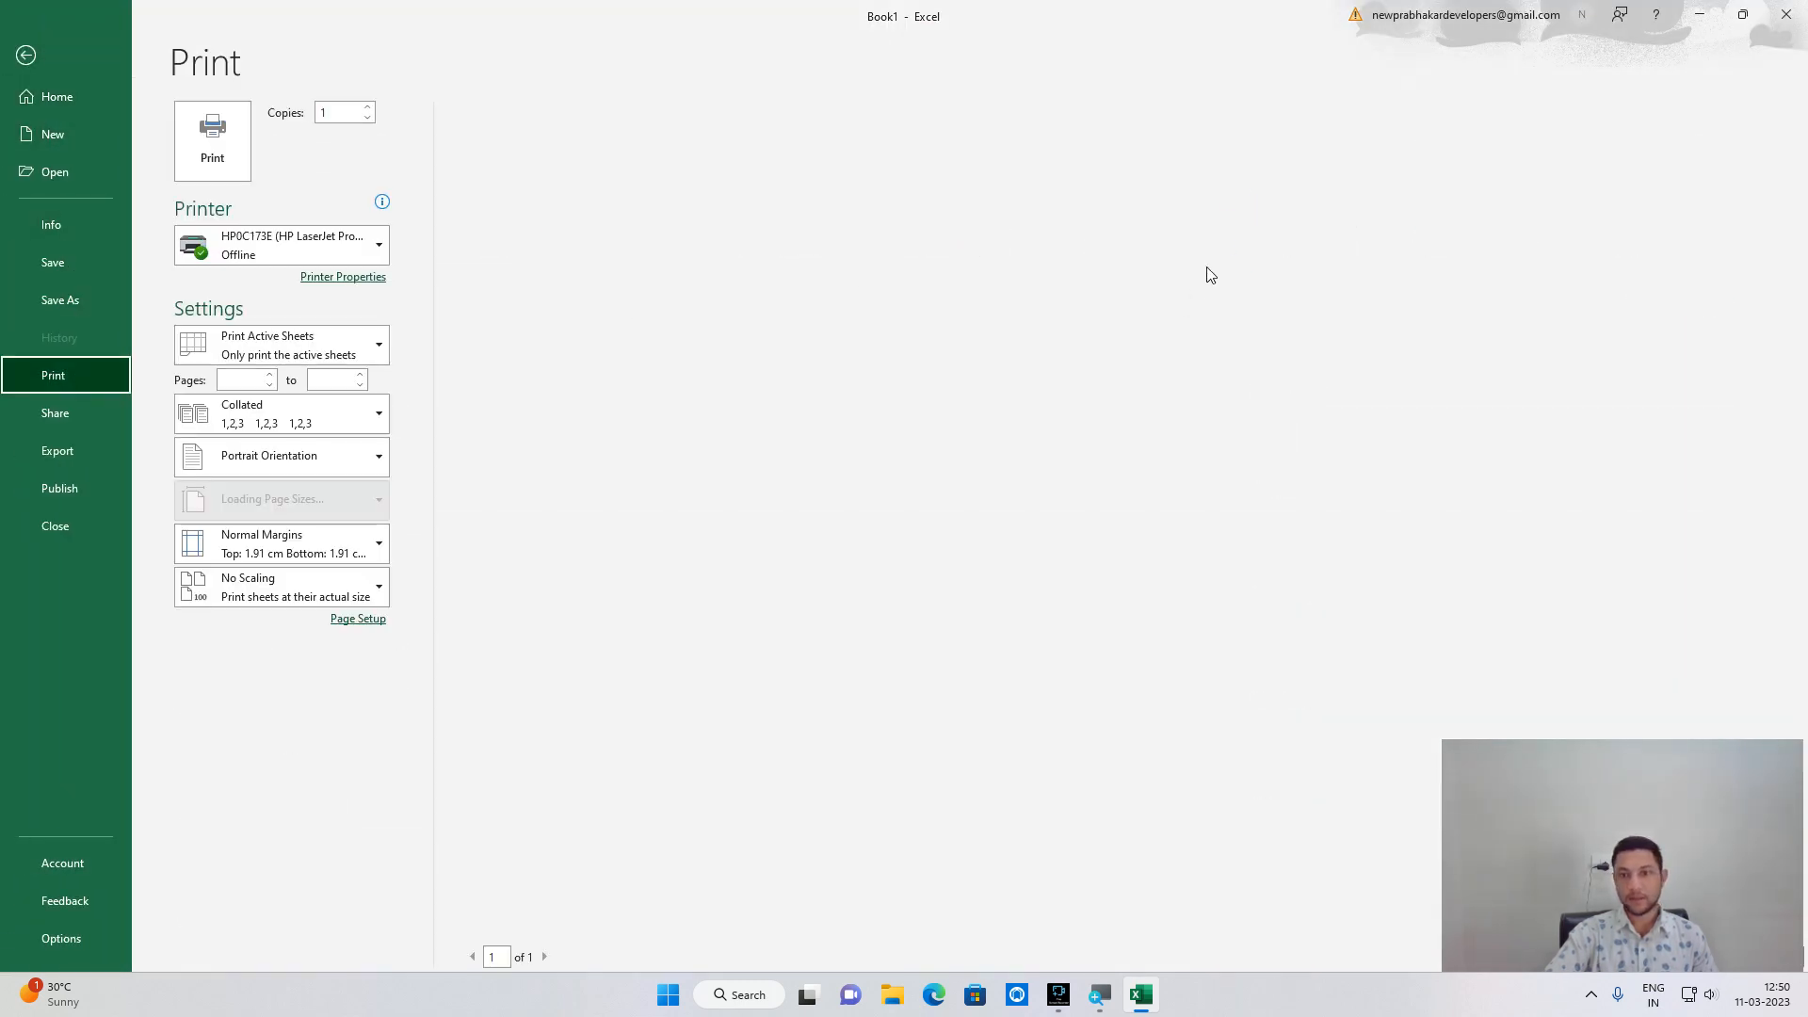
pyautogui.click(1250, 227)
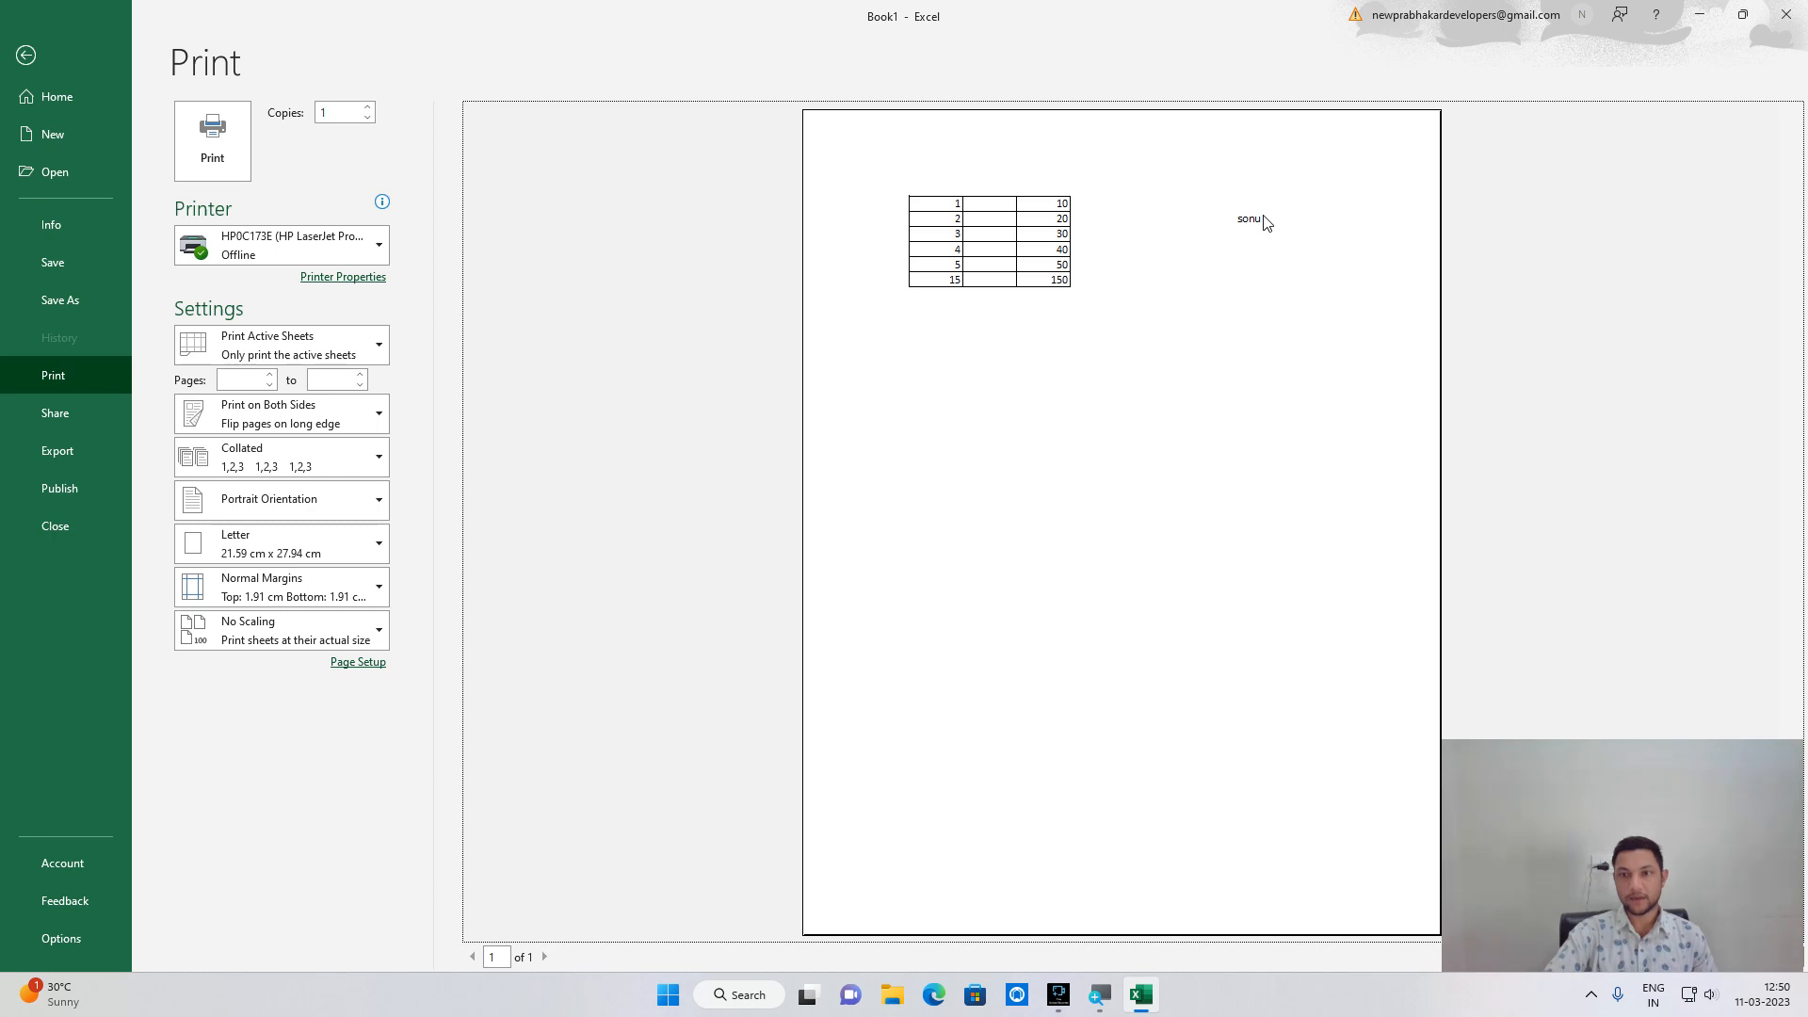
pyautogui.click(1265, 222)
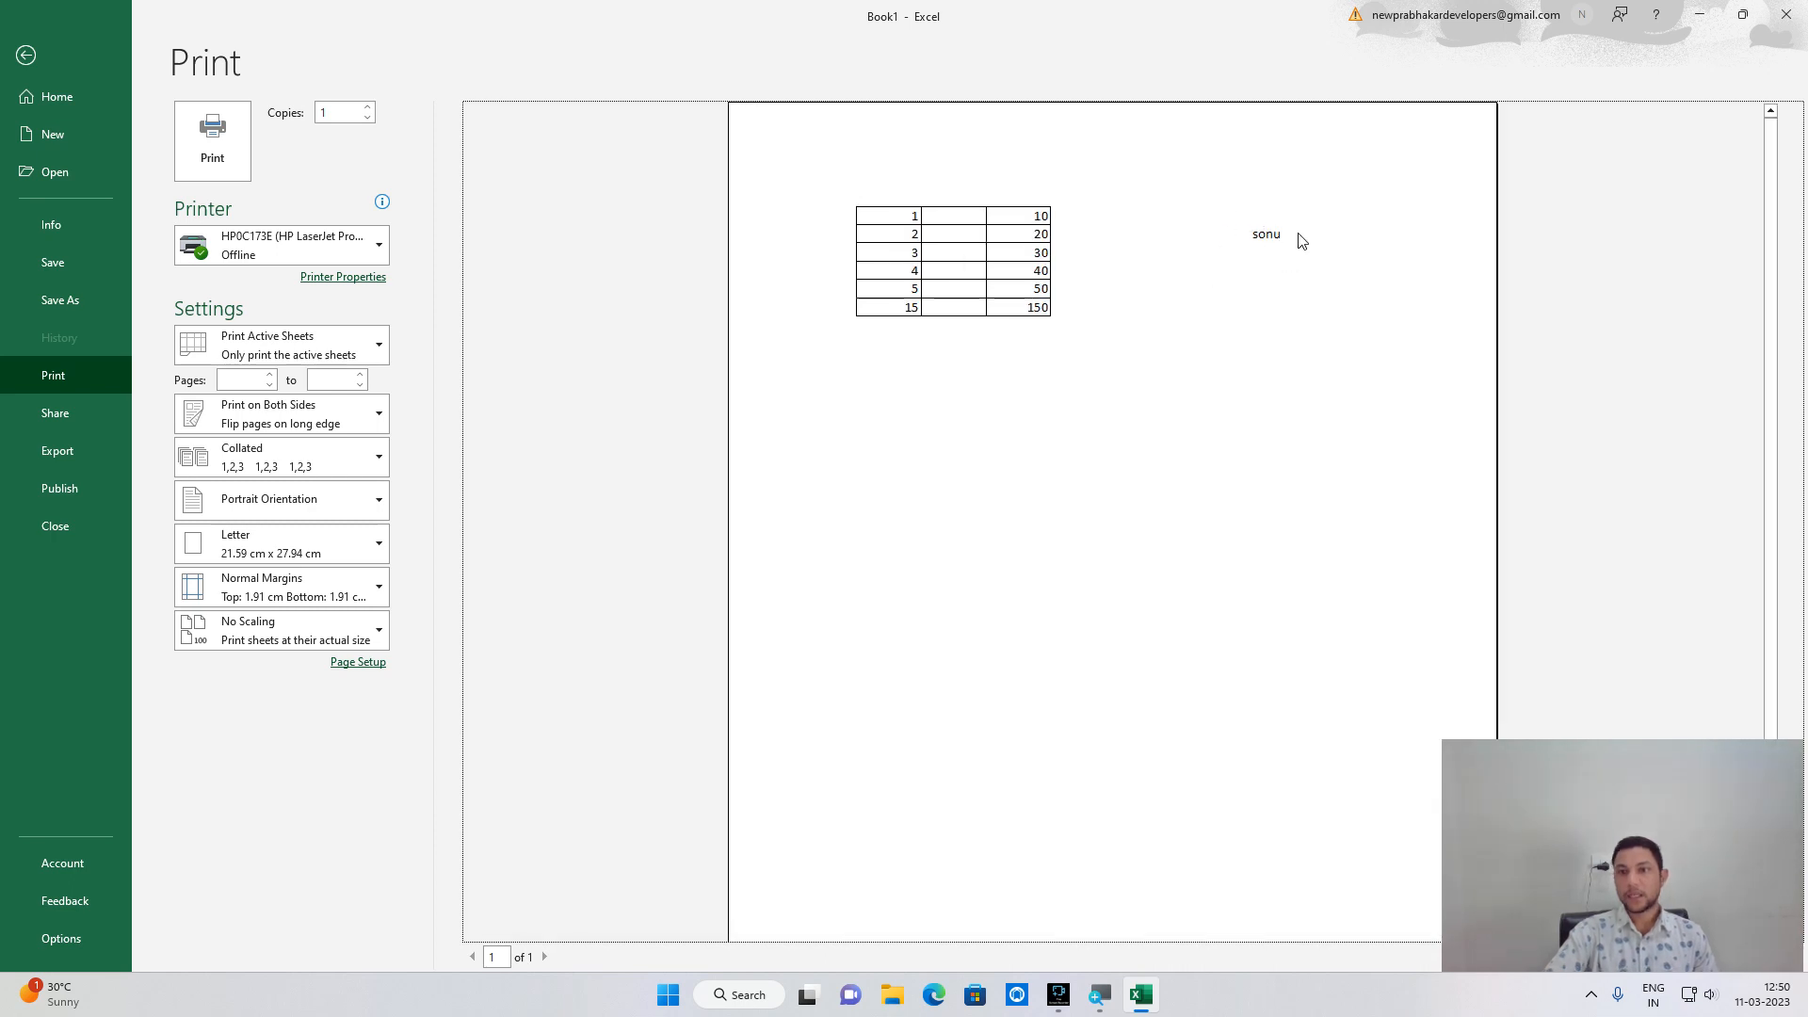
# Leave the print preview and reselect H4 without changing its borders.
pyautogui.hotkey('alt', 'Tab')
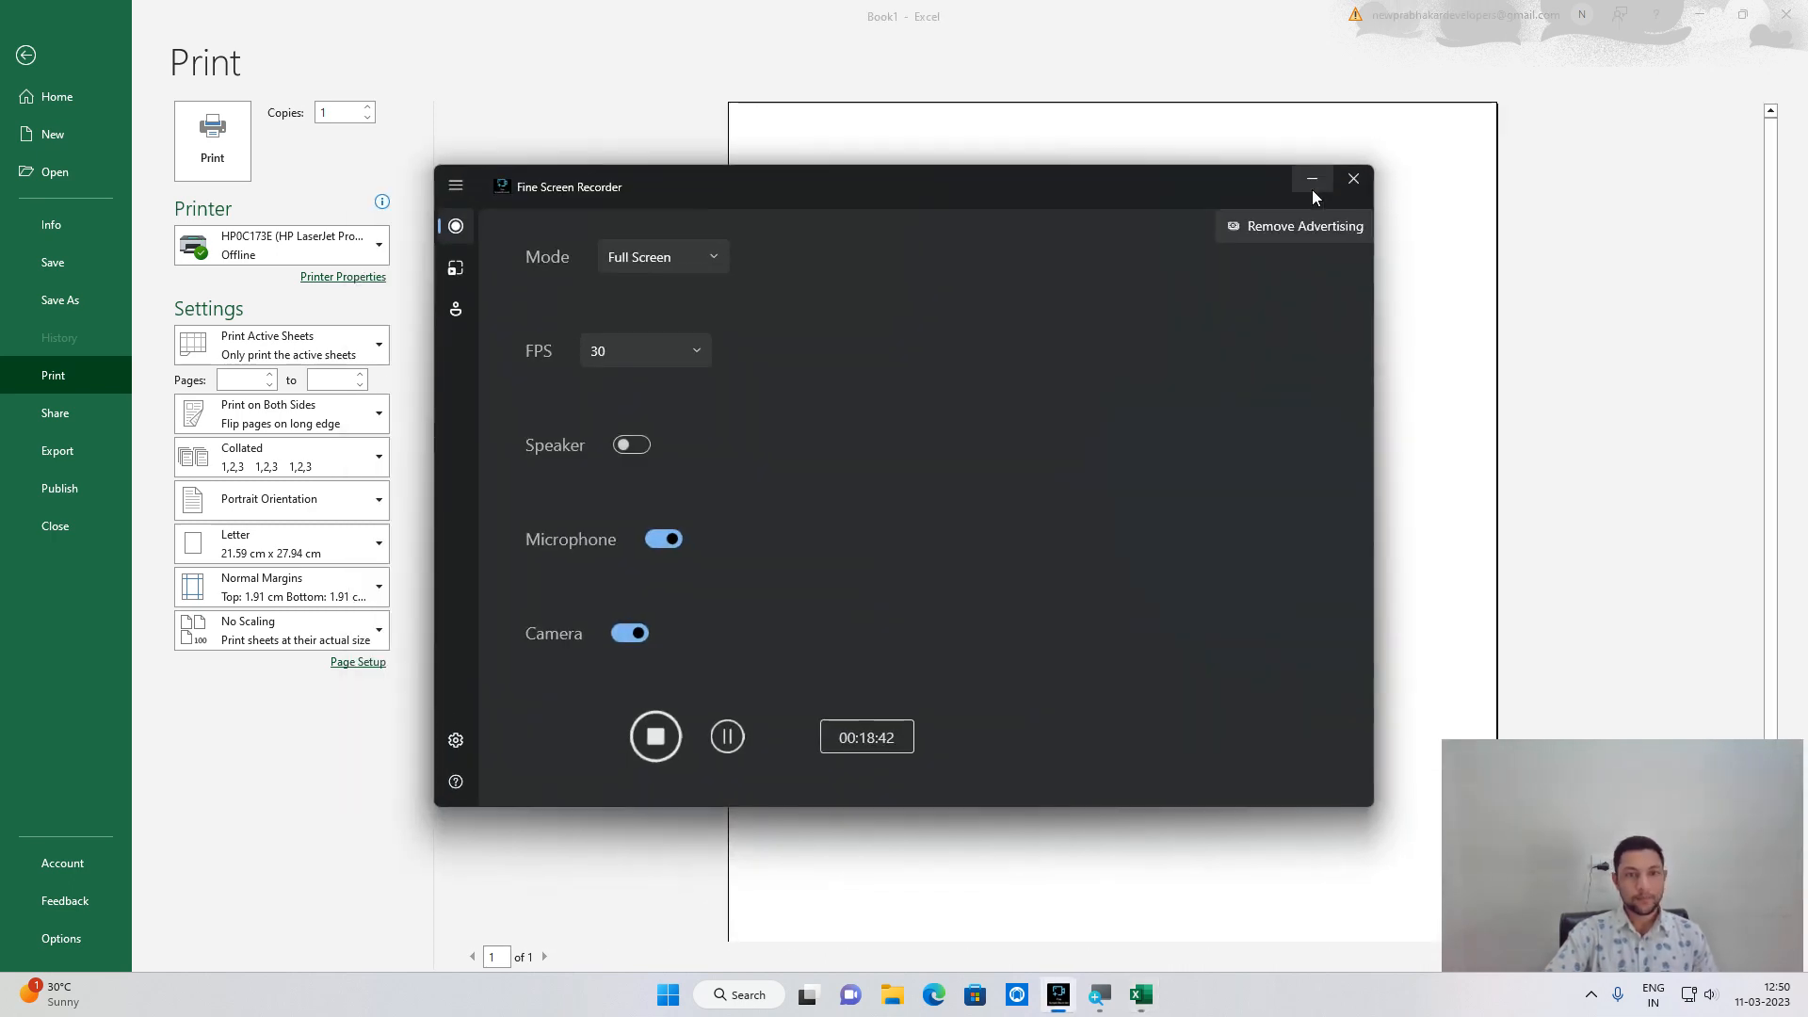
pyautogui.click(1313, 189)
pyautogui.click(25, 57)
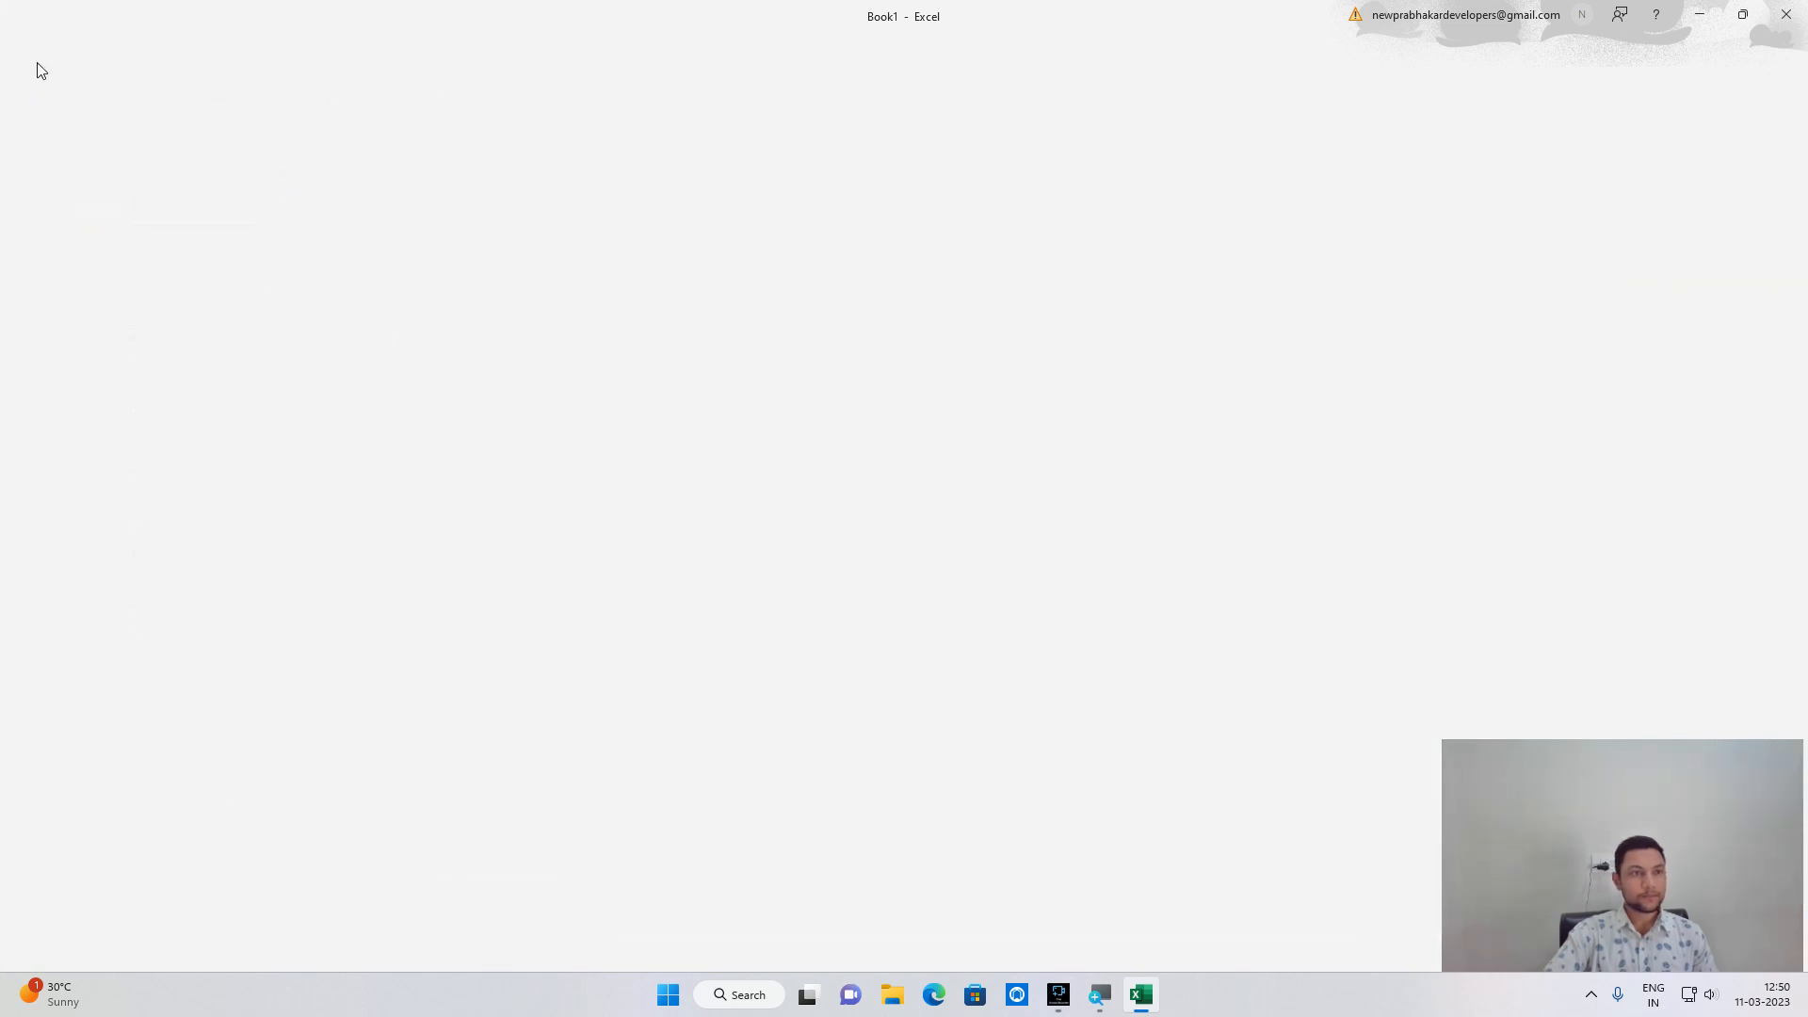
pyautogui.click(964, 392)
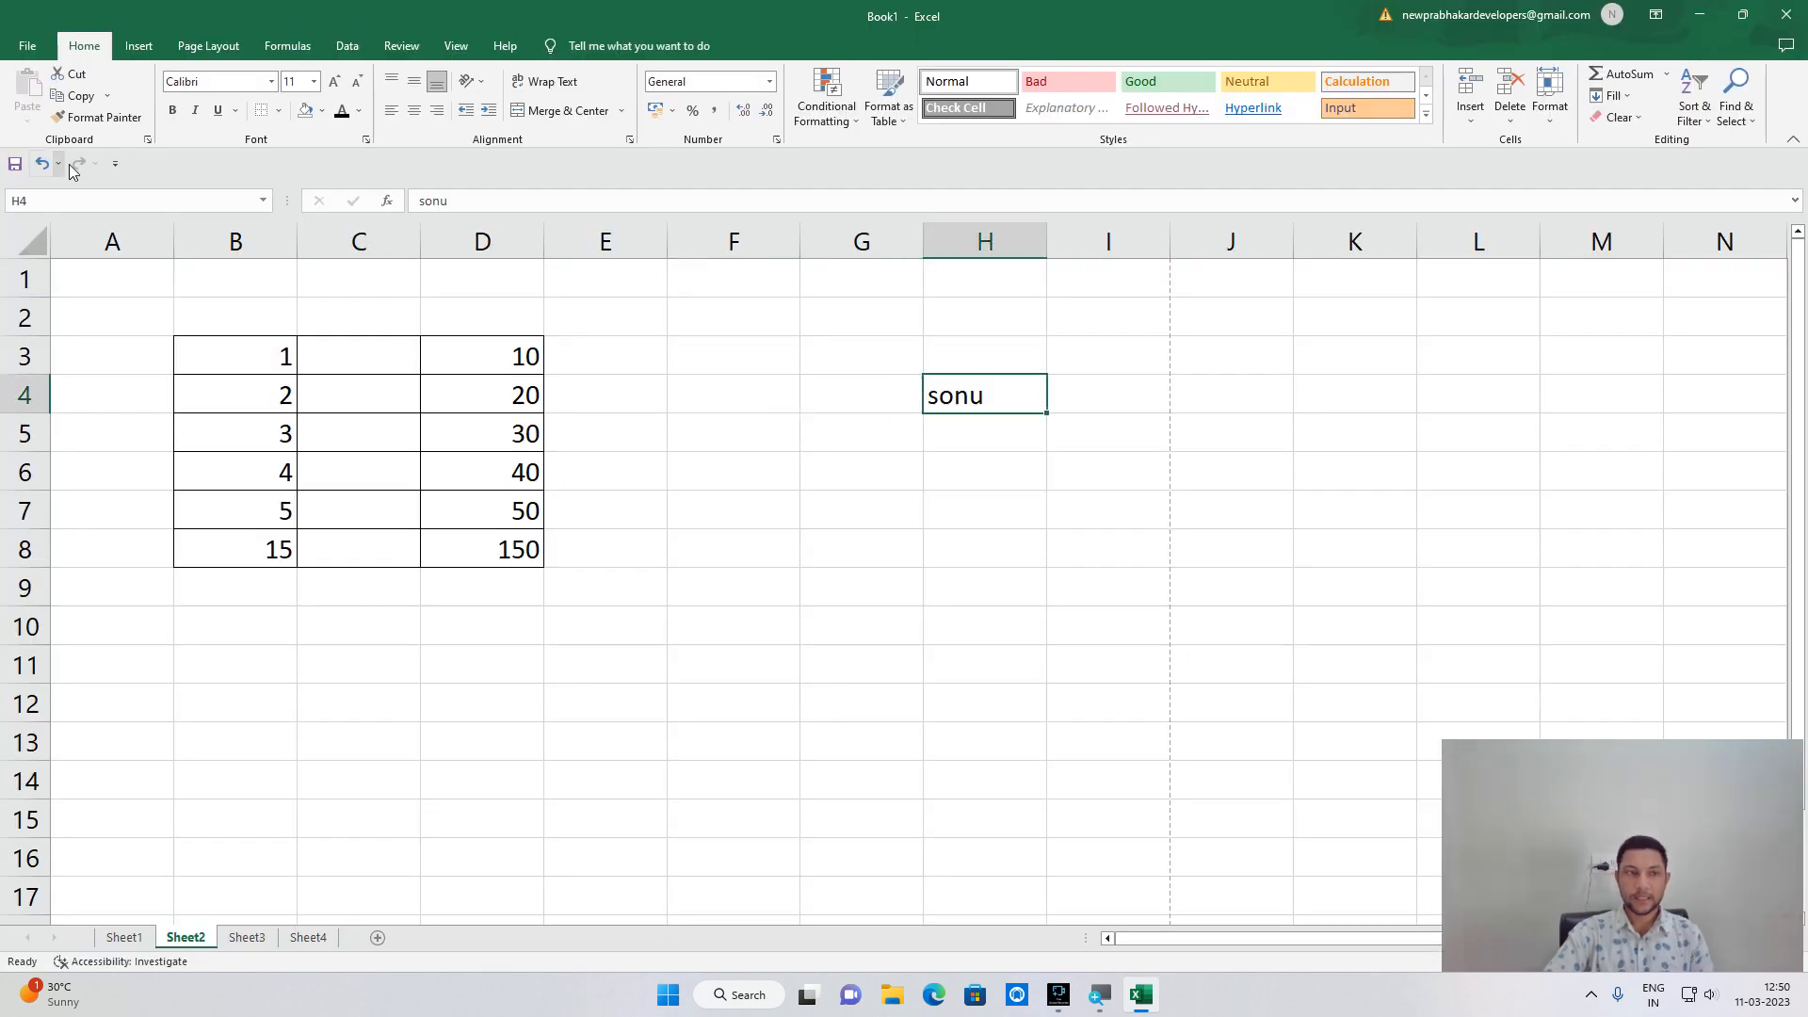
pyautogui.click(278, 114)
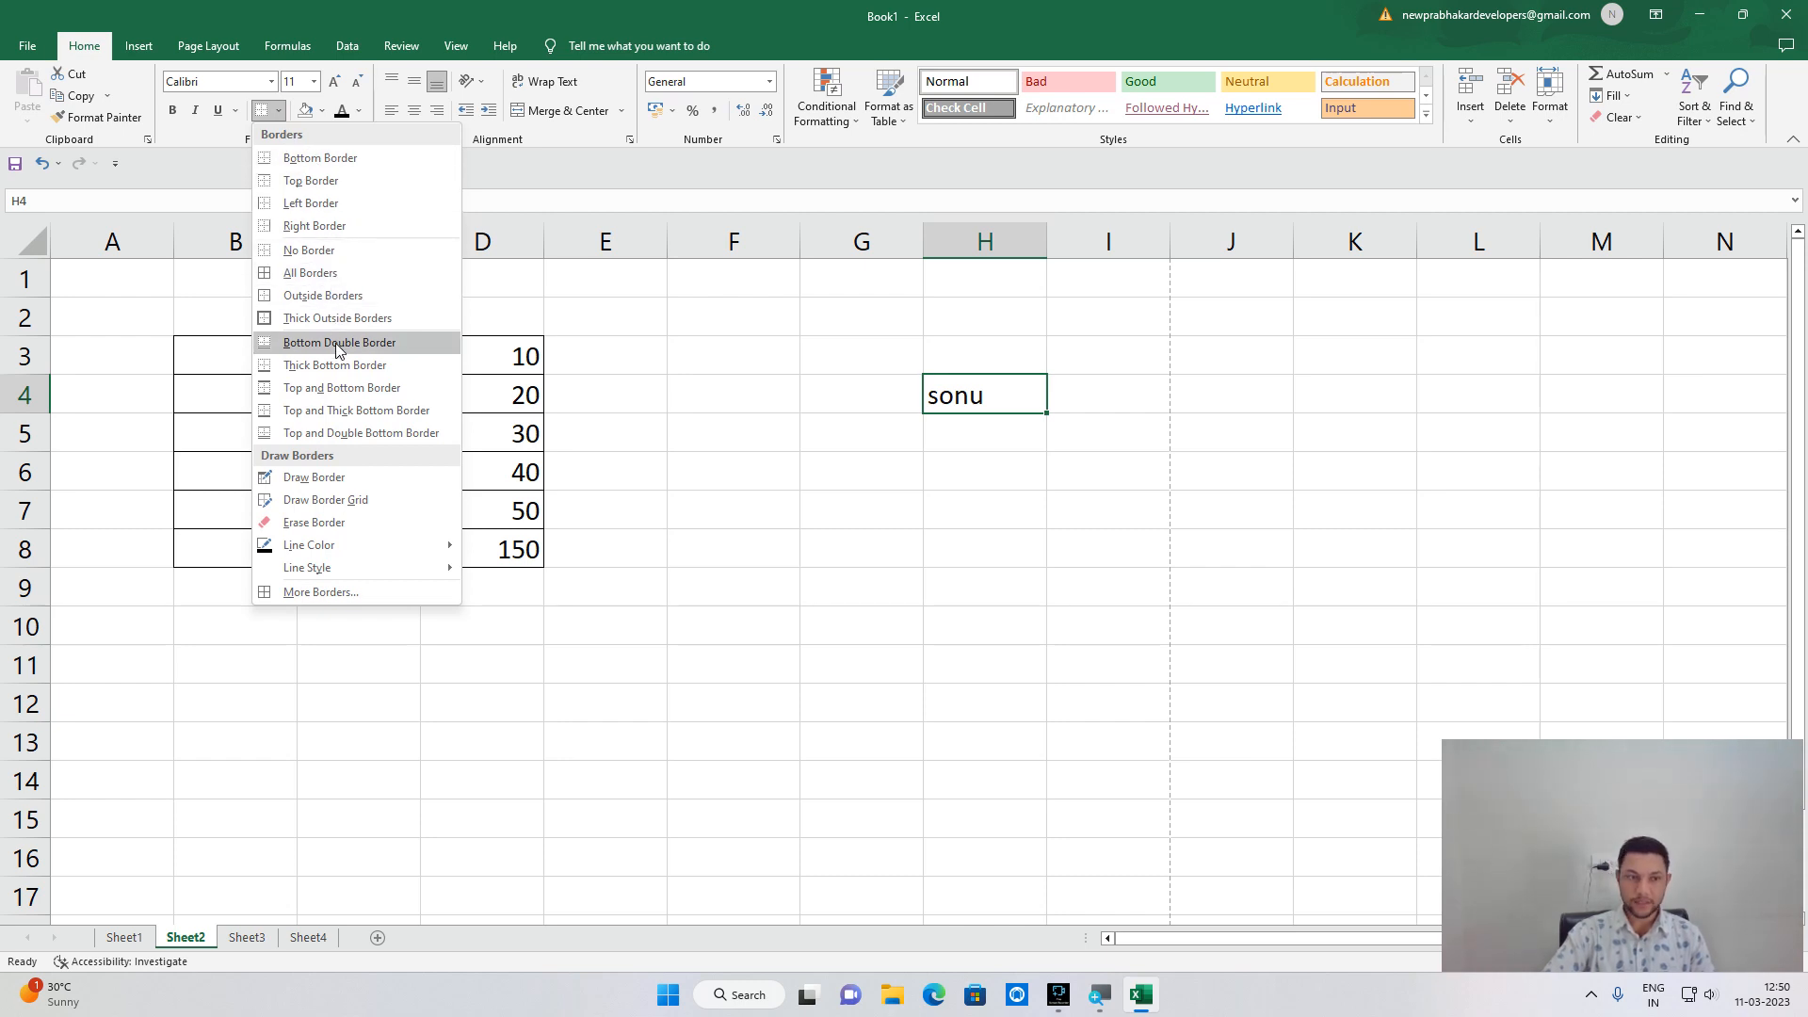
pyautogui.click(583, 427)
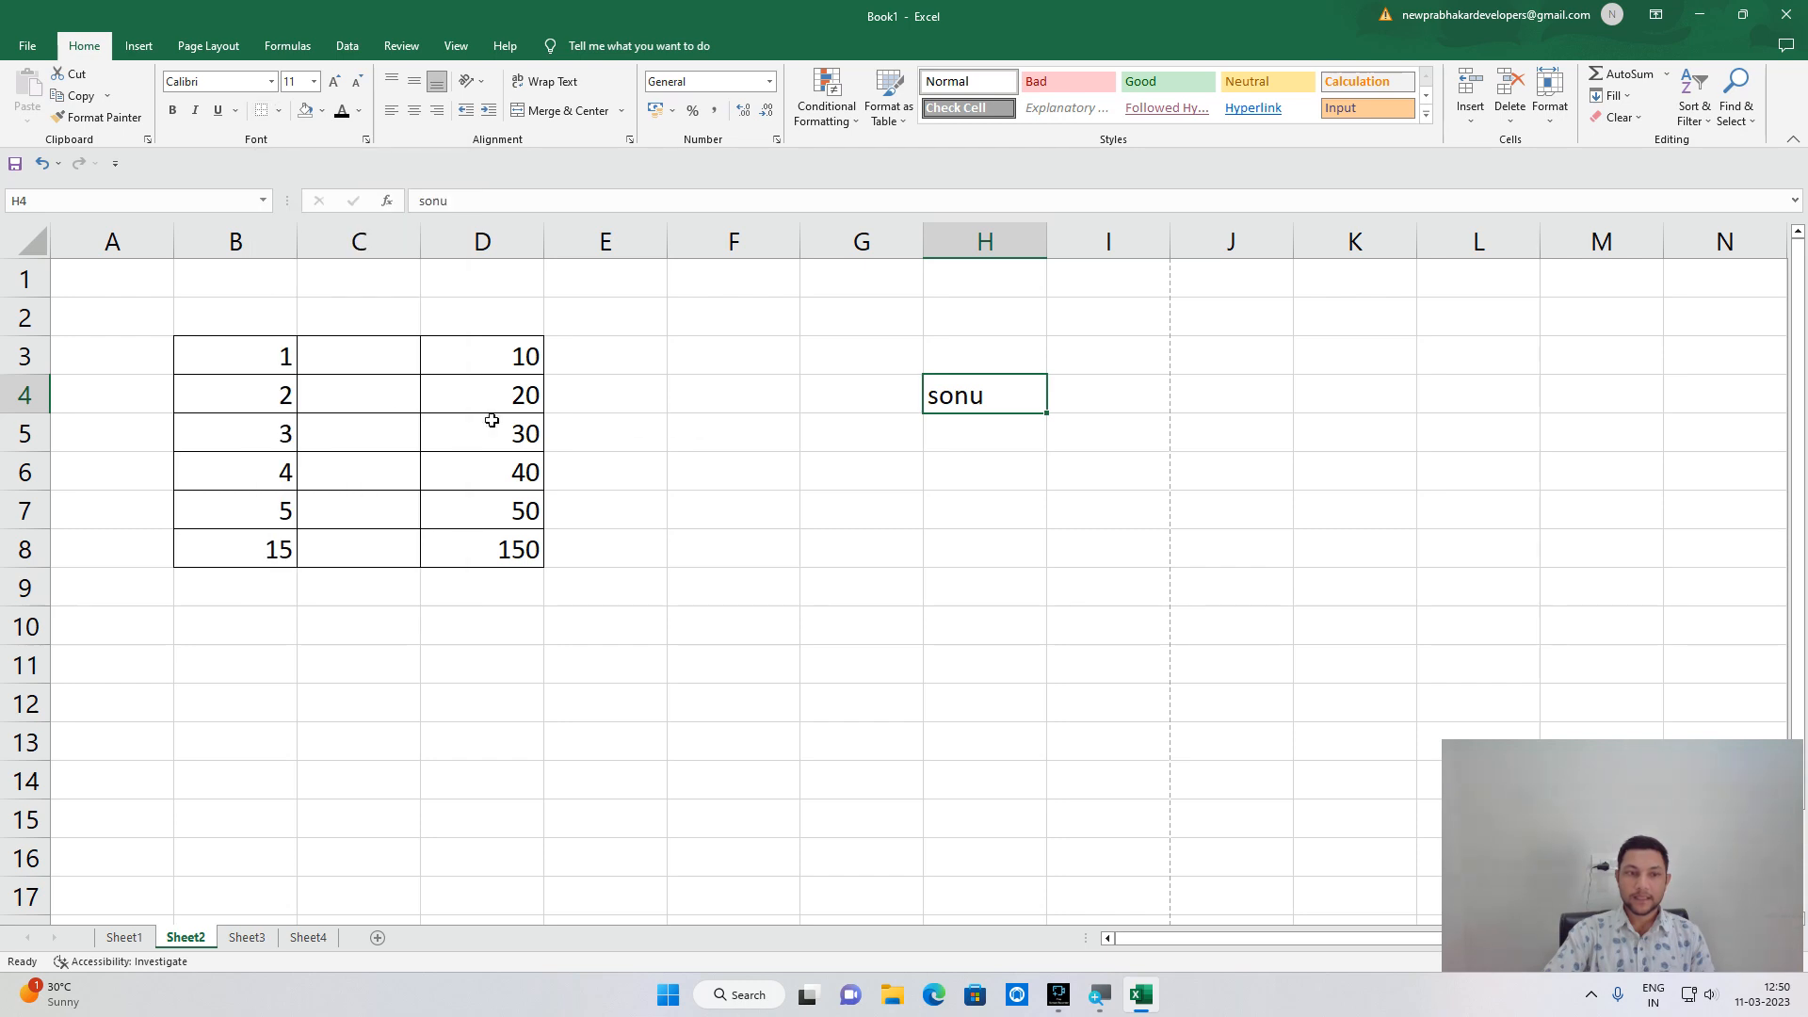
# Replace B3:D8's cell borders with Thick Outside Borders and check the print preview.
pyautogui.moveTo(193, 340); pyautogui.dragTo(520, 551)
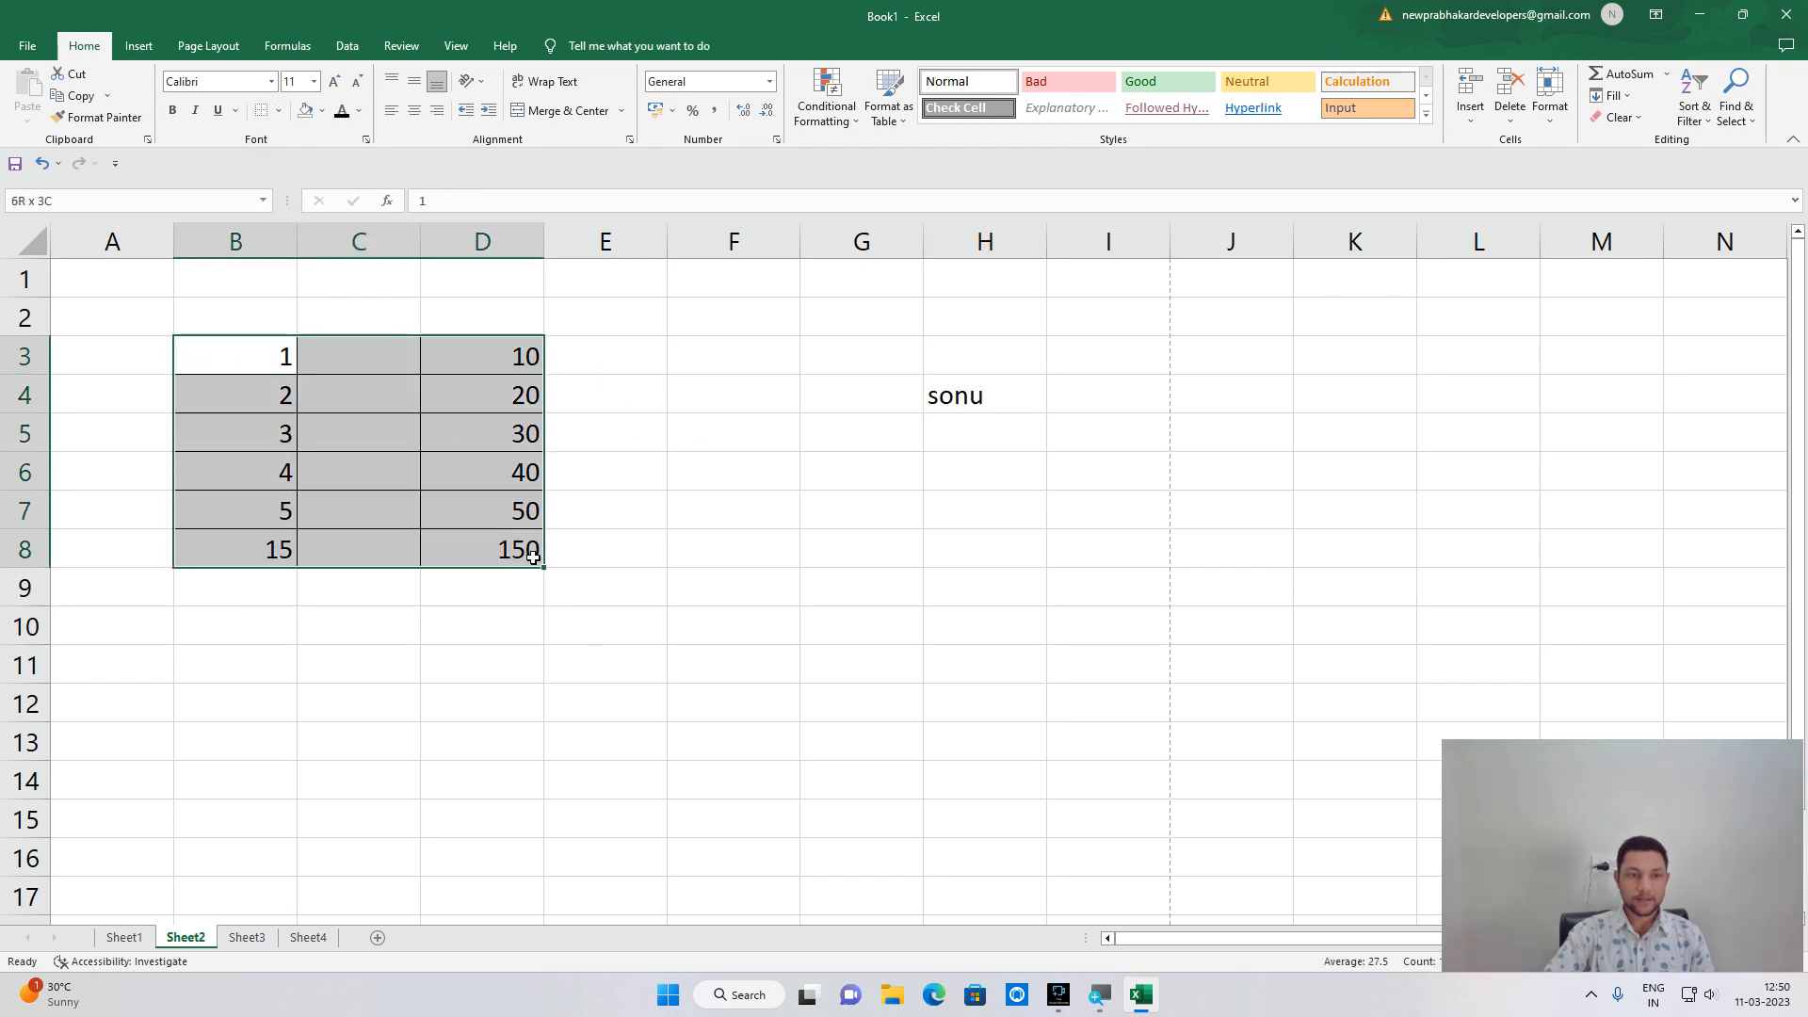
pyautogui.click(279, 110)
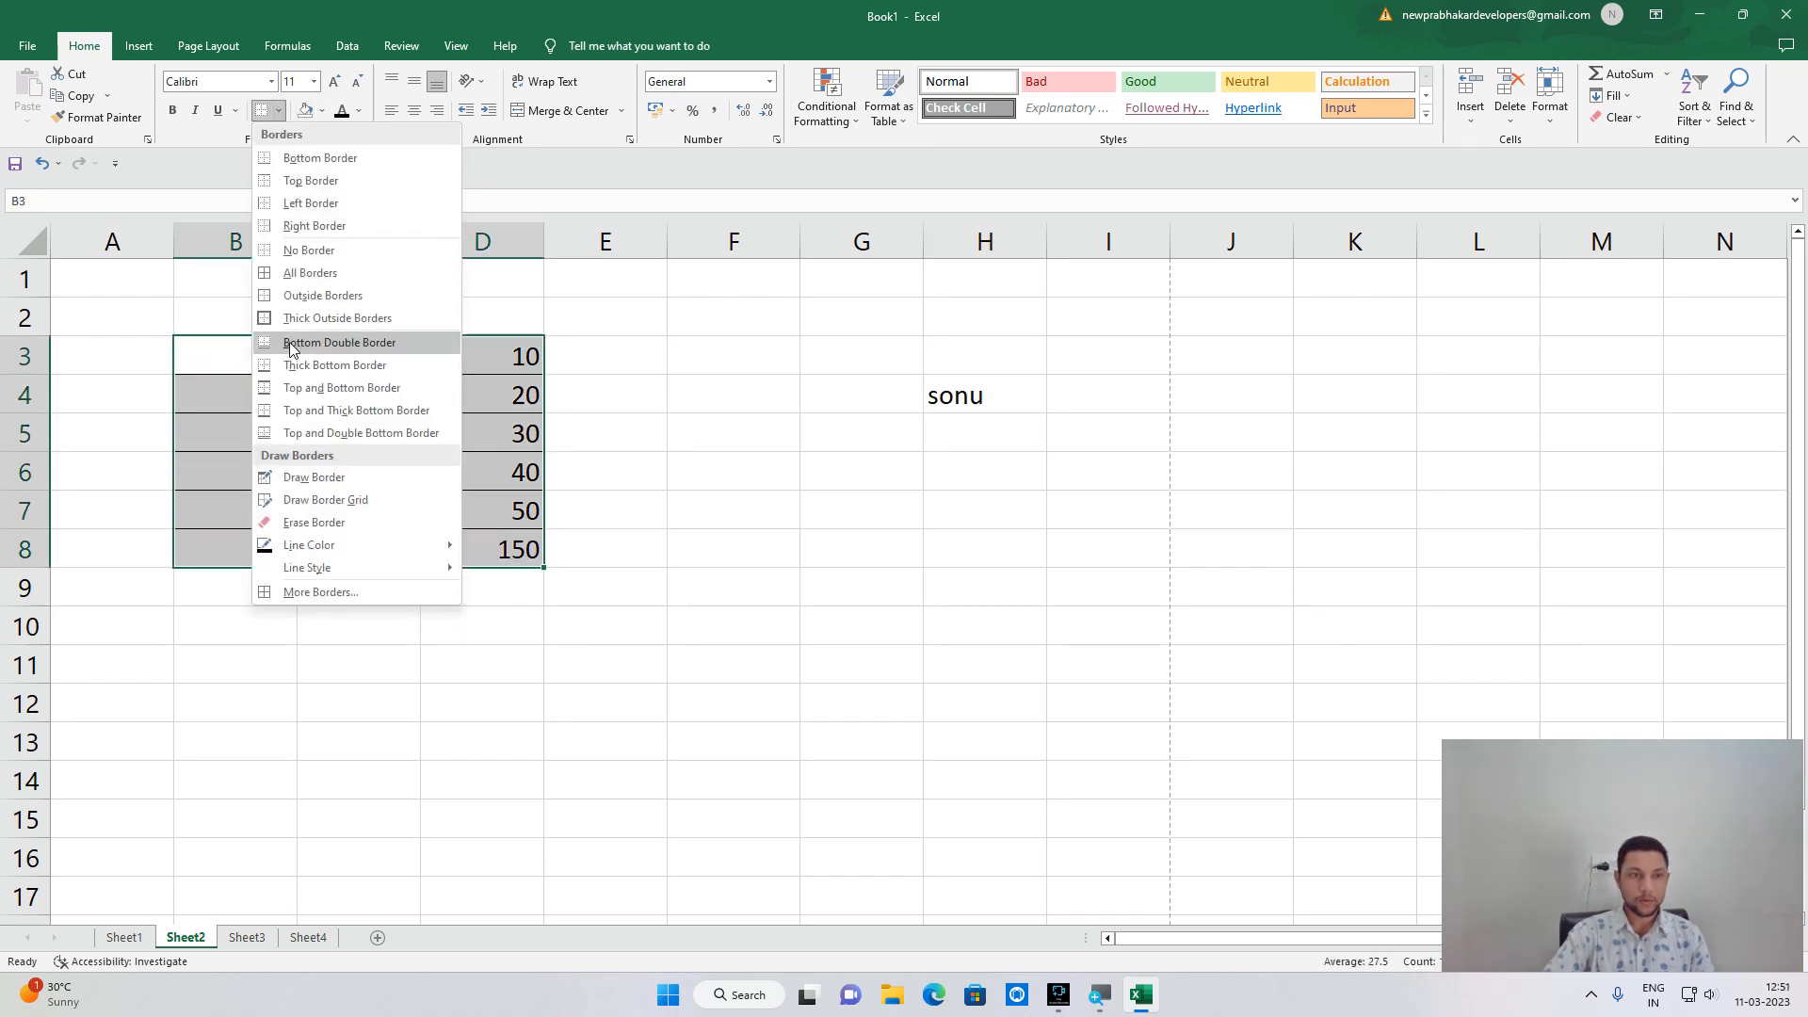
pyautogui.click(315, 254)
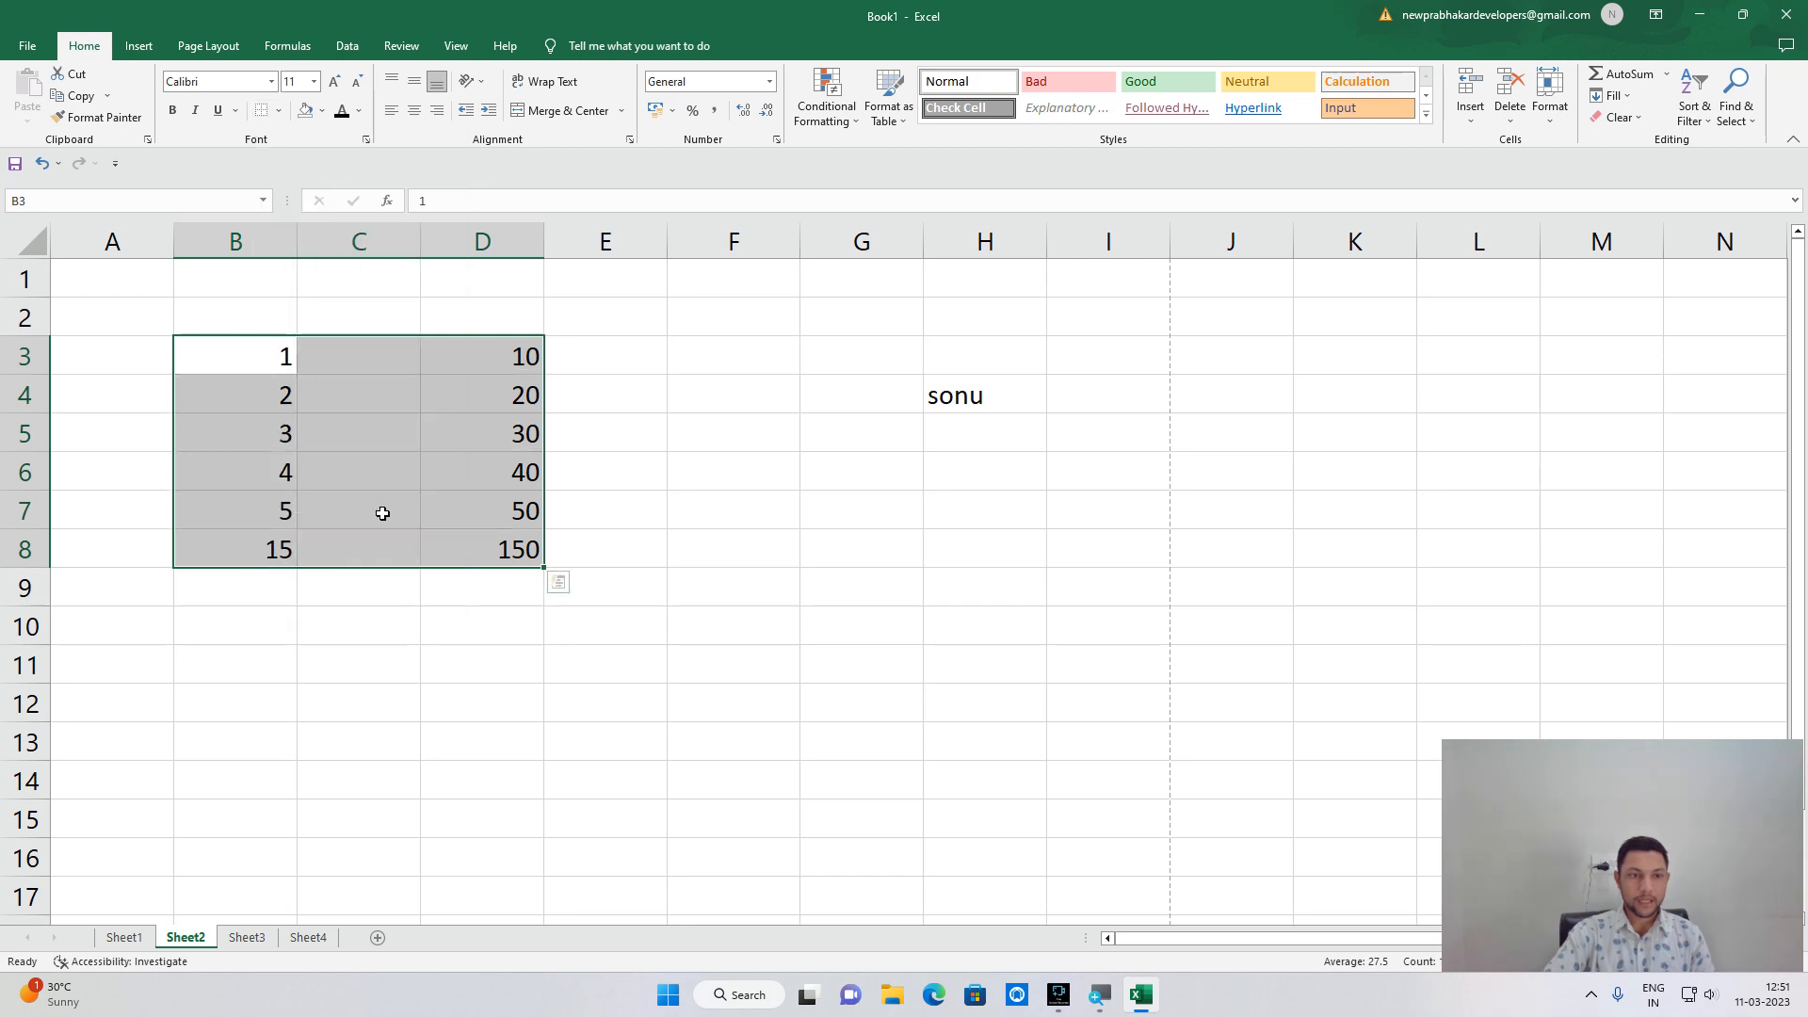
pyautogui.click(279, 110)
pyautogui.click(279, 318)
pyautogui.click(369, 438)
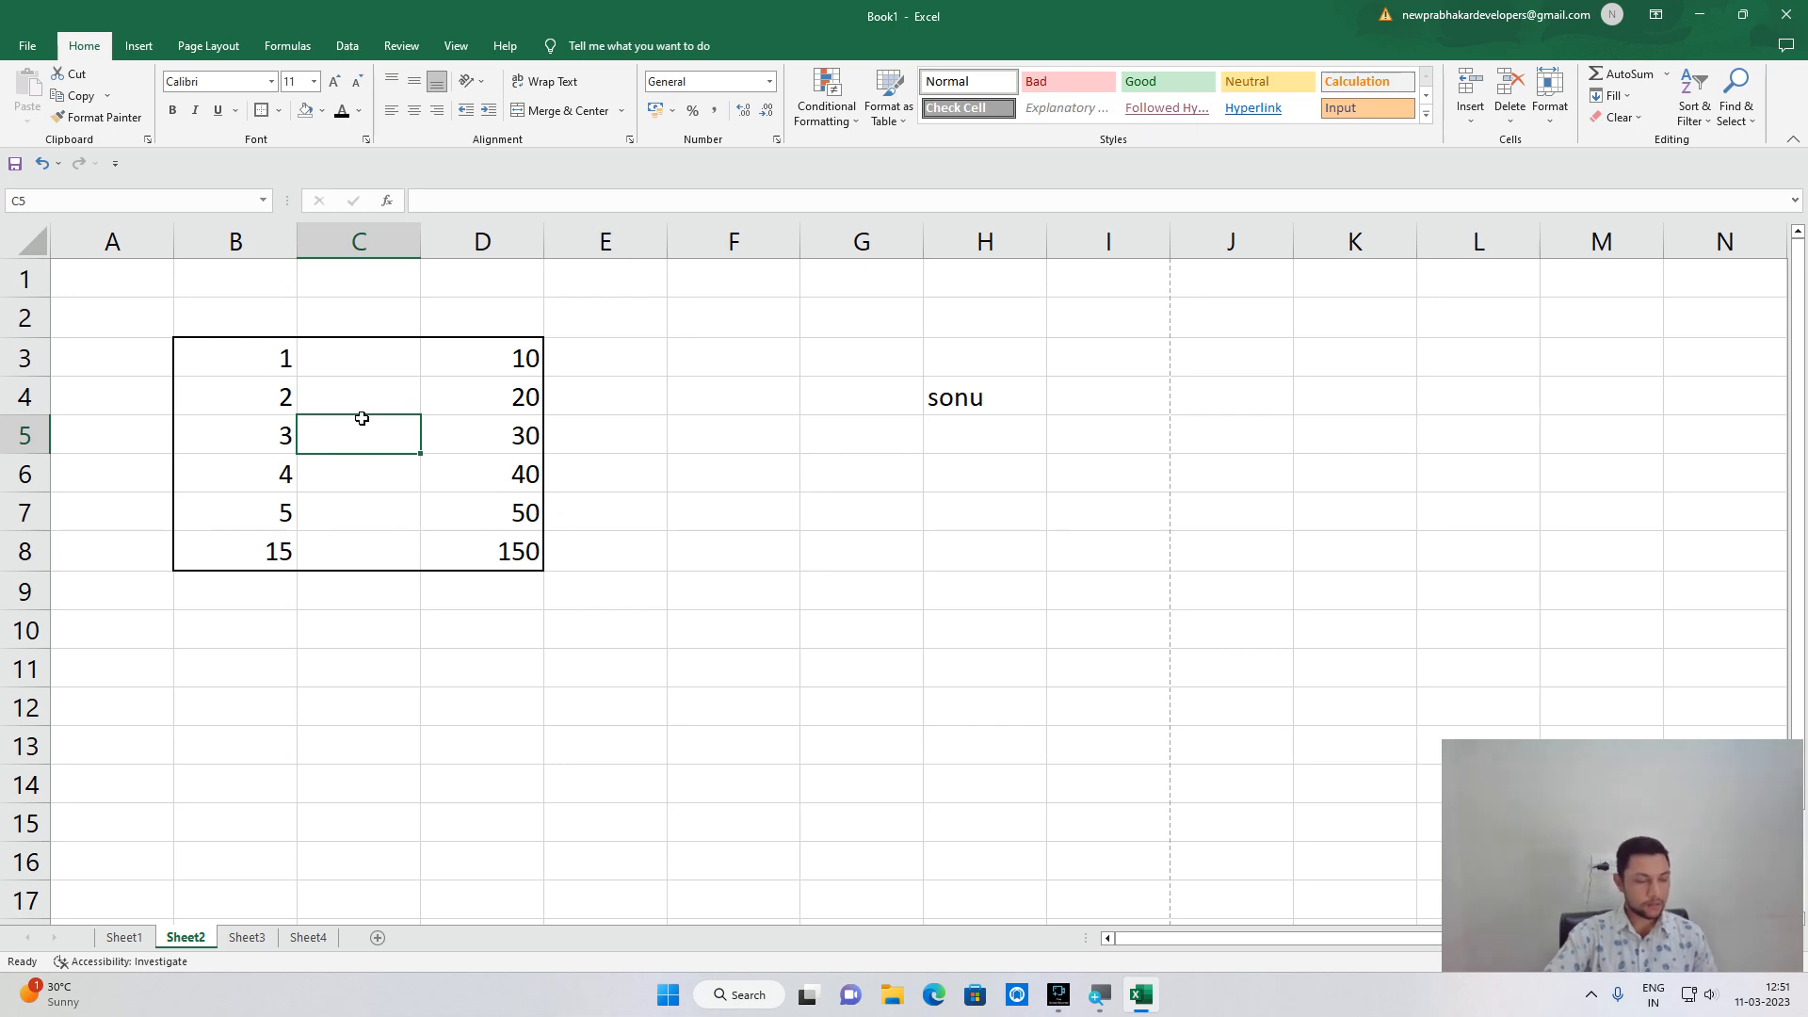
pyautogui.click(23, 47)
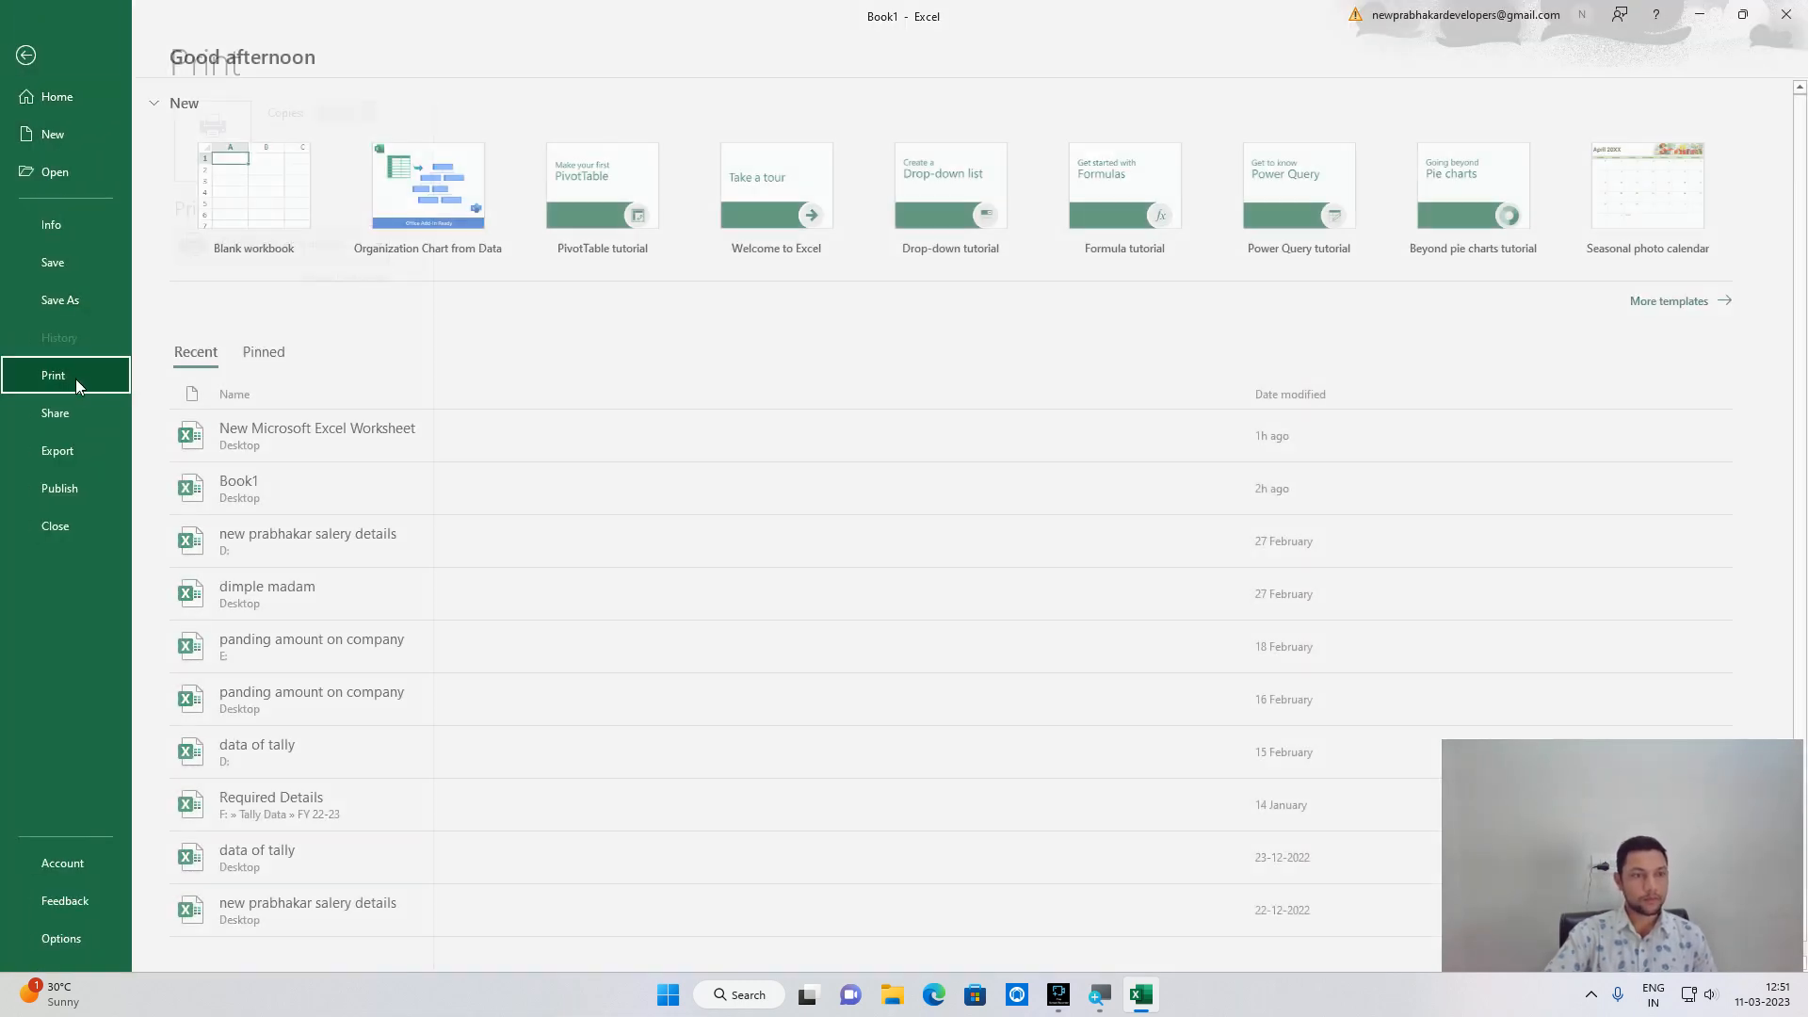
pyautogui.click(74, 376)
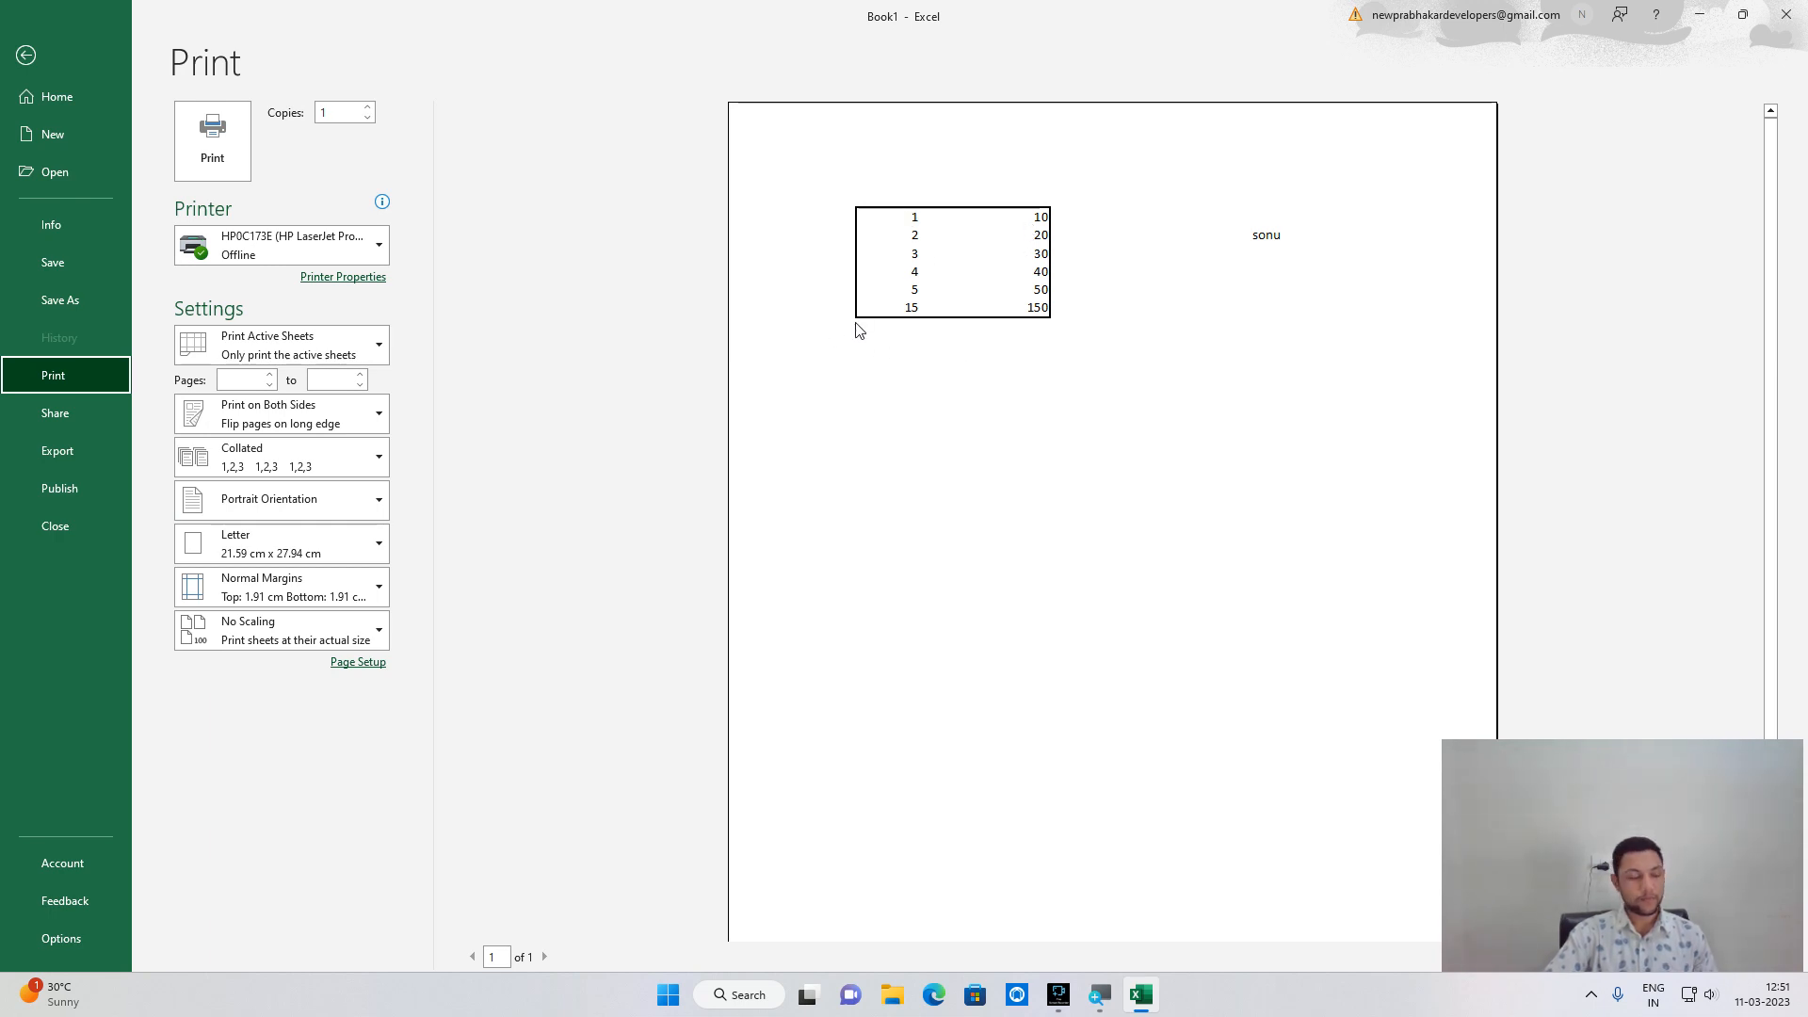
pyautogui.press('Escape')
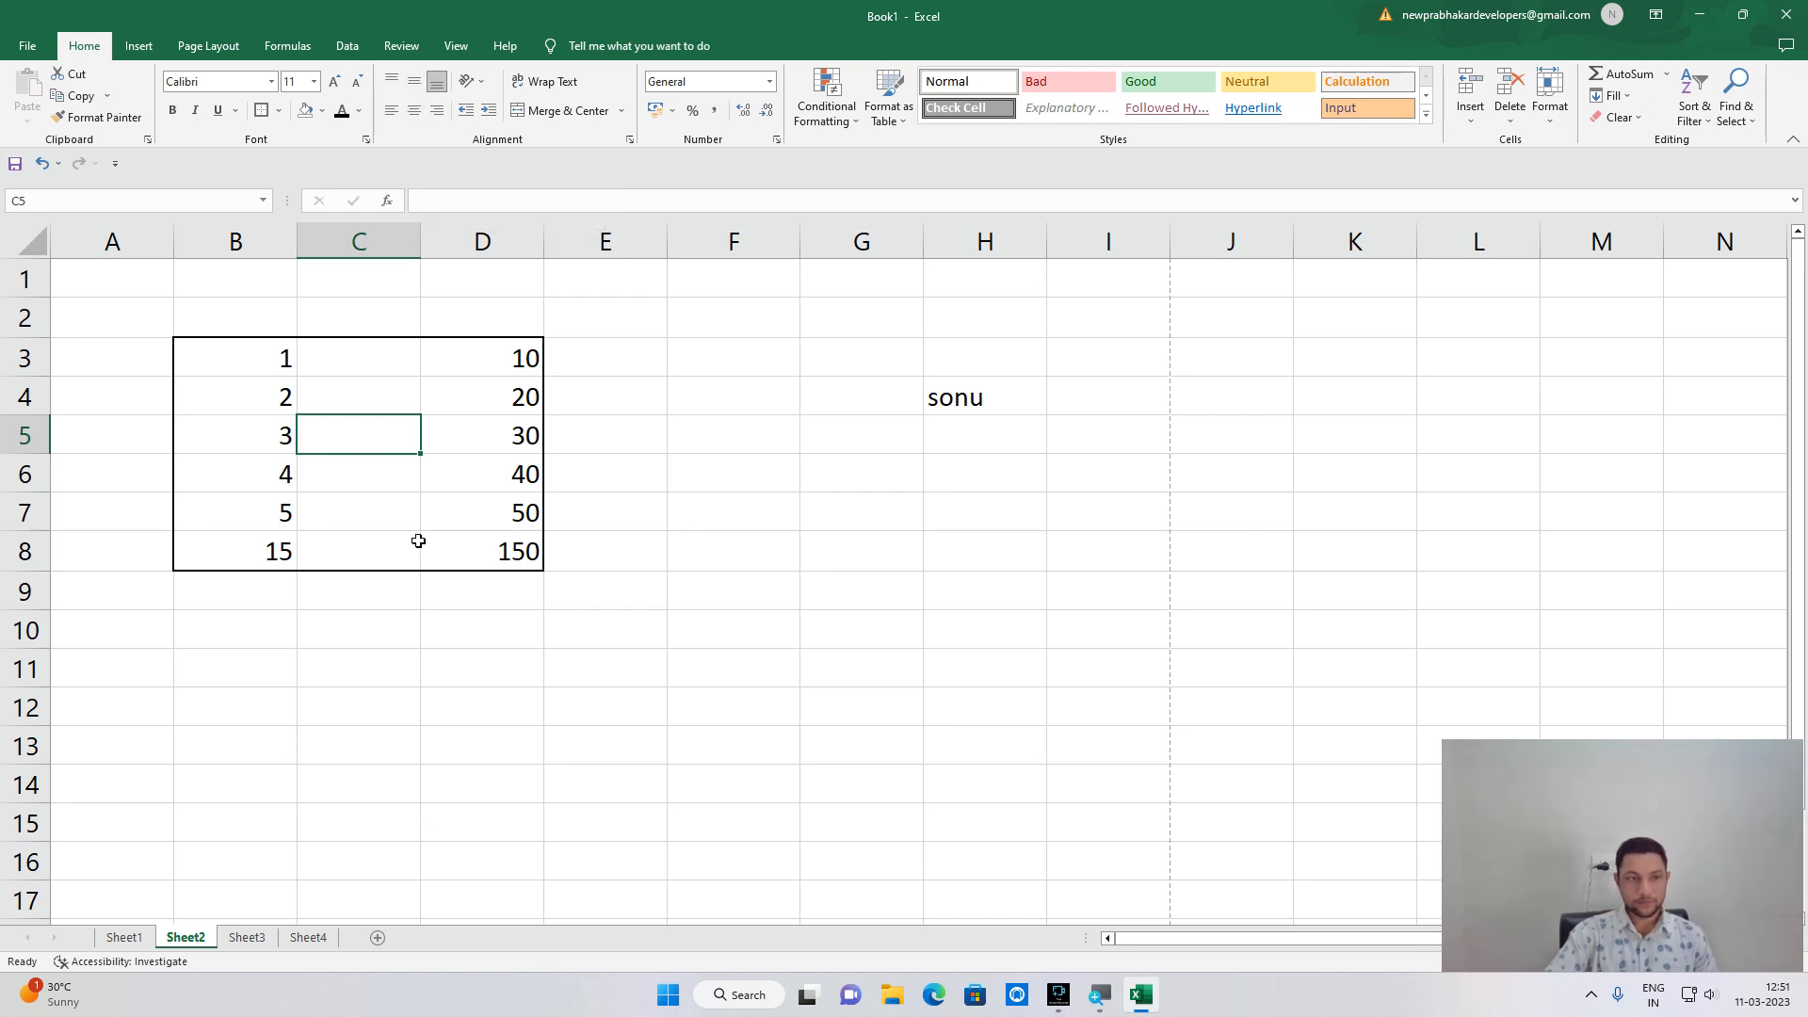
# Set the 20 in D4 to font size 18.
pyautogui.keyDown('ctrl'); pyautogui.scroll(4, 140, 413); pyautogui.keyUp('ctrl')
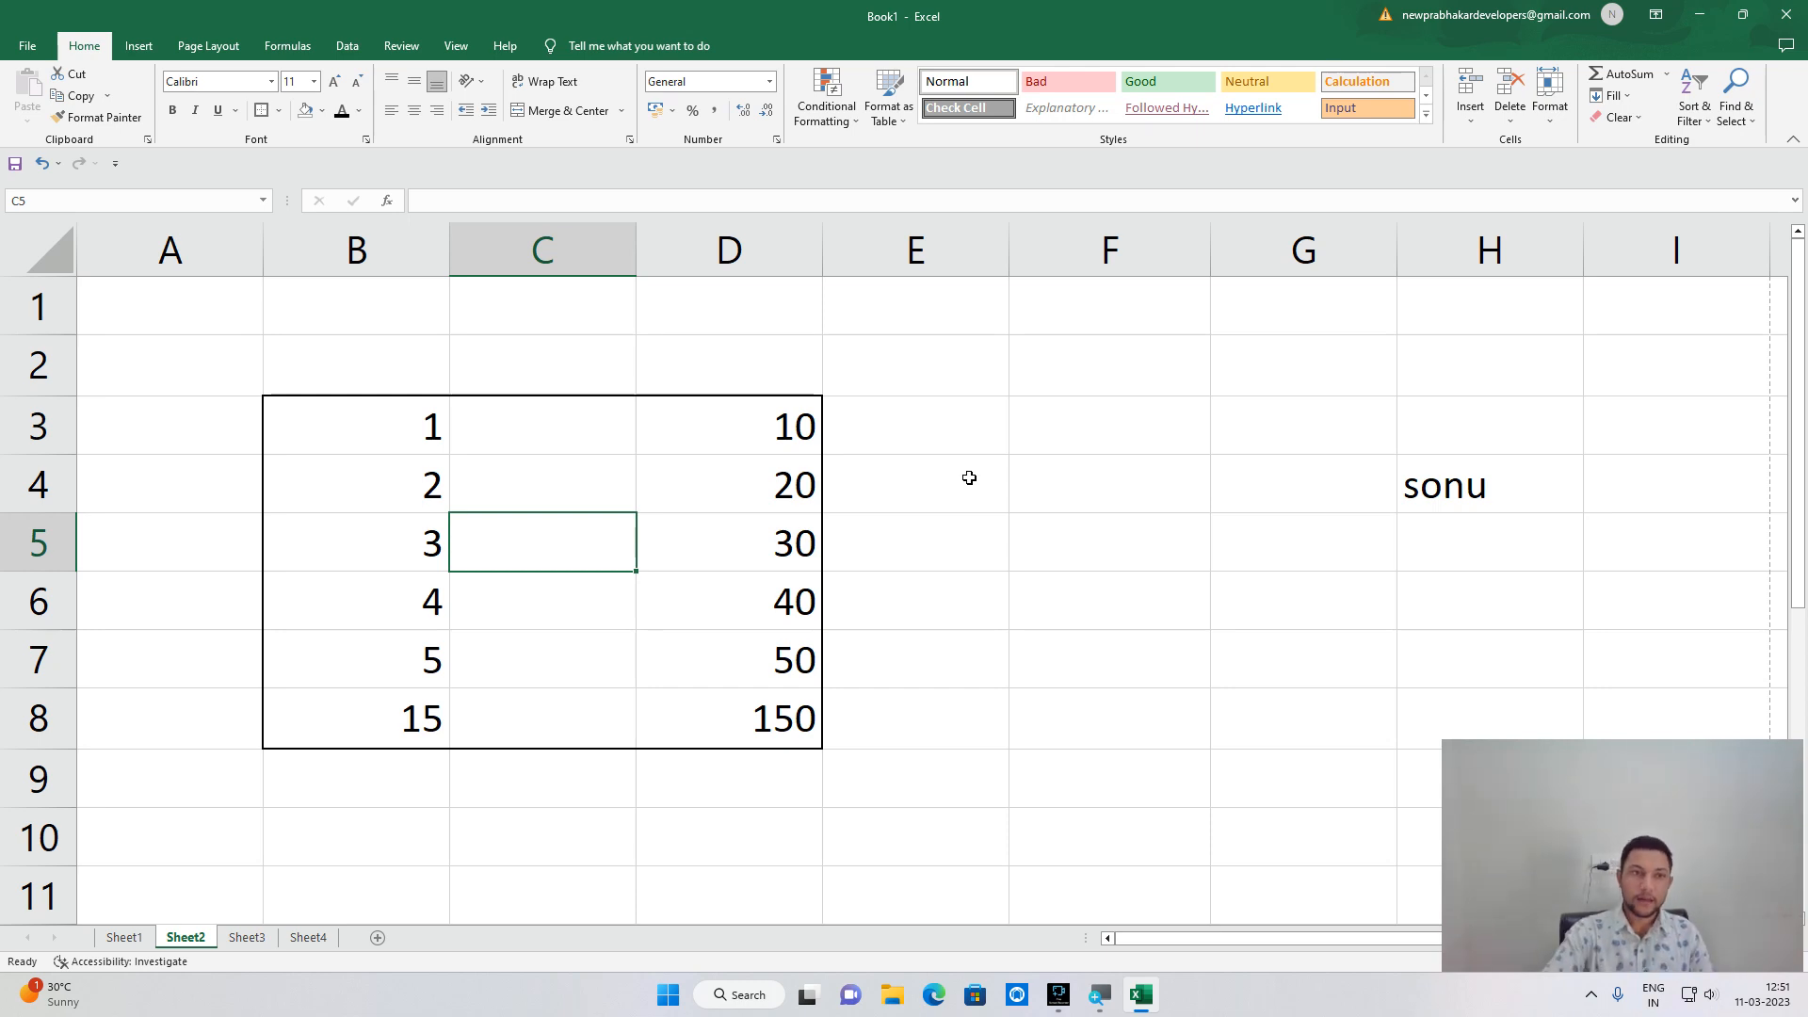
pyautogui.click(314, 83)
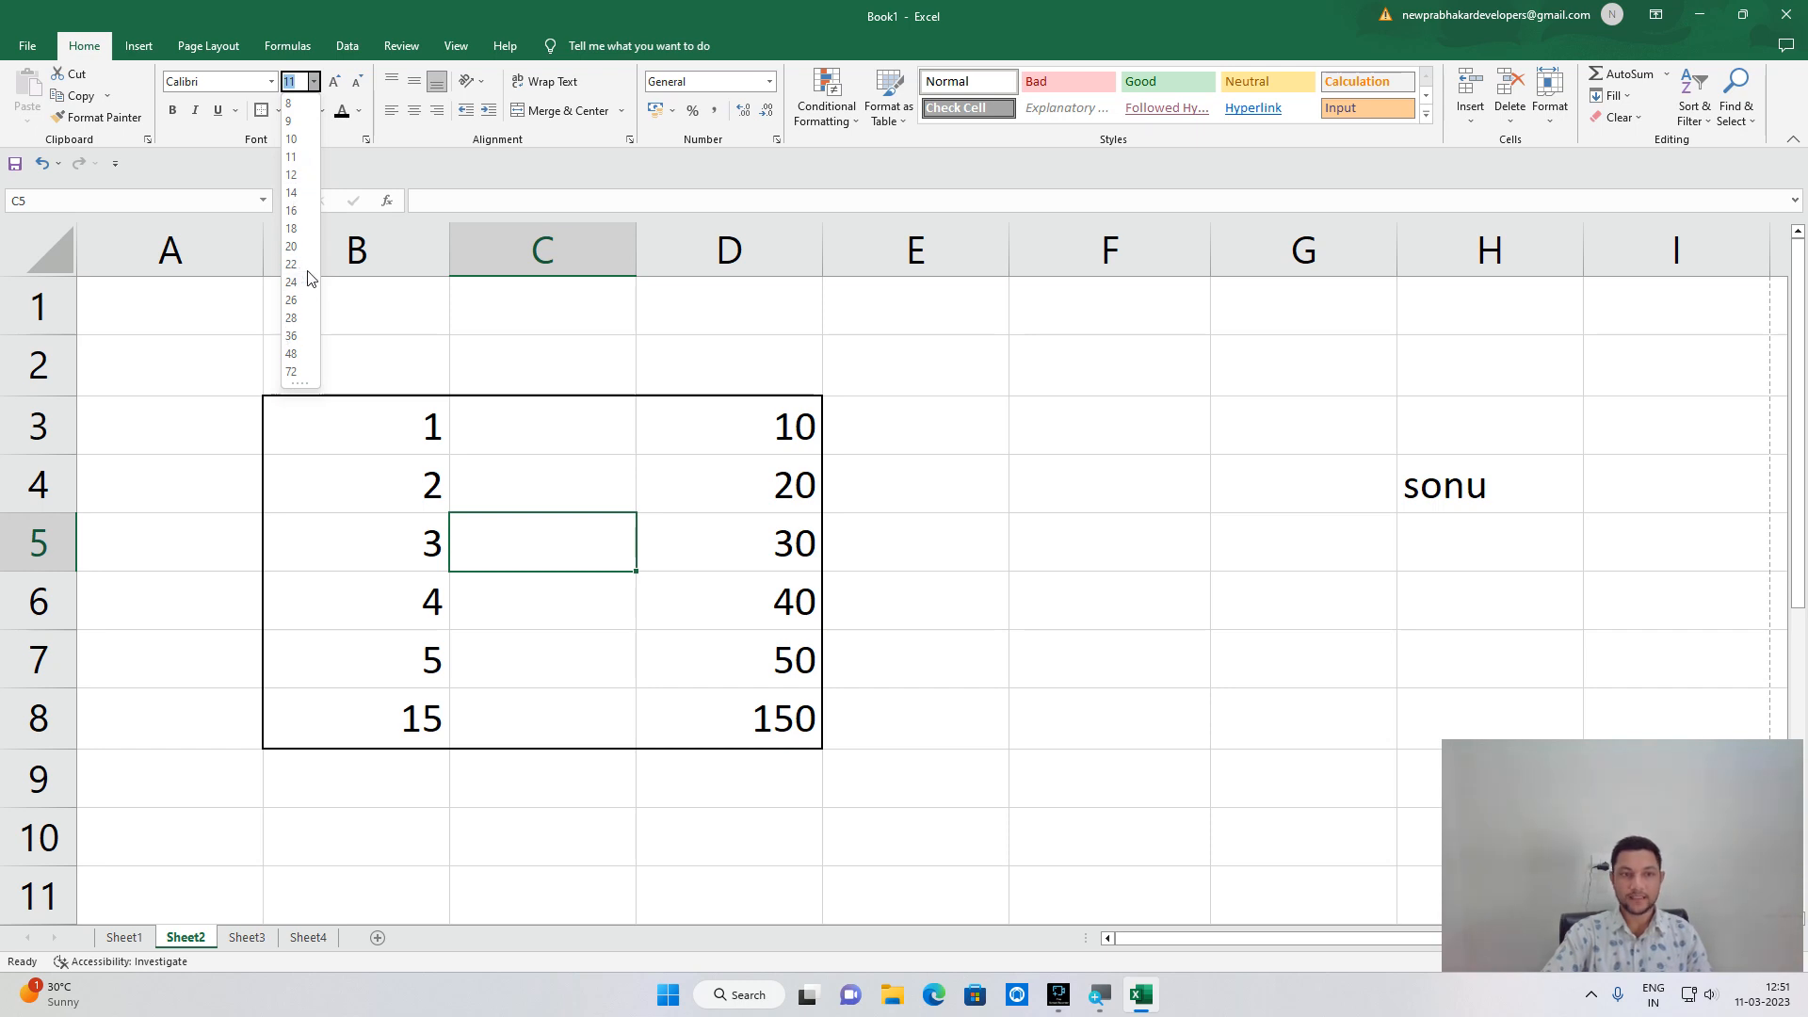
pyautogui.click(1487, 495)
pyautogui.click(1486, 491)
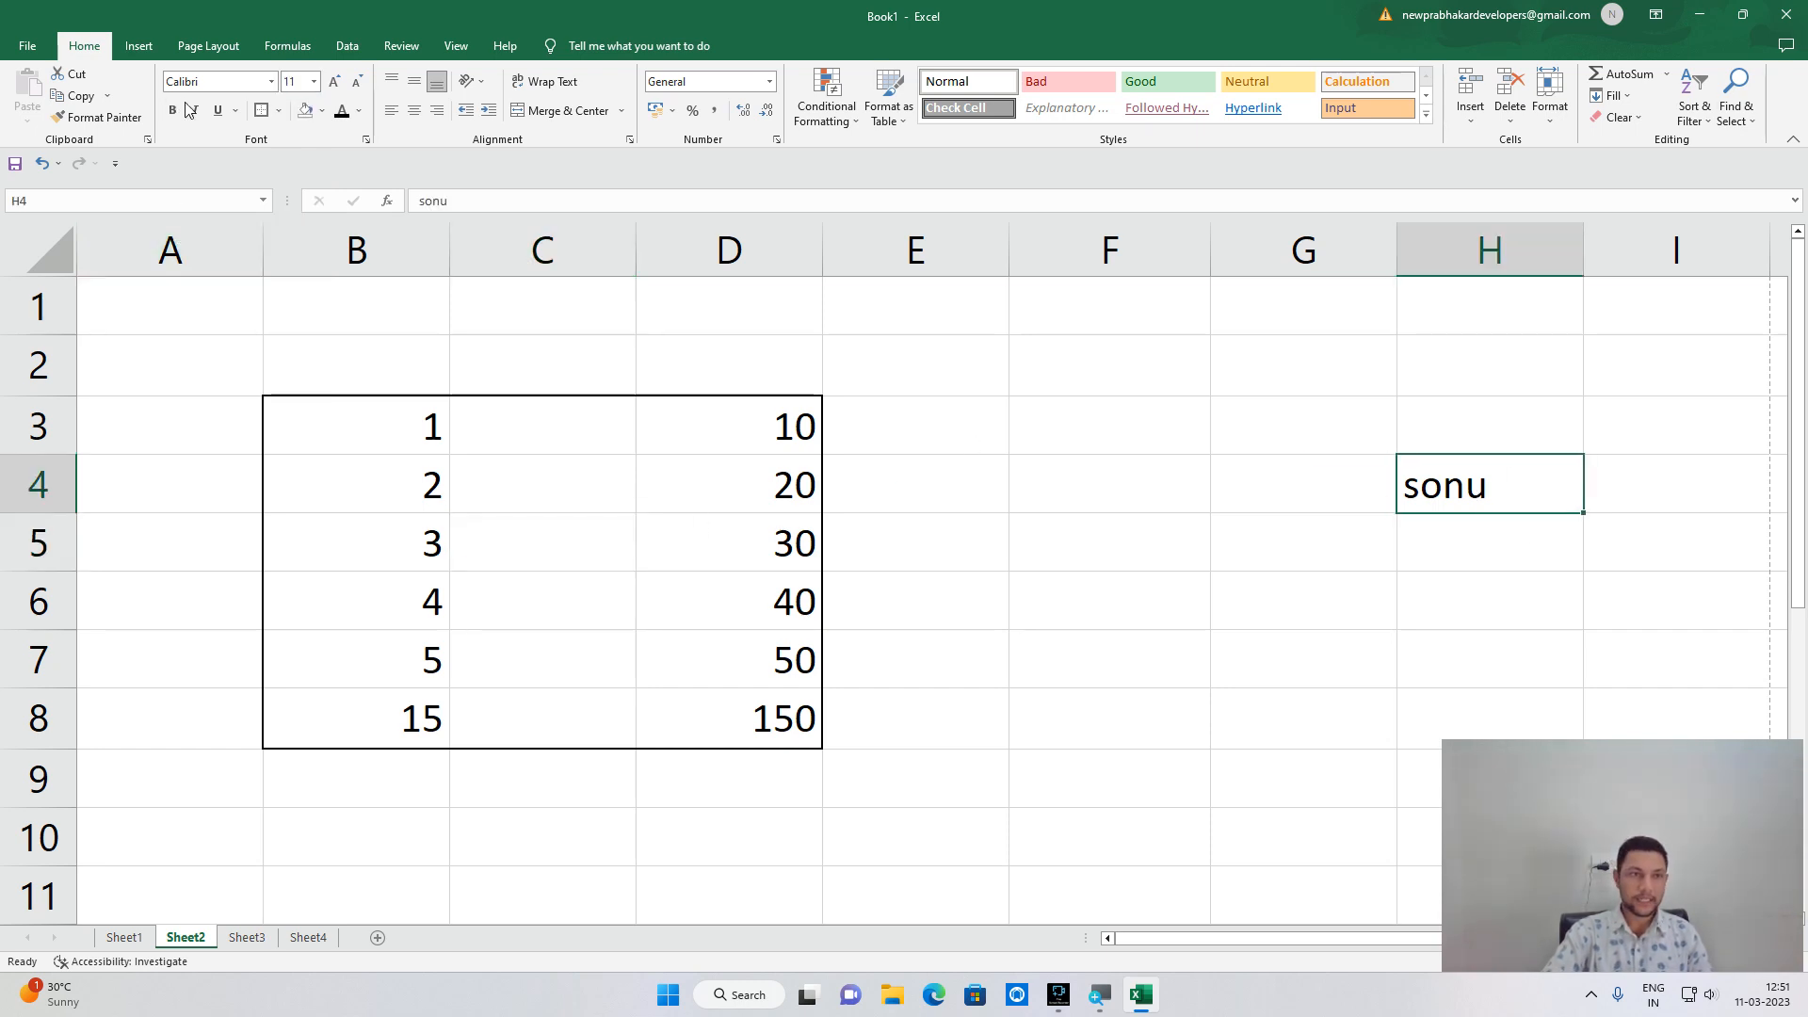
pyautogui.click(316, 82)
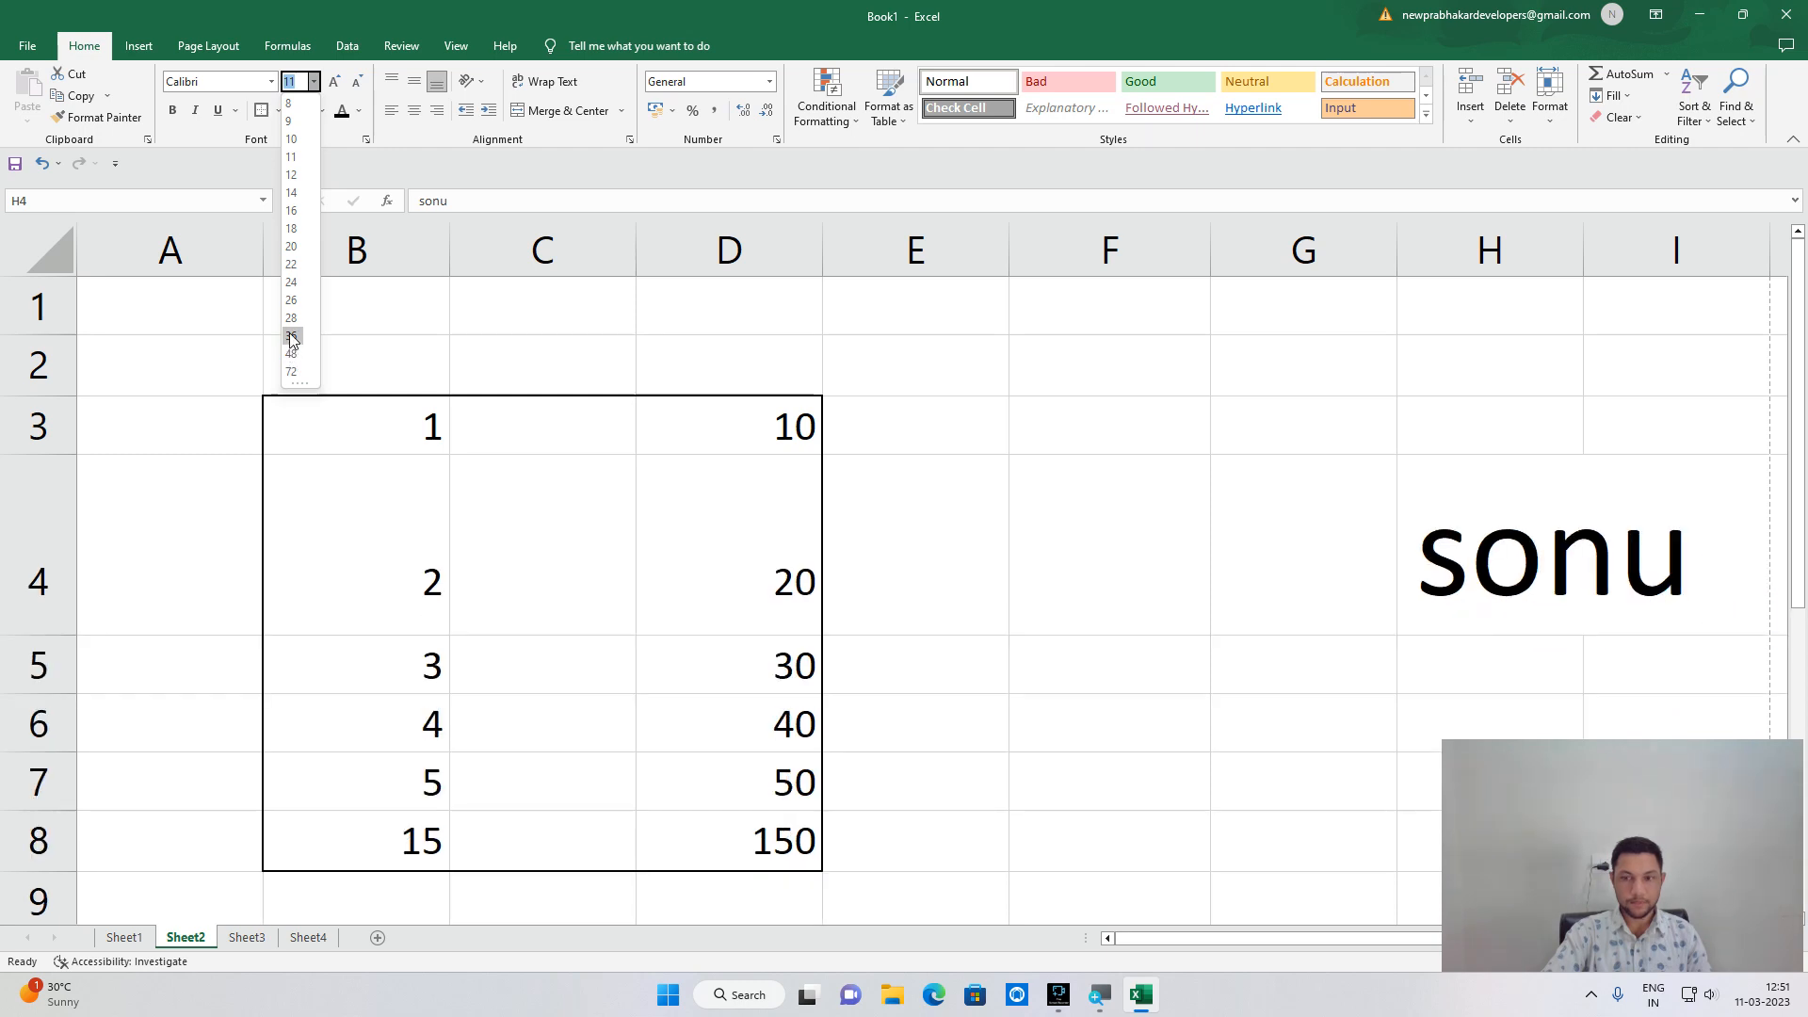
pyautogui.click(438, 363)
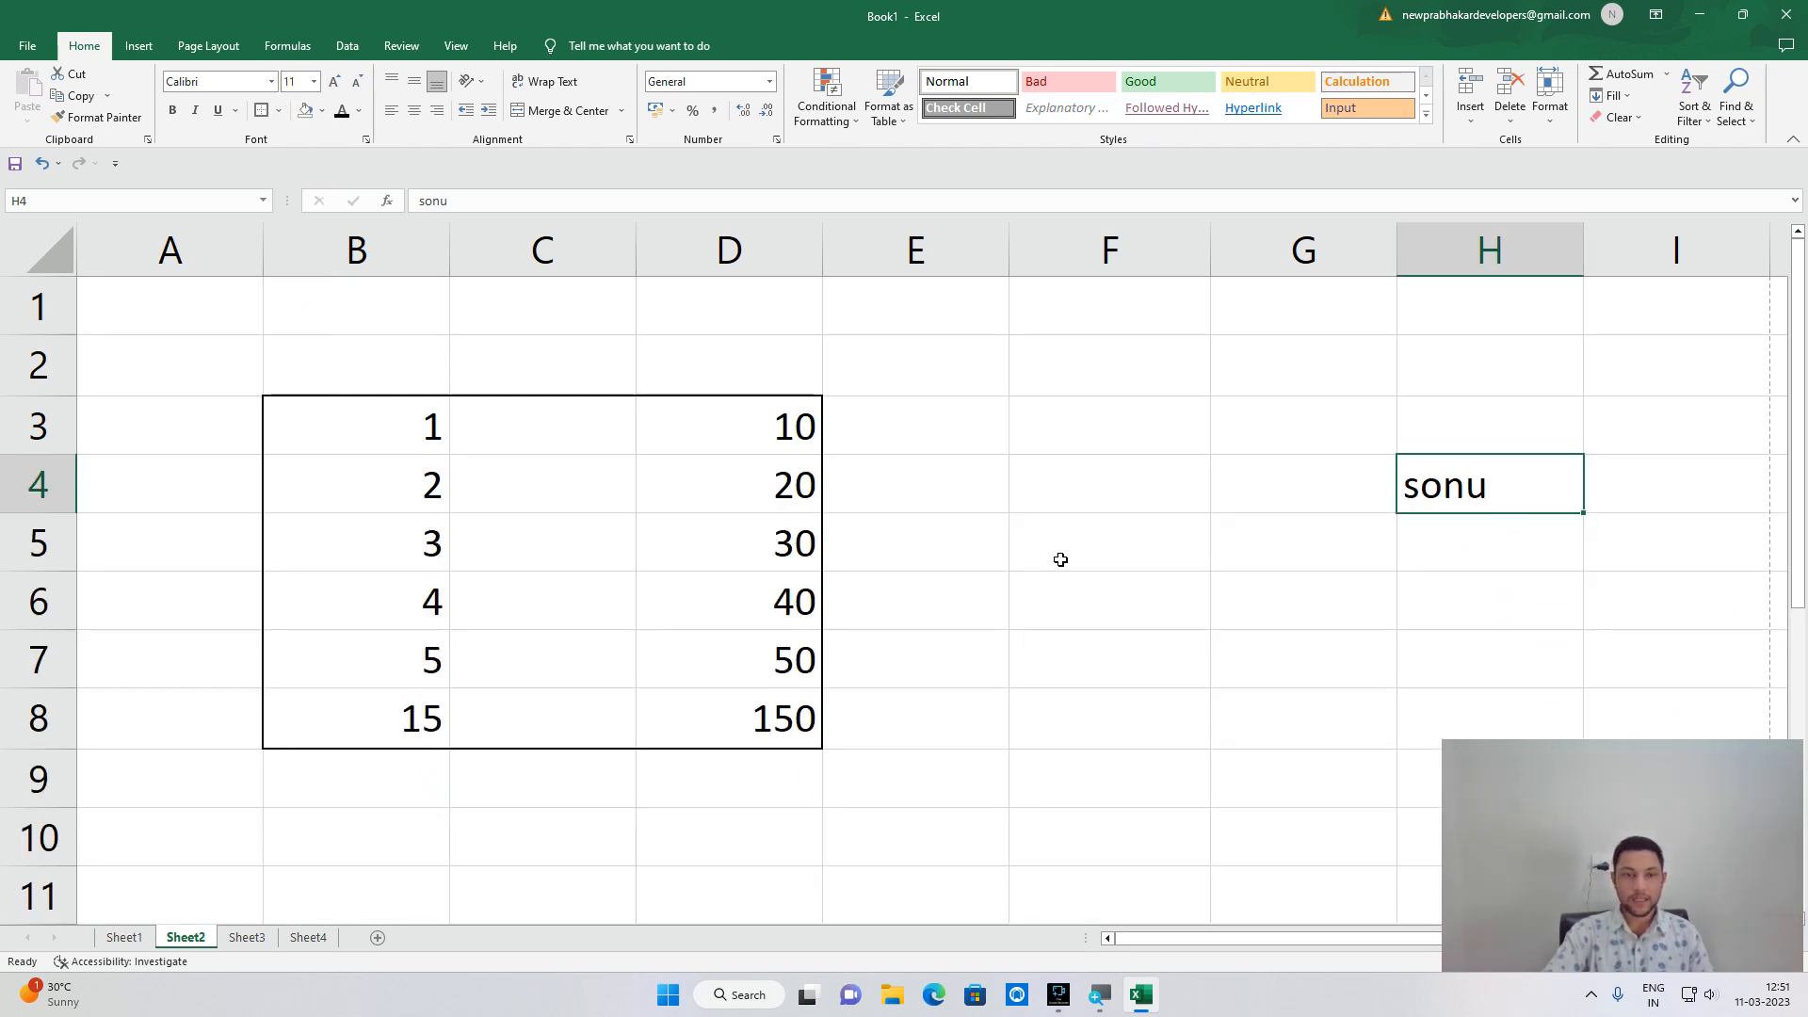
pyautogui.click(764, 489)
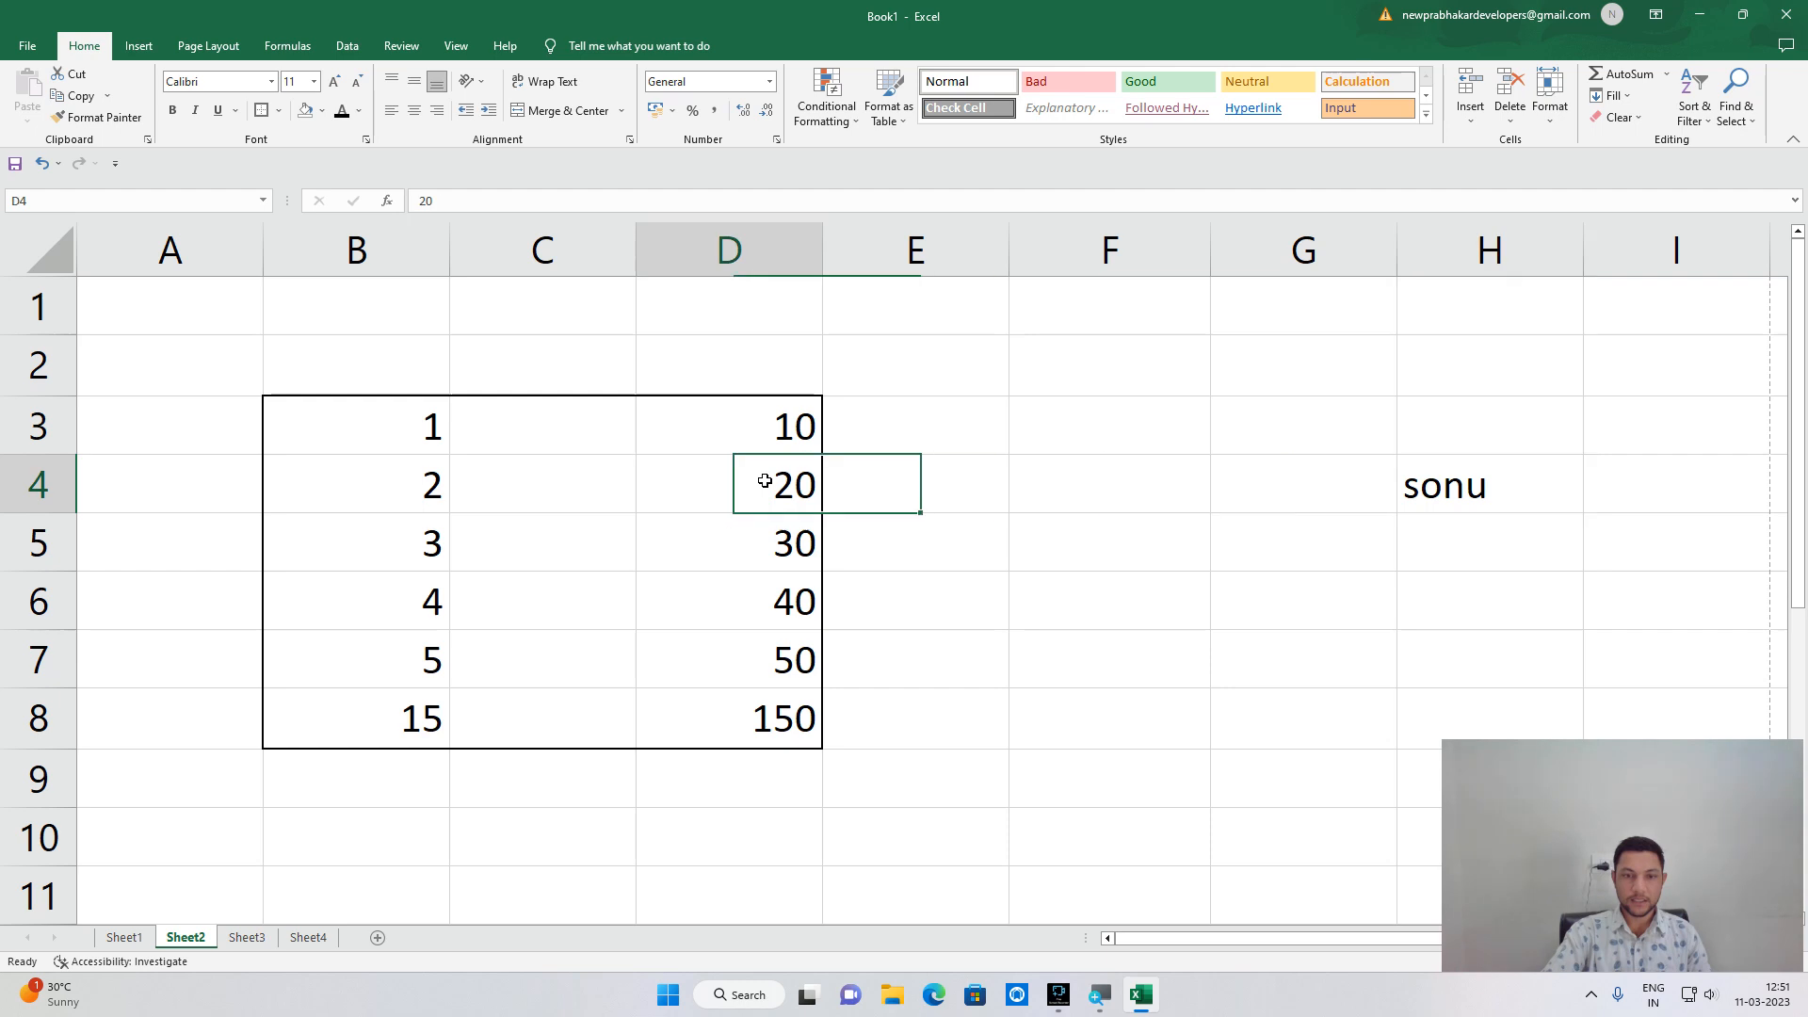
pyautogui.click(314, 81)
pyautogui.click(294, 229)
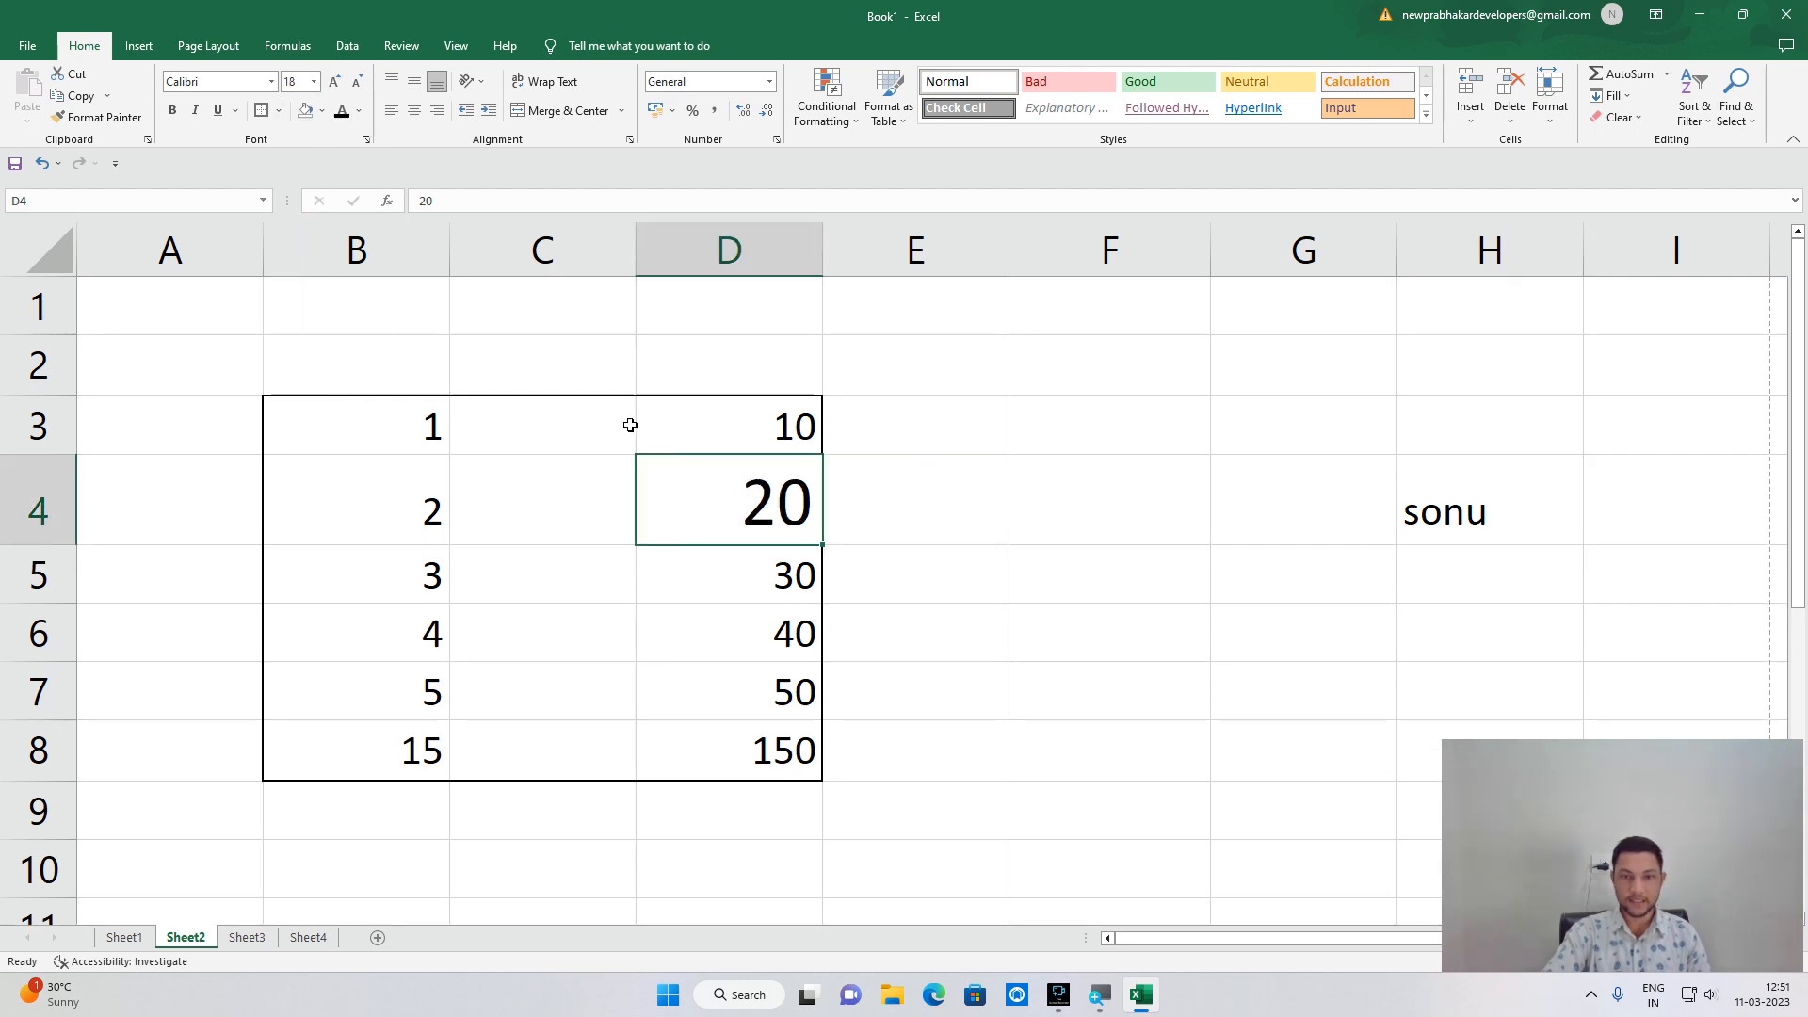
# Move 'sonu' from H4 to E4.
pyautogui.click(1463, 532)
pyautogui.hotkey('ctrl', 'c')
pyautogui.click(945, 501)
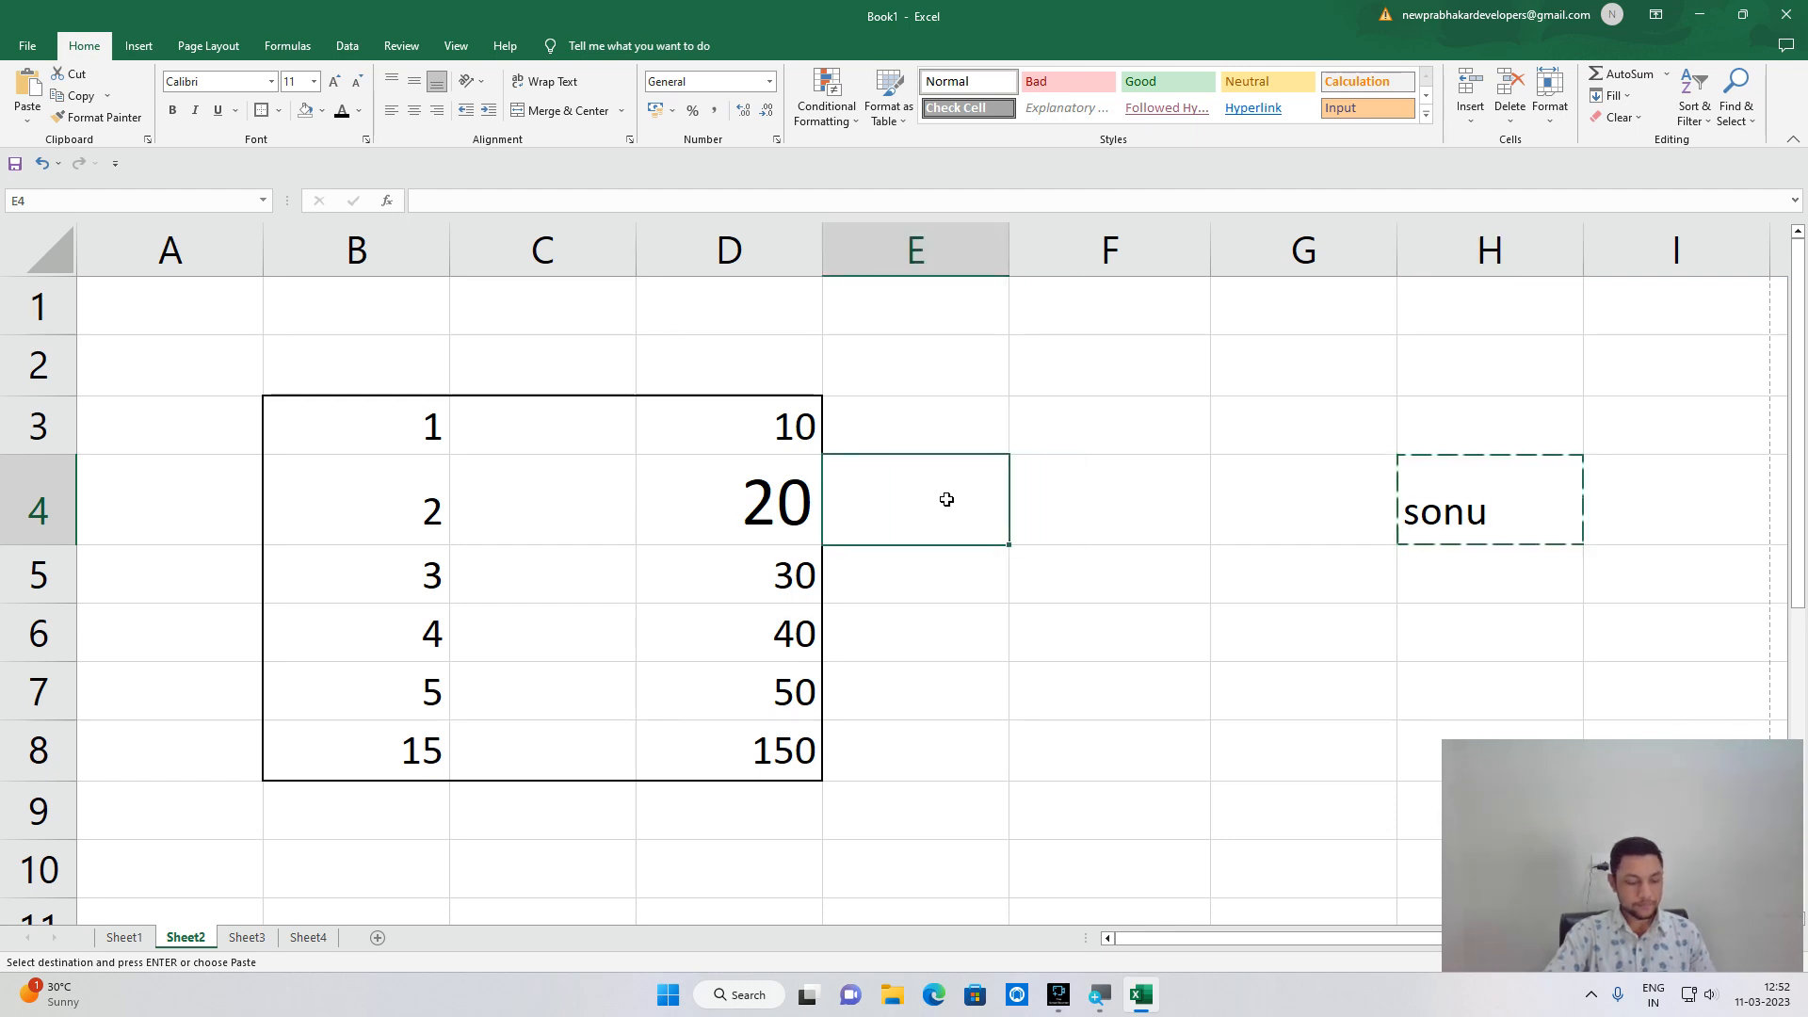
pyautogui.hotkey('ctrl', 'v')
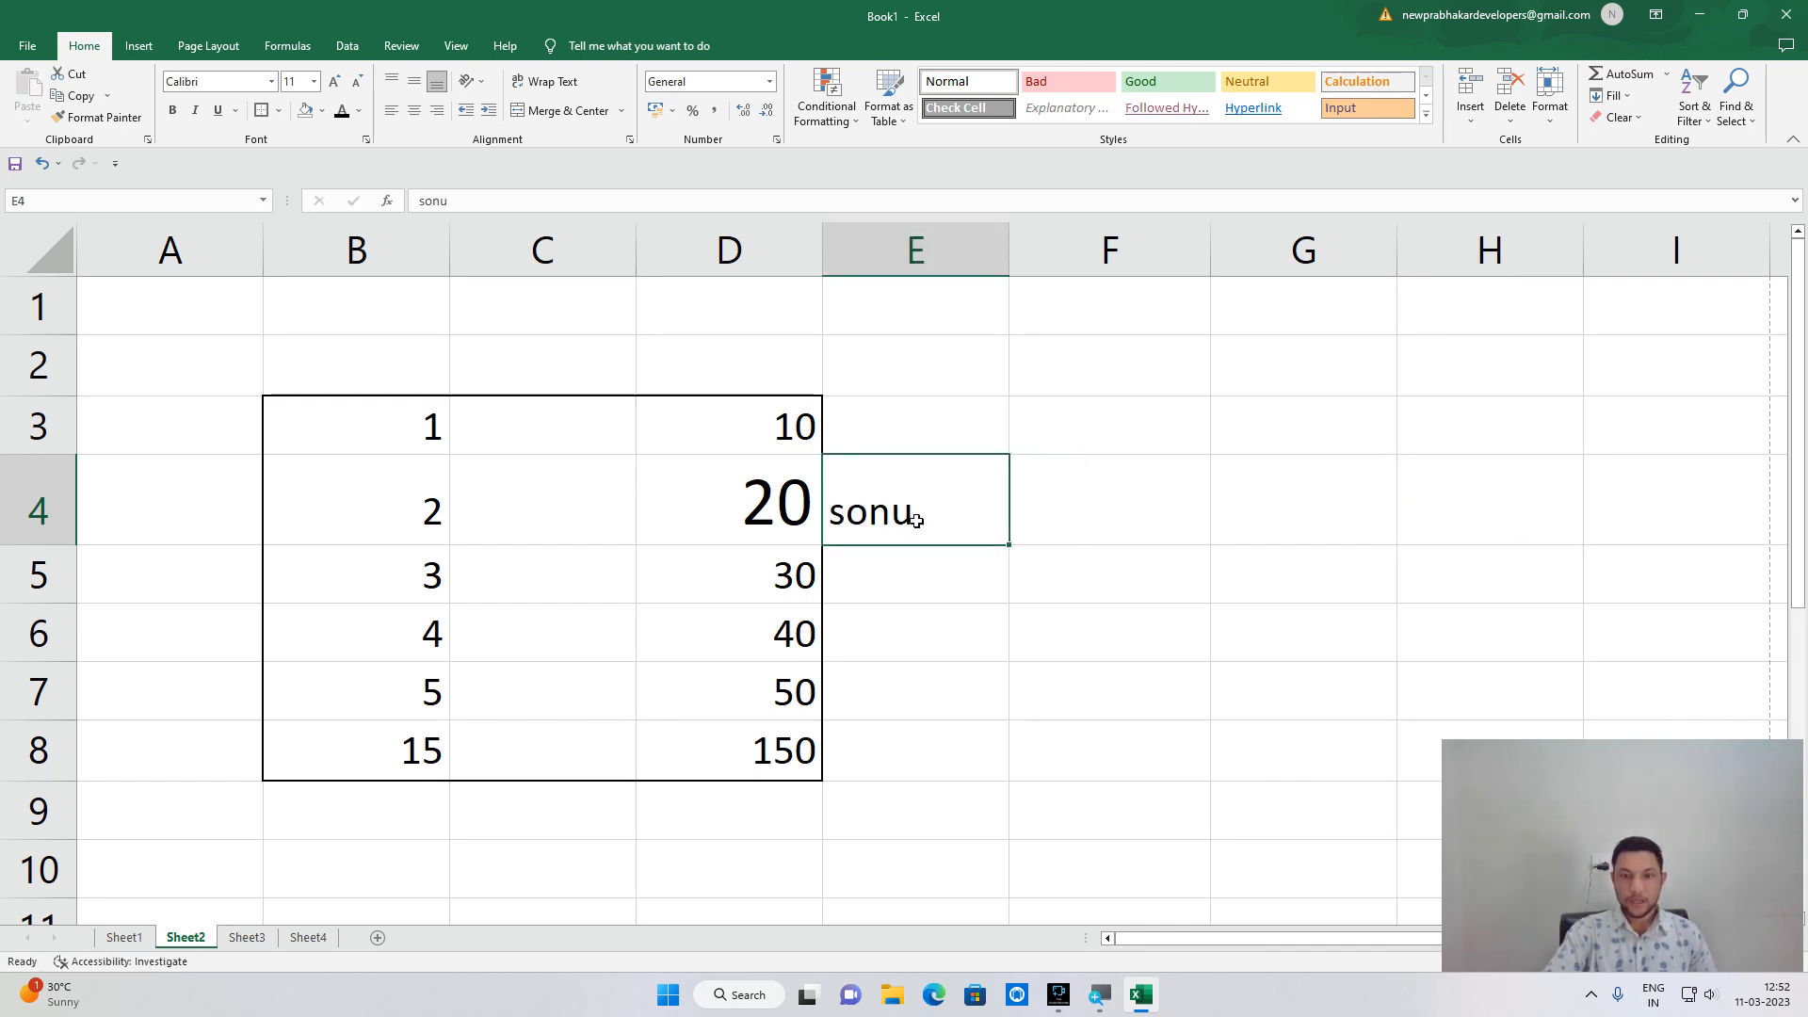
# Step E4's font size up and down until 'sonu' is size 22.
pyautogui.click(333, 82)
pyautogui.click(333, 82)
pyautogui.click(333, 82)
pyautogui.click(333, 82)
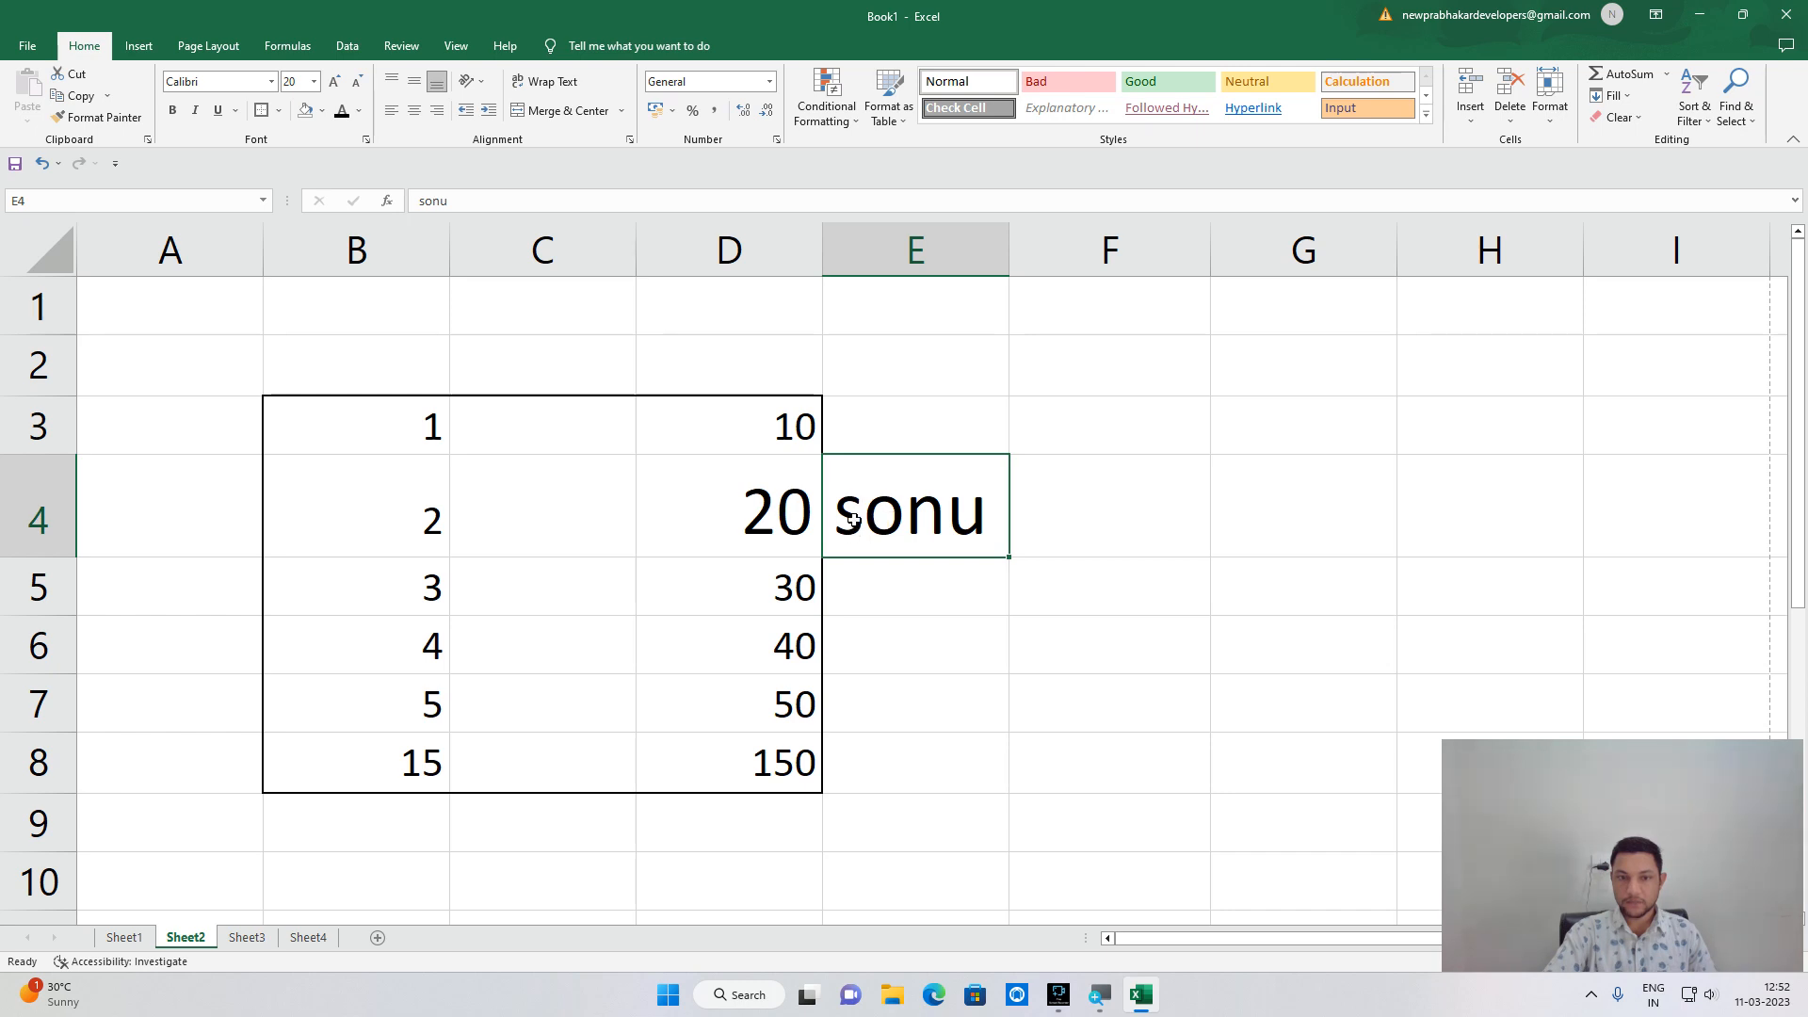
pyautogui.click(357, 87)
pyautogui.click(358, 87)
pyautogui.click(356, 85)
pyautogui.click(356, 86)
pyautogui.click(356, 86)
pyautogui.click(339, 87)
pyautogui.click(339, 87)
pyautogui.click(339, 87)
pyautogui.click(337, 85)
pyautogui.click(337, 85)
pyautogui.click(337, 85)
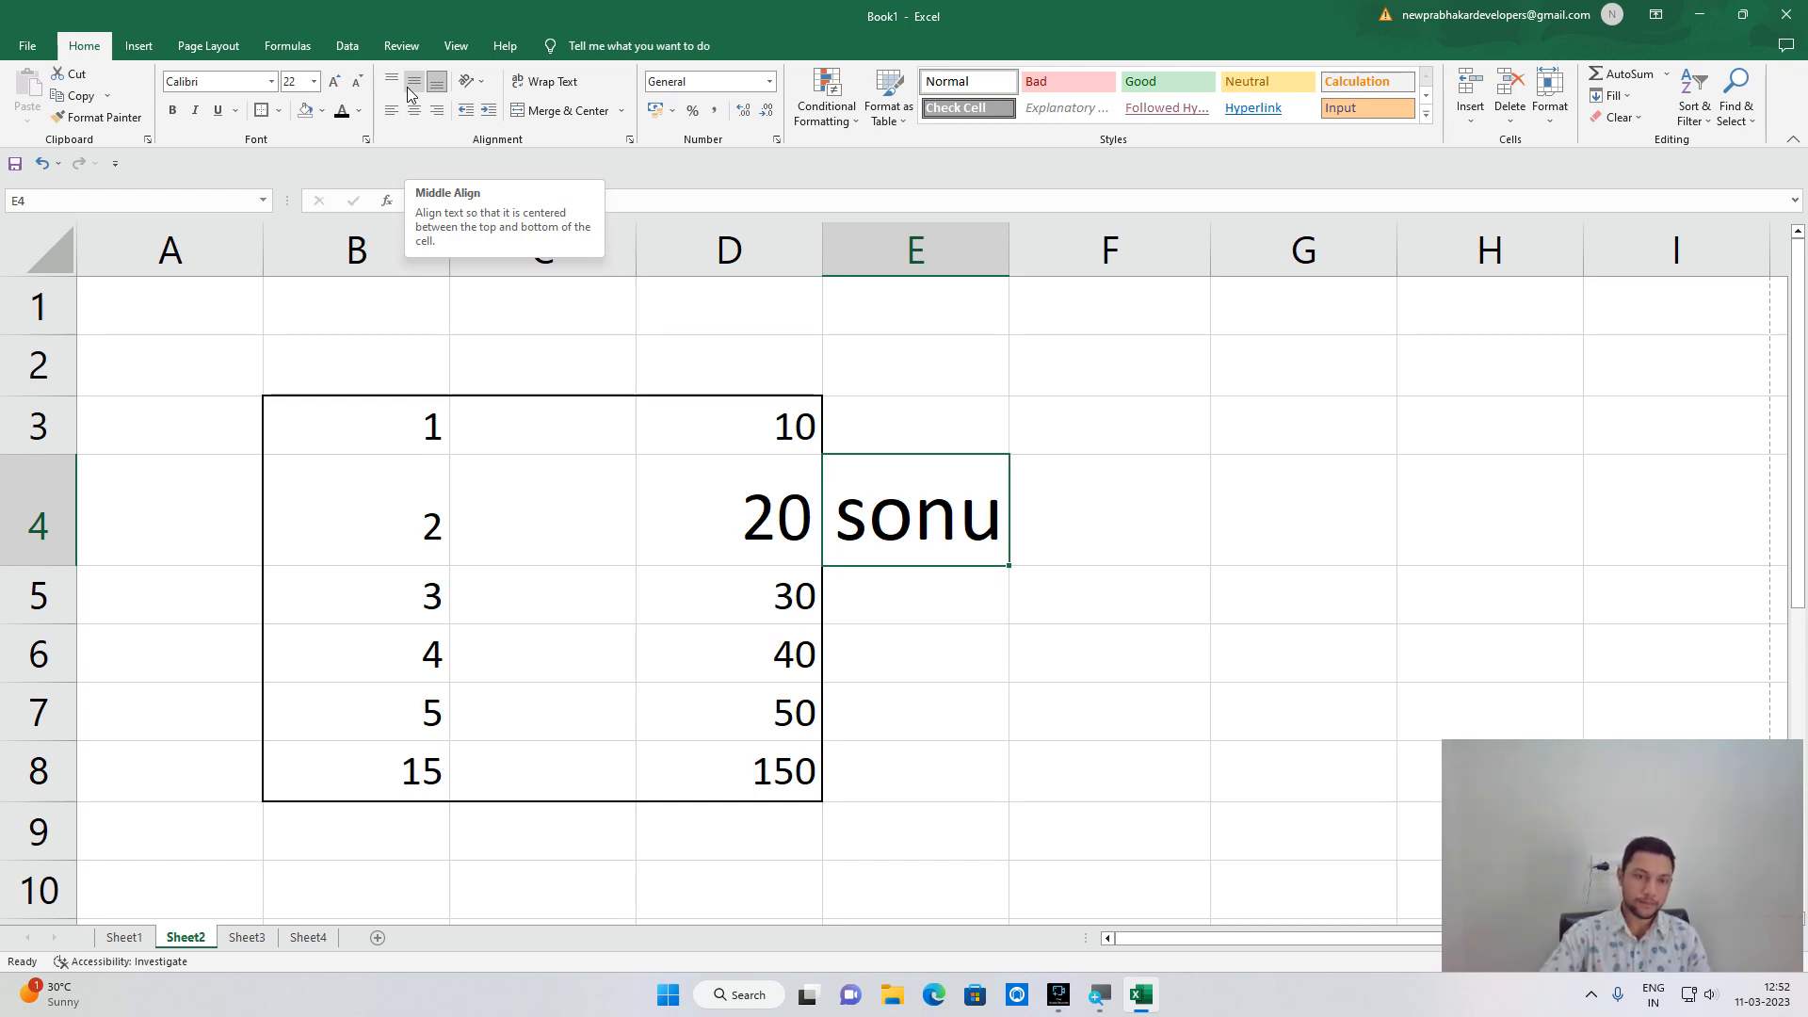
# Clear all values and borders from A1:F10.
pyautogui.moveTo(121, 327); pyautogui.dragTo(1076, 873)
pyautogui.press('Delete')
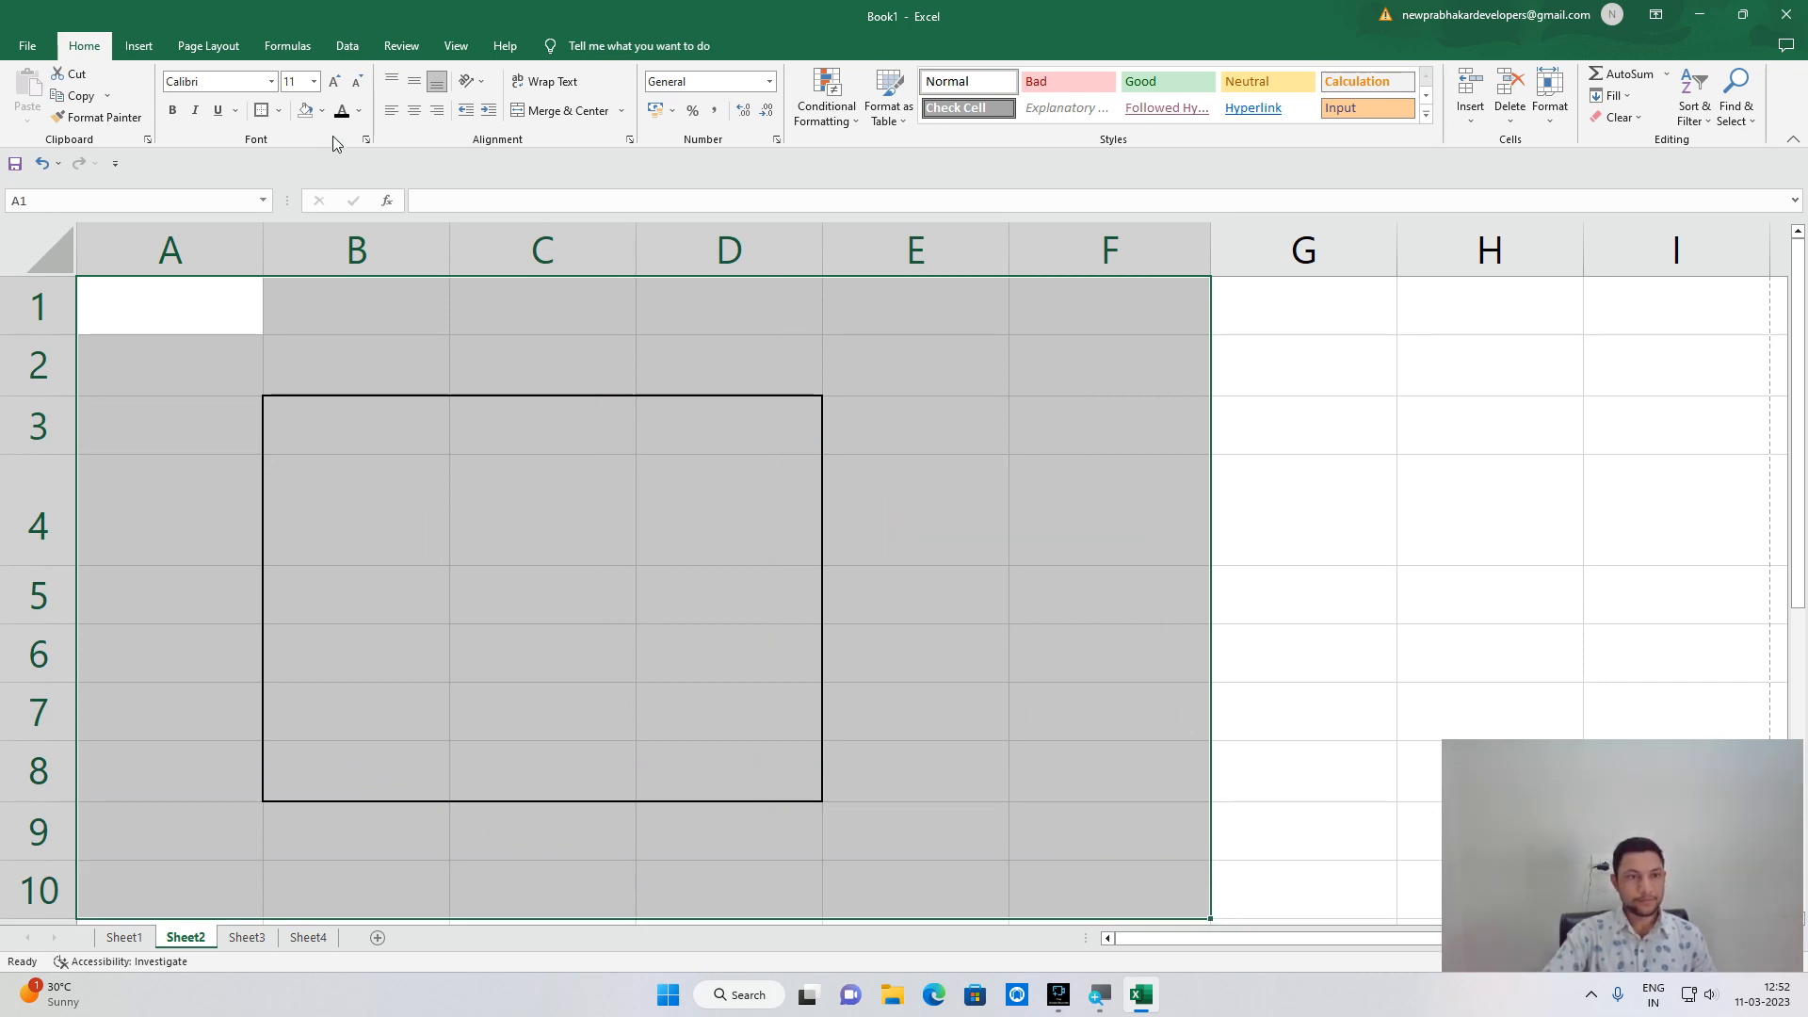
pyautogui.click(276, 113)
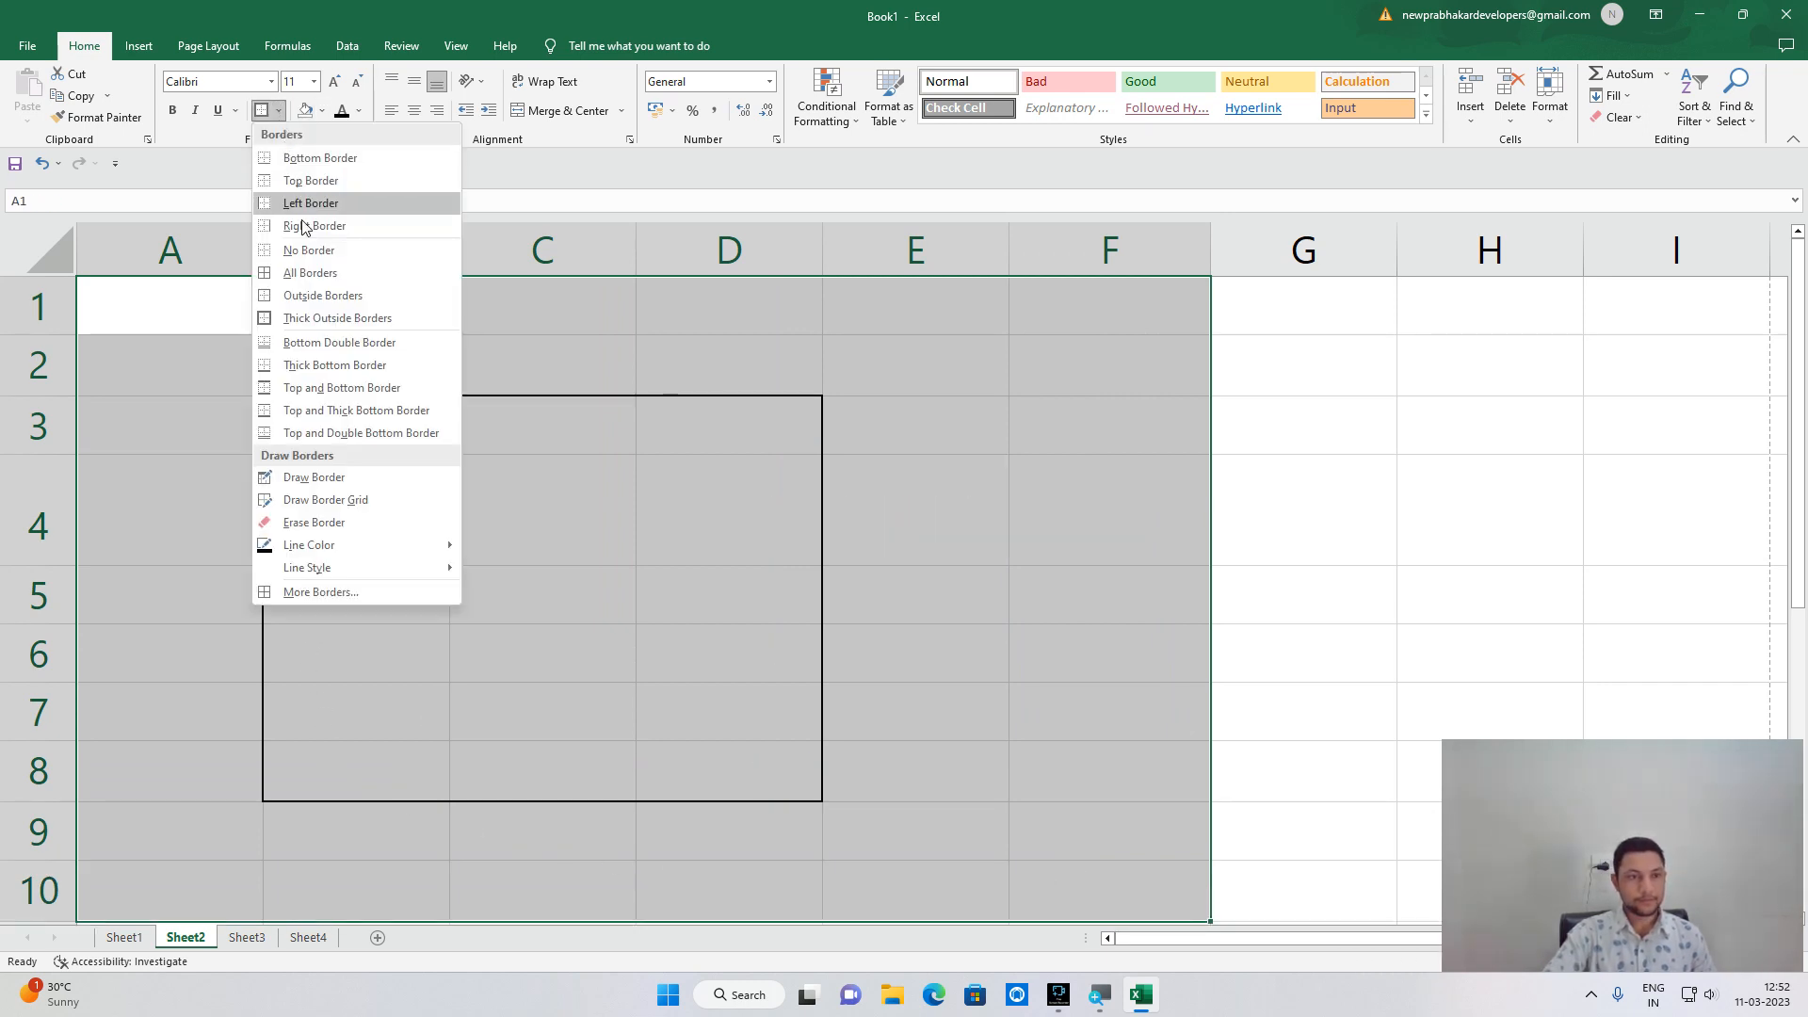
pyautogui.click(333, 250)
# Make row 4 taller and column C wider so C4 becomes a large cell.
pyautogui.click(496, 481)
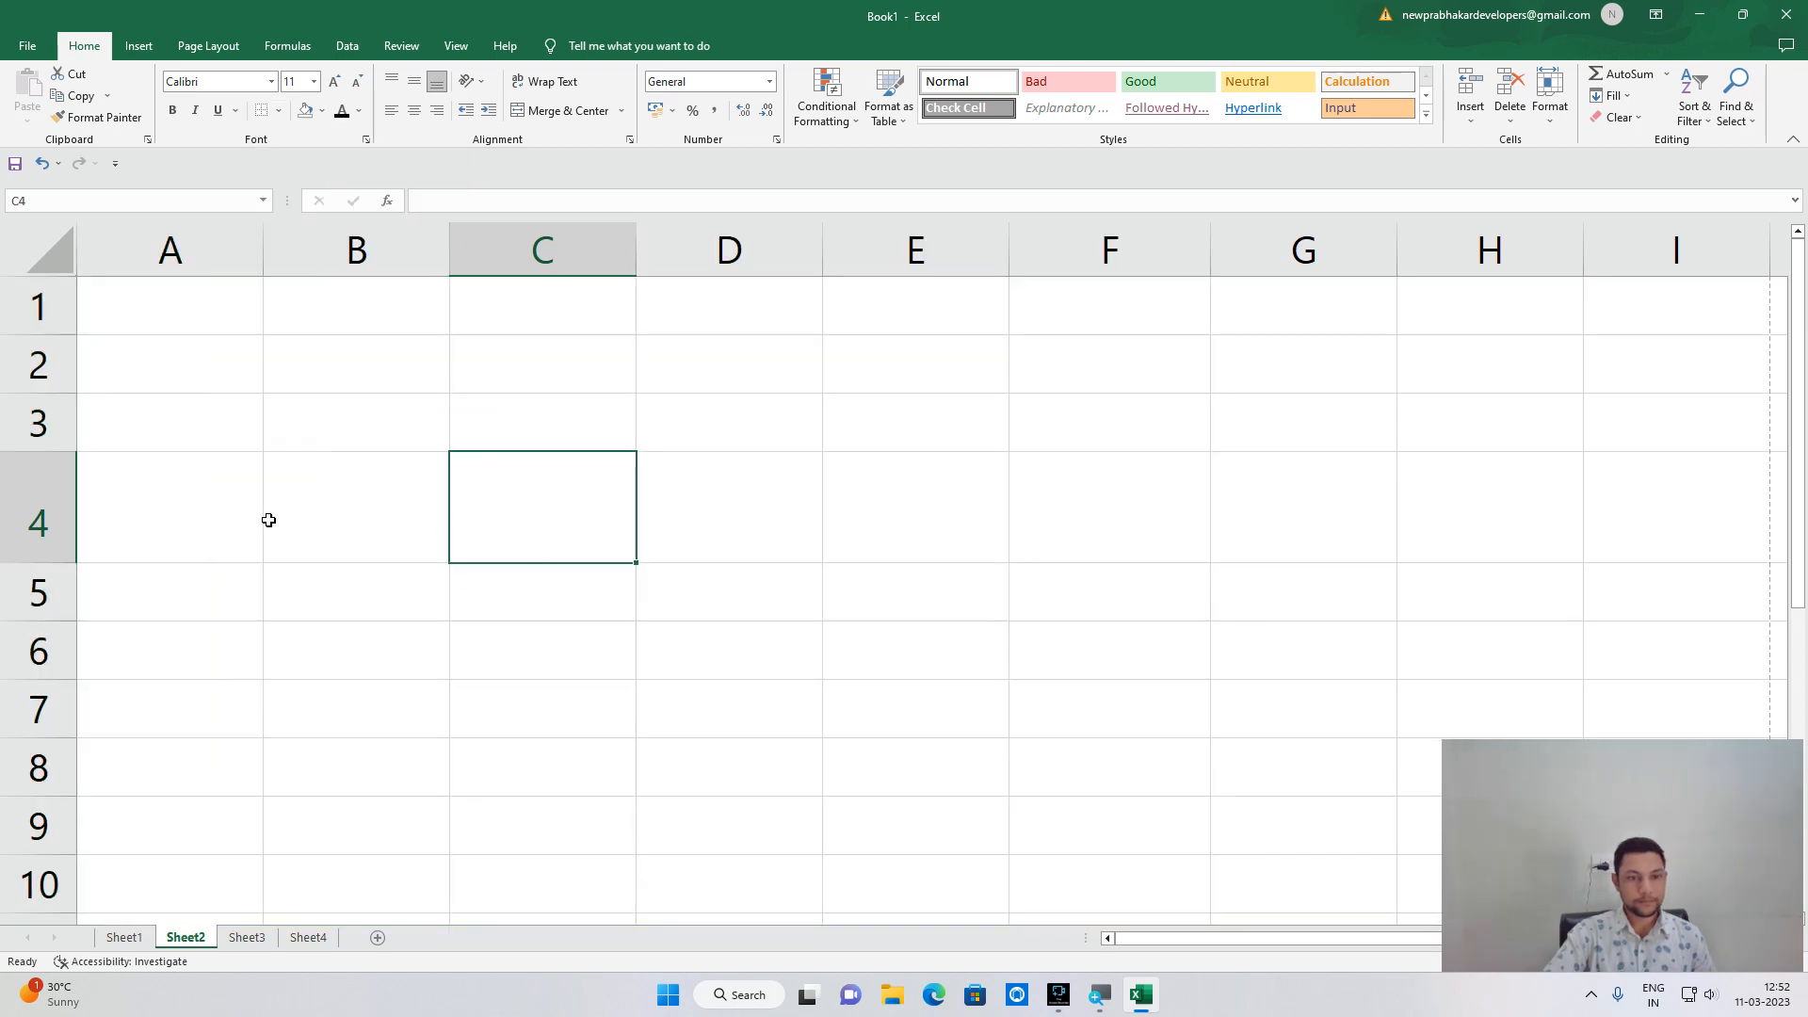
pyautogui.moveTo(64, 557); pyautogui.dragTo(64, 680)
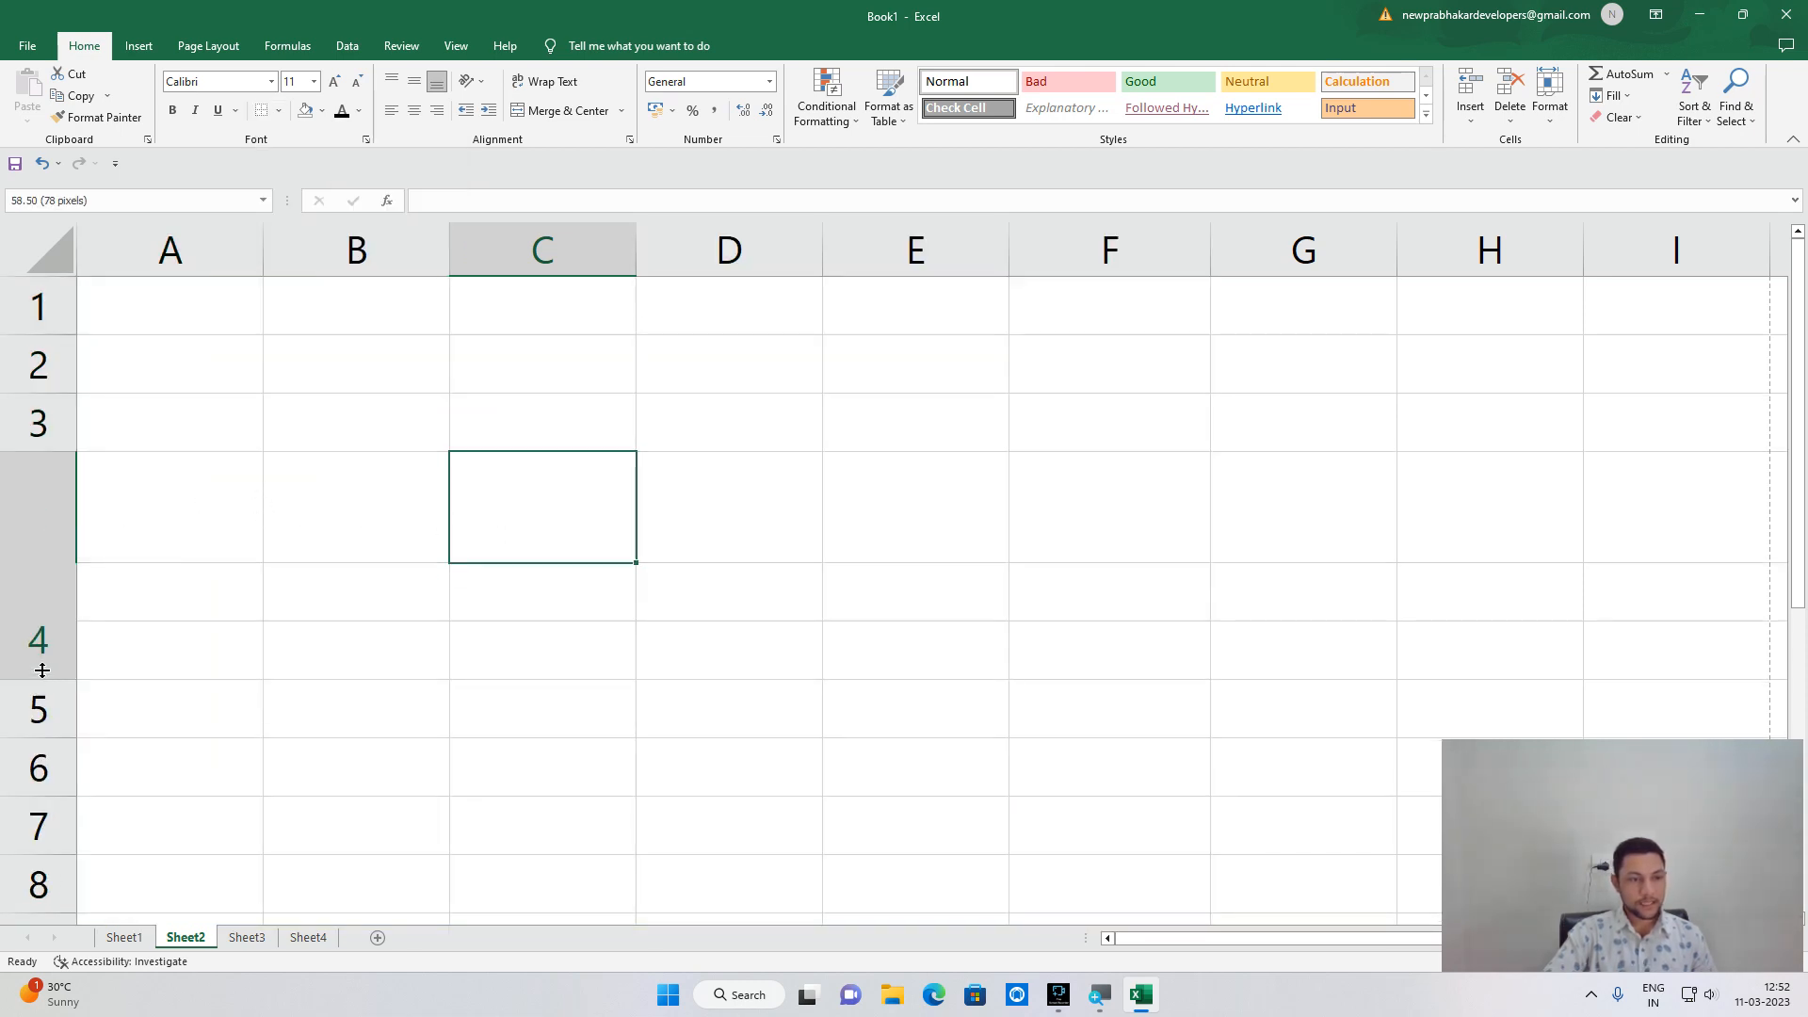
pyautogui.moveTo(635, 250); pyautogui.dragTo(875, 307)
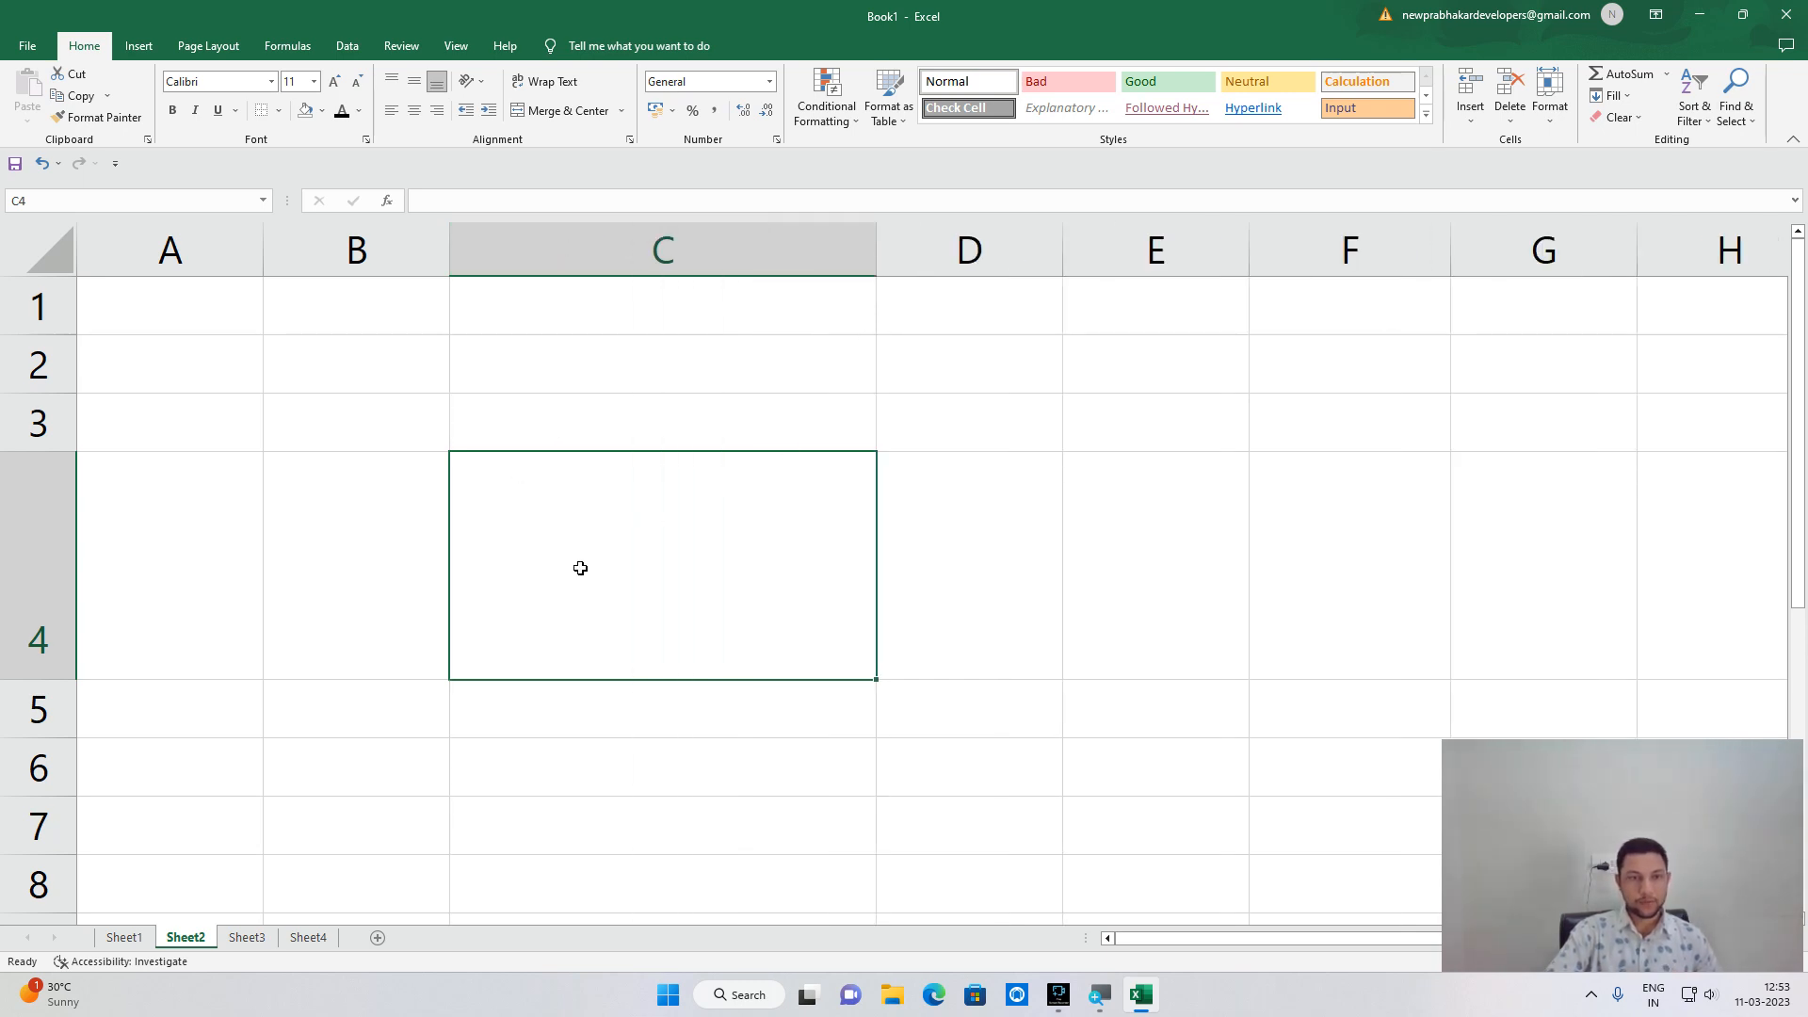
# Enter a short sample name into the enlarged cell C4 and reselect the cell.
pyautogui.write('sonu')
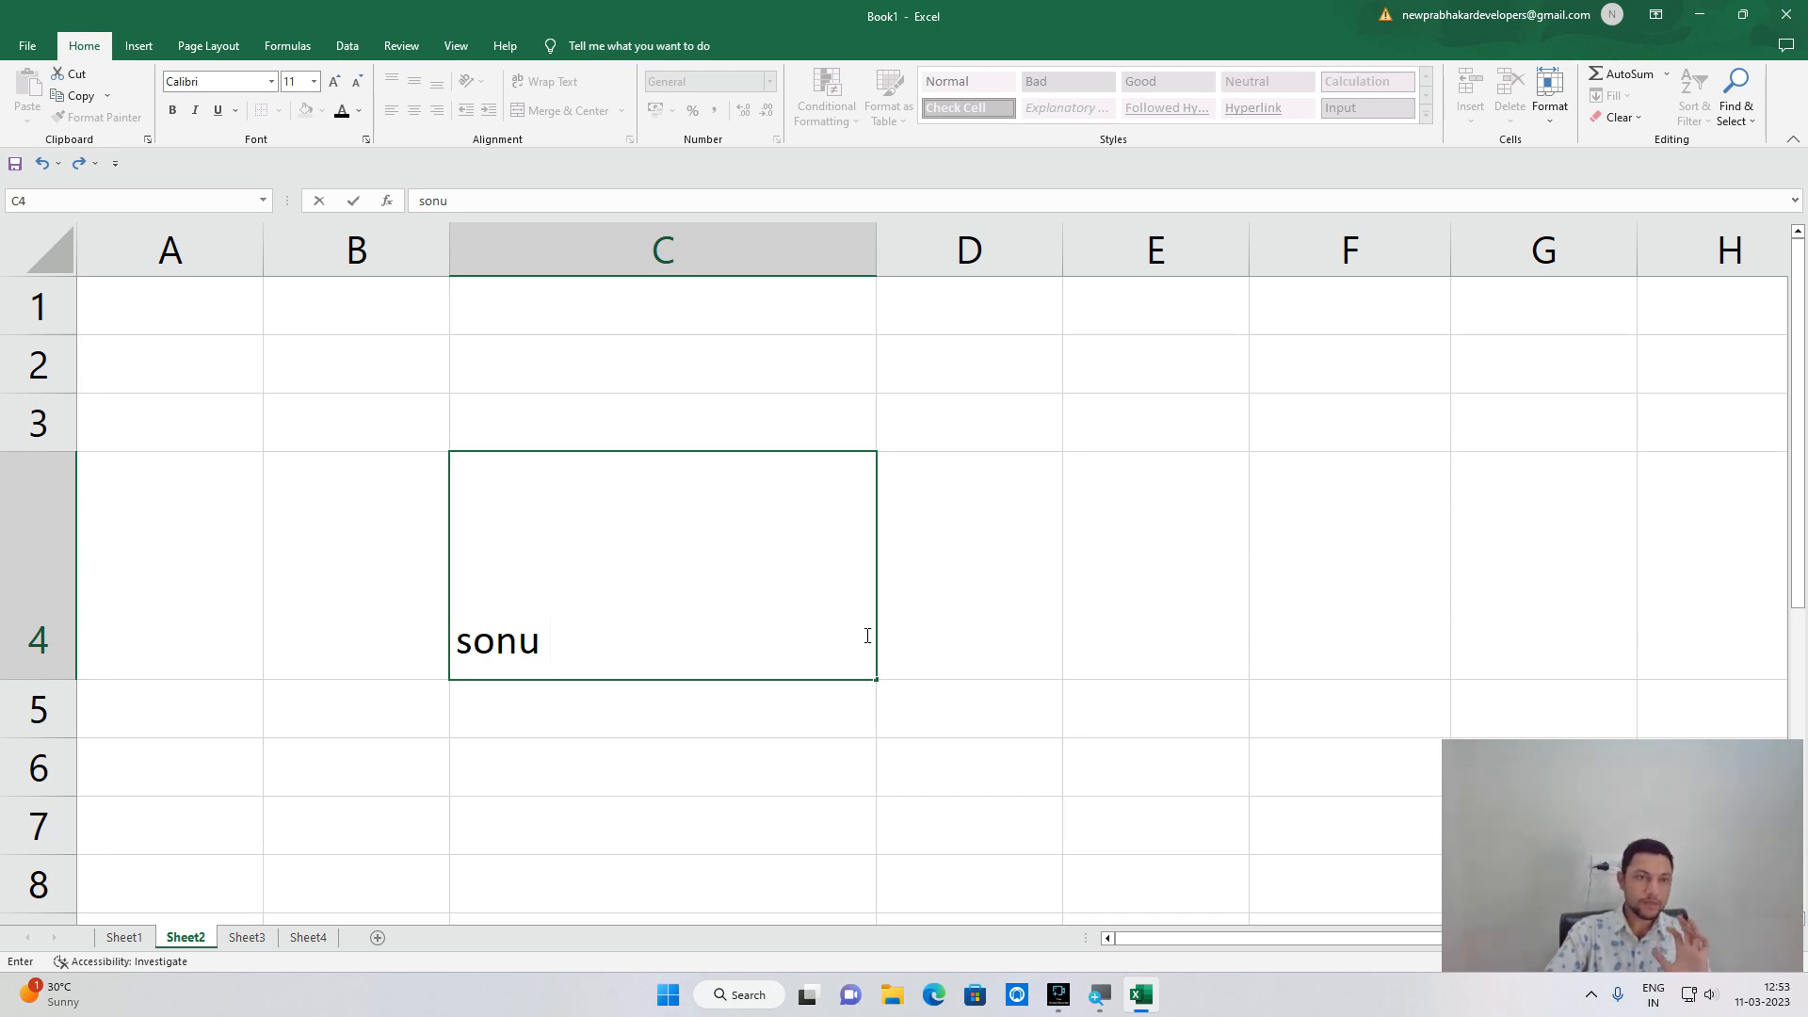
pyautogui.click(608, 653)
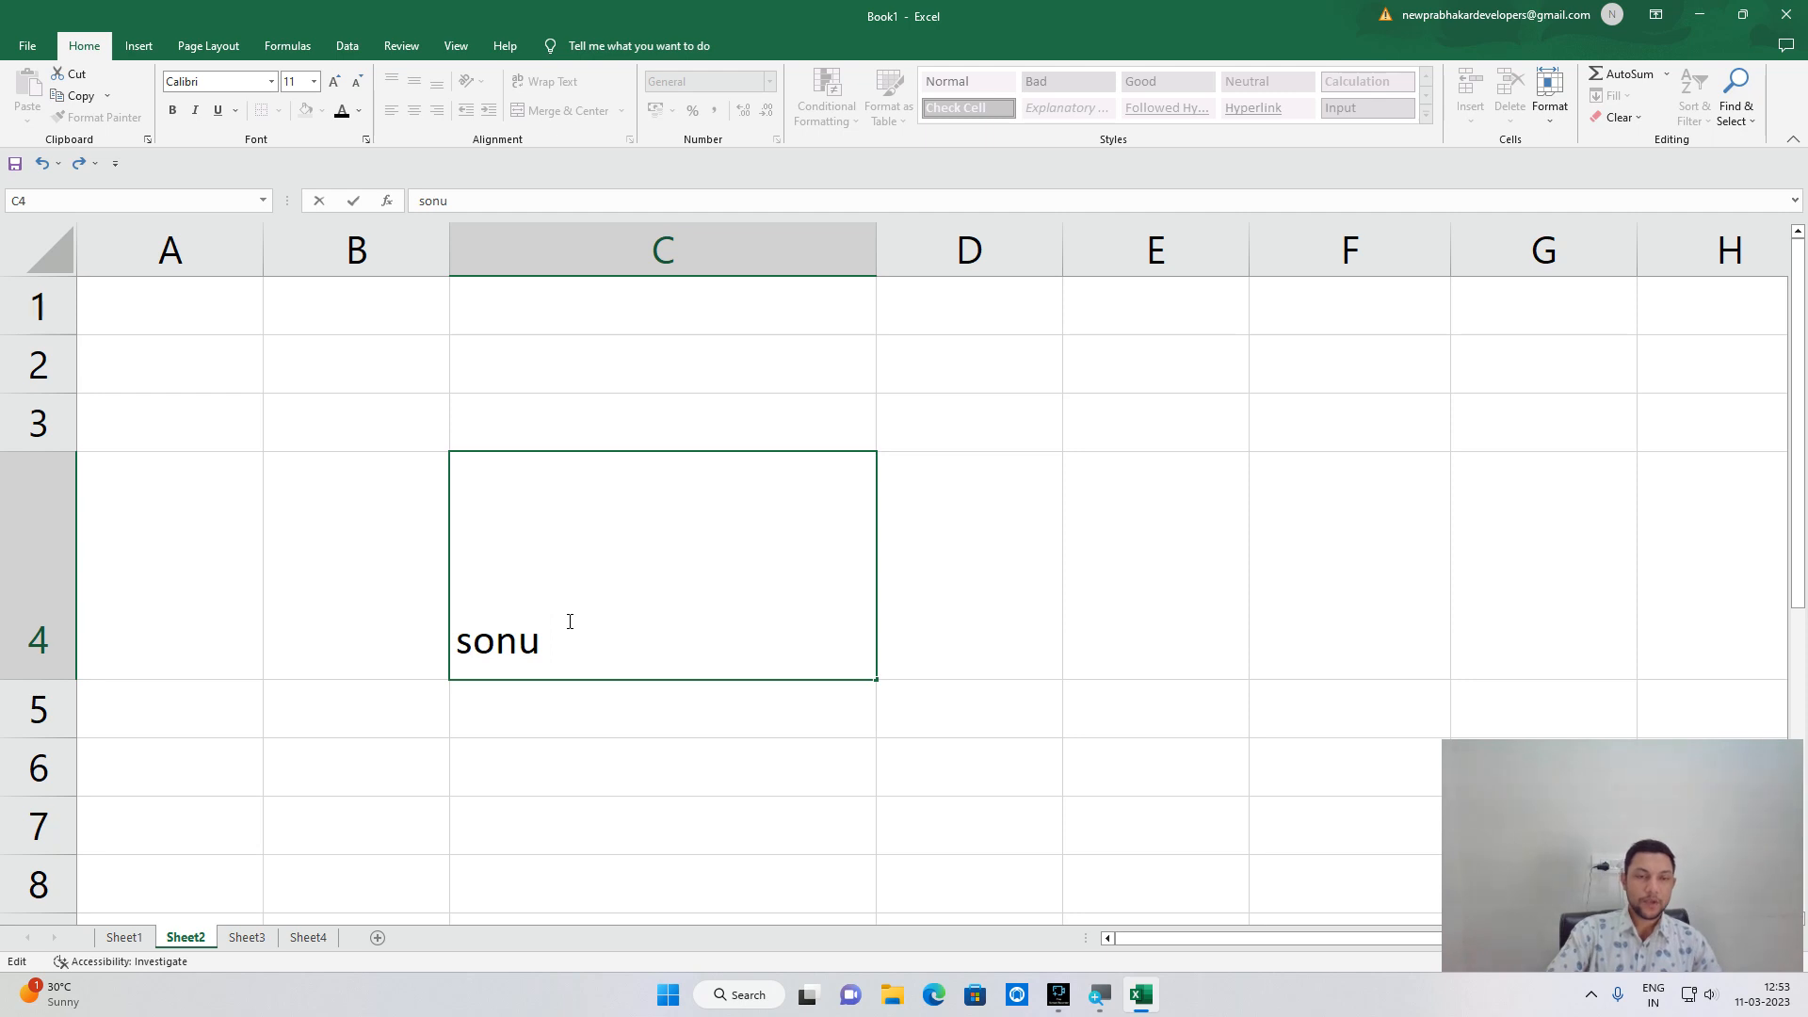
pyautogui.click(607, 824)
pyautogui.click(599, 650)
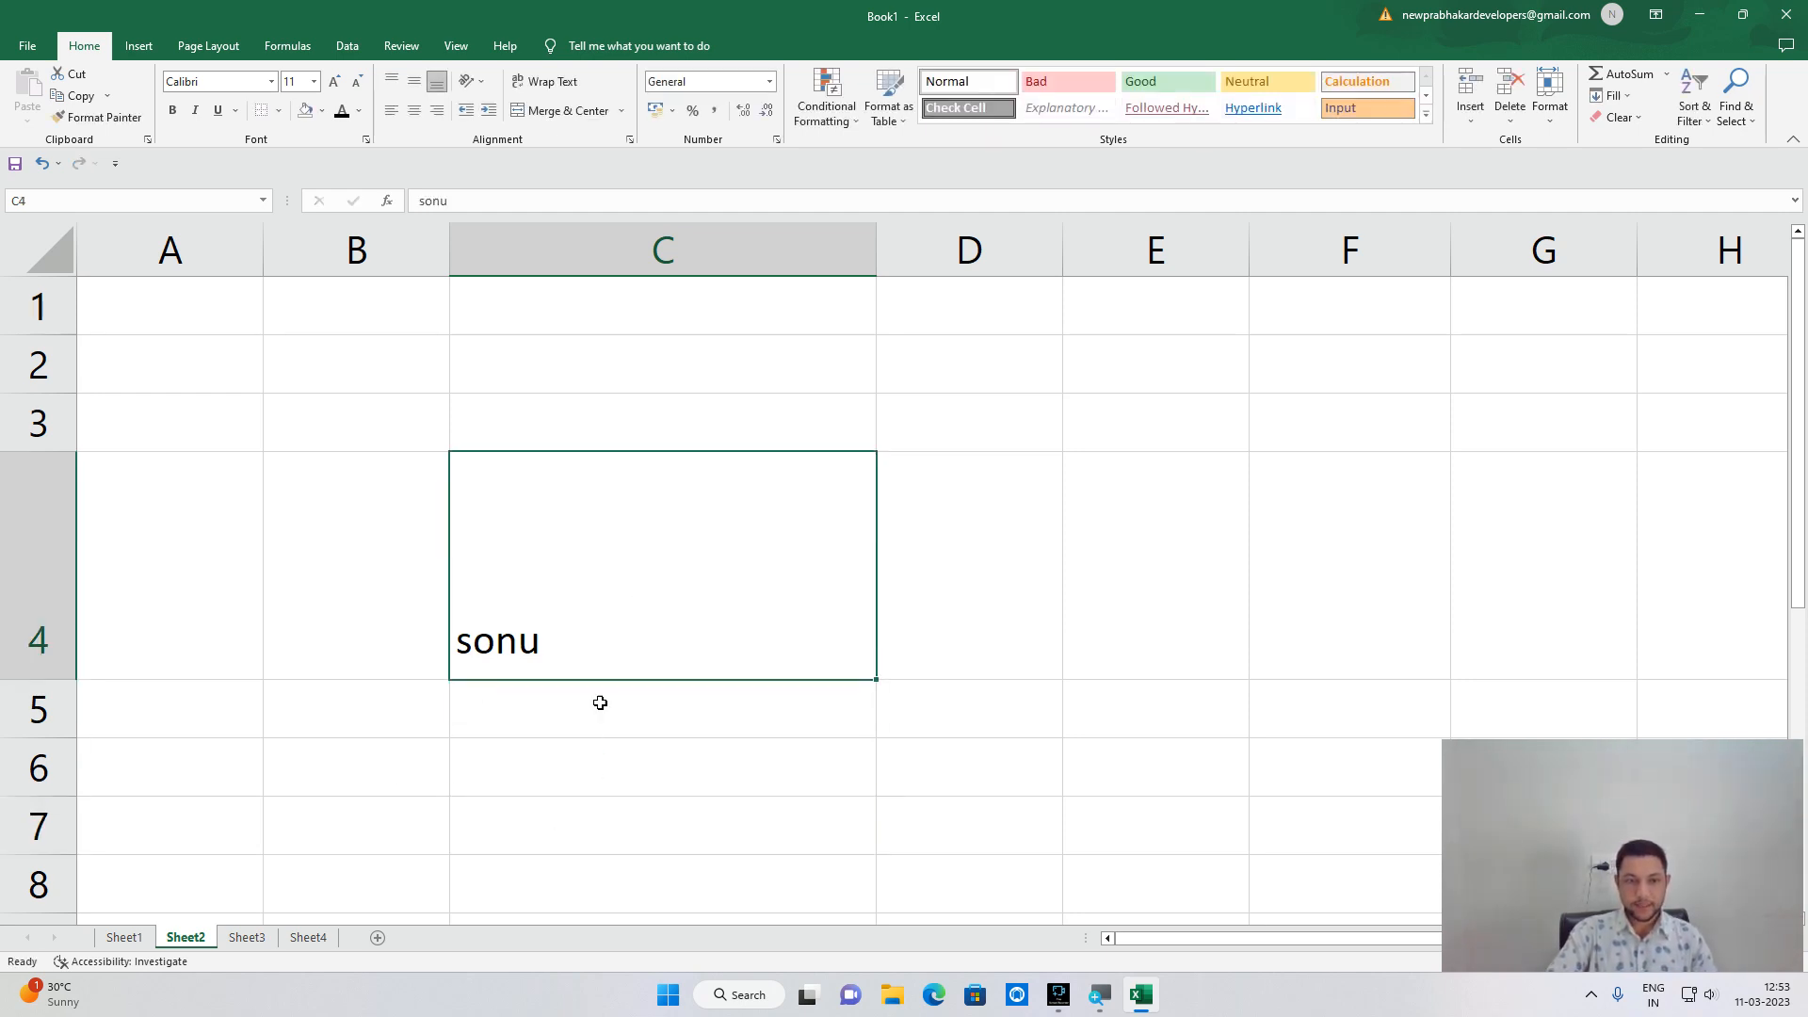
# Try the middle, top and centre alignments on C4, finish at bottom-right, then type a longer full name.
pyautogui.click(414, 85)
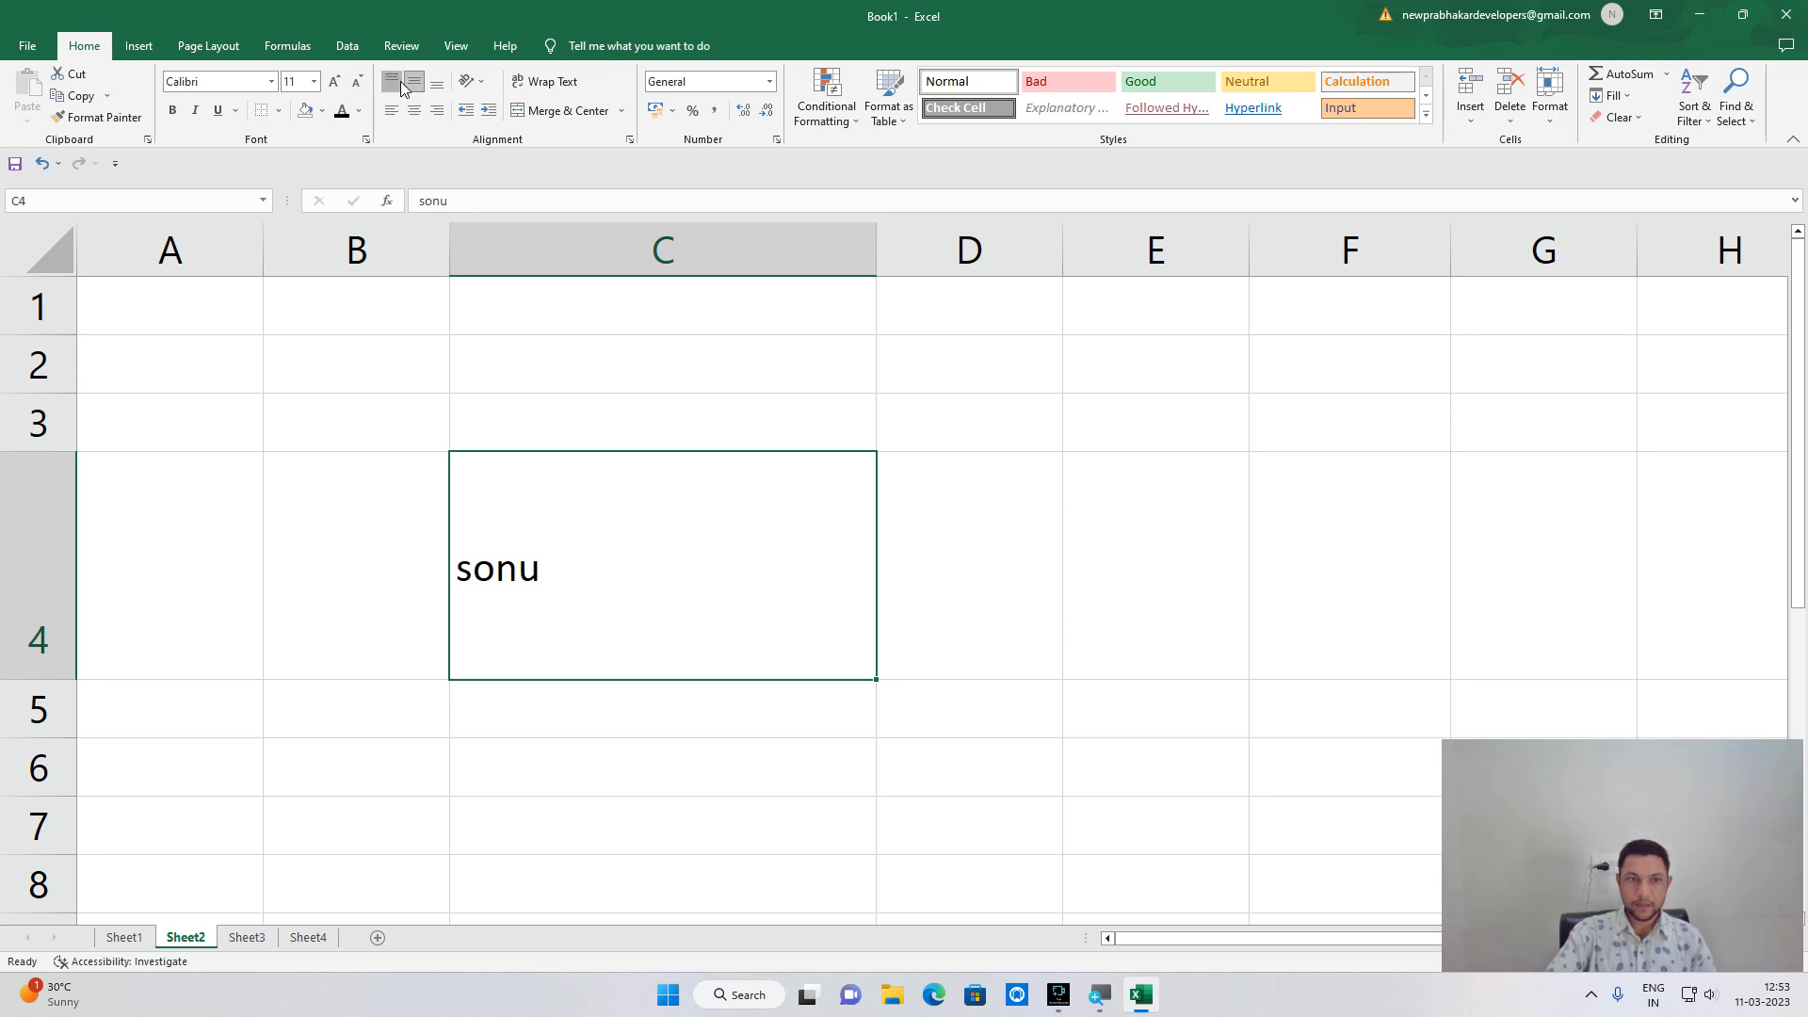
pyautogui.click(400, 84)
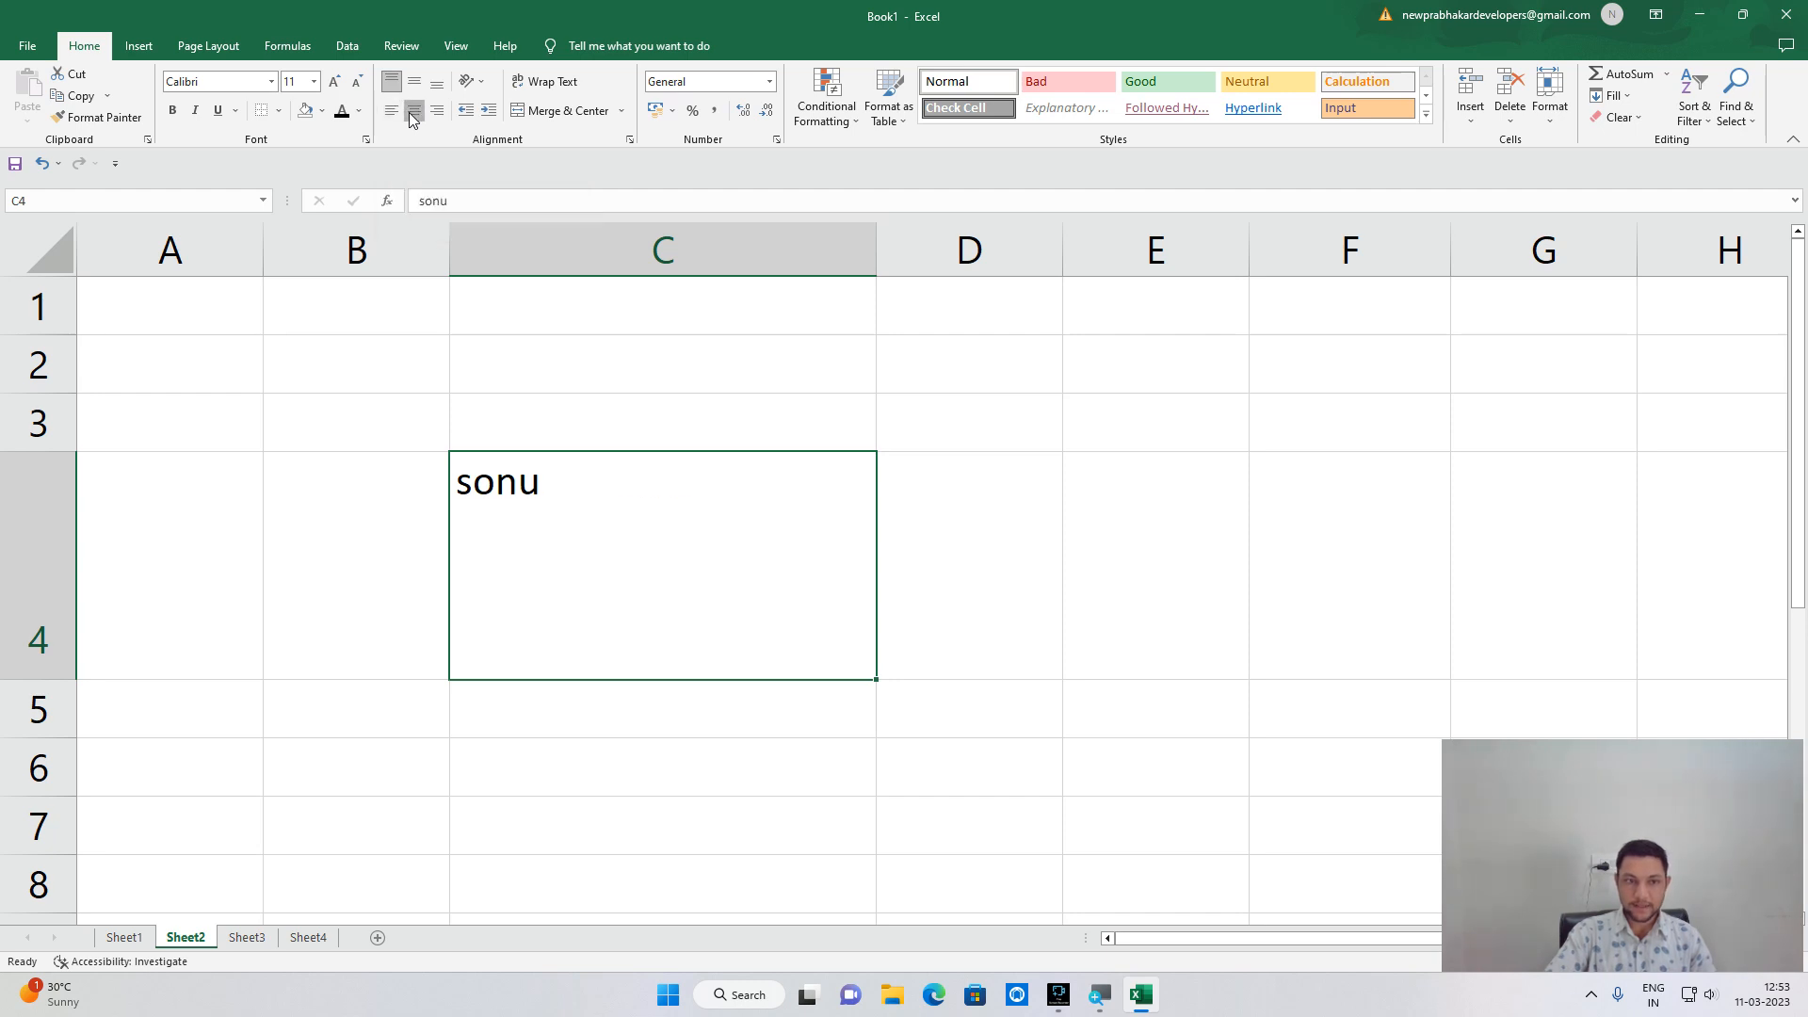
pyautogui.click(412, 113)
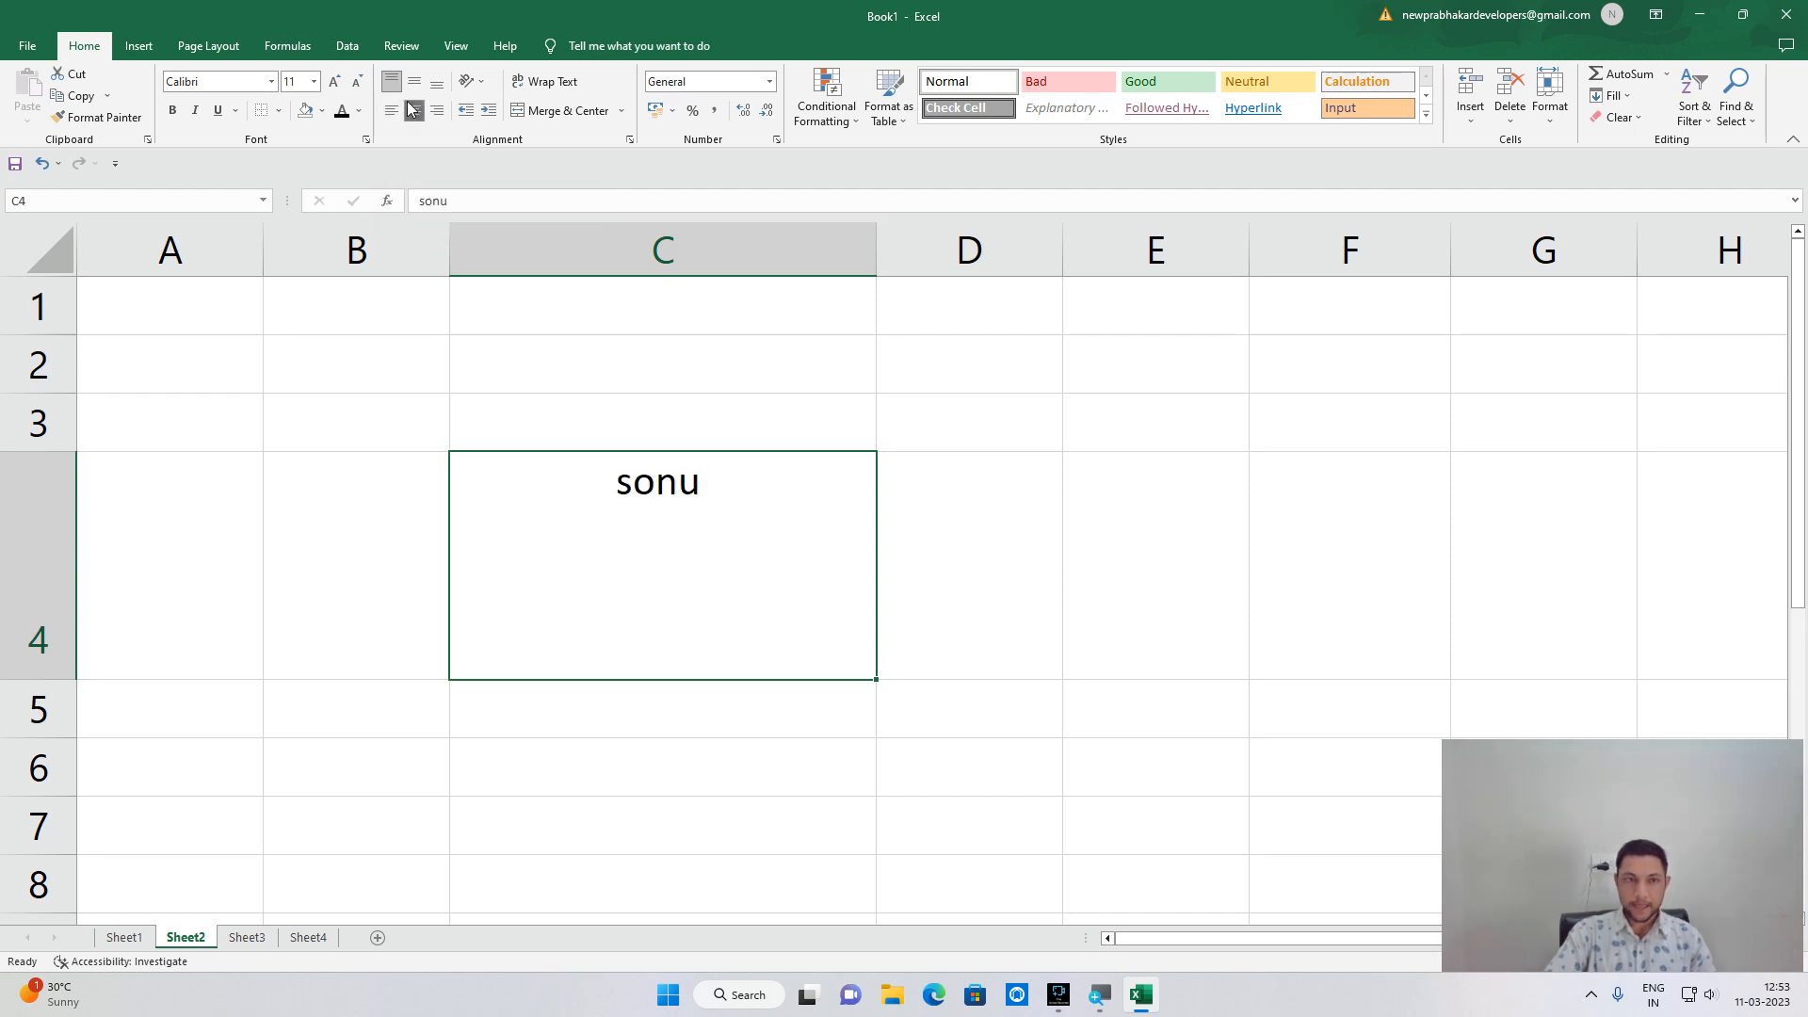
pyautogui.click(409, 86)
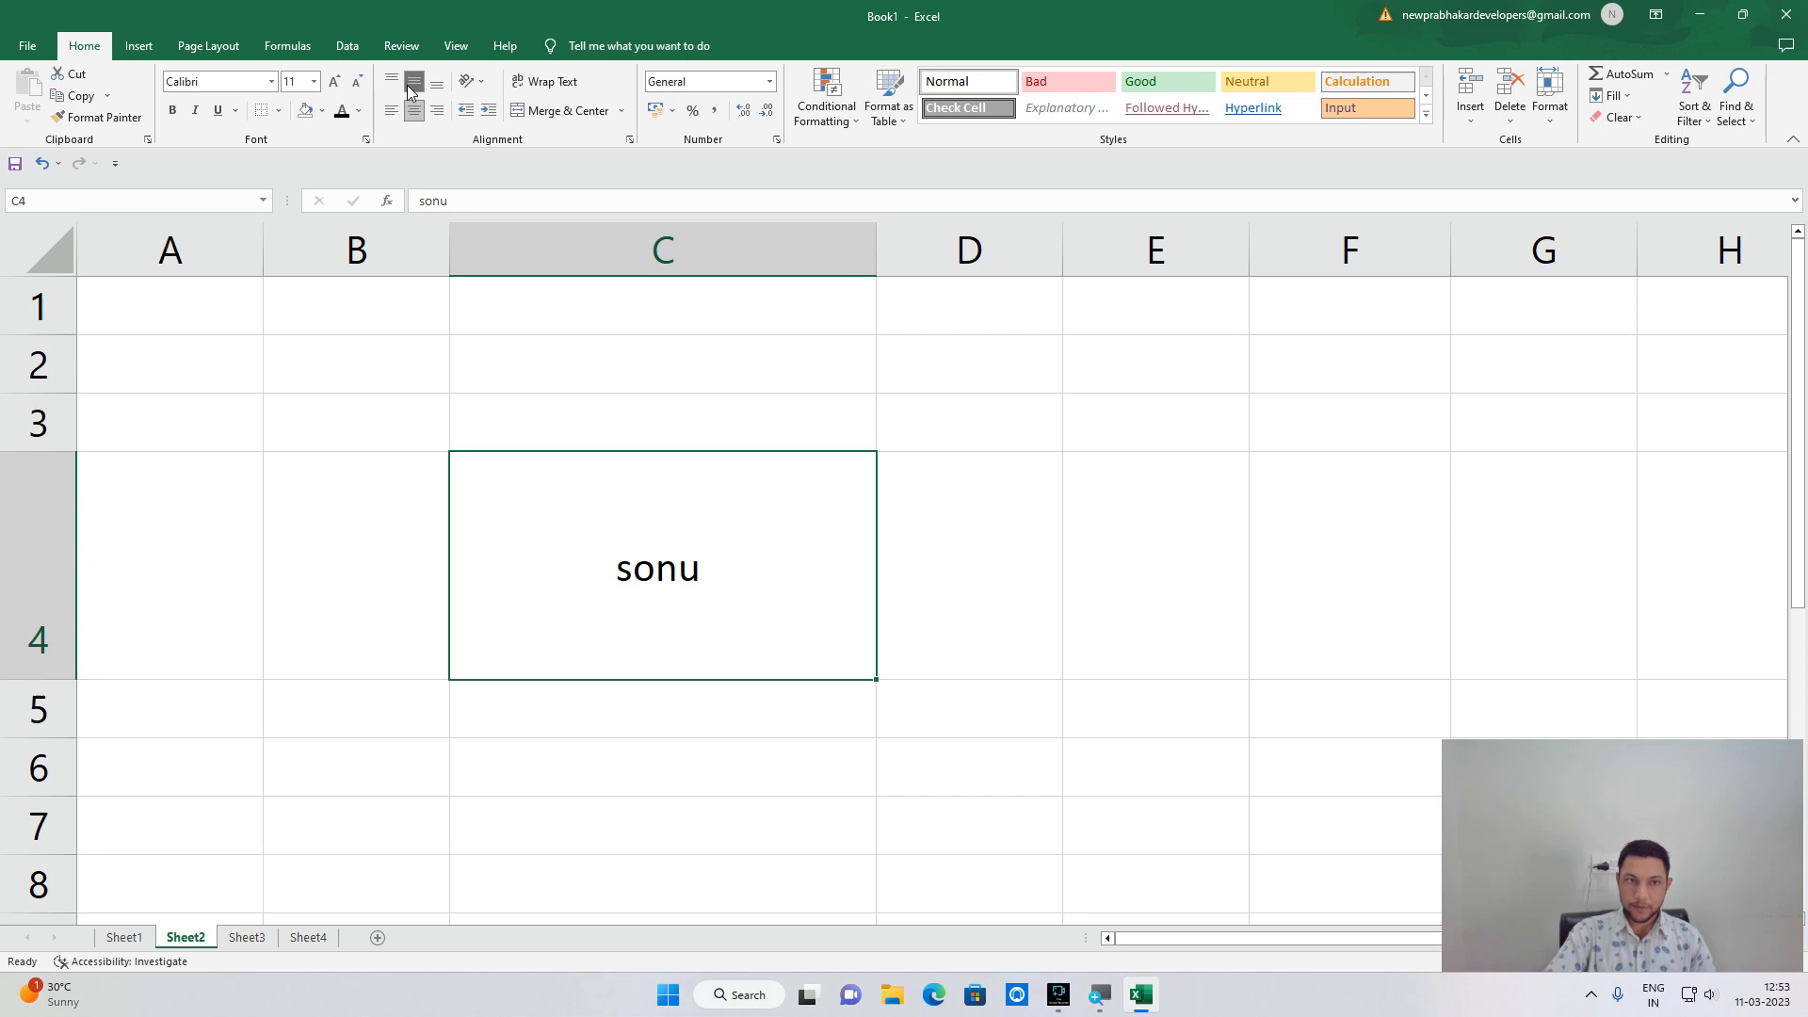
pyautogui.click(436, 86)
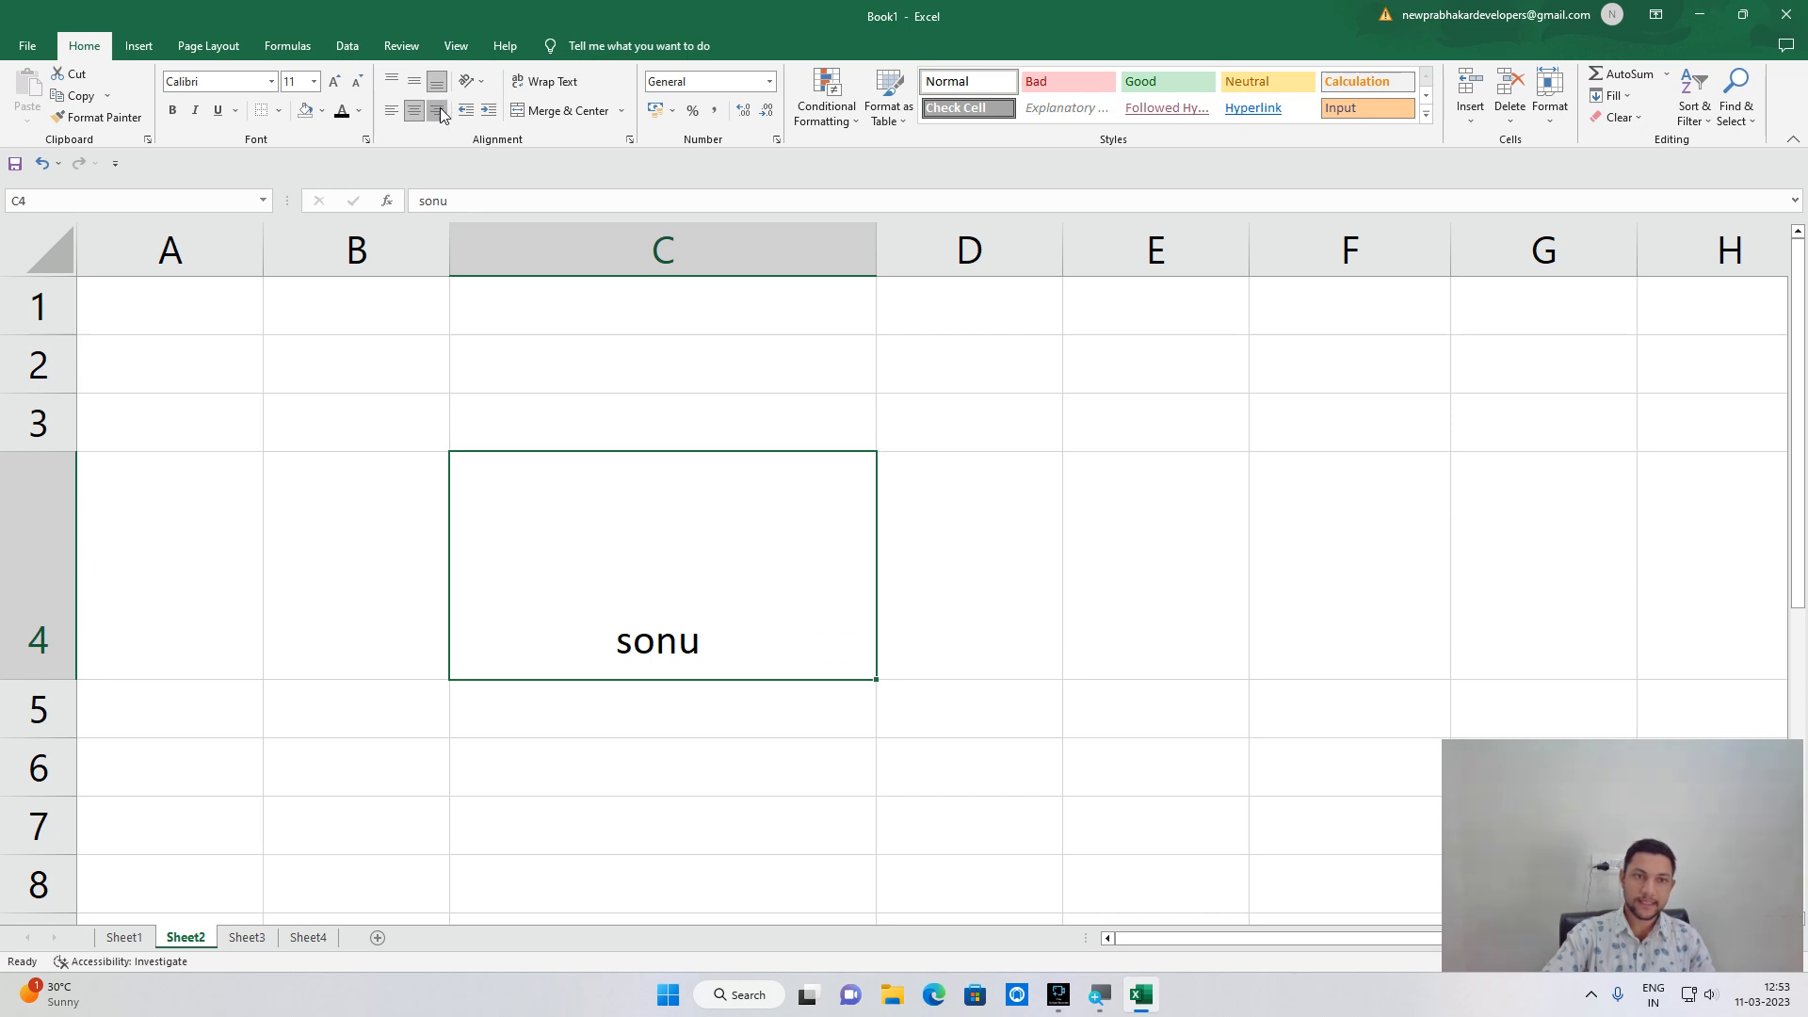
pyautogui.click(439, 111)
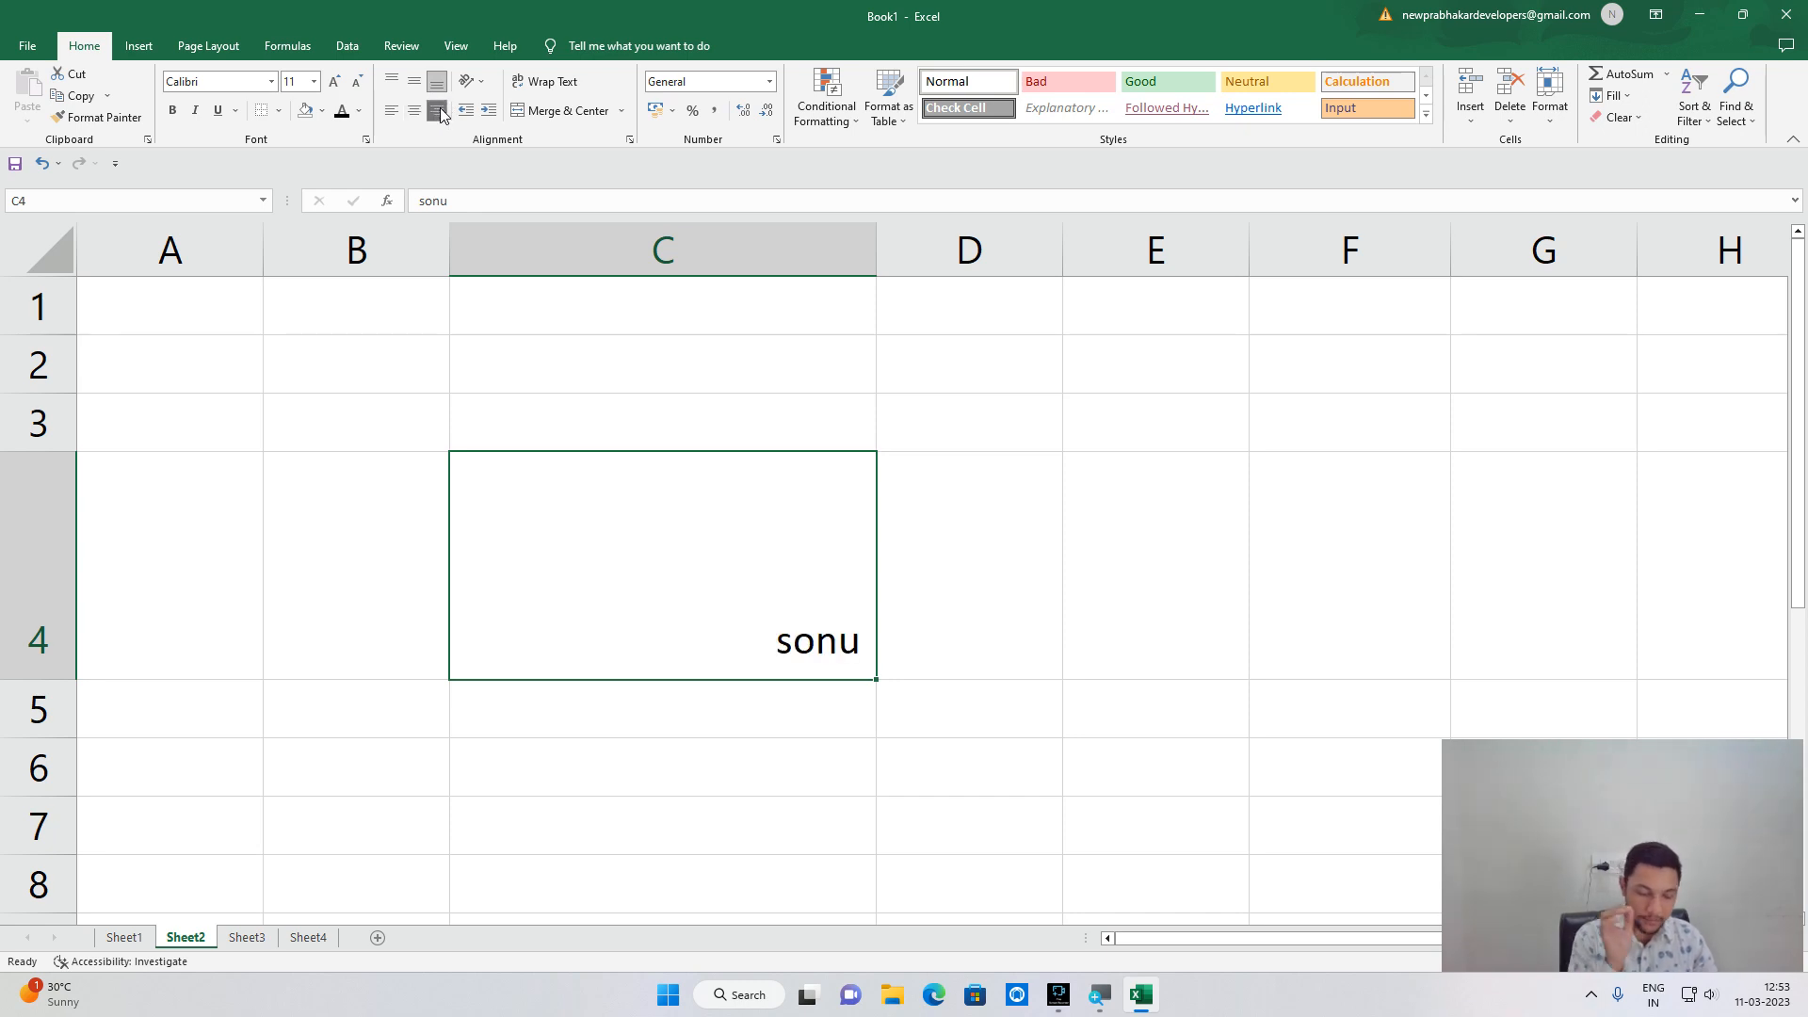
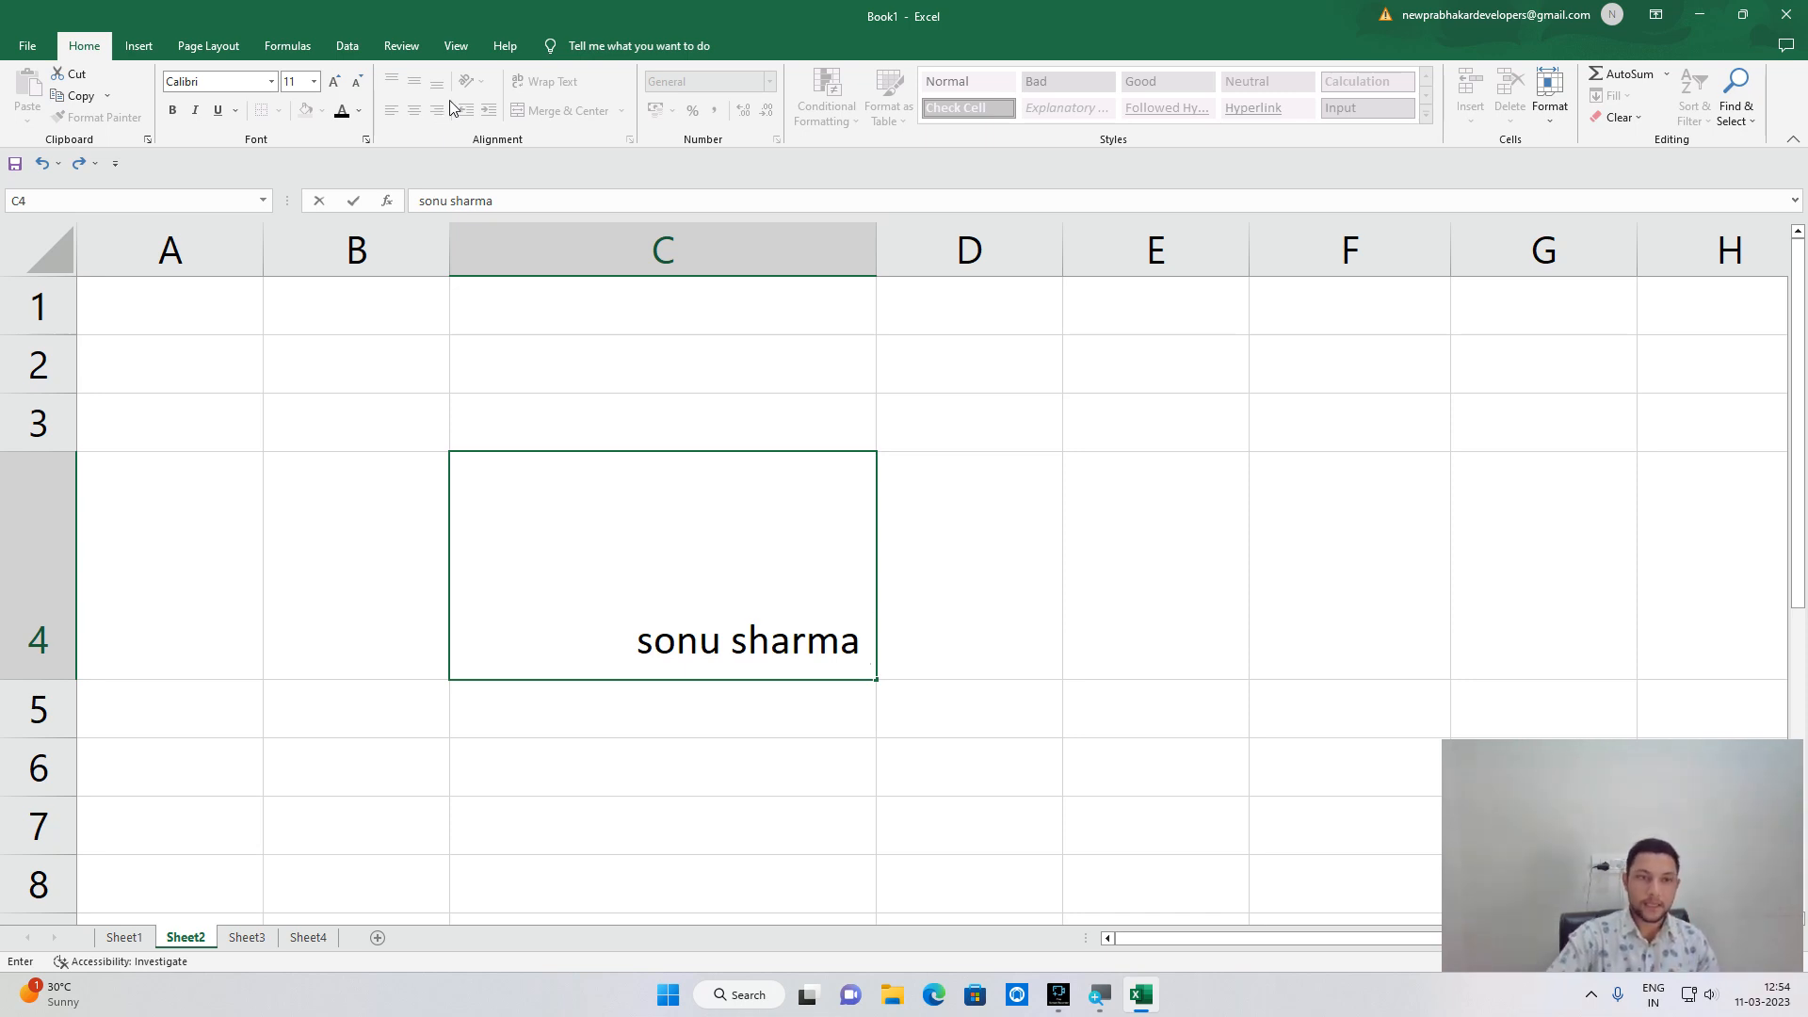
# Commit the longer name in C4, align it left, then retype the short sample name.
pyautogui.click(981, 569)
pyautogui.click(565, 565)
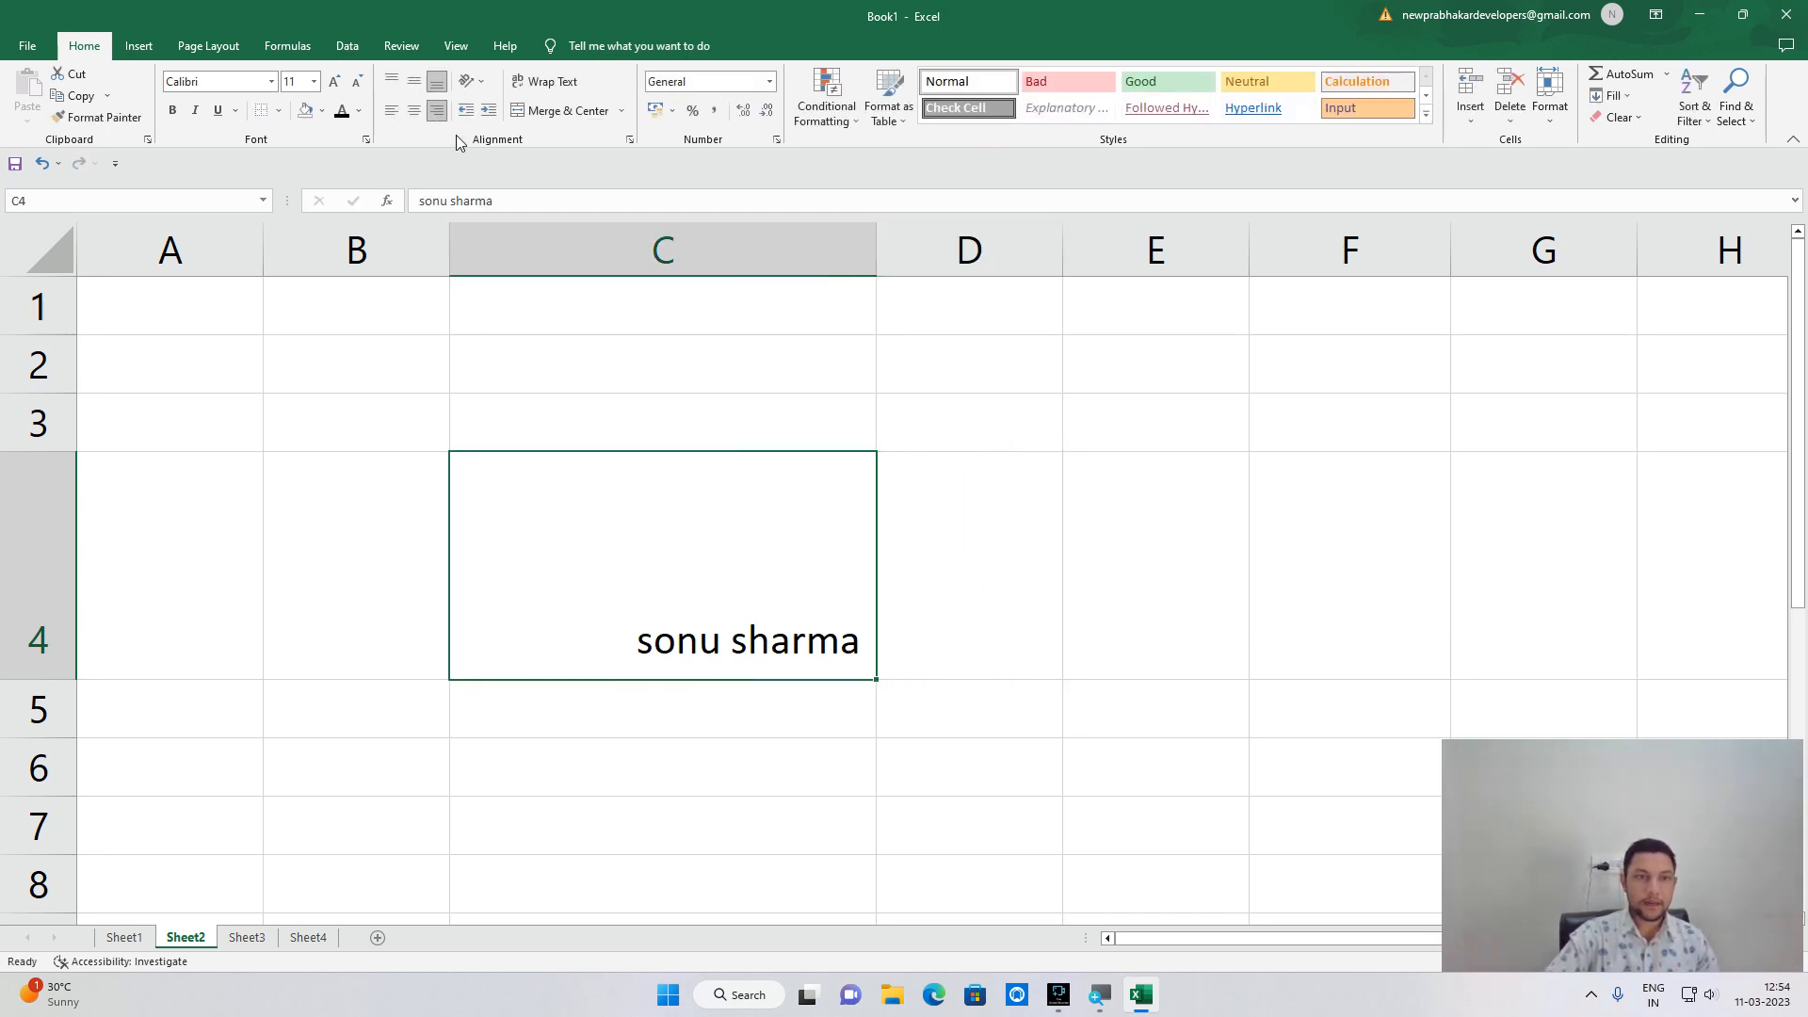
pyautogui.click(390, 113)
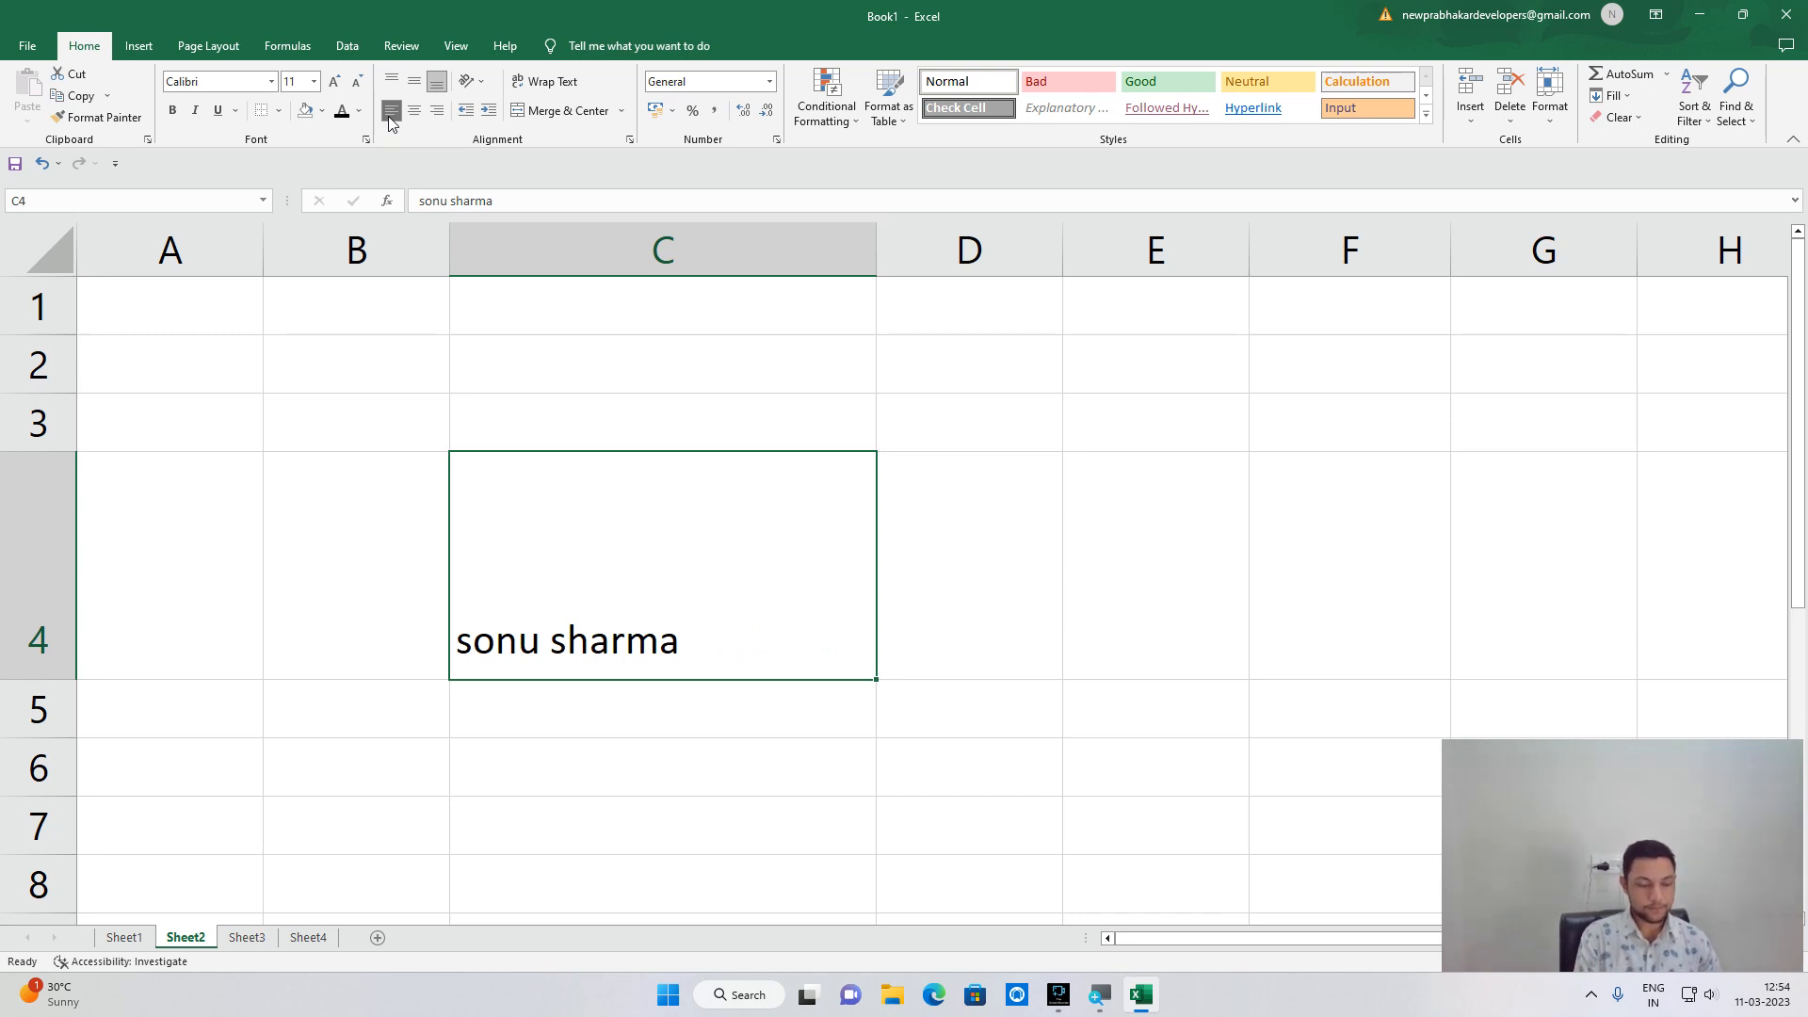
pyautogui.write('sonu')
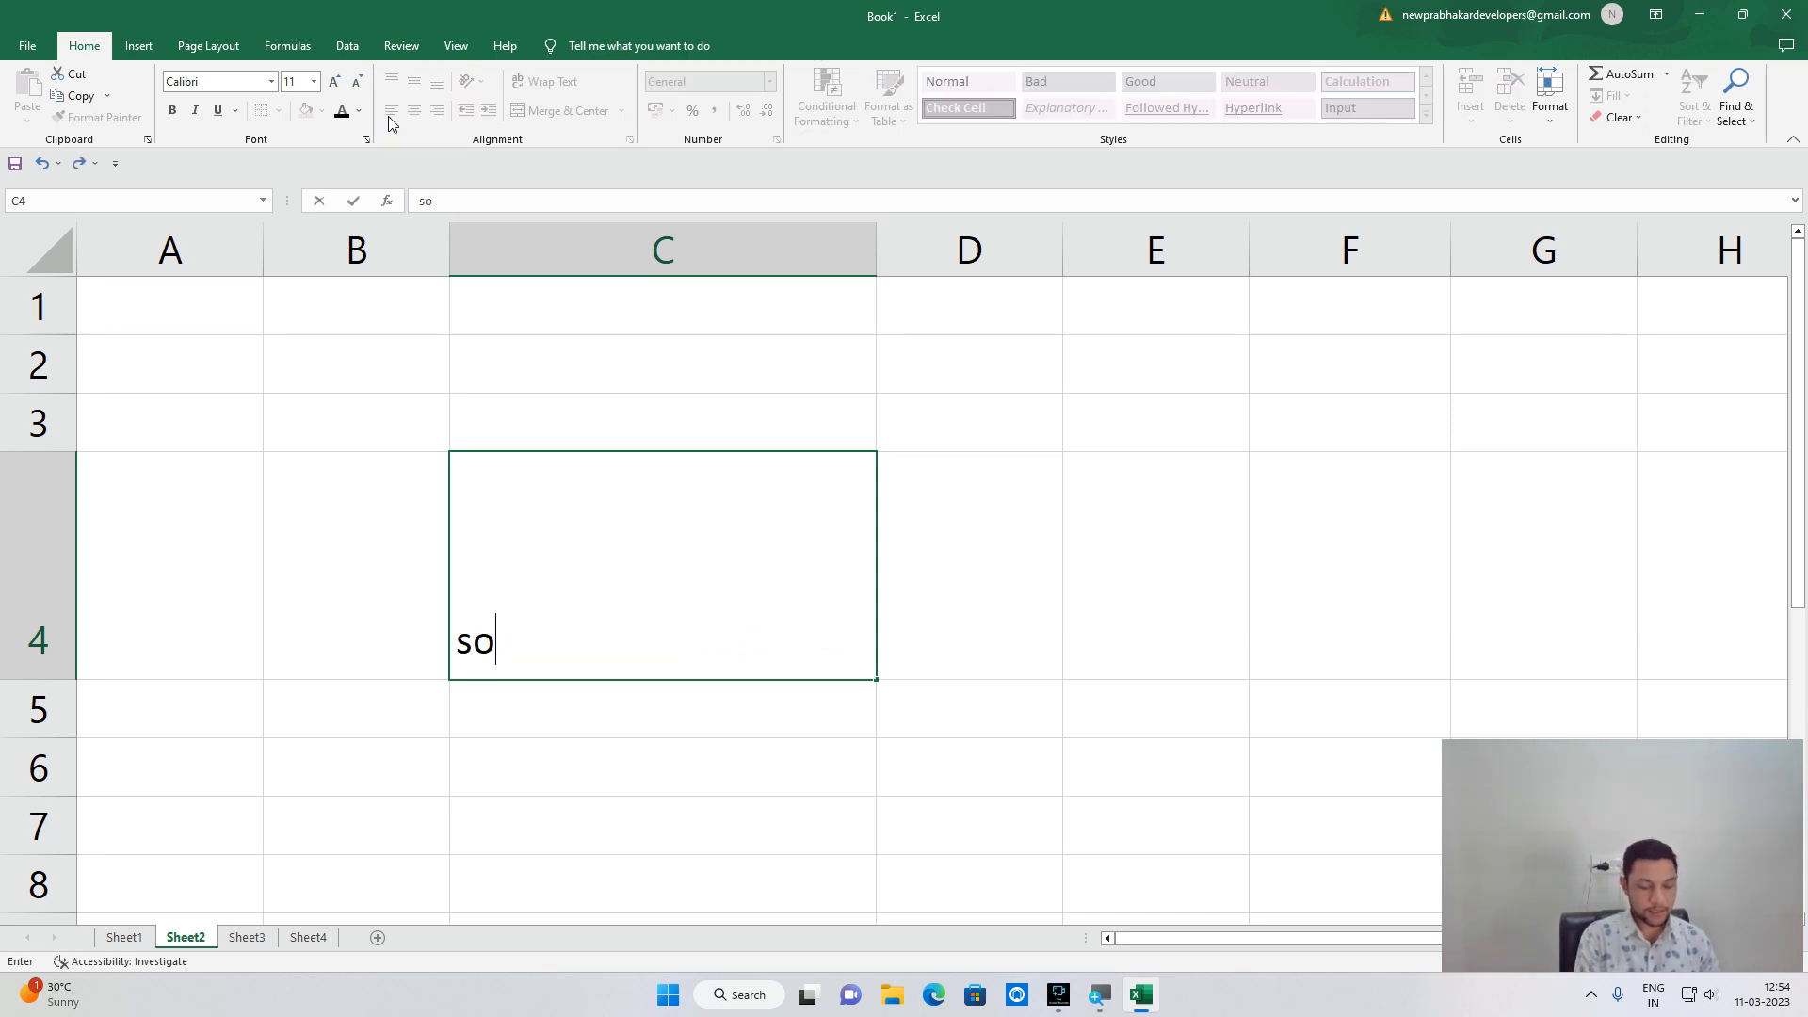
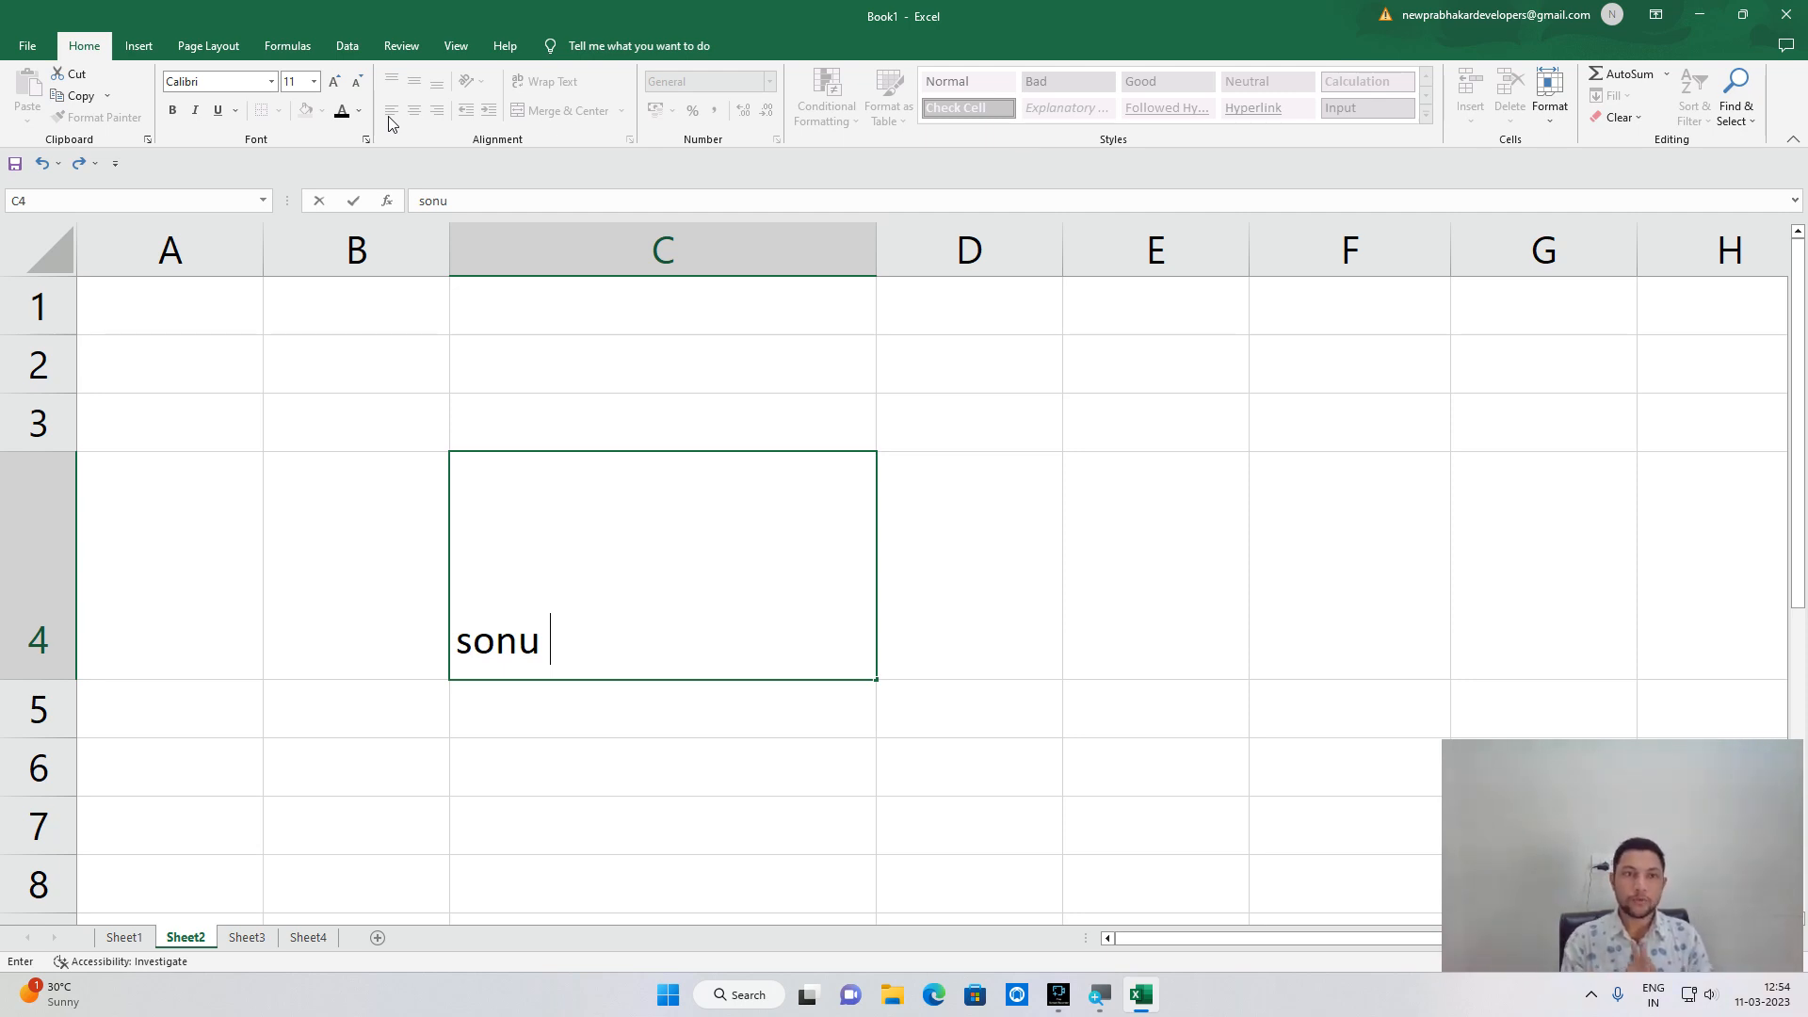
pyautogui.click(626, 382)
pyautogui.click(593, 550)
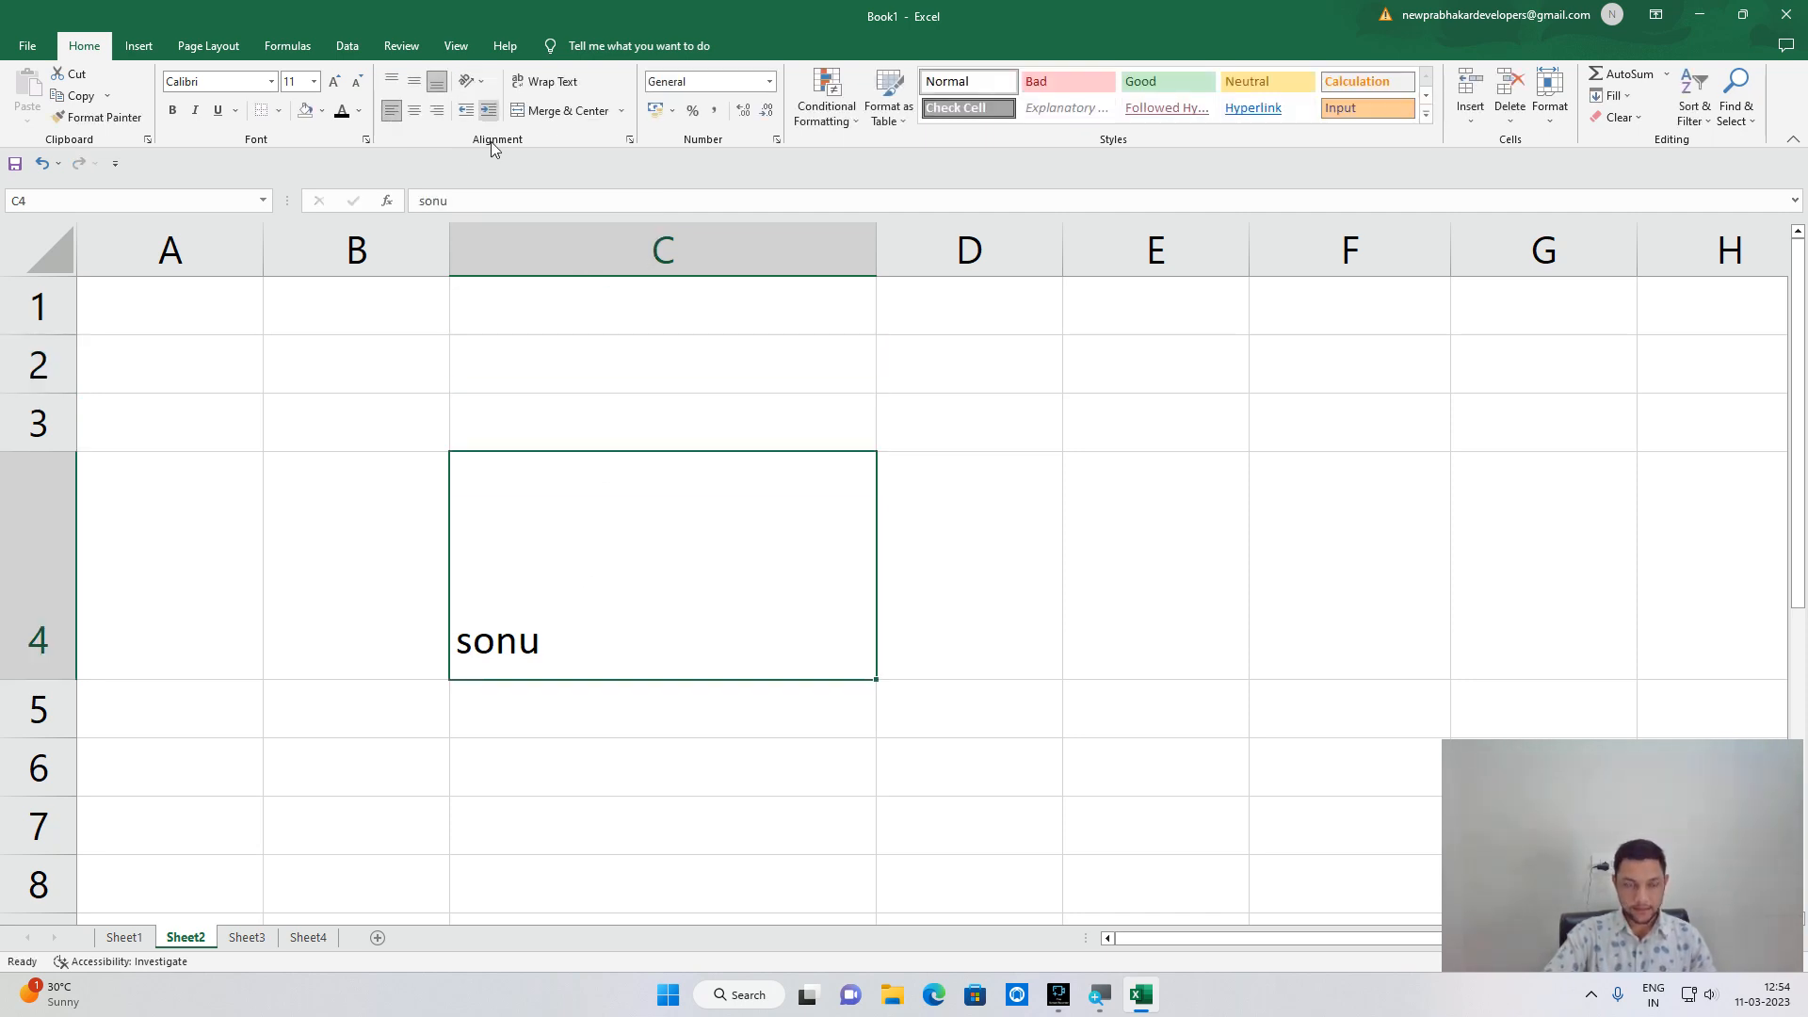
pyautogui.doubleClick(557, 668)
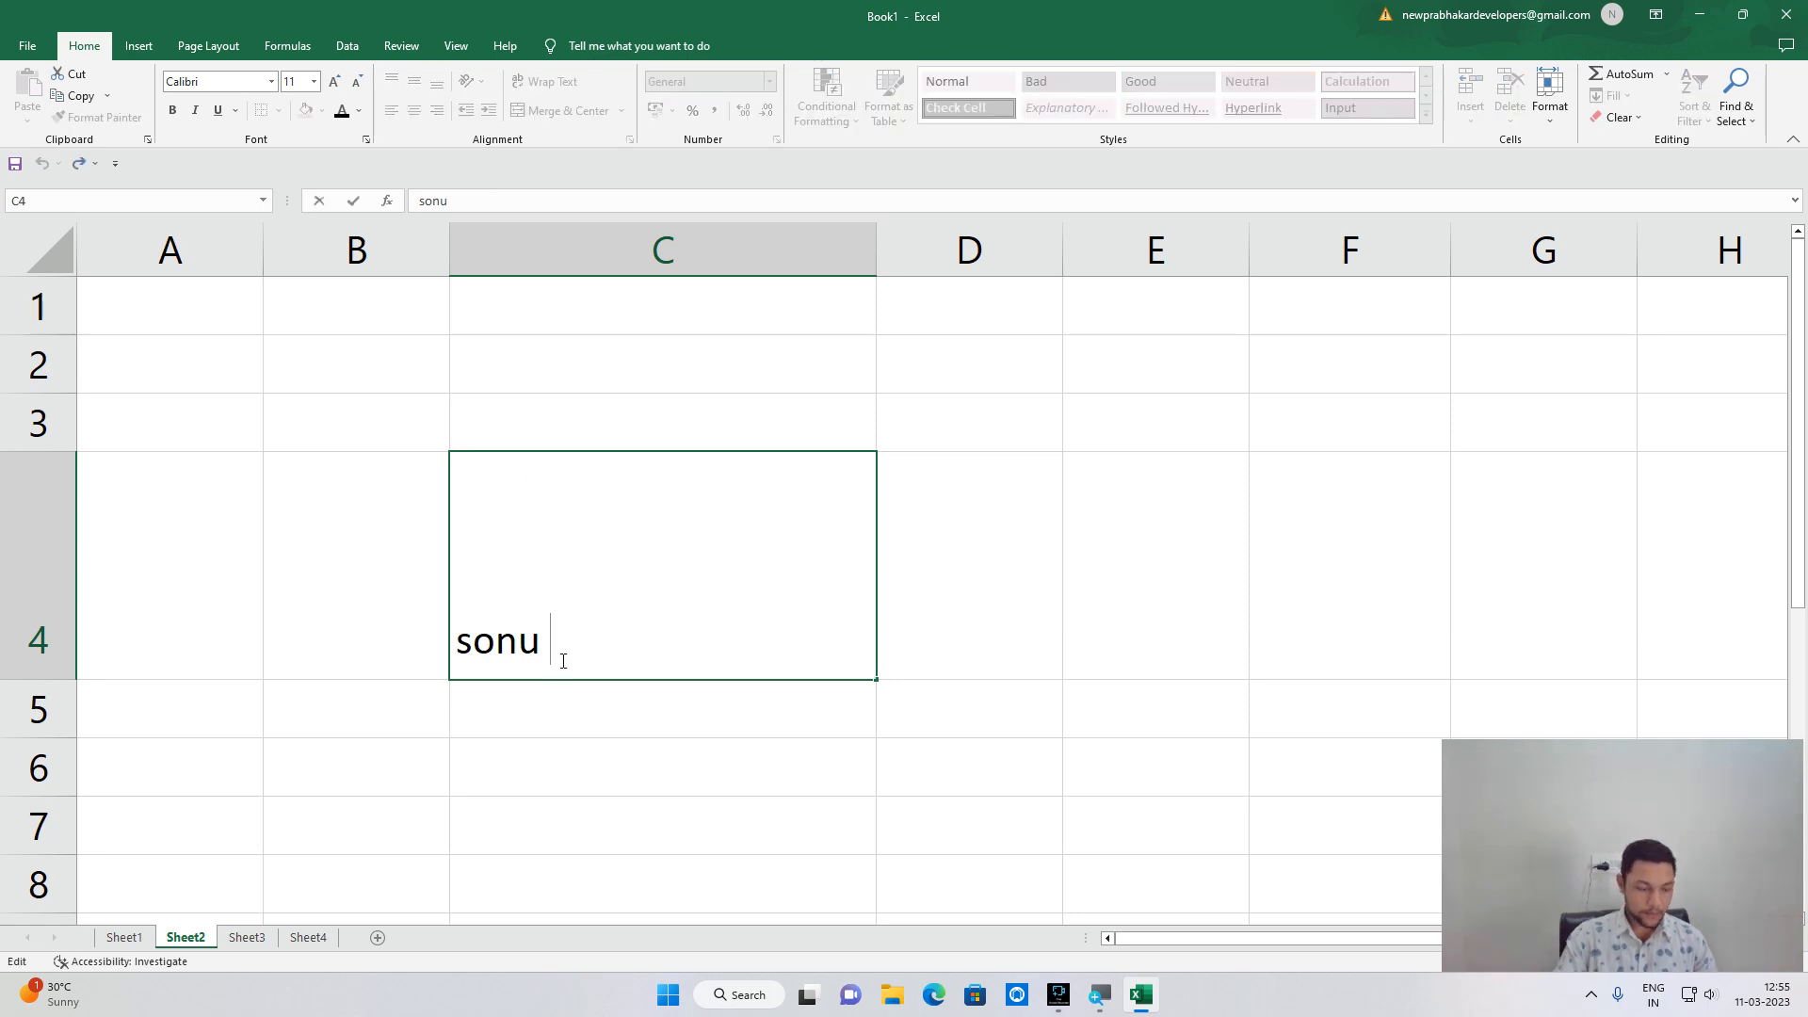
pyautogui.press('BackSpace')
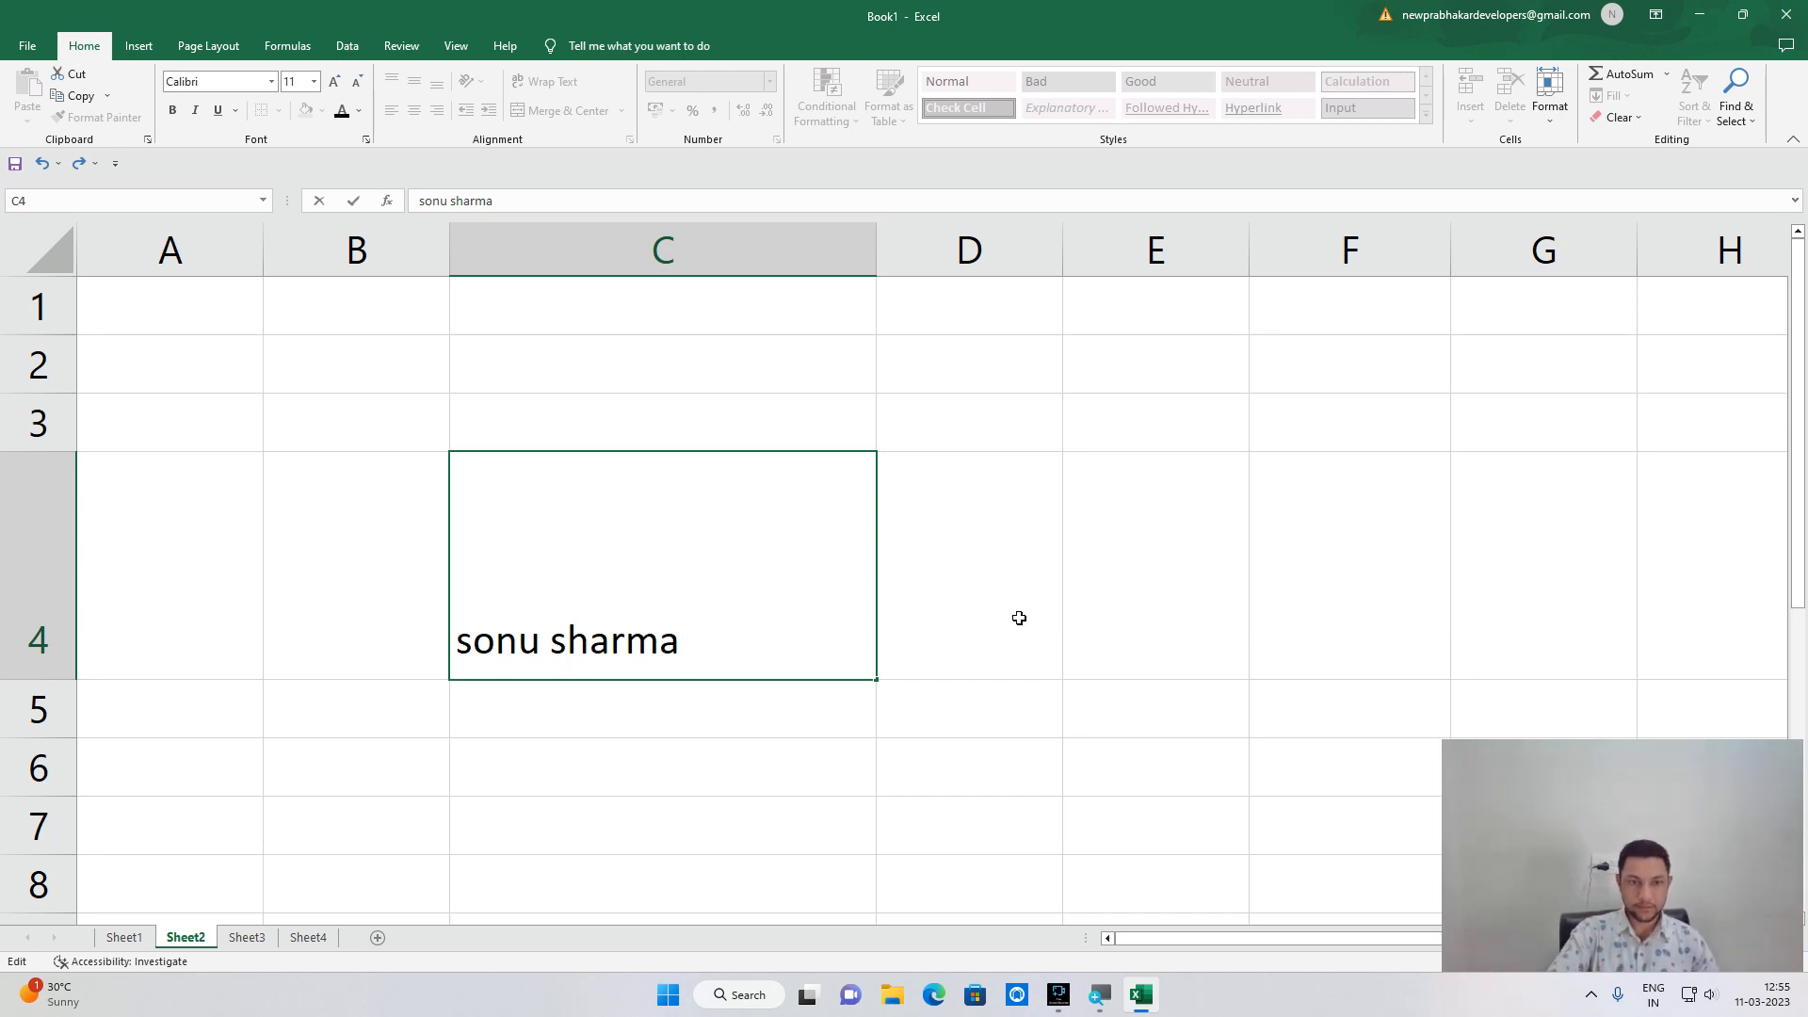
pyautogui.click(989, 579)
pyautogui.click(663, 612)
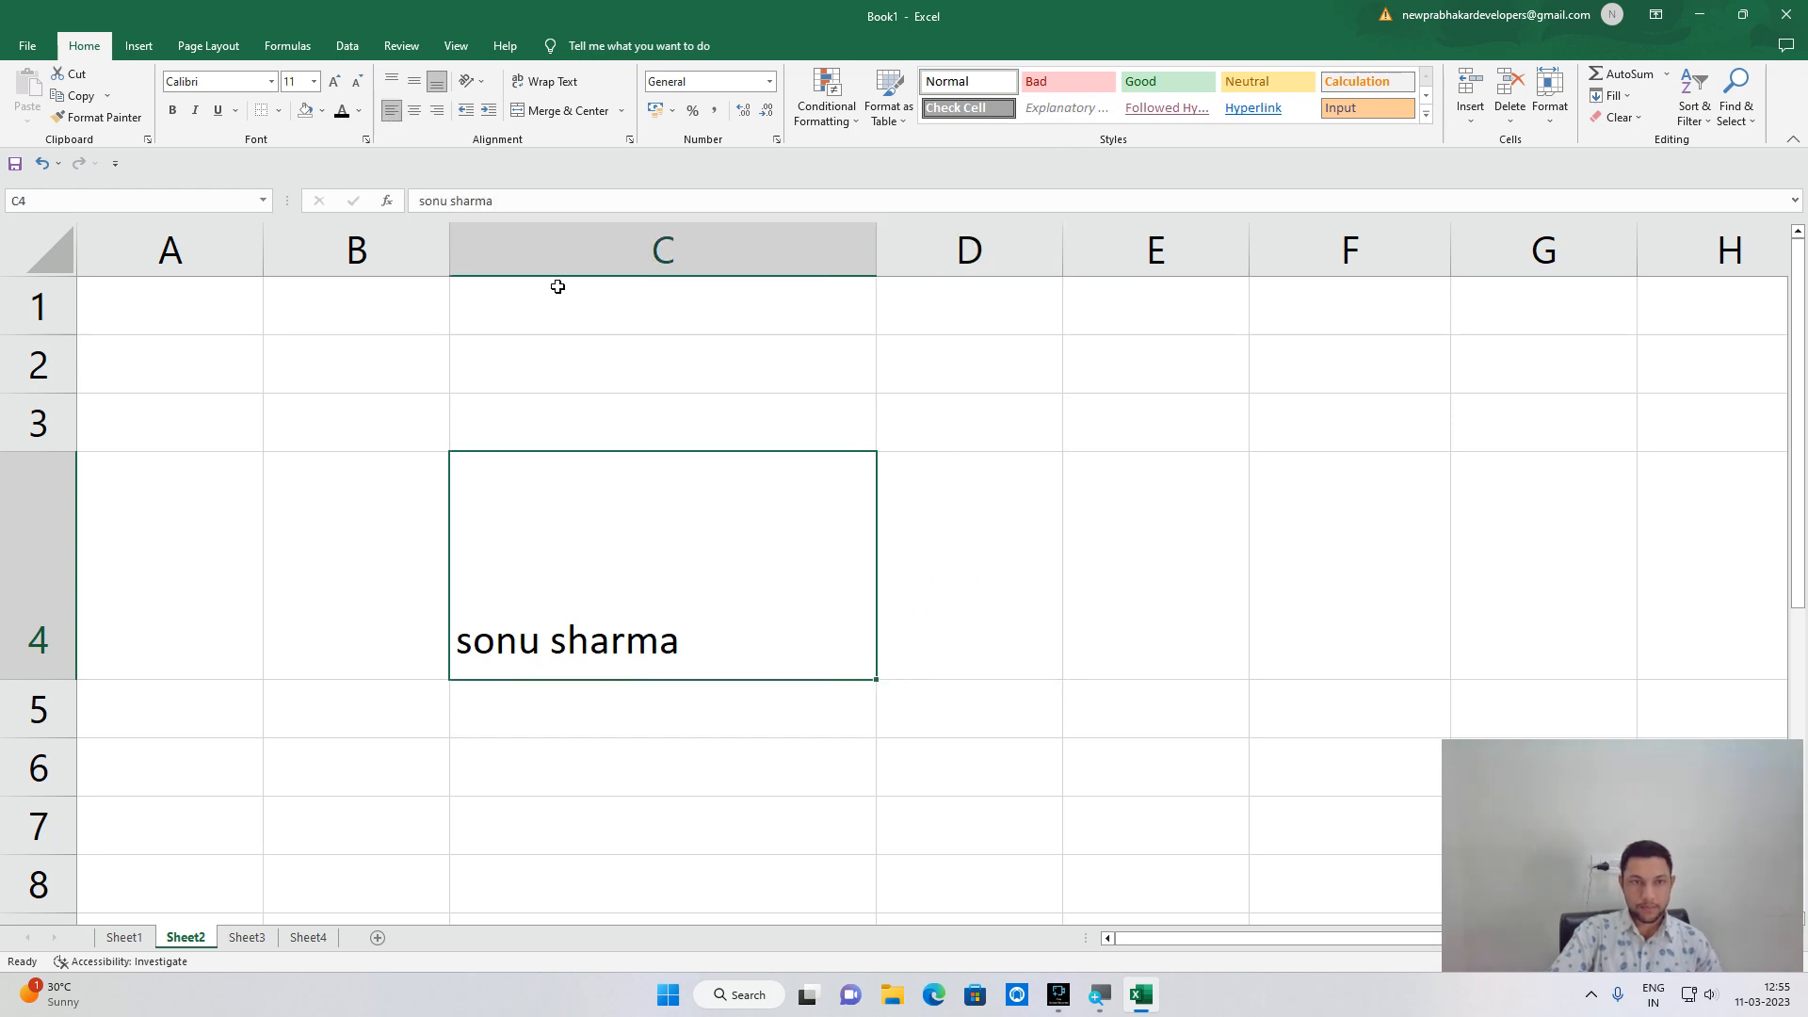
pyautogui.click(480, 83)
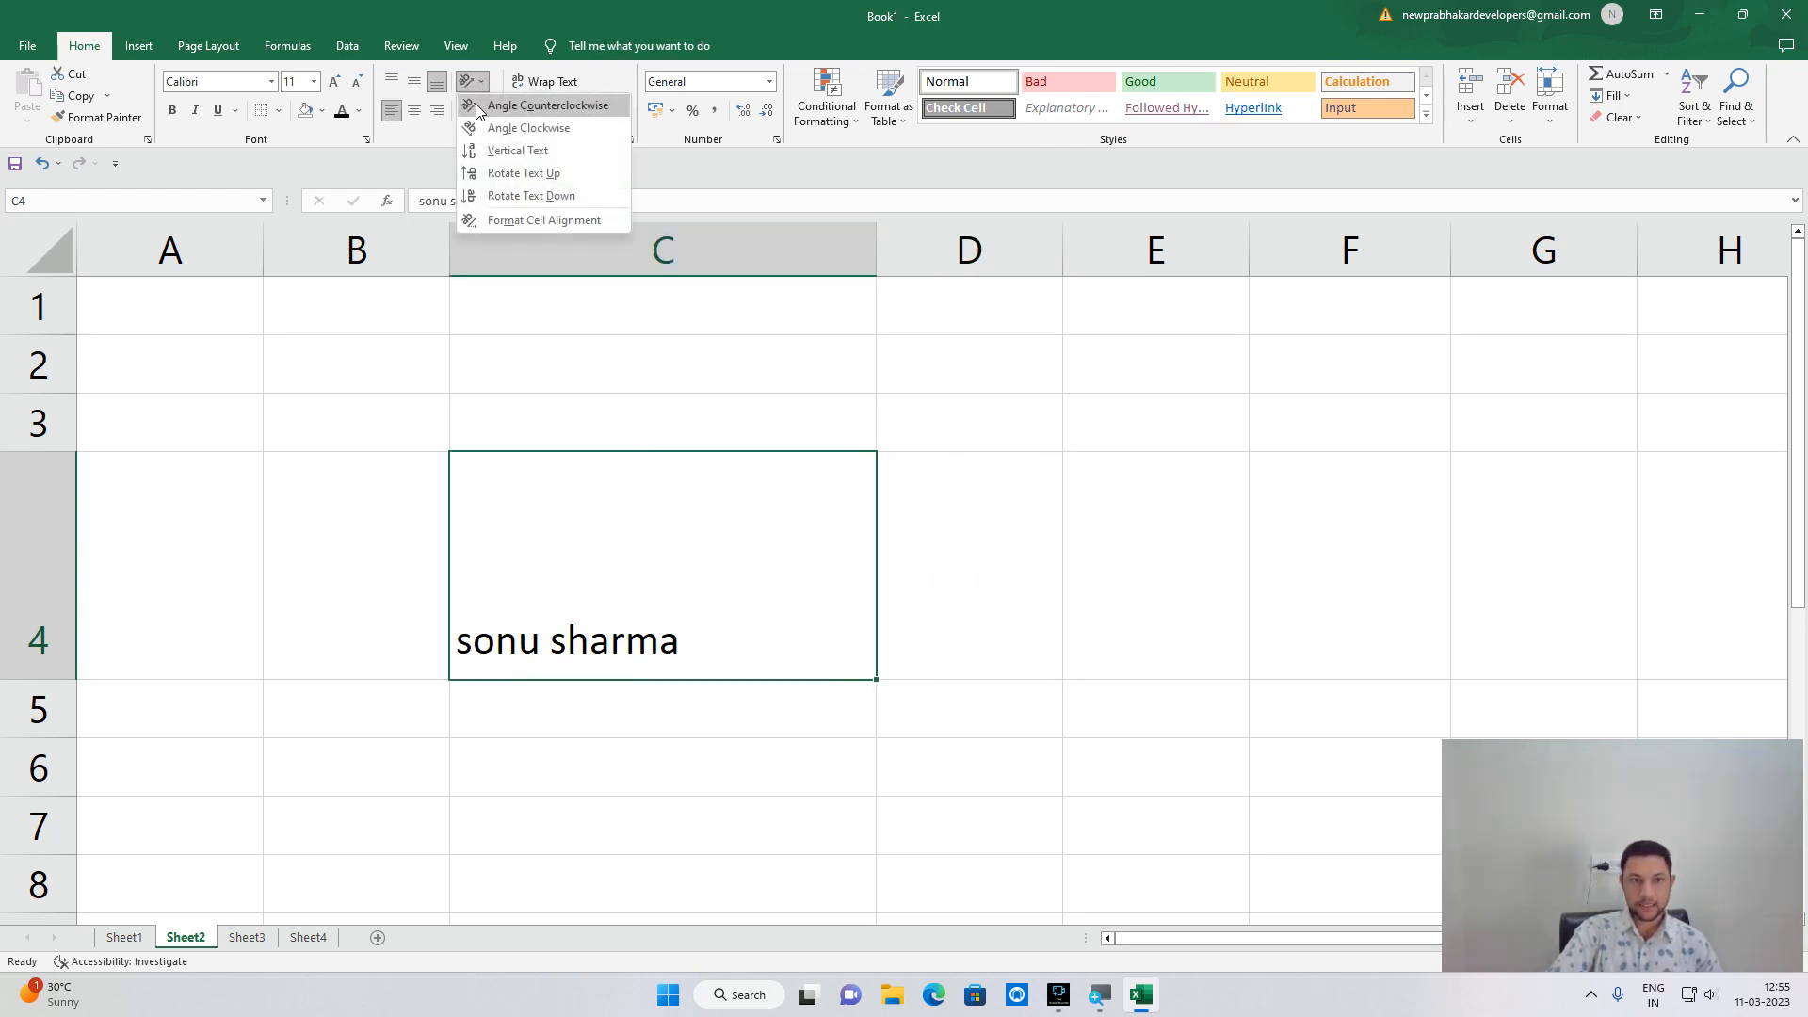
# Tilt the C4 text counterclockwise, narrow column C, then angle the text clockwise instead.
pyautogui.click(546, 105)
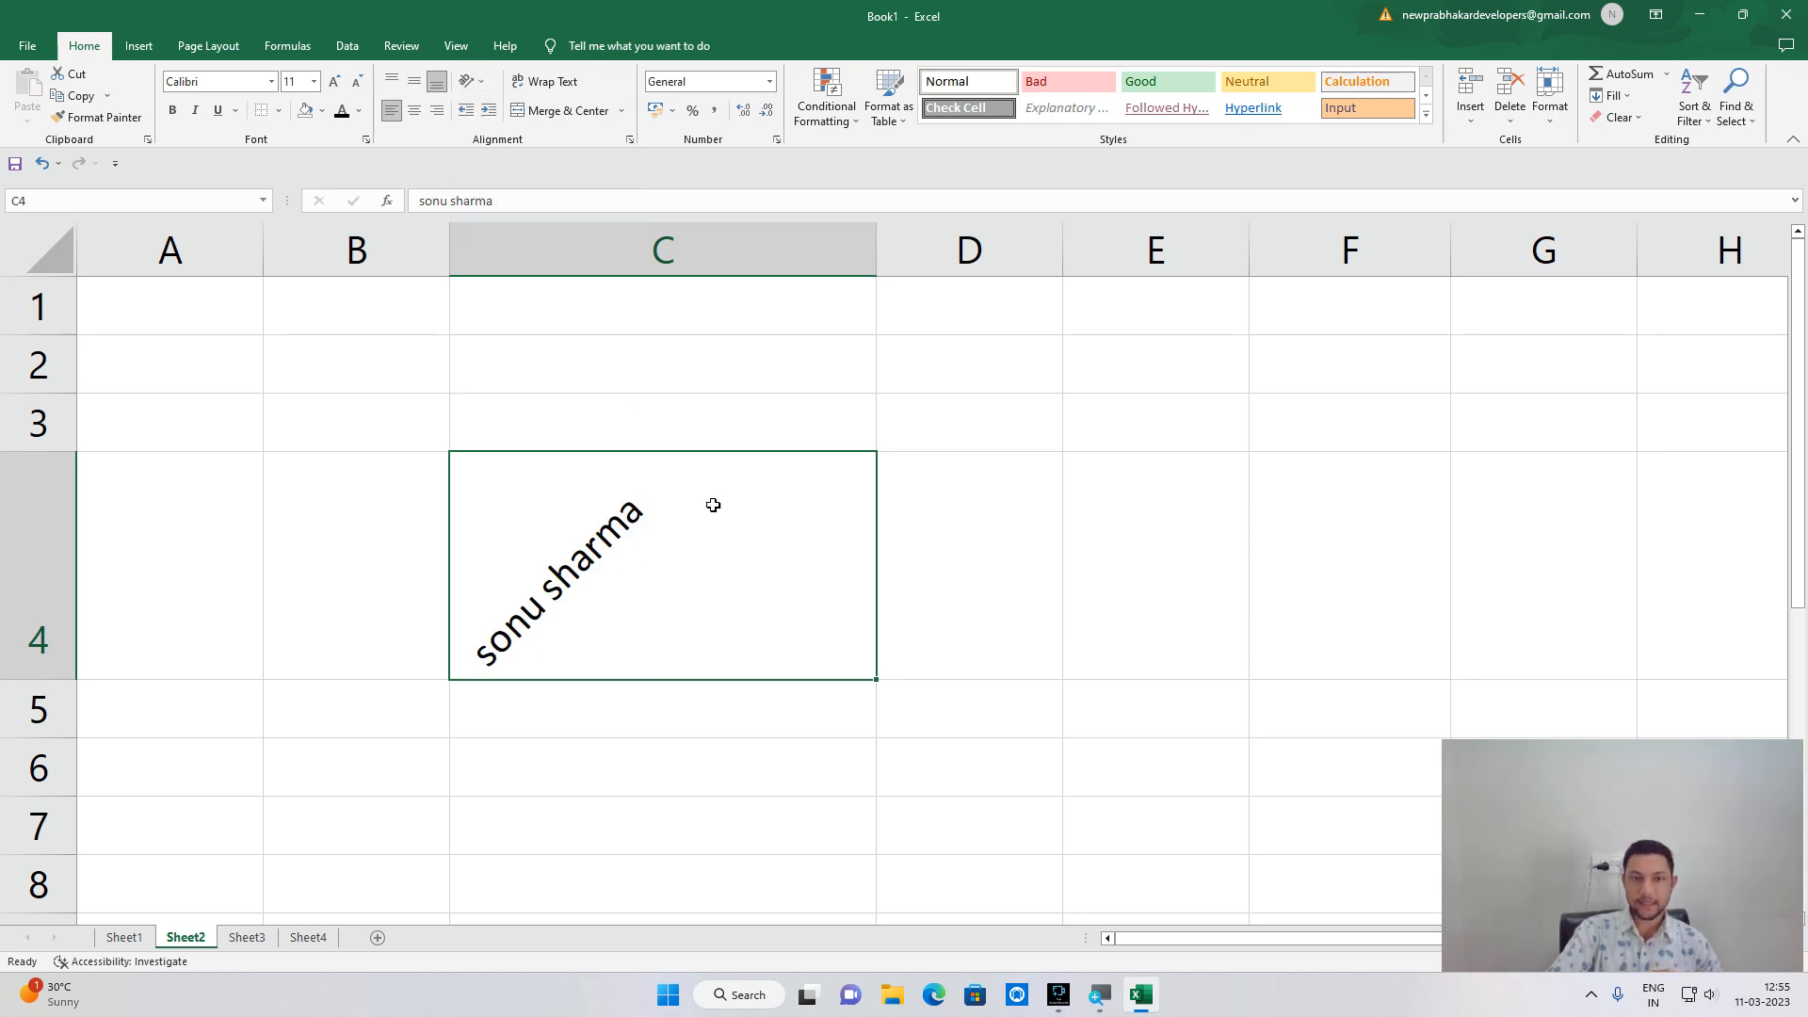
pyautogui.moveTo(876, 239); pyautogui.dragTo(663, 293)
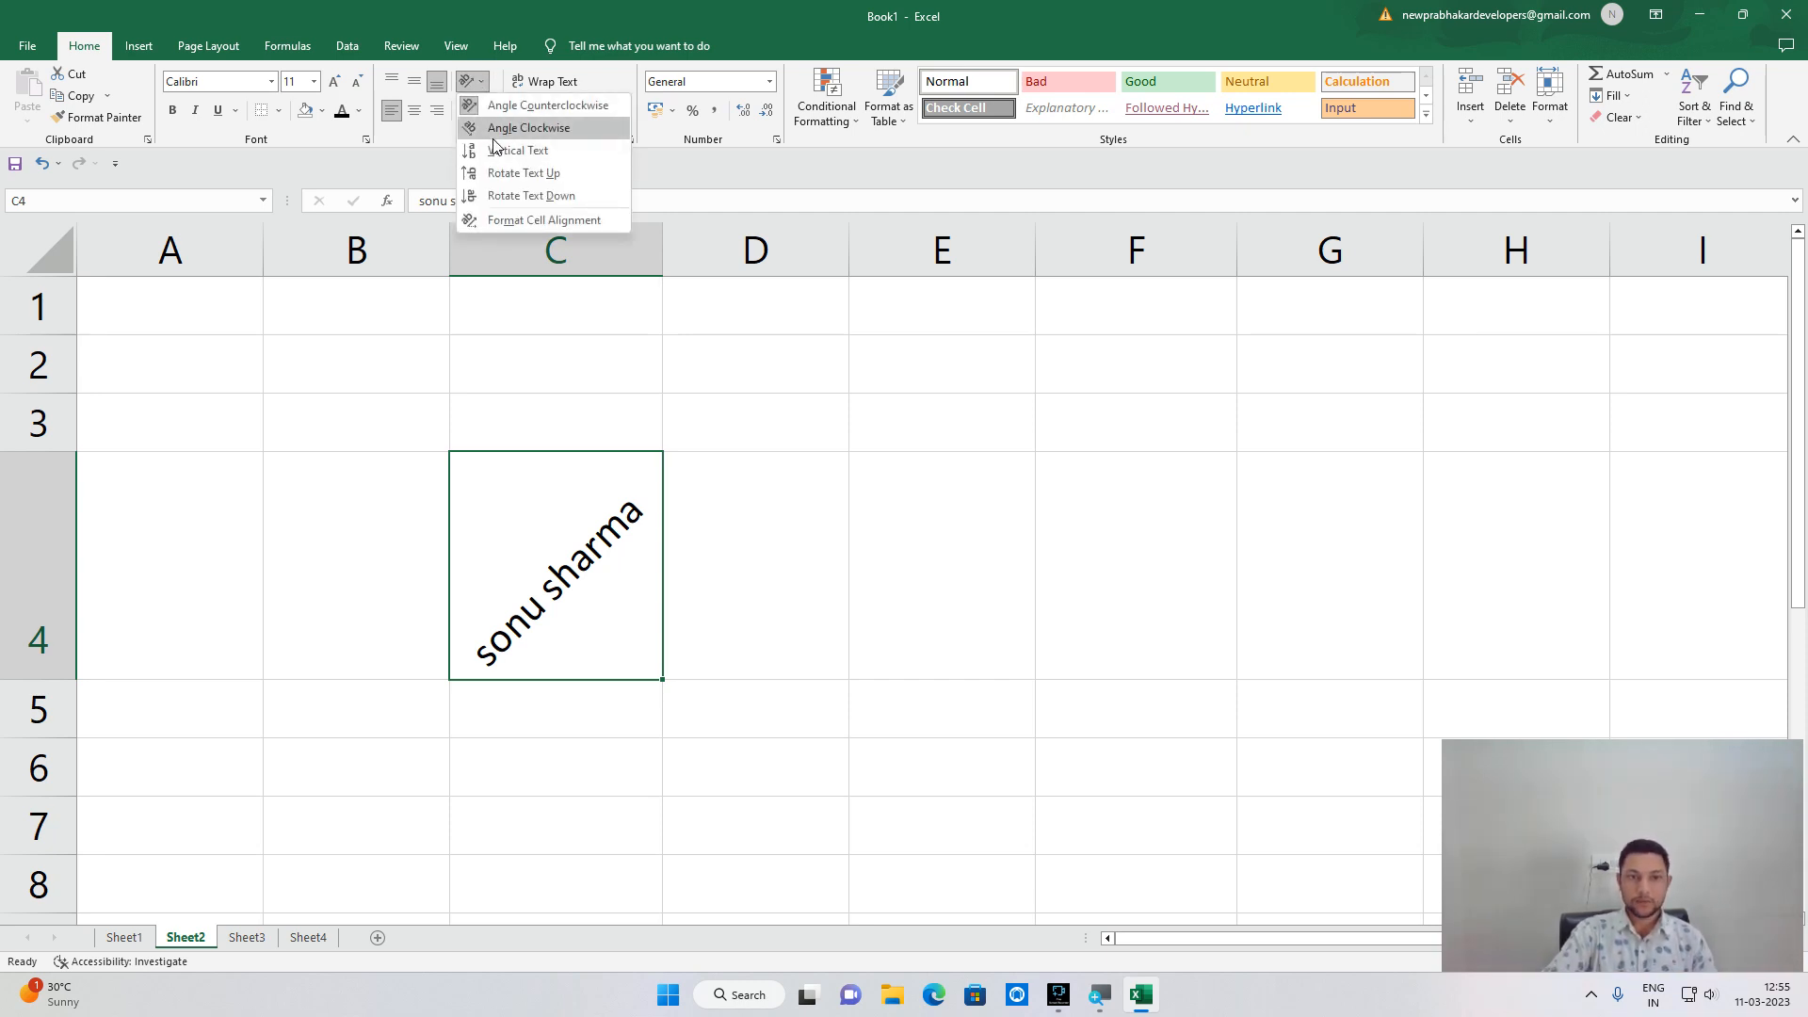
pyautogui.click(493, 137)
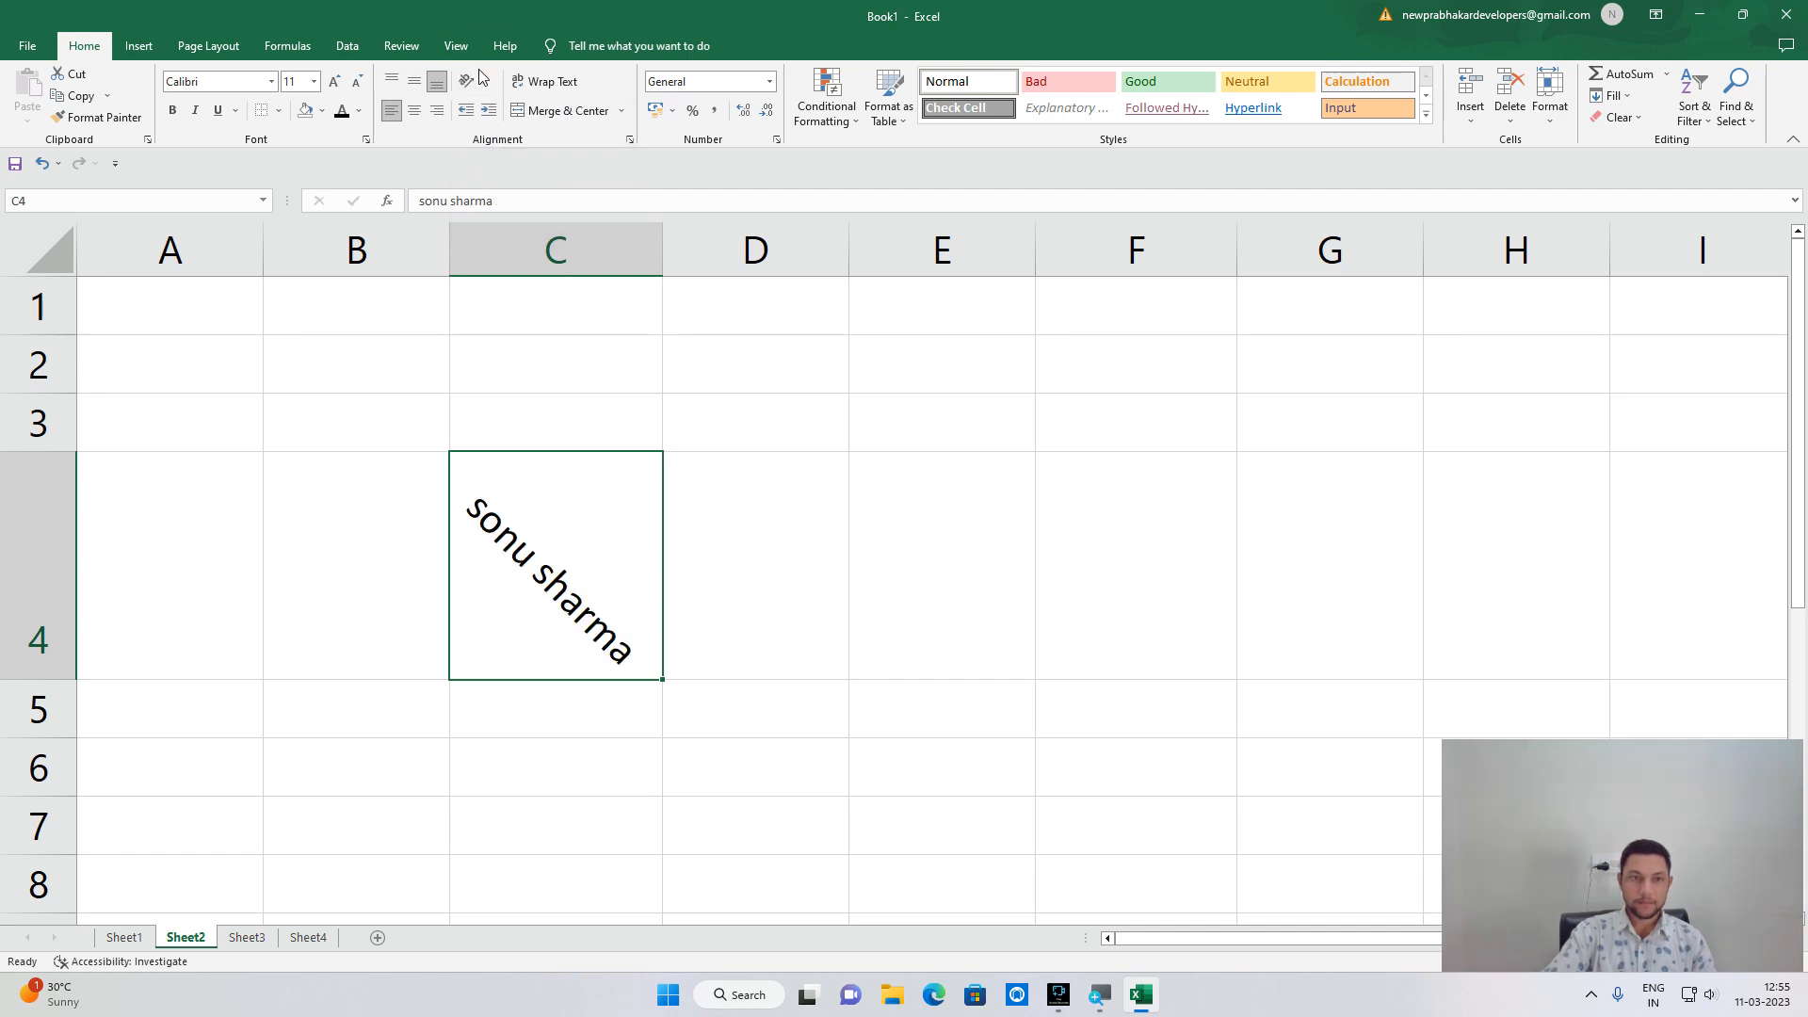
# Rotate the C4 text to read upward and widen column C slightly.
pyautogui.click(475, 81)
pyautogui.click(509, 173)
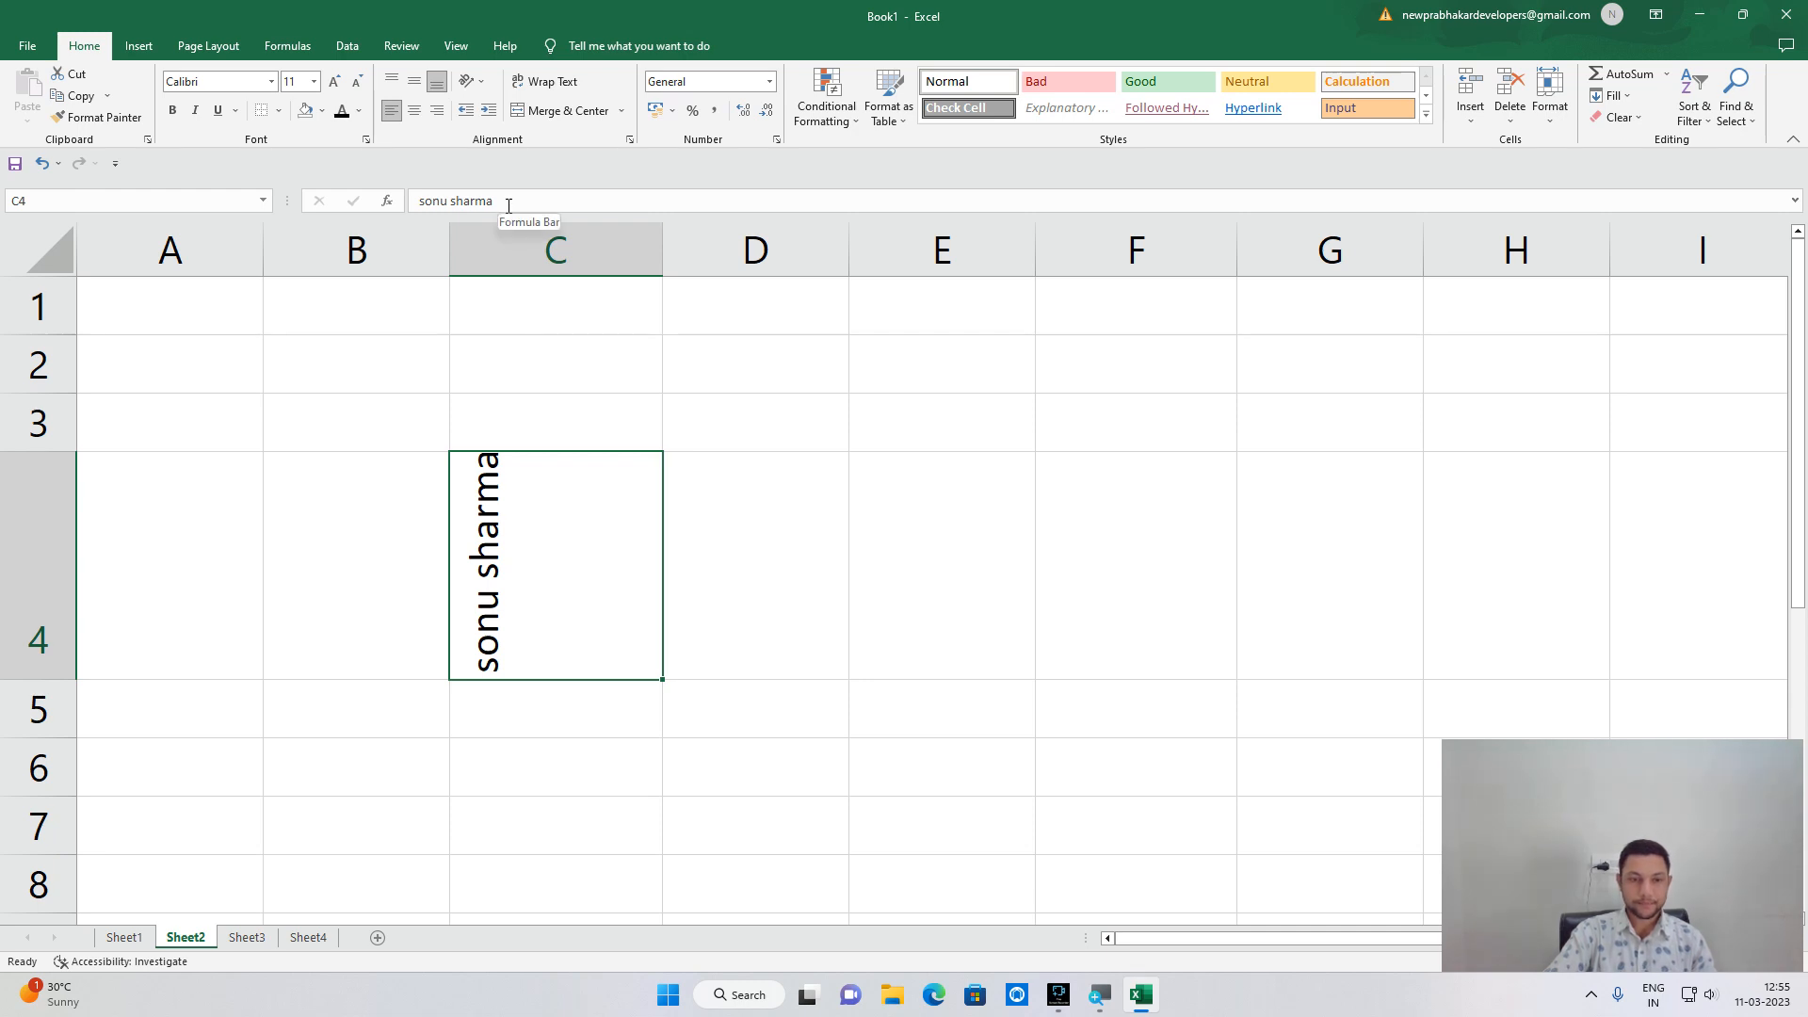
pyautogui.moveTo(662, 246); pyautogui.dragTo(800, 248)
pyautogui.click(473, 81)
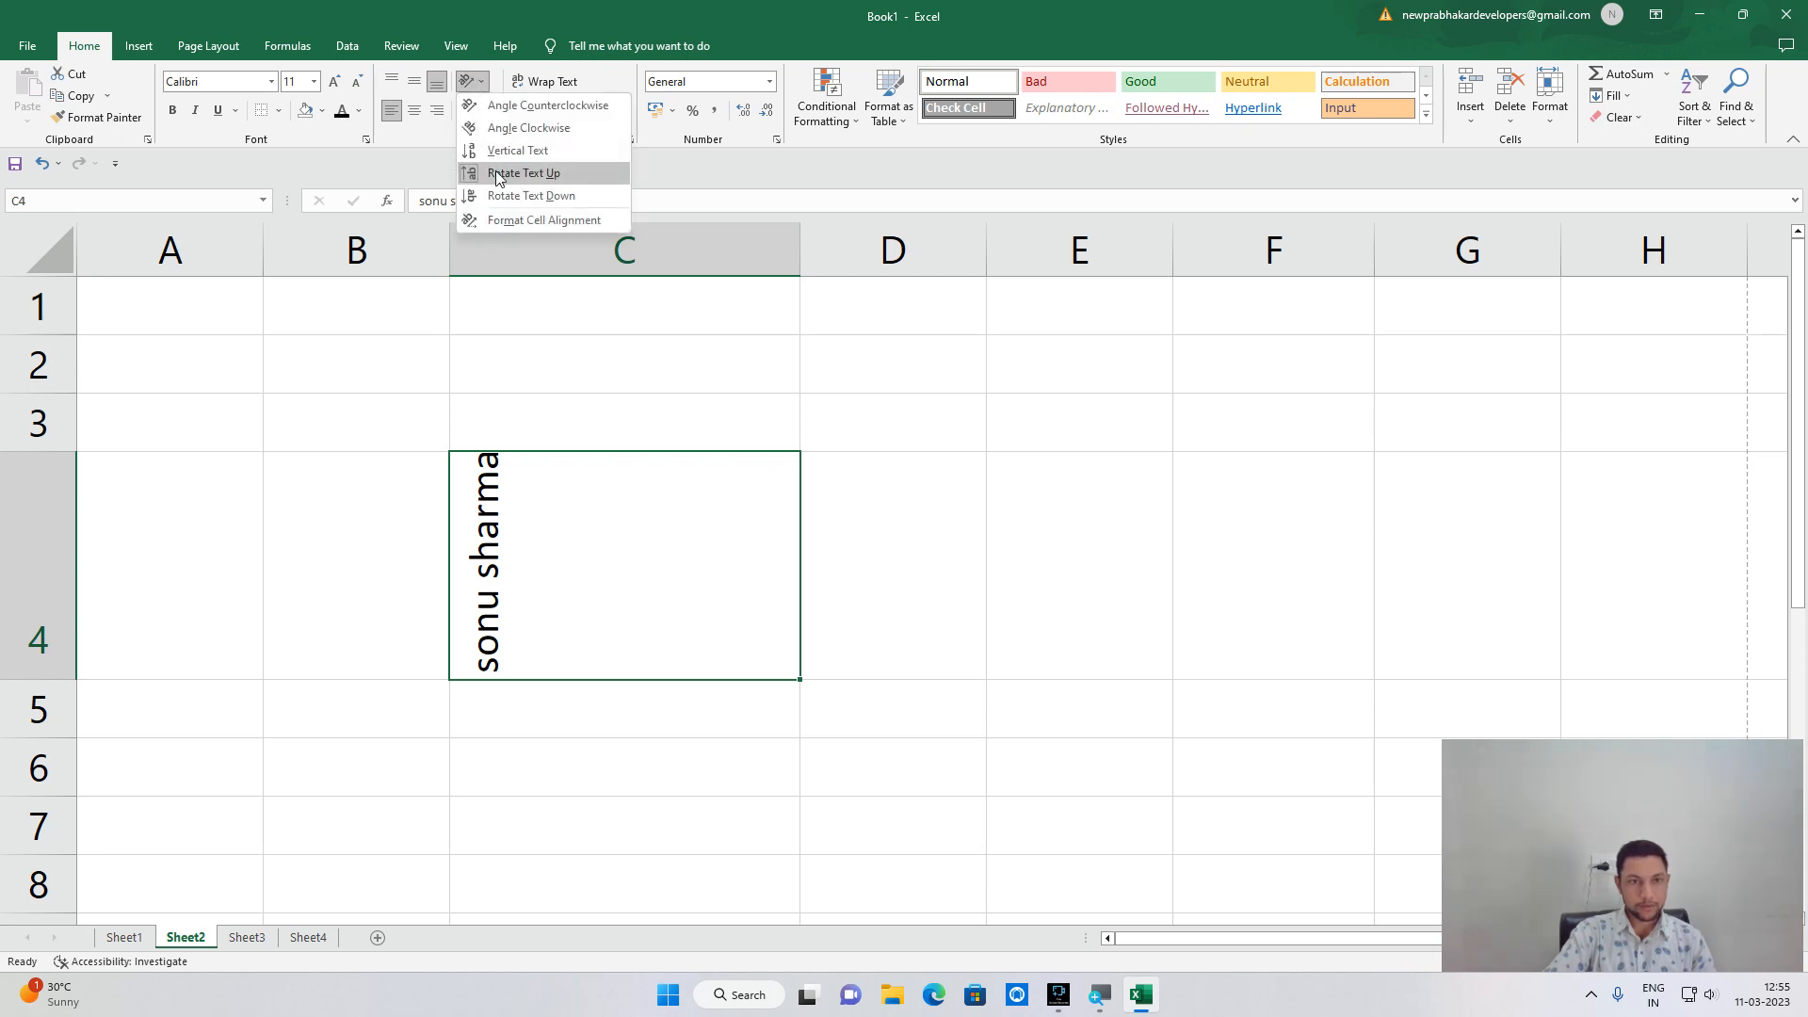
# Set C4's horizontal alignment to Right in the Format Cells alignment settings.
pyautogui.click(525, 226)
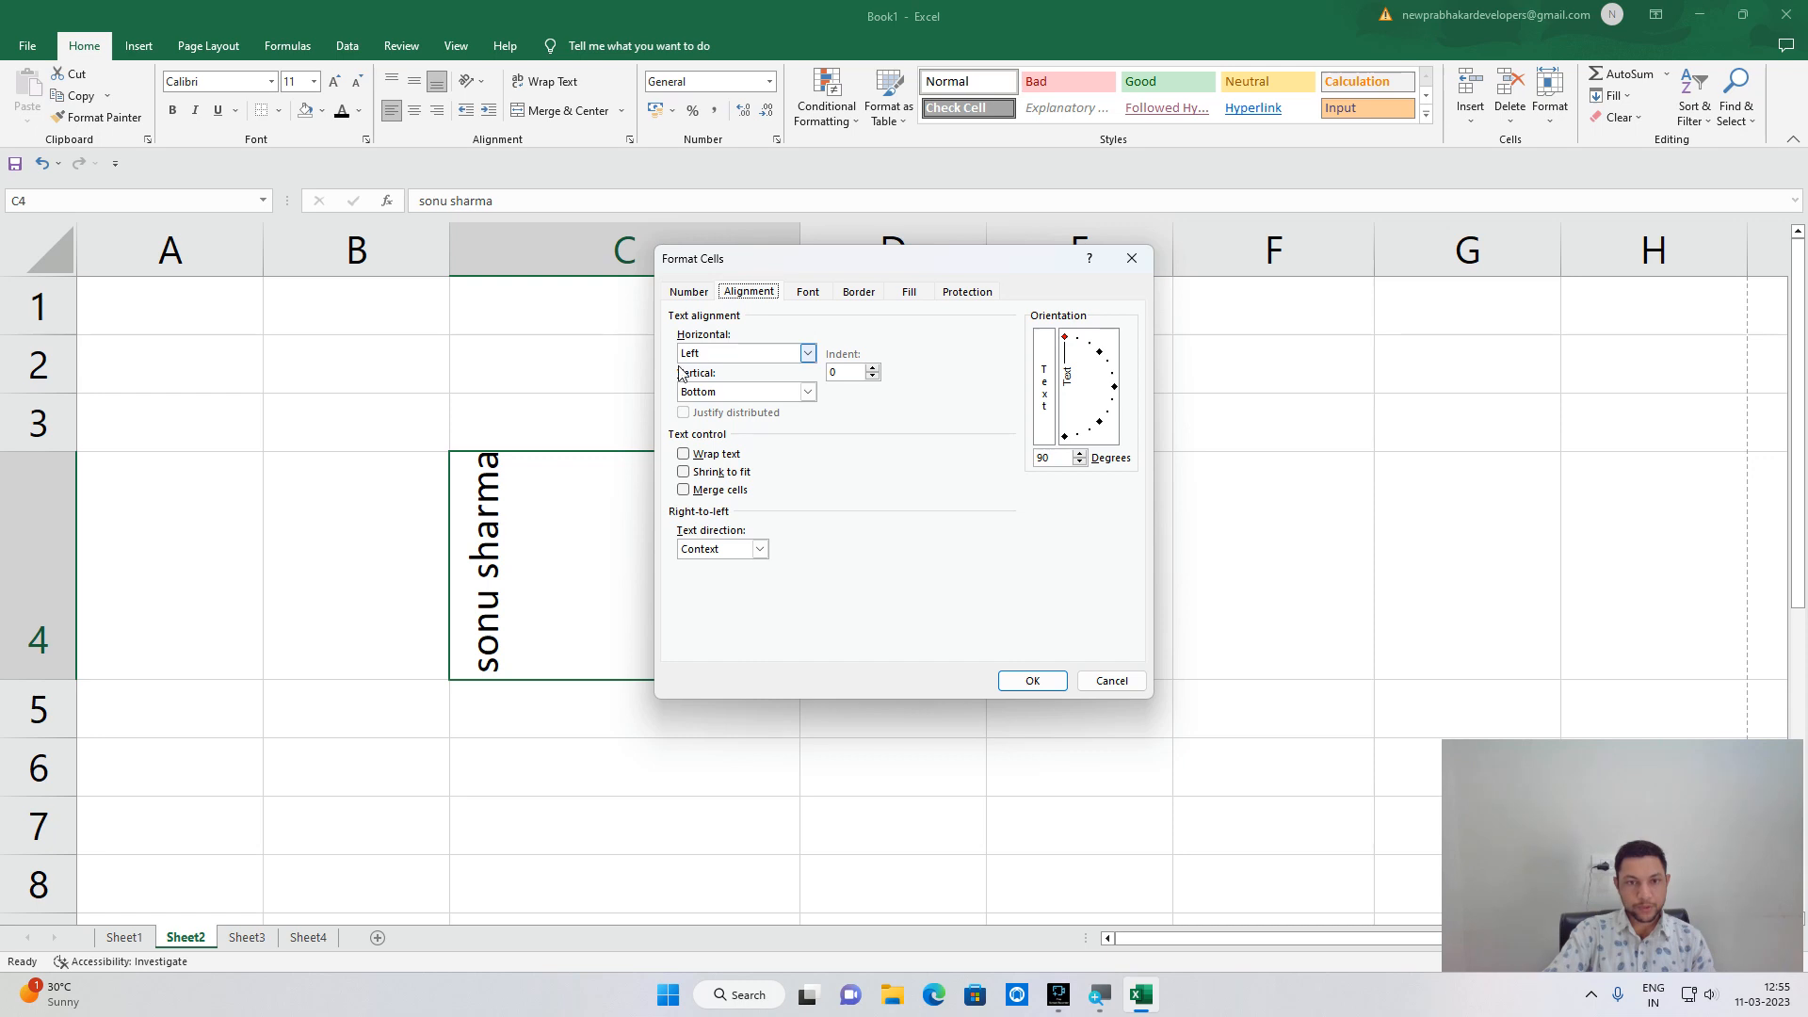
pyautogui.click(1132, 260)
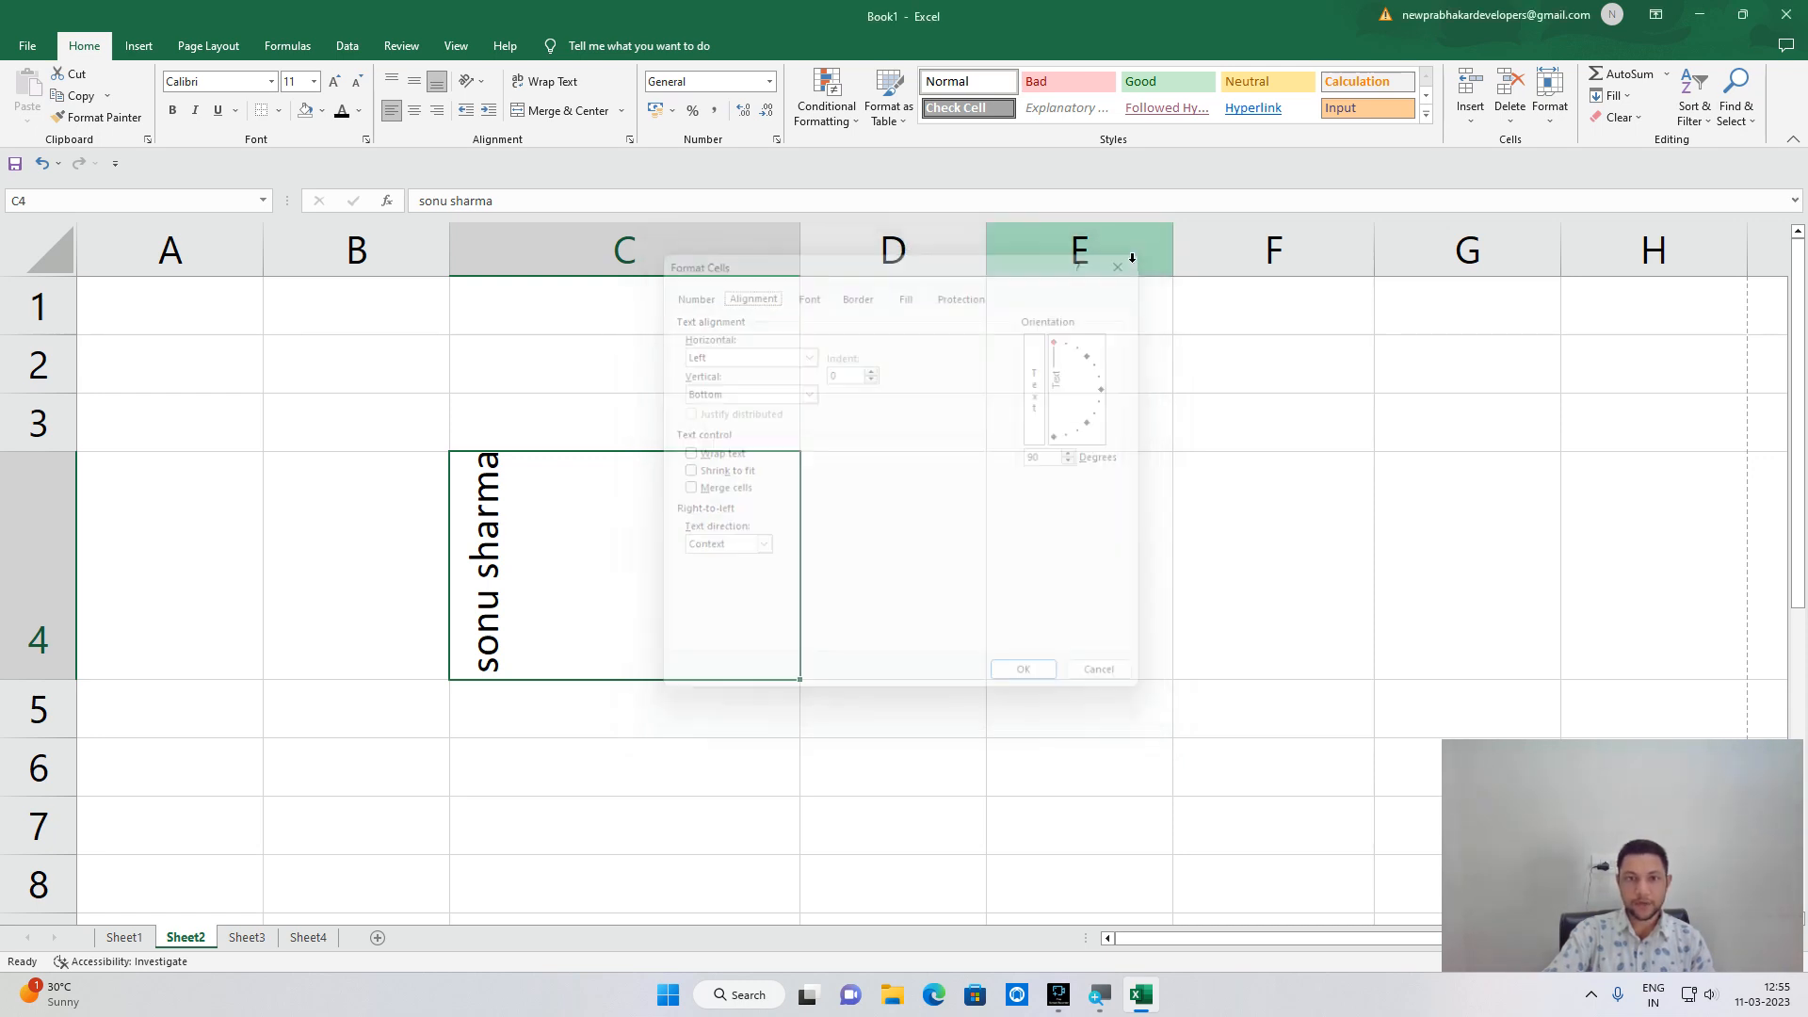
pyautogui.click(630, 140)
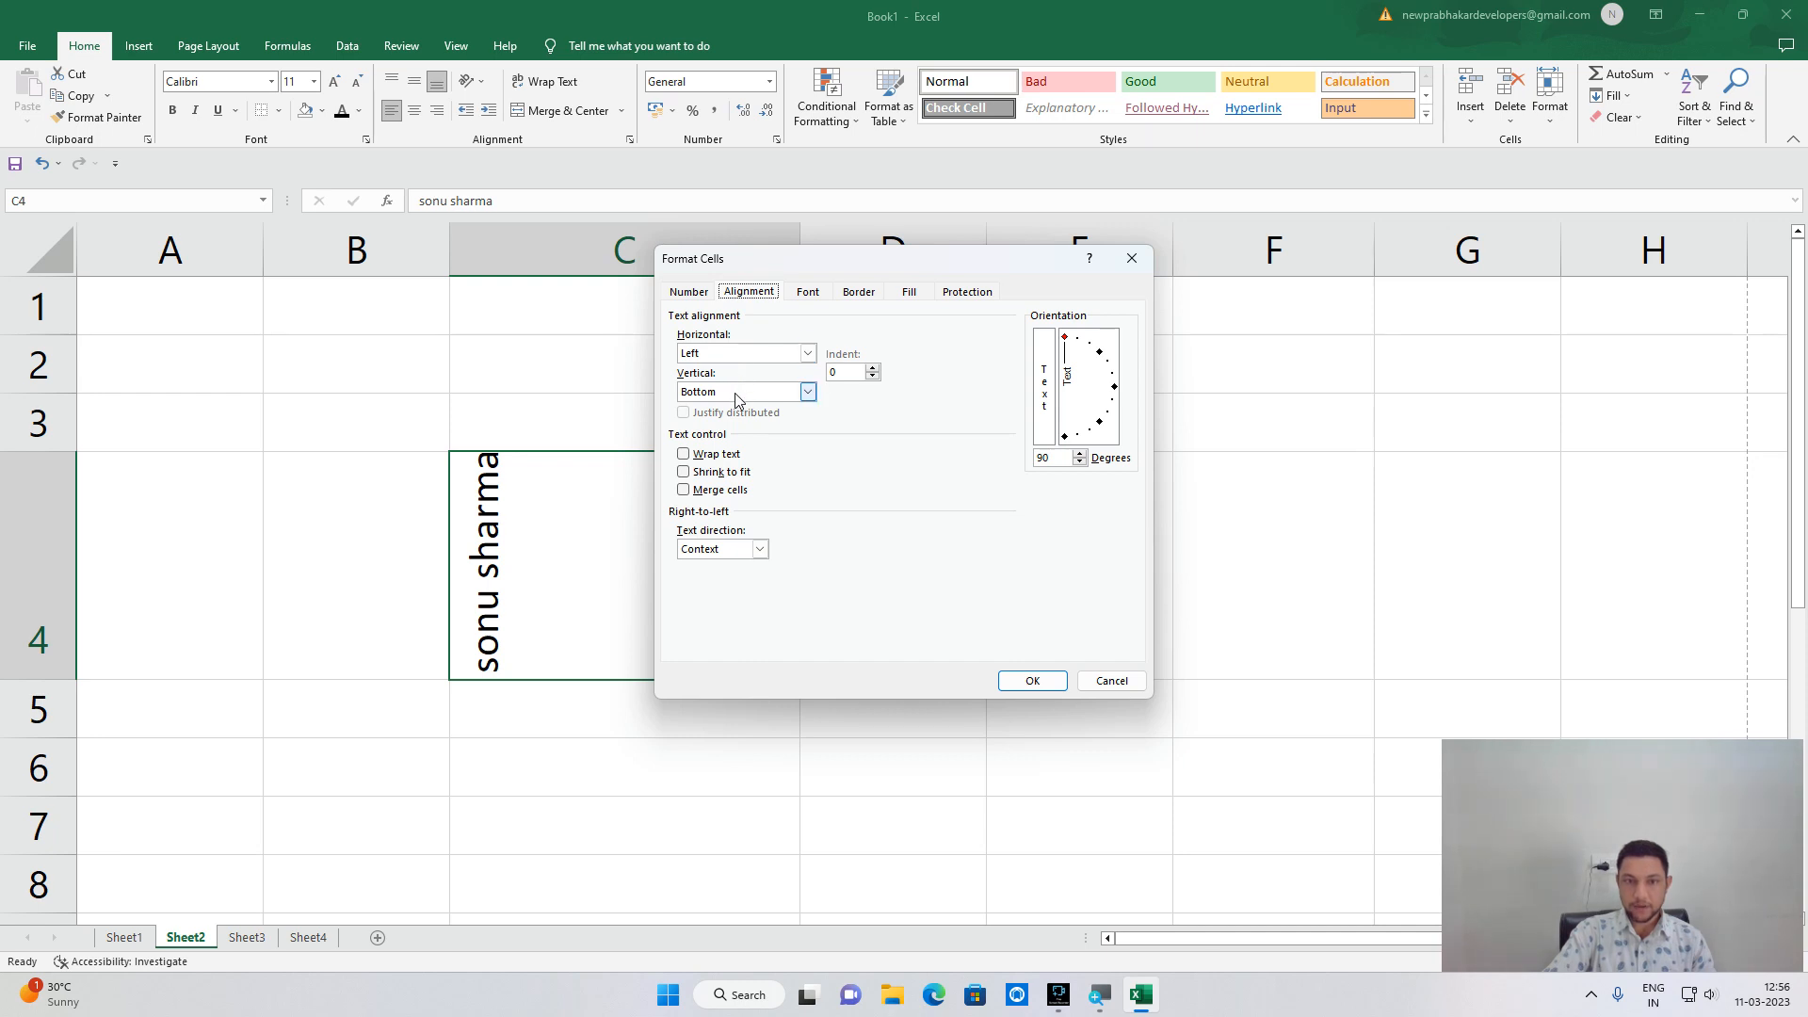
pyautogui.click(807, 355)
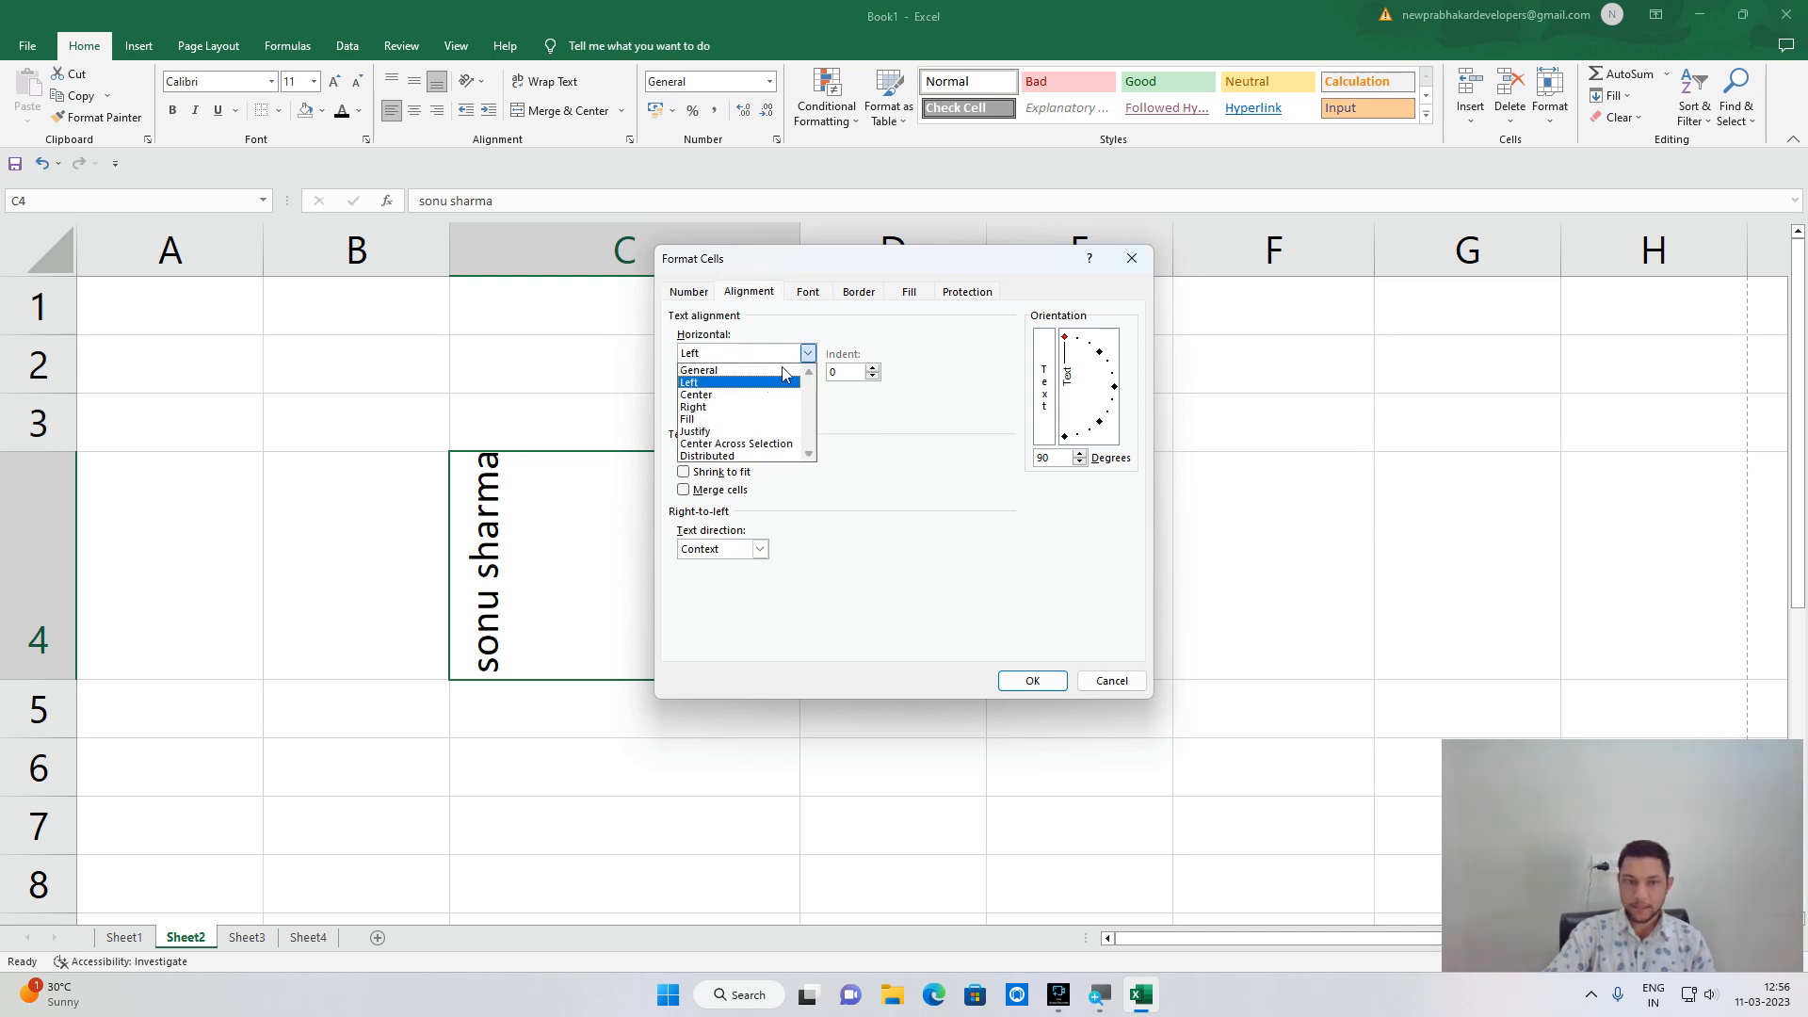
pyautogui.click(751, 407)
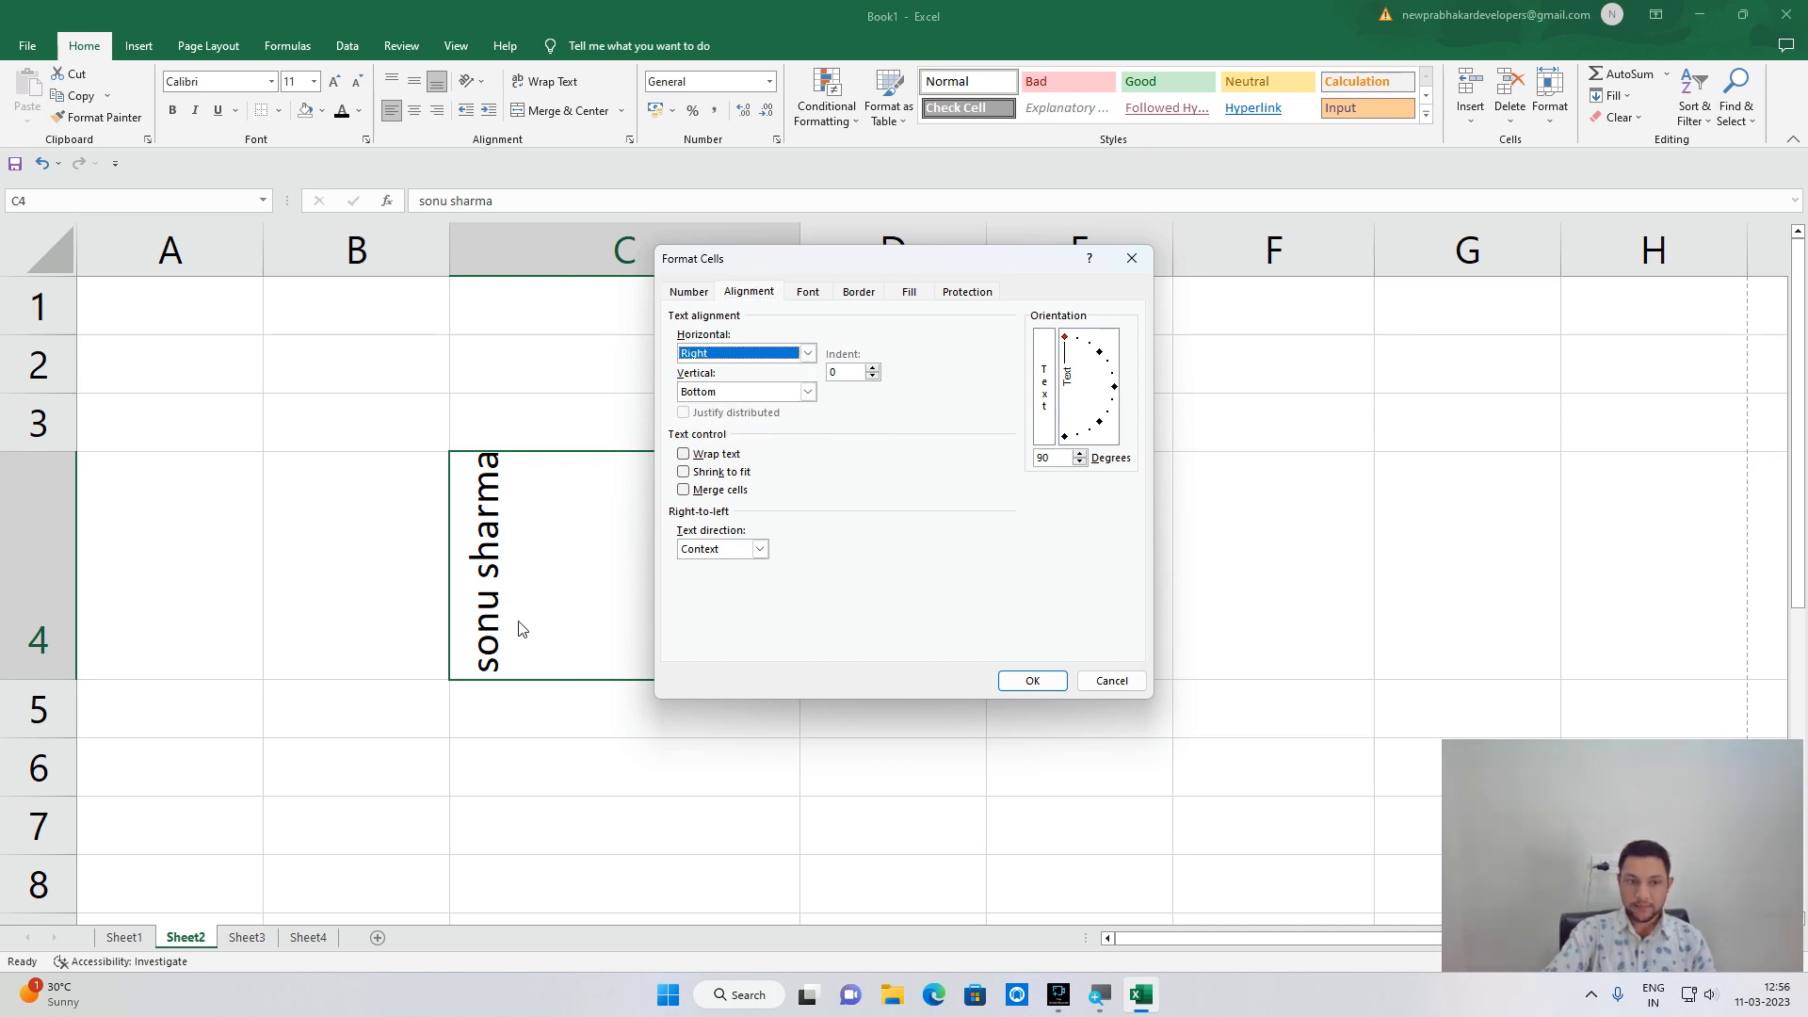
# Angle the C4 text to about 30 degrees, apply it, and launch Microsoft Word.
pyautogui.moveTo(1067, 344); pyautogui.dragTo(1104, 377)
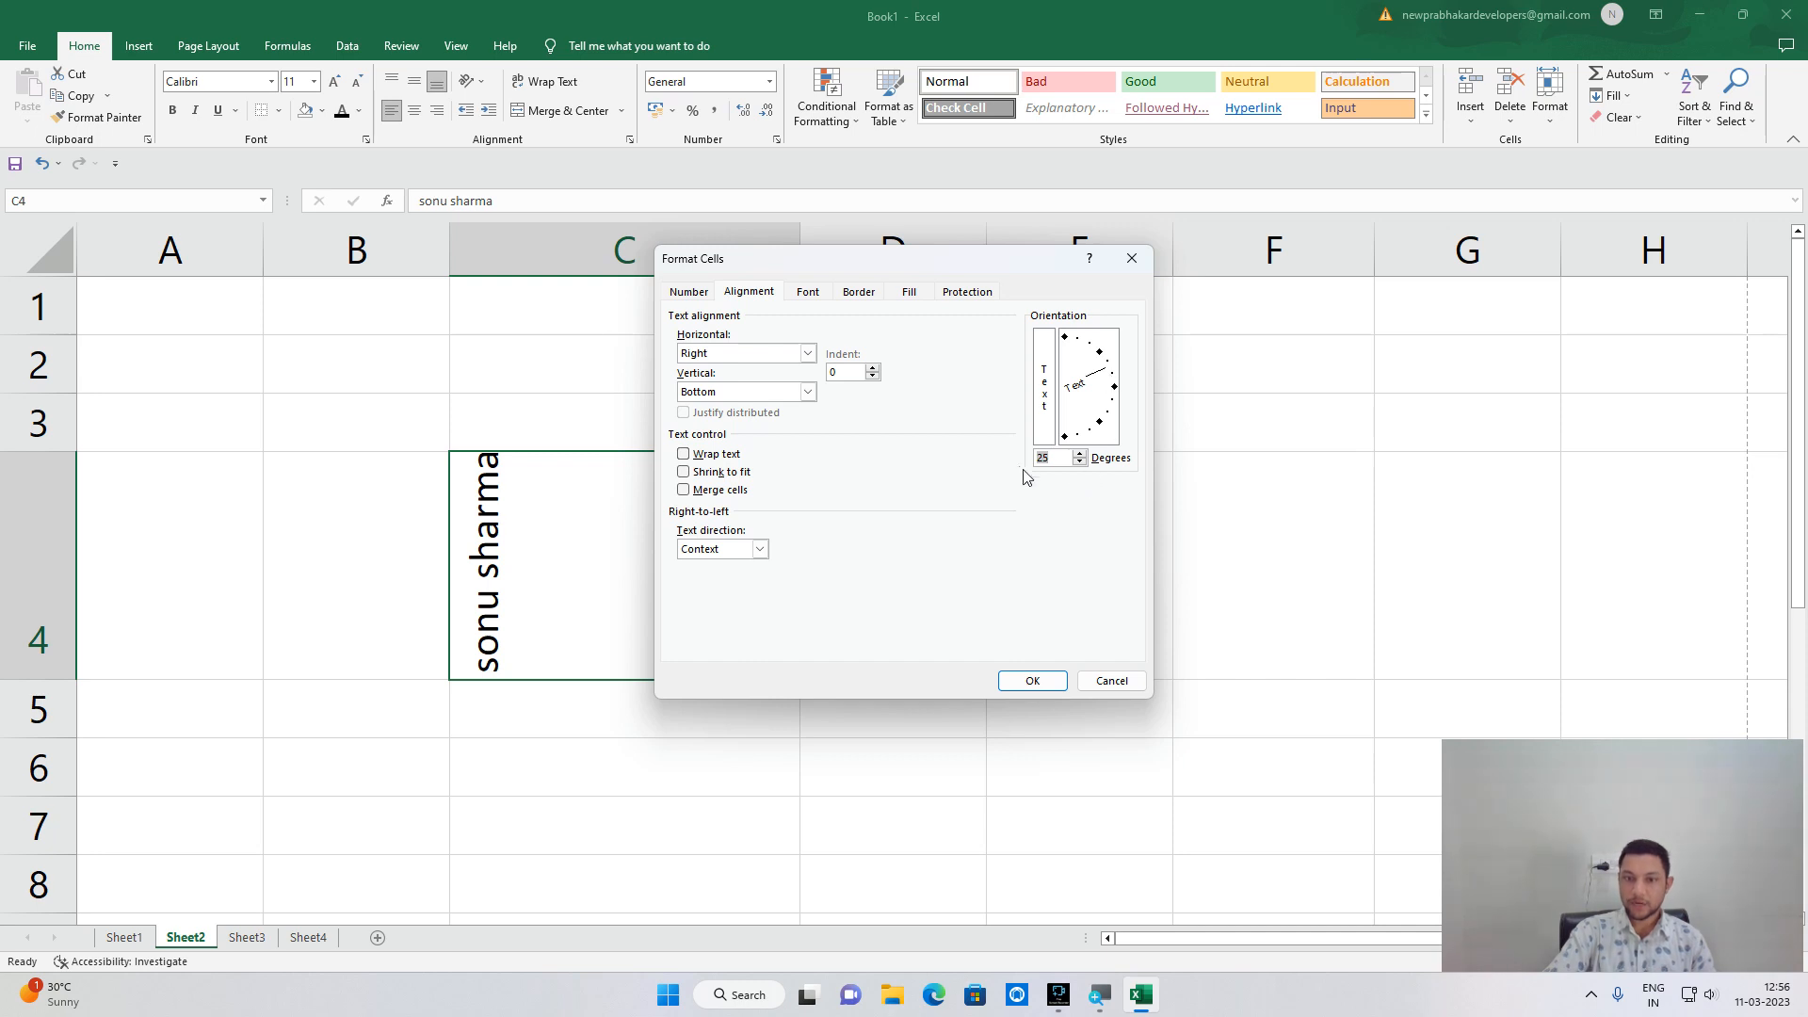
pyautogui.click(1080, 454)
pyautogui.click(1079, 454)
pyautogui.click(1035, 679)
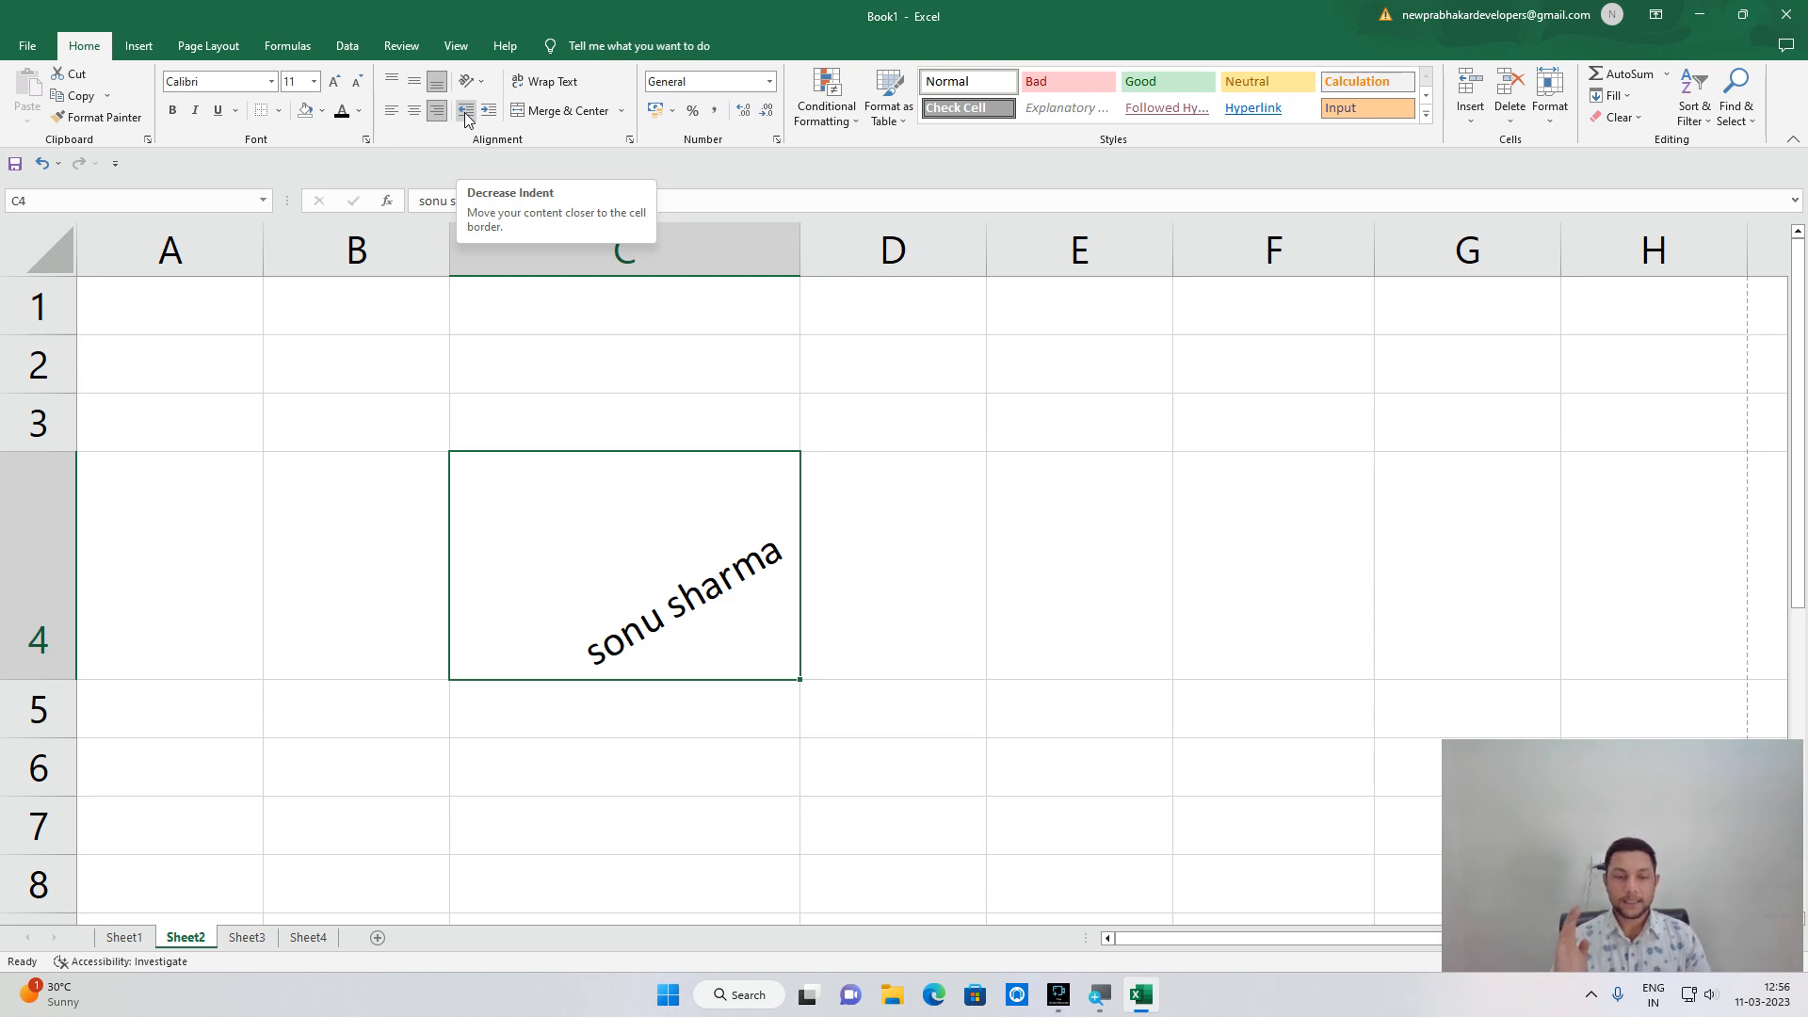
pyautogui.click(668, 995)
pyautogui.click(777, 462)
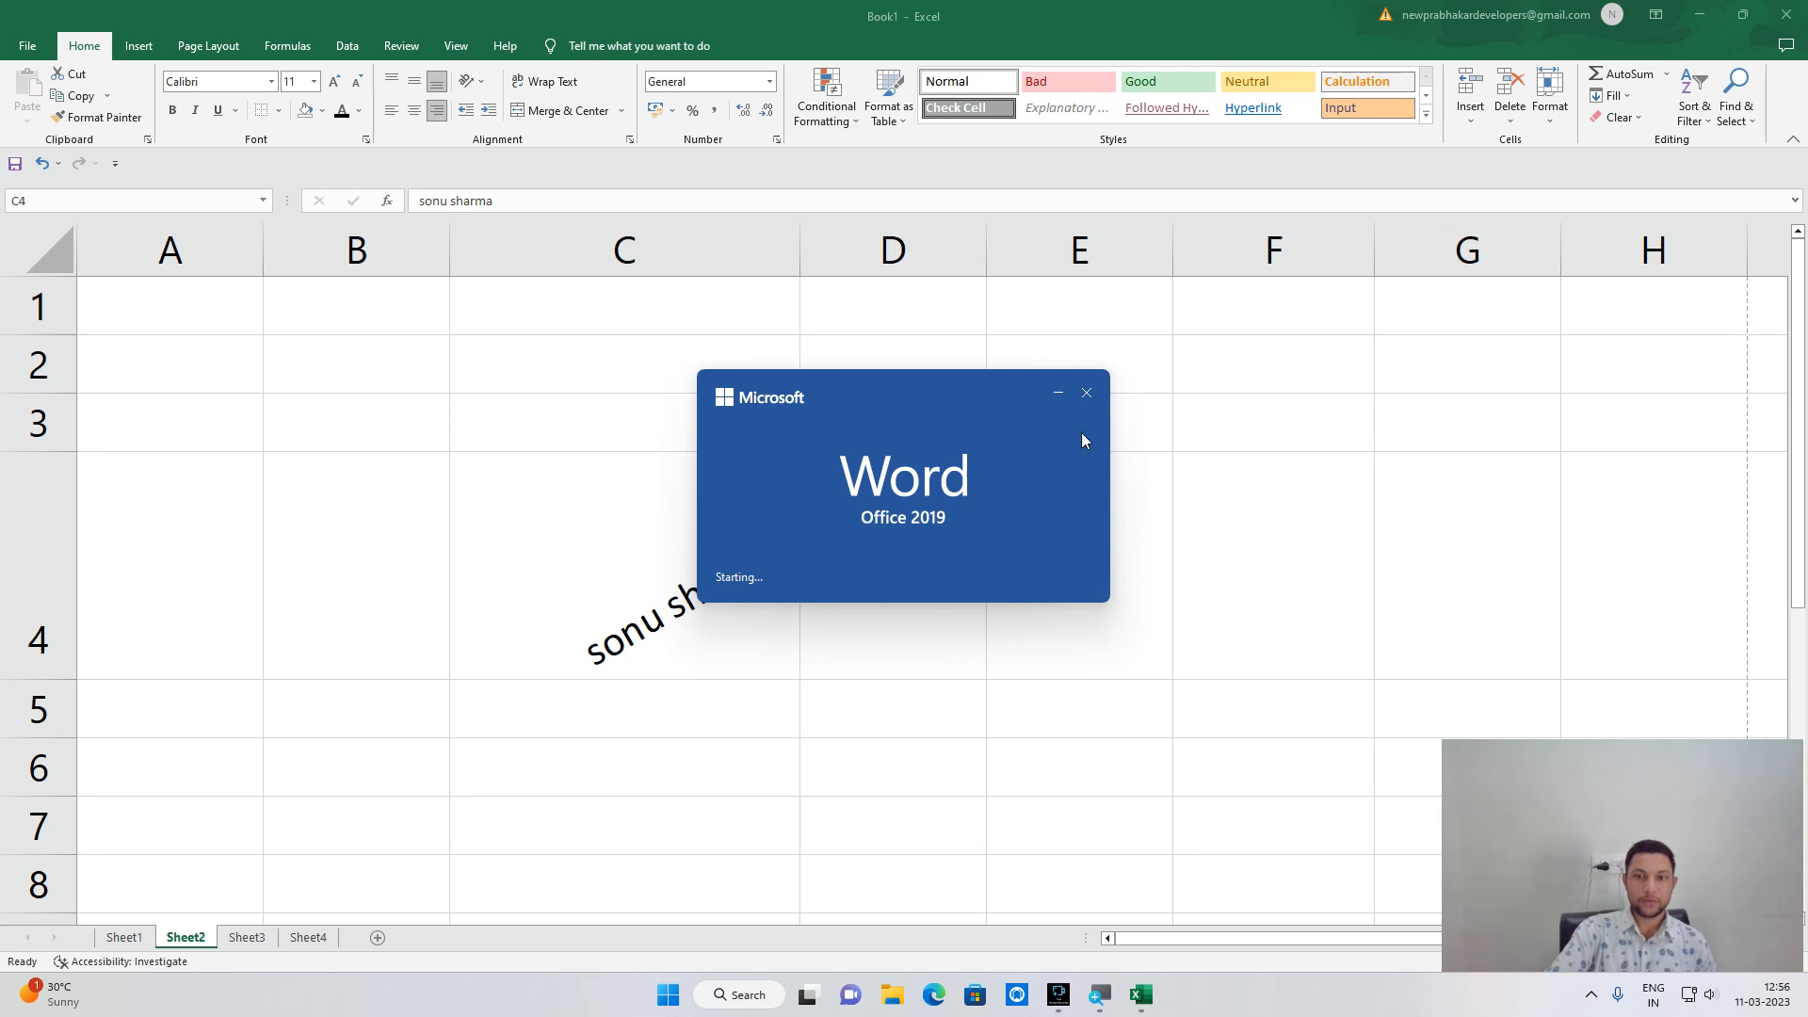
# Dismiss Word's startup splash and relaunch Microsoft Word from the Start menu.
pyautogui.click(1086, 395)
pyautogui.click(668, 994)
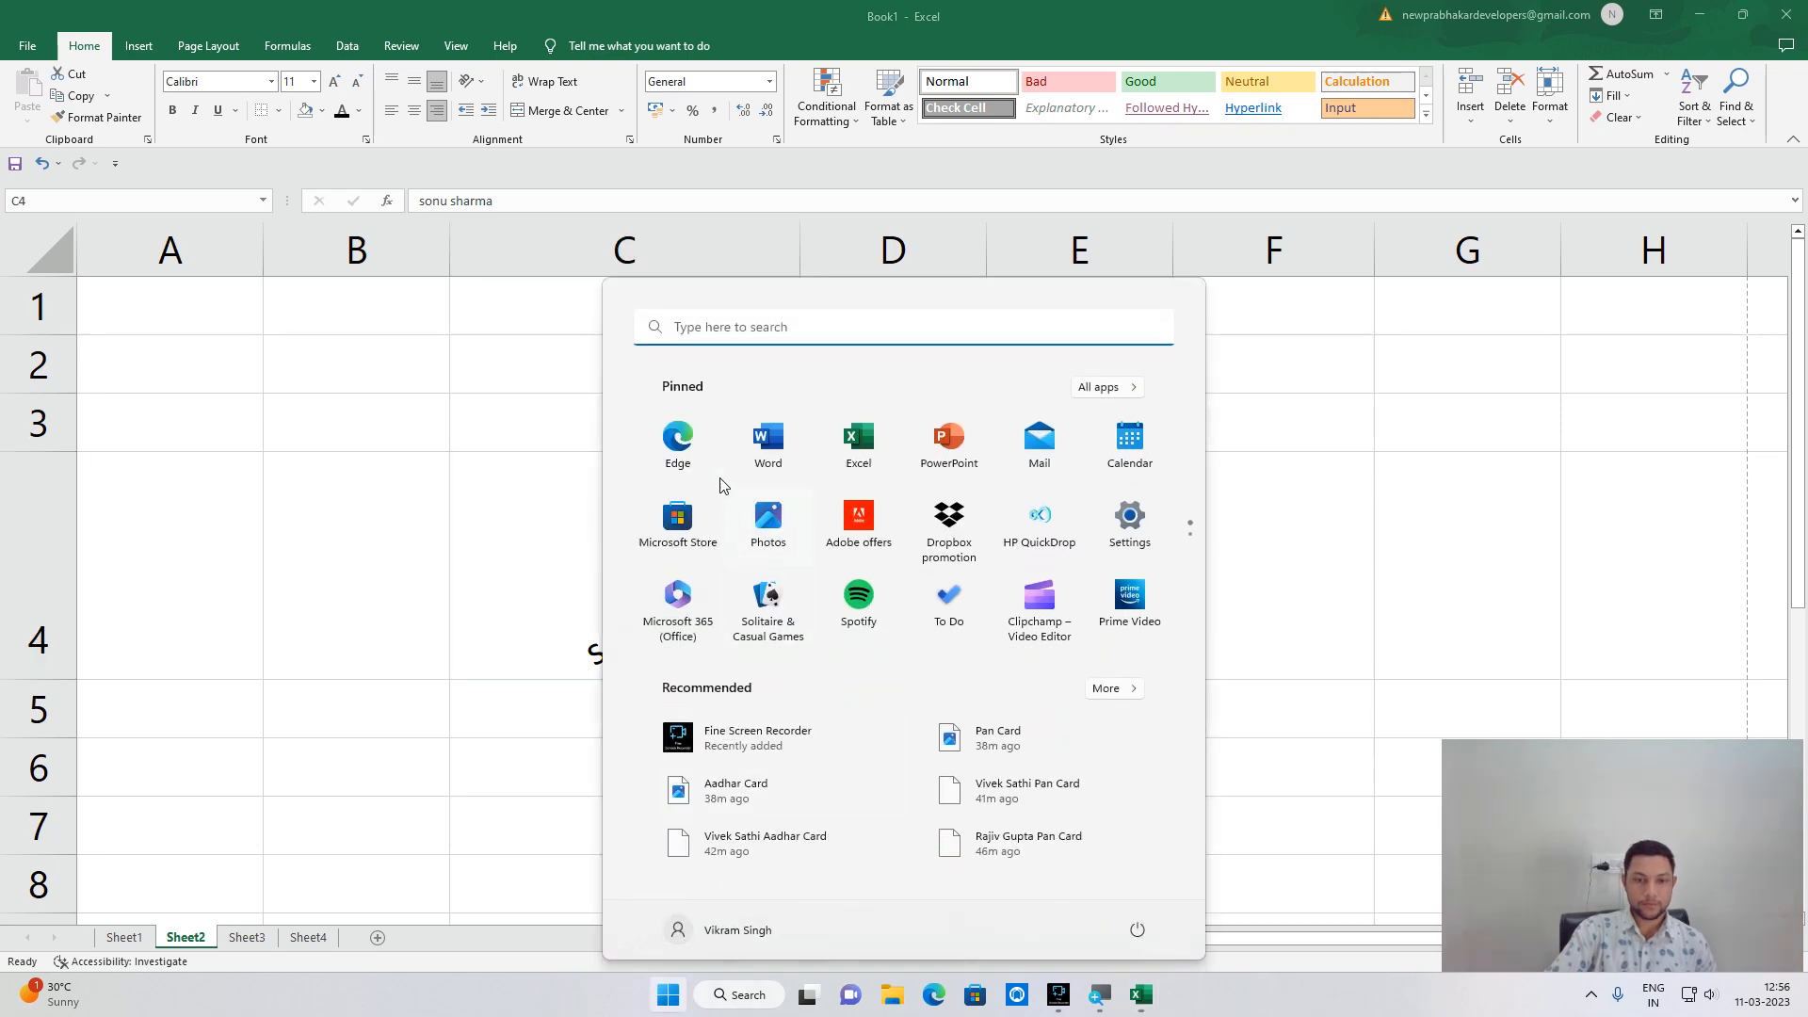
pyautogui.click(769, 455)
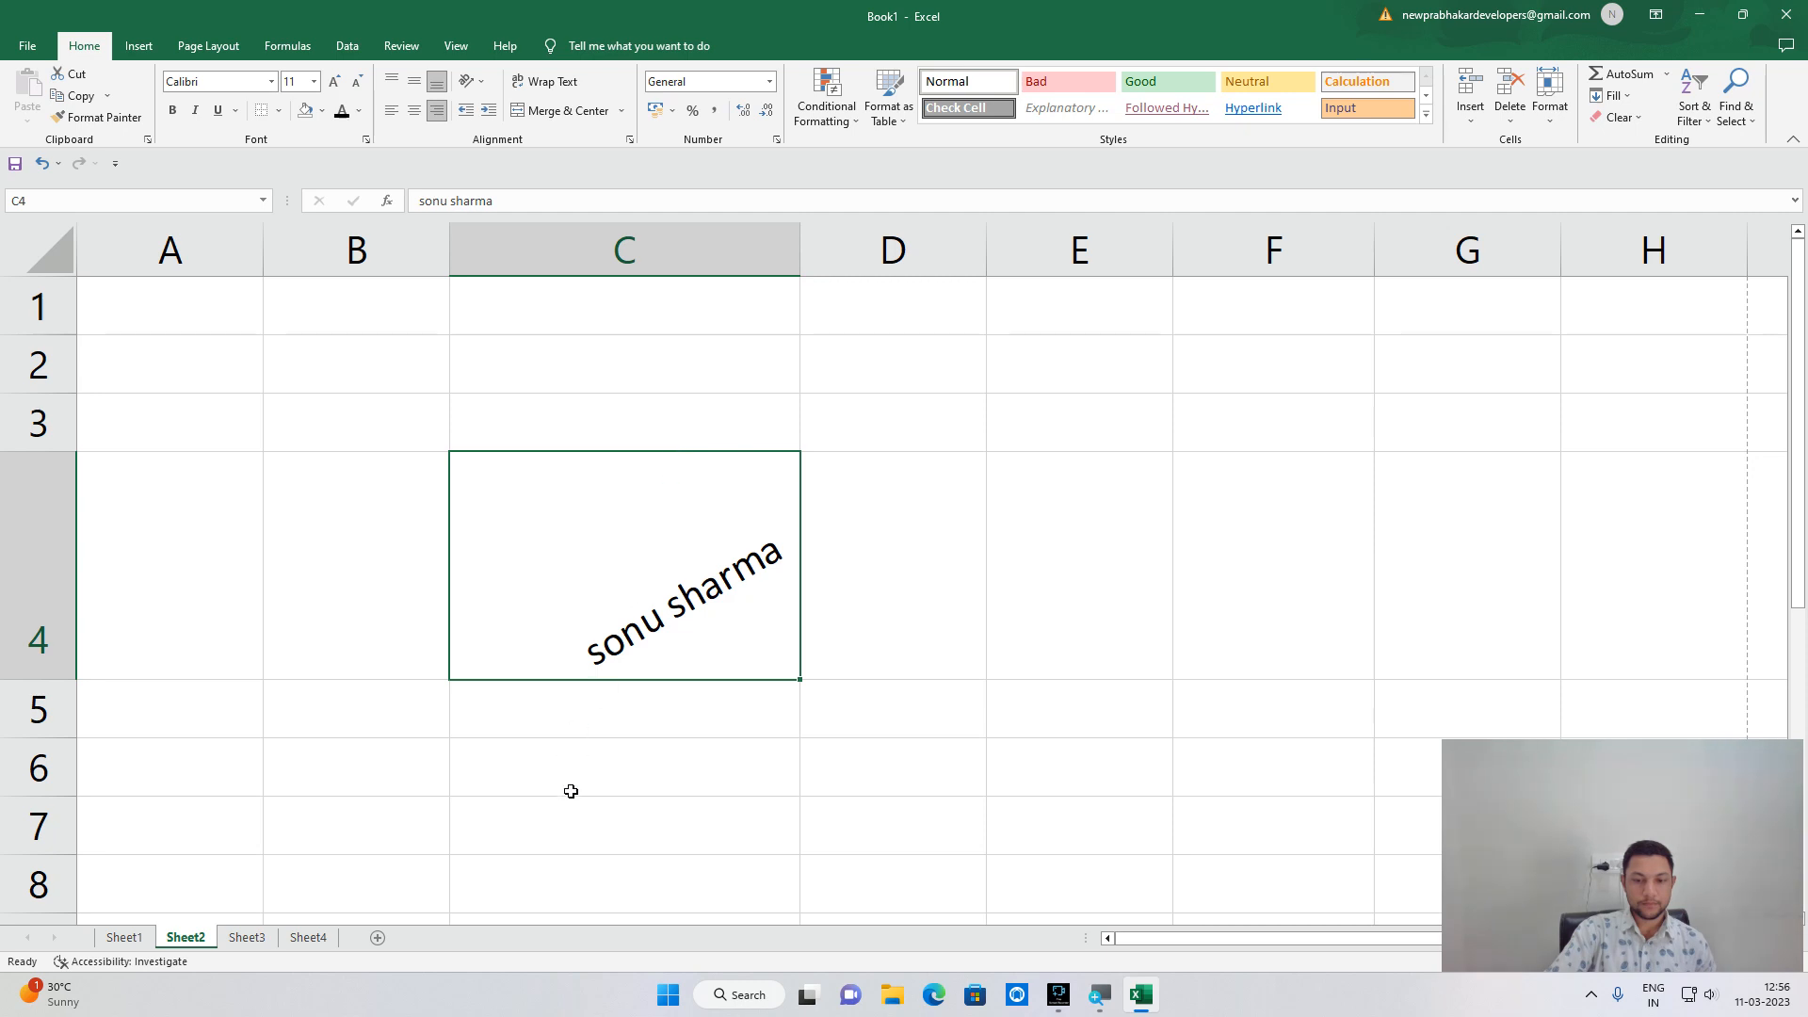
pyautogui.click(667, 996)
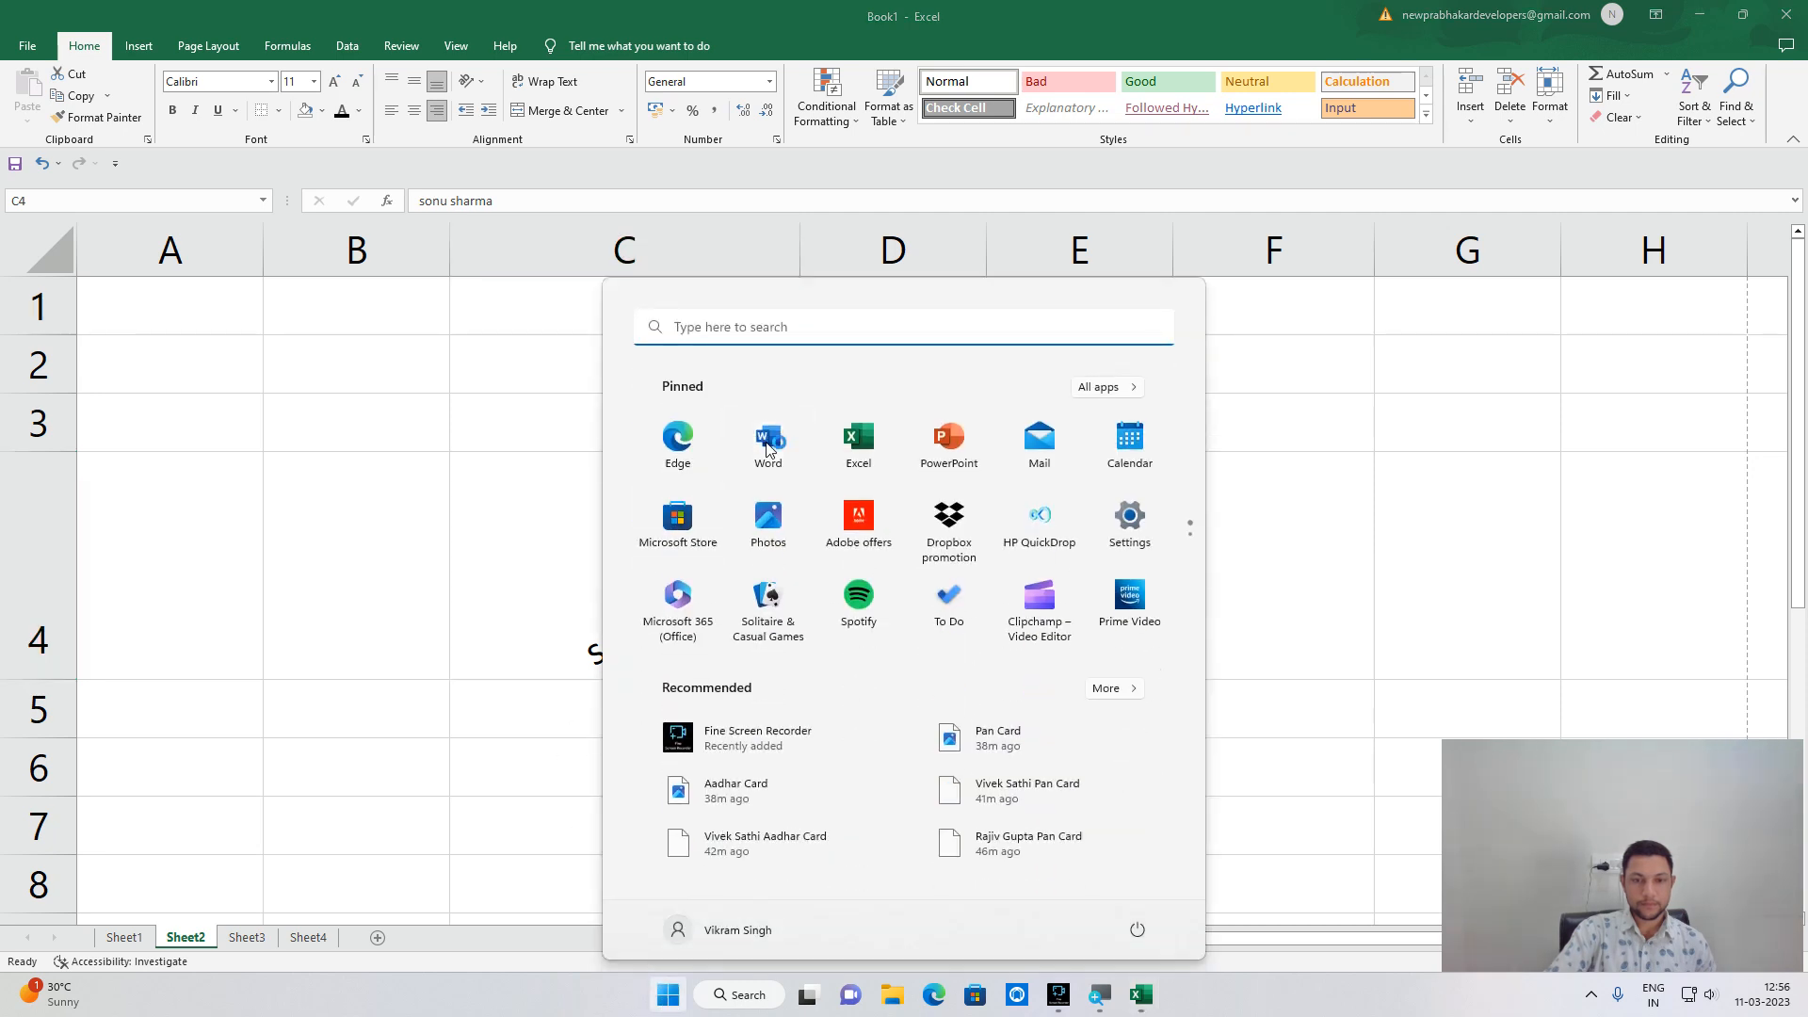
pyautogui.click(767, 444)
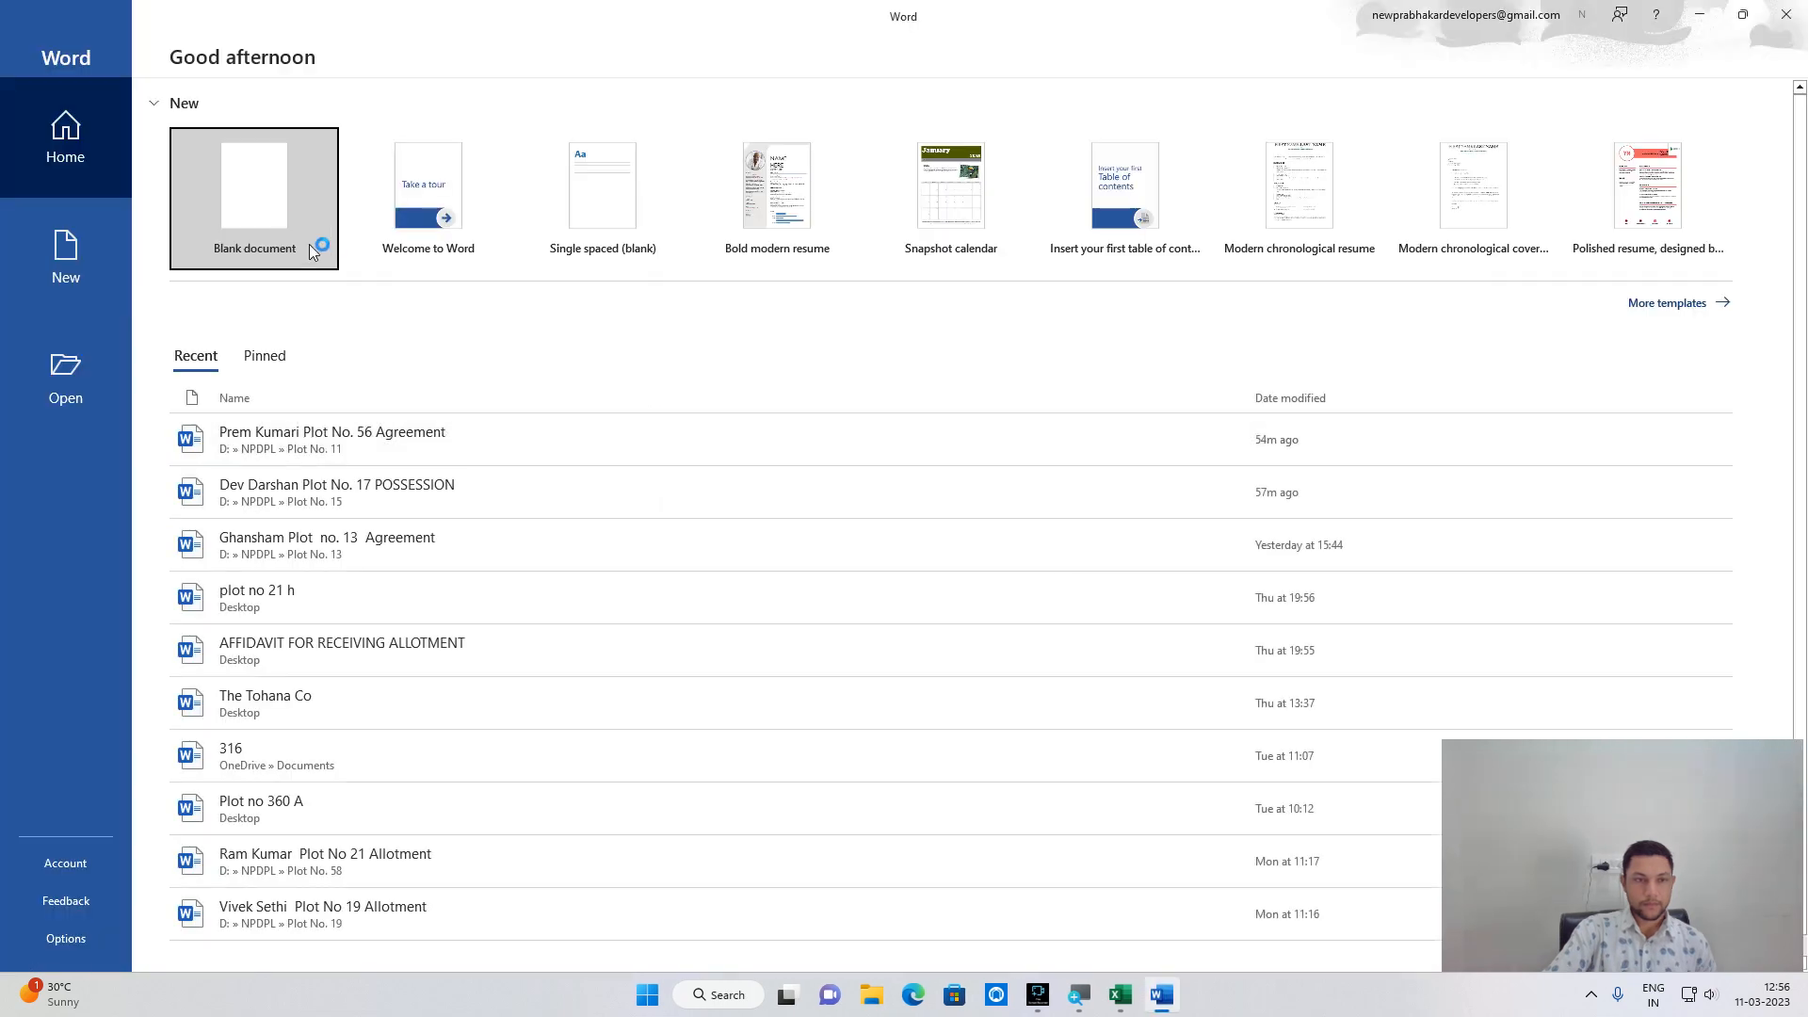
# Create a blank Word document, type sdakfjfgj, and drag the ruler indent markers.
pyautogui.click(314, 247)
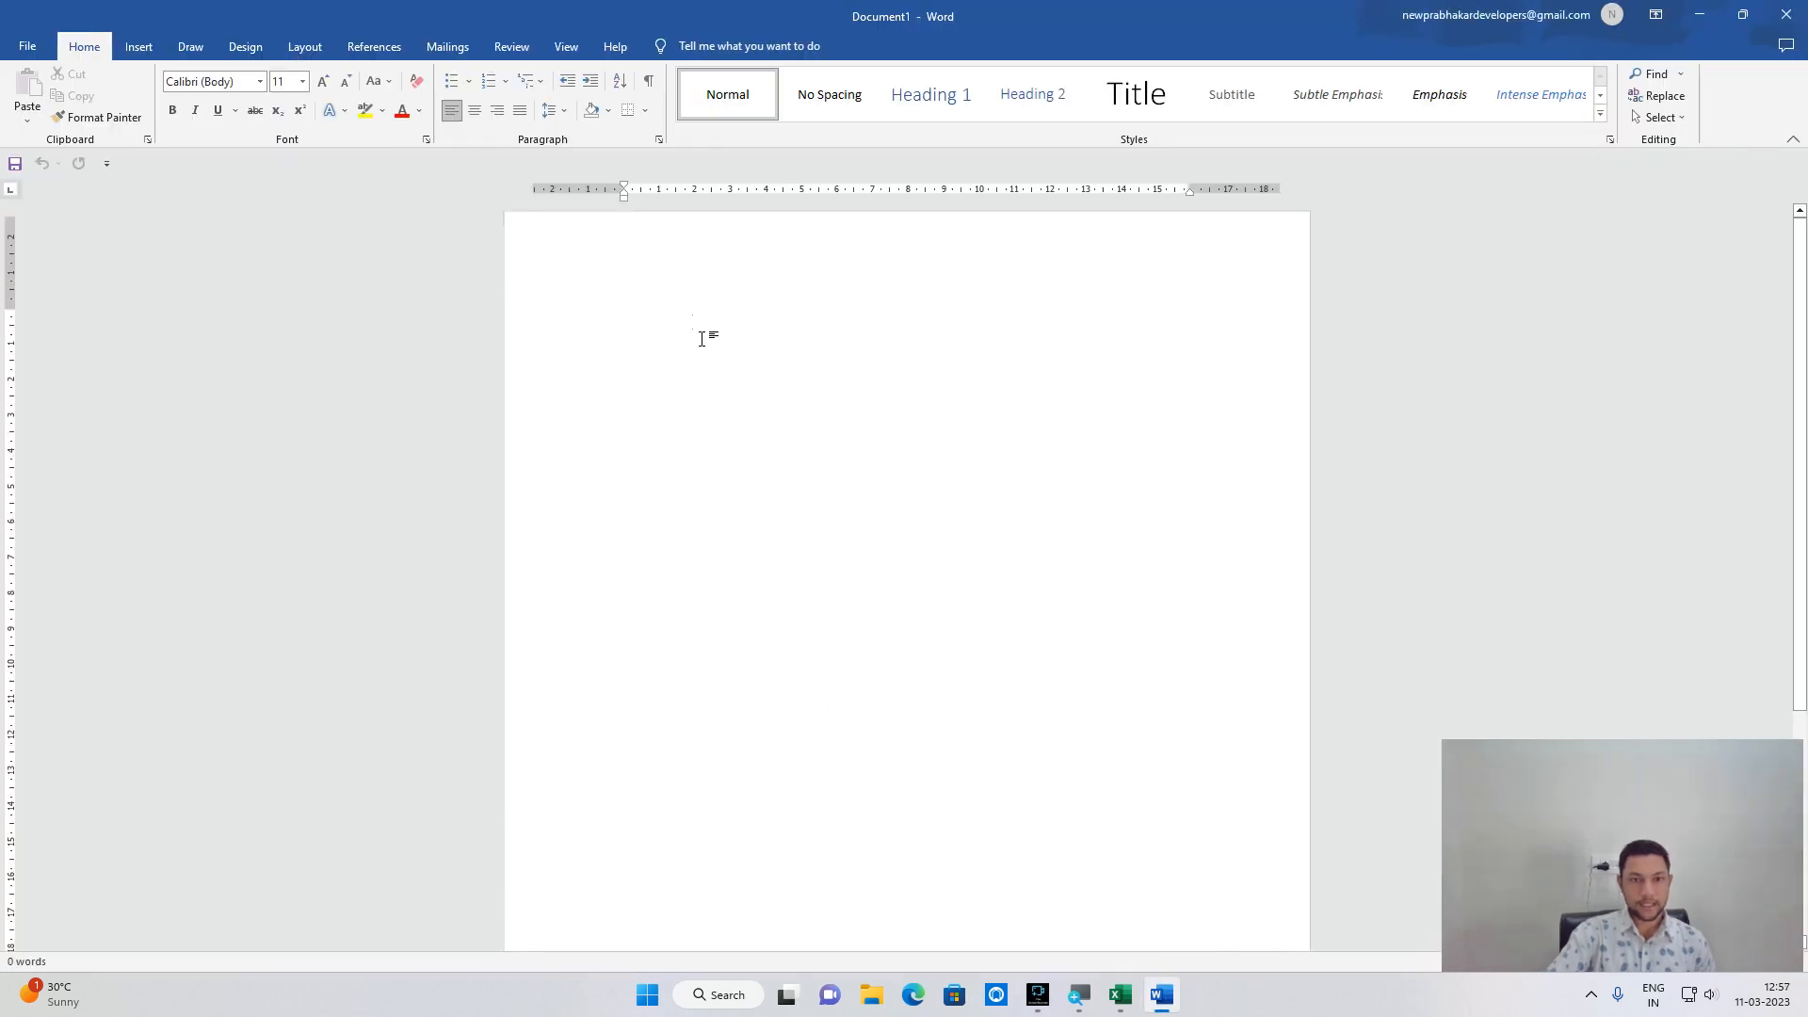
pyautogui.moveTo(453, 196)
pyautogui.mouseDown()
pyautogui.moveTo(556, 194)
pyautogui.moveTo(363, 197)
pyautogui.moveTo(381, 196)
pyautogui.mouseUp()
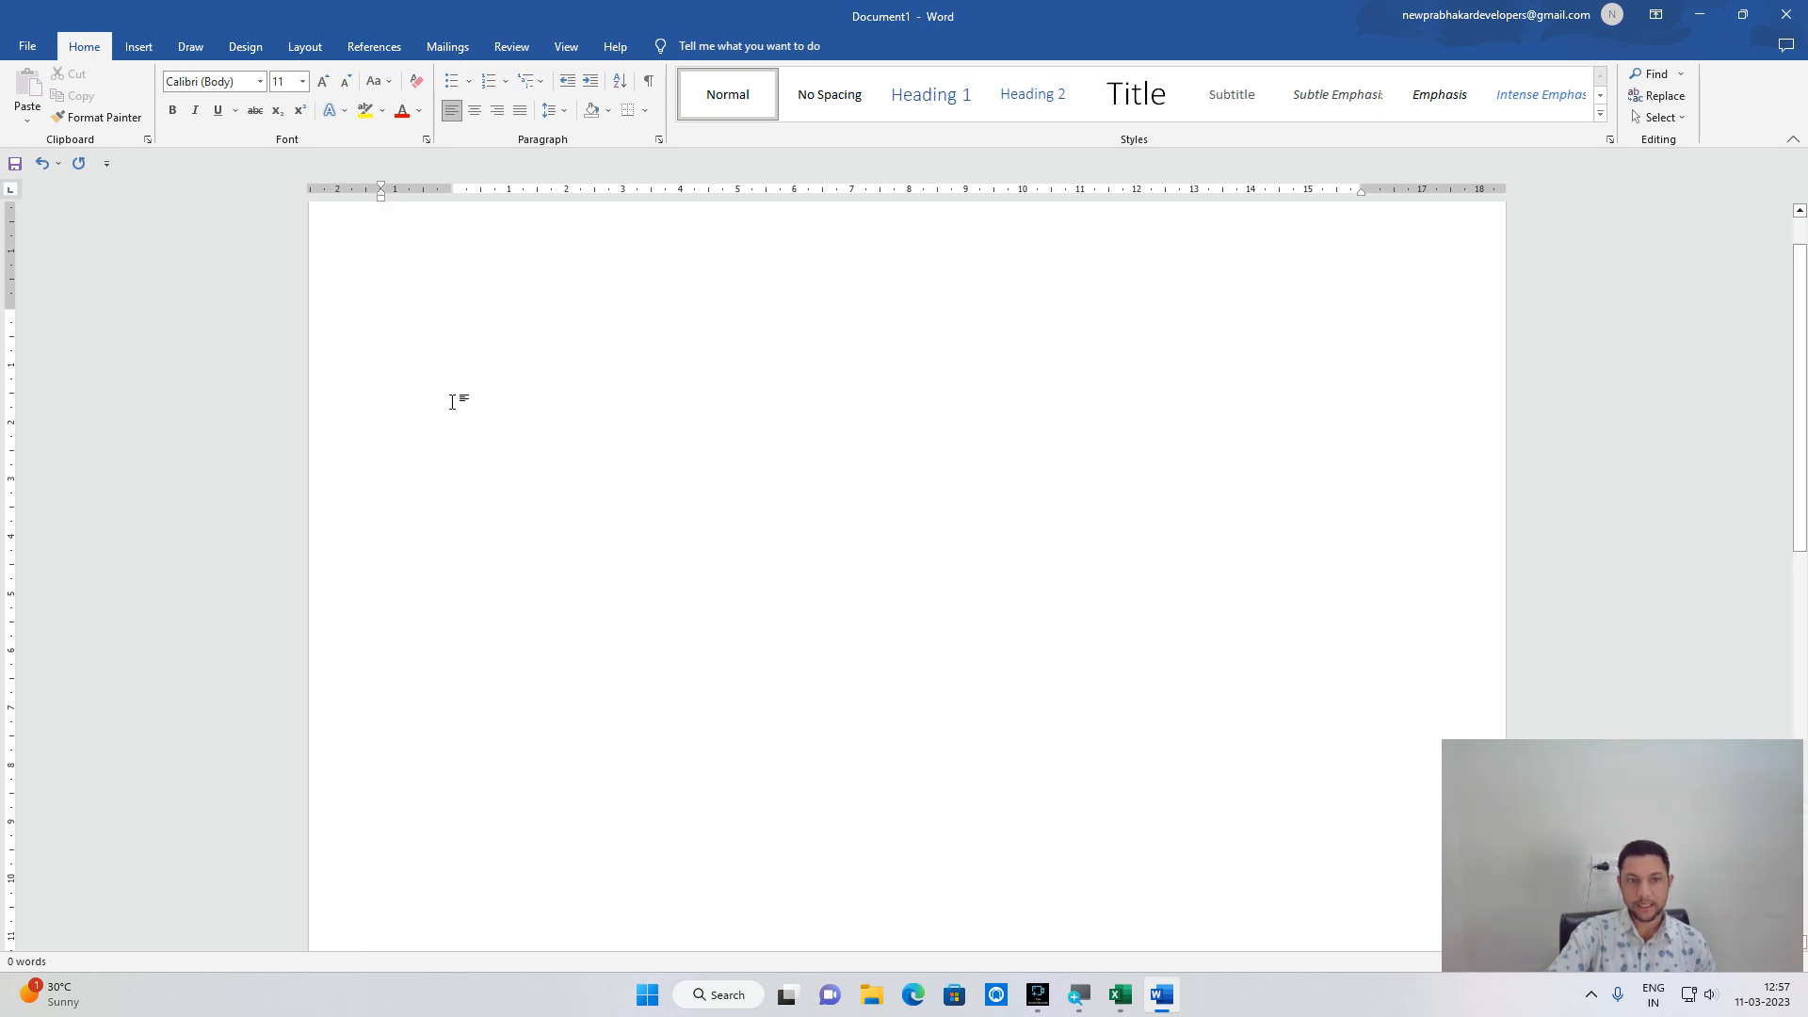
pyautogui.write('sdakfjfgj')
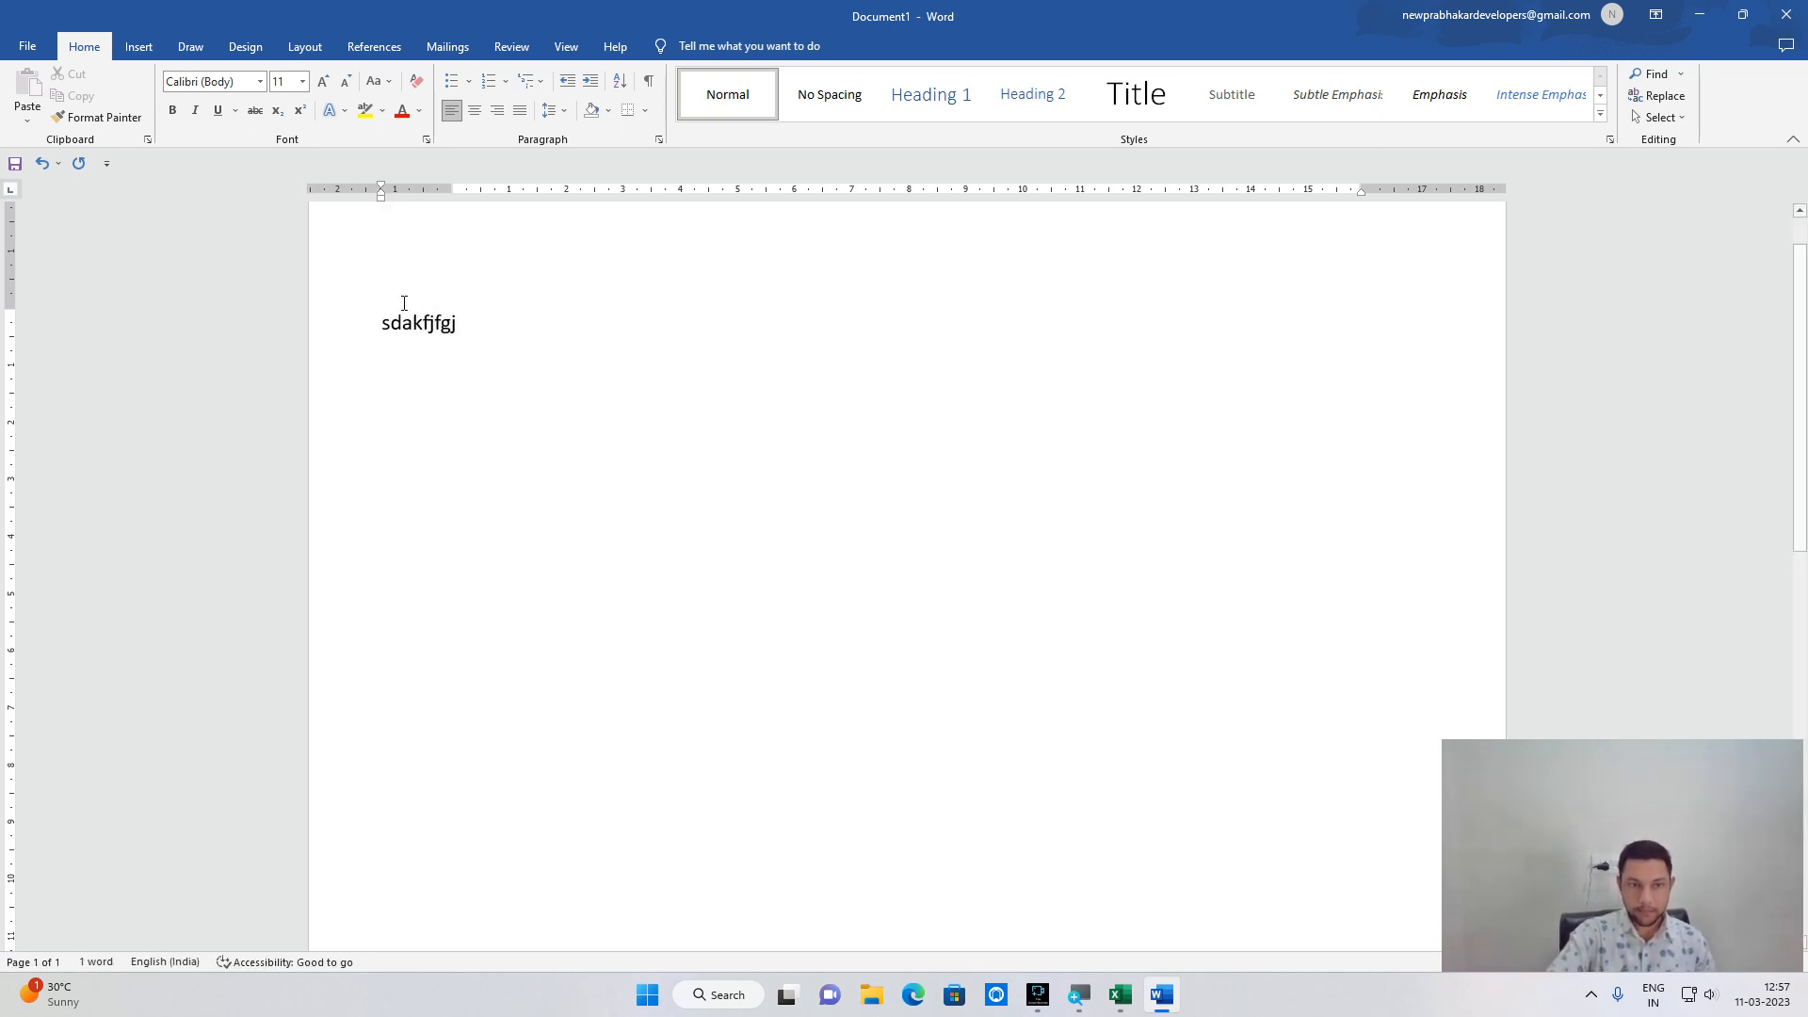
pyautogui.moveTo(380, 183)
pyautogui.mouseDown()
pyautogui.moveTo(753, 220)
pyautogui.moveTo(381, 195)
pyautogui.mouseUp()
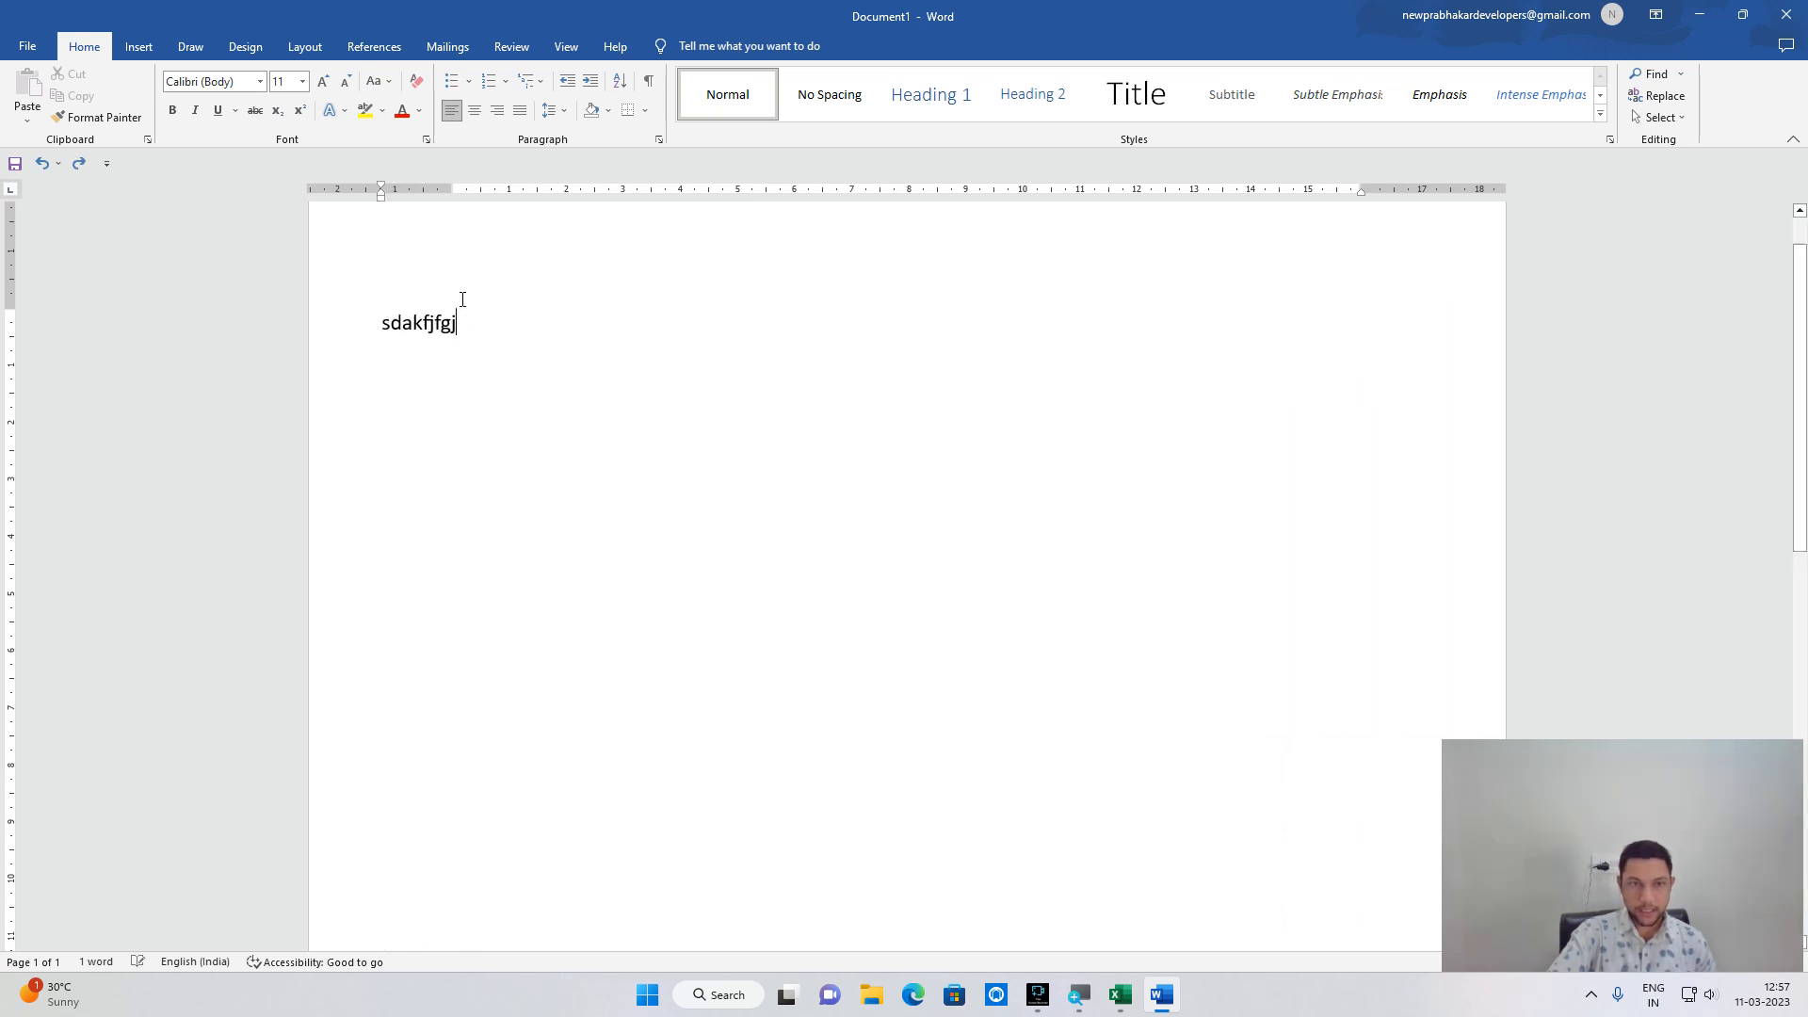
# Indent the sdakfjfgj paragraph in and out repeatedly, then close Word without saving.
pyautogui.click(589, 85)
pyautogui.click(589, 85)
pyautogui.click(589, 86)
pyautogui.click(589, 85)
pyautogui.click(589, 85)
pyautogui.click(589, 84)
pyautogui.click(589, 84)
pyautogui.click(589, 84)
pyautogui.click(589, 84)
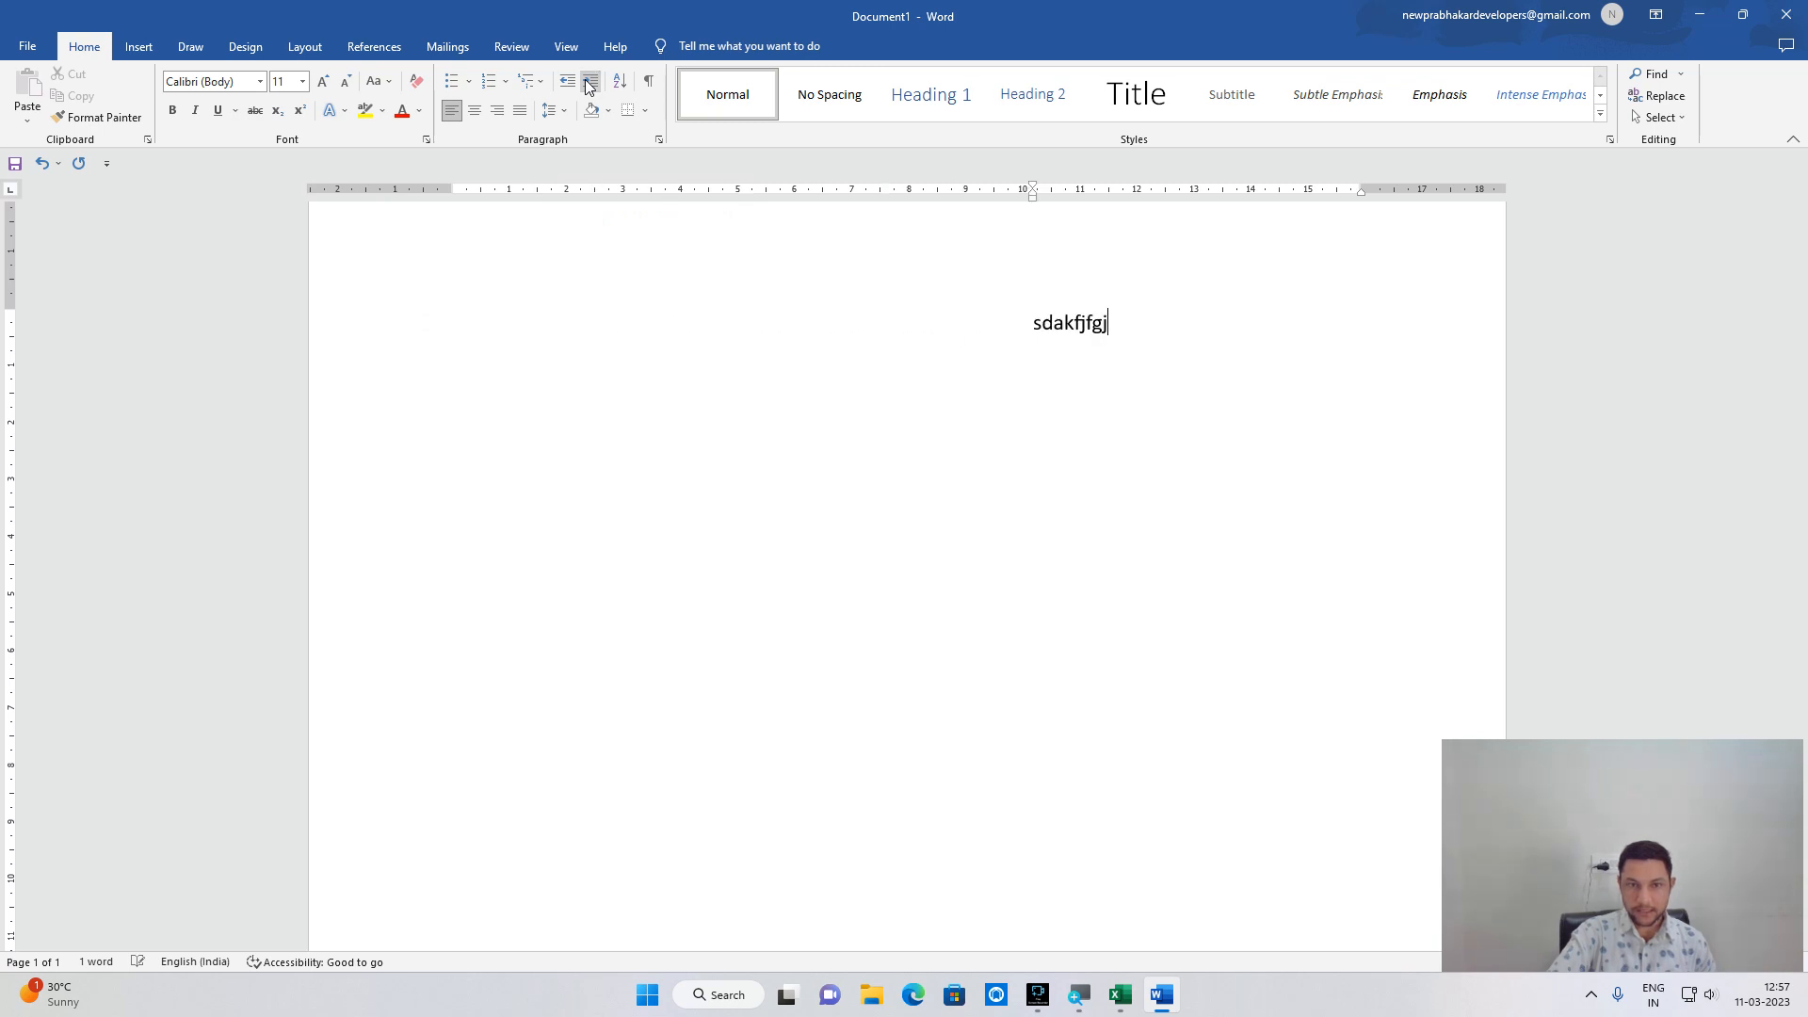
pyautogui.click(570, 84)
pyautogui.click(569, 85)
pyautogui.click(570, 85)
pyautogui.click(570, 85)
pyautogui.click(570, 85)
pyautogui.click(570, 85)
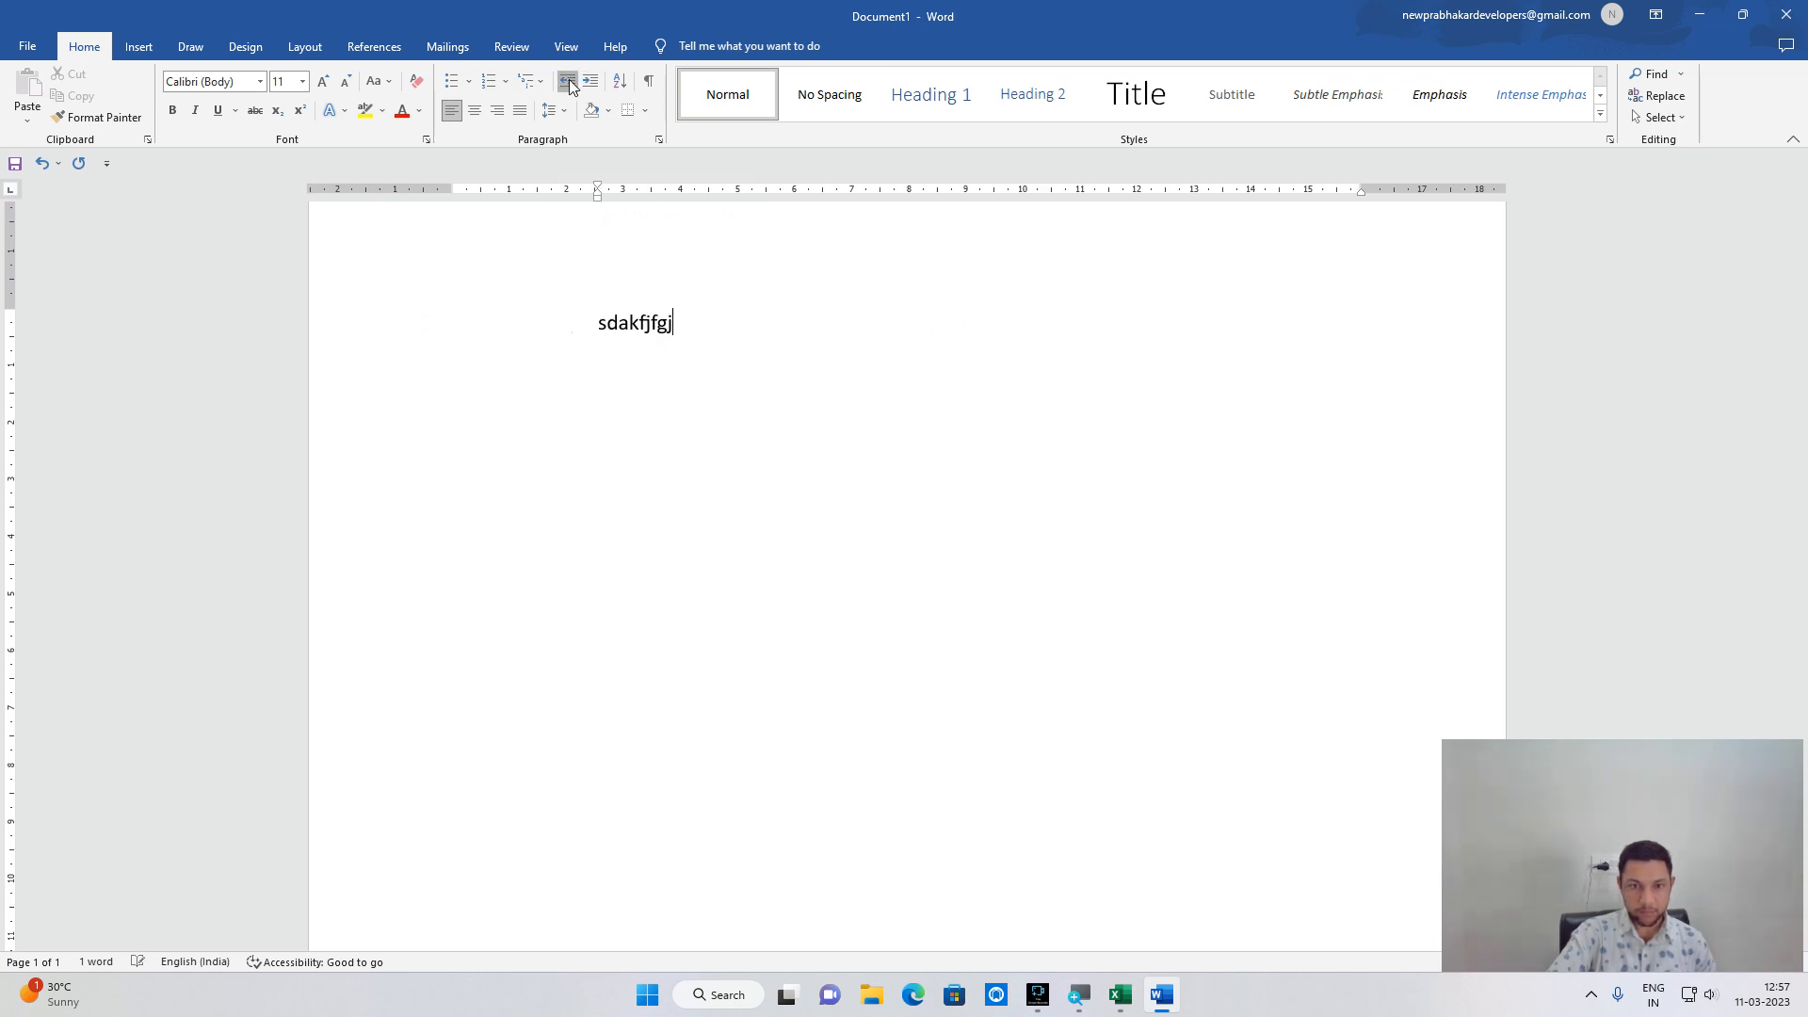
pyautogui.click(570, 85)
pyautogui.click(569, 85)
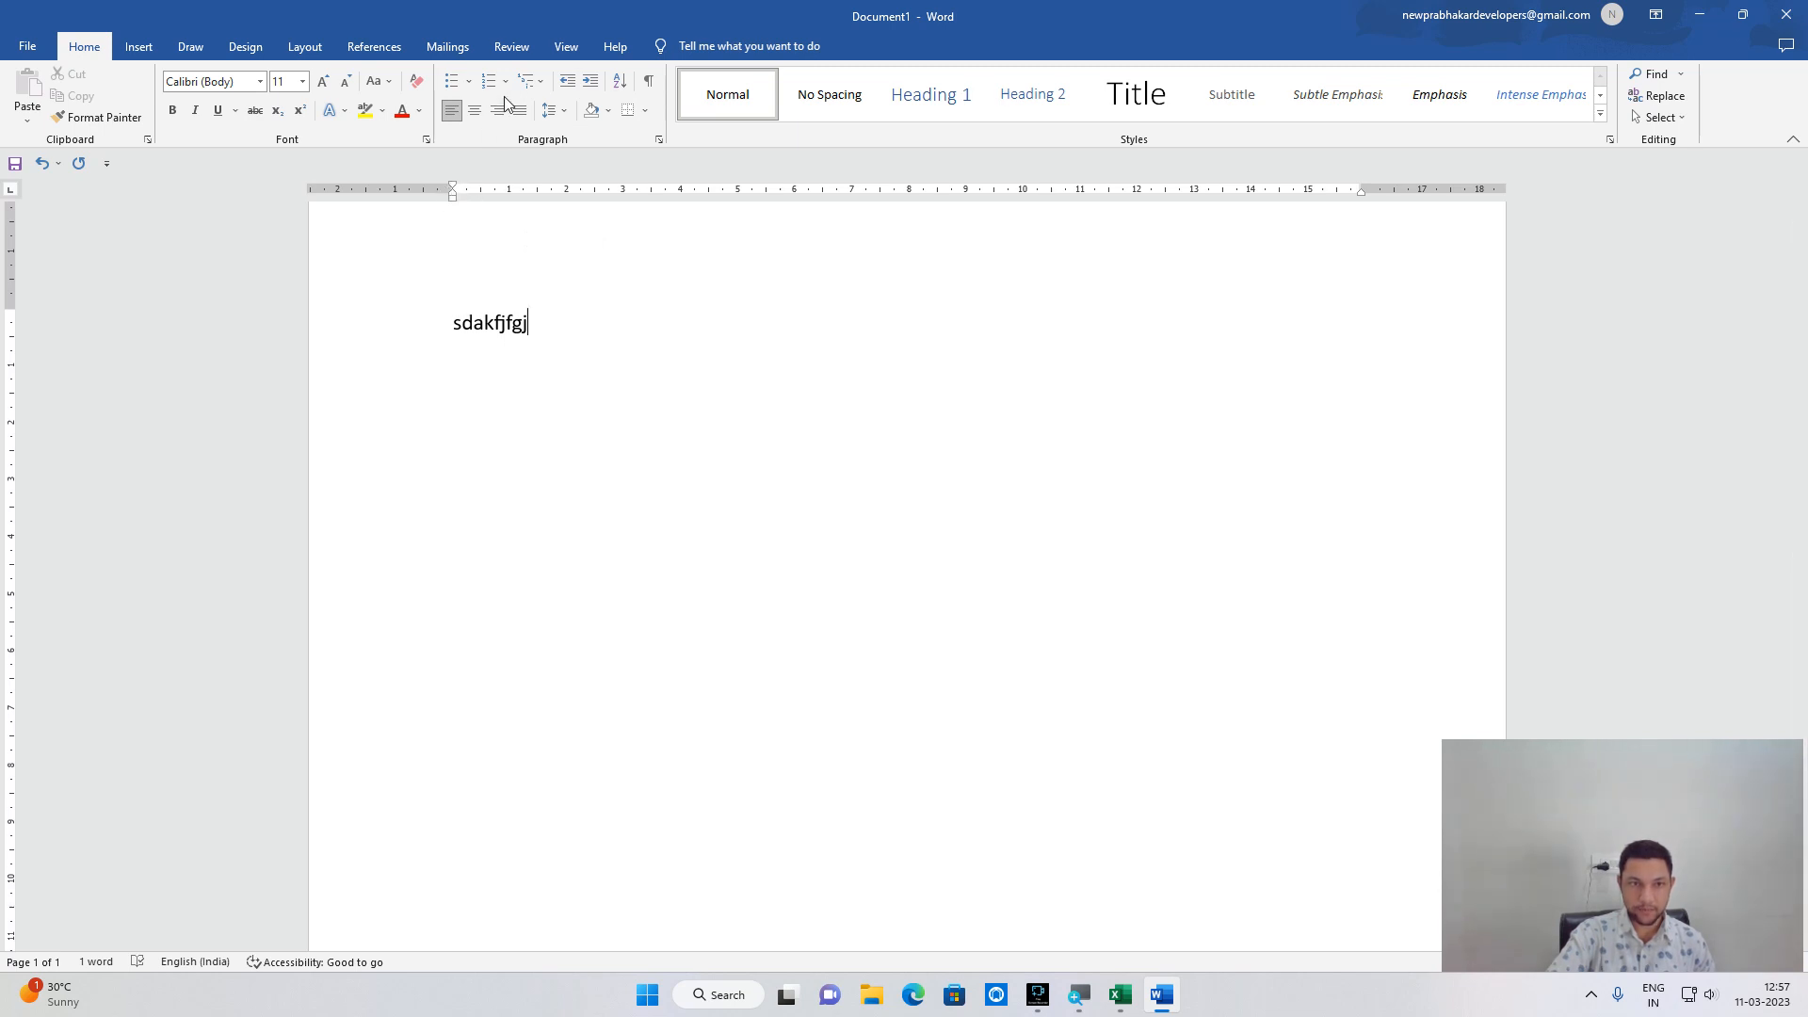
pyautogui.click(592, 83)
pyautogui.click(591, 83)
pyautogui.click(591, 83)
pyautogui.click(594, 84)
pyautogui.click(593, 84)
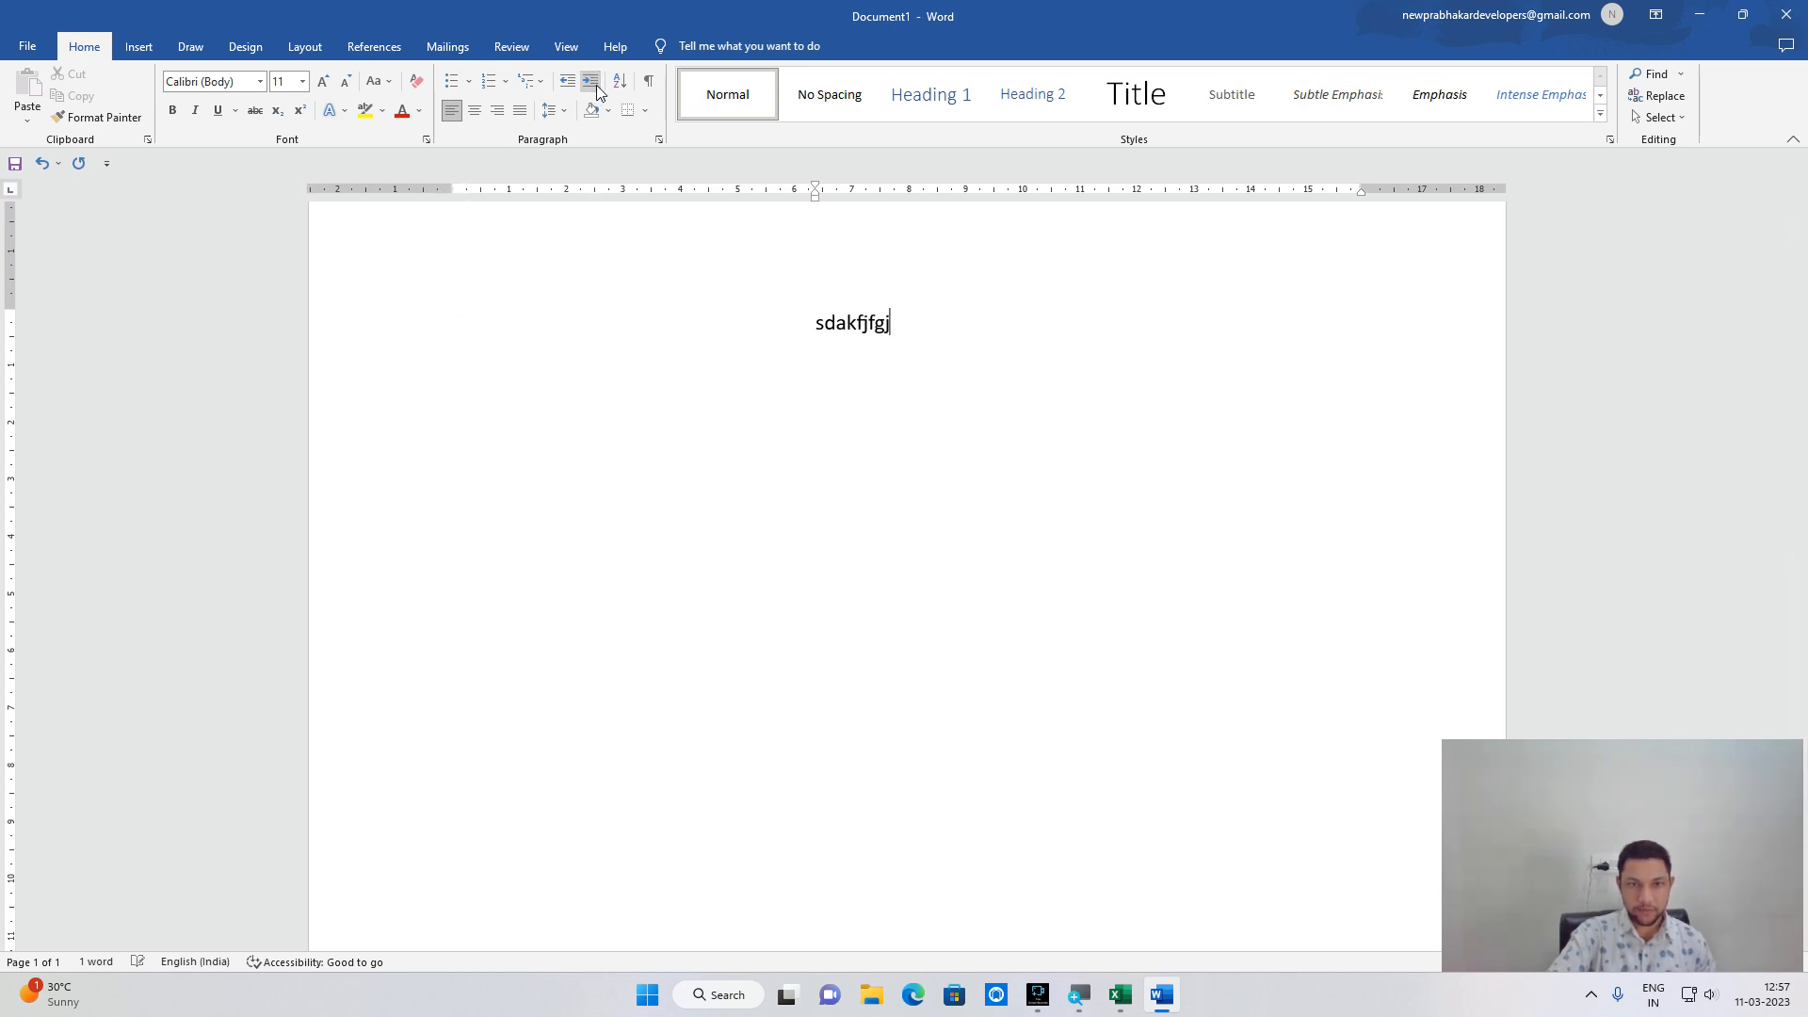
pyautogui.click(570, 85)
pyautogui.click(570, 85)
pyautogui.click(570, 85)
pyautogui.click(570, 85)
pyautogui.click(569, 85)
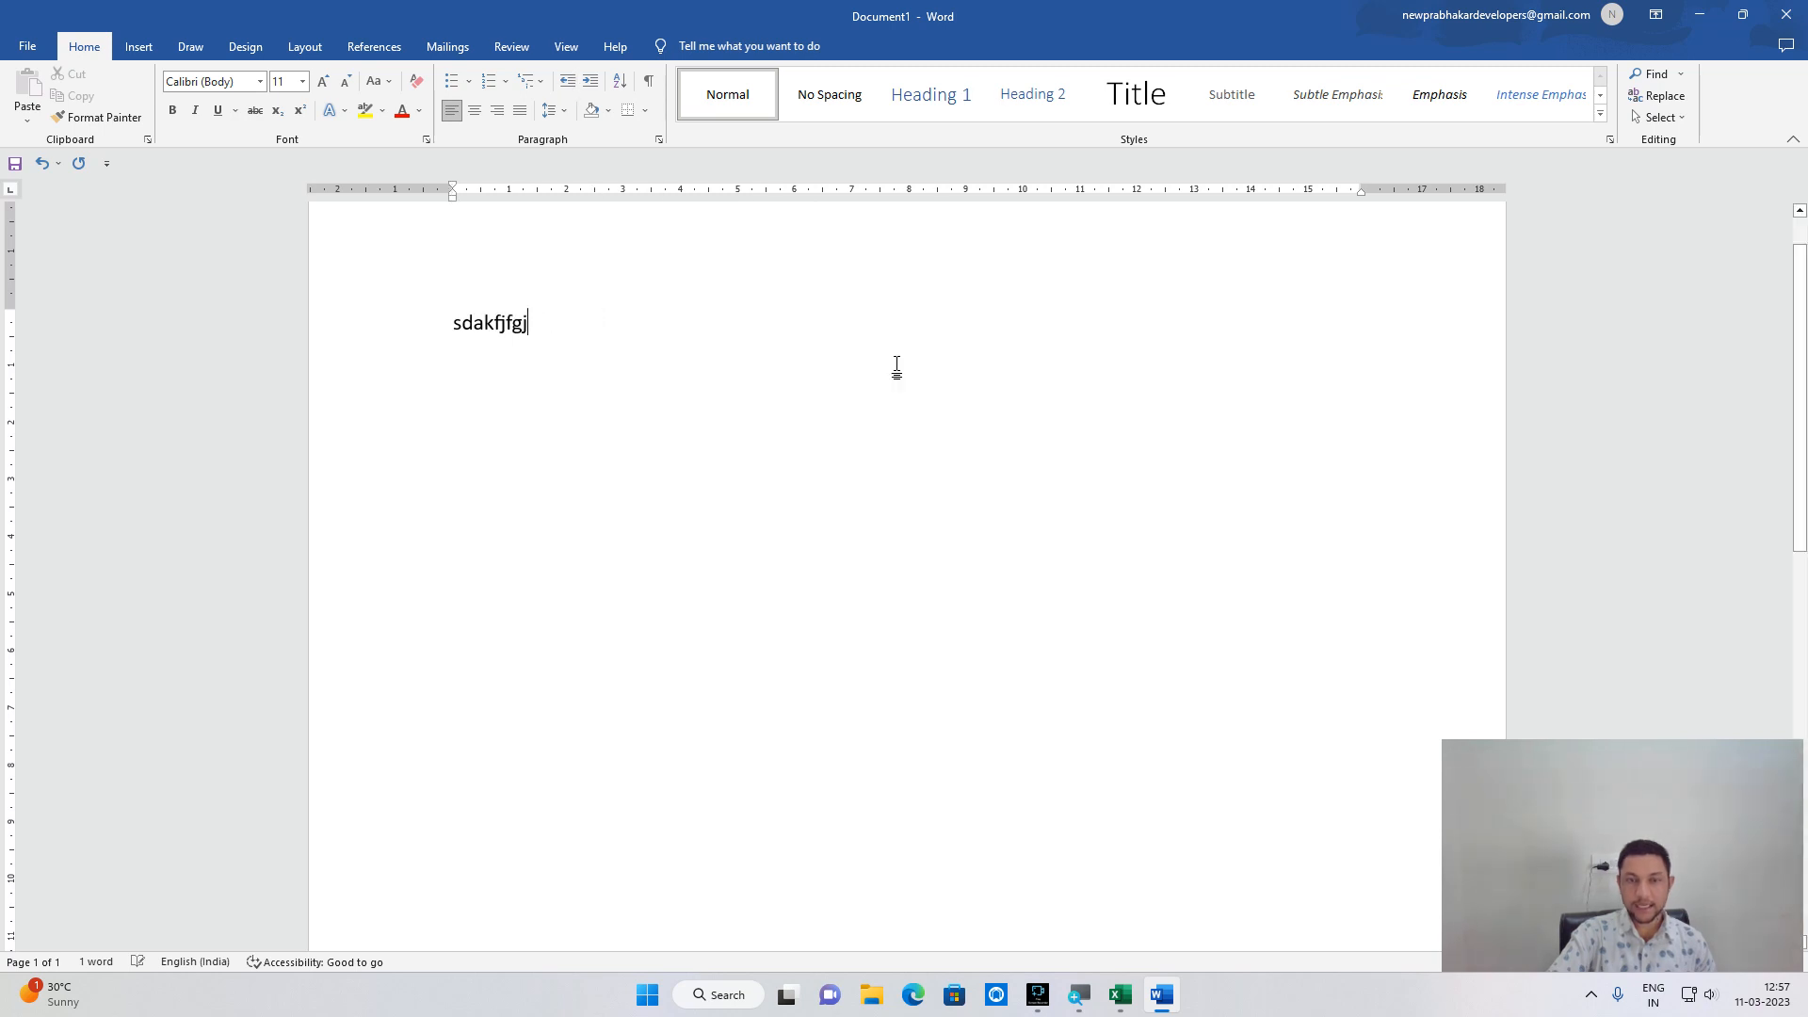
pyautogui.click(1786, 15)
pyautogui.click(973, 599)
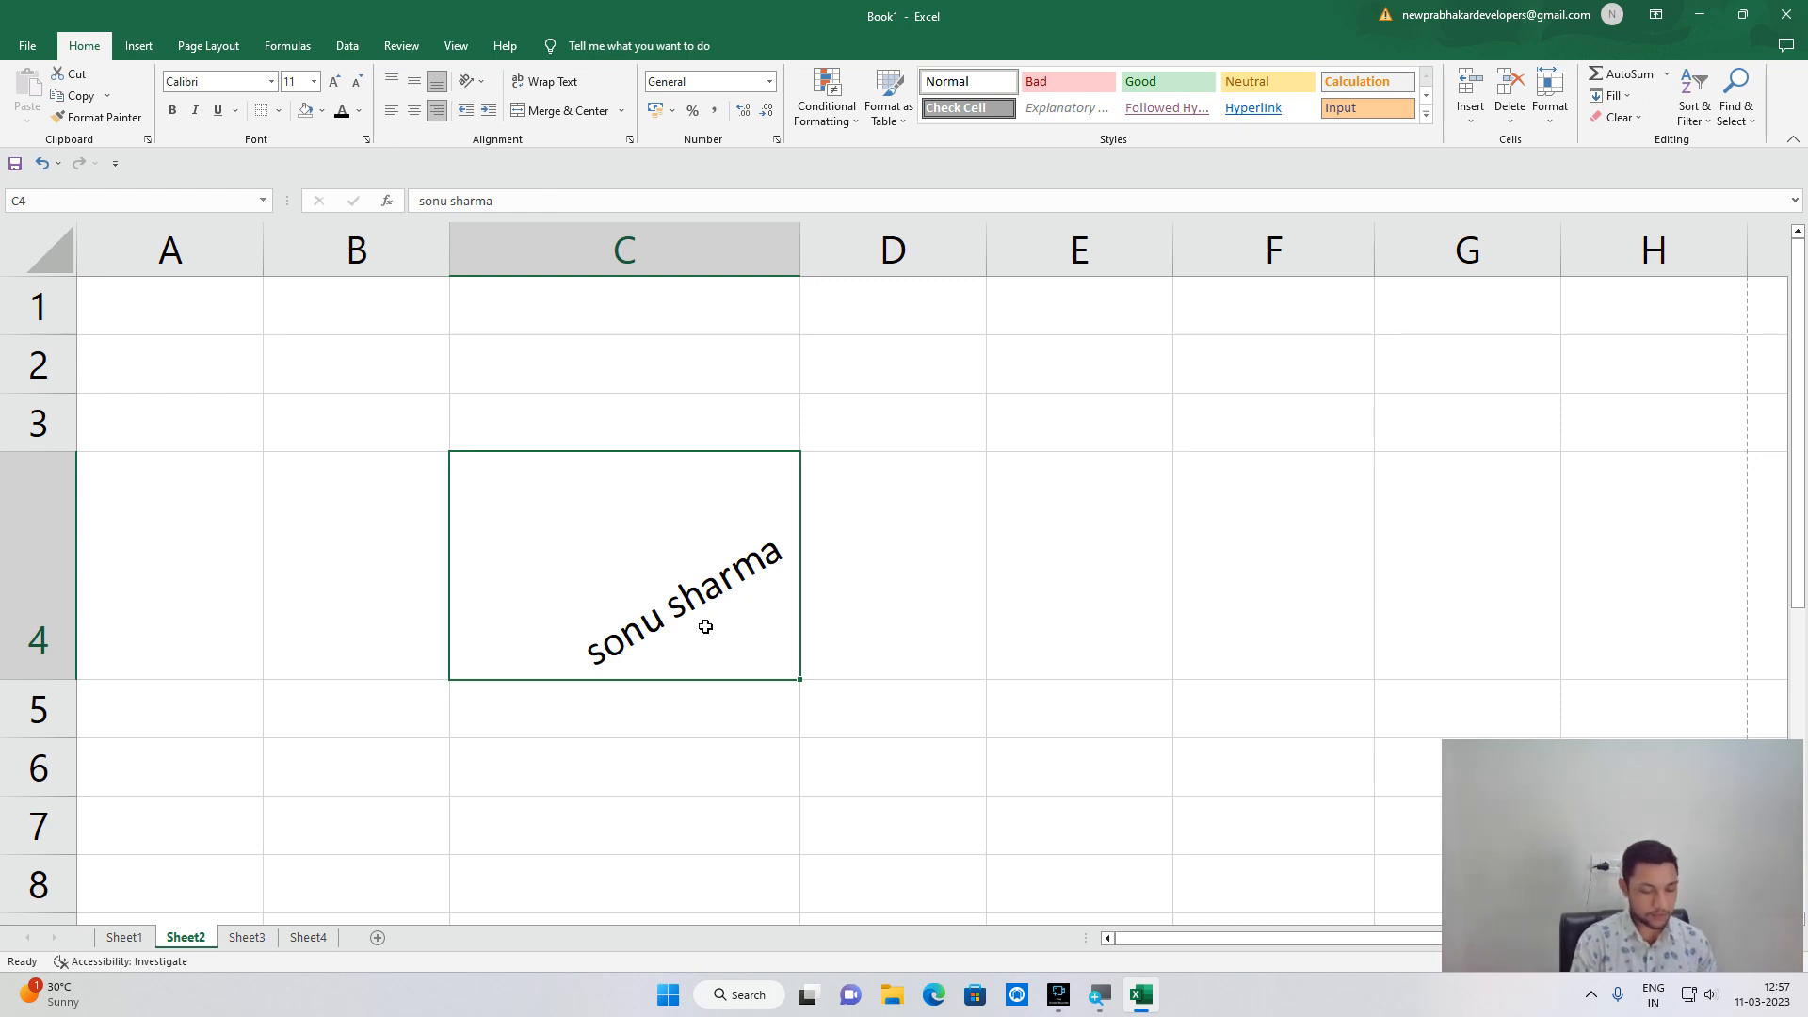
# Clear C4's angled text and retype sonu in it.
pyautogui.press('Delete')
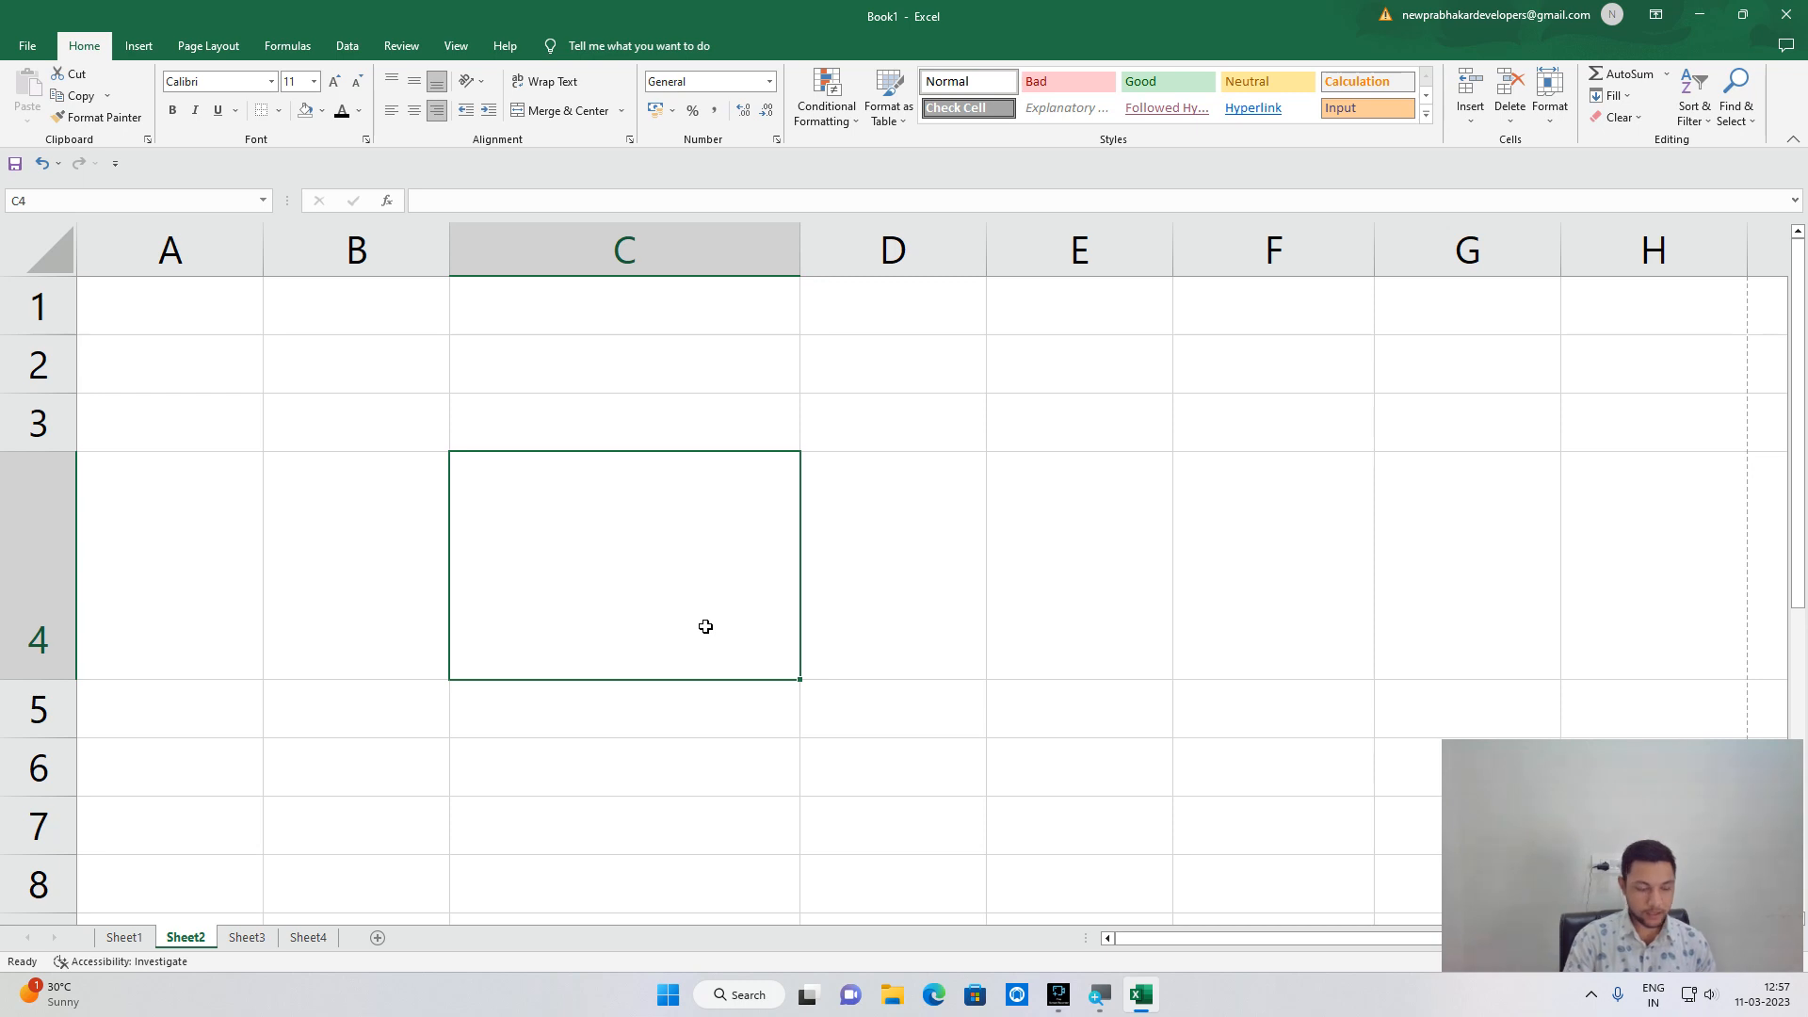
pyautogui.write('so u')
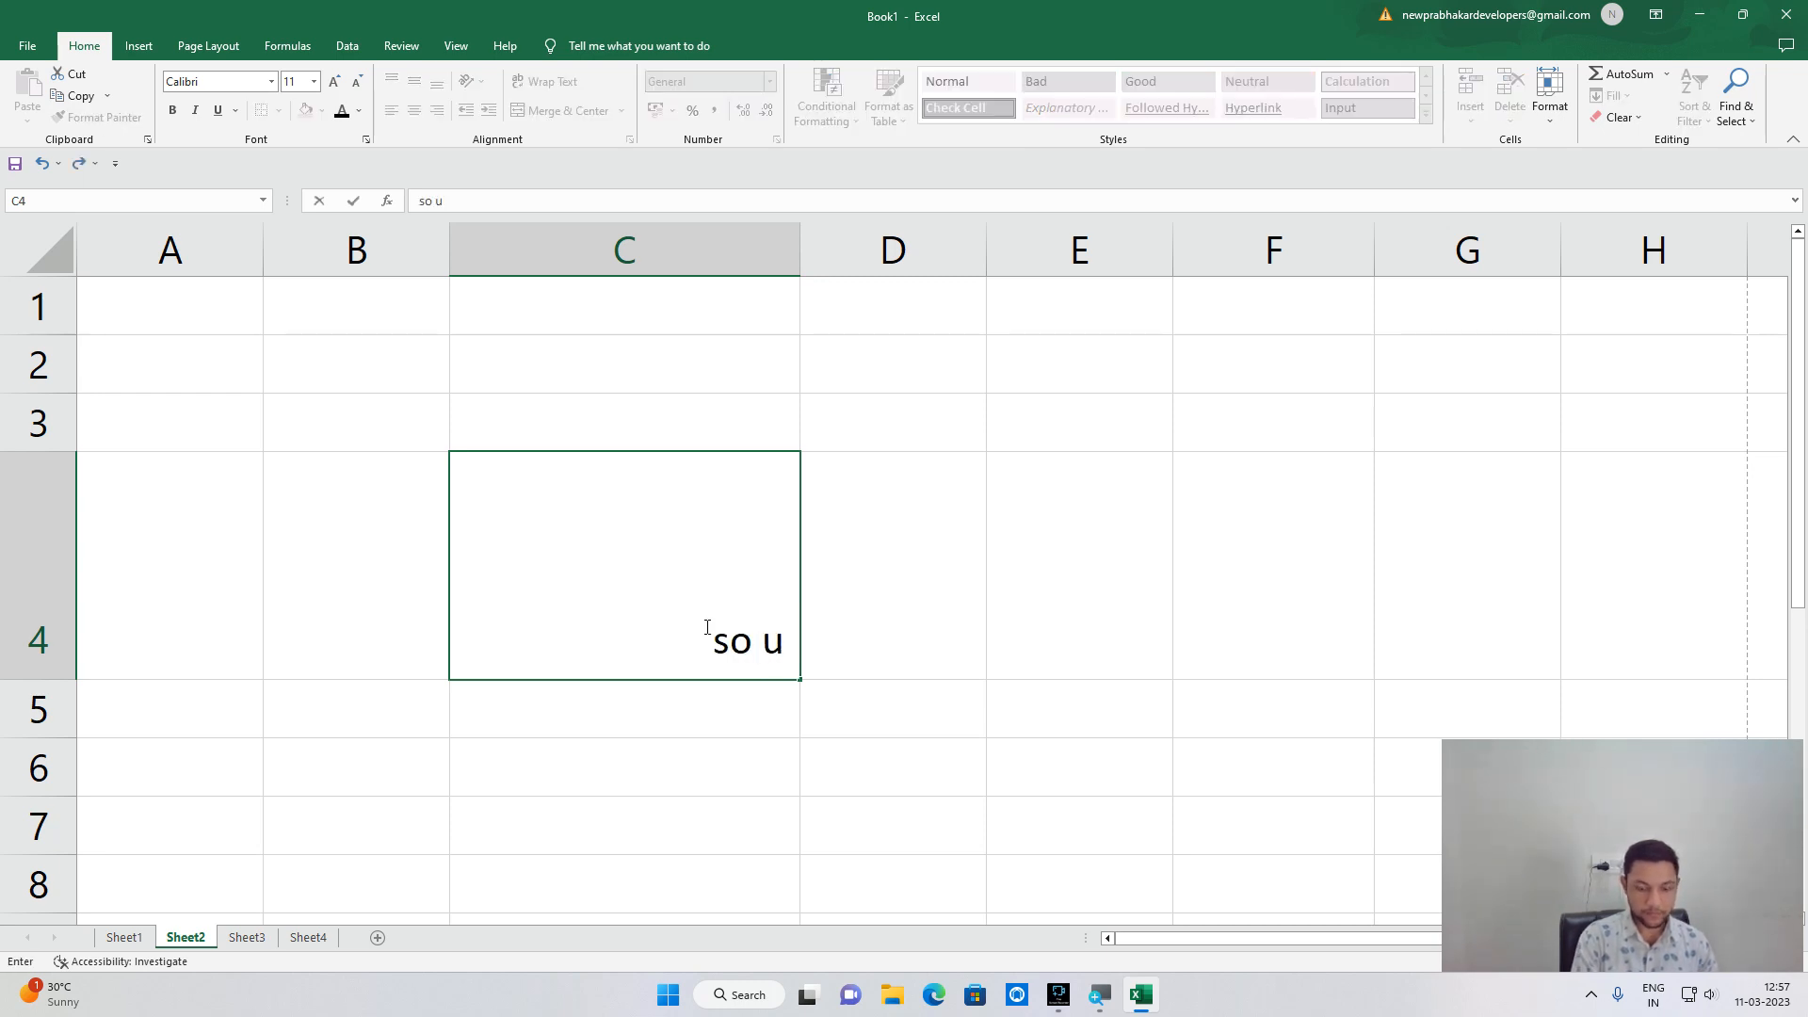
pyautogui.press('BackSpace')
pyautogui.write('nu')
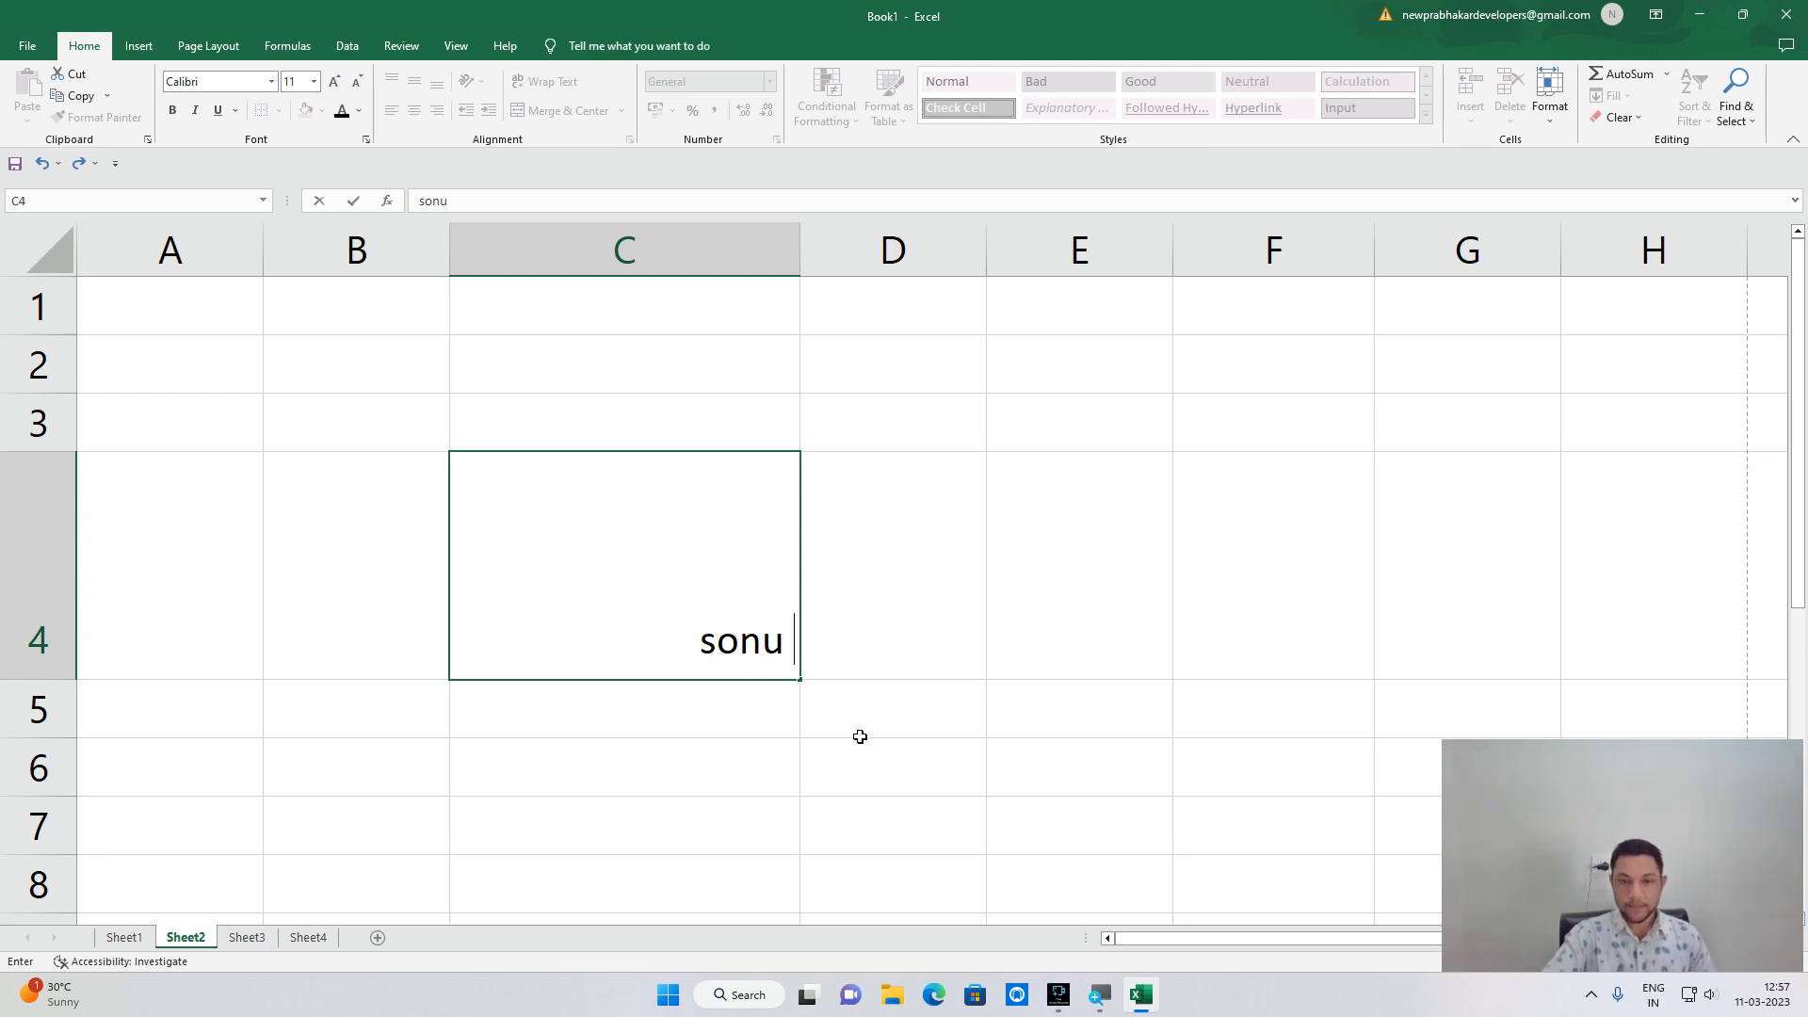
pyautogui.click(1034, 712)
pyautogui.click(774, 624)
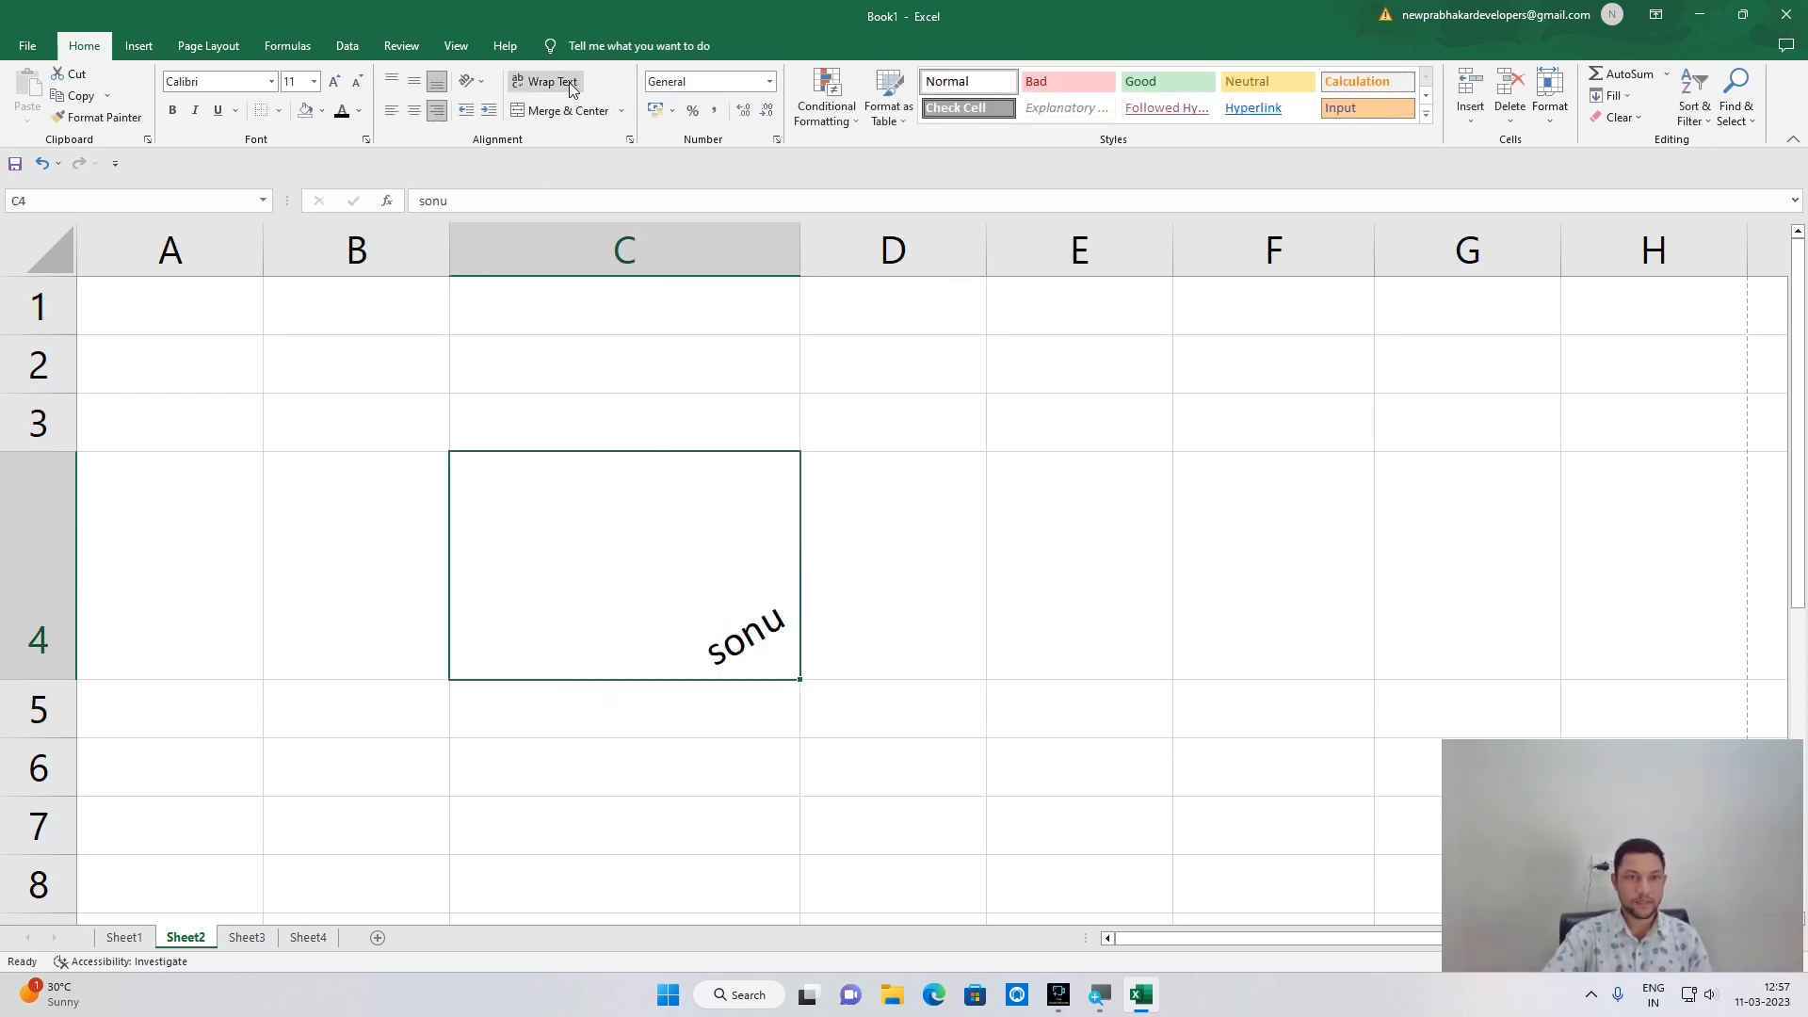
# Empty C4 again and widen column D.
pyautogui.click(472, 81)
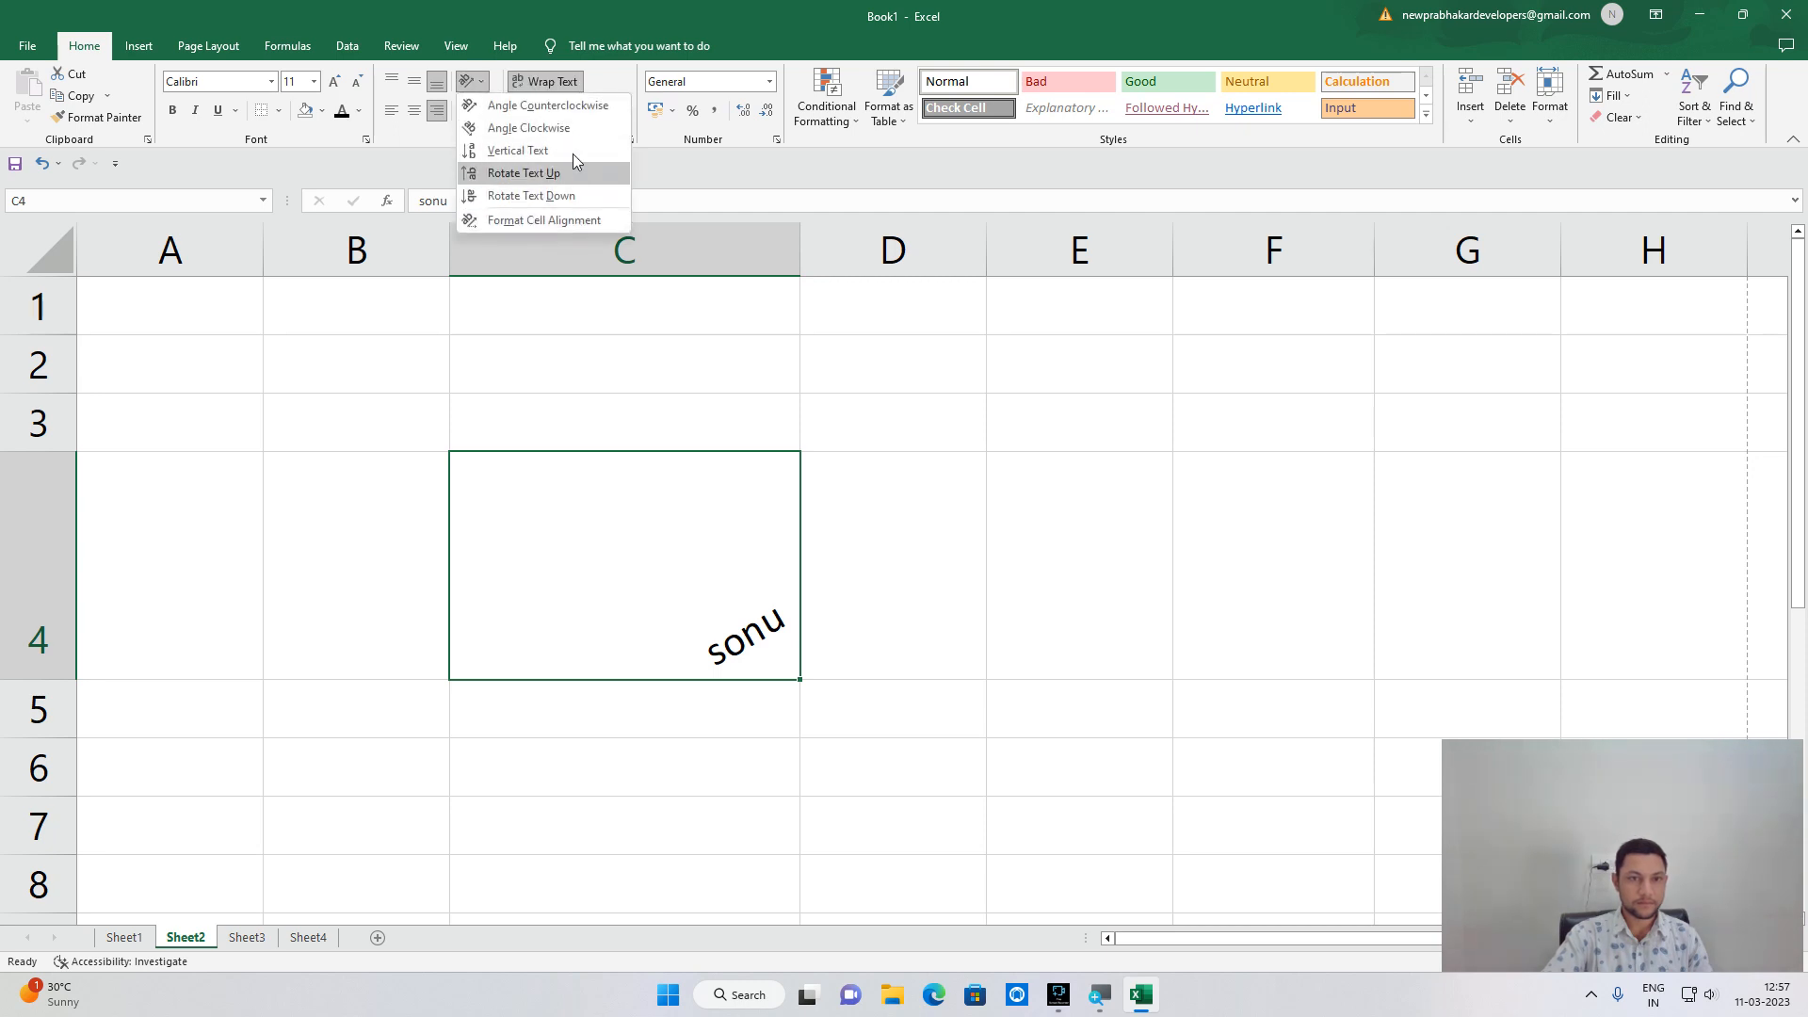
pyautogui.click(688, 601)
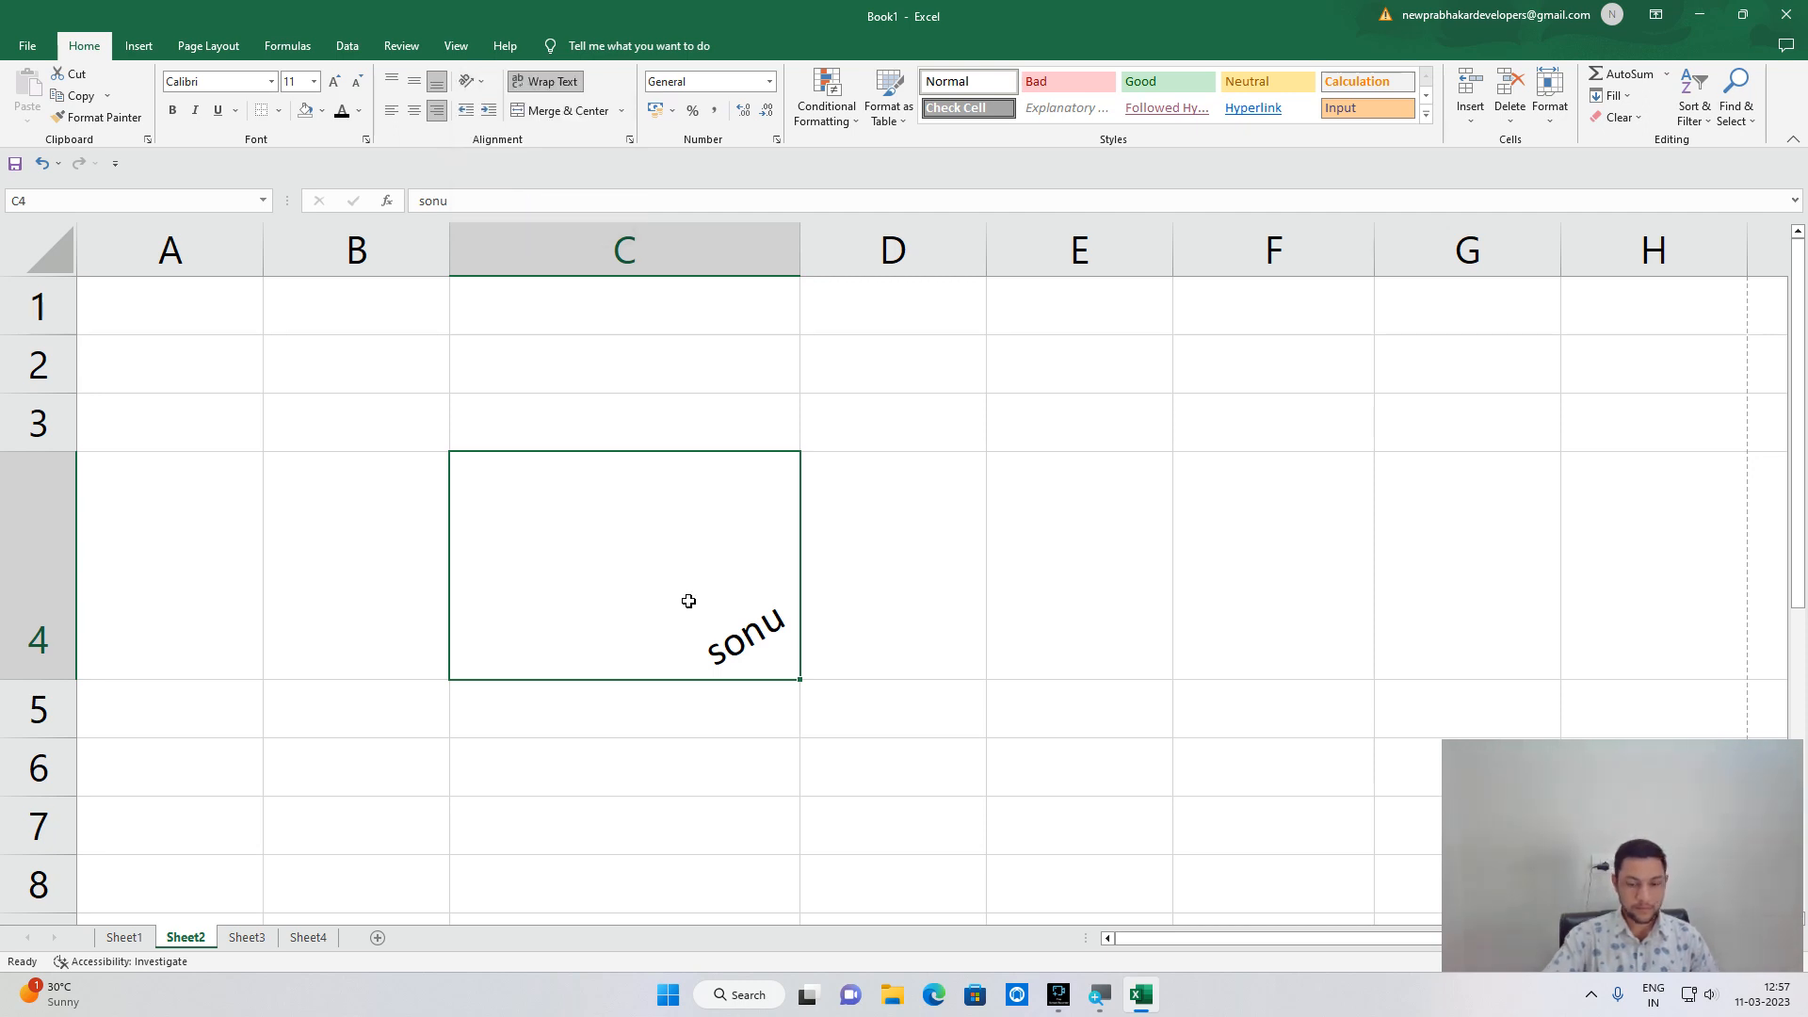
pyautogui.press('Delete')
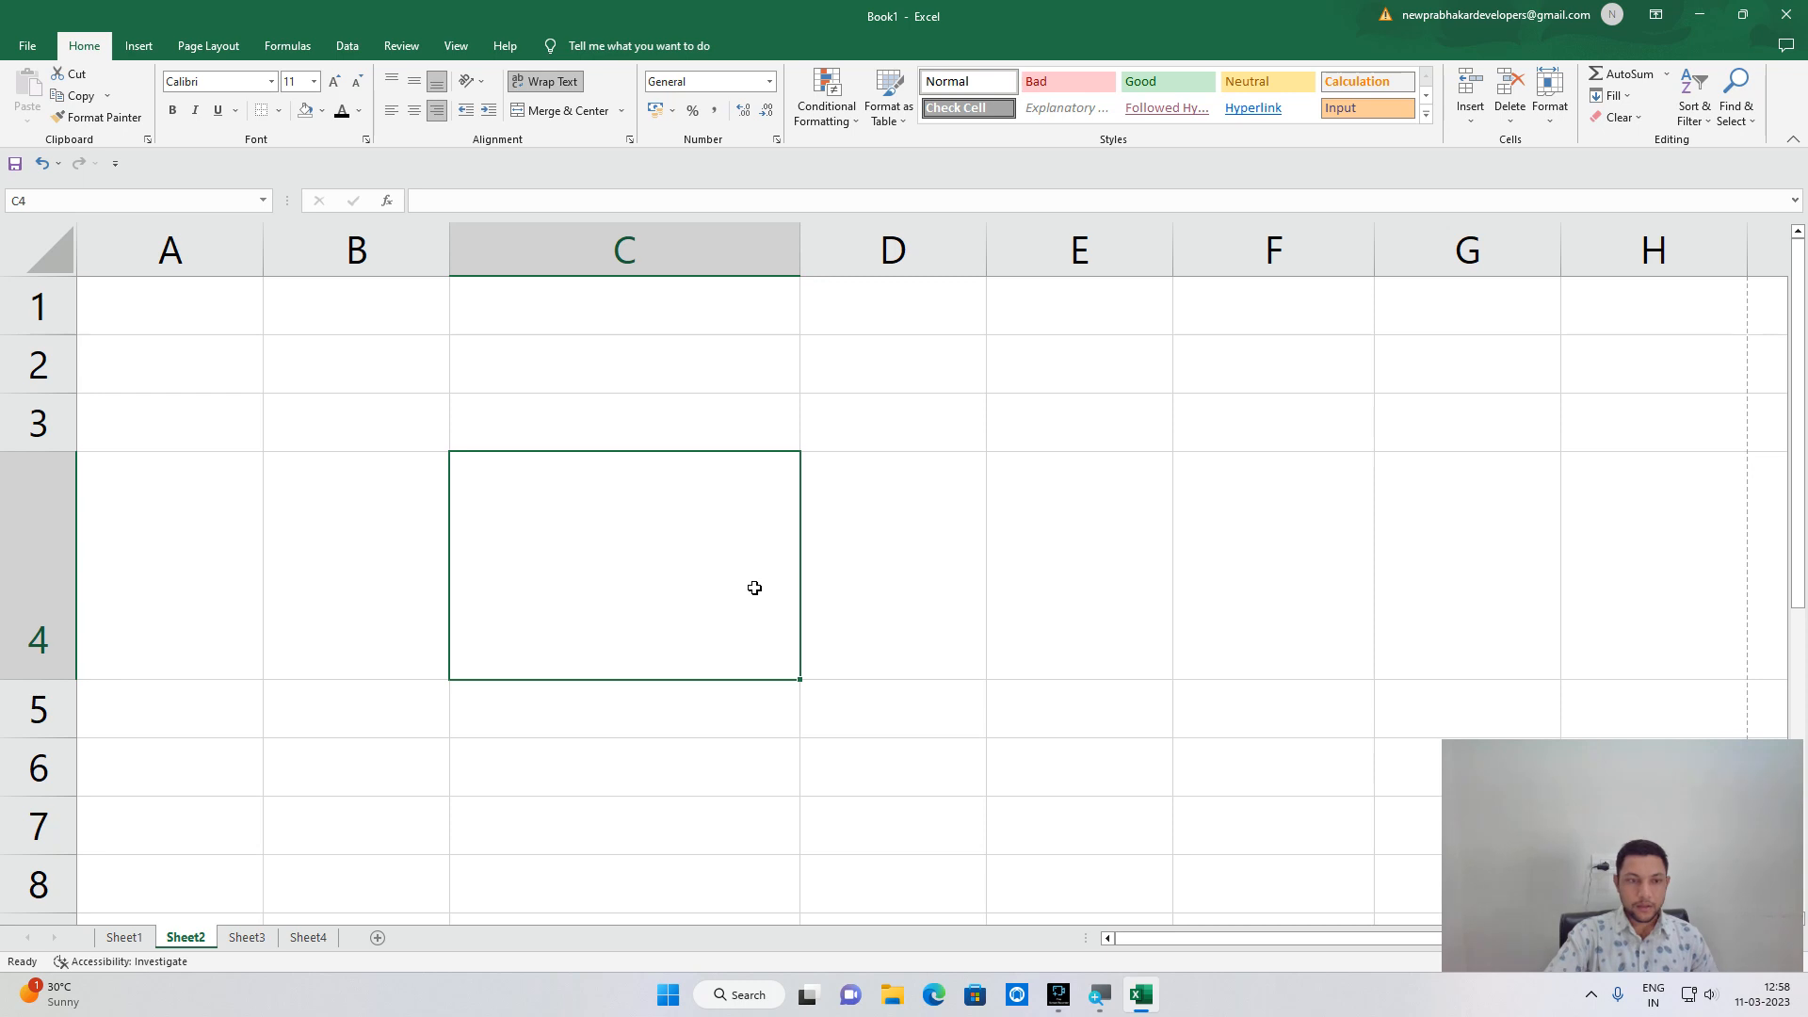
pyautogui.click(828, 579)
pyautogui.moveTo(987, 242); pyautogui.dragTo(1090, 243)
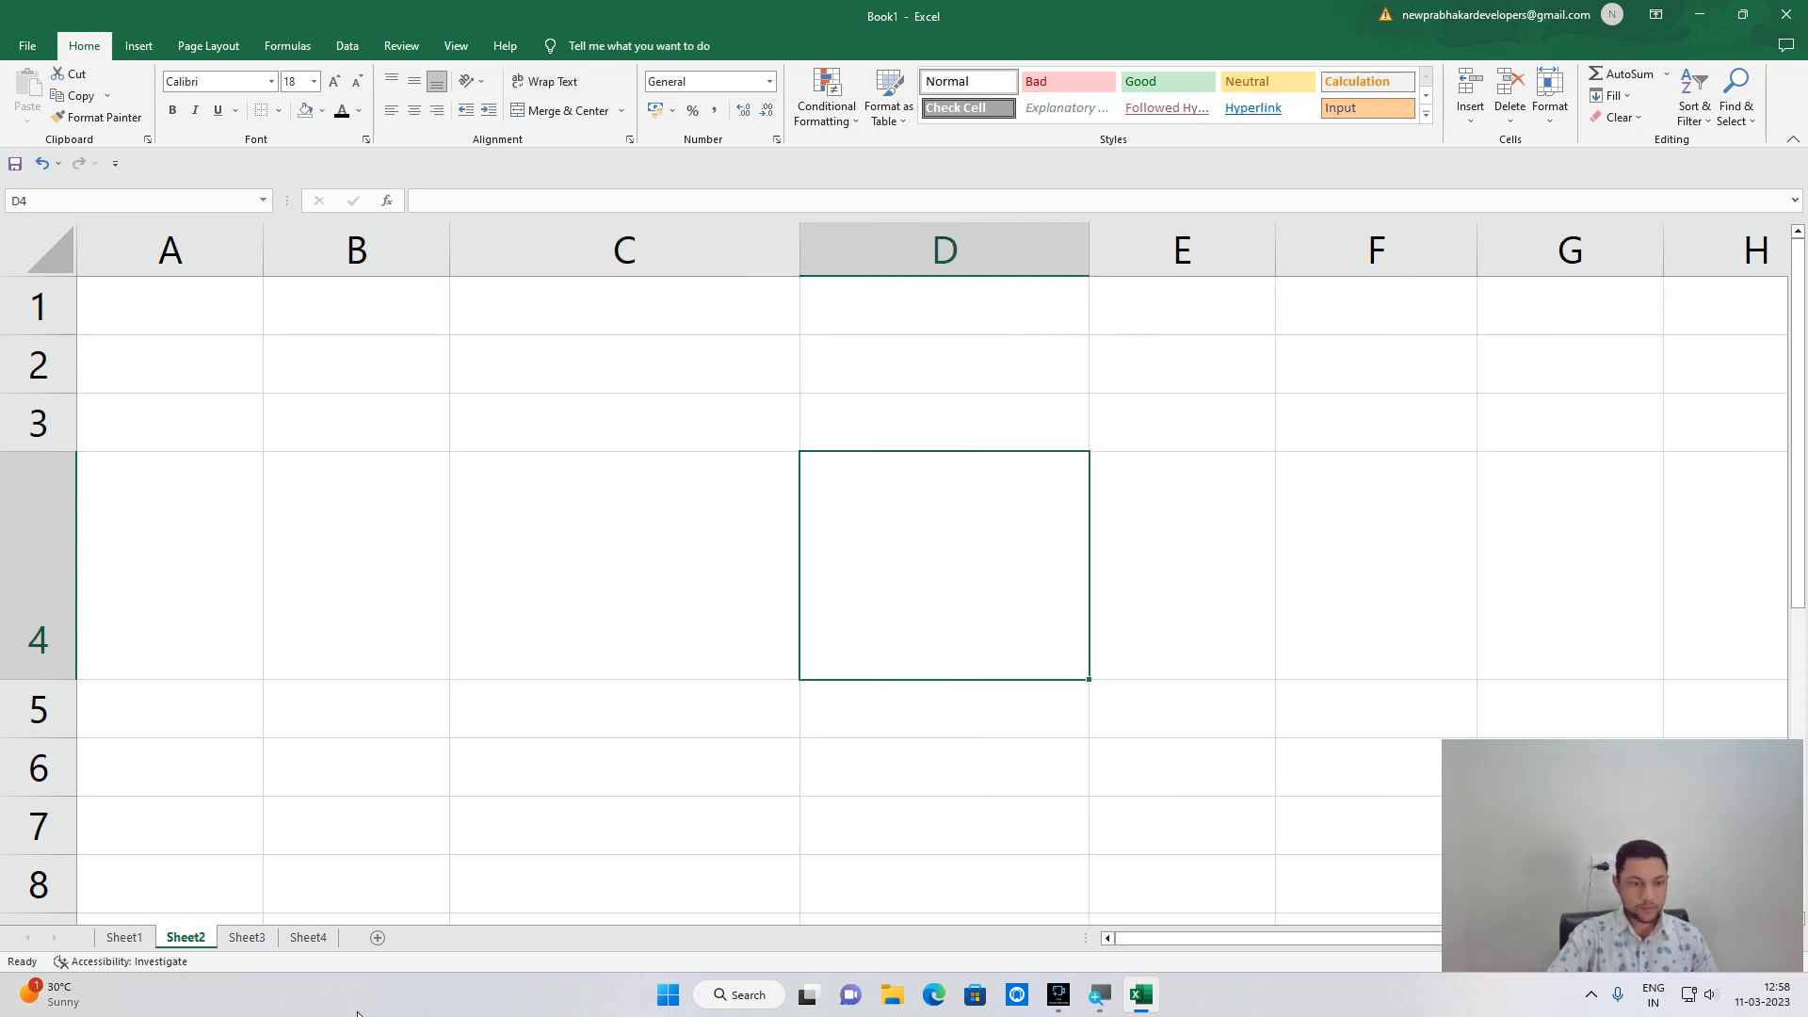
pyautogui.click(132, 938)
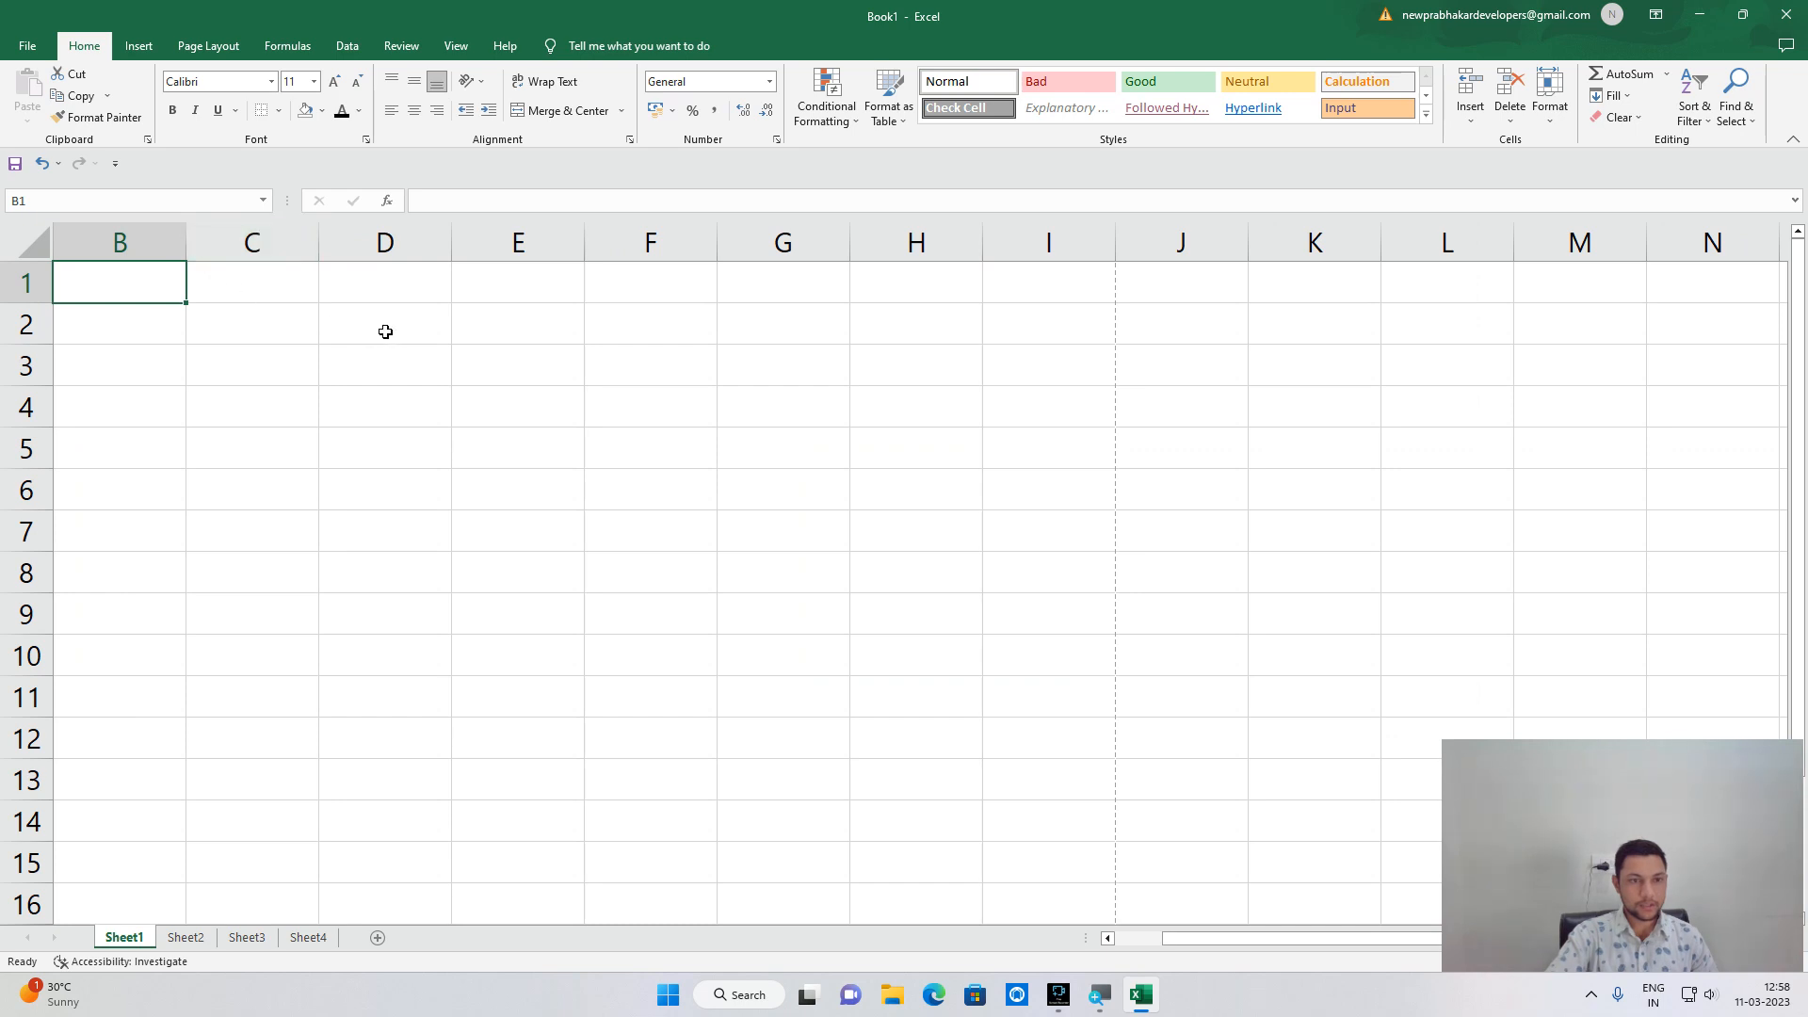
# Widen column D on Sheet1 and enter sonu in the tall cell D3.
pyautogui.moveTo(451, 243); pyautogui.dragTo(678, 267)
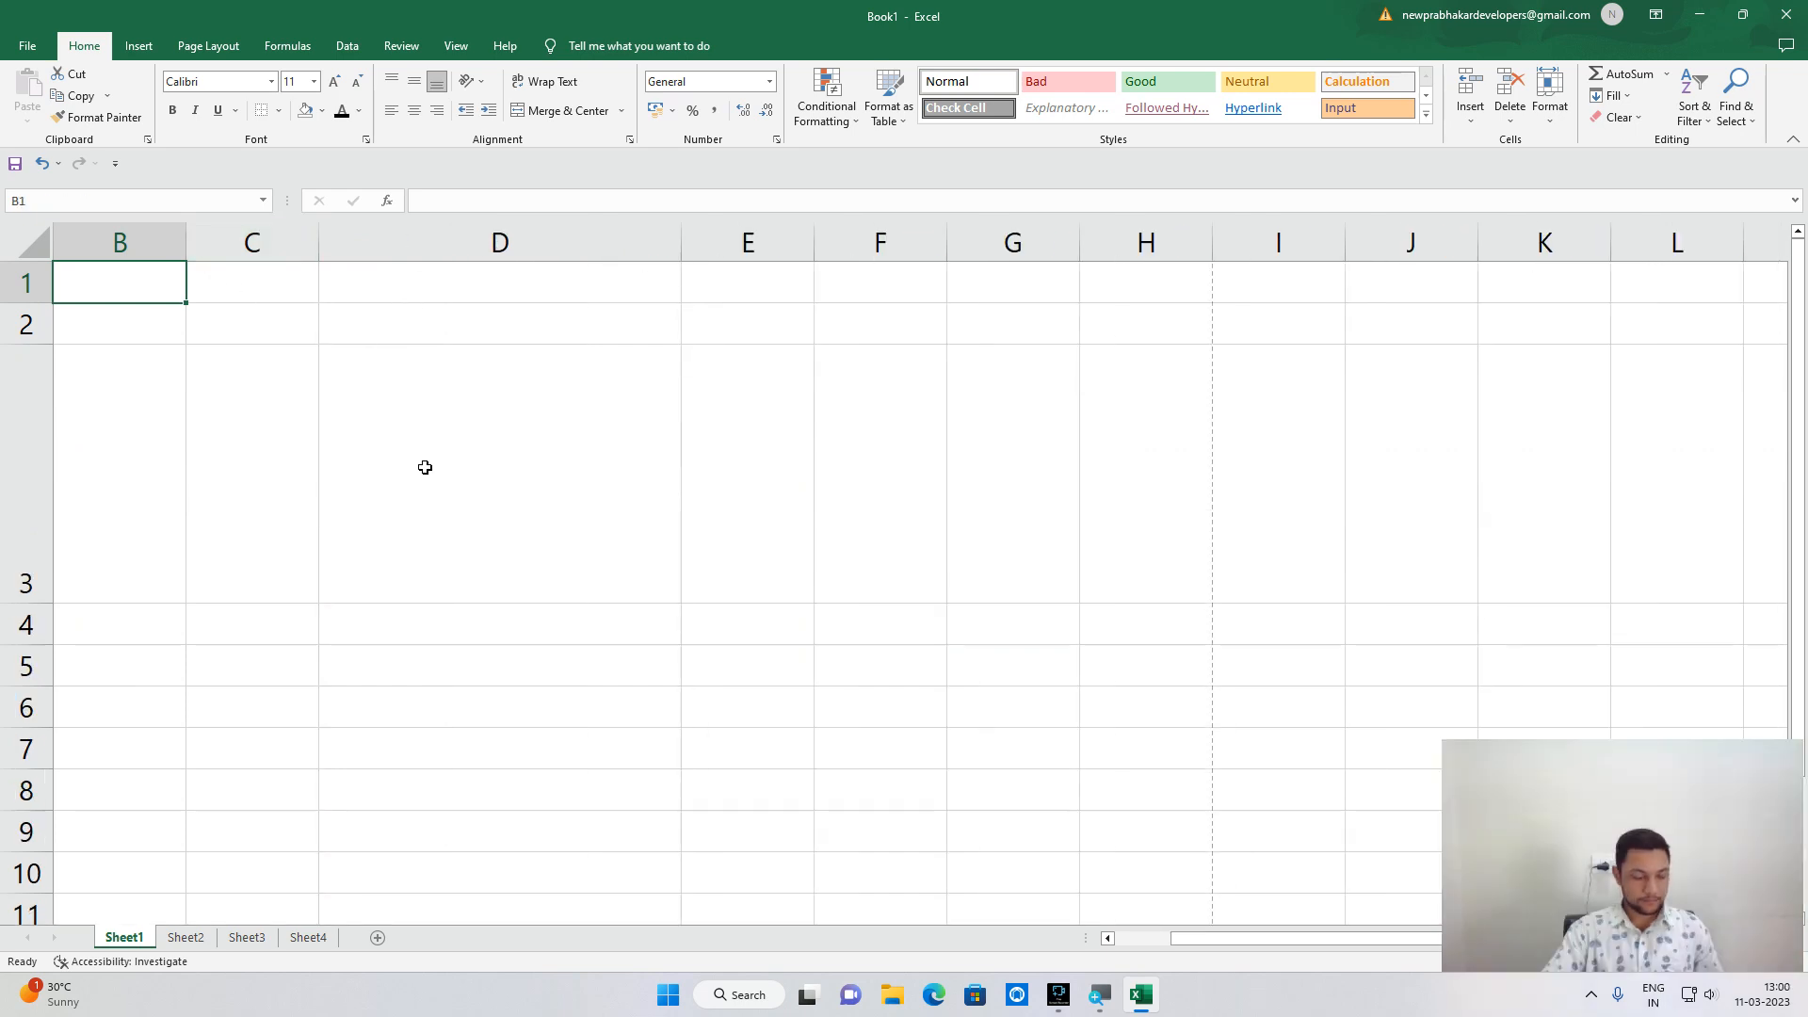
pyautogui.click(424, 466)
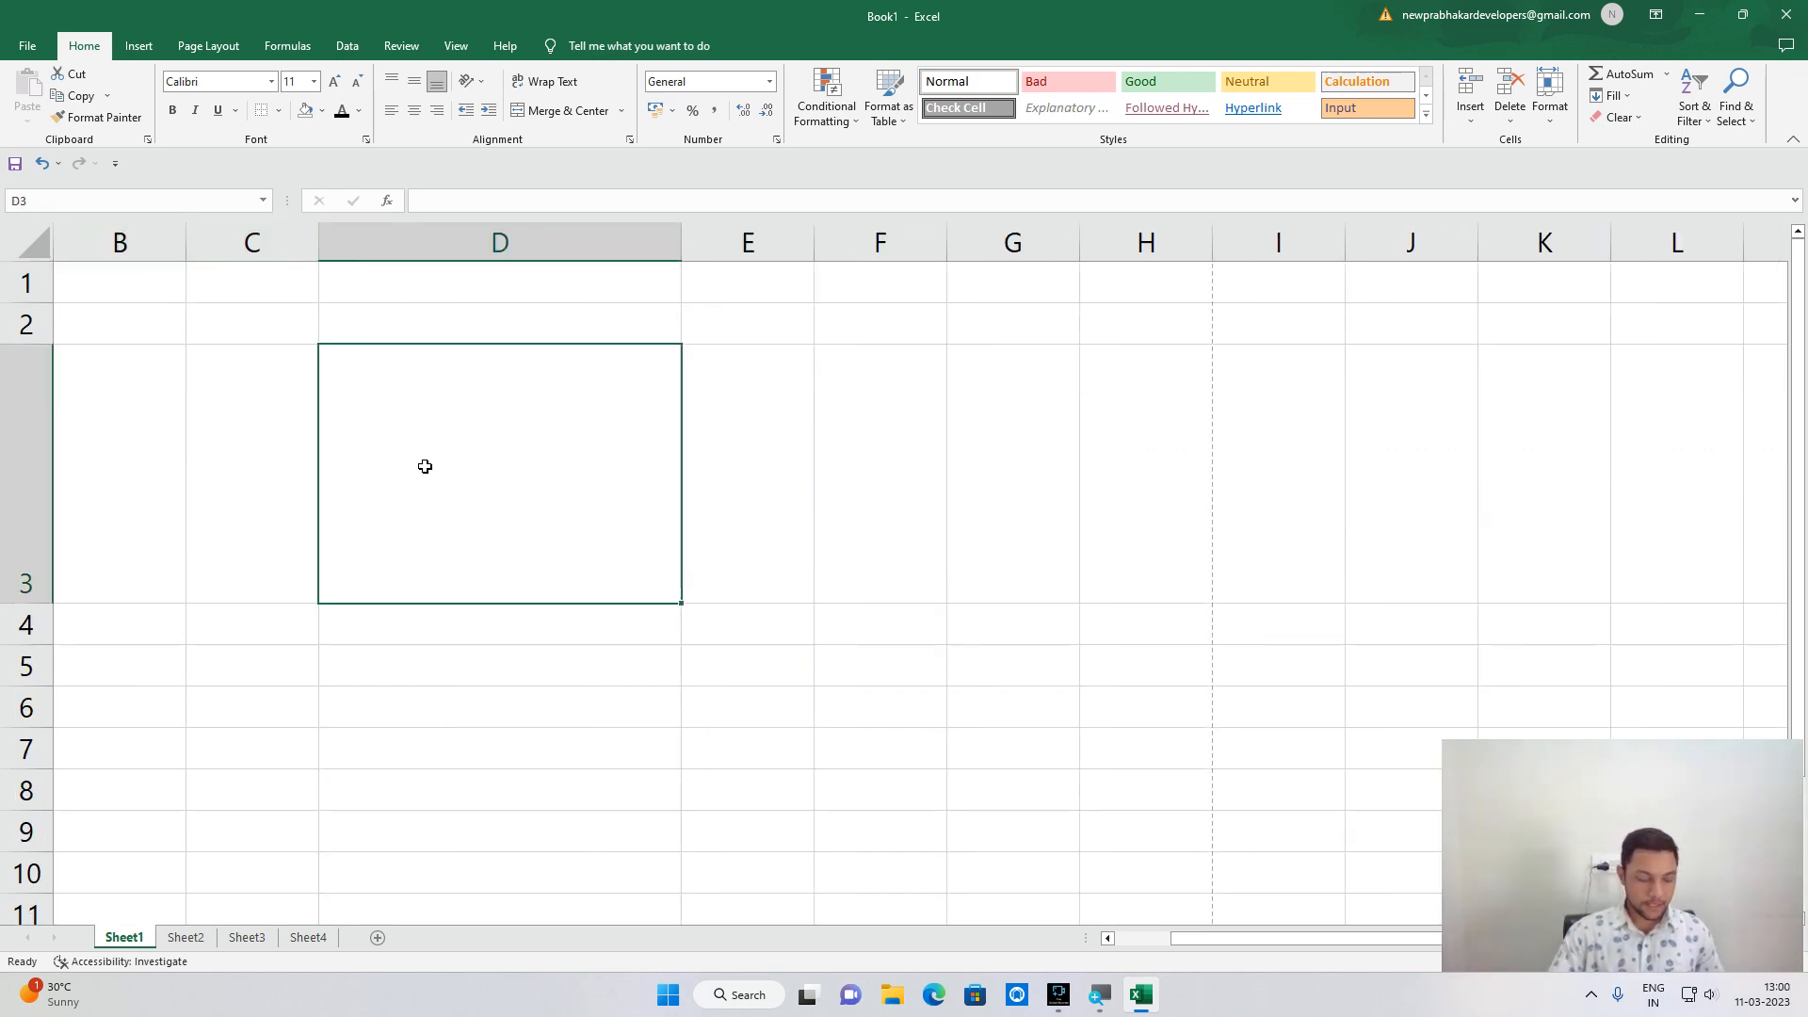
pyautogui.write('sonu')
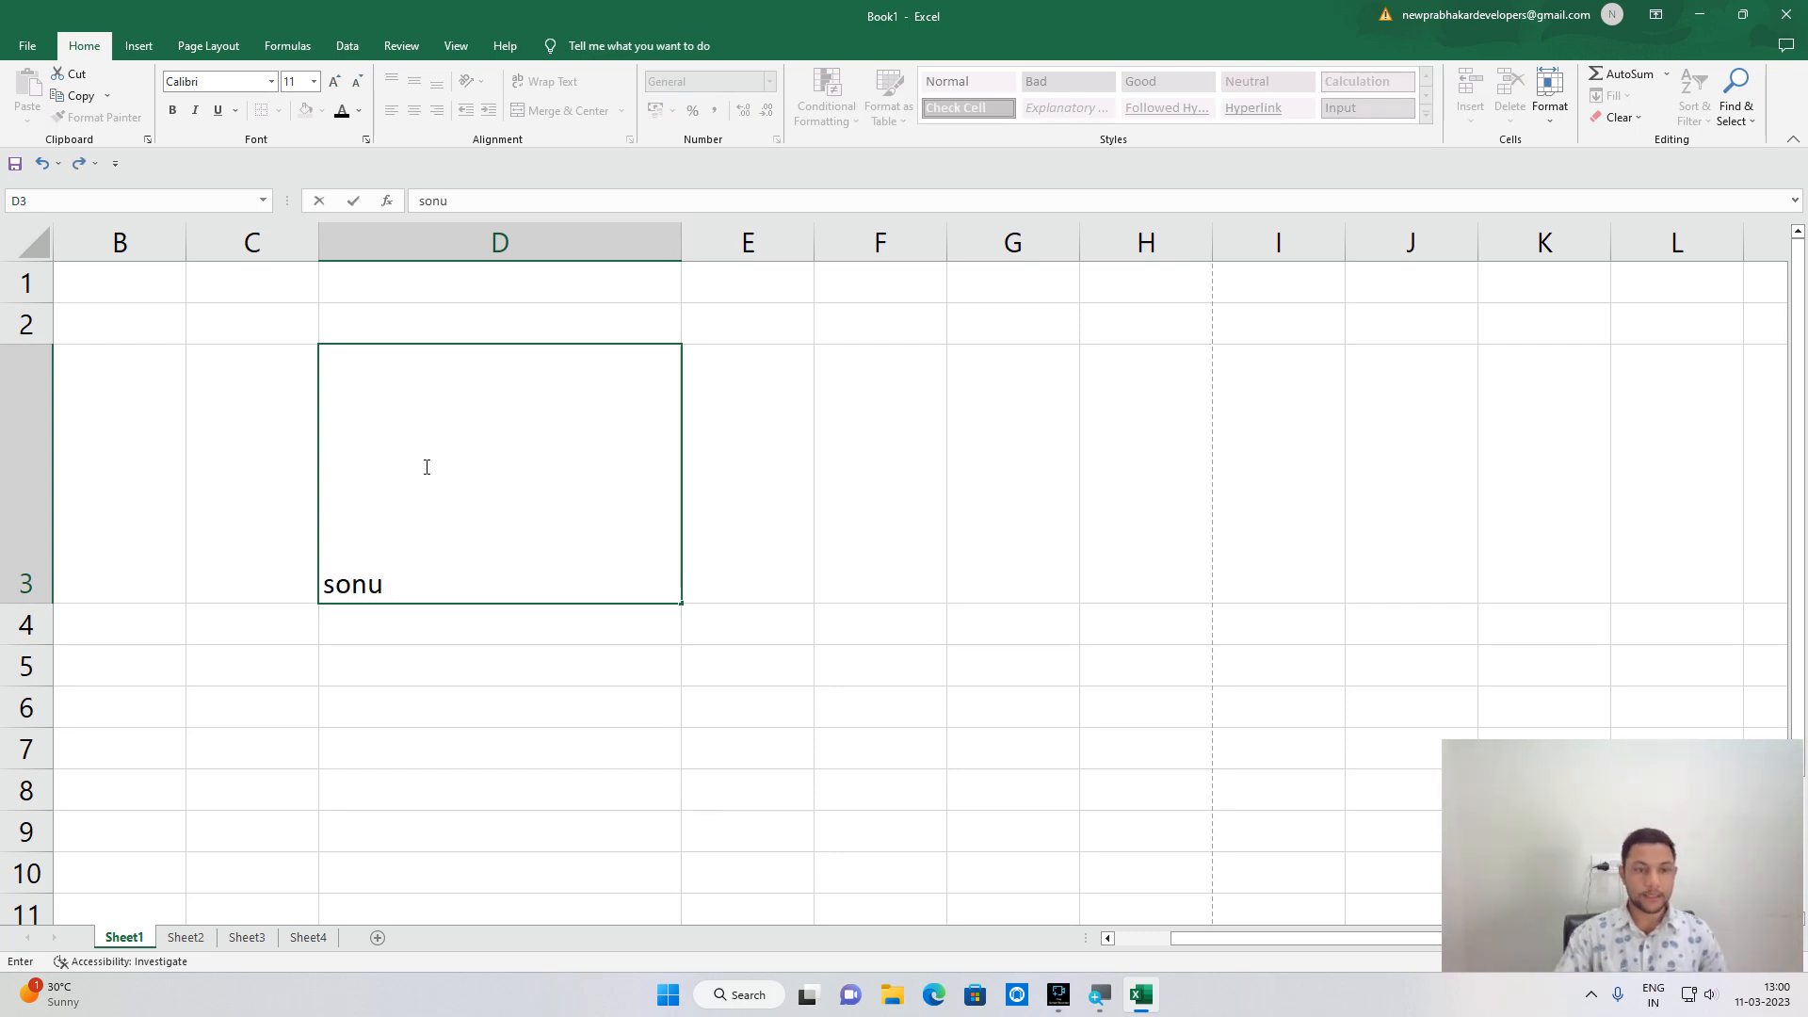
pyautogui.click(427, 791)
pyautogui.click(408, 553)
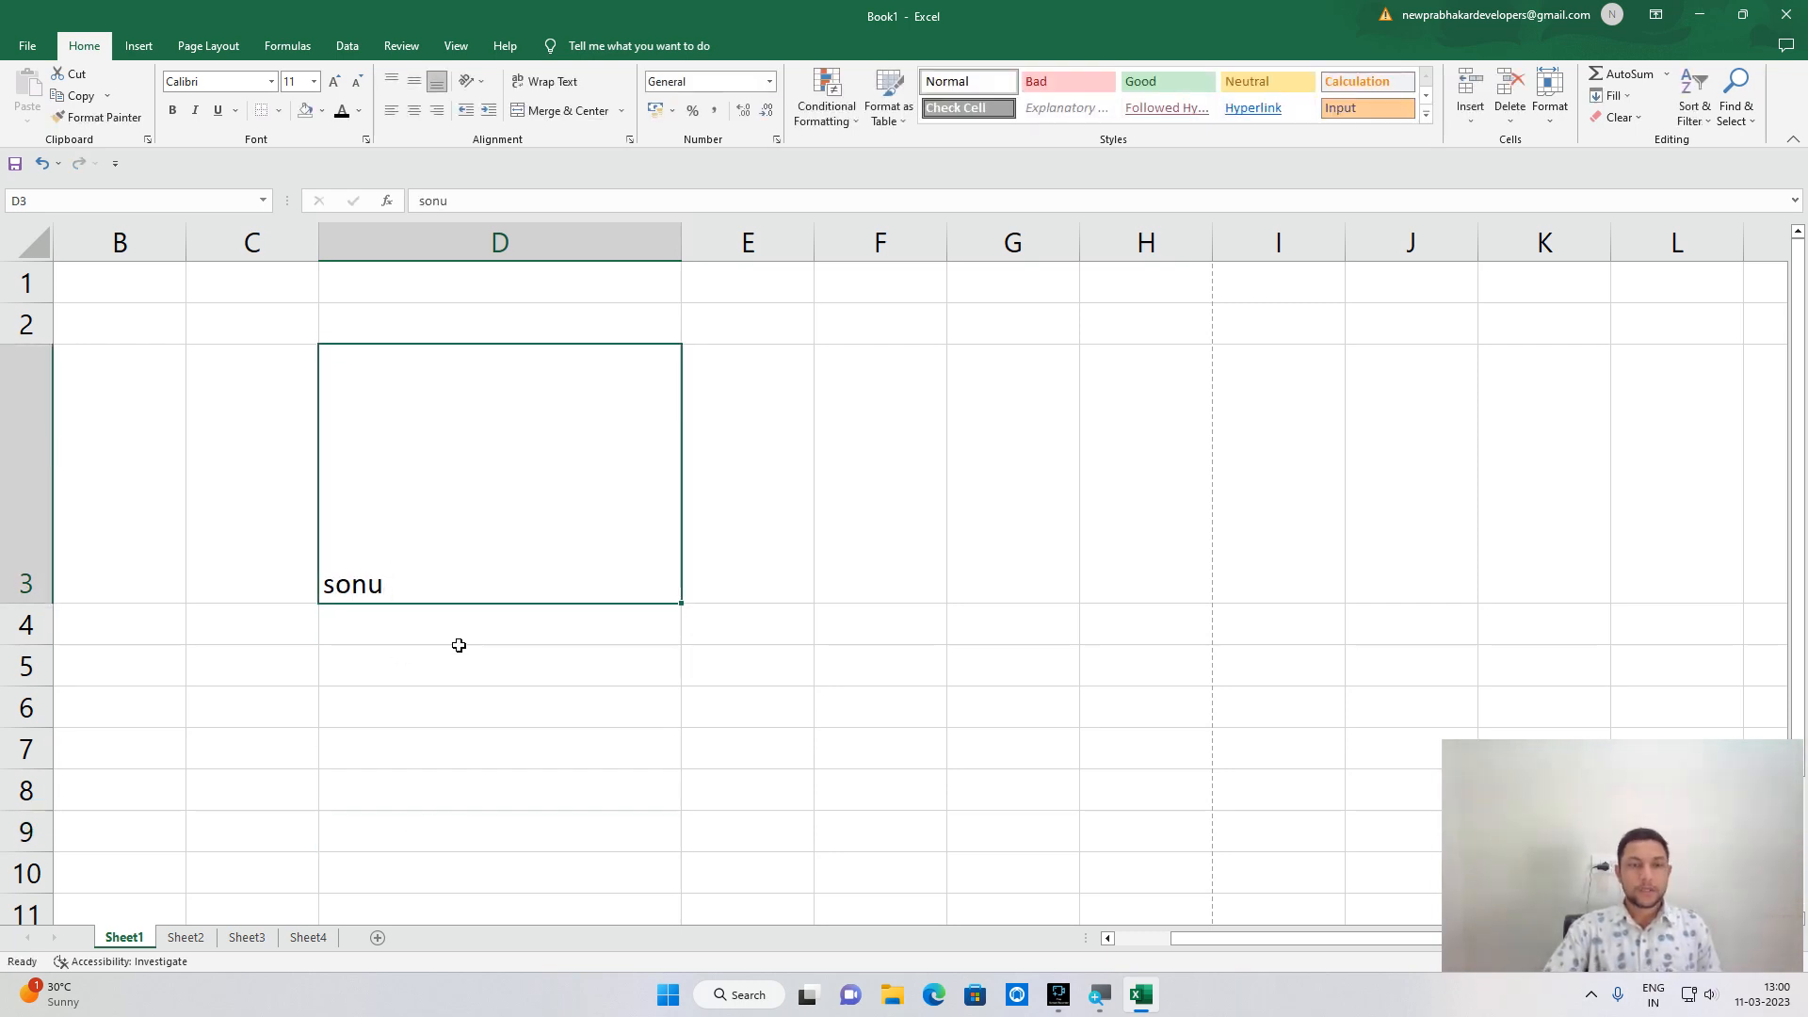
# Indent sonu in D3 six steps right, then decrease the indent back to the left edge.
pyautogui.click(489, 112)
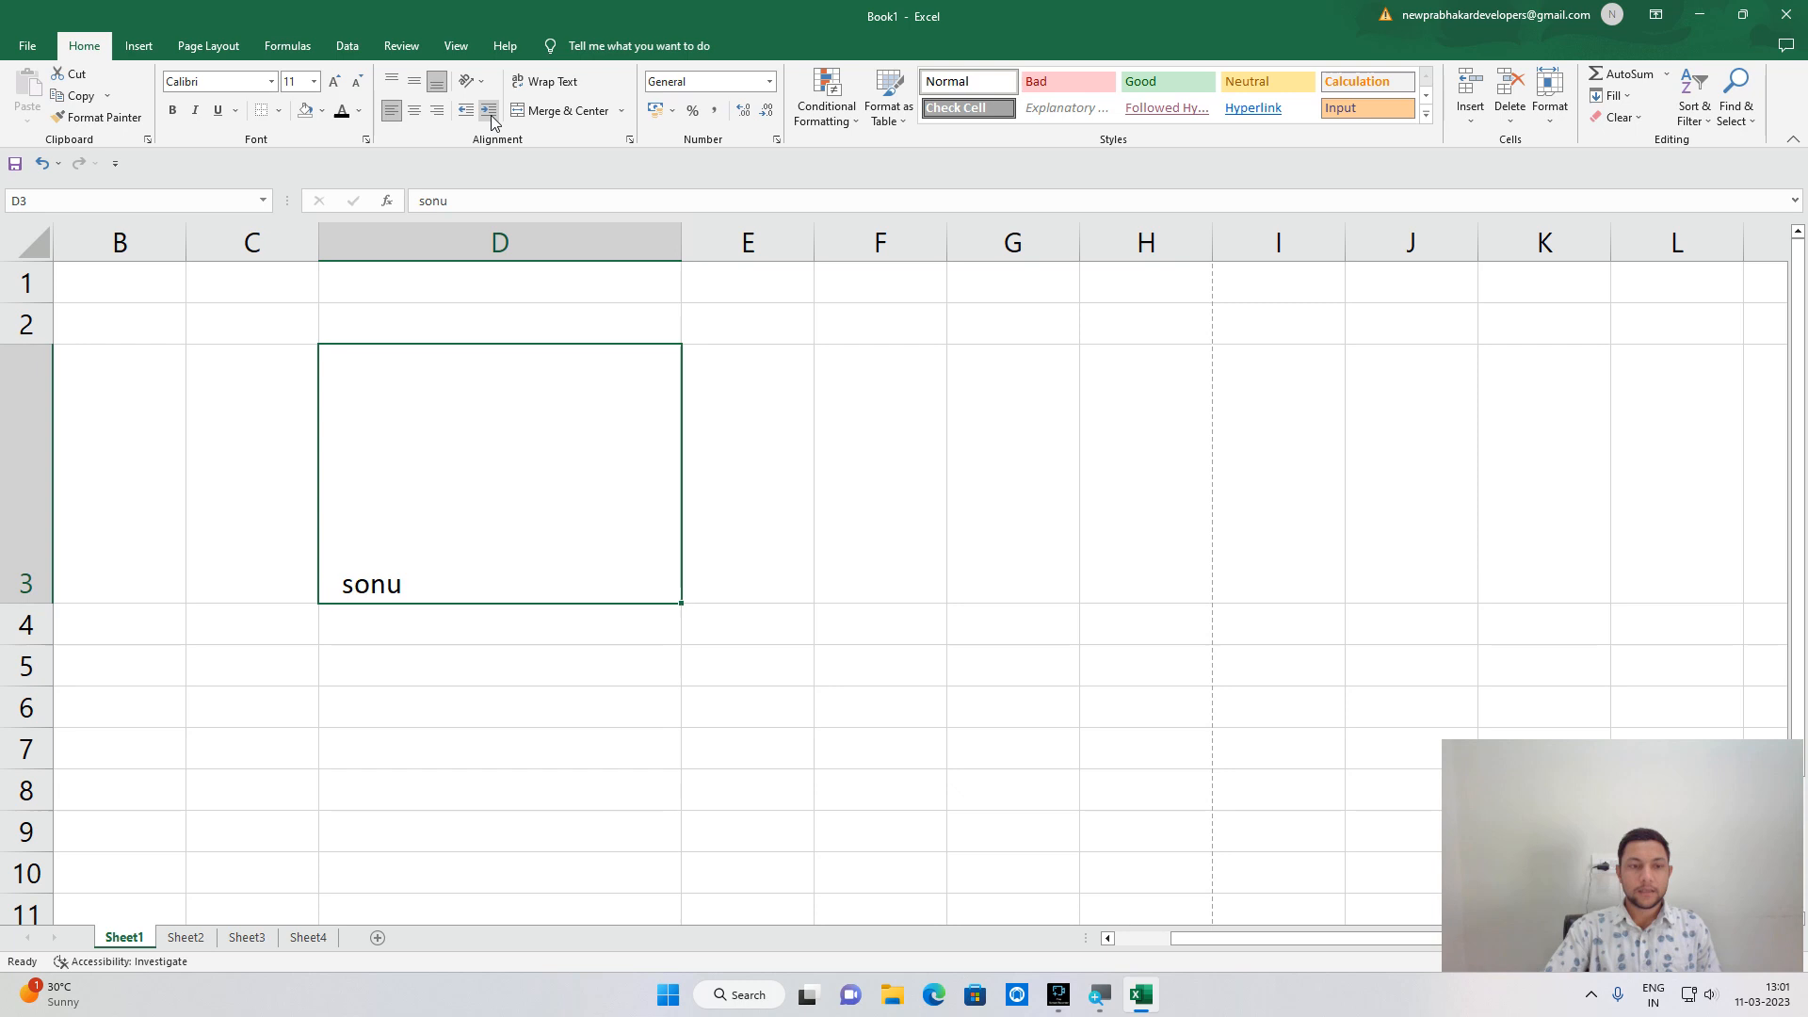
pyautogui.click(489, 112)
pyautogui.click(489, 112)
pyautogui.click(490, 112)
pyautogui.click(490, 113)
pyautogui.click(490, 112)
pyautogui.click(490, 112)
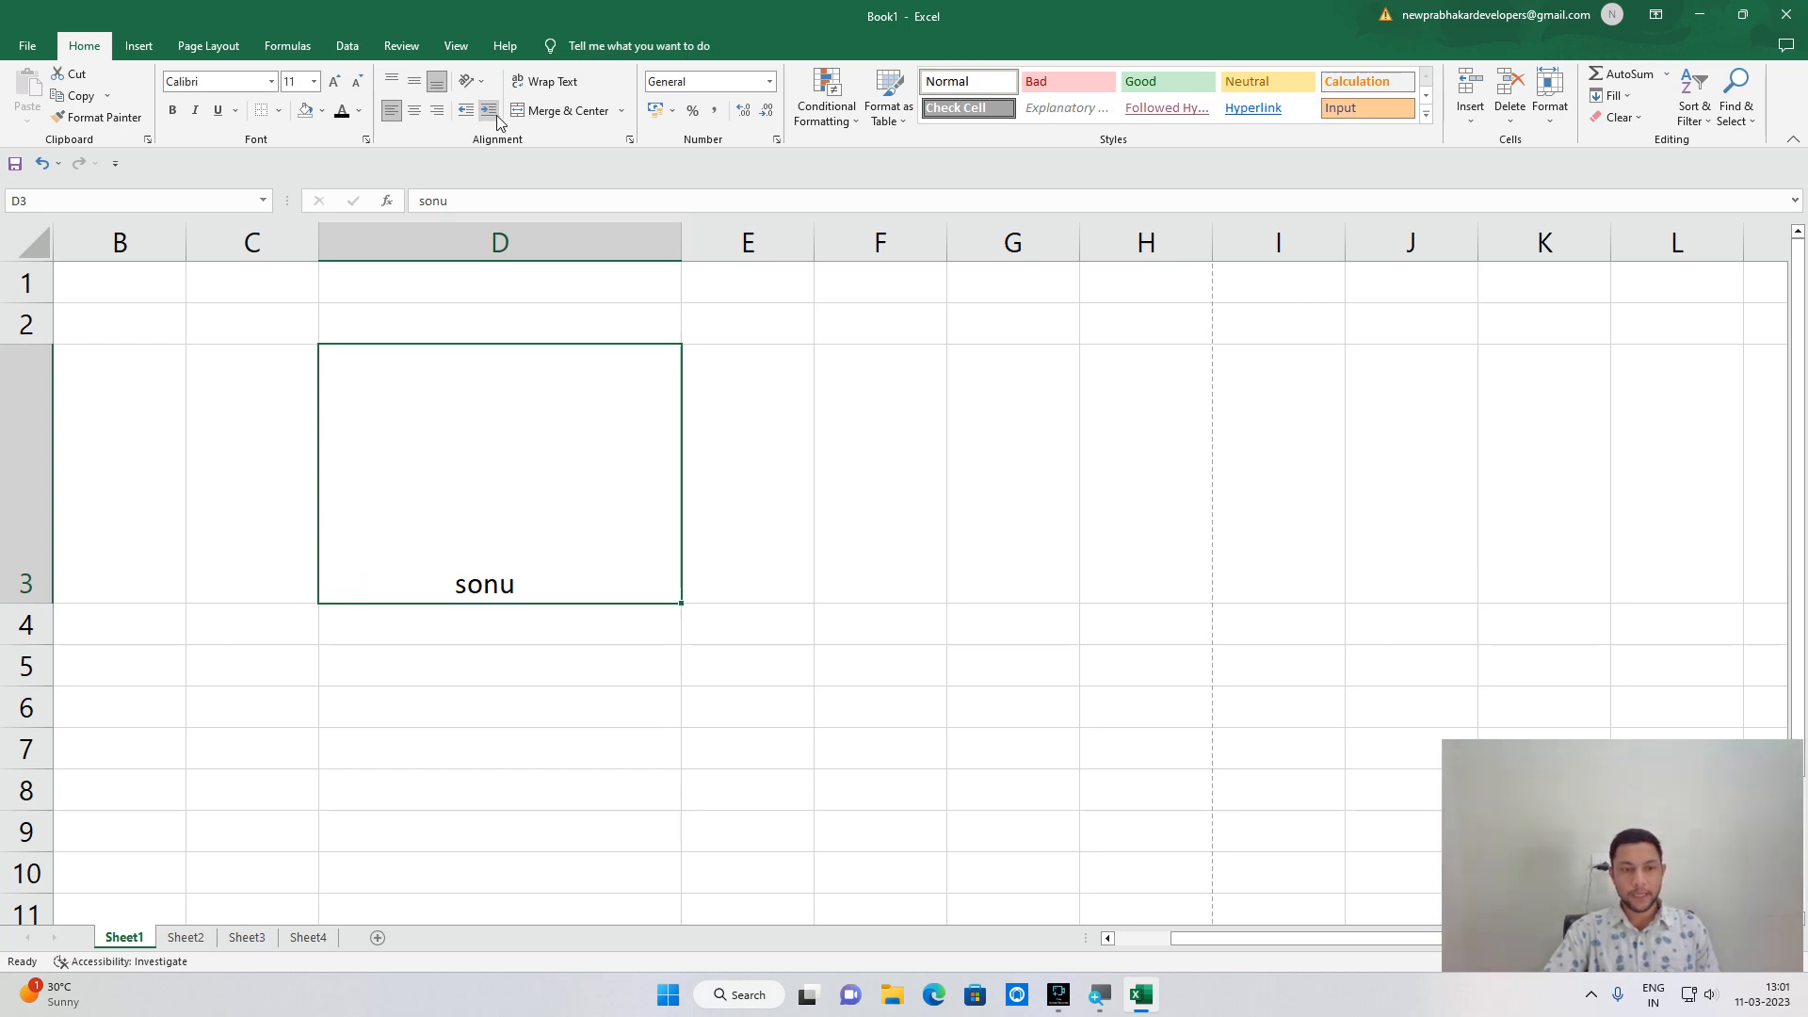
pyautogui.click(488, 112)
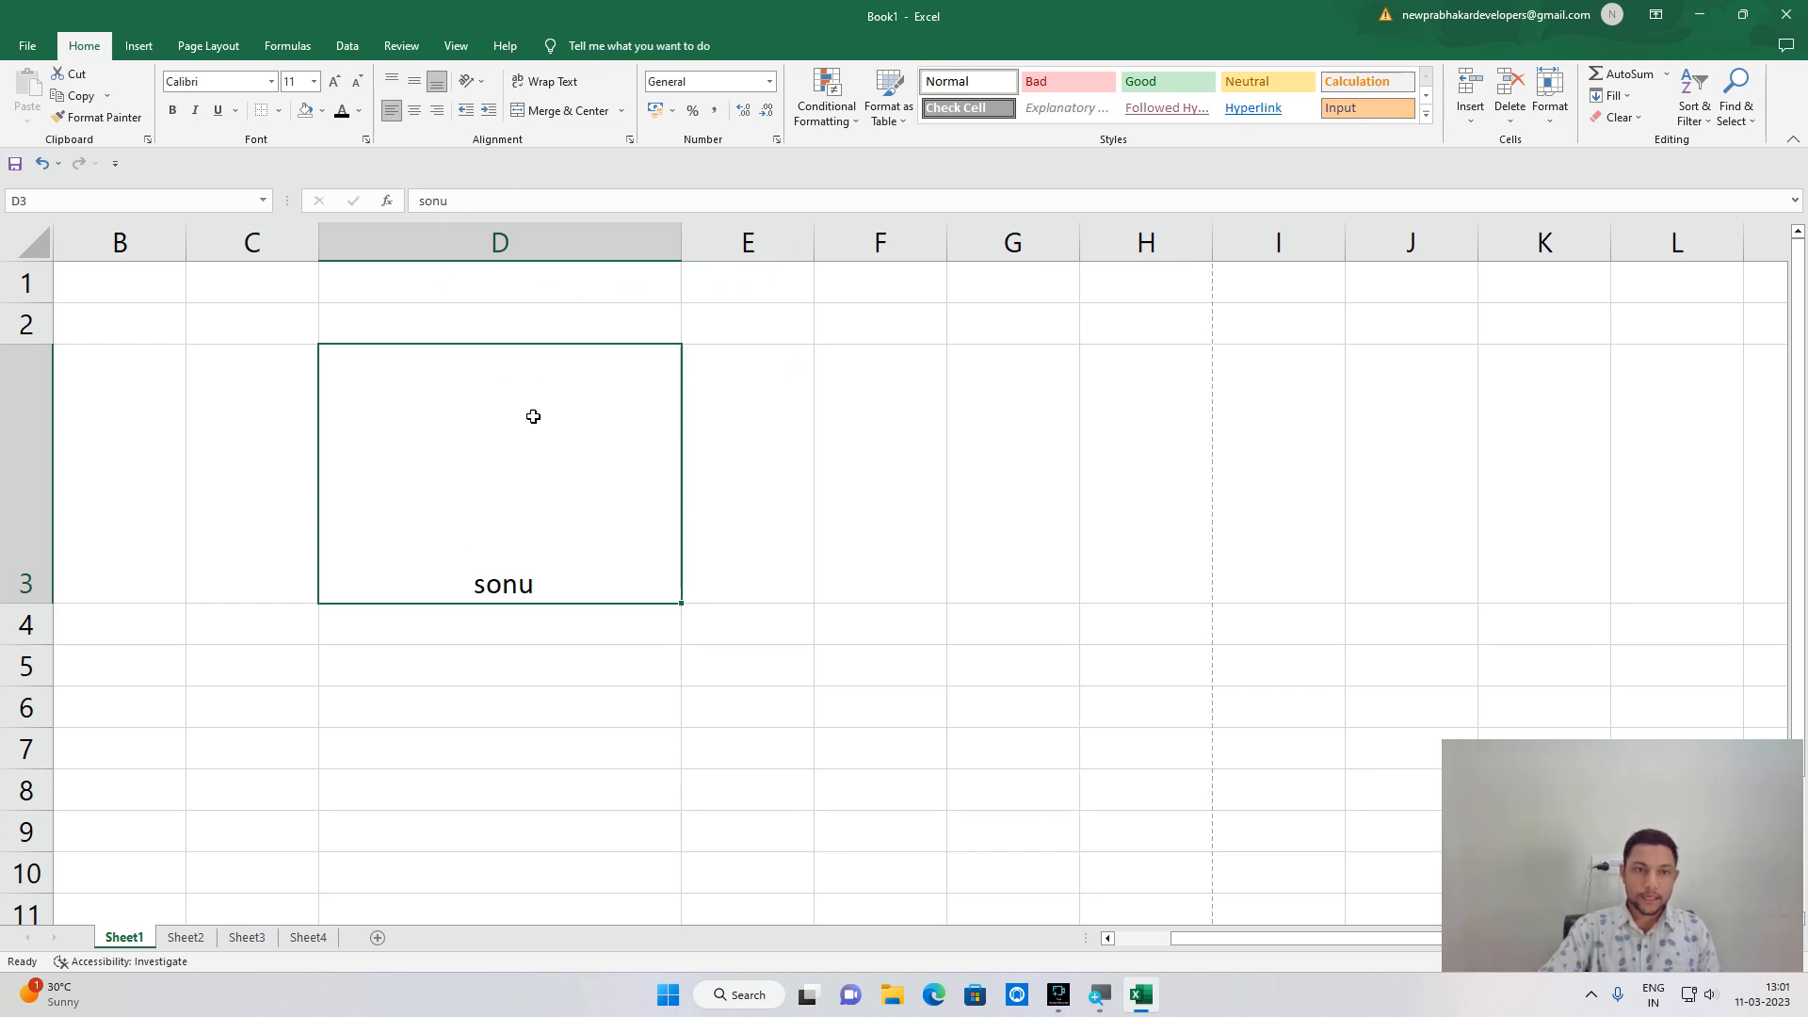
pyautogui.click(469, 112)
pyautogui.click(469, 112)
pyautogui.click(469, 112)
pyautogui.click(470, 113)
pyautogui.click(473, 113)
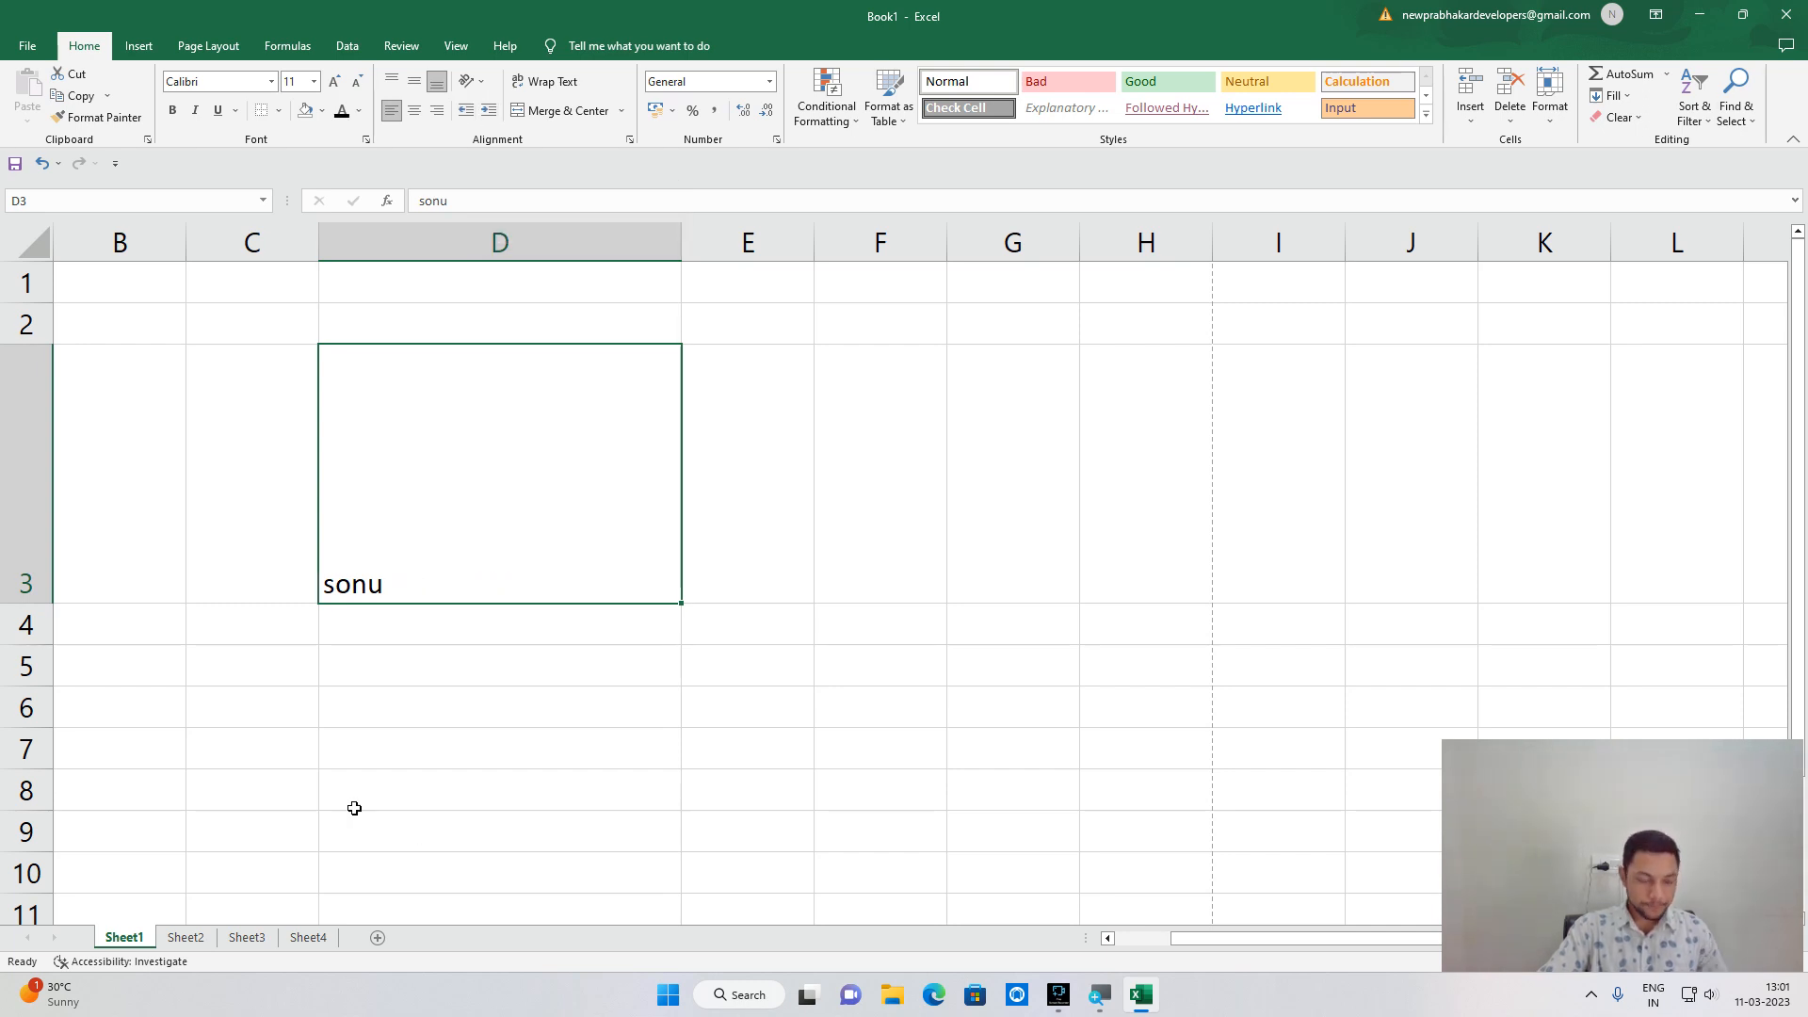
# Autofit row 3 and column D so cell D3 fits snugly around sonu.
pyautogui.scroll(5, 338, 788)
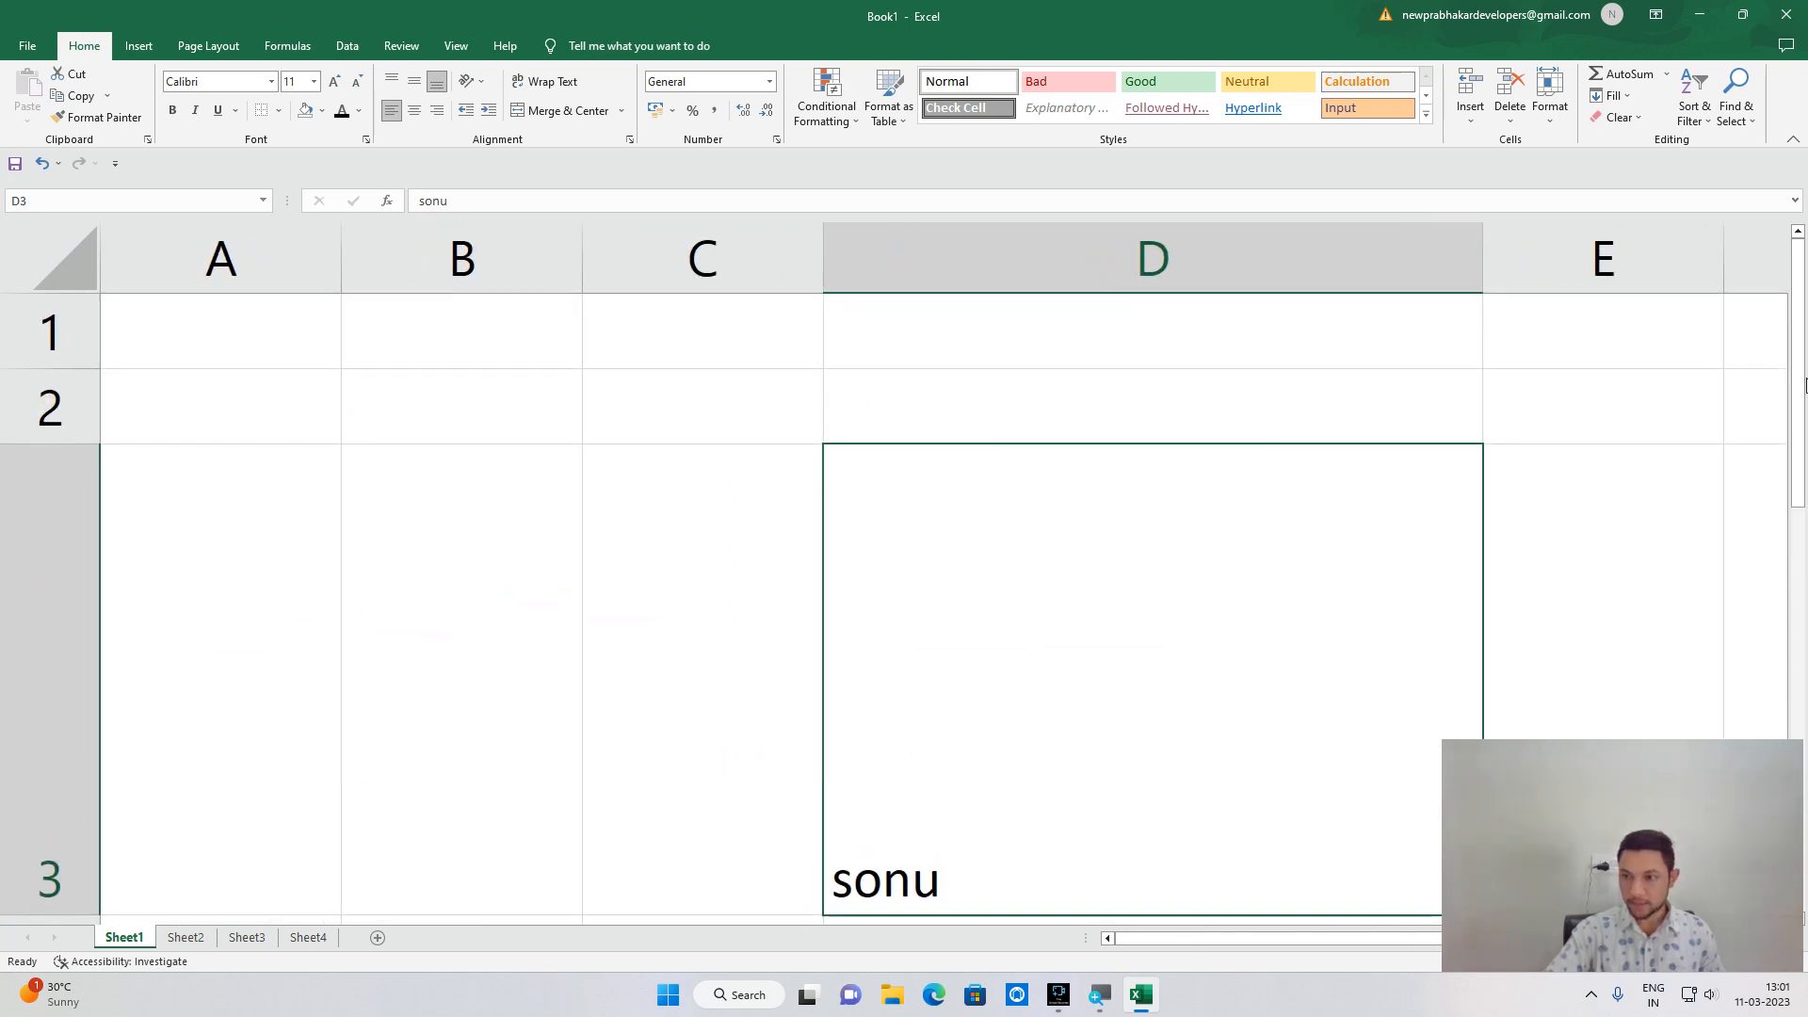
pyautogui.moveTo(1806, 386)
pyautogui.mouseDown()
pyautogui.moveTo(1800, 473)
pyautogui.moveTo(1802, 405)
pyautogui.mouseUp()
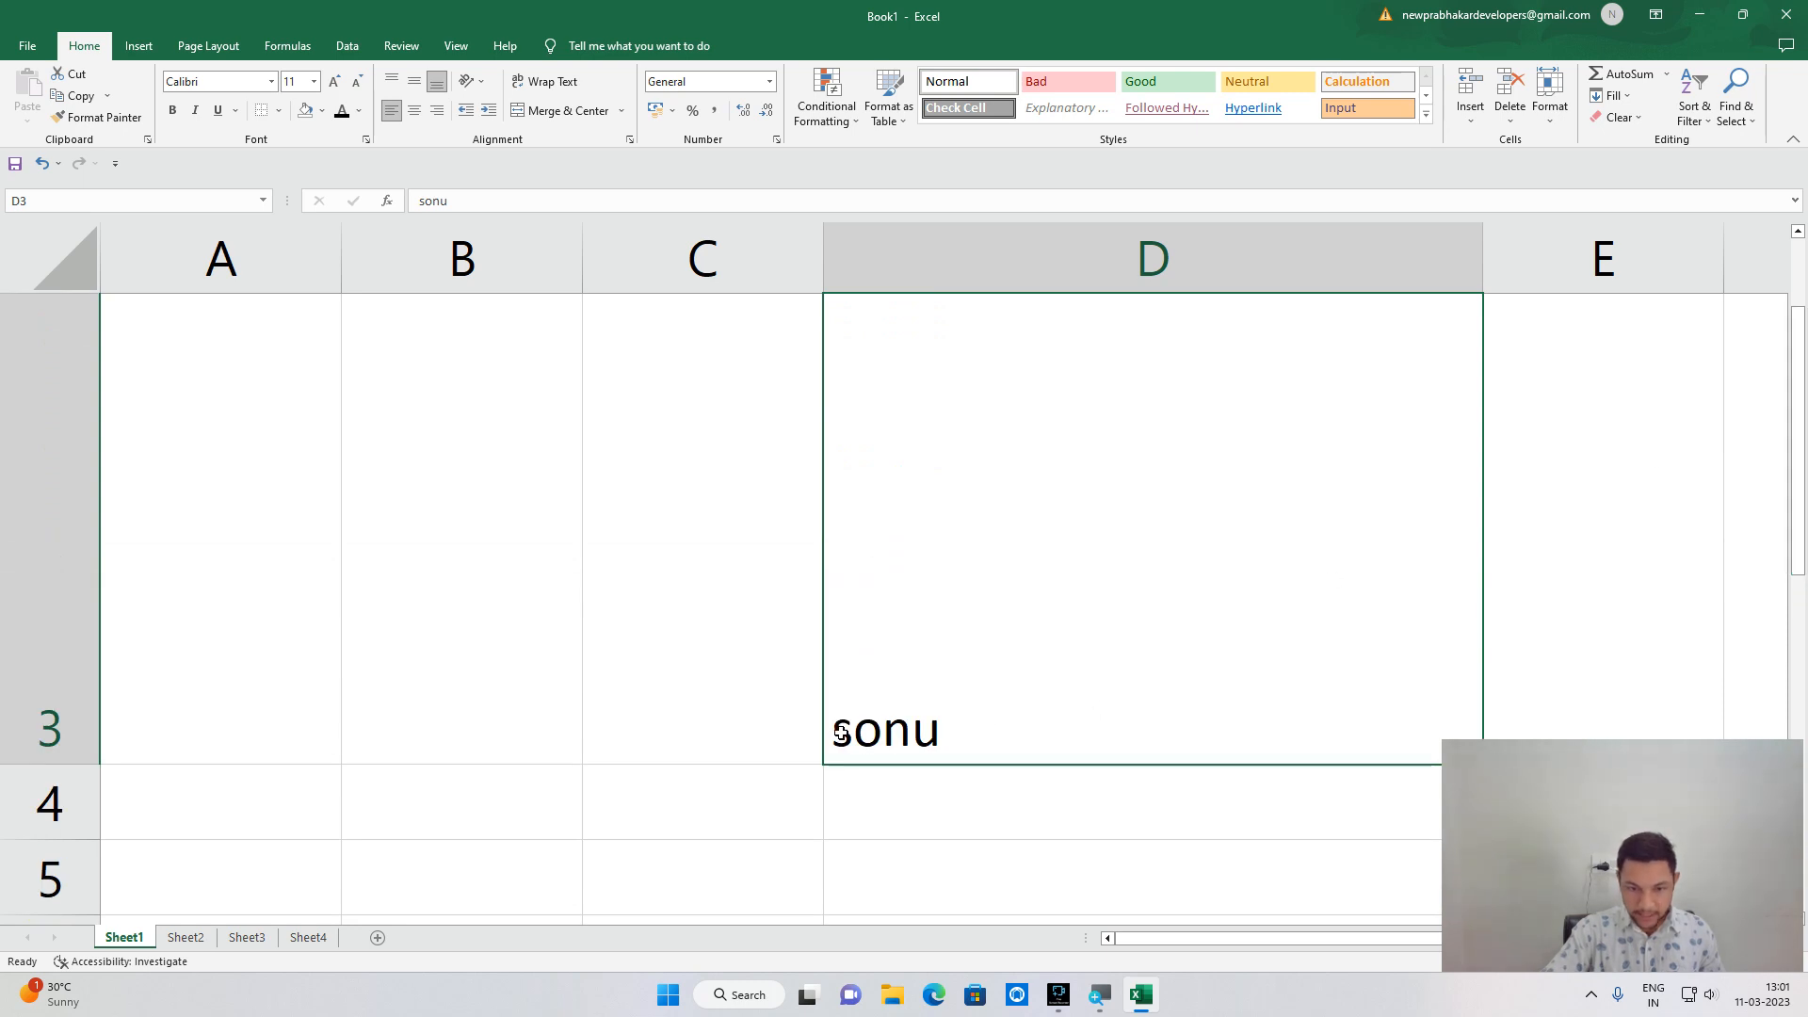
pyautogui.doubleClick(837, 734)
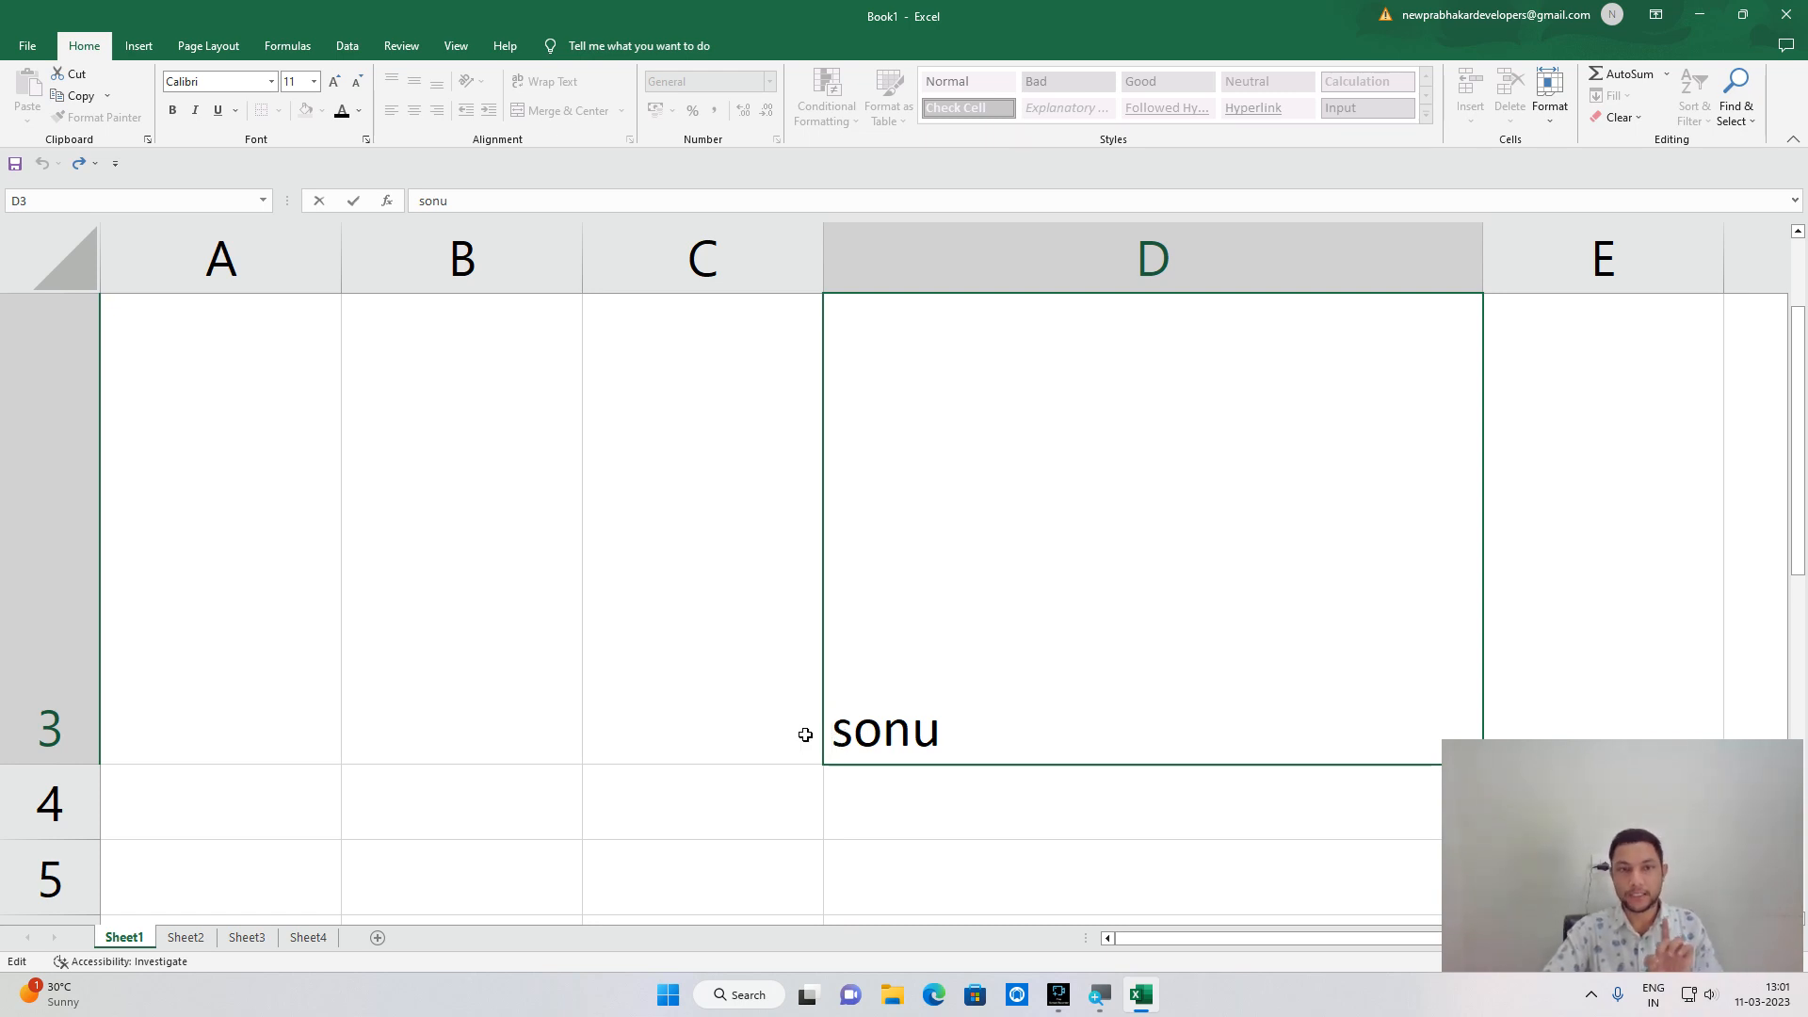
pyautogui.click(640, 624)
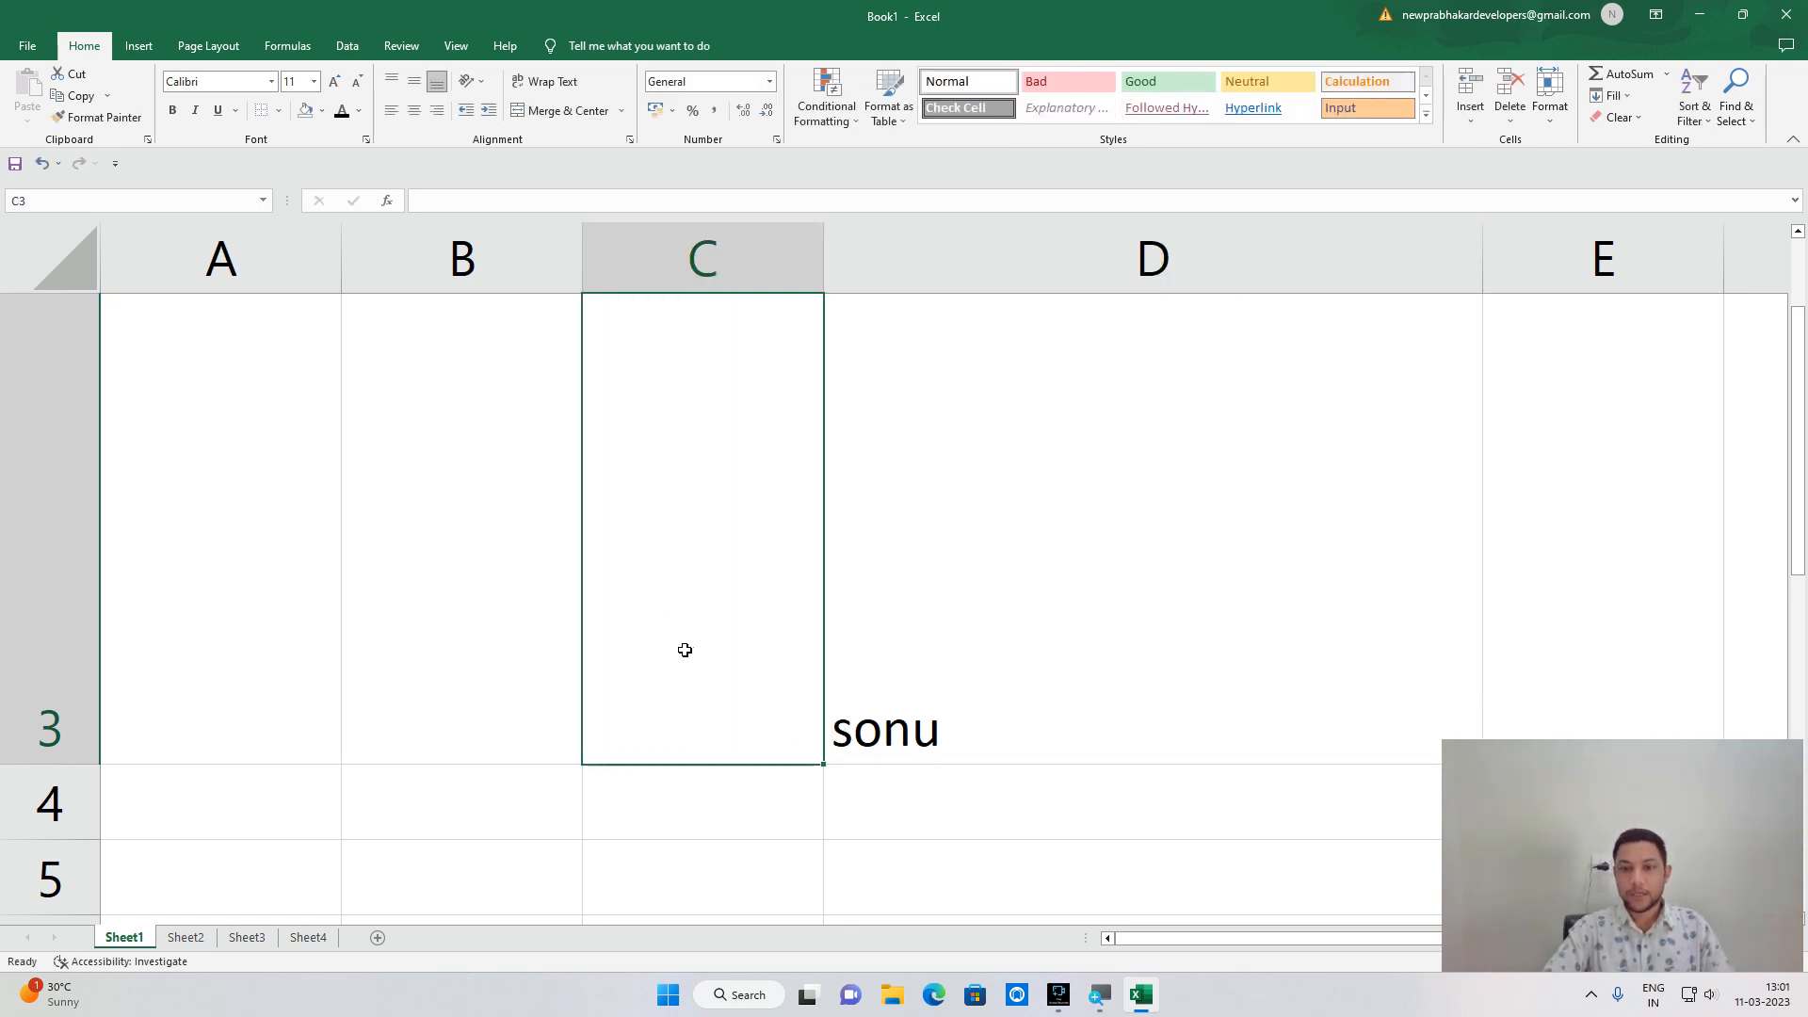
pyautogui.moveTo(1802, 483)
pyautogui.mouseDown()
pyautogui.moveTo(1802, 524)
pyautogui.moveTo(1800, 483)
pyautogui.mouseUp()
pyautogui.scroll(-15, 724, 646)
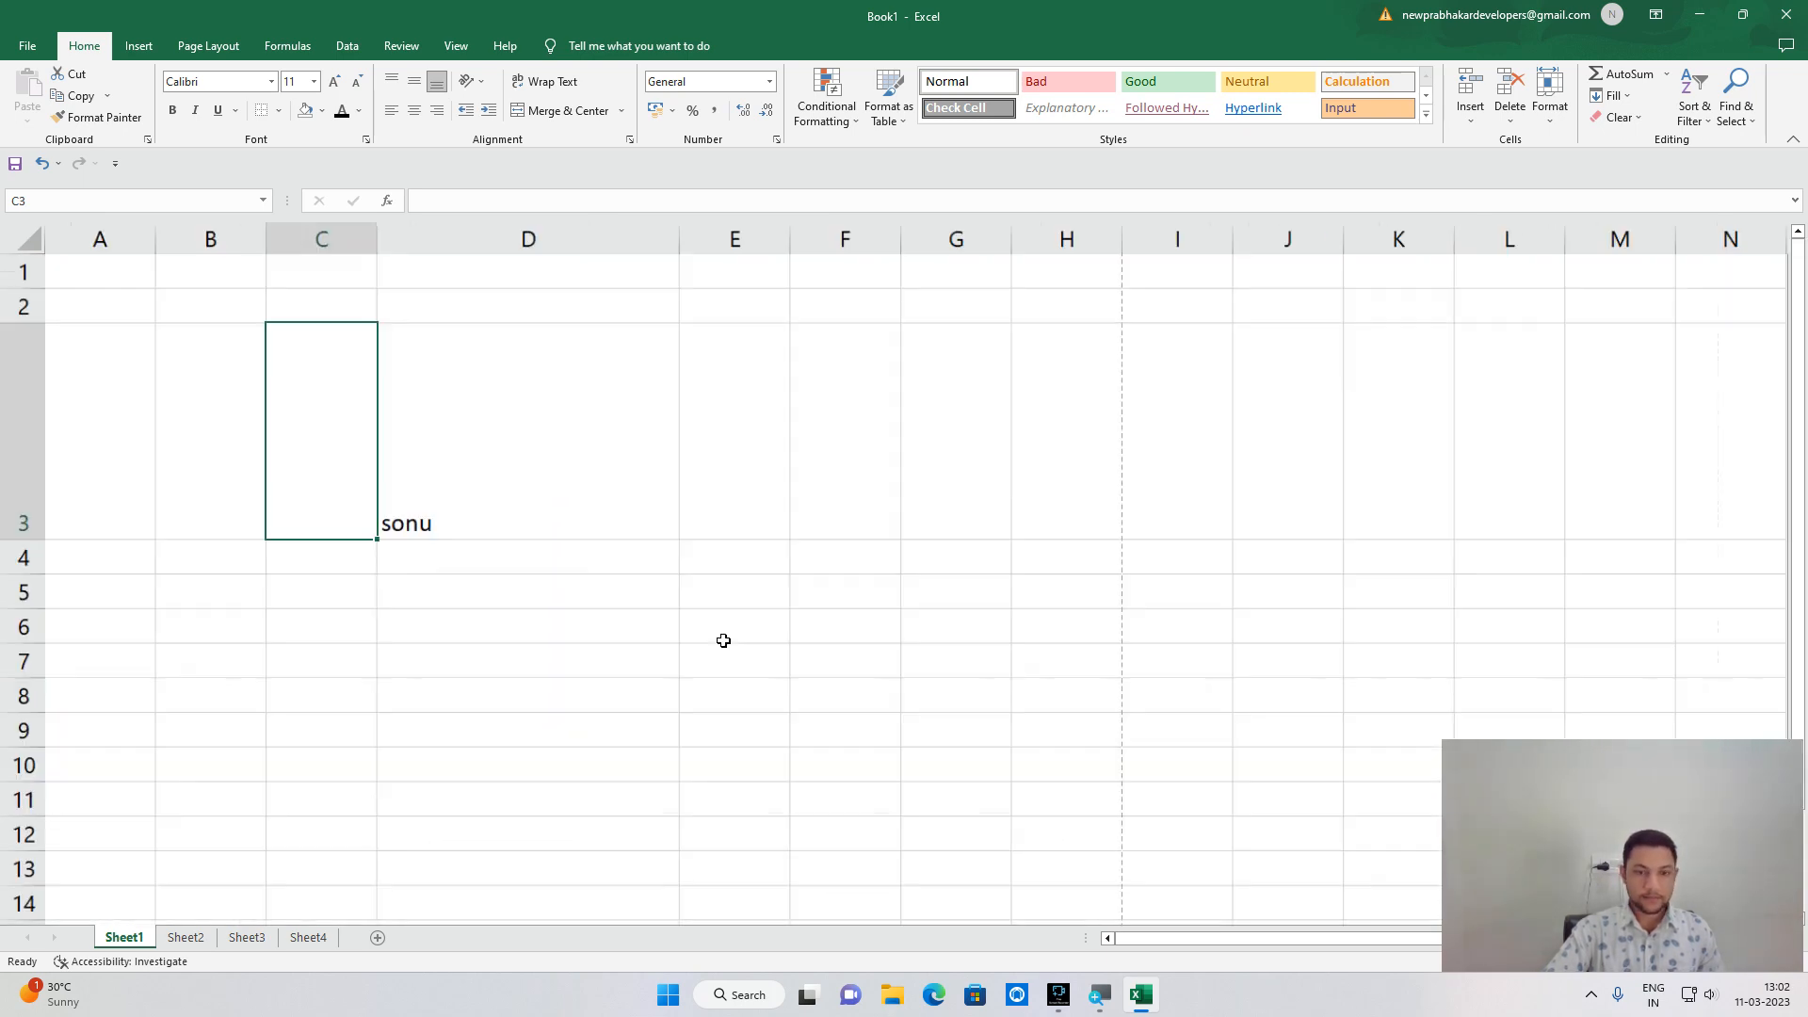
pyautogui.scroll(5, 367, 392)
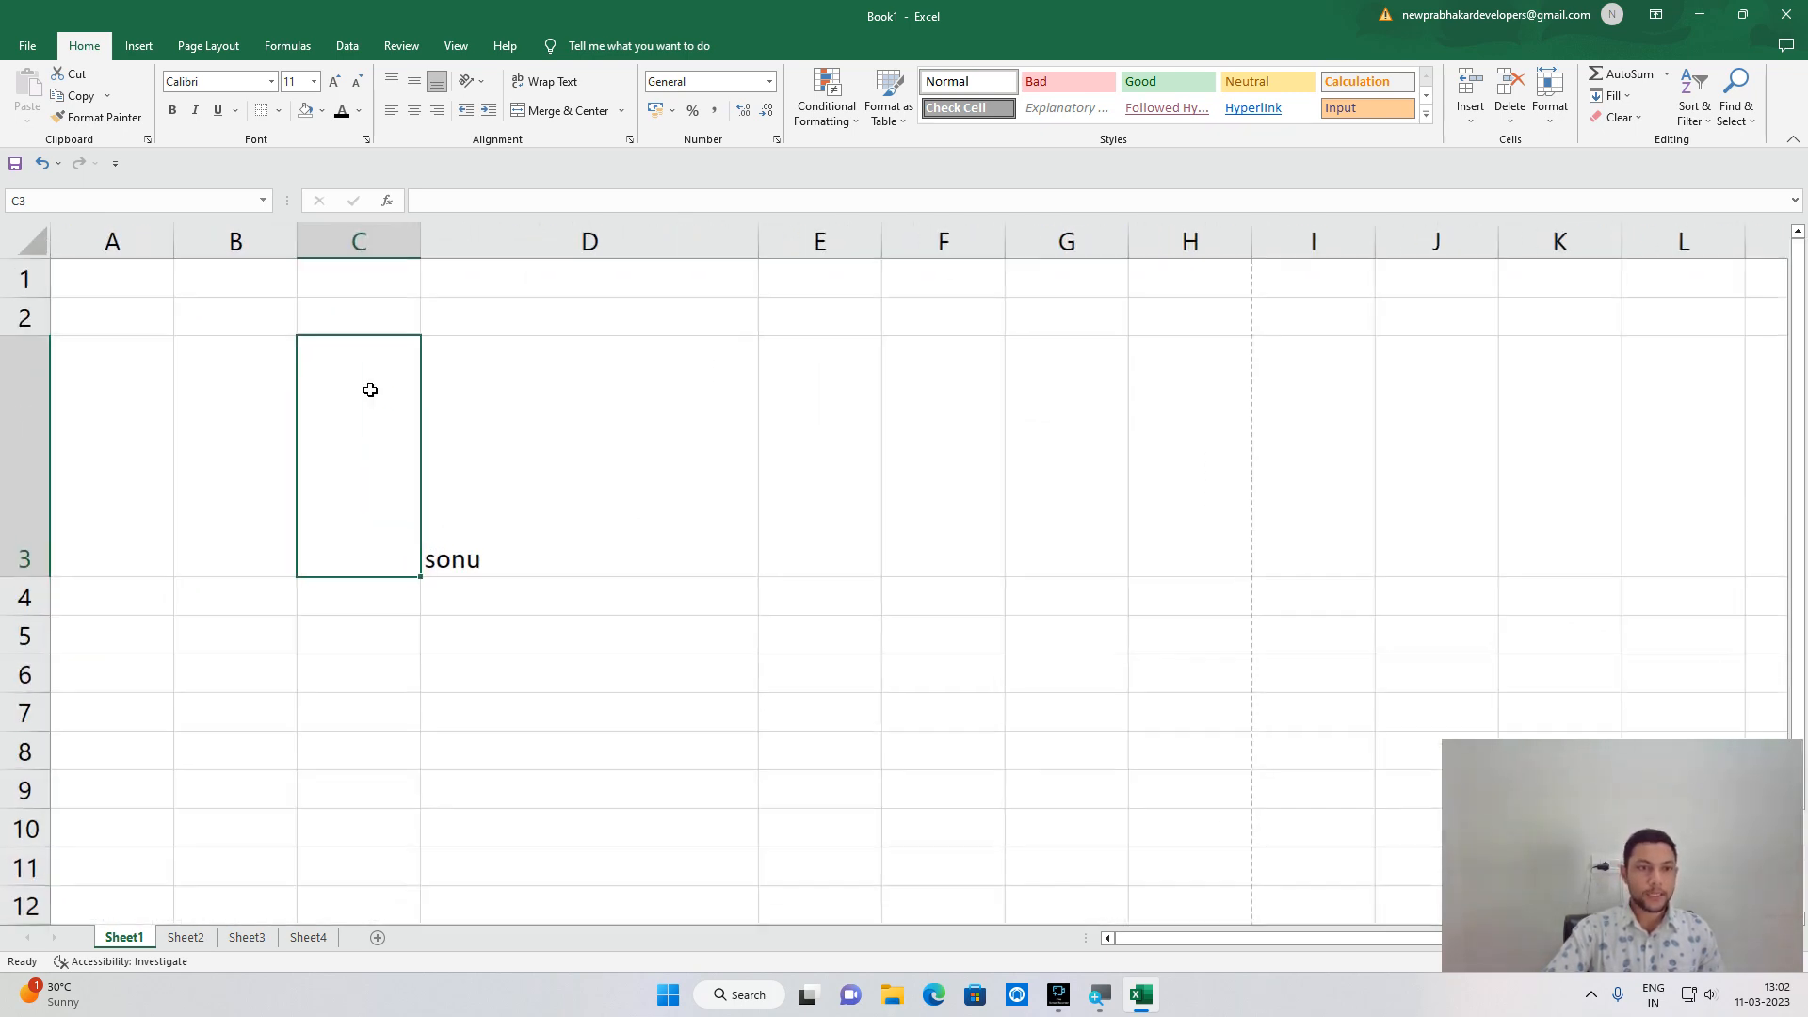
pyautogui.doubleClick(28, 576)
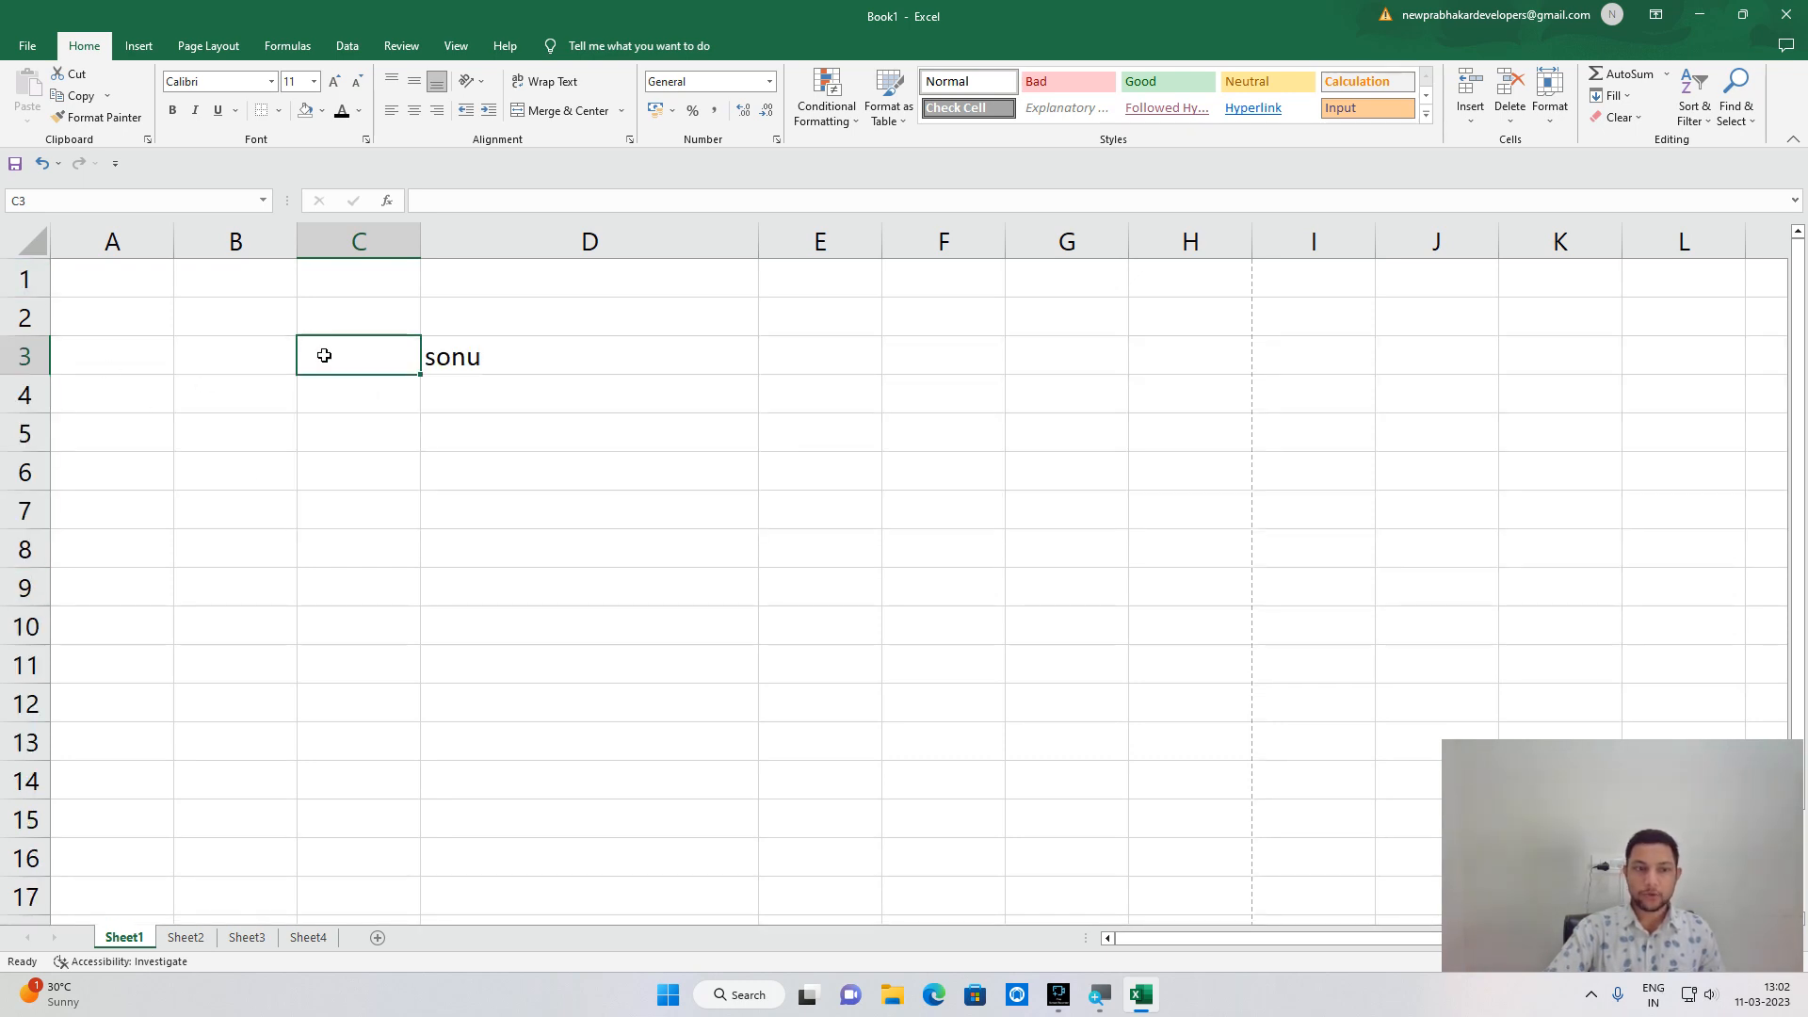
pyautogui.click(460, 362)
pyautogui.doubleClick(759, 236)
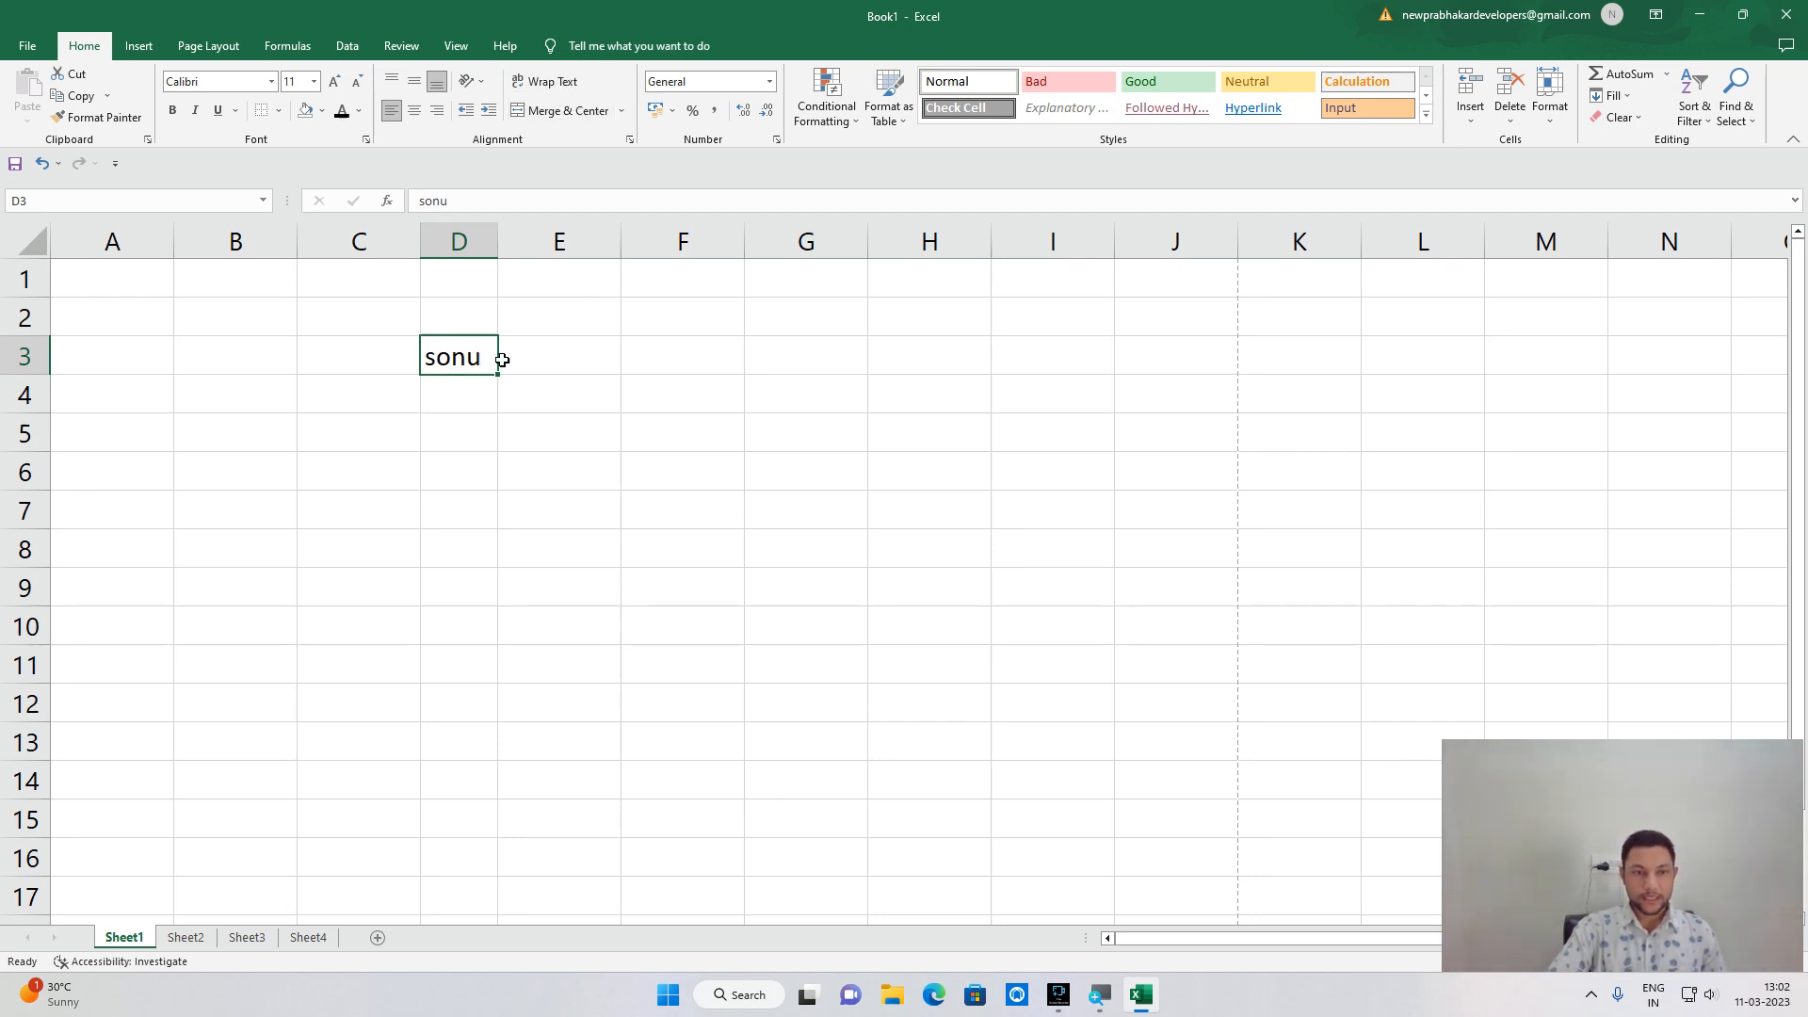
pyautogui.click(675, 320)
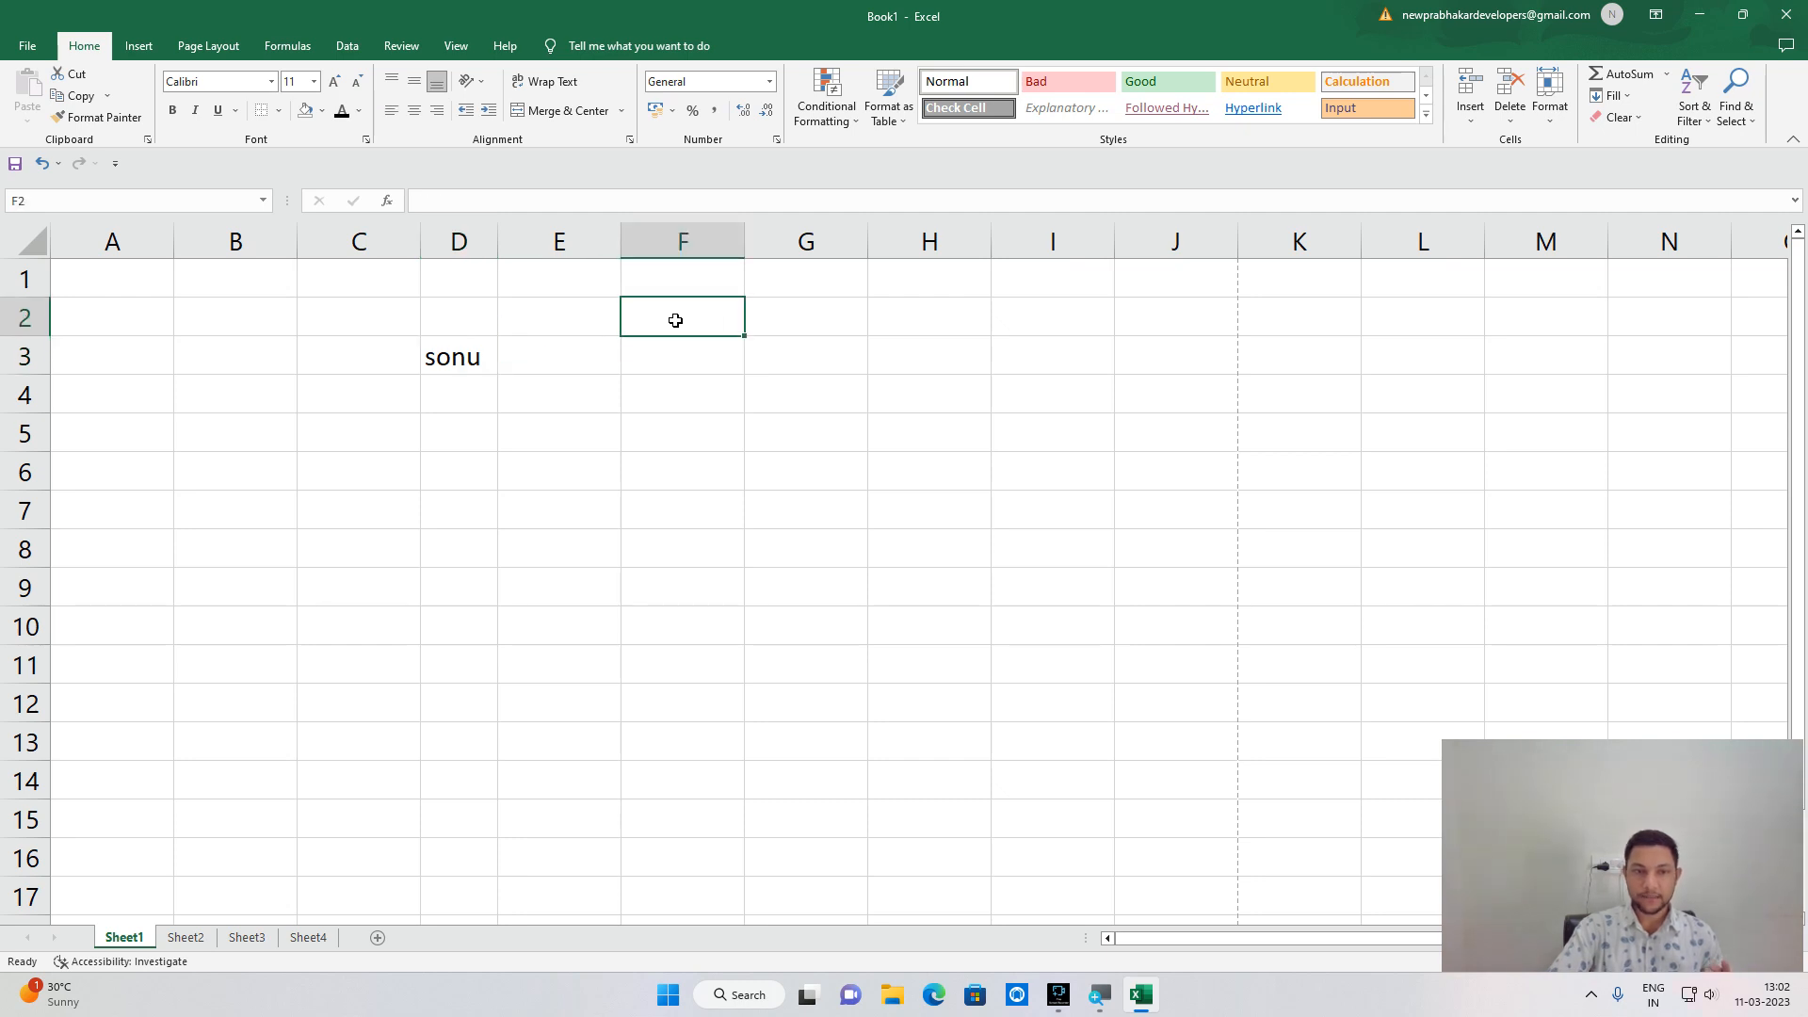
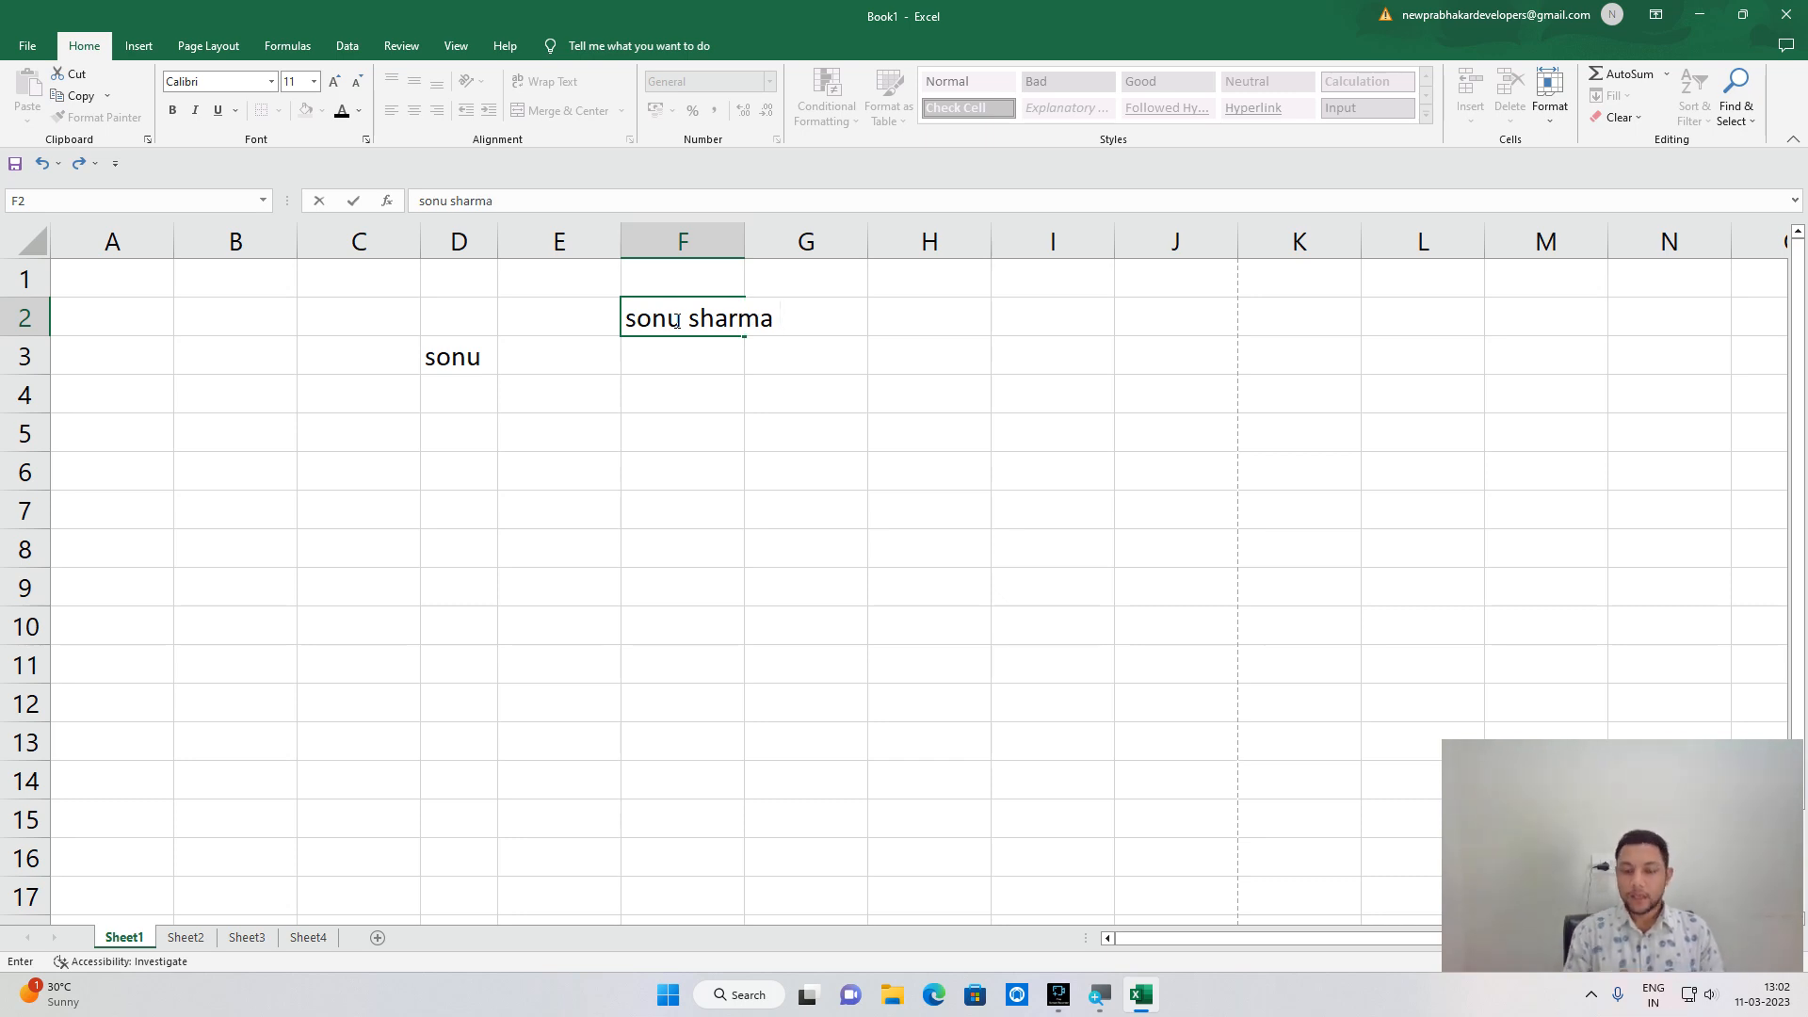
pyautogui.press('Return')
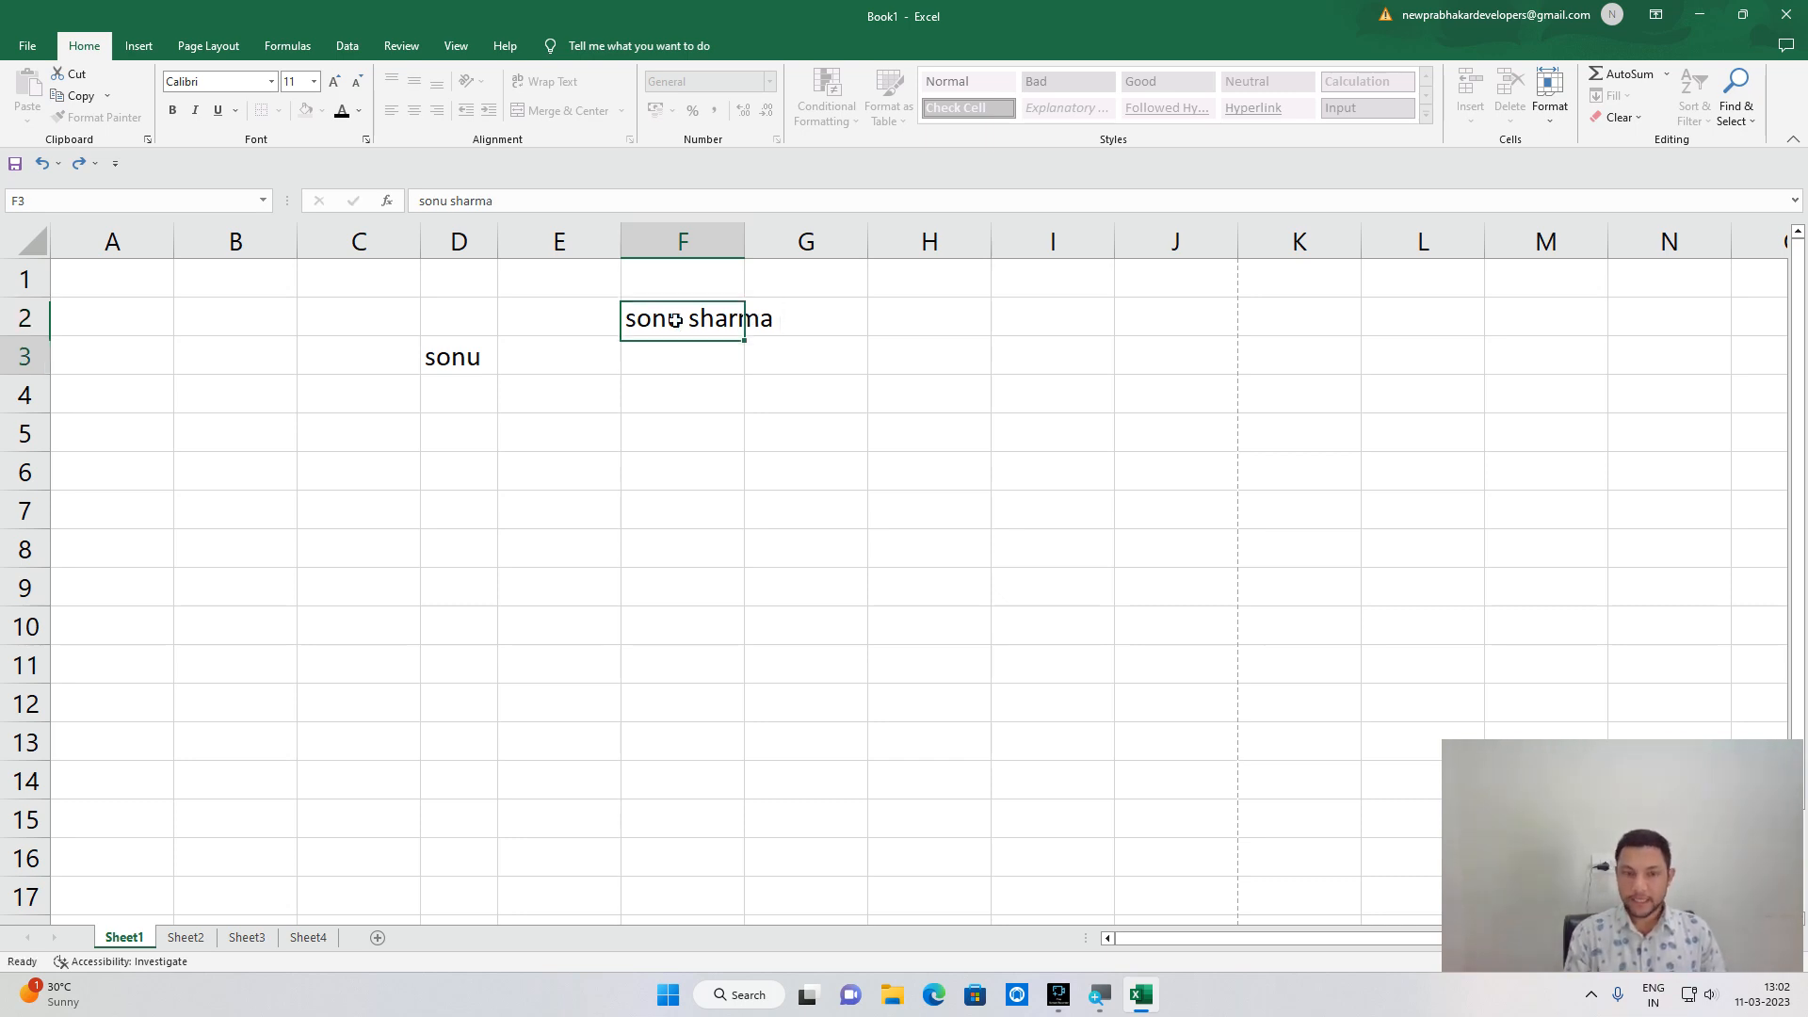
pyautogui.click(808, 324)
pyautogui.click(690, 301)
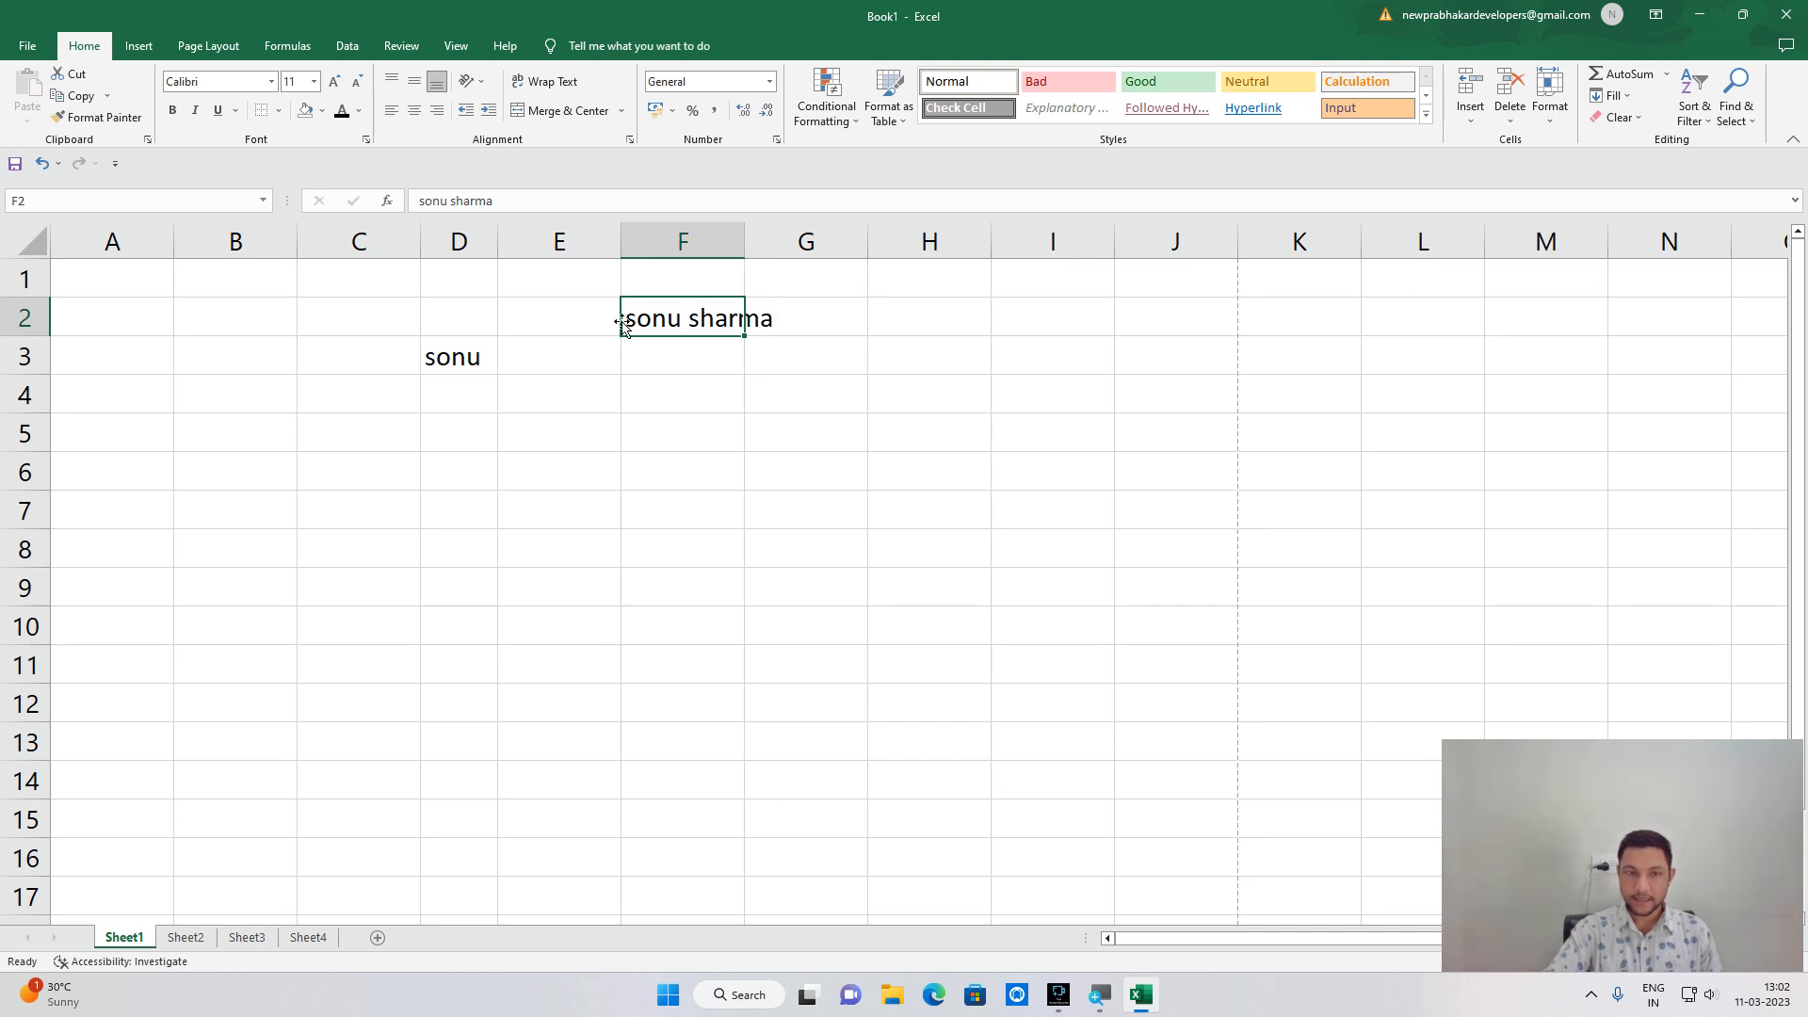
pyautogui.click(545, 81)
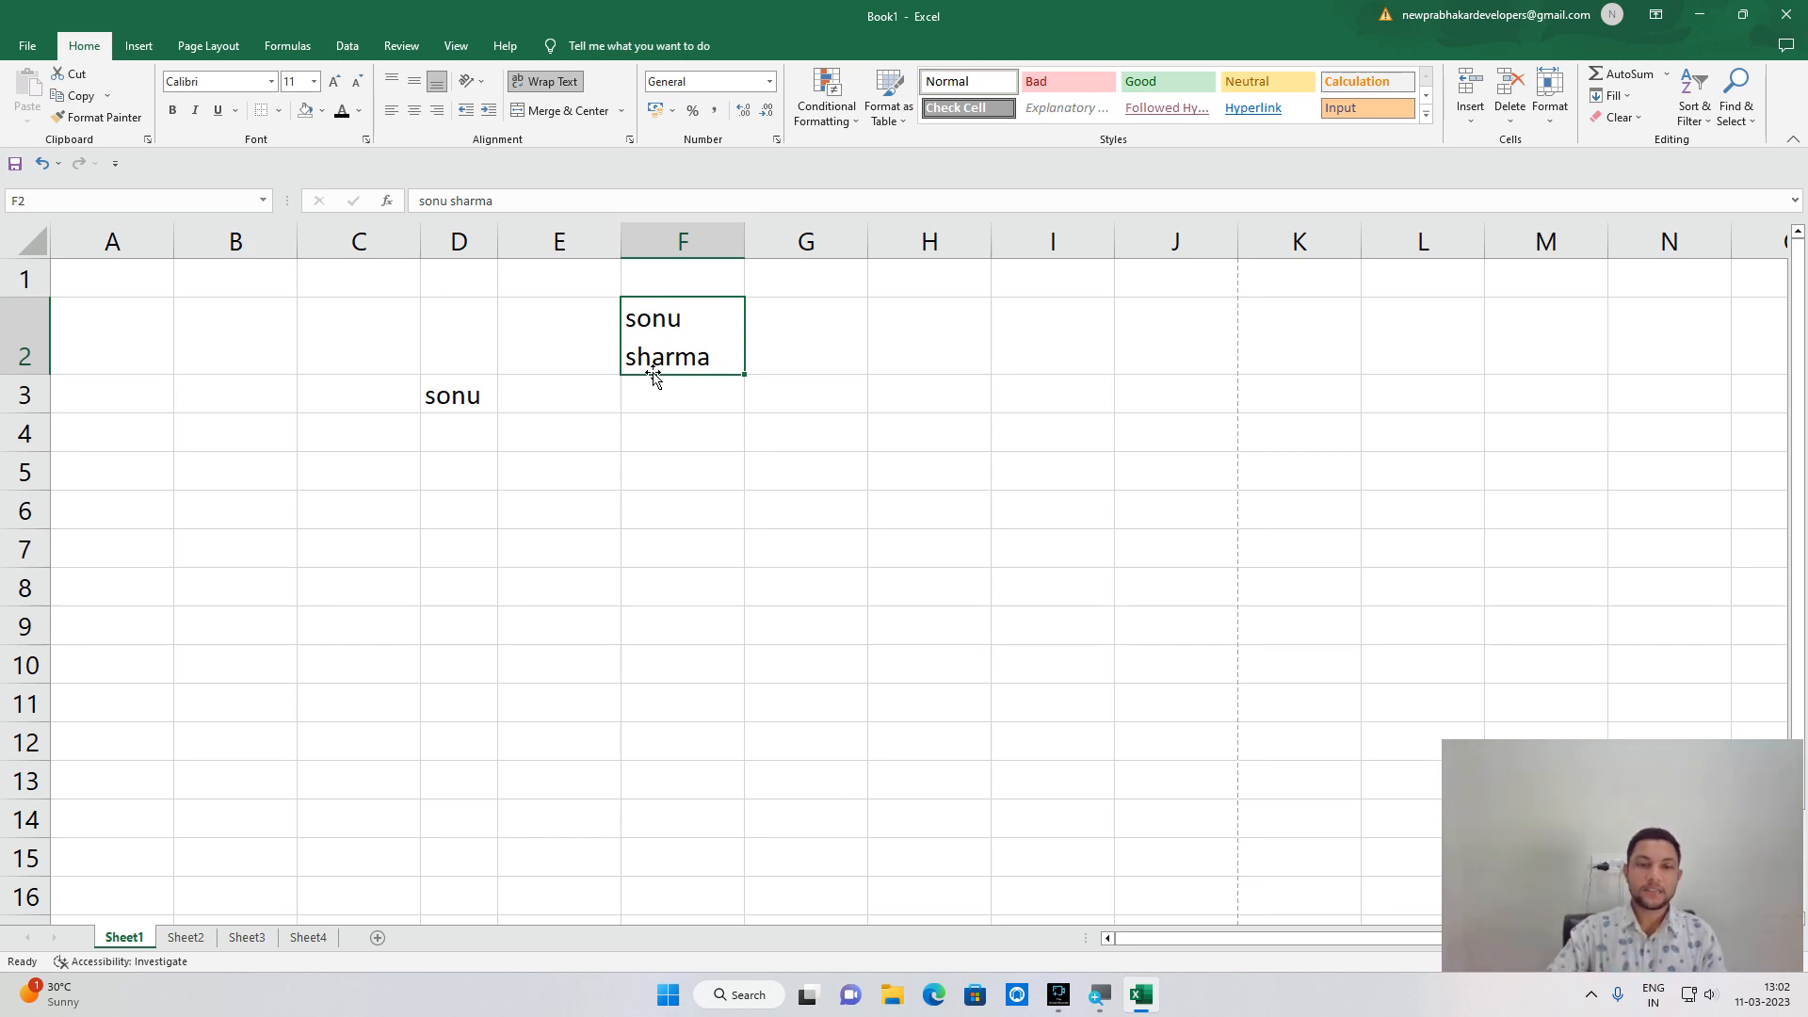
pyautogui.click(530, 438)
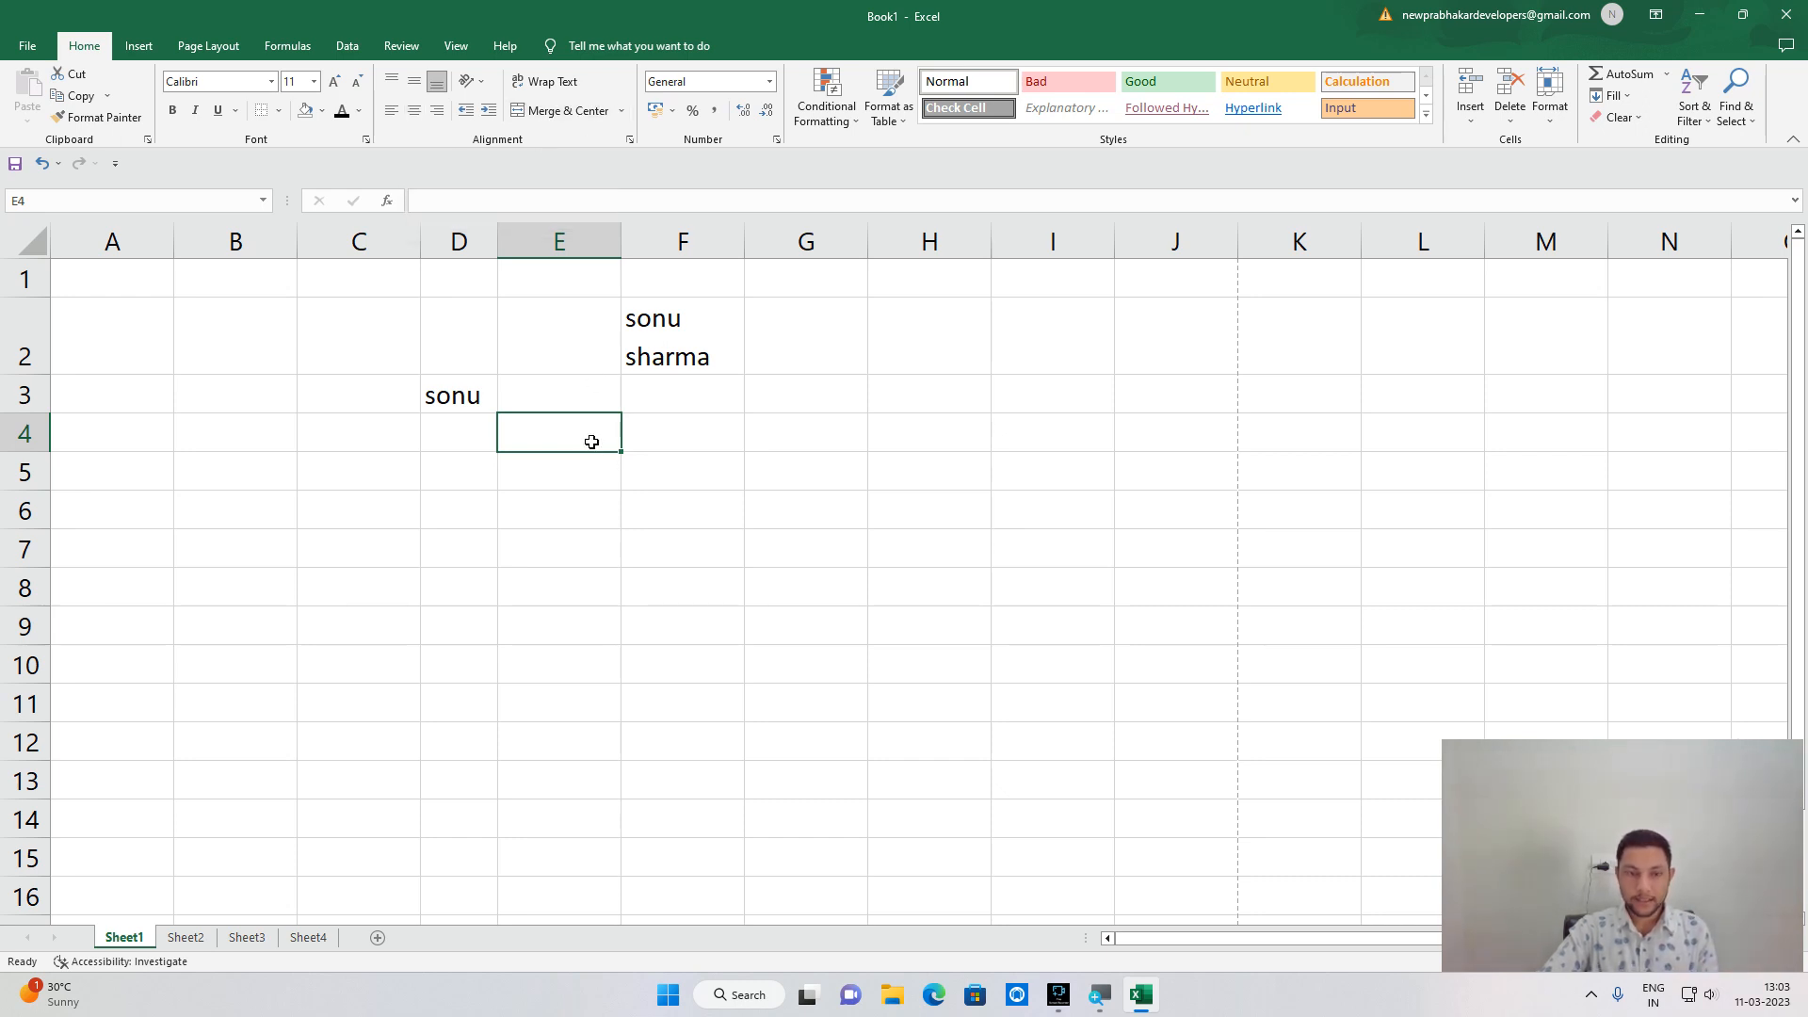
# Merge and center E4:G5, type sadjfgasdhjf into it, and left-align it.
pyautogui.hotkey('shift', 'Right')
pyautogui.hotkey('shift', 'Right')
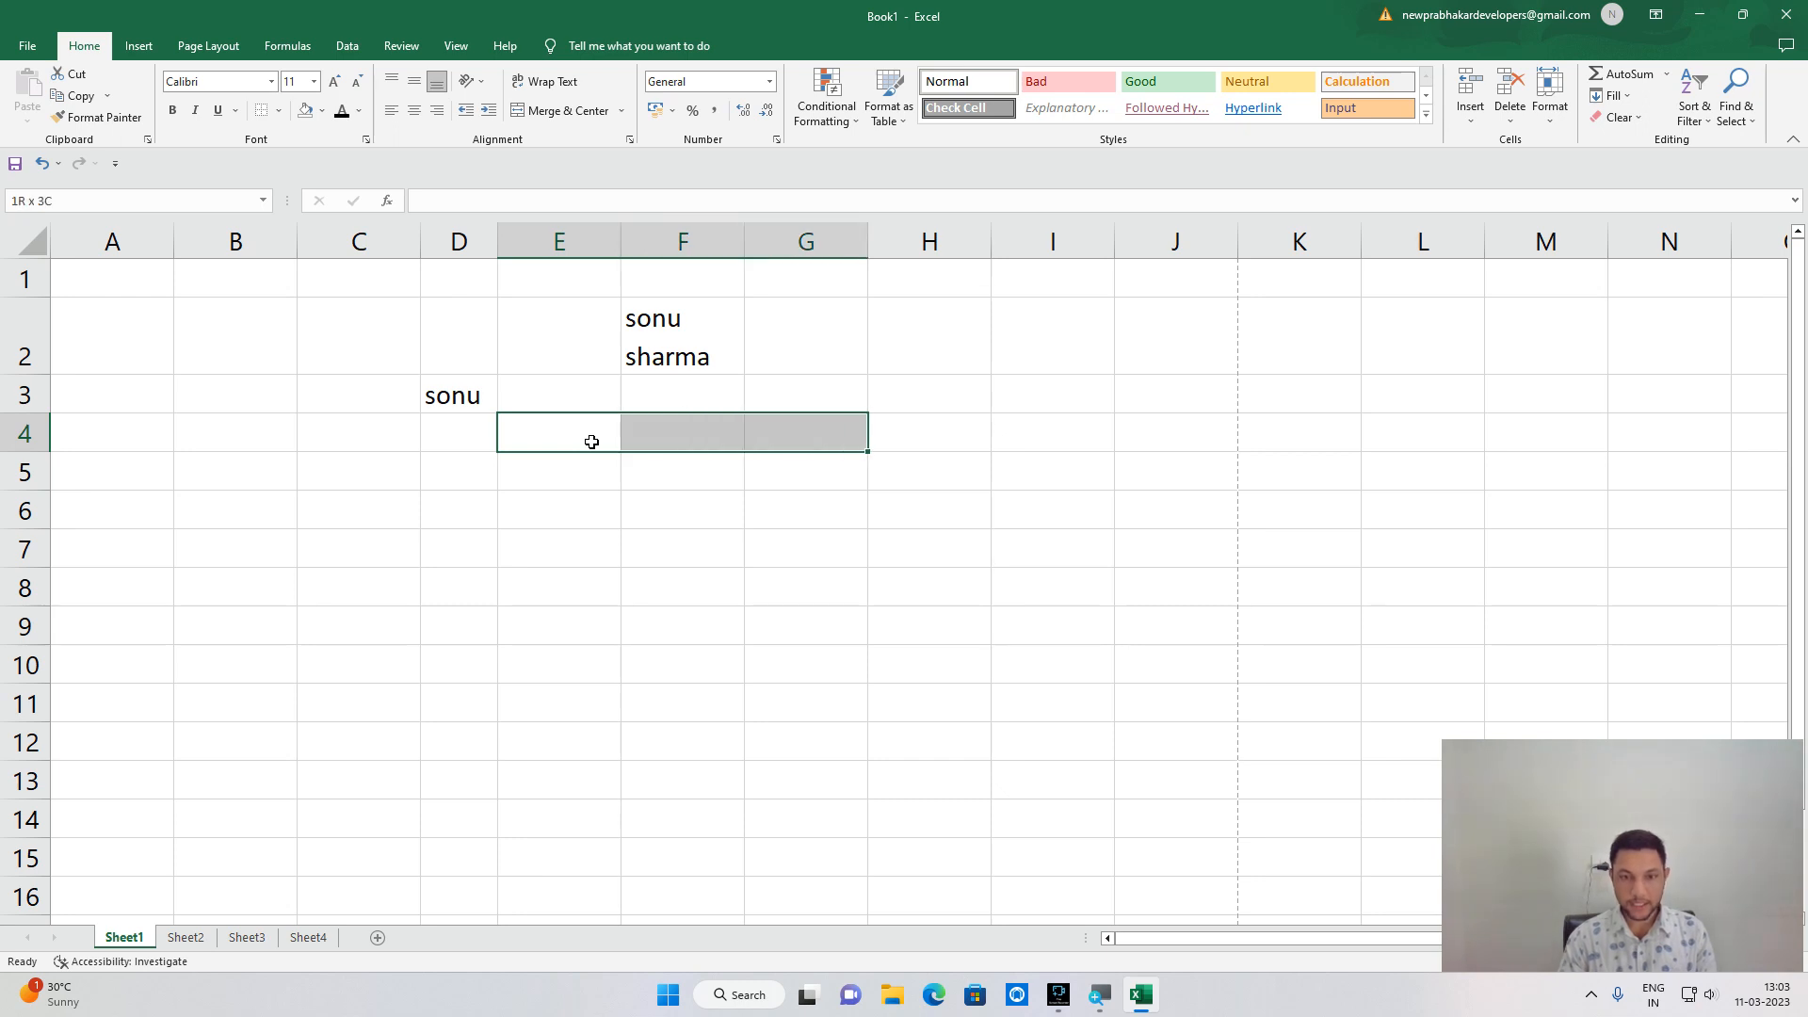
pyautogui.hotkey('shift', 'Down')
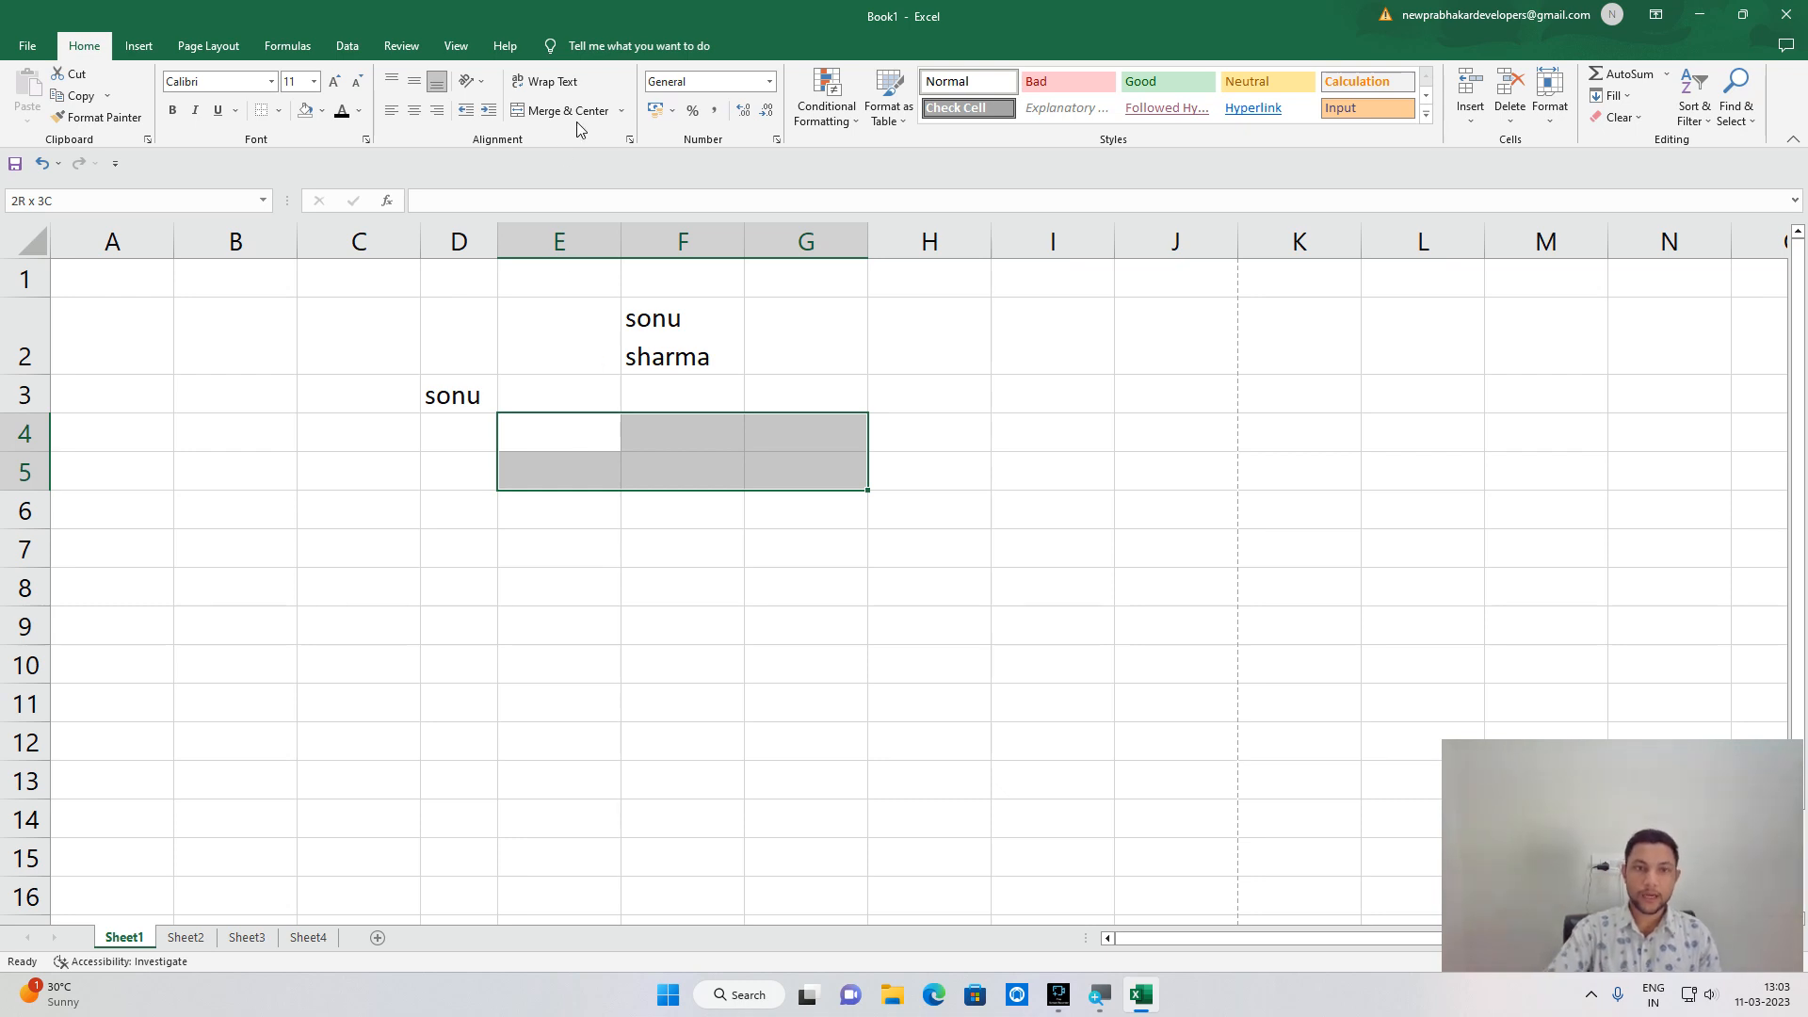
pyautogui.click(516, 110)
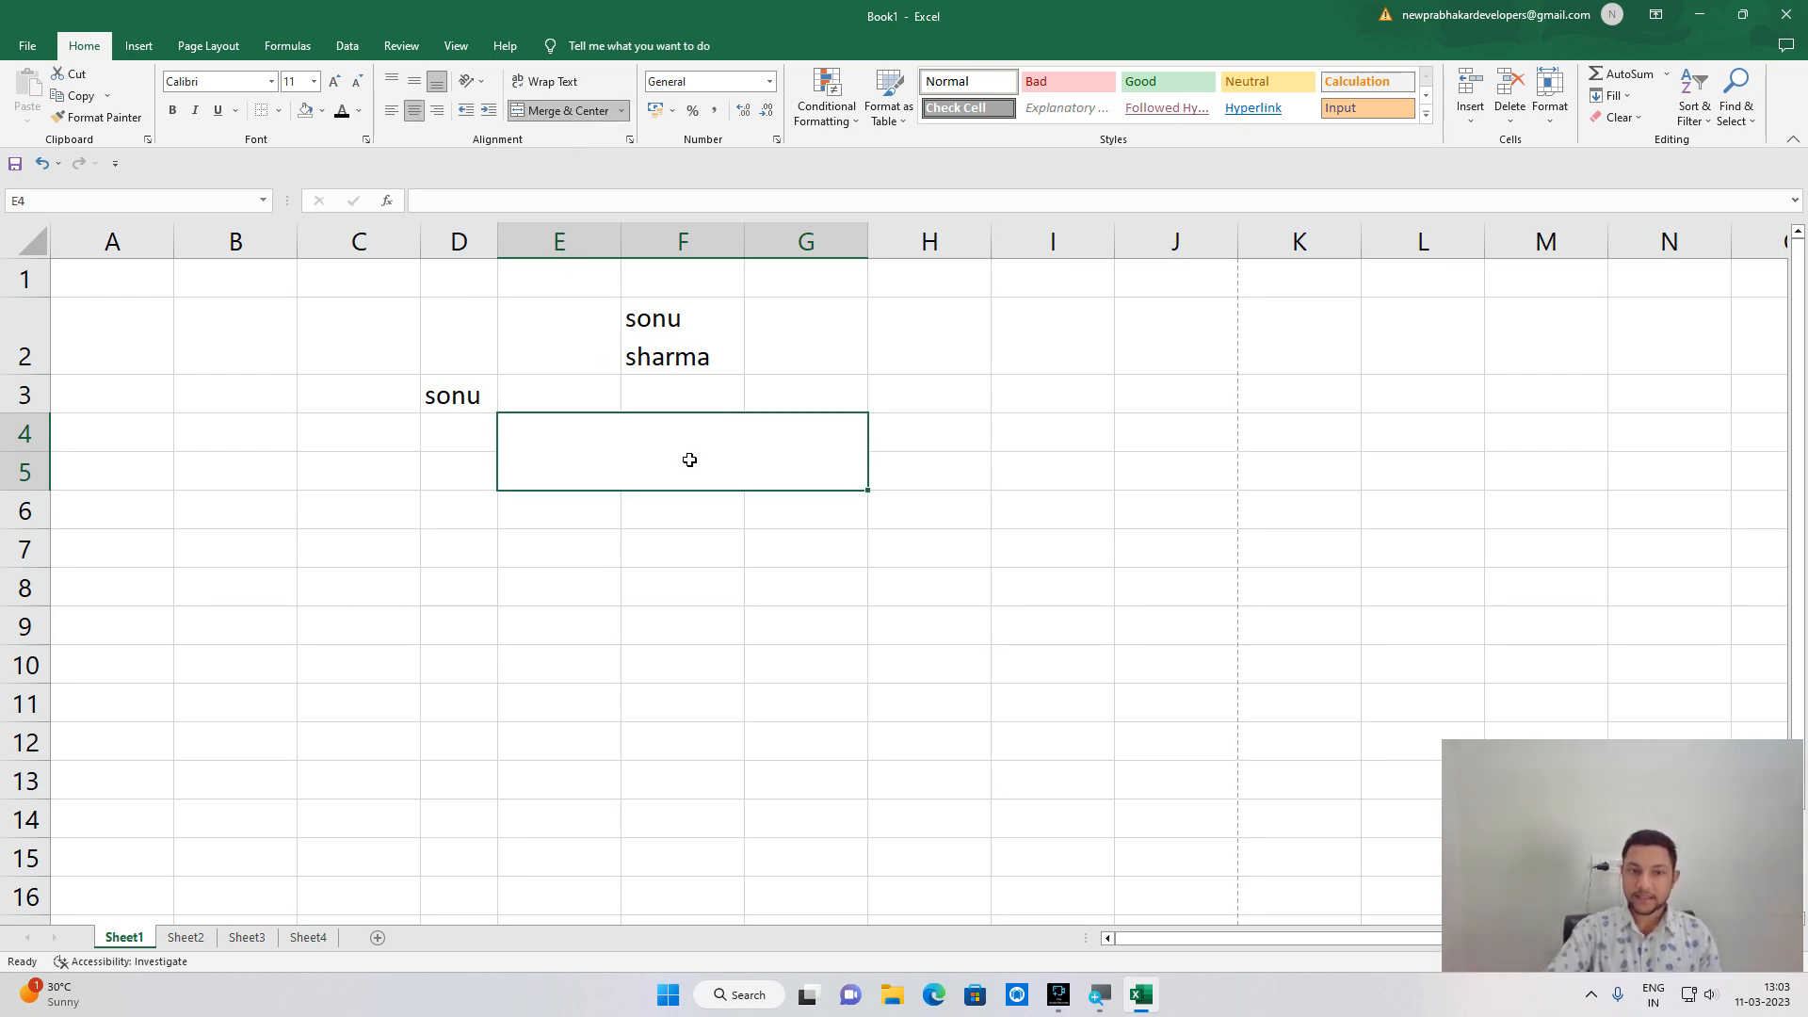
pyautogui.write('sadjfgasdhjf')
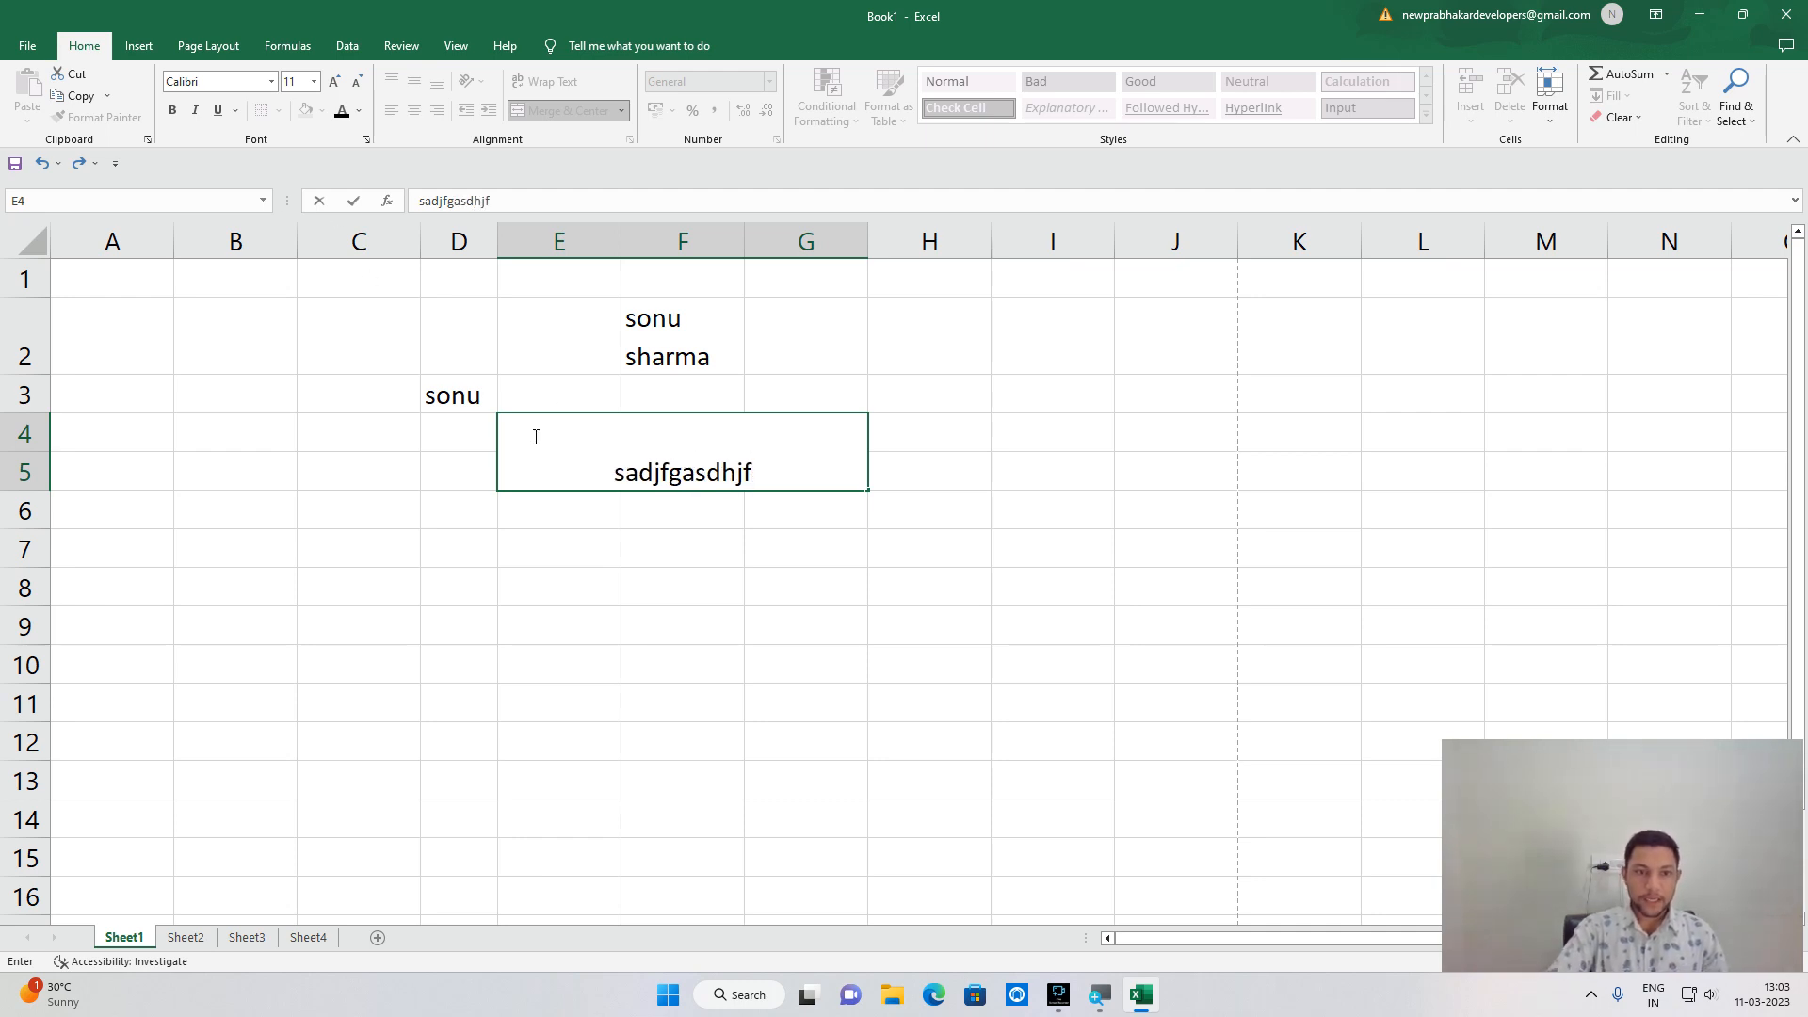
pyautogui.click(440, 497)
pyautogui.click(517, 465)
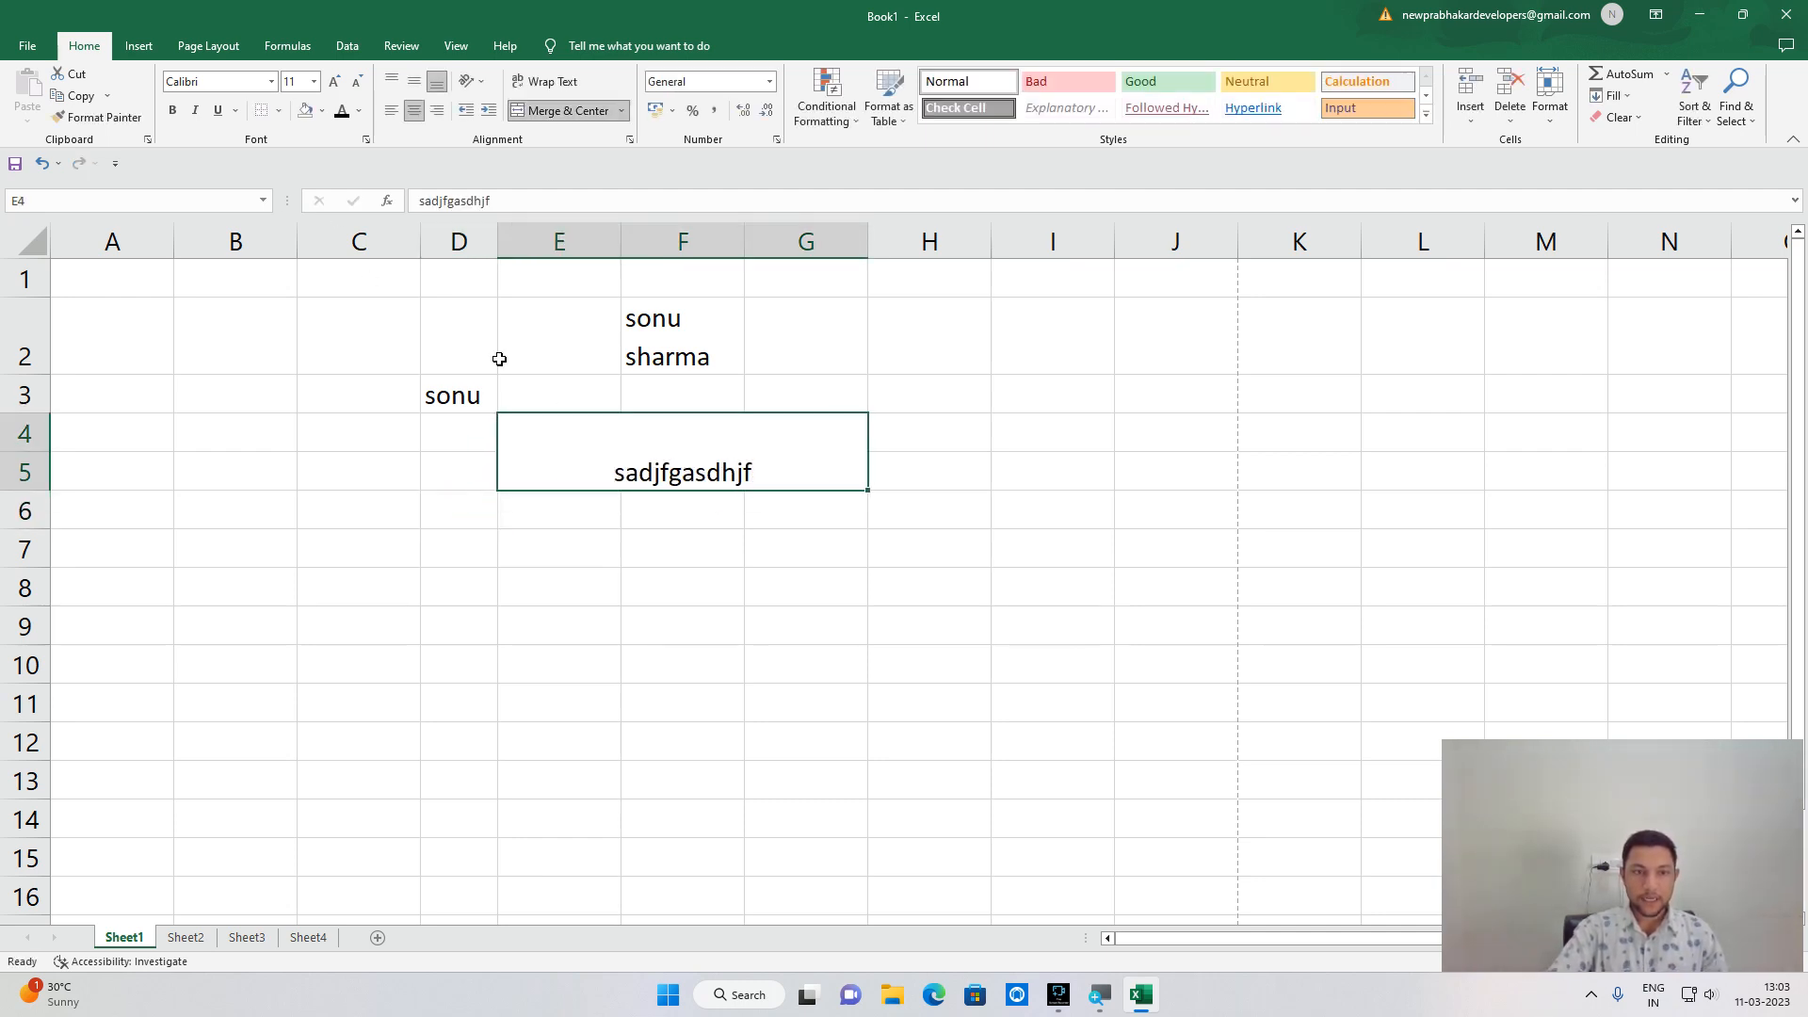
pyautogui.click(392, 111)
# Enter sadfhasghfhasgfj, right-align it, and unmerge the E4:G5 block.
pyautogui.write('sadfhasghfhasgfj')
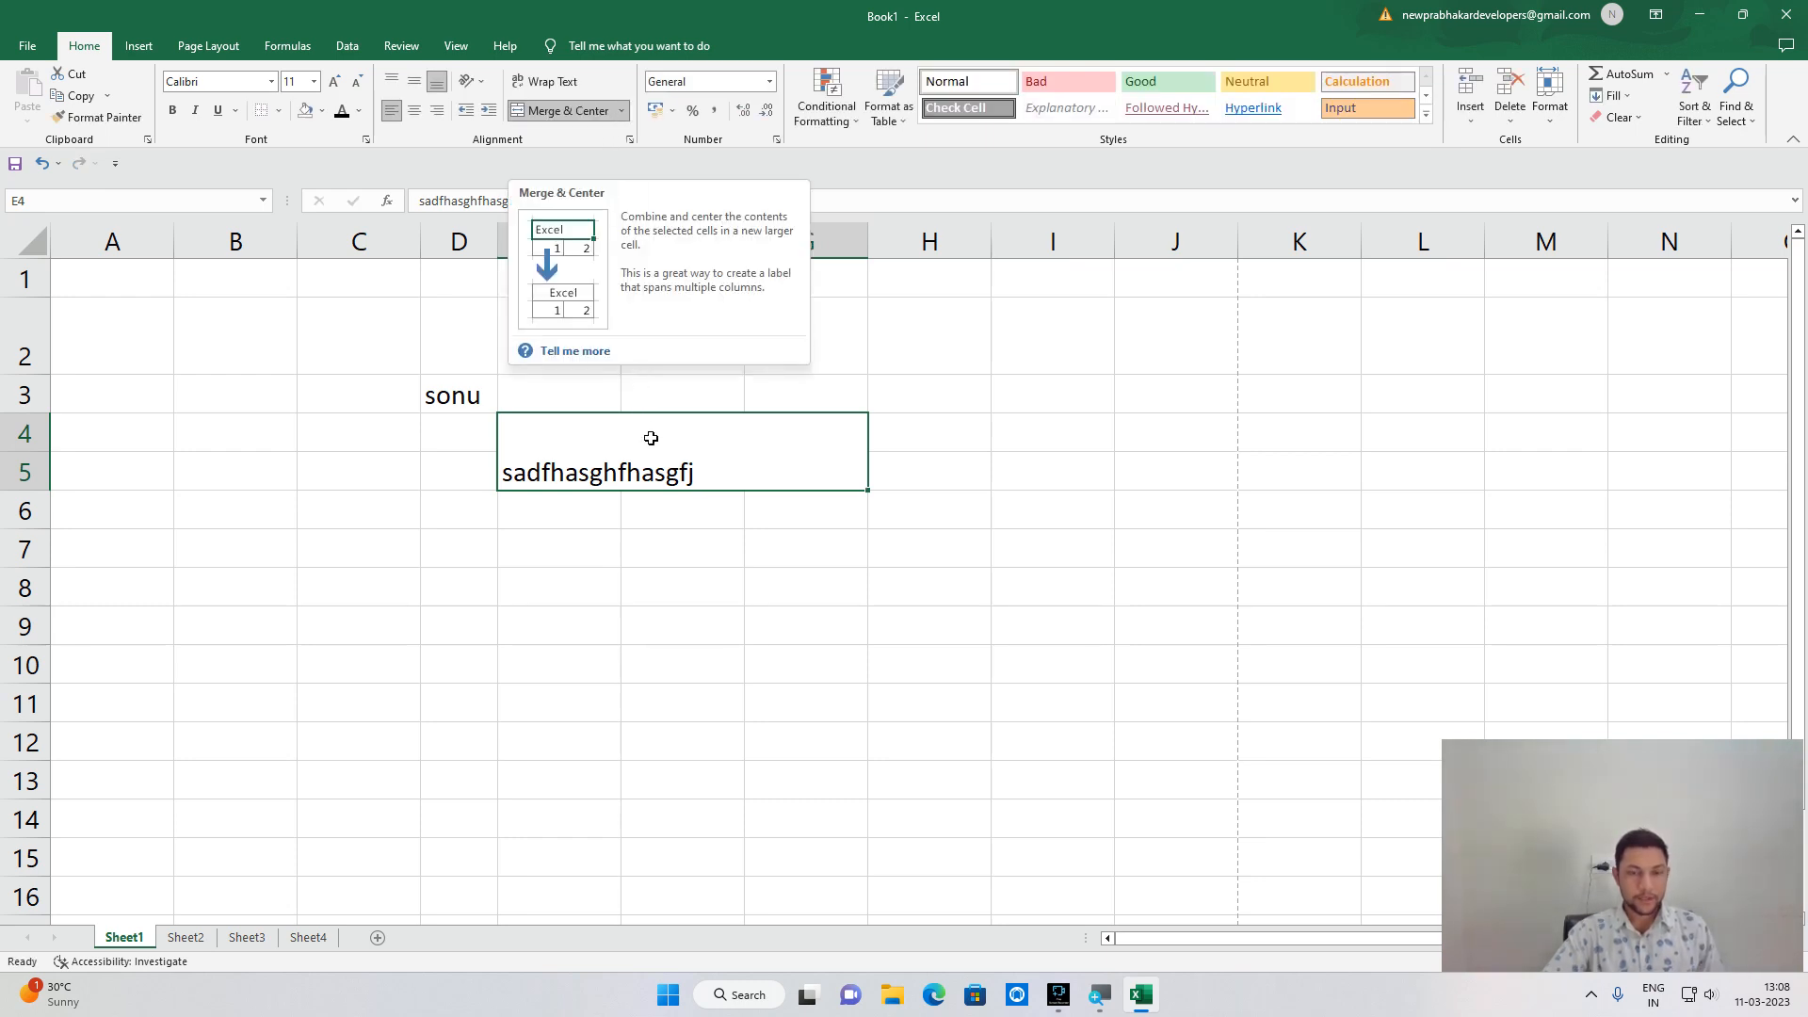
pyautogui.click(435, 112)
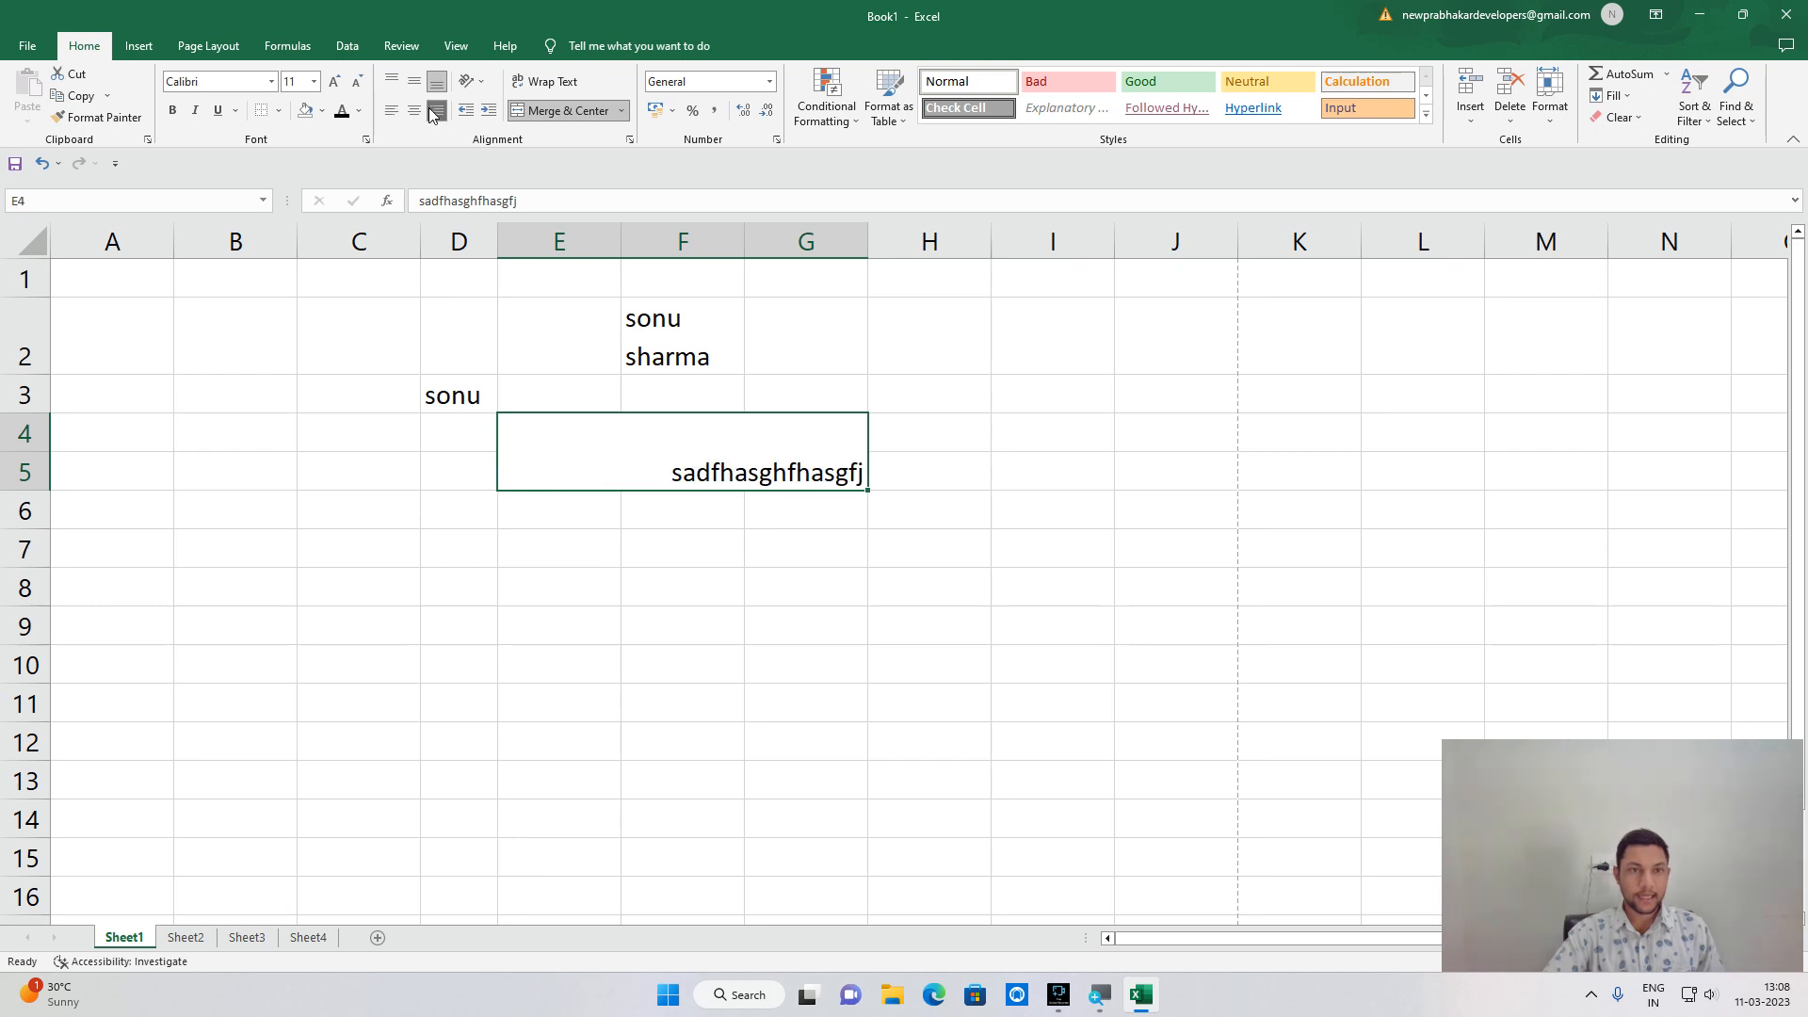
pyautogui.click(621, 111)
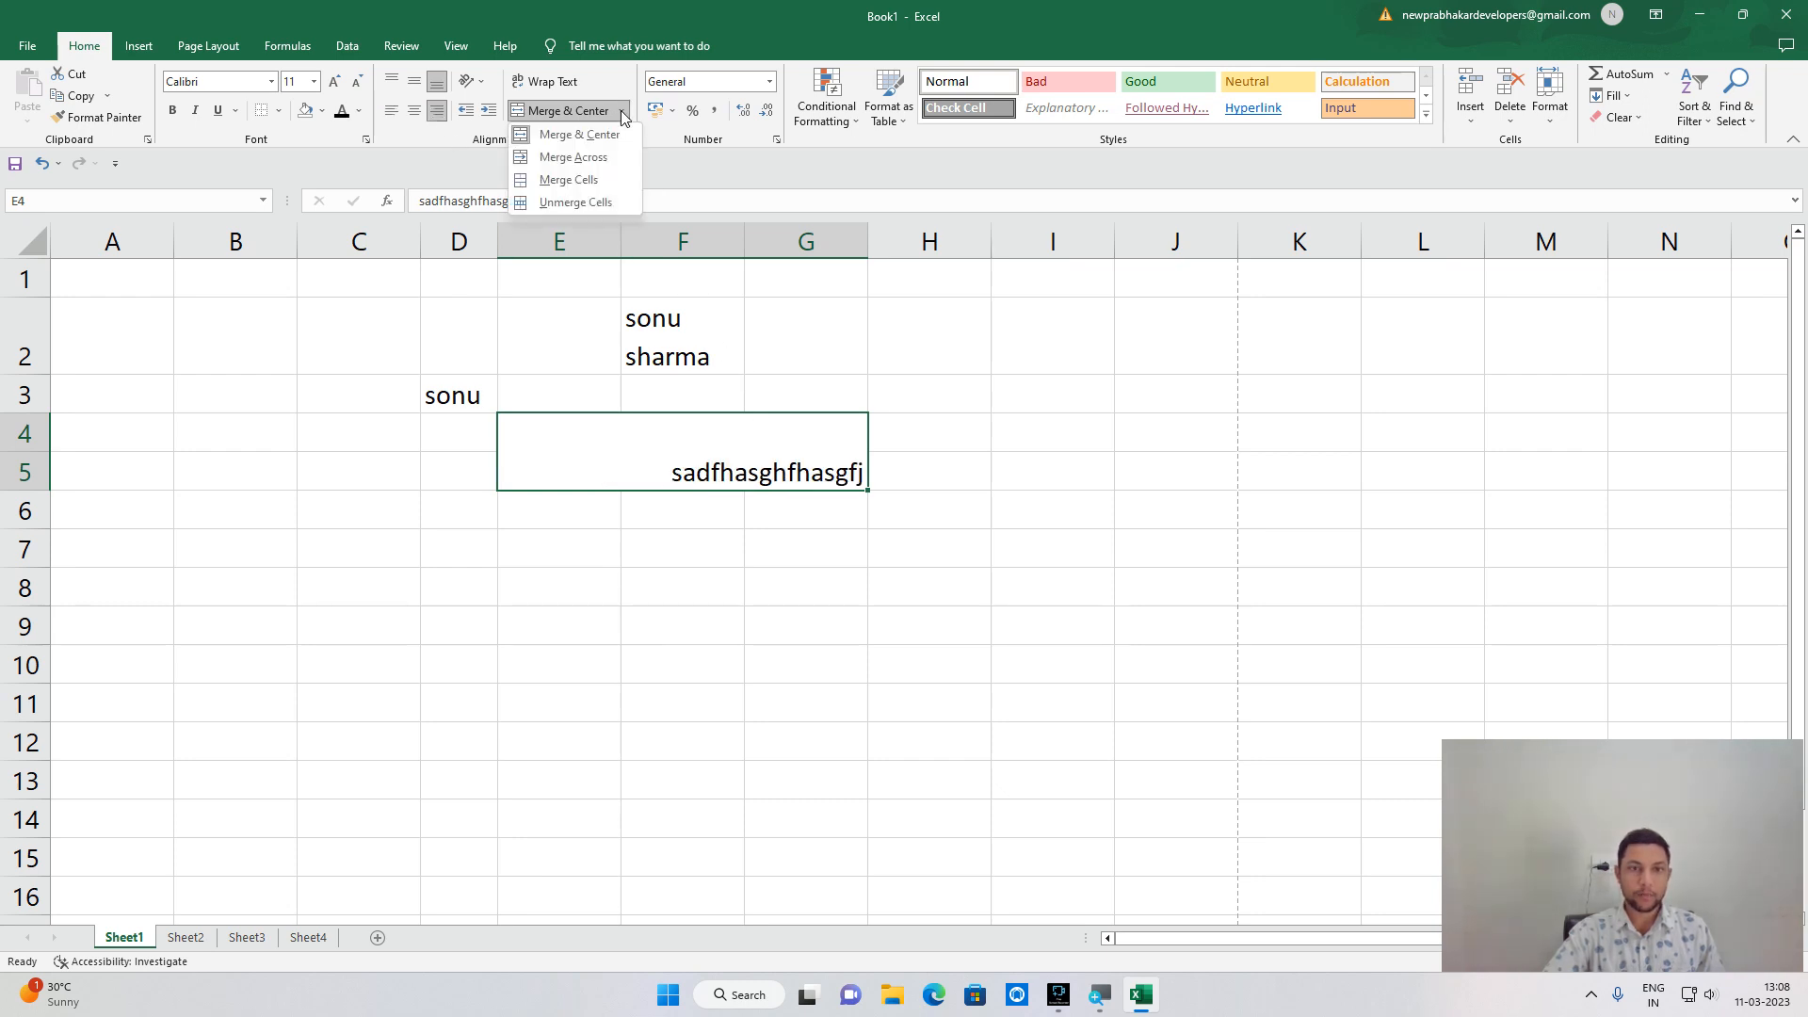
pyautogui.click(599, 202)
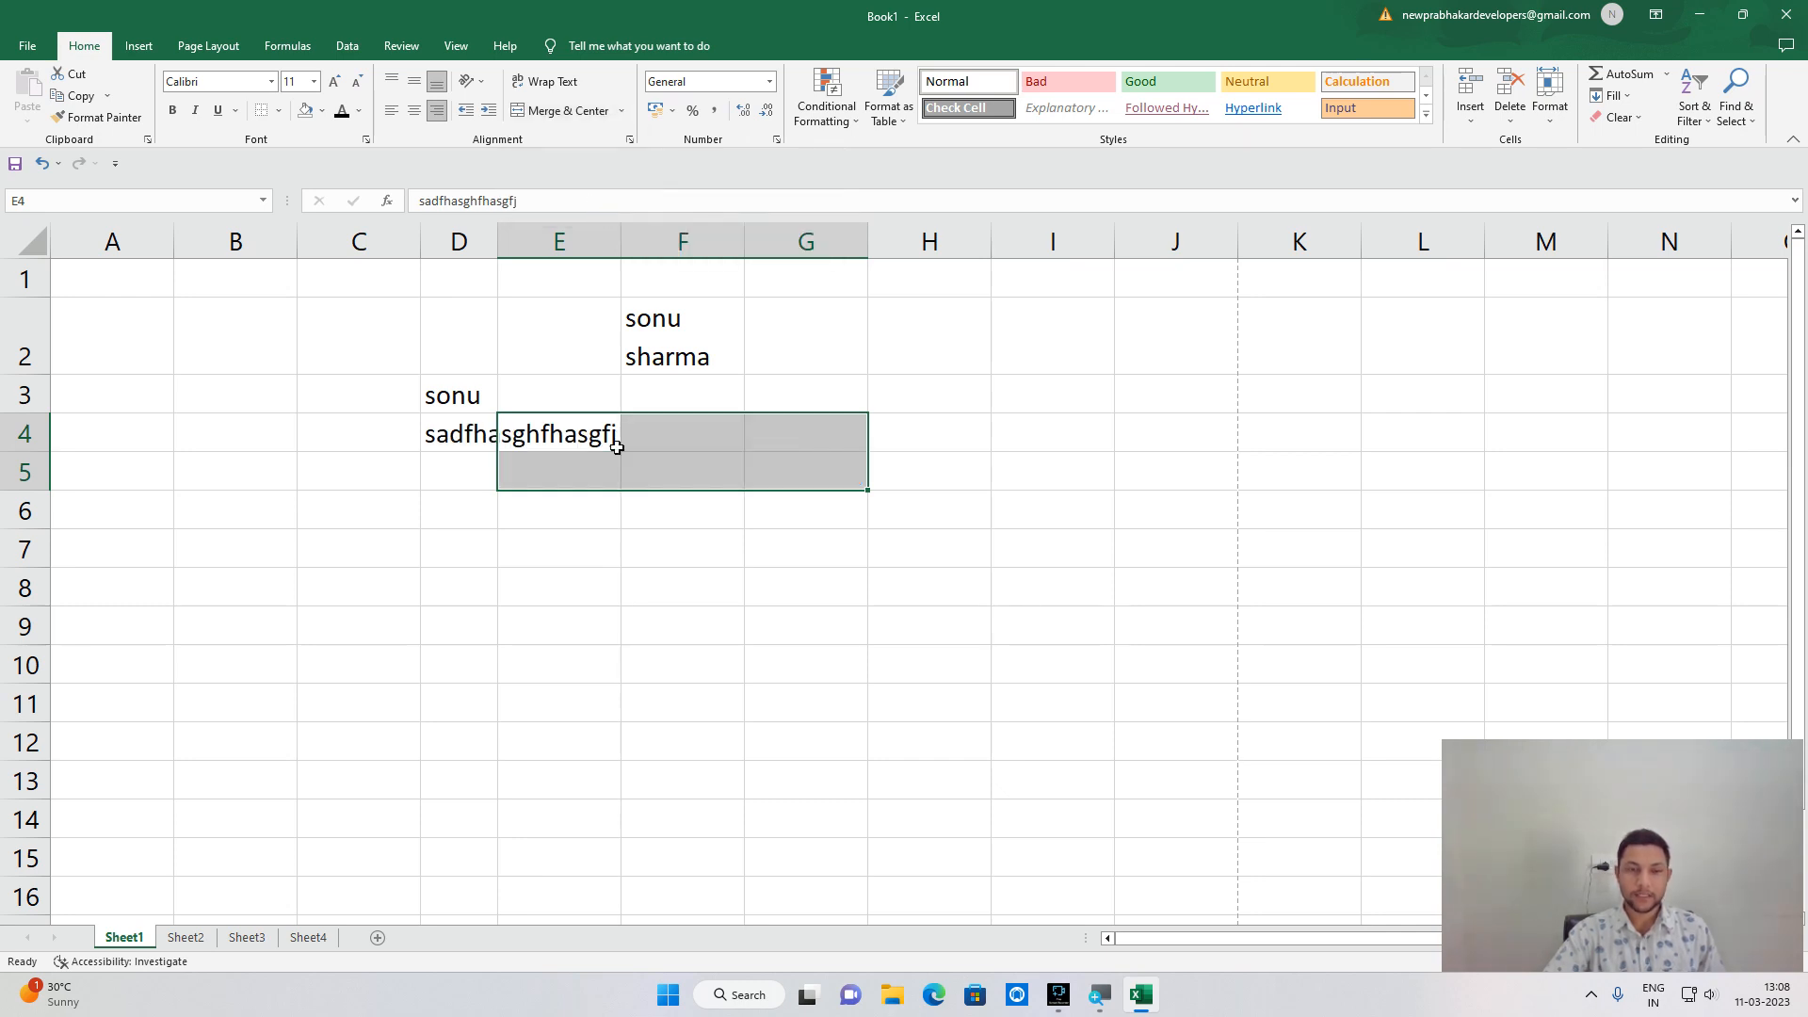
pyautogui.click(638, 512)
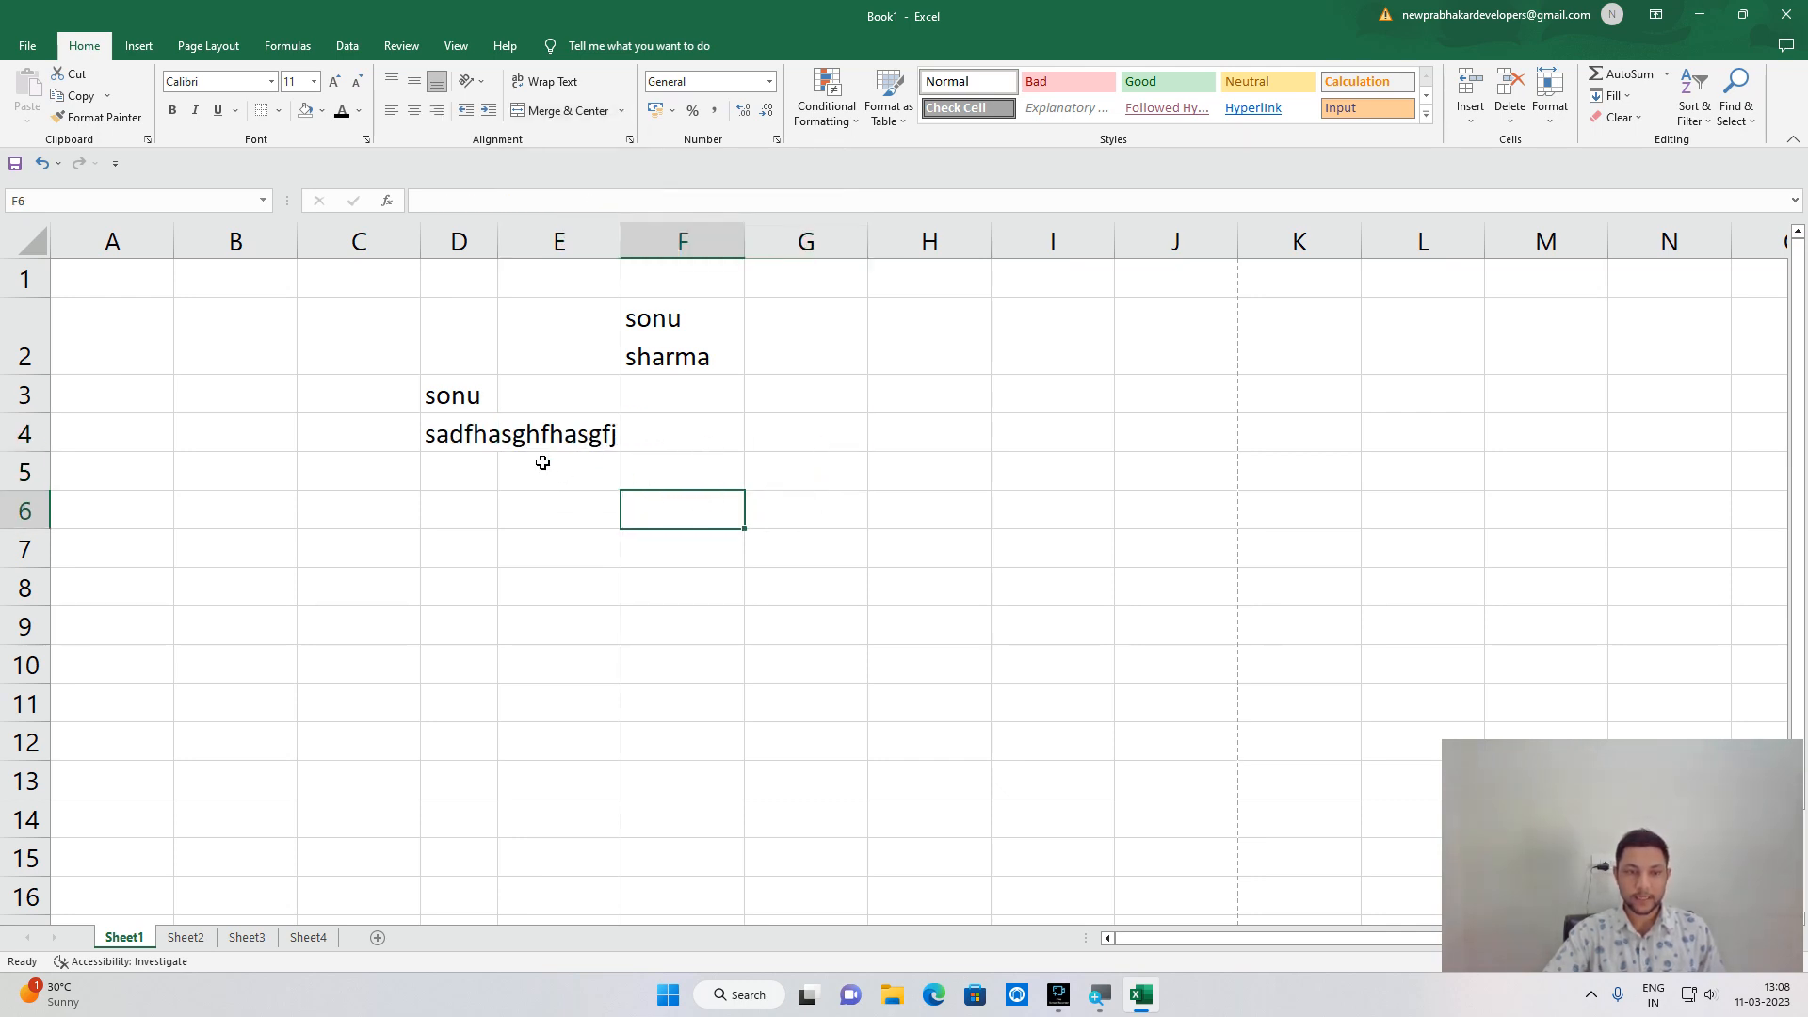
# Center the long text 'sadfhasghfhasgfj' within cell E4.
pyautogui.click(478, 433)
pyautogui.click(525, 433)
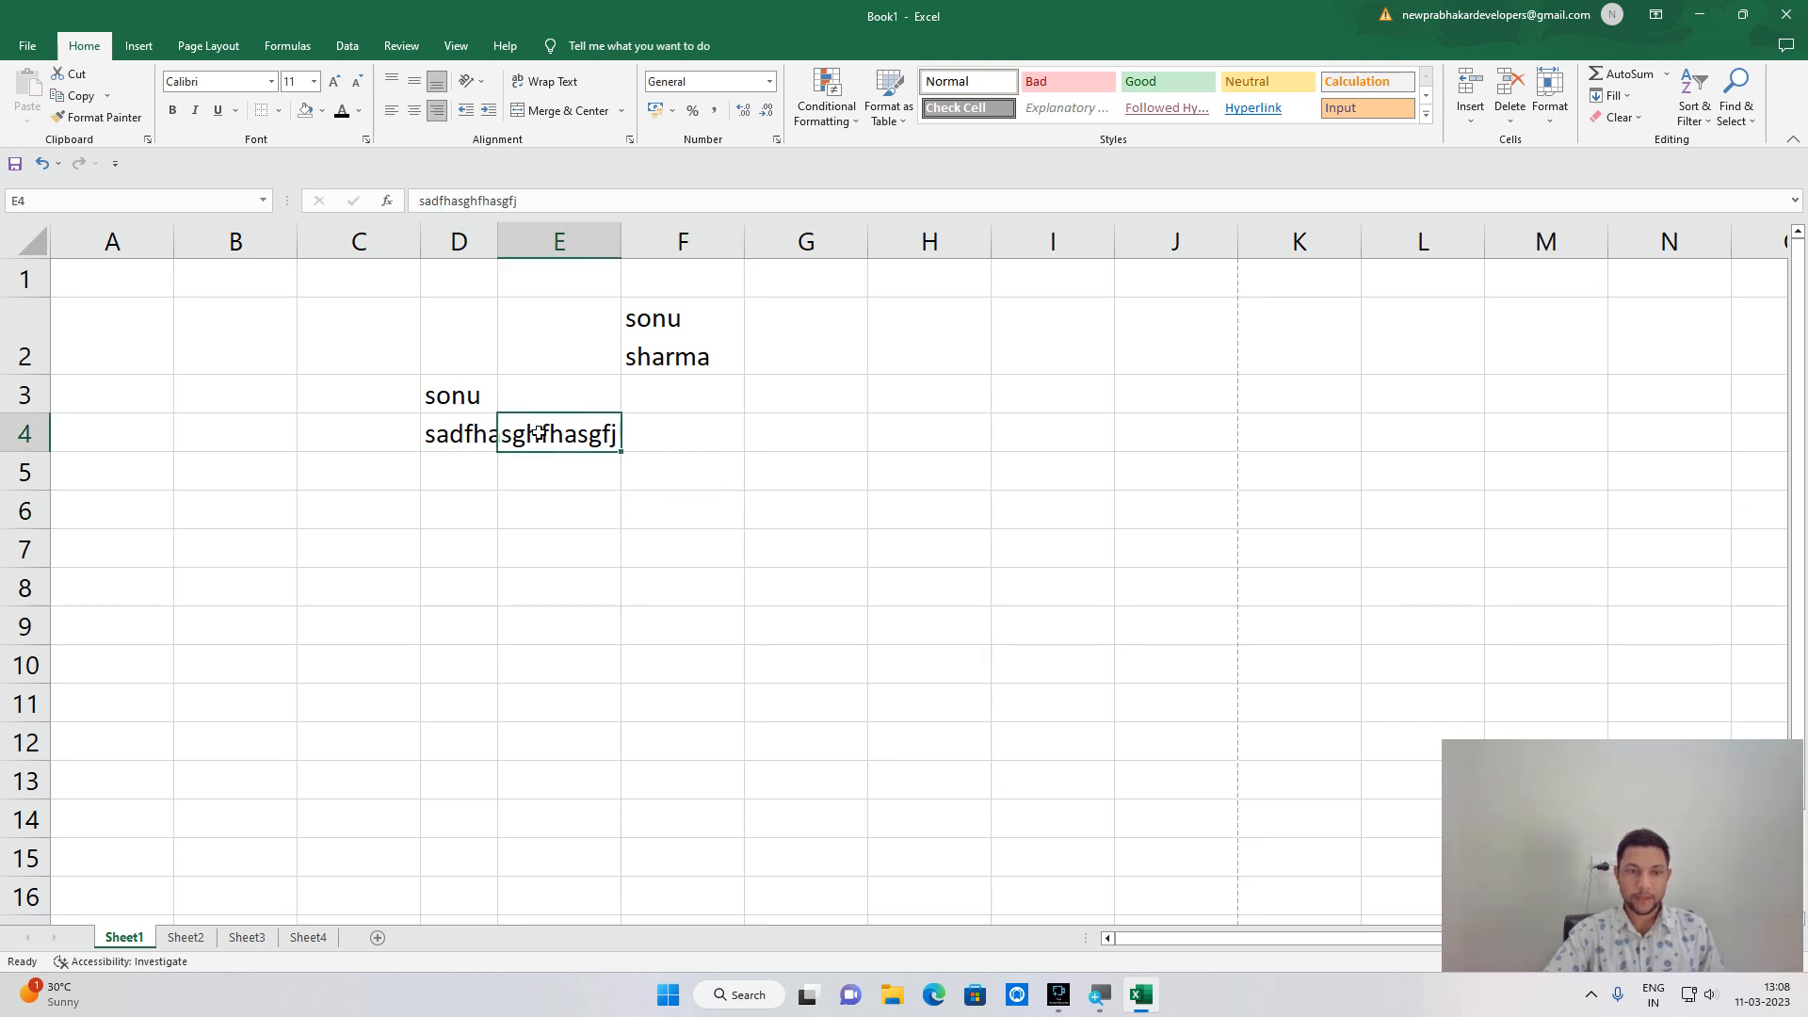
pyautogui.click(610, 112)
pyautogui.click(620, 115)
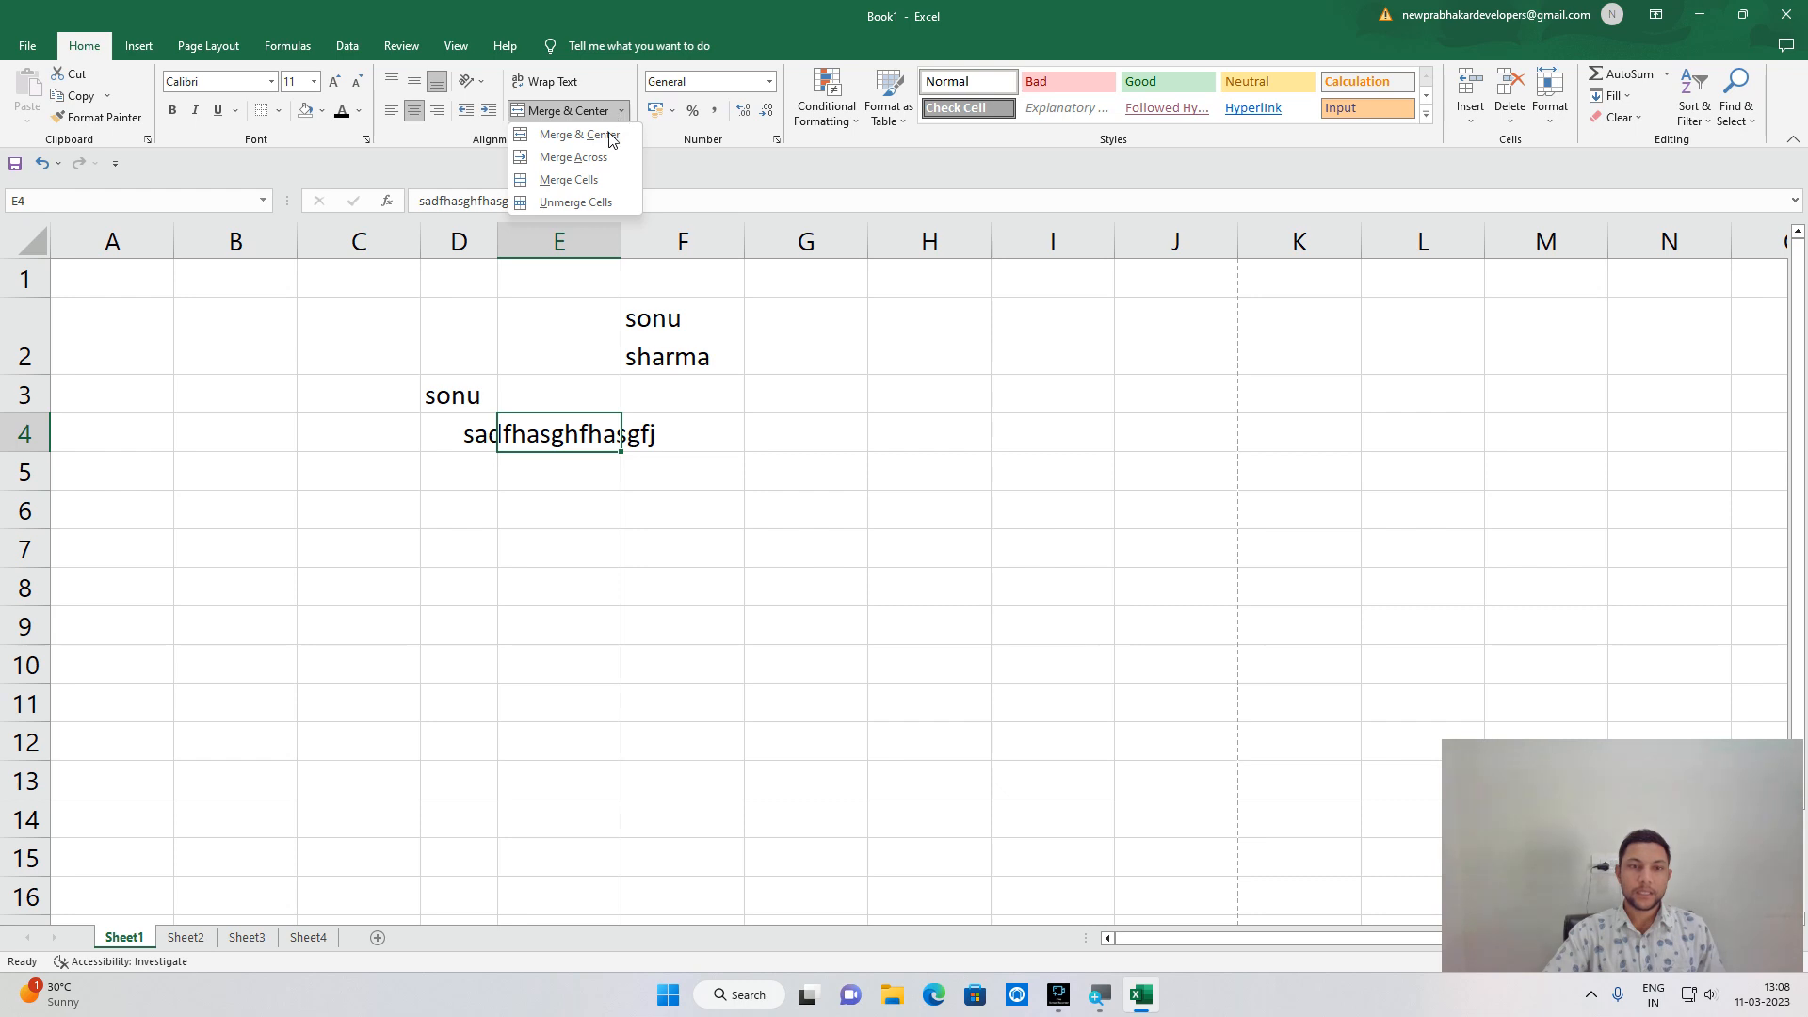
pyautogui.click(473, 441)
# Merge cells D4:F4 into one cell with the Merge Cells option.
pyautogui.click(473, 436)
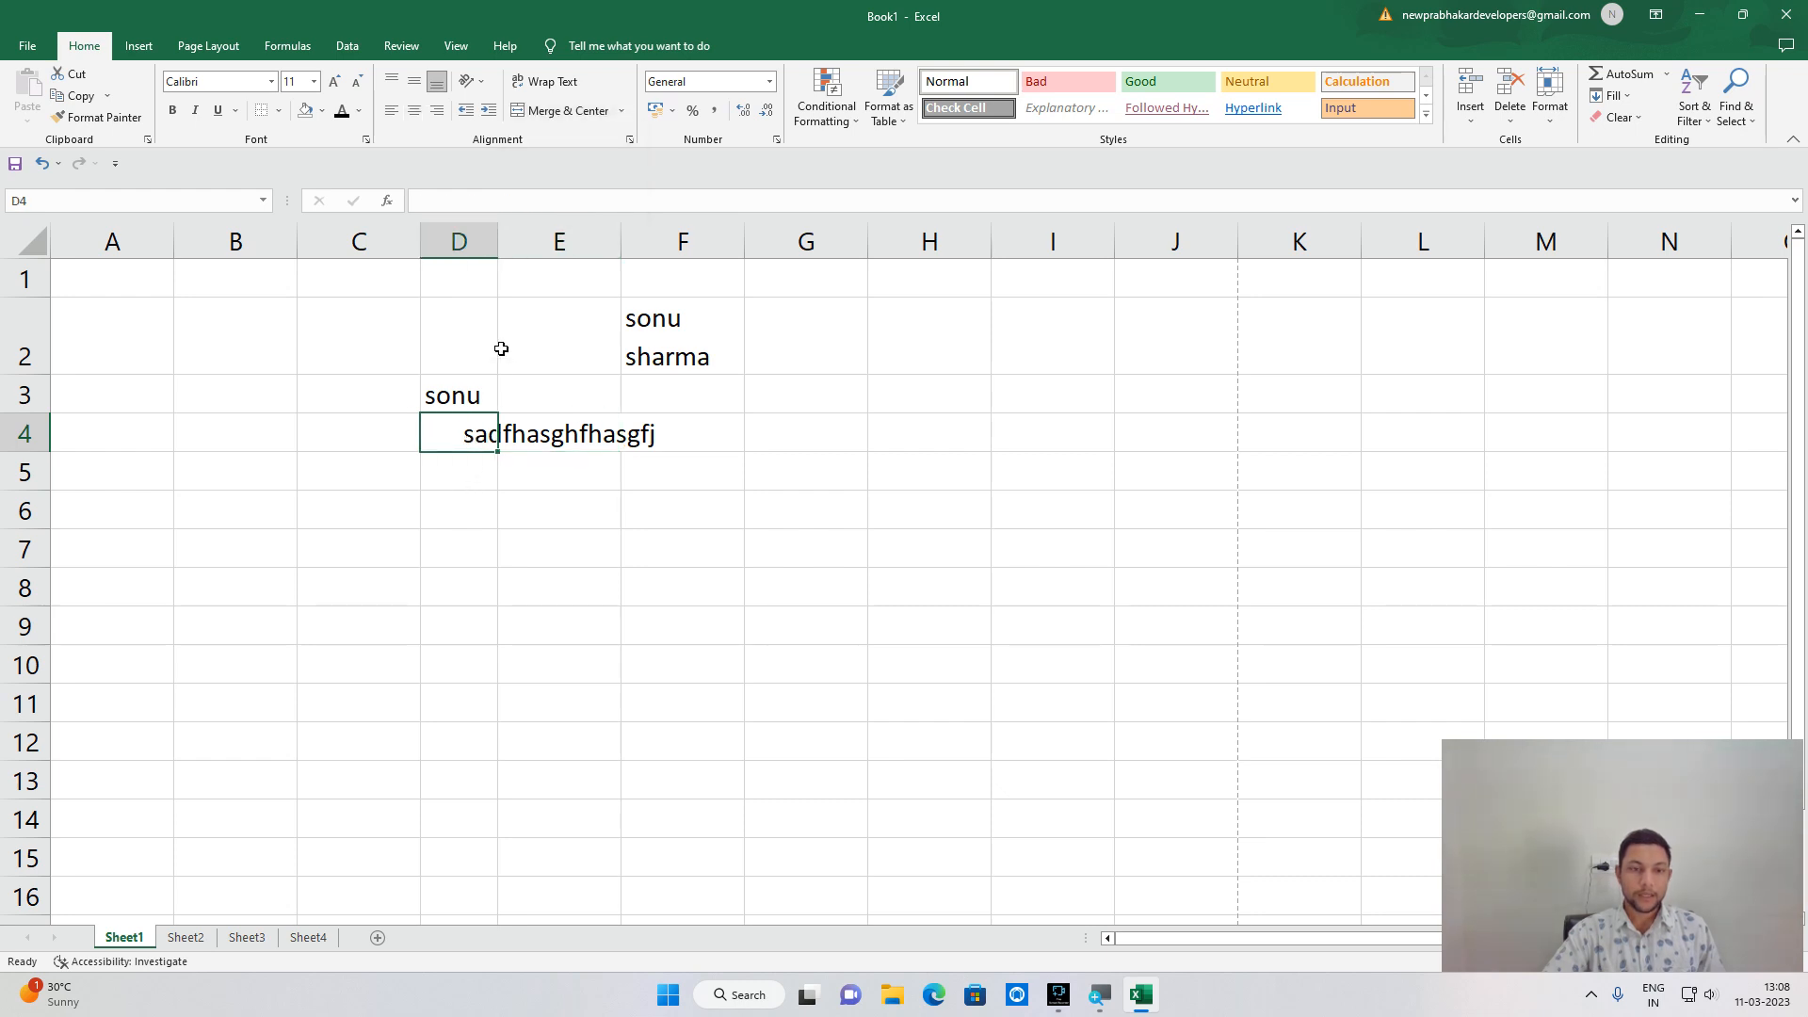
pyautogui.hotkey('shift', 'Right')
pyautogui.hotkey('shift', 'Right')
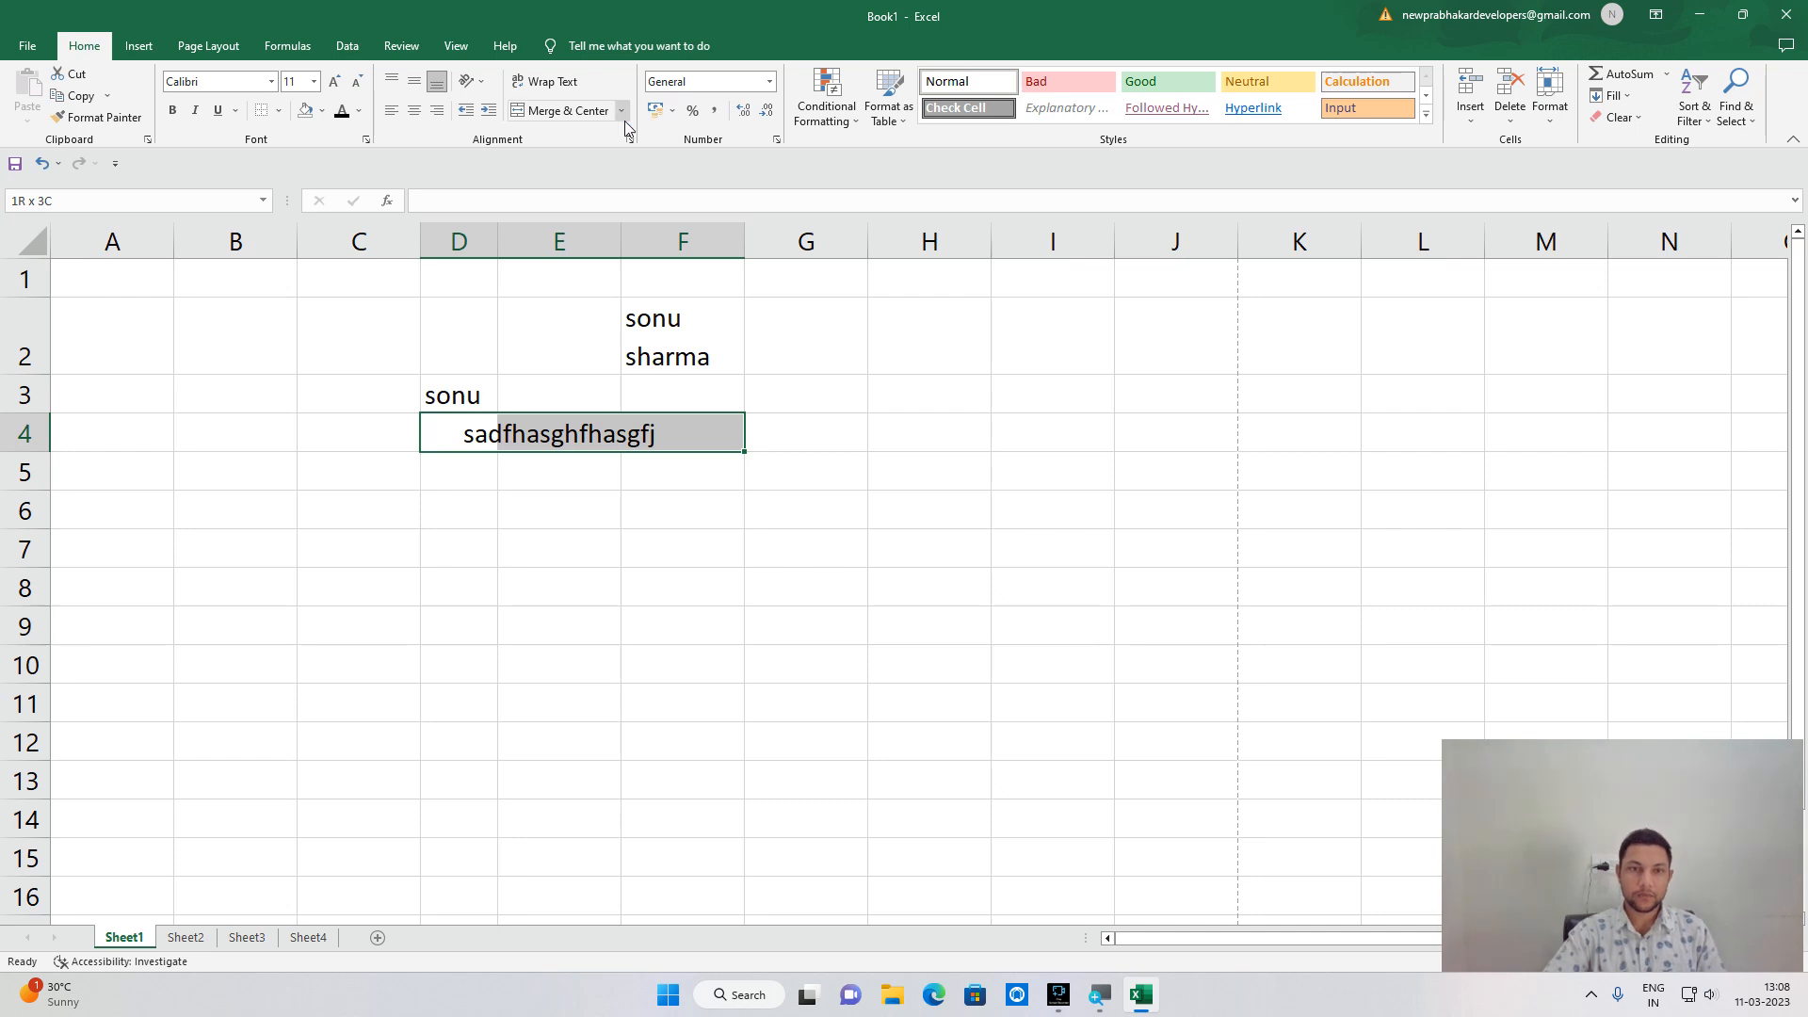
pyautogui.click(621, 113)
pyautogui.click(617, 180)
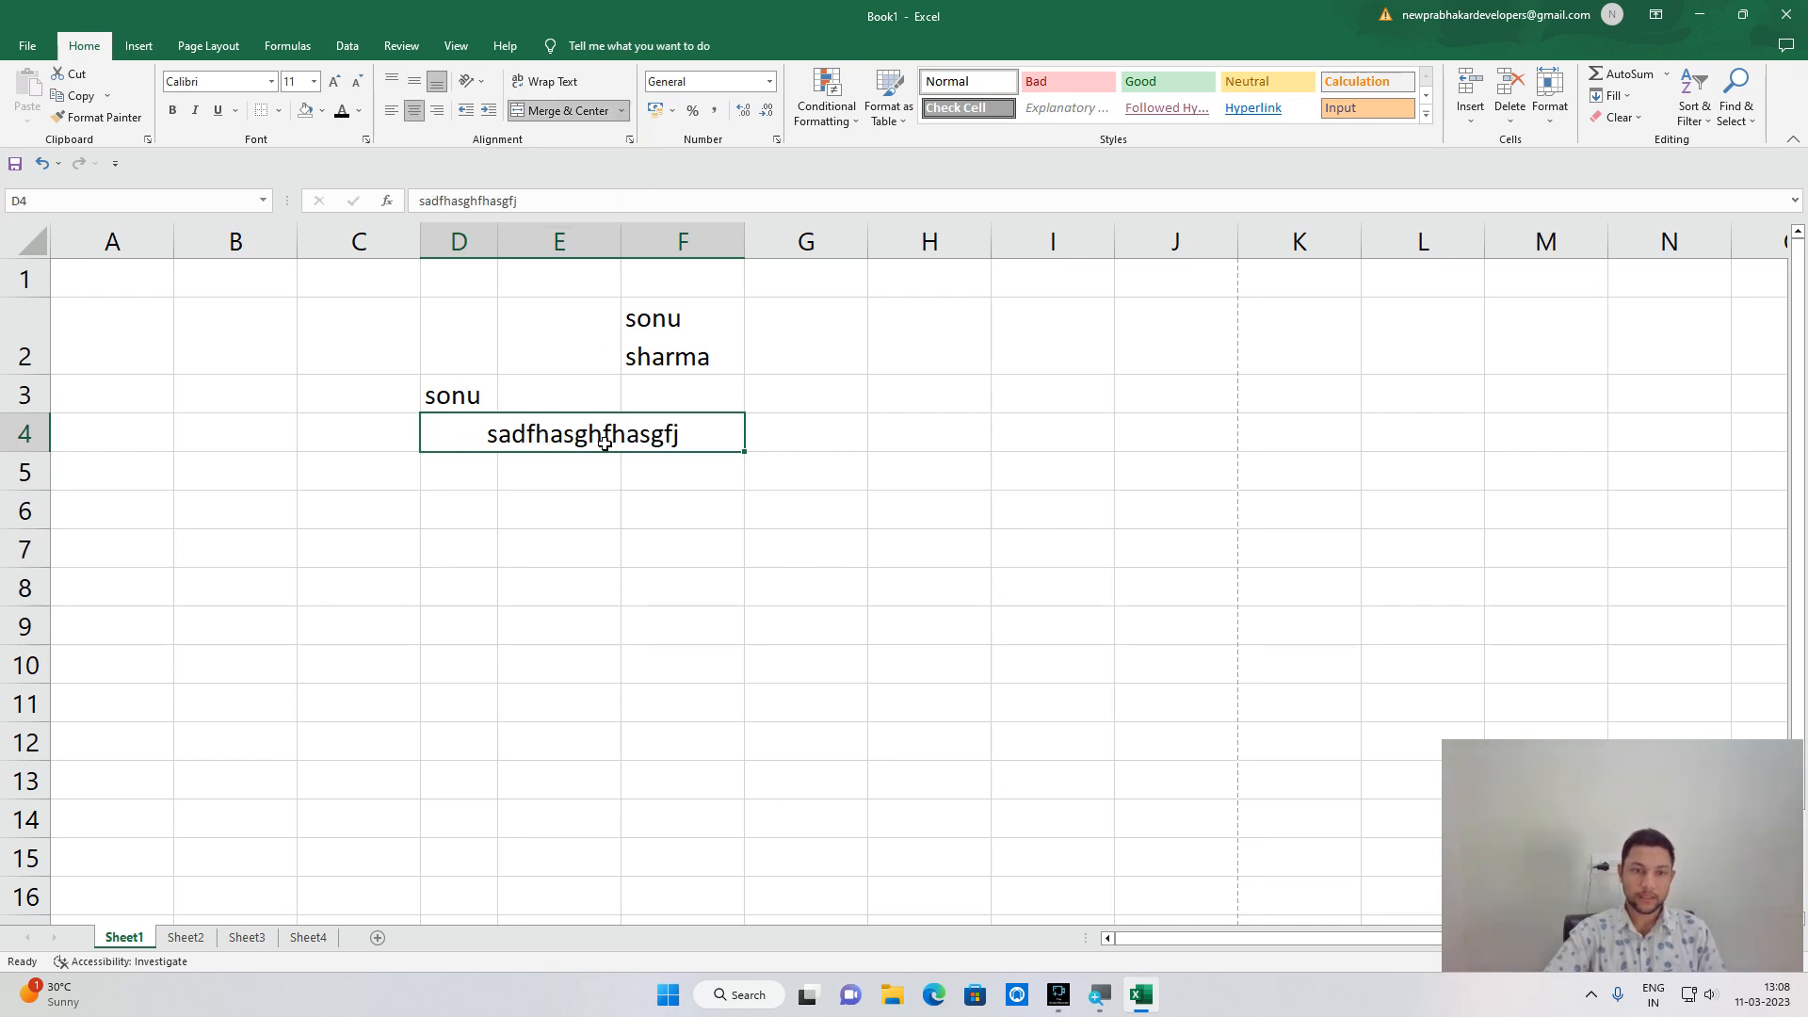
pyautogui.click(720, 485)
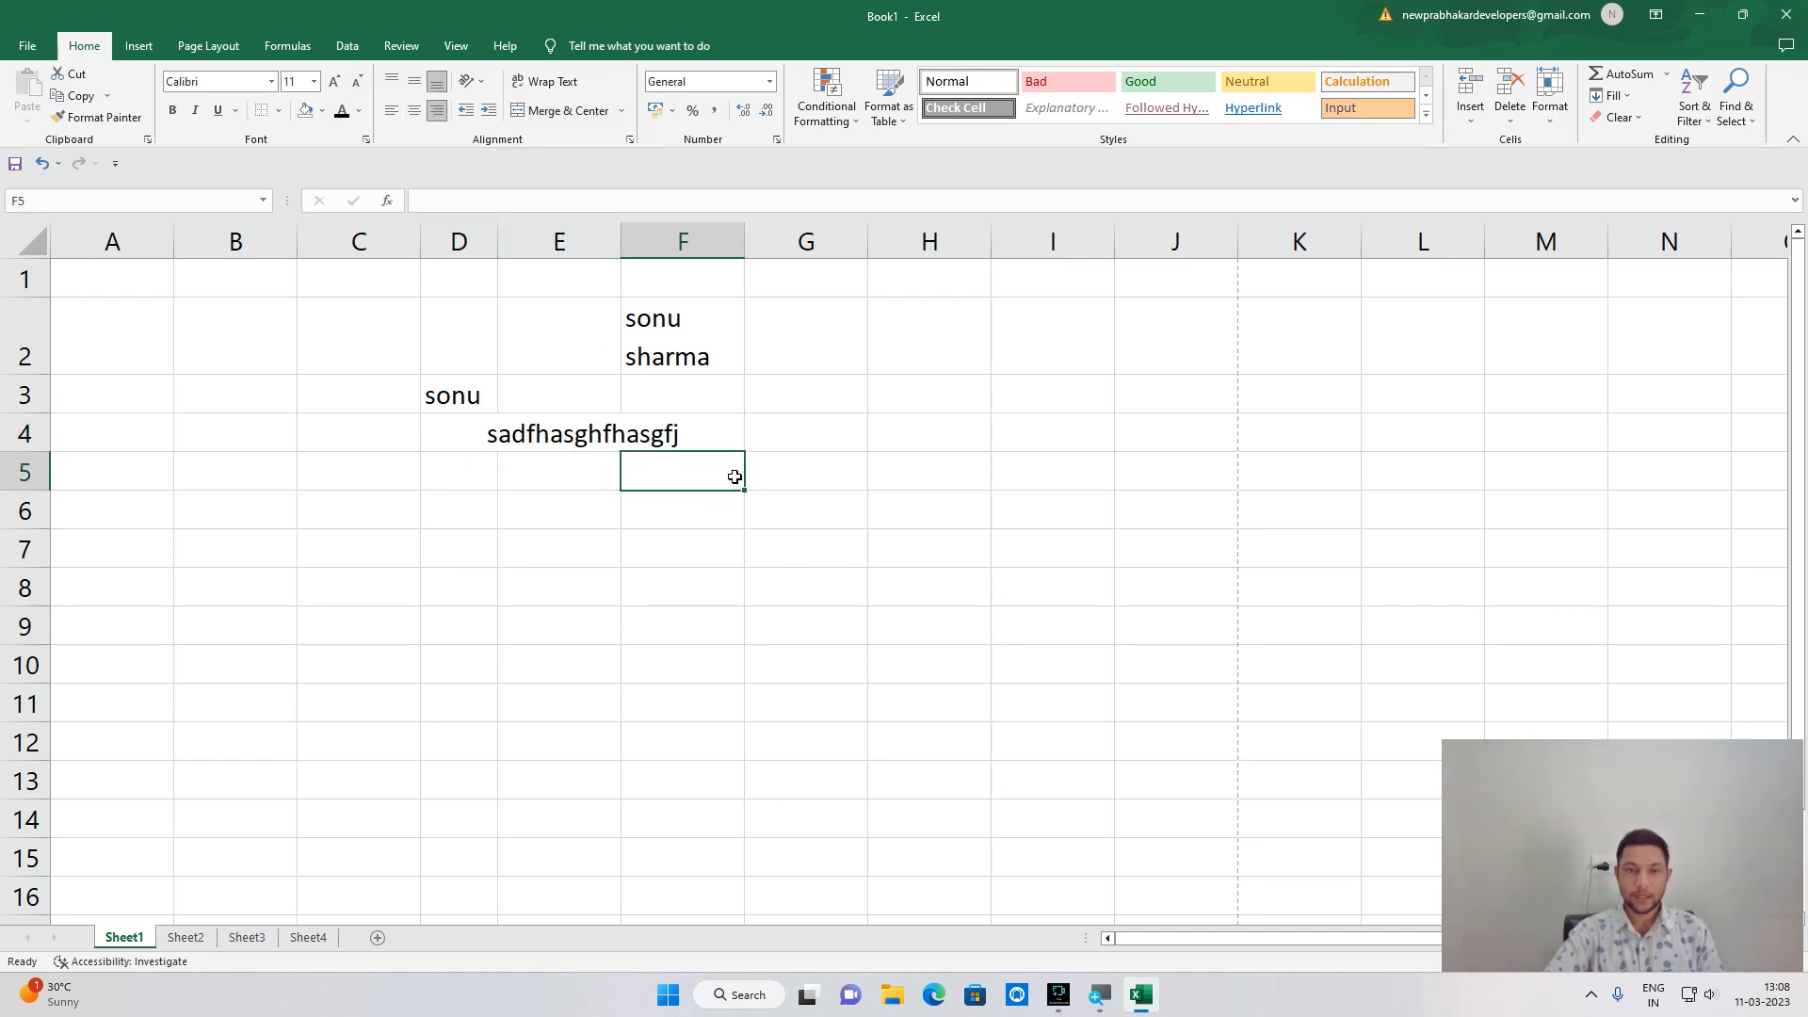